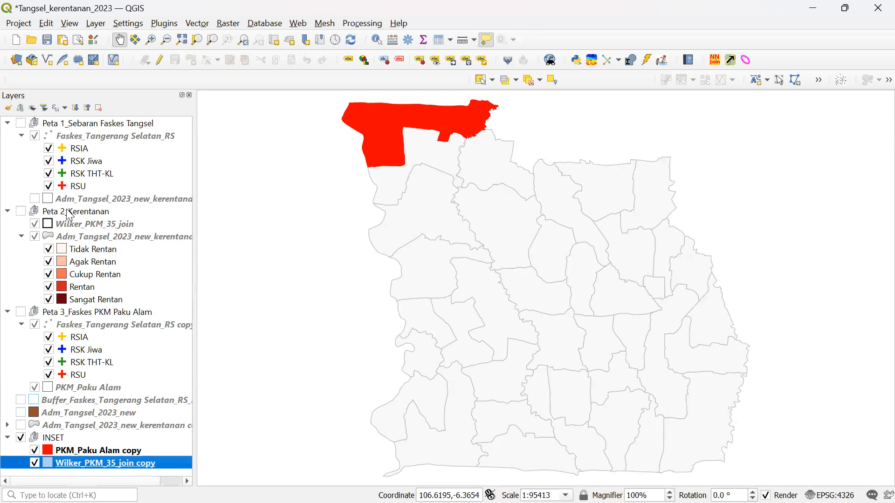
left_click(76, 315)
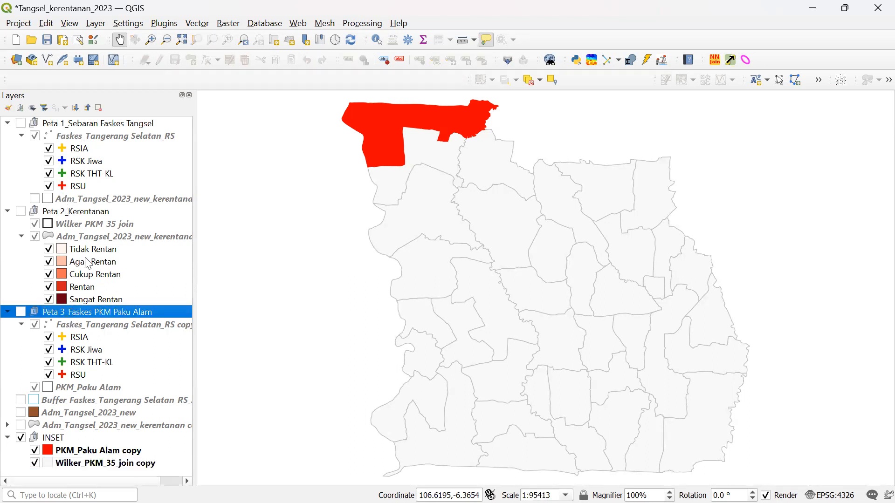
left_click(88, 213)
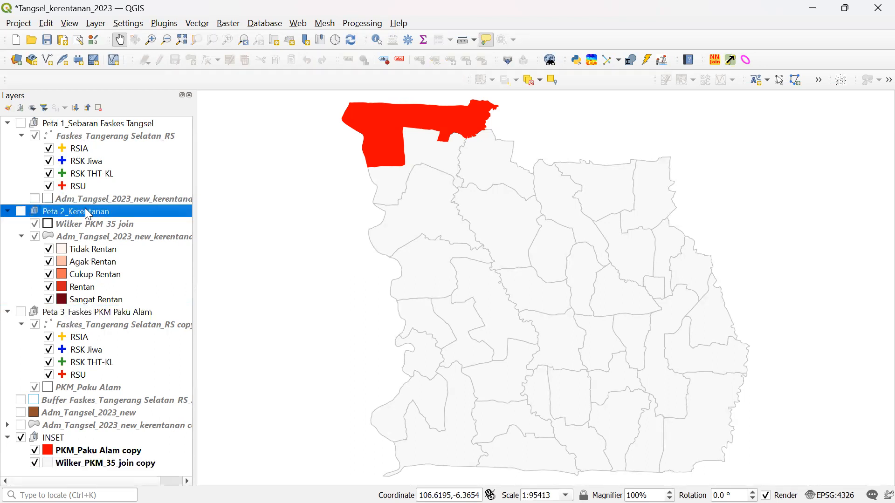
left_click(84, 124)
left_click(68, 215)
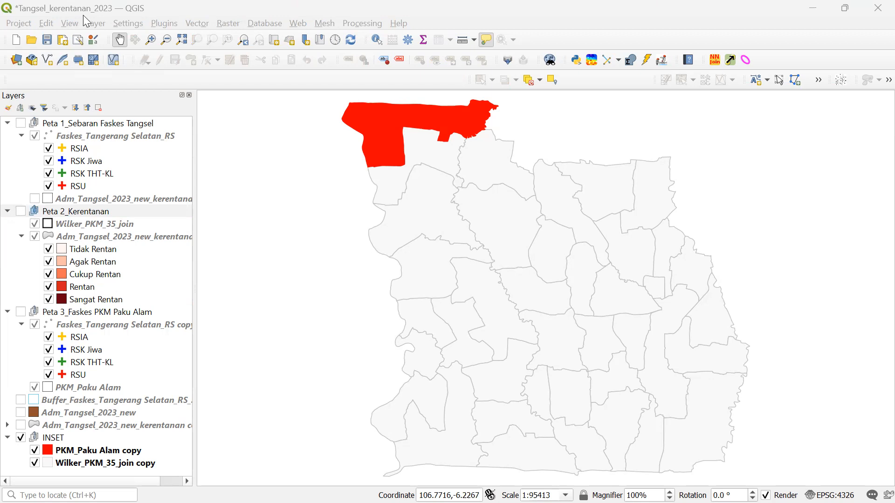
- Open the Layout Manager and select the Peta 3_Faskes PKM Paku Alam layout
left_click(18, 24)
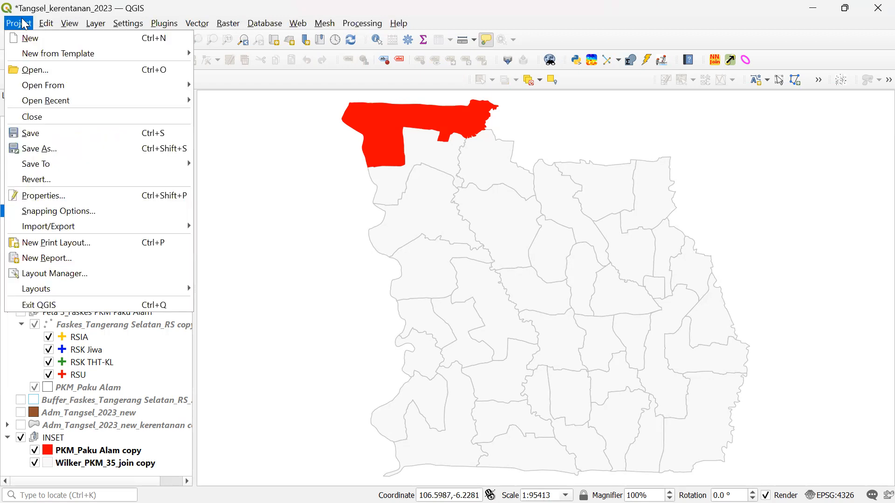
left_click(53, 277)
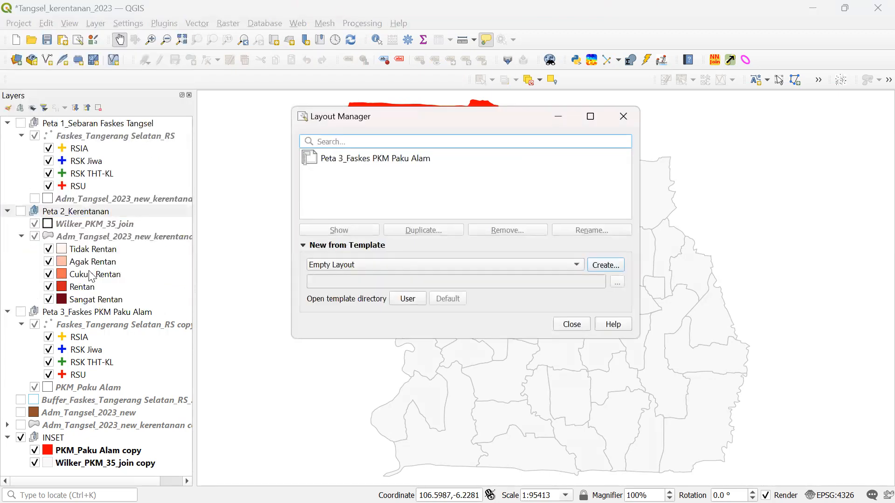
left_click(354, 159)
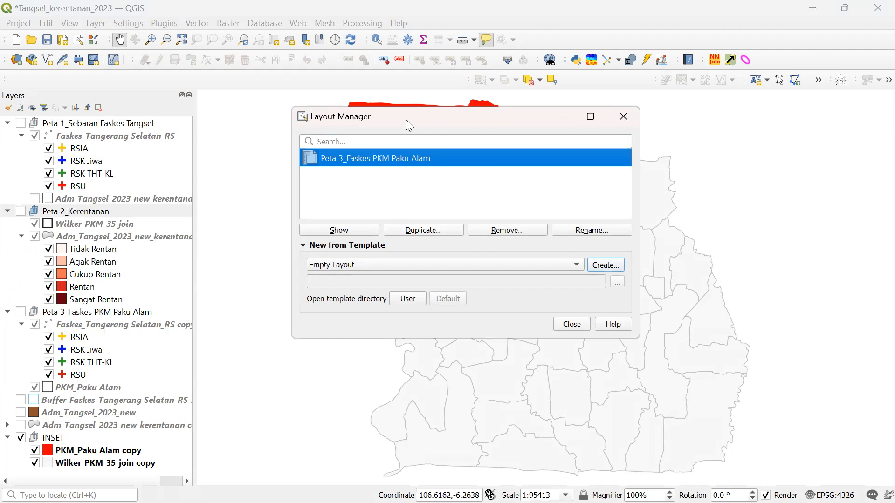
left_click_drag(406, 119, 423, 222)
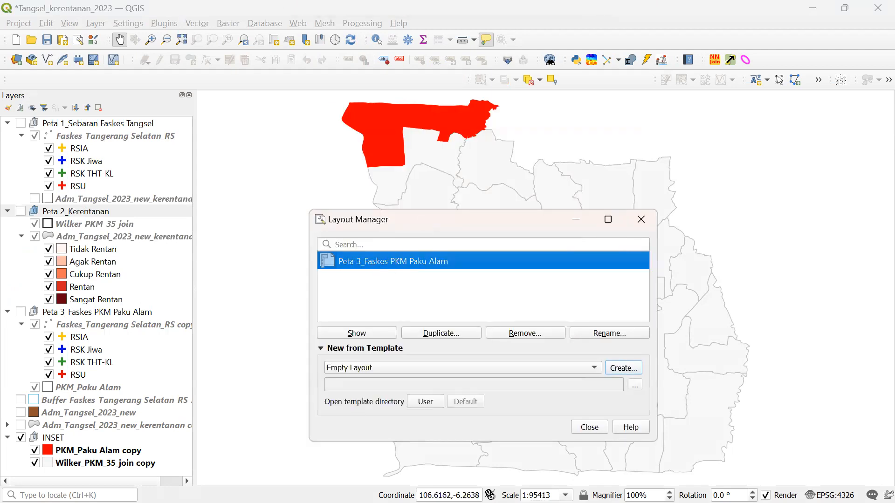
- Switch to PowerPoint to view the Paku Alam map slide, and return to the QGIS project window
left_click(208, 488)
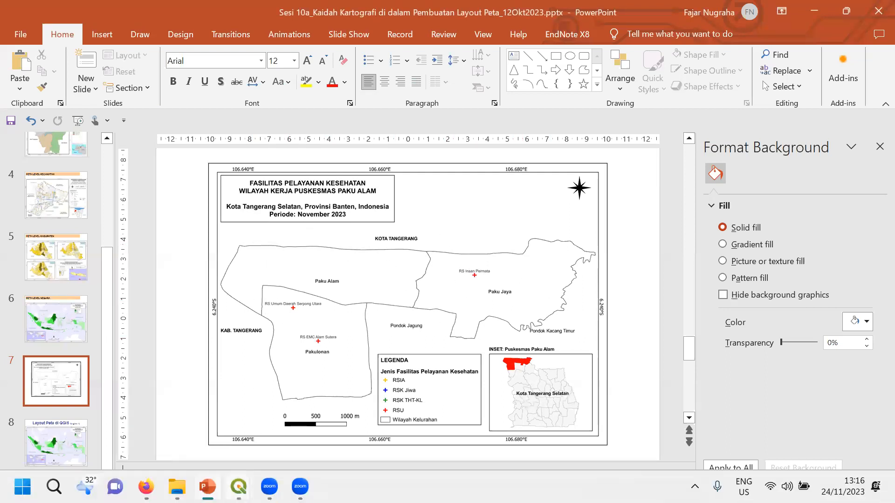
mouse_move(238, 486)
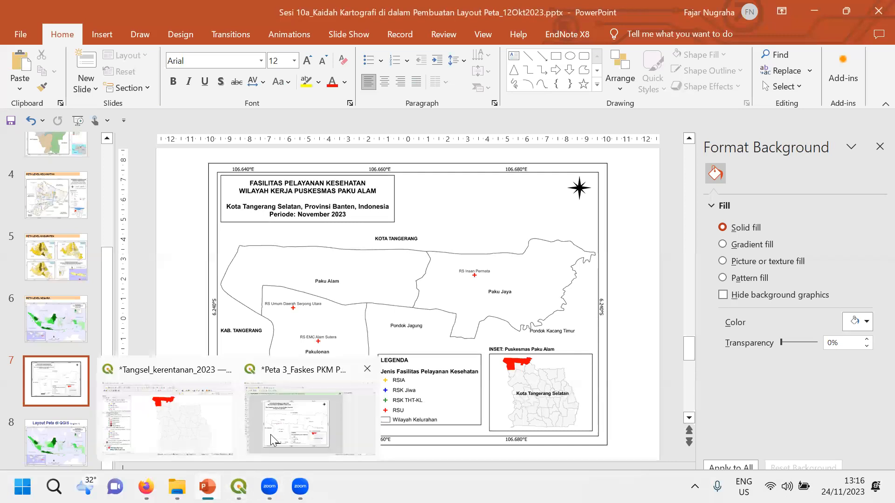
left_click(184, 417)
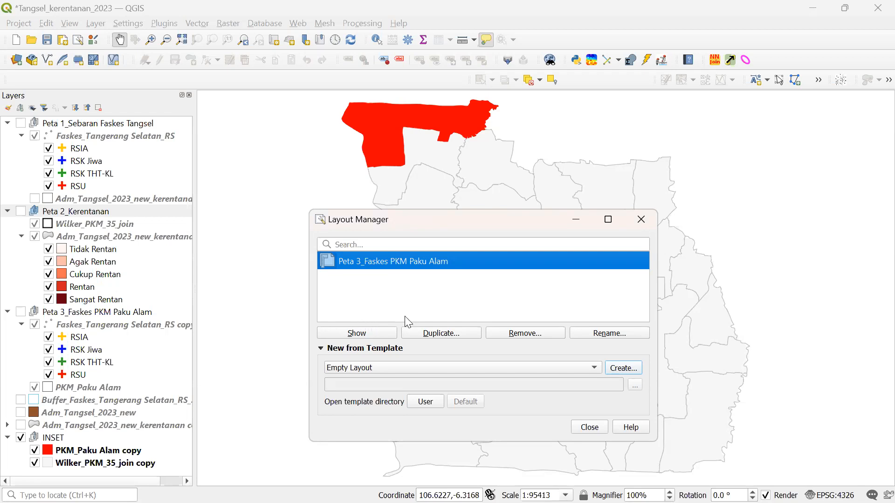
- Duplicate the selected layout under the title "Peta 1_Faskes Tangsel"
left_click(433, 334)
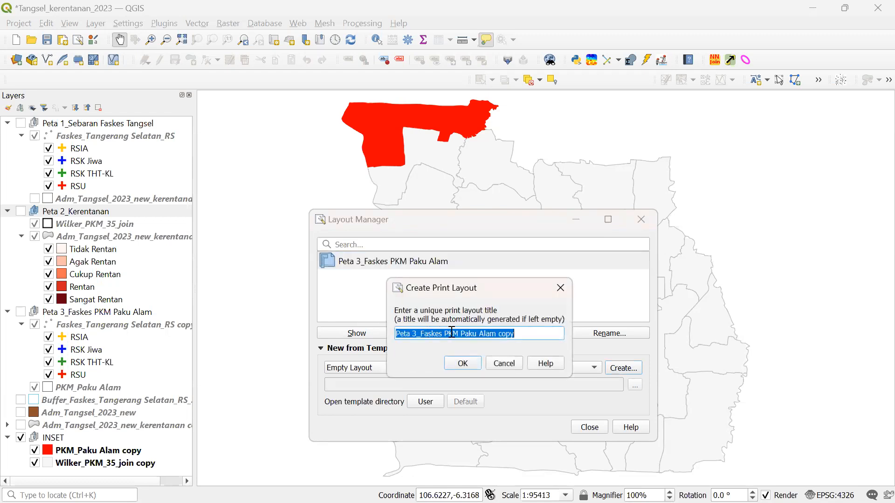
left_click(416, 332)
key("shift+Left")
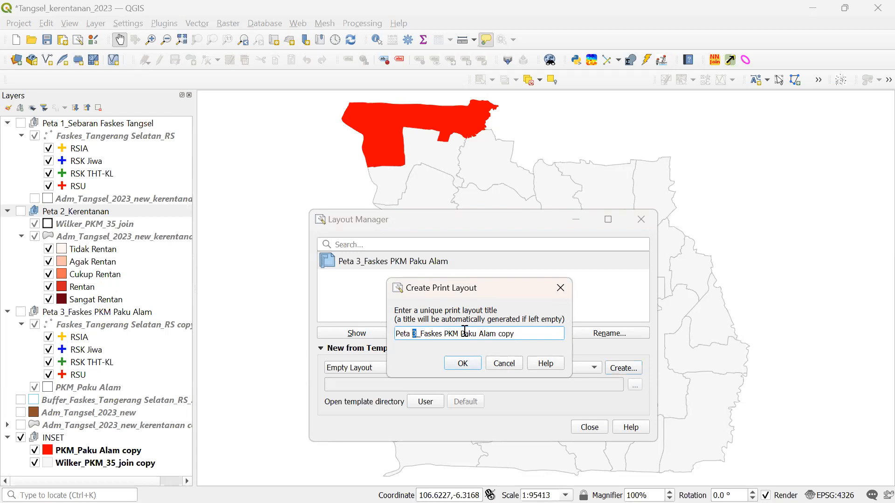
type("1")
key("Right")
key("shift+Right")
key("shift+Right")
key("shift+Right")
key("shift+Right")
key("shift+Right")
key("shift+Right")
key("shift+Right")
key("shift+Right")
key("shift+Right")
key("shift+Right")
key("shift+Right")
key("shift+Right")
key("shift+Right")
key("shift+Right")
key("shift+Right")
key("shift+Right")
key("shift+Right")
key("shift+Right")
type("Tangsel")
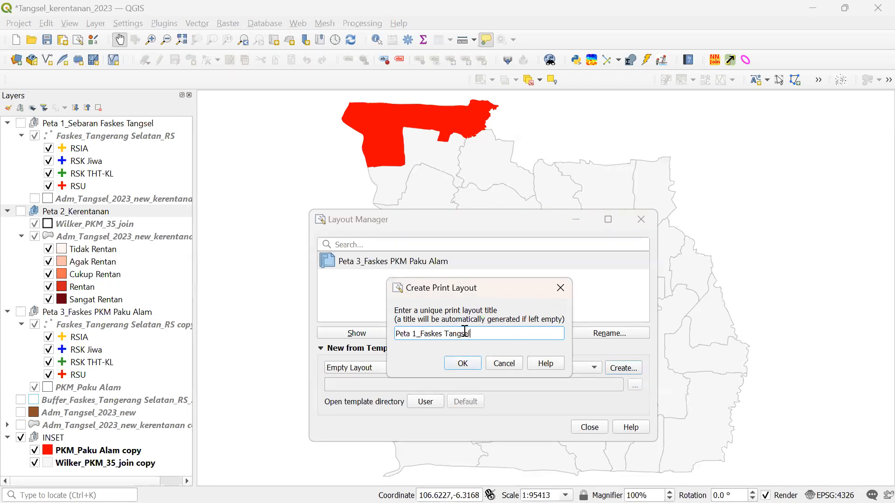
left_click(463, 364)
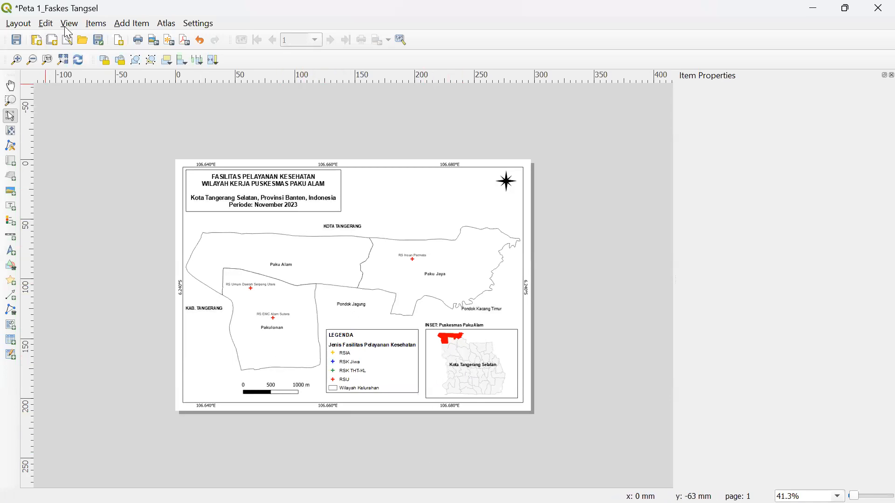
- Return to the Tangsel_kerentanan_2023 project window, hide the INSET layer group and close the Layout Manager
mouse_move(300, 487)
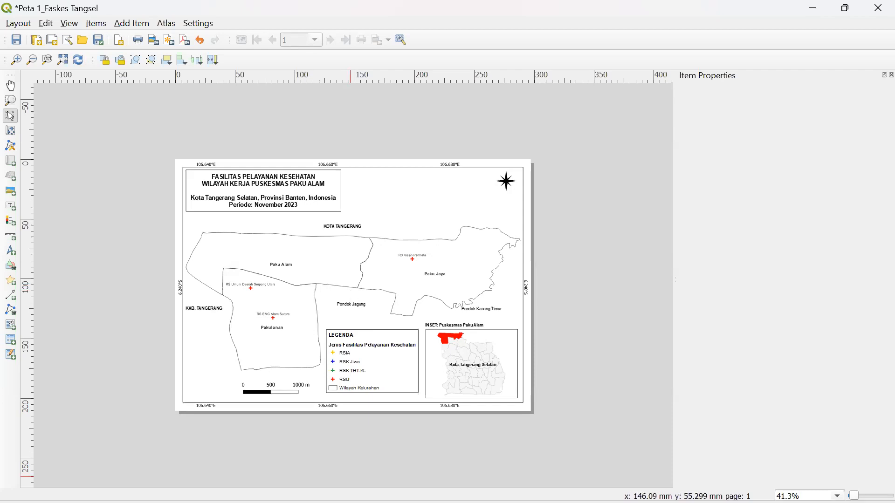
mouse_move(269, 486)
mouse_move(239, 487)
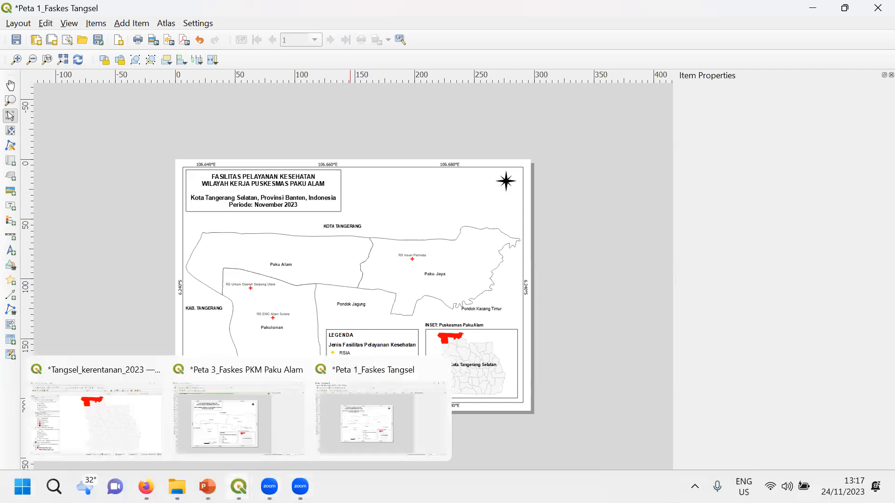
left_click(164, 445)
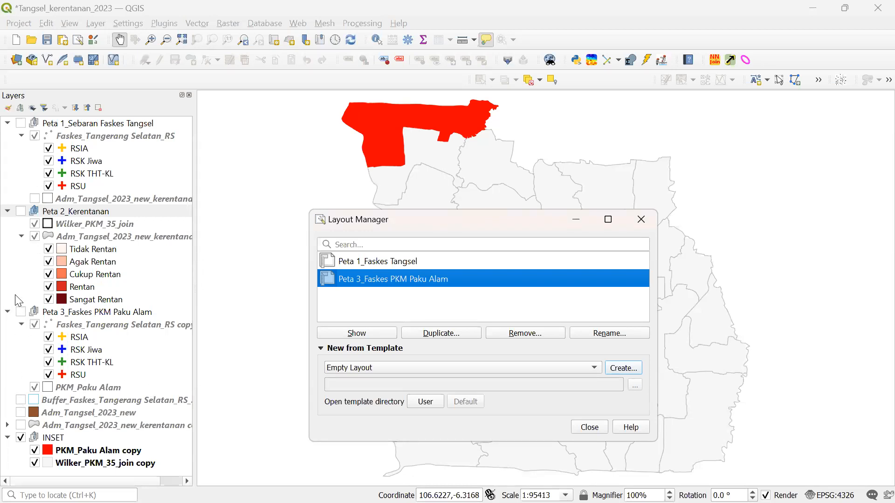
left_click(21, 437)
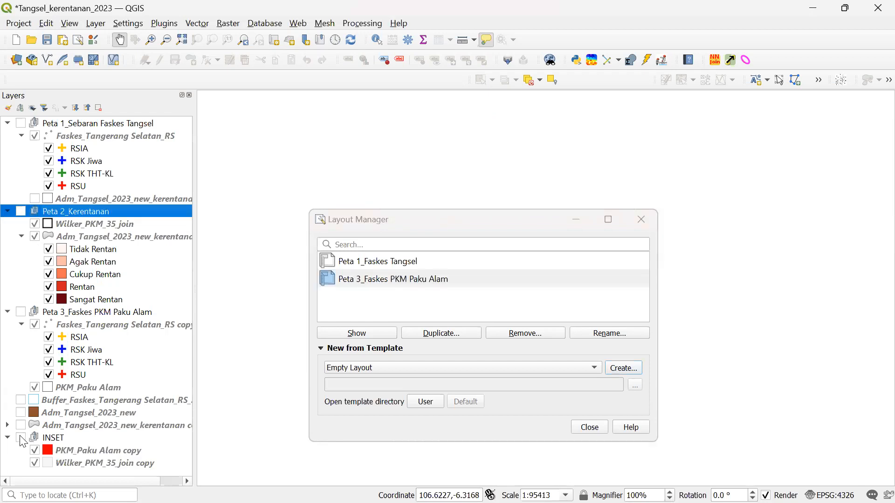
left_click(653, 227)
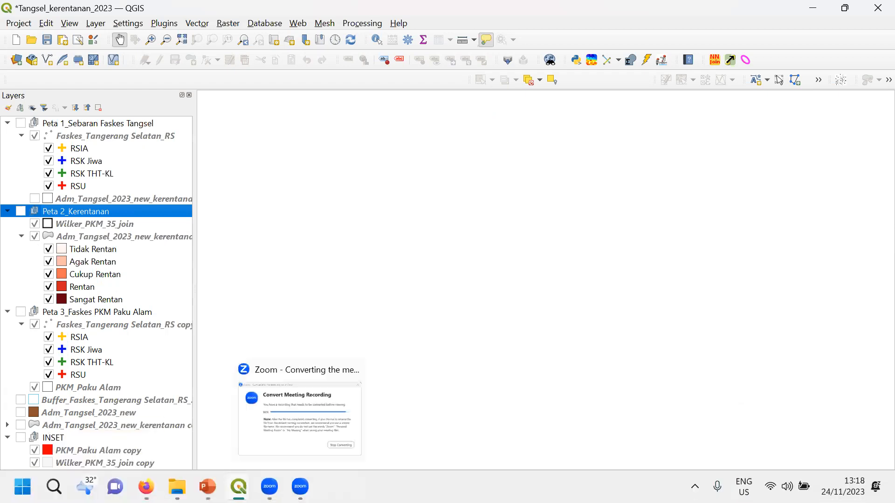
- Switch to the Peta 1_Faskes Tangsel layout and inspect the inset map's properties
mouse_move(239, 487)
left_click(336, 425)
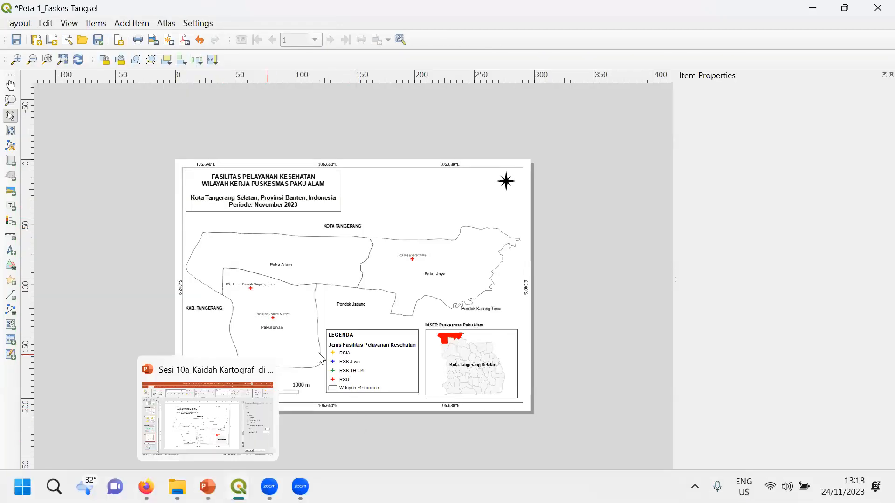
left_click(467, 363)
left_click(468, 362)
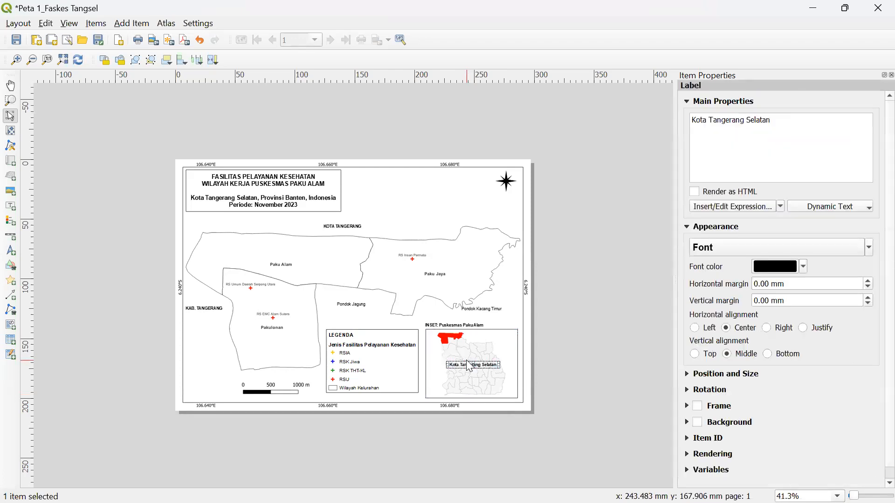
left_click(479, 356)
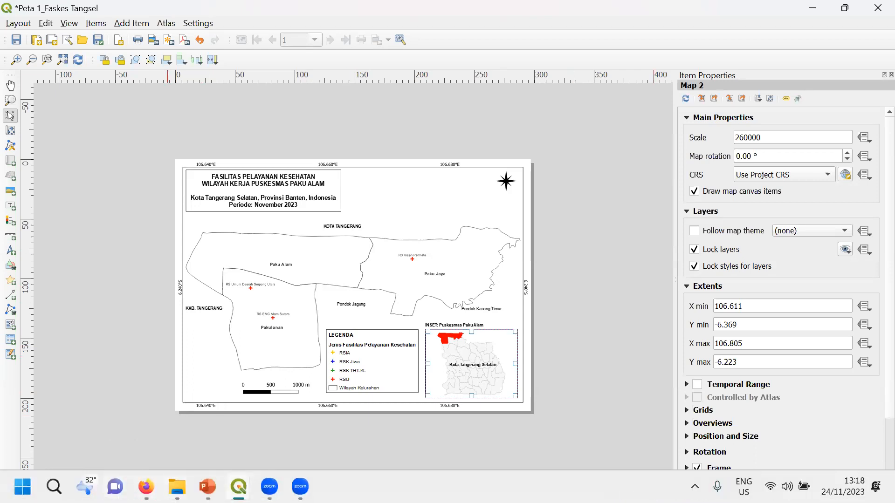
- In the project window, show the Peta 1_Sebaran Faskes Tangsel group and its Adm_Tangsel_2023_new_kerentanan layer
mouse_move(239, 487)
left_click(135, 443)
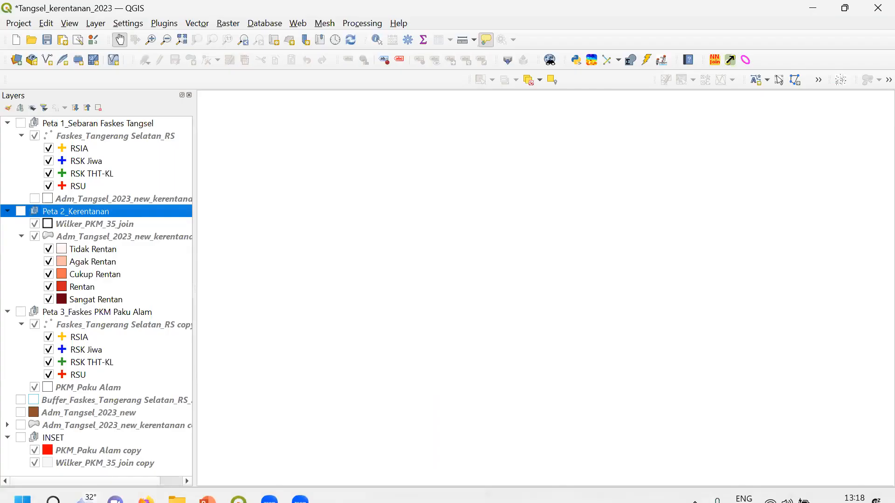
left_click(21, 124)
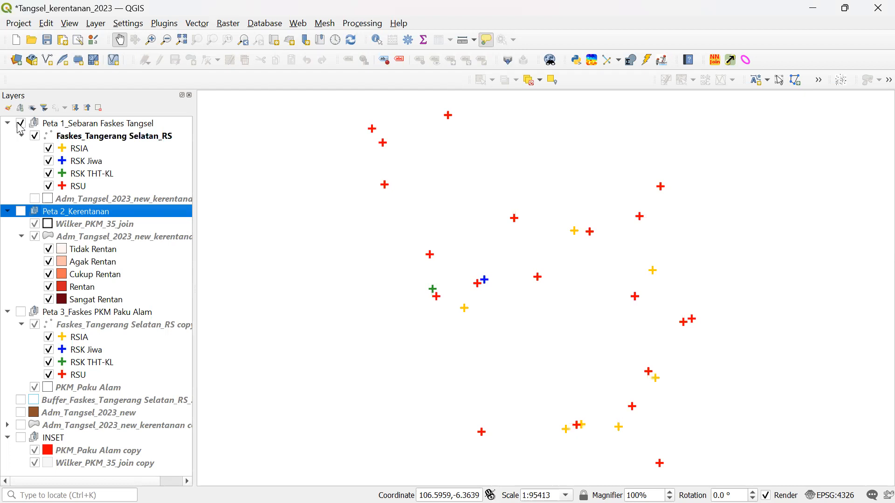
left_click(34, 199)
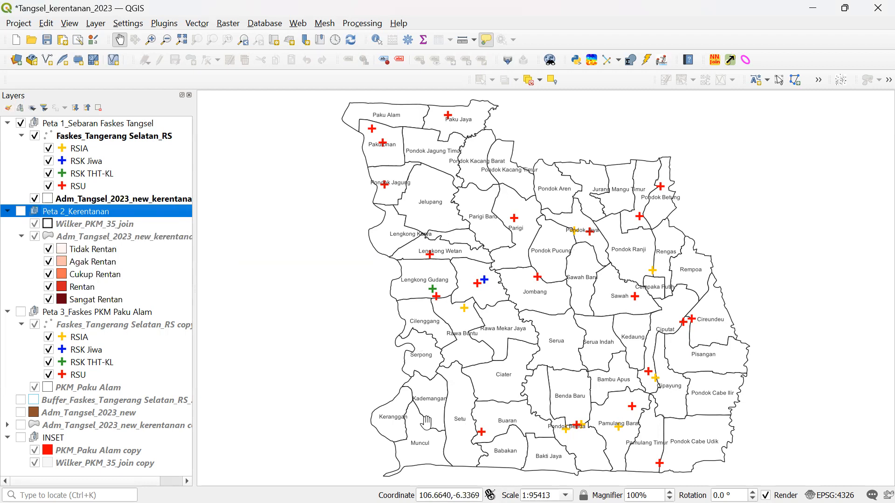
- In the Peta 1_Faskes Tangsel layout, unlock the main map's layers to load the current ones, then lock its layers and styles again
mouse_move(270, 486)
mouse_move(238, 486)
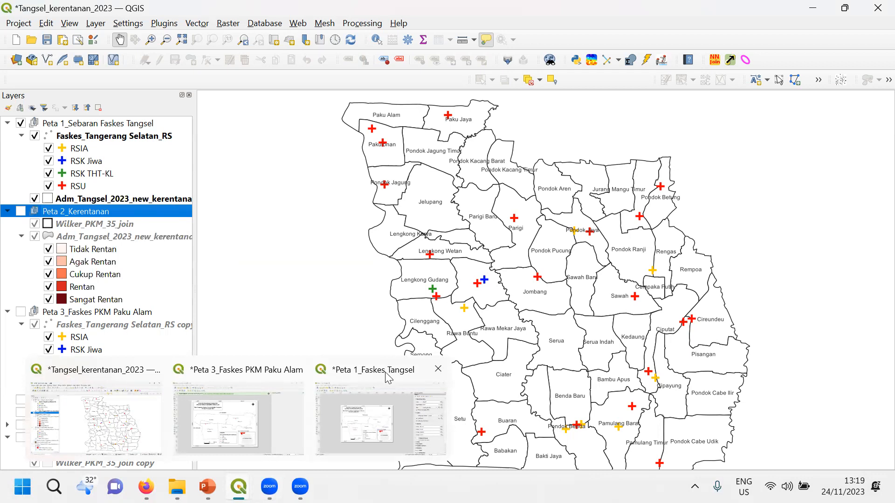
left_click(376, 416)
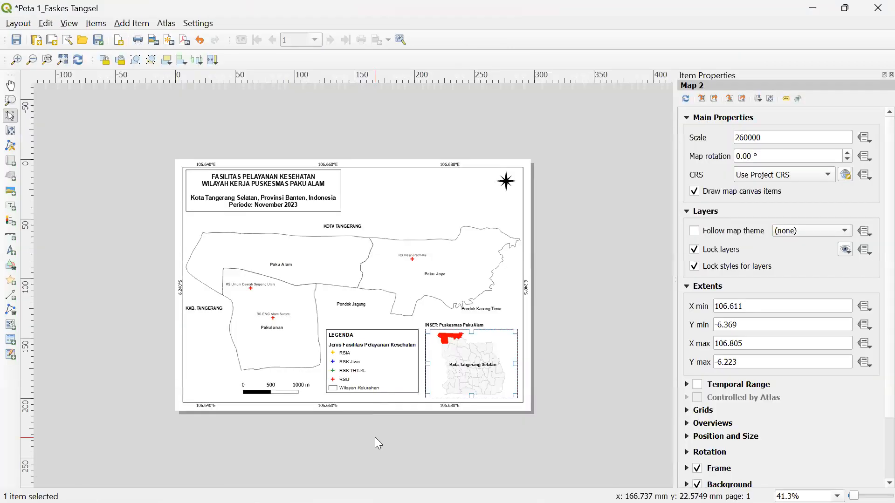
left_click(404, 210)
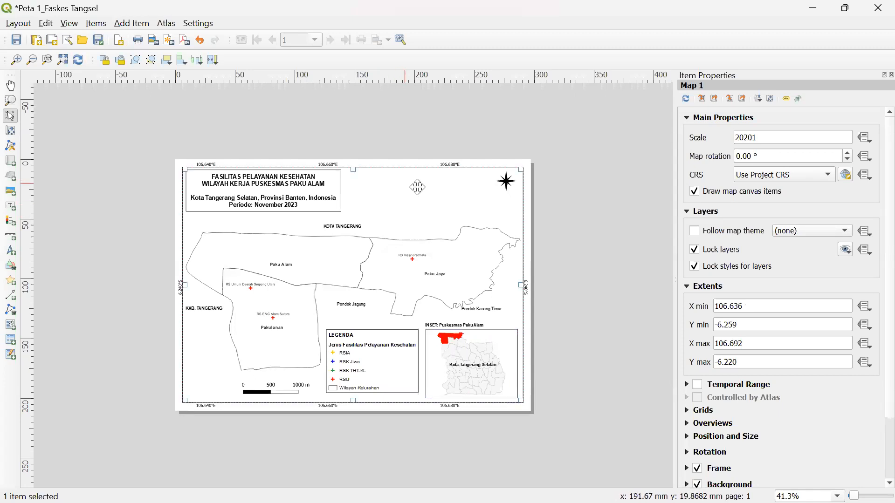
left_click(717, 253)
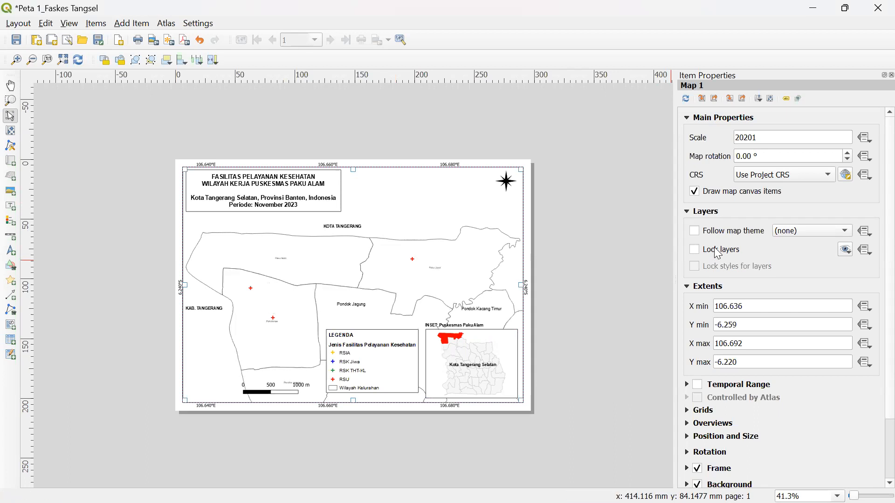
left_click(718, 254)
left_click(694, 266)
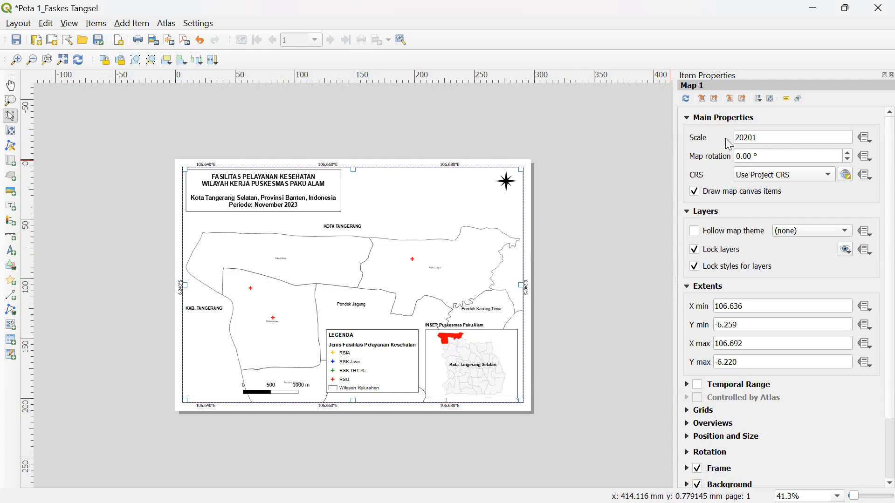
- Set the main map's scale to 100000
left_click(768, 137)
double_click(768, 137)
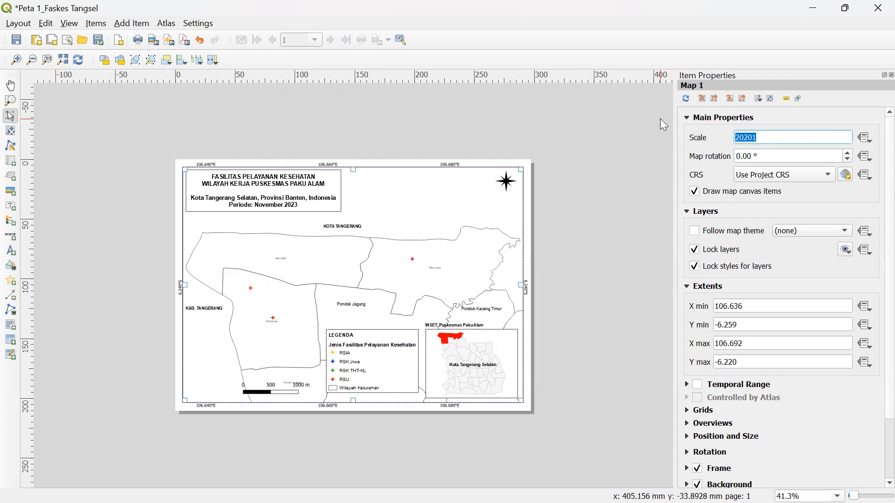
type("100000")
key("Return")
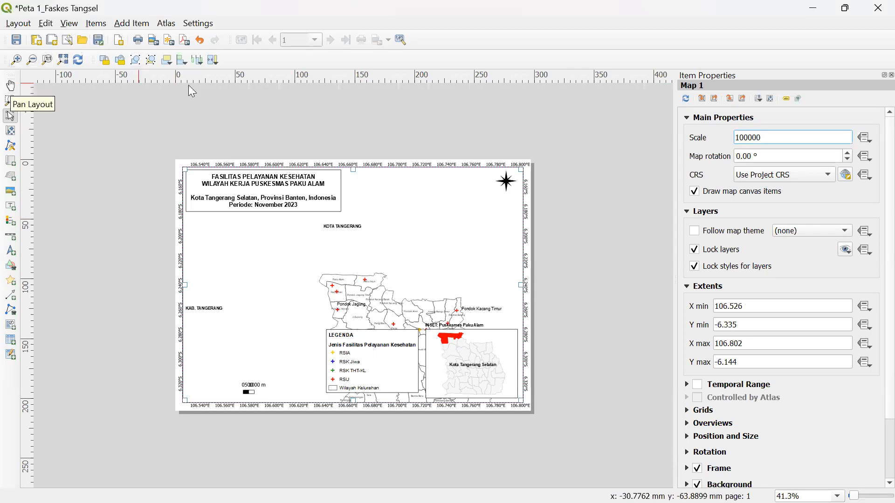
- Move the main map's content up and left within its frame, bringing the city clear of the inset
left_click(46, 26)
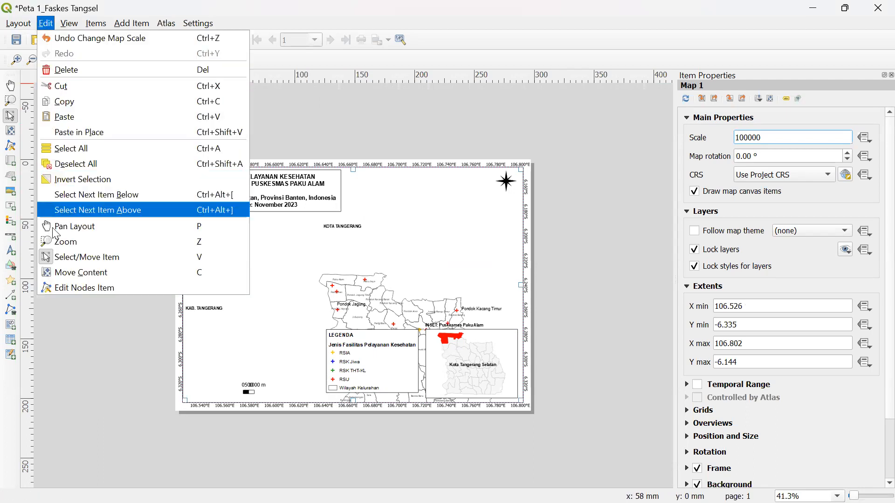
left_click(74, 273)
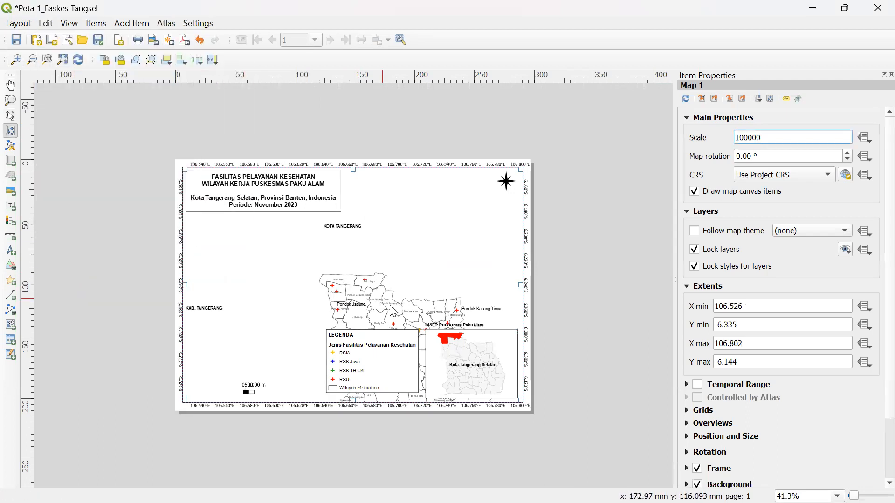
left_click_drag(387, 310, 350, 232)
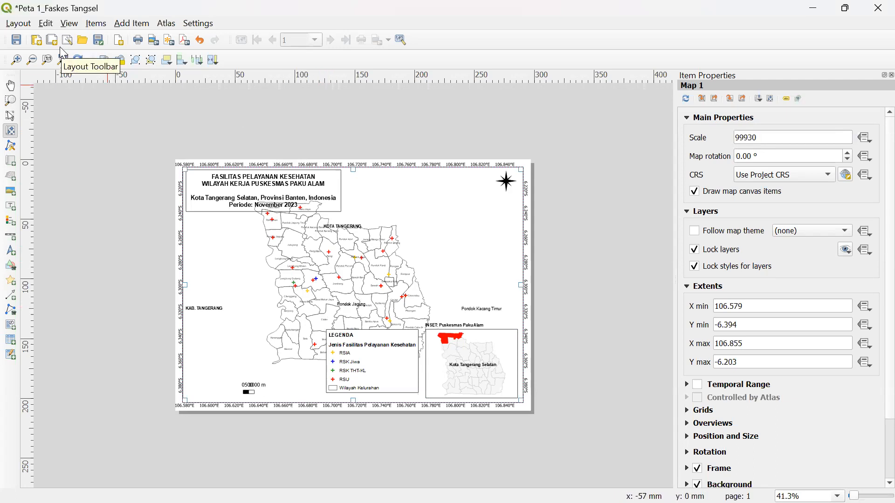
- Activate the Select/Move Item tool and move the legend off the page, to the left of the layout
left_click(18, 23)
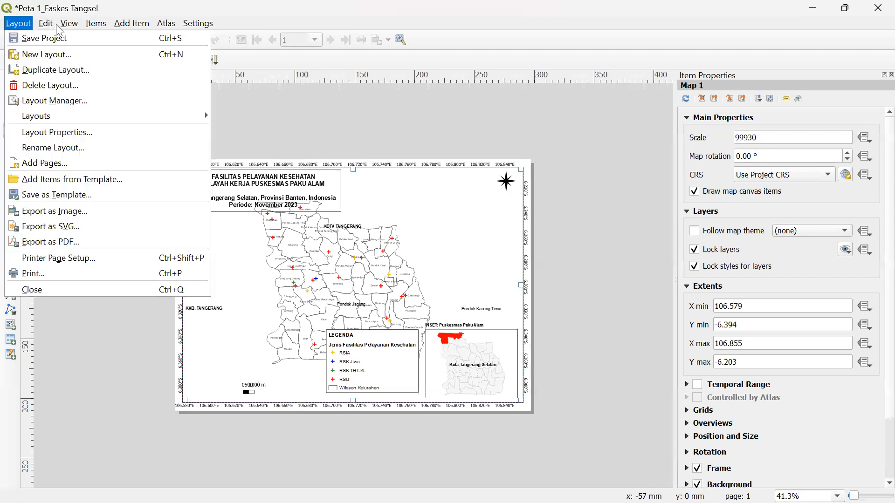
mouse_move(46, 24)
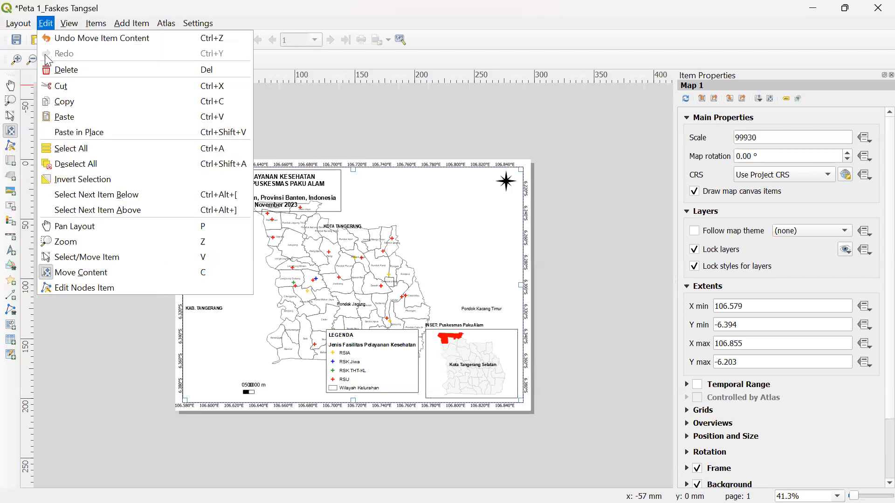
left_click(55, 257)
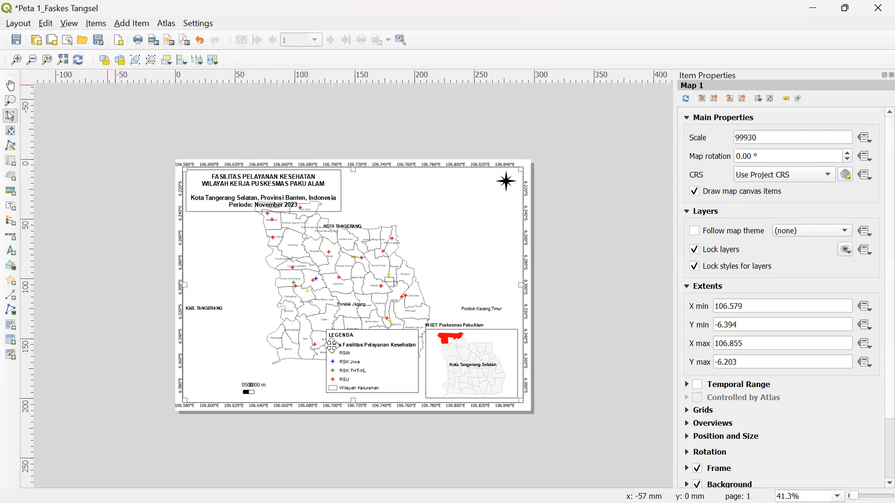
left_click_drag(356, 350, 85, 354)
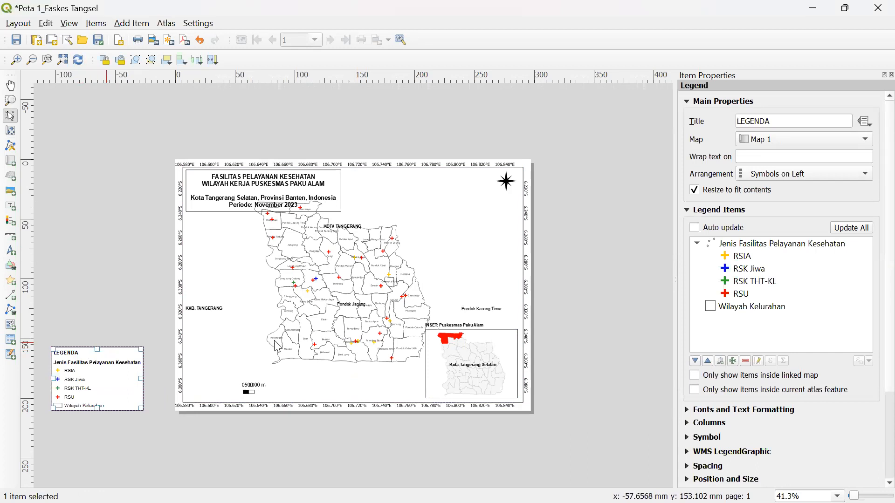
- Move the legend back onto the page beside the inset map, overlapping its left part
left_click(458, 366)
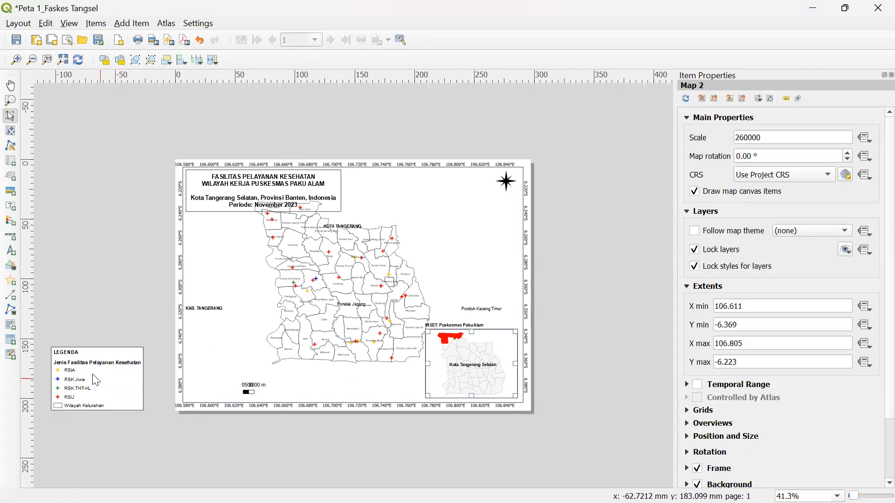
left_click(106, 360)
left_click_drag(106, 360, 387, 323)
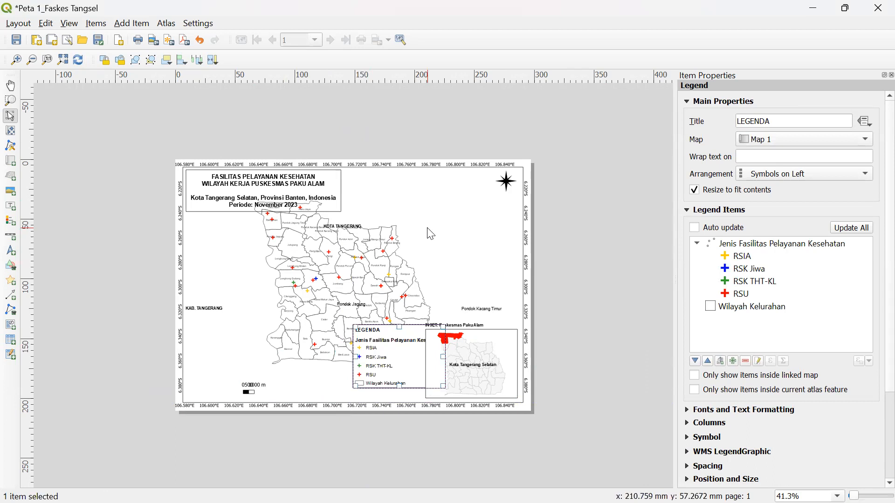
- Set the main map's scale to 20200 and deselect the map
left_click(404, 235)
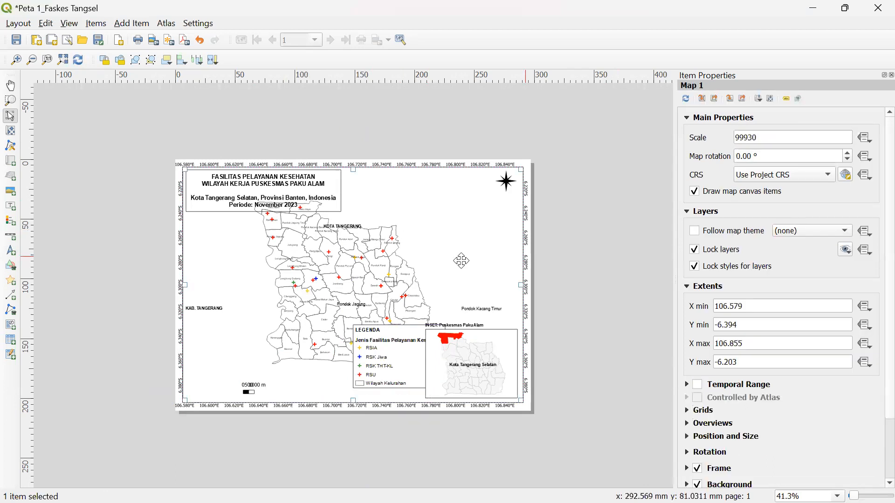
double_click(774, 137)
type("20")
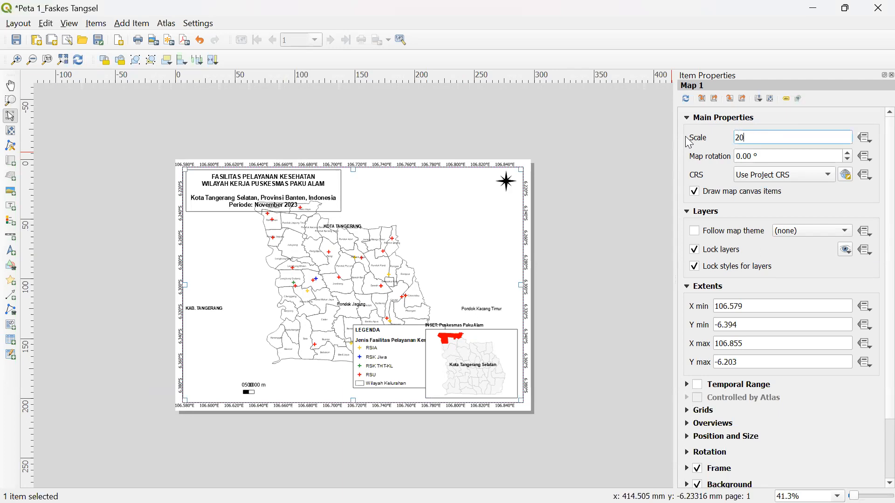
type("200")
key("Return")
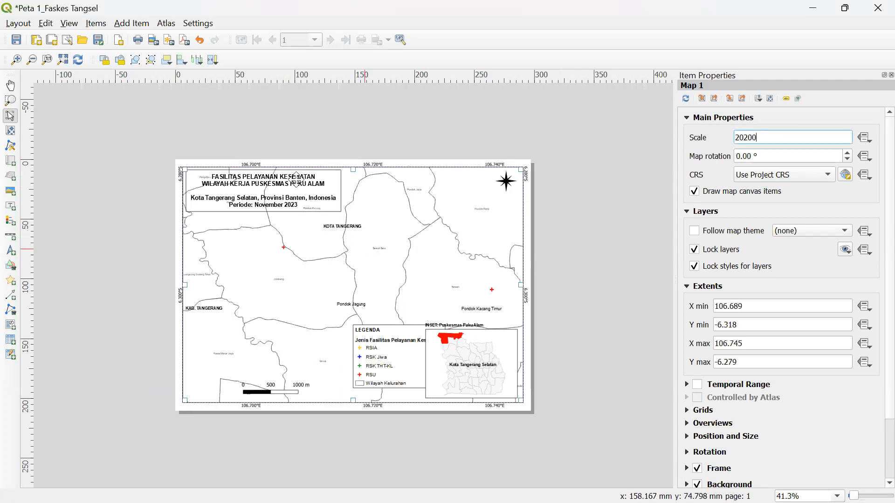
left_click(21, 23)
left_click(400, 111)
left_click(400, 112)
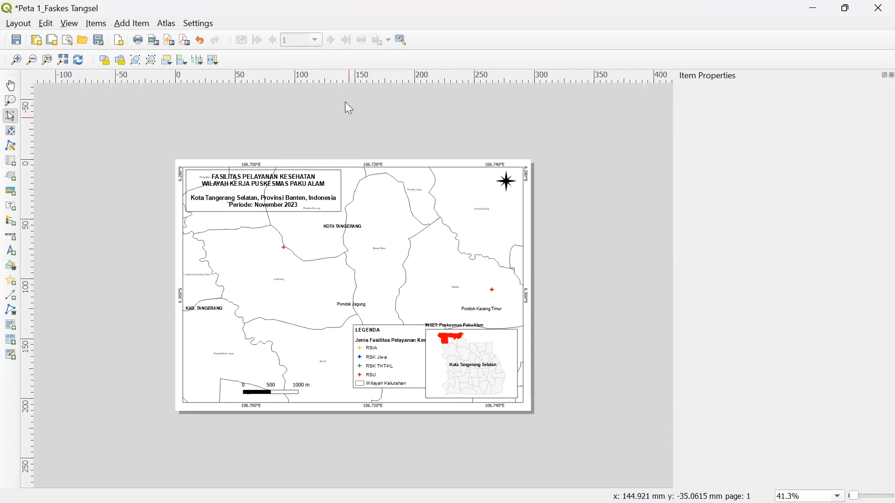
- Close the Peta 1_Faskes Tangsel layout and open the Layout Manager from the project window
left_click(876, 9)
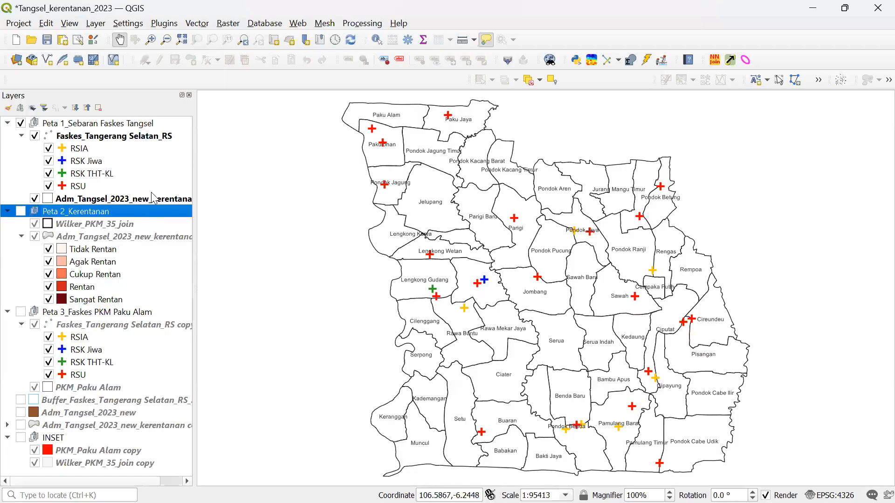
left_click(28, 28)
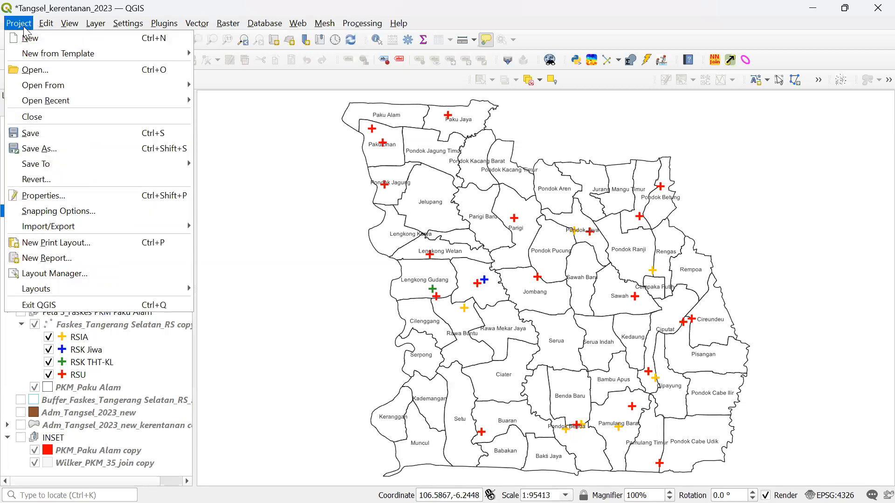
left_click(37, 274)
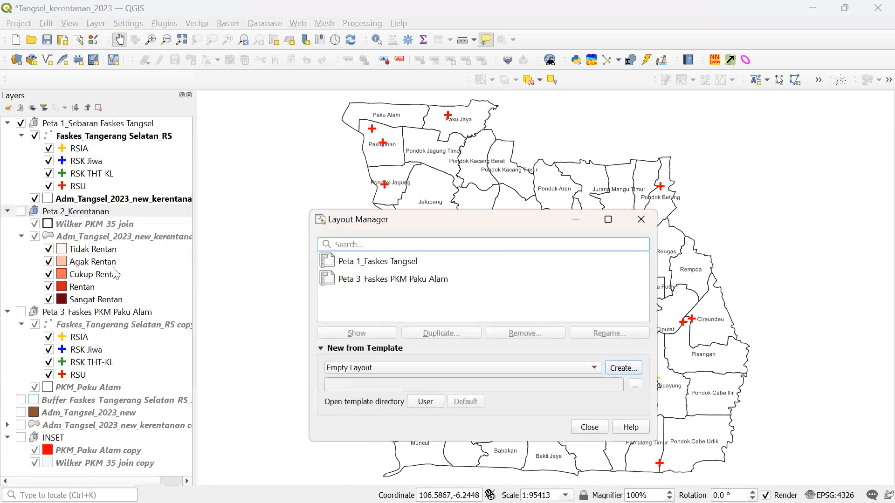
- Try to duplicate the Peta 3_Faskes PKM Paku Alam layout under the title Peta 1_Faskes Tangsel
left_click(385, 261)
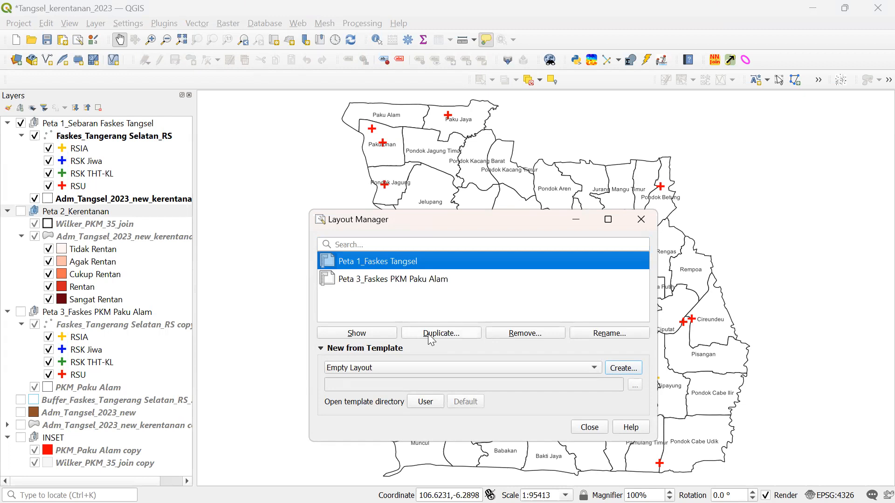
left_click(357, 279)
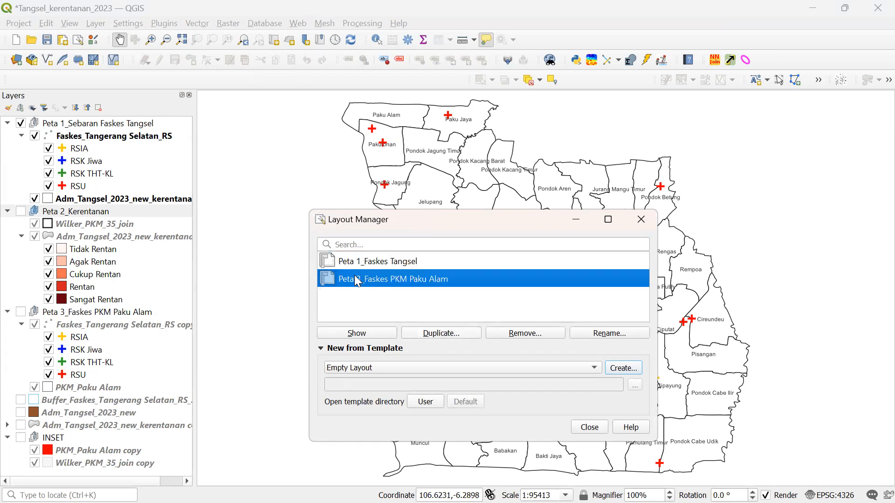
left_click(429, 332)
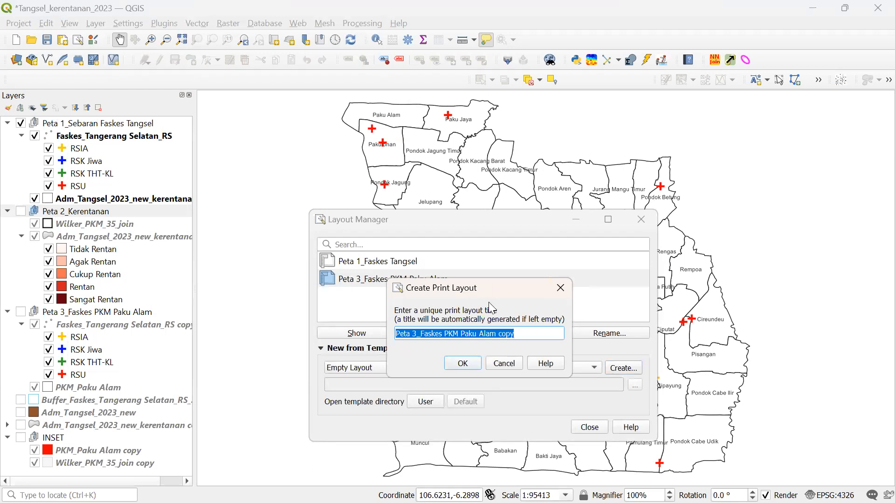
left_click_drag(445, 286, 479, 229)
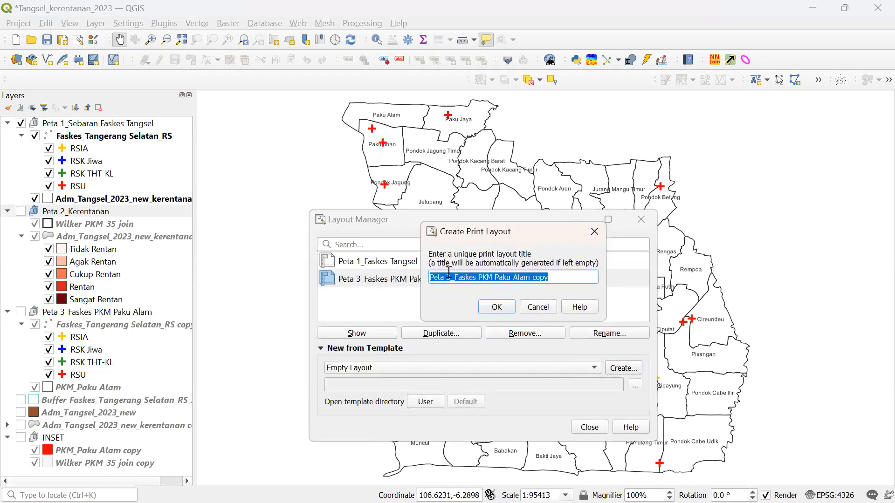
left_click_drag(474, 232, 573, 233)
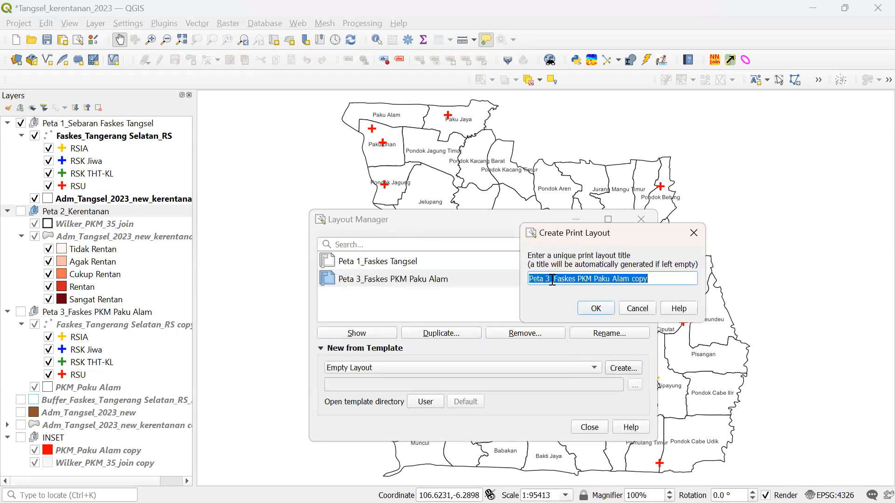
left_click(547, 279)
key("BackSpace")
type("1")
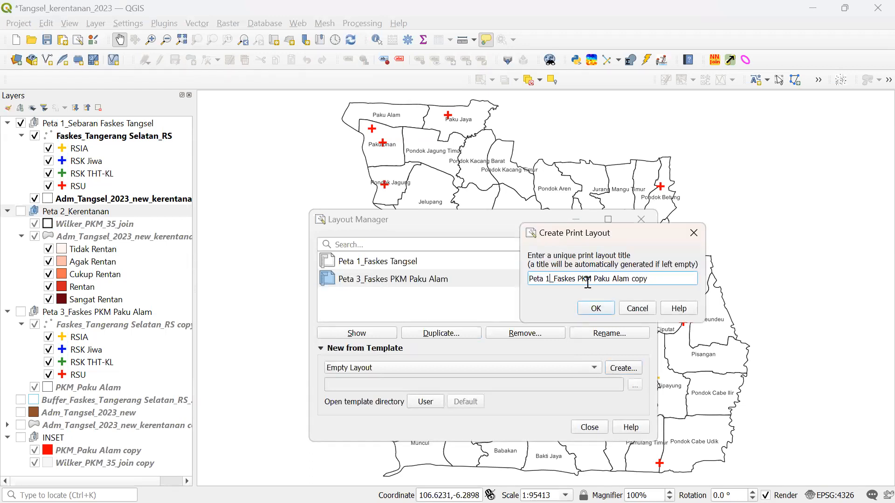
left_click_drag(645, 279, 578, 279)
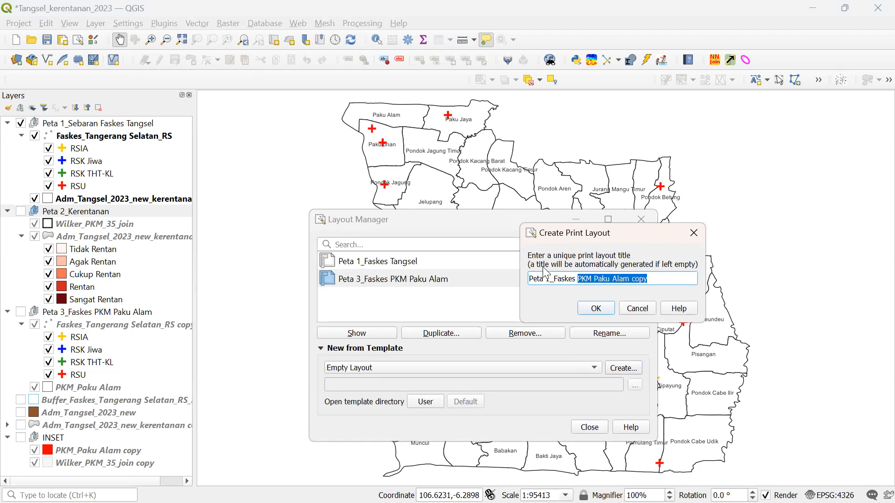
type("Ta")
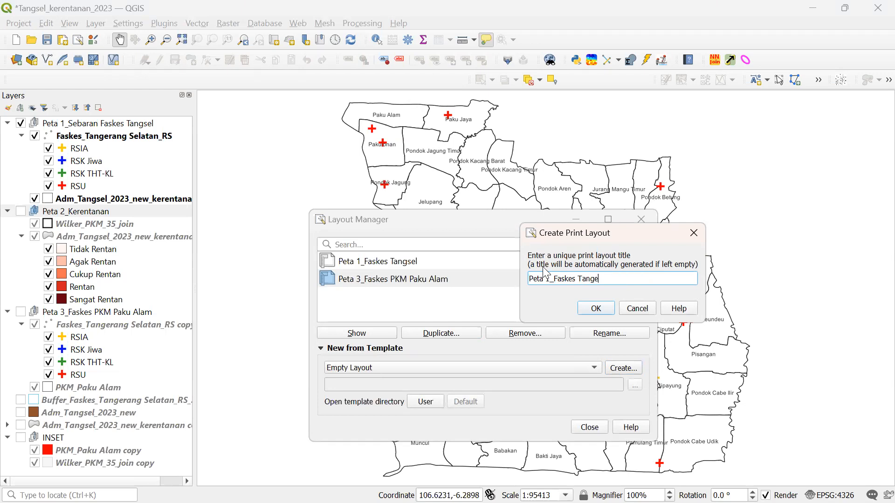
type("ngsel")
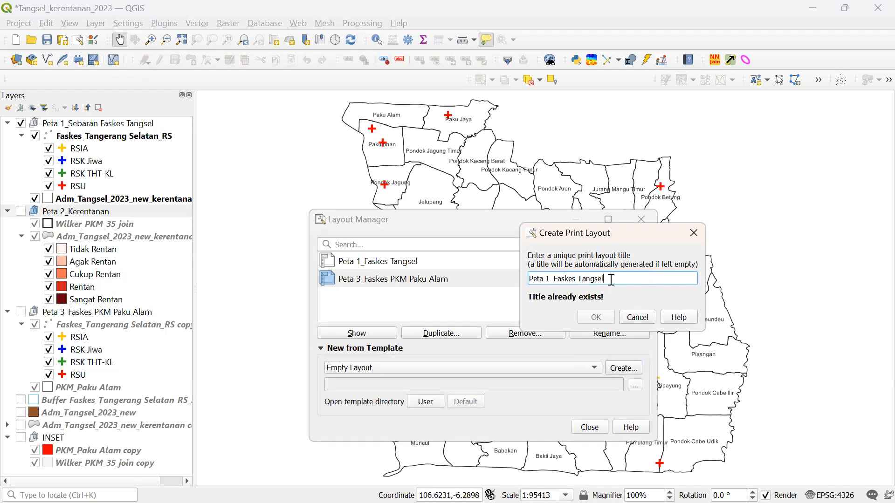
left_click(693, 232)
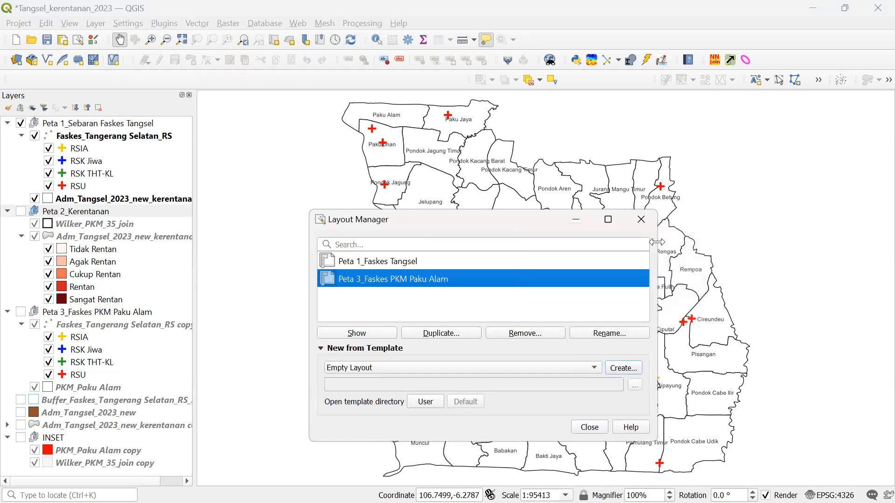
- Remove the existing Peta 1_Faskes Tangsel layout from the project
left_click(413, 259)
left_click(524, 333)
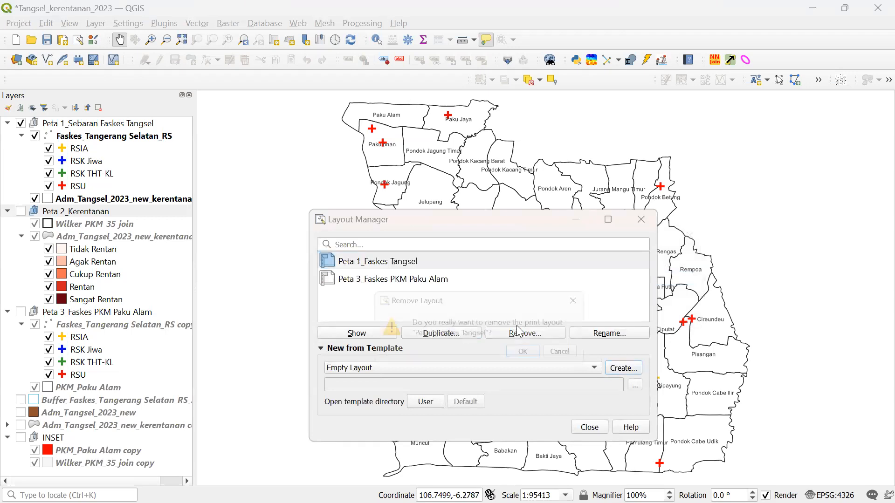
left_click(524, 354)
- Duplicate the Peta 3_Faskes PKM Paku Alam layout and title the copy Peta 1_Faskes Tangsel
left_click(402, 265)
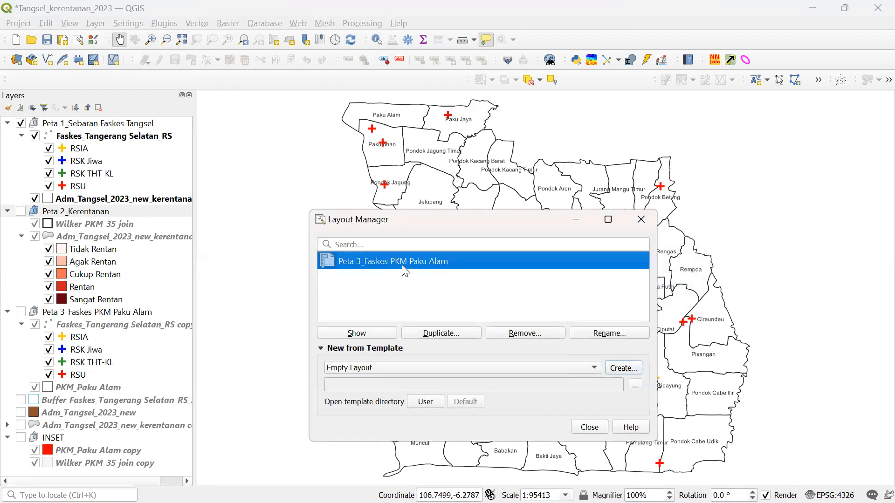
left_click(442, 334)
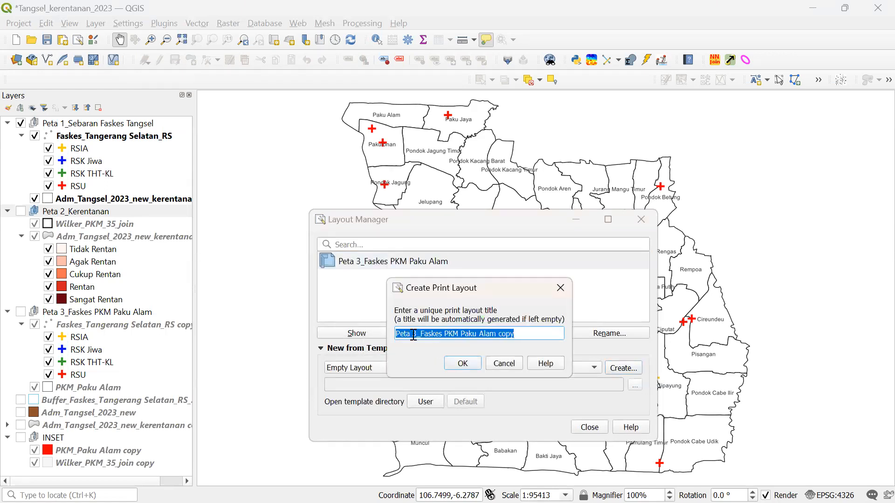
left_click(442, 334)
key("BackSpace")
type("1")
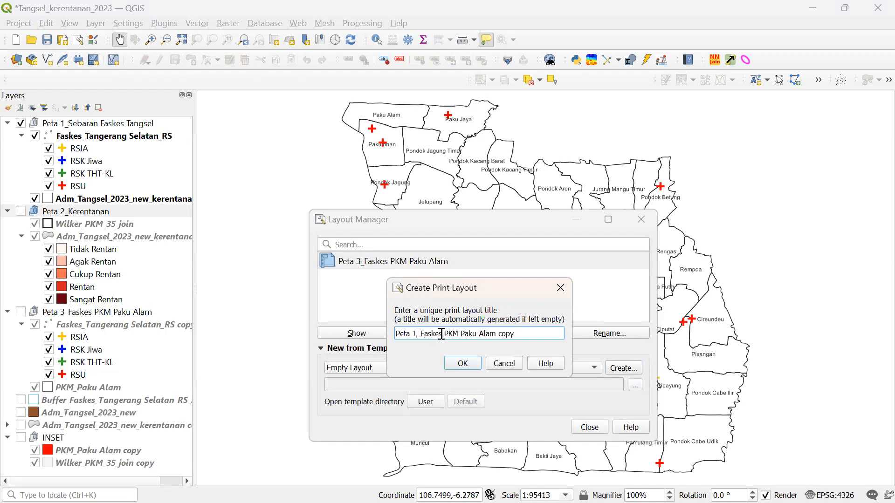
key("shift+Right")
key("shift+Right")
key("shift+Right")
key("shift+Right")
key("shift+Right")
key("shift+Right")
key("shift+Right")
key("shift+Right")
key("shift+Right")
key("shift+Right")
key("shift+Right")
key("shift+Right")
key("shift+Right")
key("shift+Right")
key("shift+Right")
key("shift+Right")
key("shift+Right")
key("shift+Right")
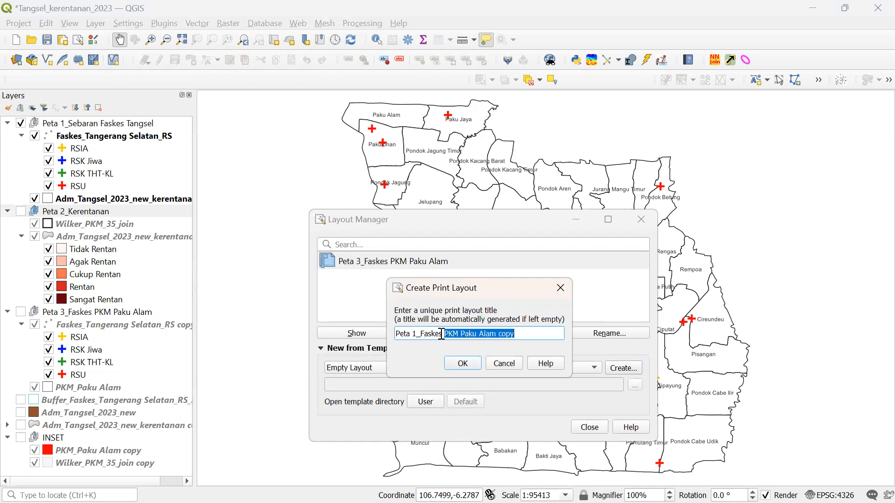
type("Tangs")
key("BackSpace")
key("BackSpace")
type("gsel")
left_click(459, 363)
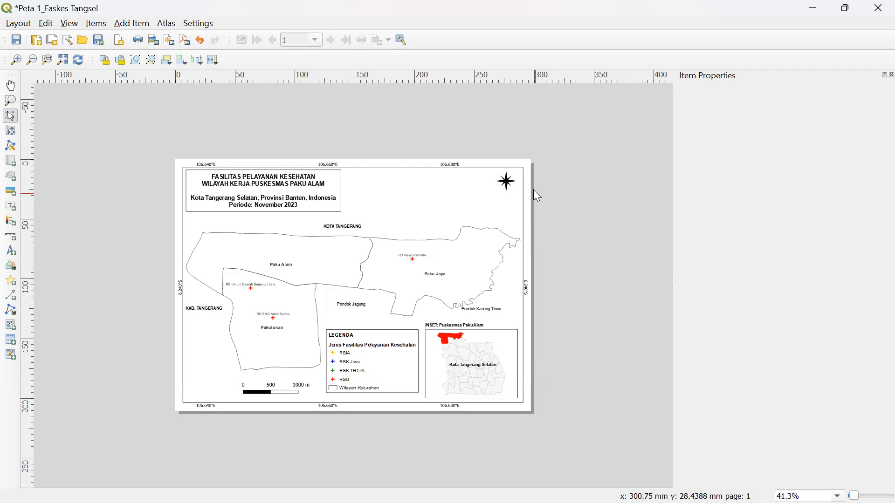
- Back in the project window, close the Layout Manager and show the Peta 3_Faskes PKM Paku Alam group instead of Peta 1_Sebaran Faskes Tangsel
left_click(426, 209)
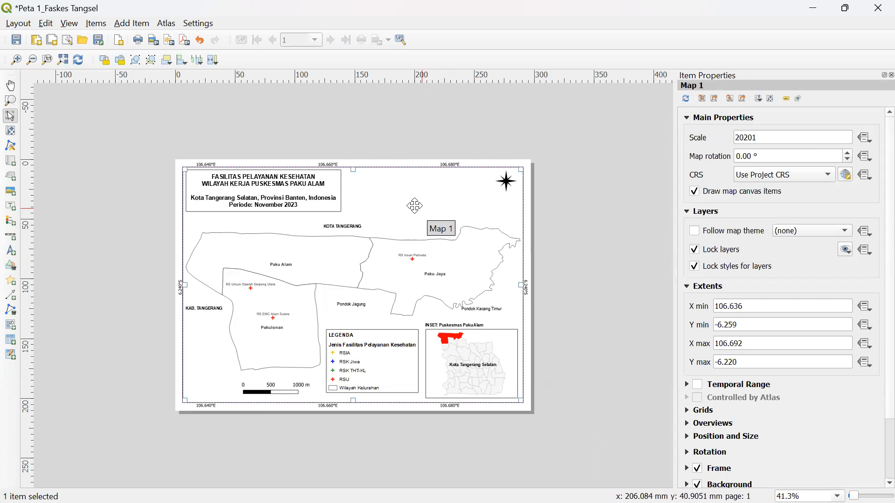
mouse_move(279, 502)
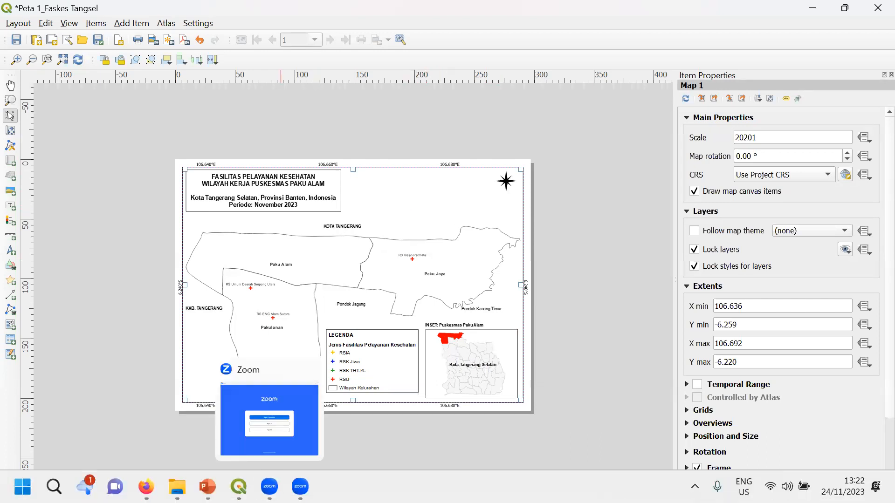
mouse_move(238, 486)
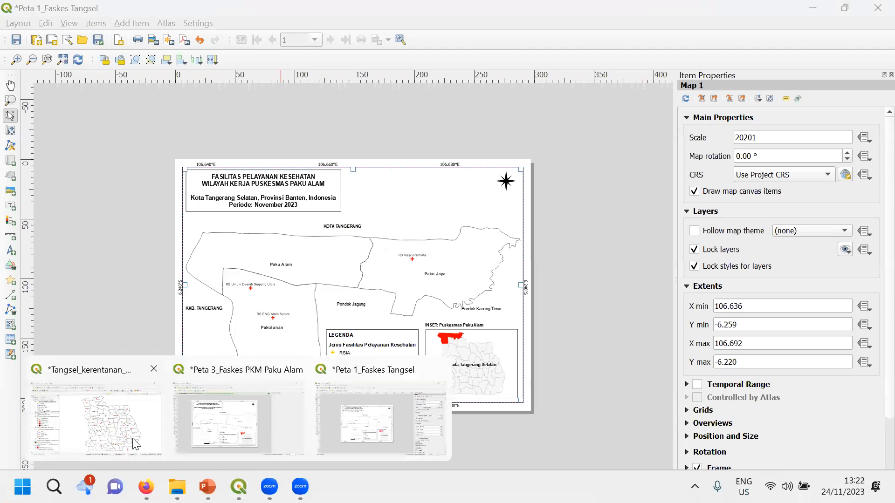
left_click(143, 444)
left_click(640, 219)
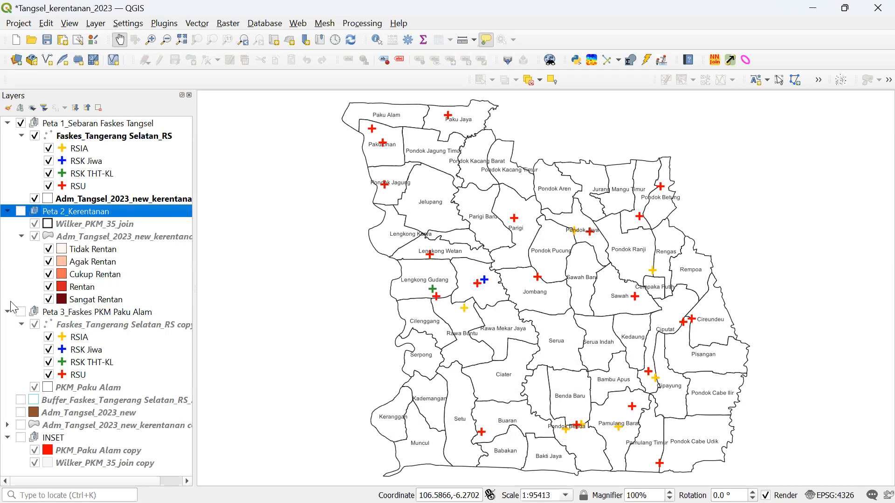
left_click(21, 124)
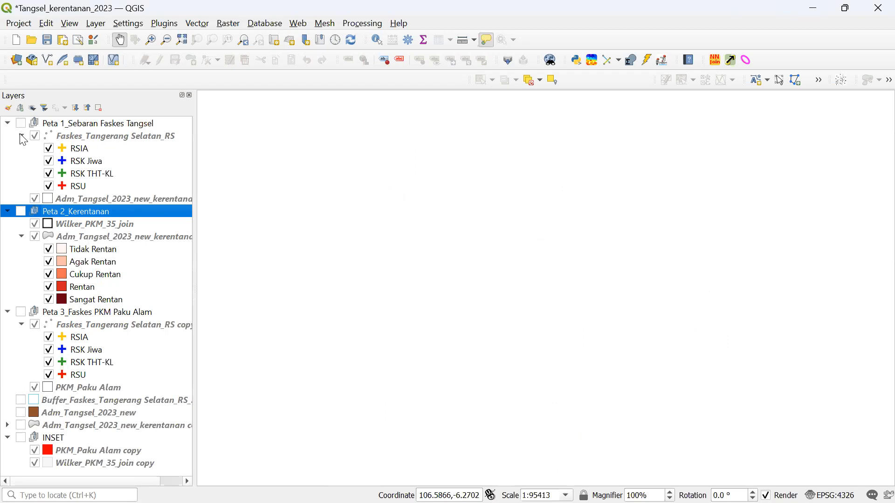
left_click(21, 312)
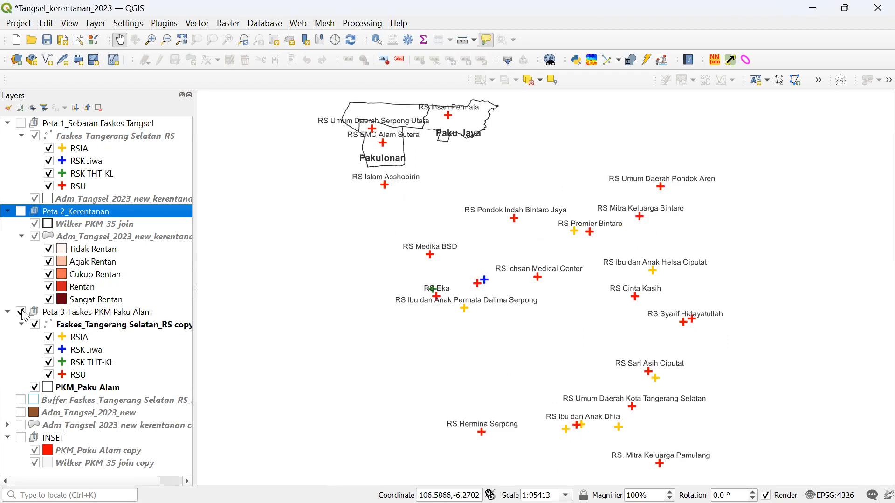
left_click(22, 312)
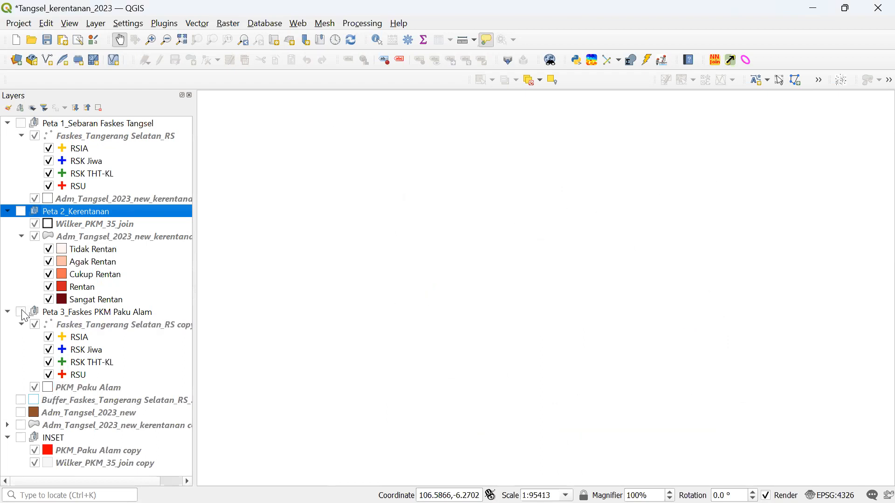
left_click(22, 312)
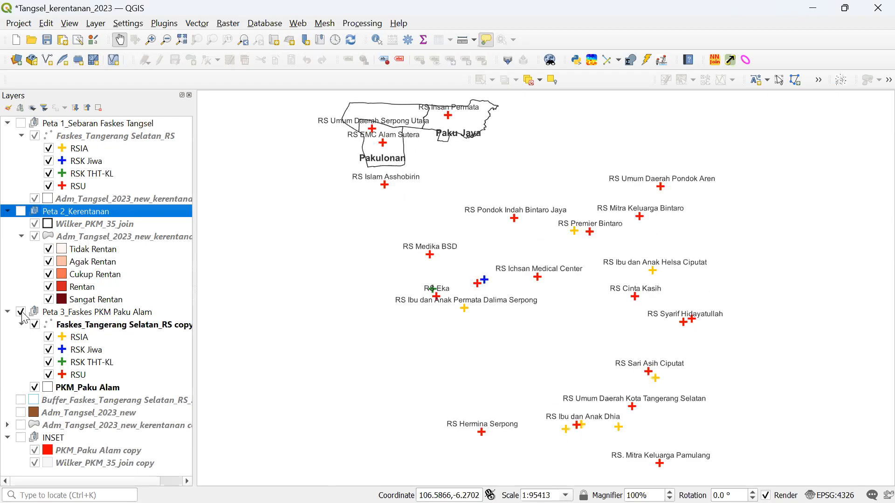
left_click(22, 313)
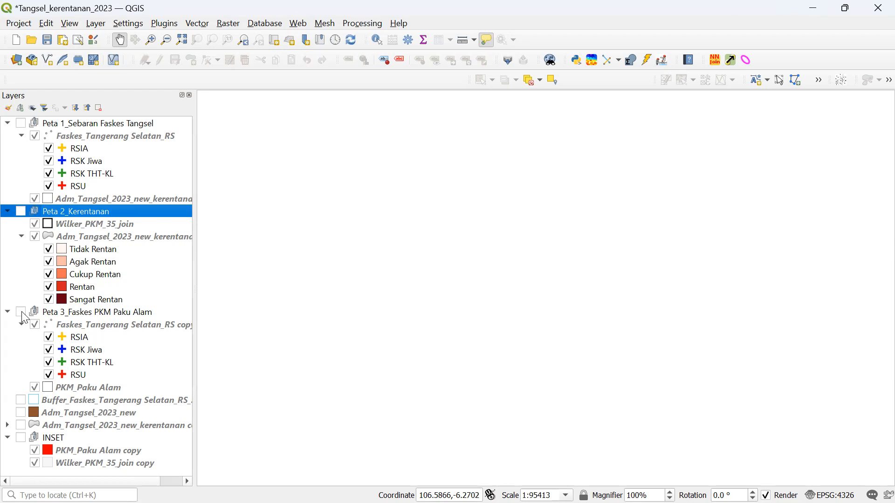
left_click(22, 313)
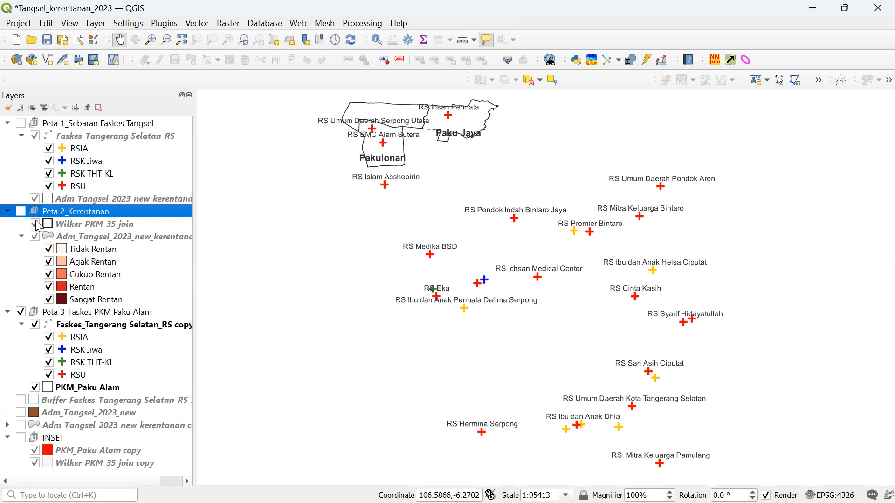
- Show the Peta 1_Sebaran Faskes Tangsel group instead of Peta 3_Faskes PKM Paku Alam and switch to the Peta 1_Faskes Tangsel layout window
left_click(20, 123)
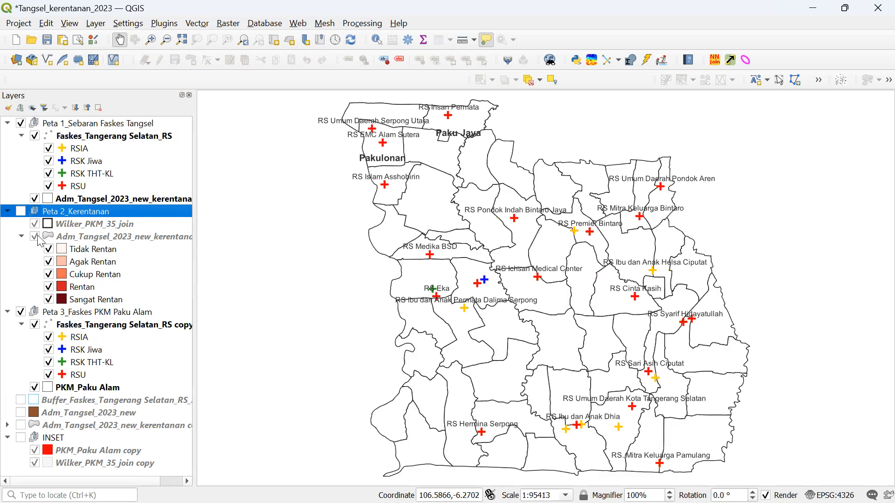
left_click(20, 312)
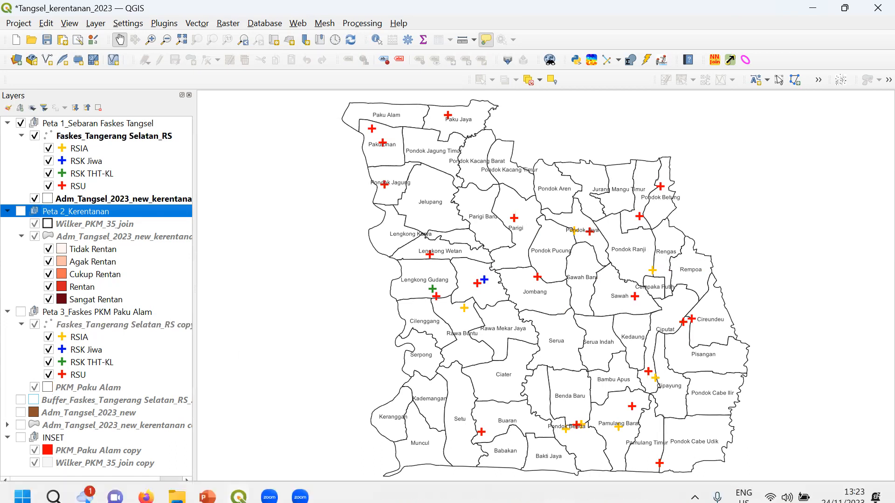
mouse_move(276, 477)
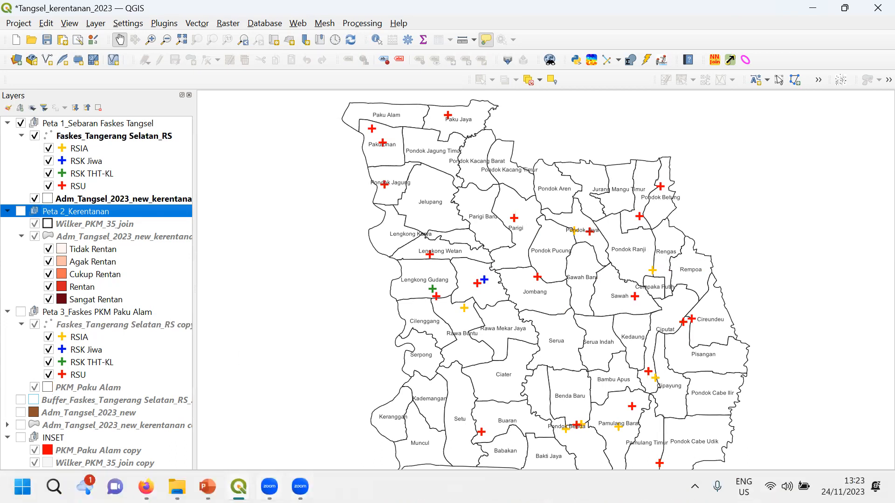
mouse_move(238, 486)
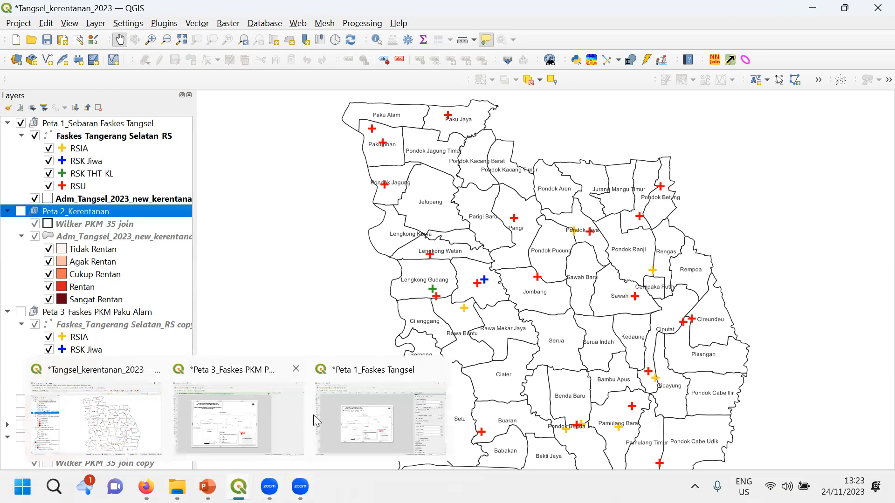
left_click(332, 412)
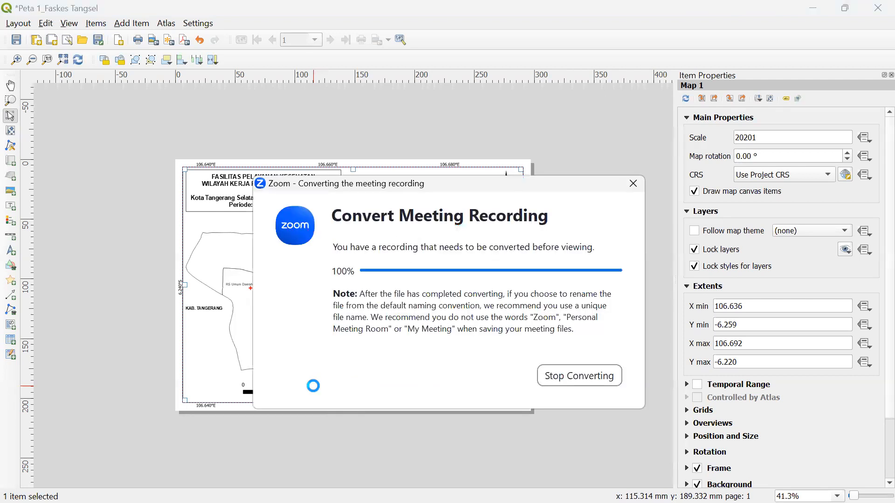
left_click(465, 342)
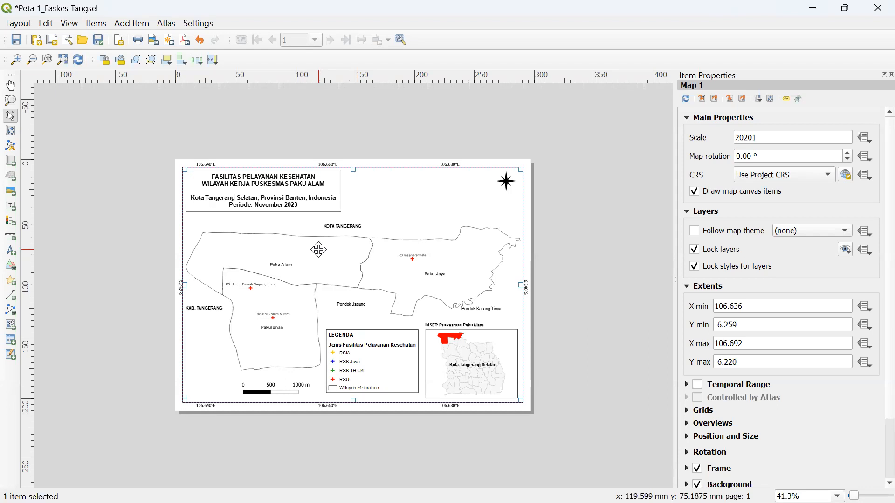
- Back in the project window, leave only the Peta 3_Faskes PKM Paku Alam group shown, after previewing Peta 2_Kerentanan
left_click(261, 460)
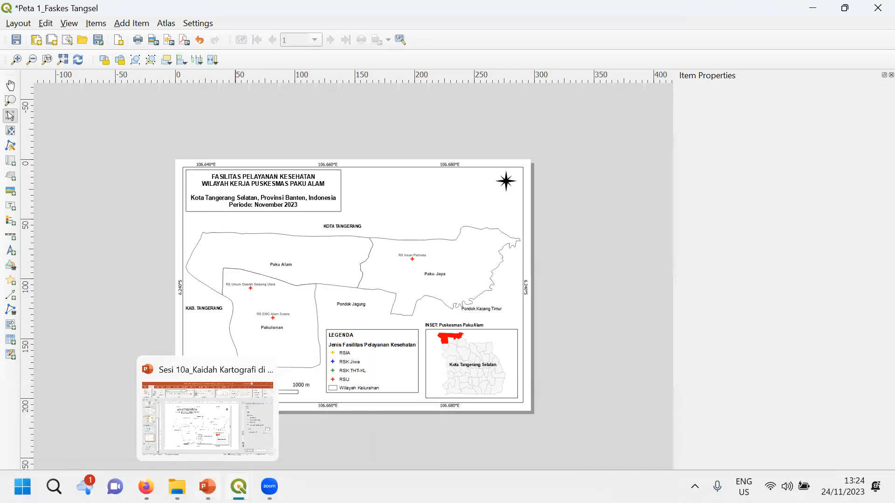
mouse_move(239, 486)
left_click(120, 440)
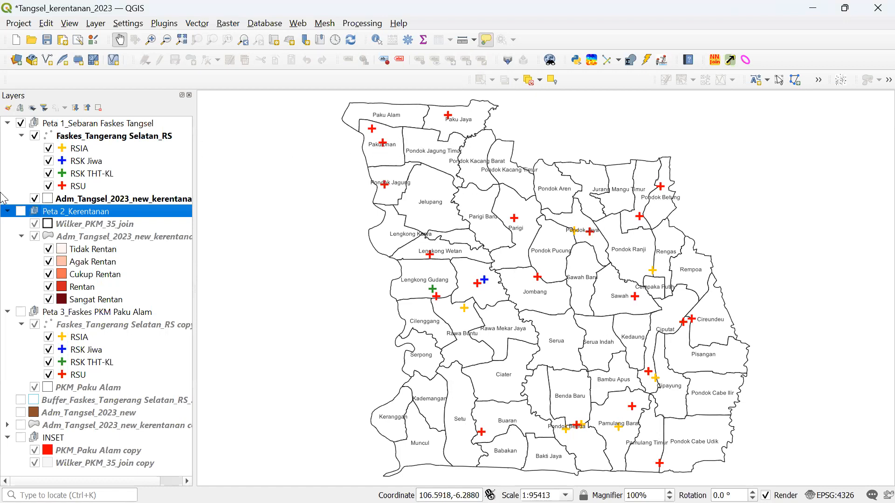
left_click(20, 123)
left_click(21, 210)
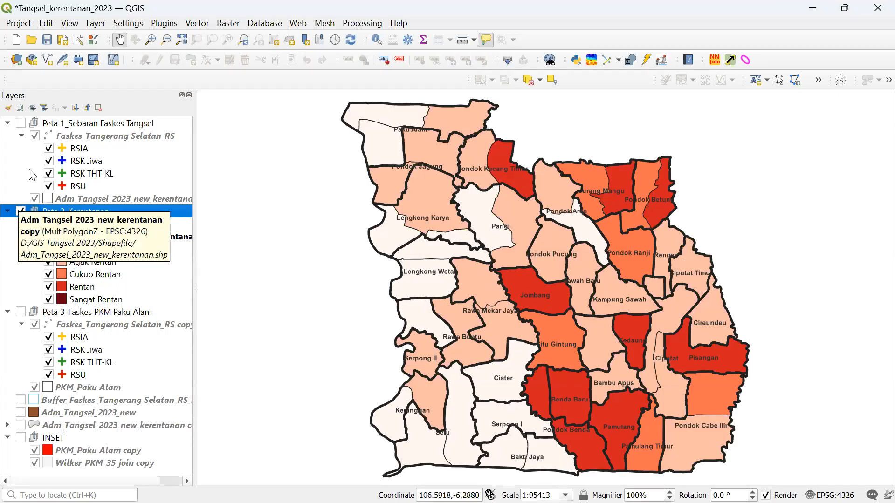
left_click(21, 211)
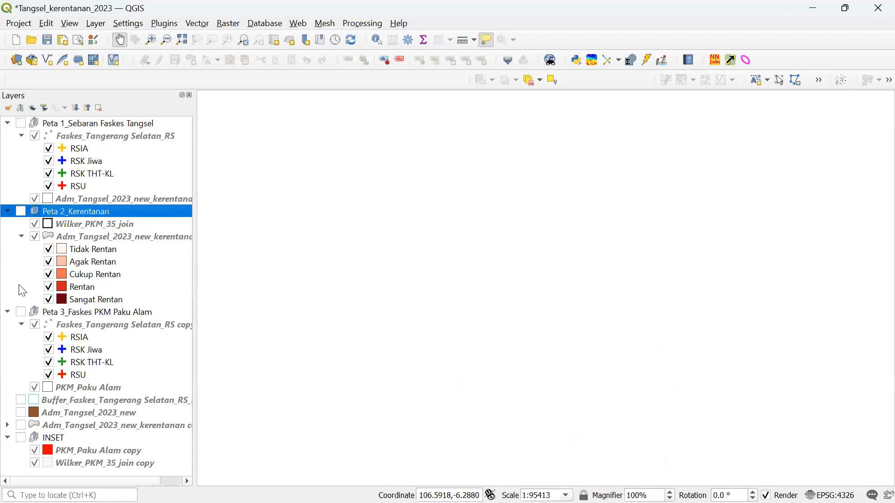
left_click(20, 312)
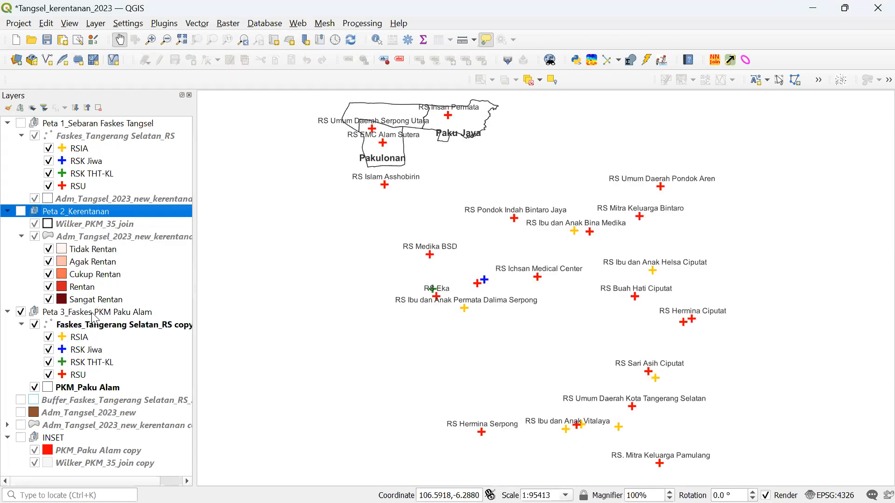
- Zoom the map canvas to the extent of the PKM_Paku Alam layer
right_click(91, 313)
right_click(64, 389)
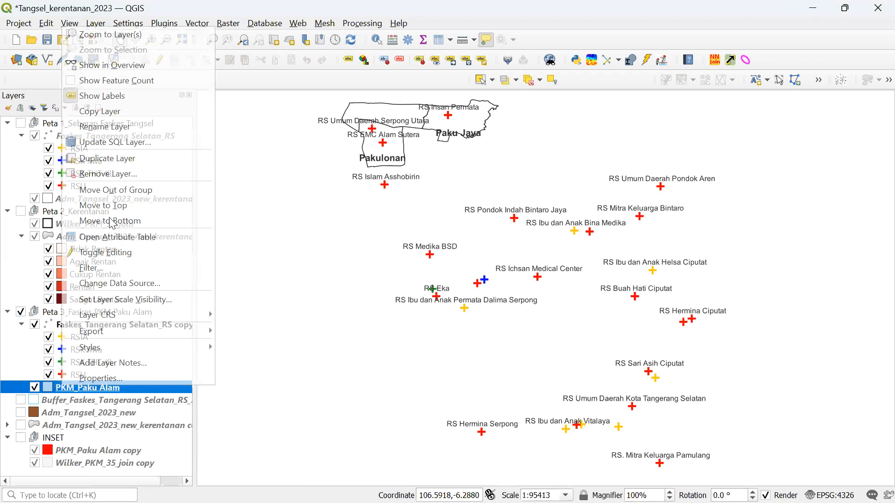
left_click(111, 34)
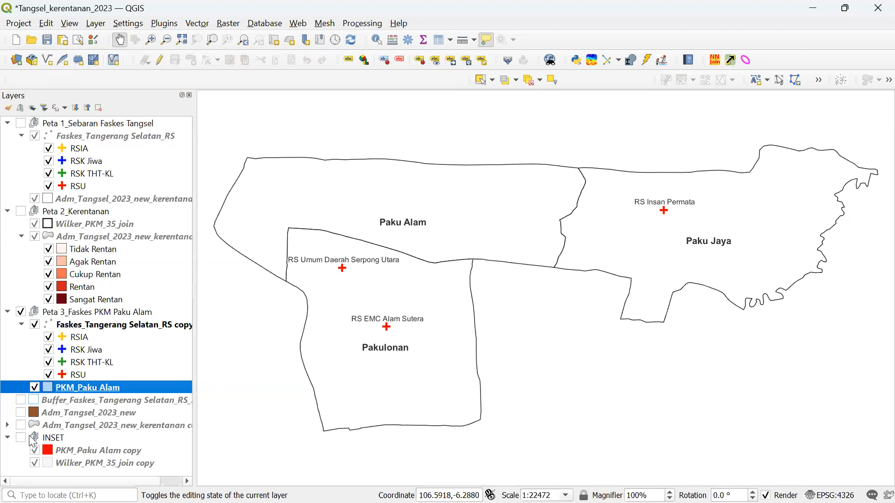
mouse_move(207, 487)
mouse_move(239, 487)
- Switch to the Shapefile folder in File Explorer and copy the Faskes_Tangerang Selatan_RS files (.cpg, .dbf, .prj, .qmd, .shp, .shx), leaving out the UTM set
left_click(72, 139)
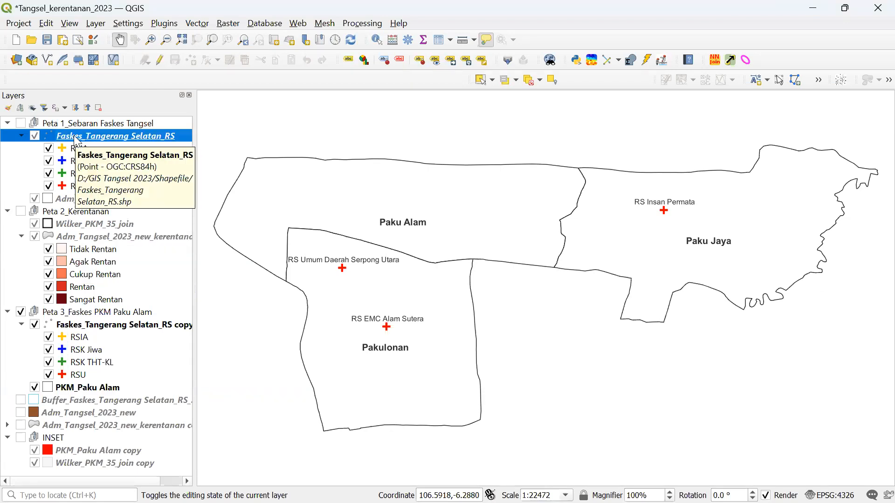
mouse_move(154, 502)
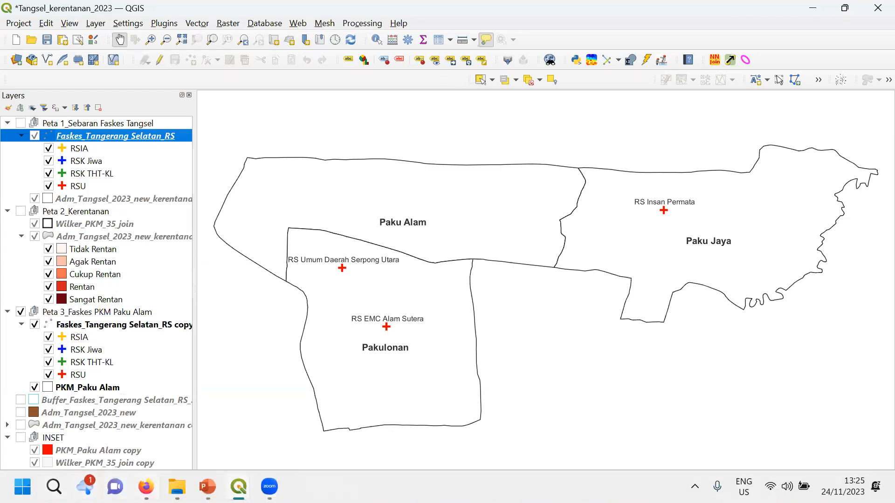
mouse_move(177, 486)
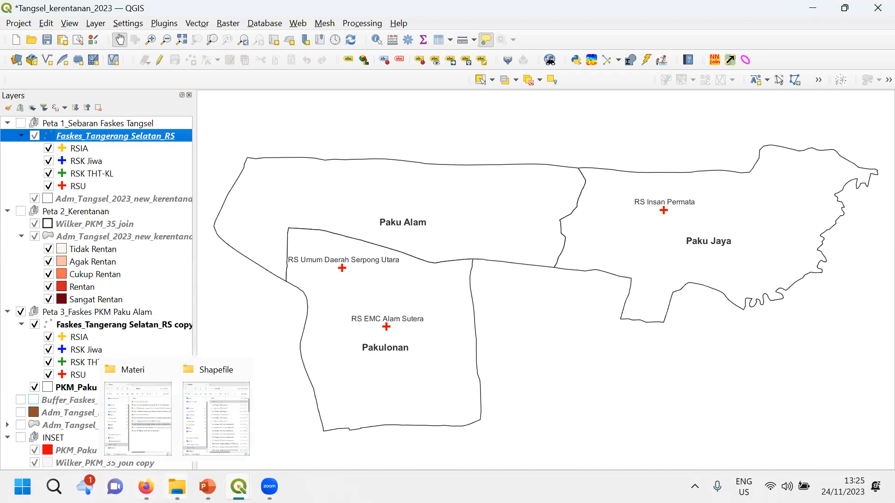
left_click(216, 457)
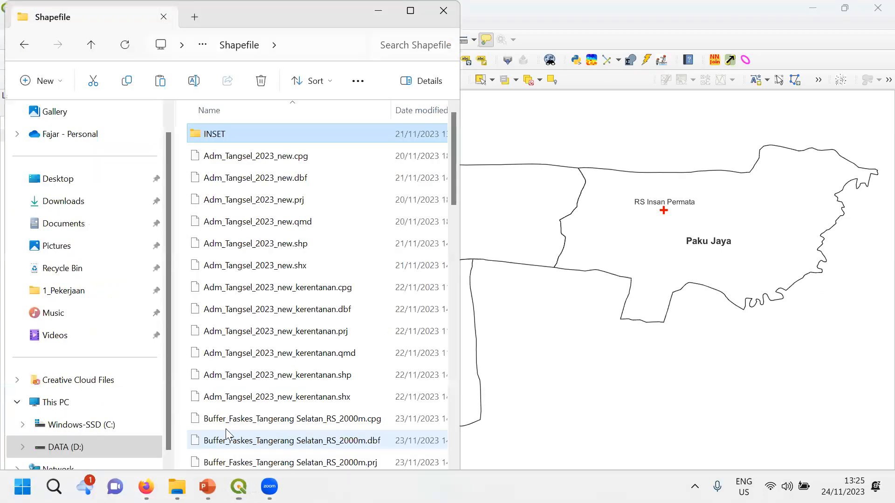
scroll(247, 350, "down", 5)
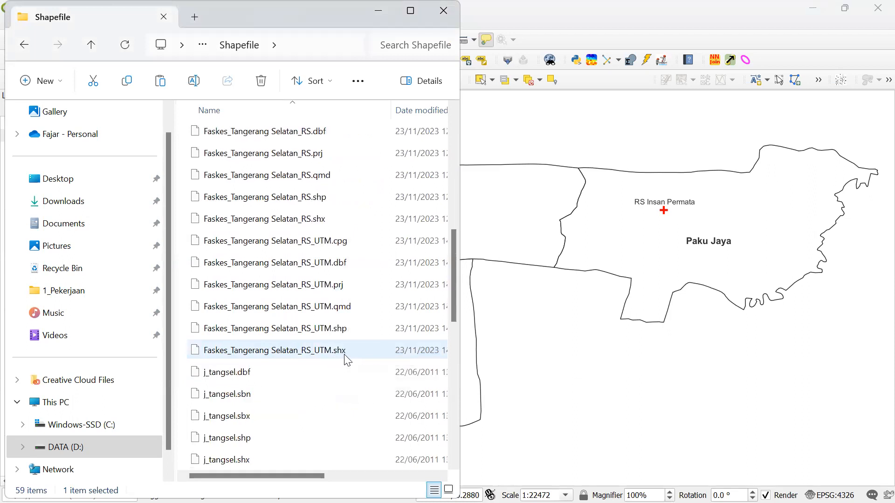
scroll(344, 359, "up", 3)
scroll(345, 360, "down", 2)
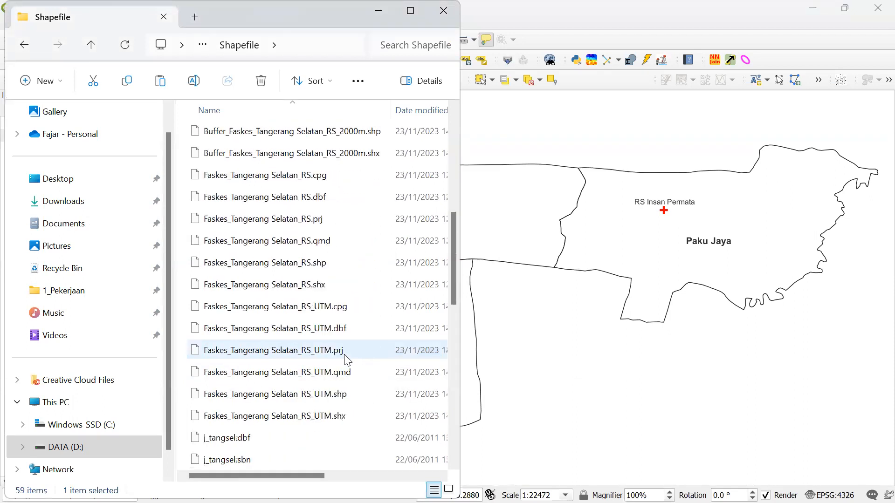
left_click(304, 284)
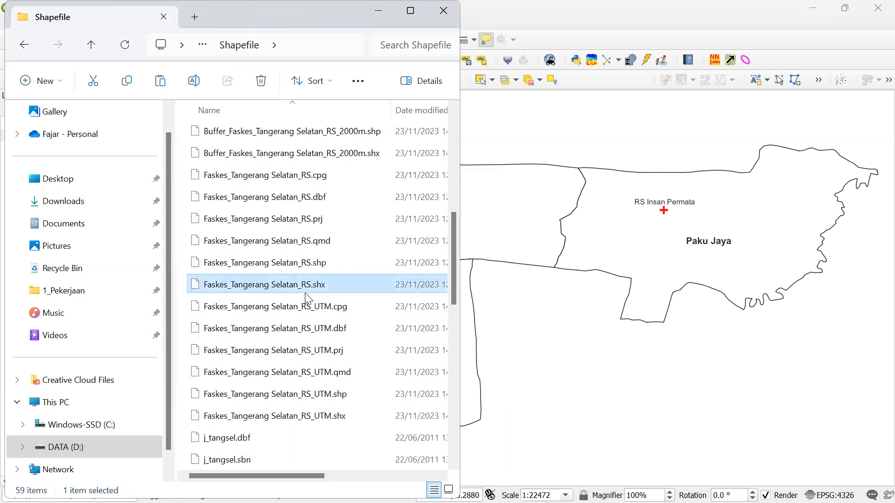
left_click(317, 175, "shift")
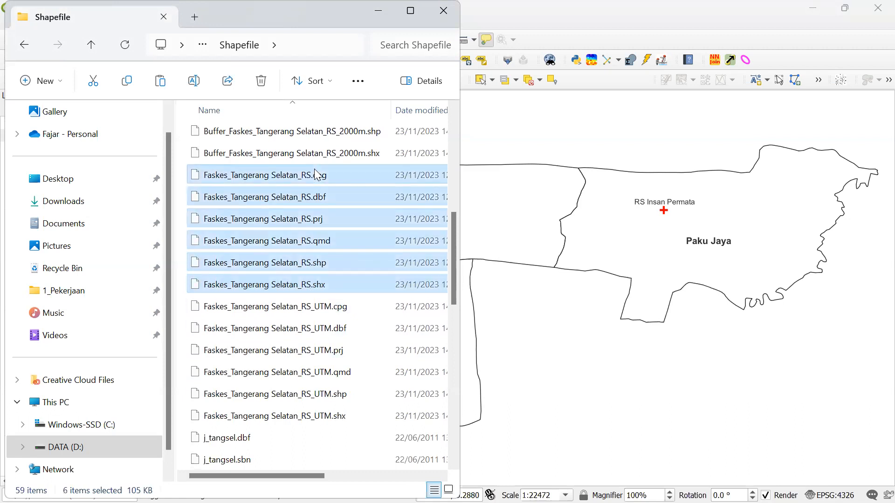
- Create a new folder named Faskes Tangsel inside the Shapefile folder and dismiss the error message
left_click(40, 81)
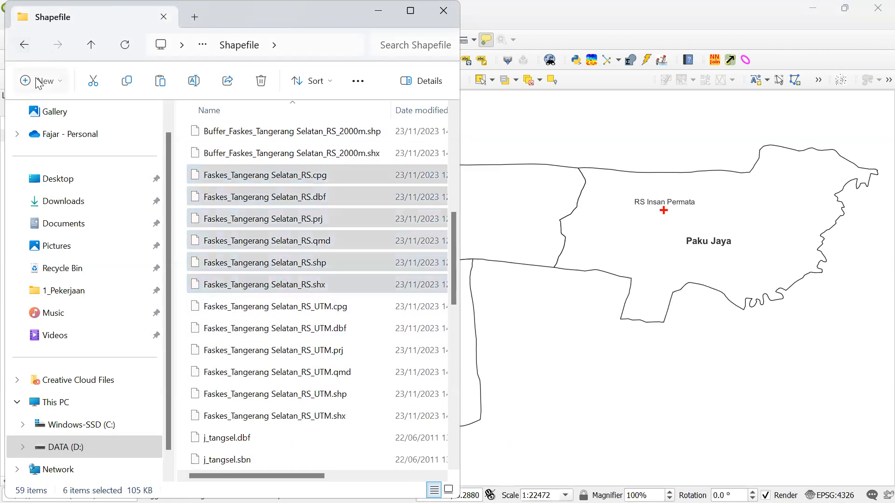
left_click(74, 114)
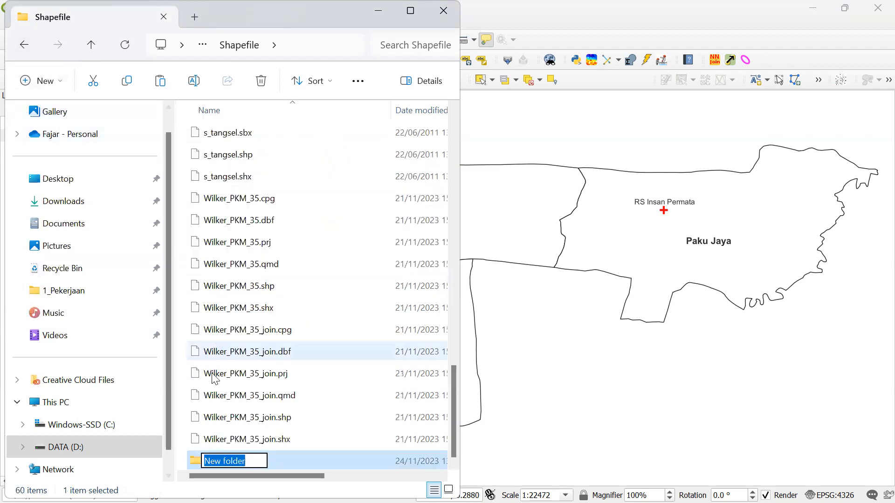
type("Faks")
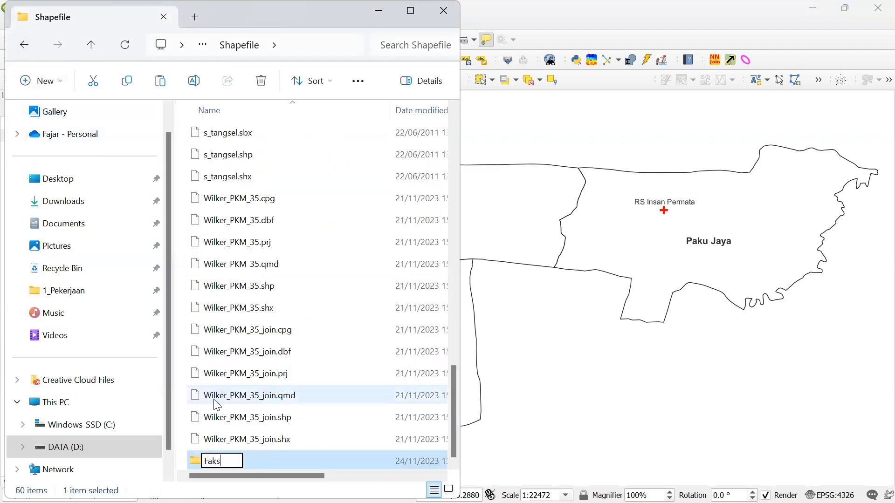
type("kes Tangsel")
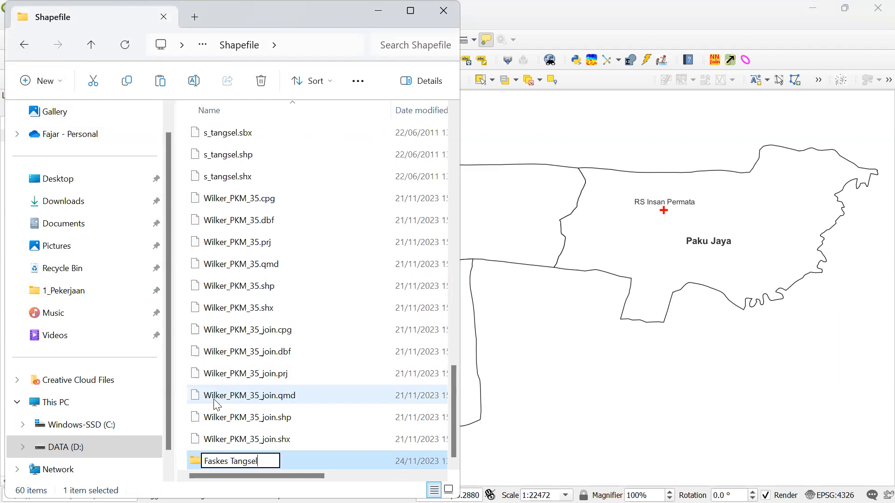
key("Return")
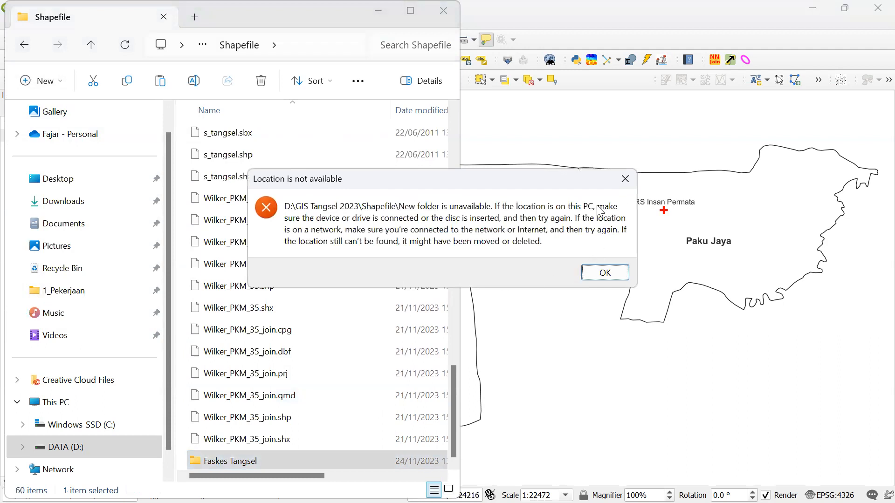
left_click(614, 180)
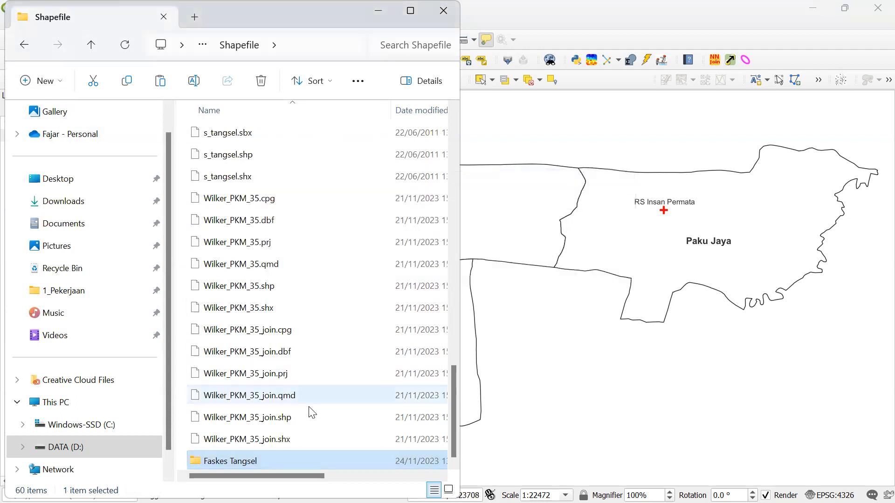
- Rename the new folder Faskes Tangsel1 and paste the copied Faskes_Tangerang Selatan_RS files into it
left_click(267, 459)
type("1")
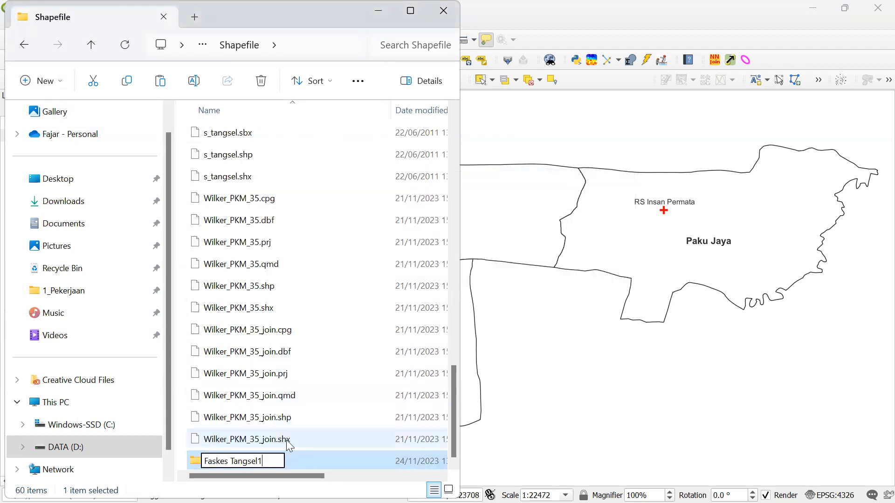
key("Return")
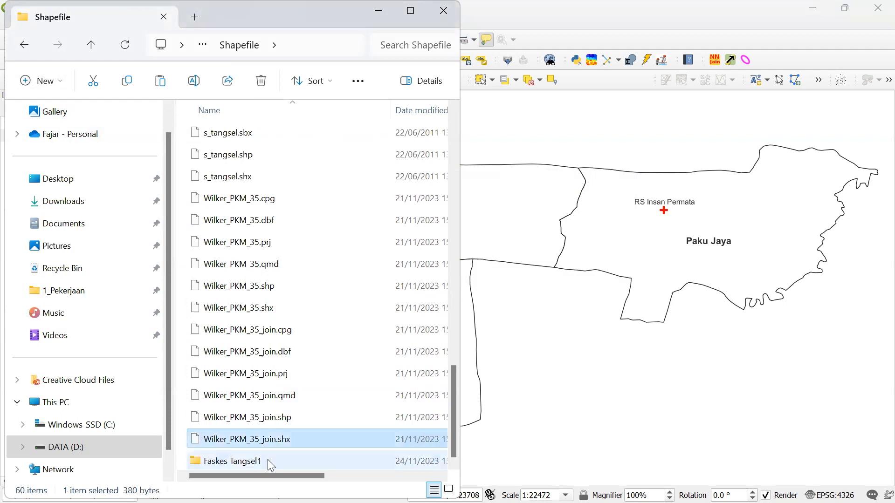
double_click(268, 460)
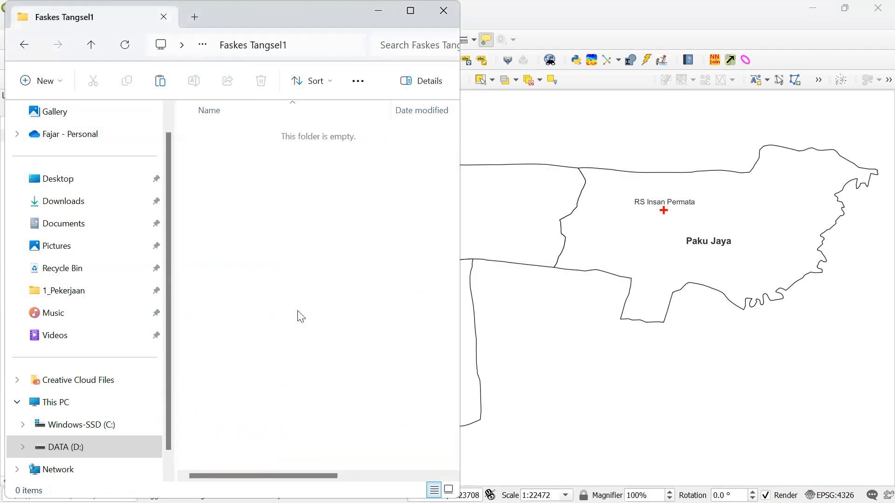
key("ctrl+v")
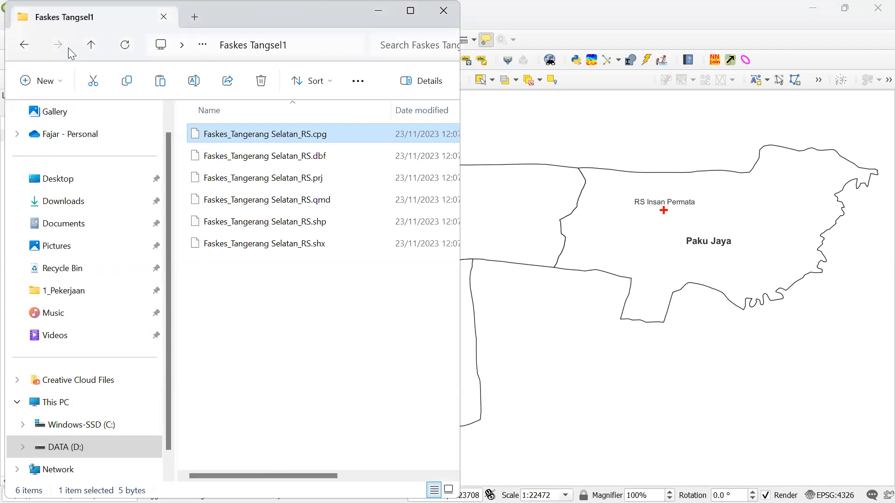
- Compress the Faskes Tangsel1 folder into a ZIP file inside the Shapefile folder
left_click(90, 46)
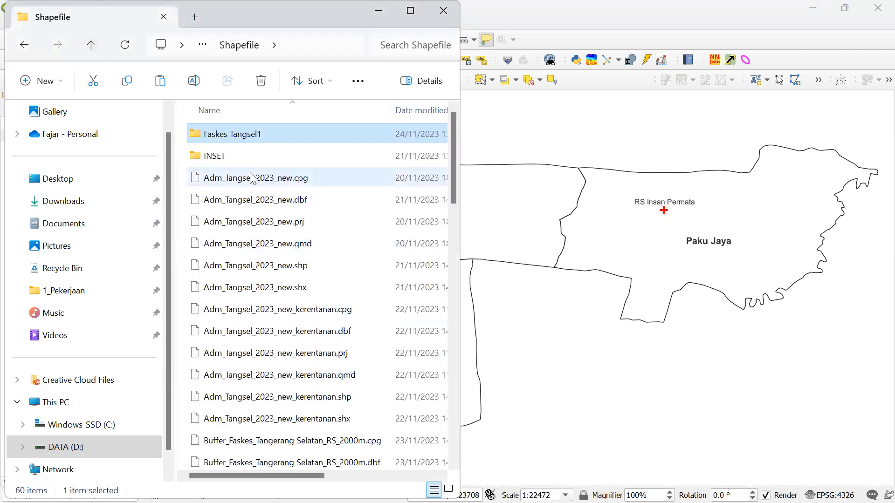
right_click(252, 138)
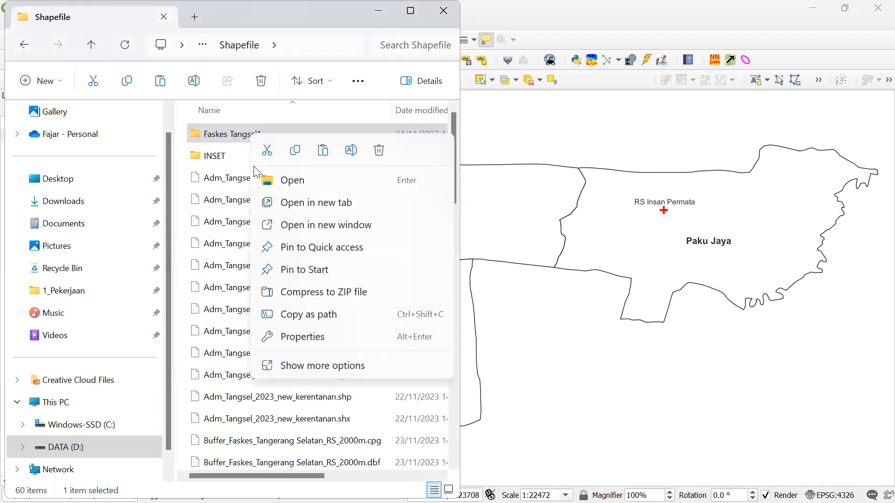
left_click(298, 292)
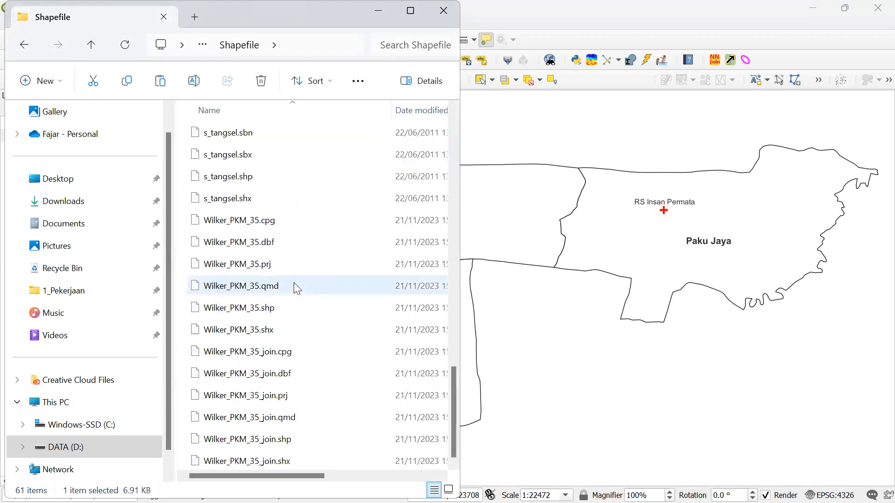
left_click(339, 220)
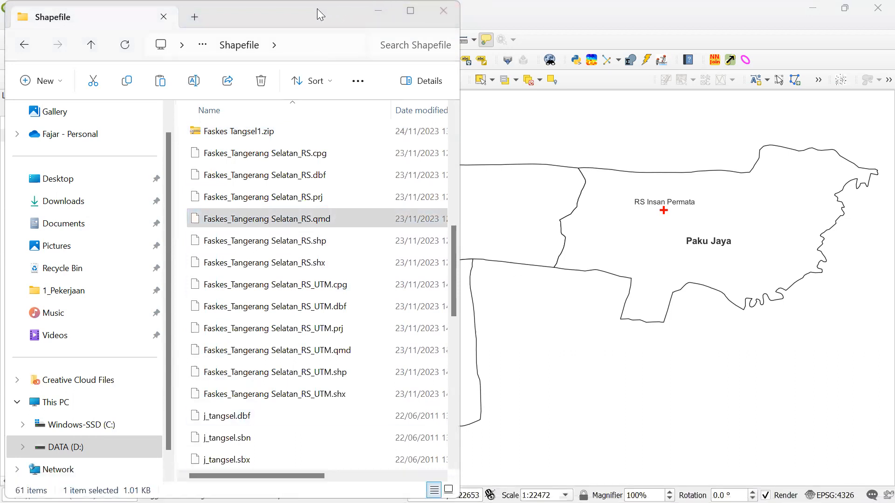
left_click_drag(288, 27, 455, 79)
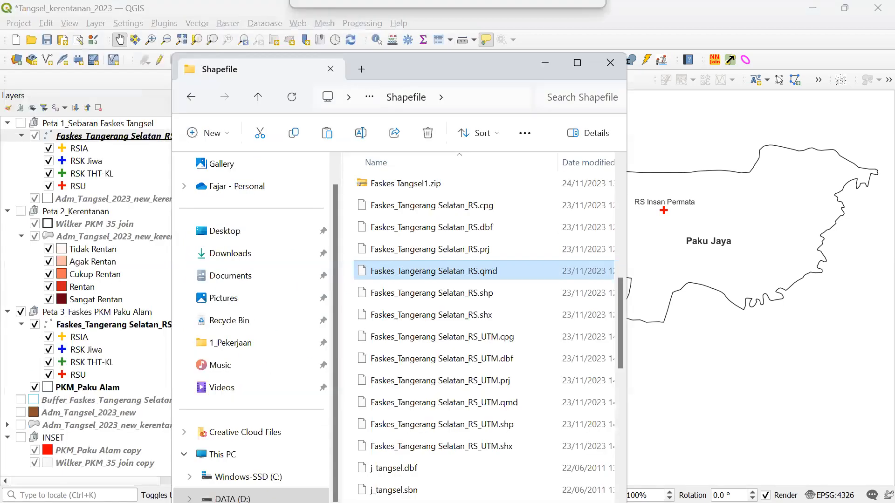
- Switch to WhatsApp in Firefox, open the GIS Tangsel 21-24 Nov 2023 group chat and restore the browser to a smaller window
key("super")
key("super")
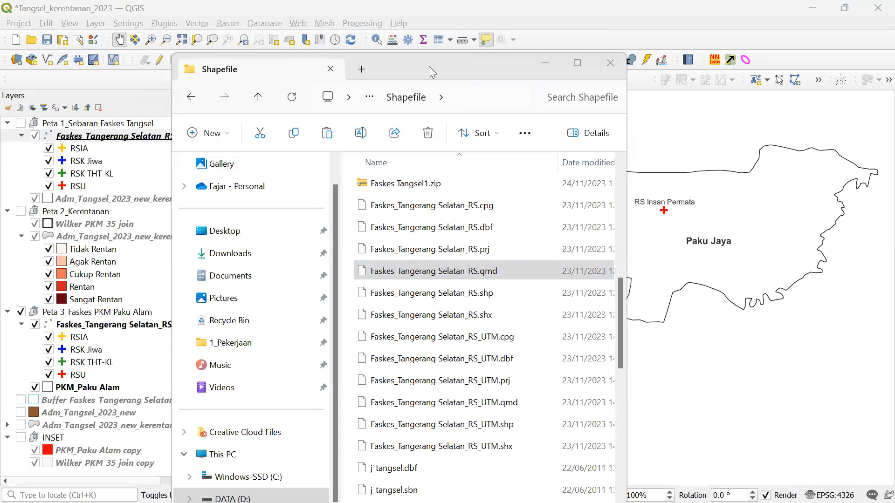
key("super")
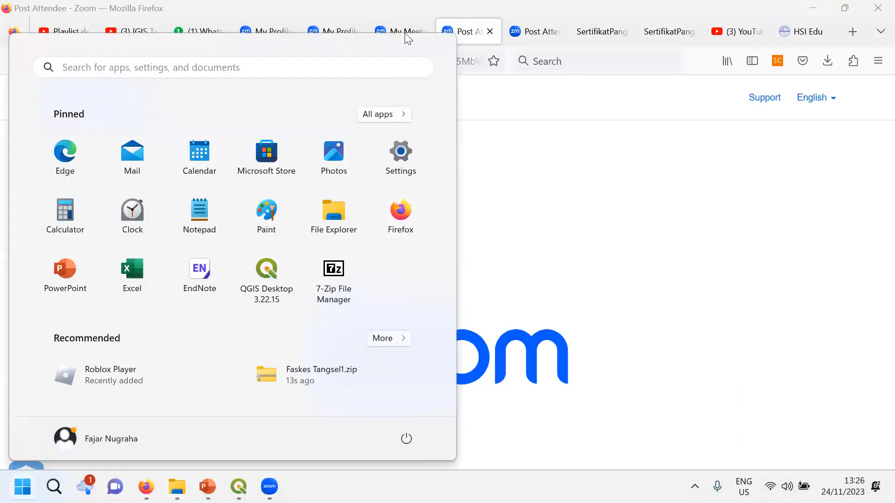
left_click(196, 23)
left_click(196, 28)
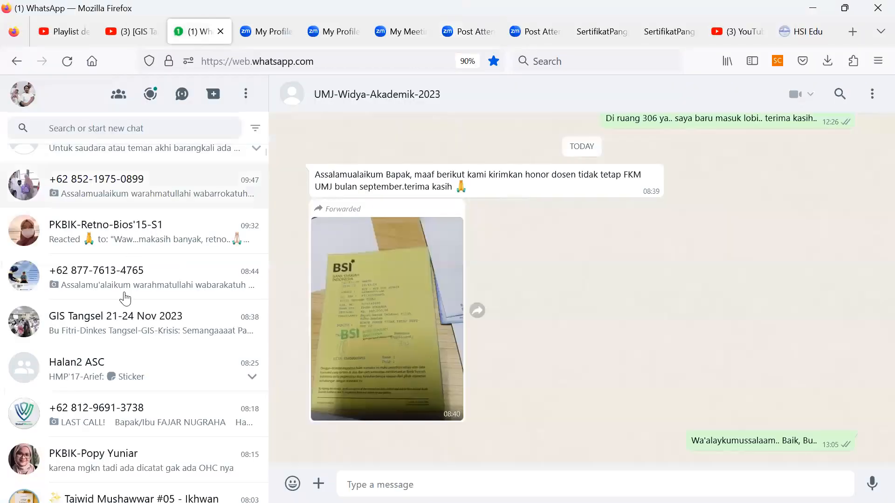
scroll(133, 335, "up", 5)
scroll(136, 346, "down", 3)
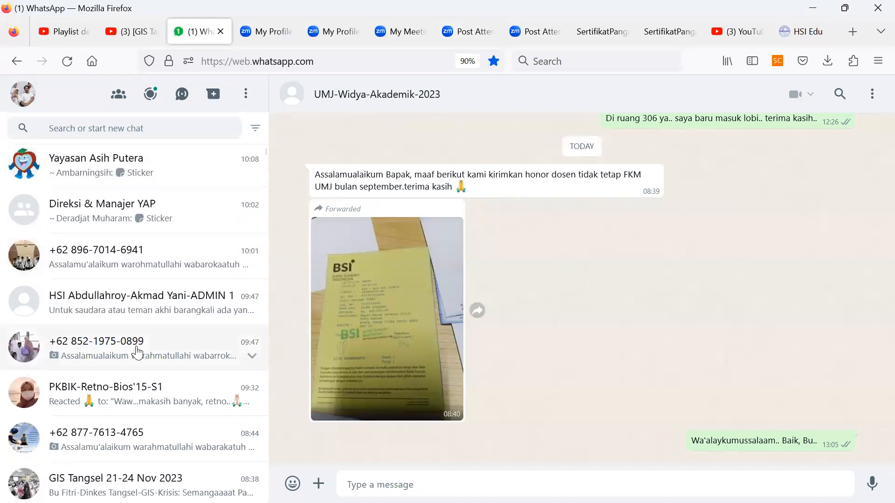
scroll(136, 353, "down", 2)
left_click(161, 396)
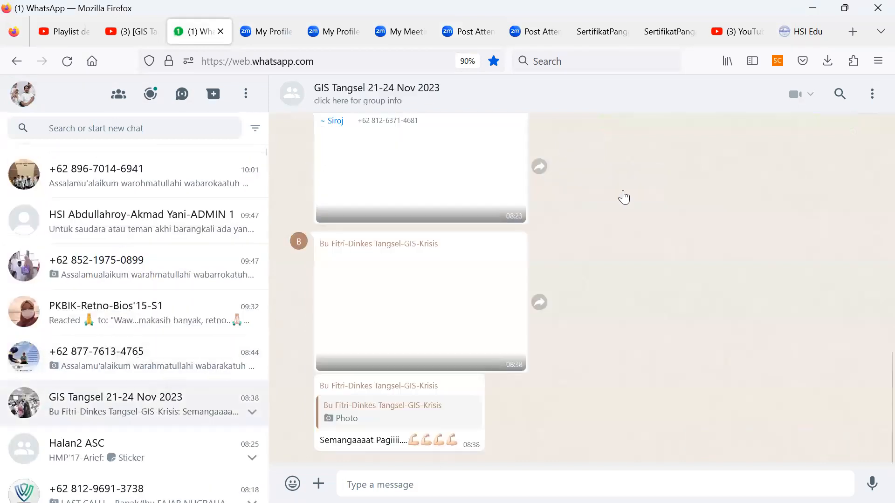
left_click(846, 10)
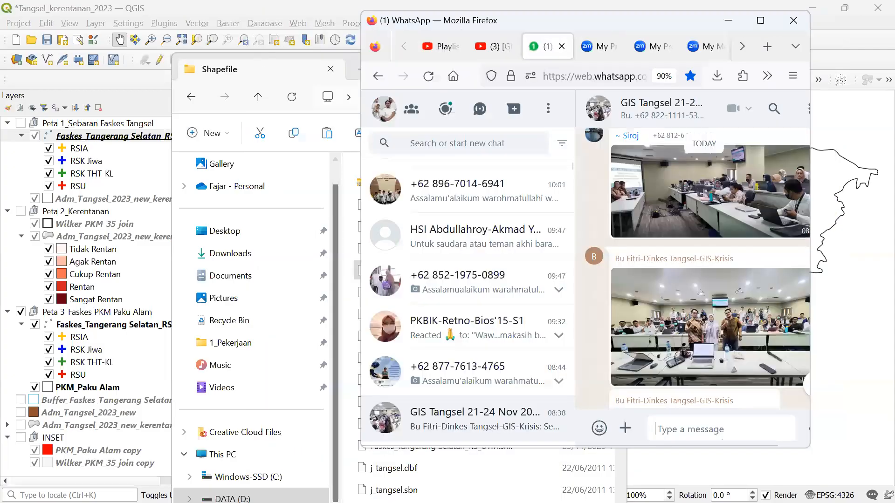
- Attach Faskes Tangsel1.zip from the Shapefile folder to the group chat and send it with the caption Faskes Tangsel_RS
mouse_move(177, 487)
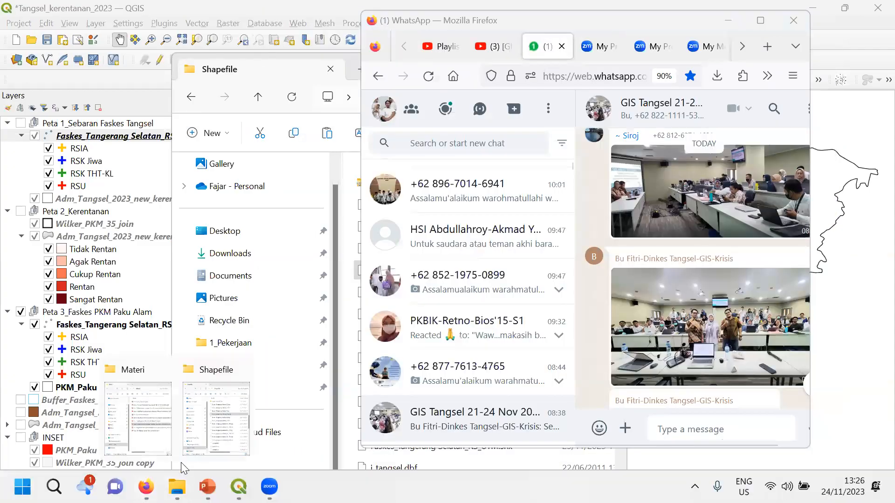
left_click(213, 442)
left_click_drag(410, 183, 716, 371)
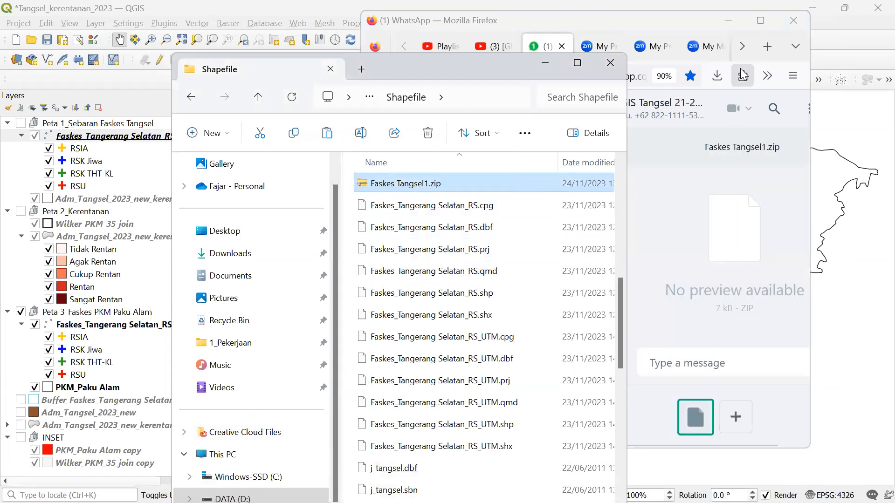
left_click(760, 22)
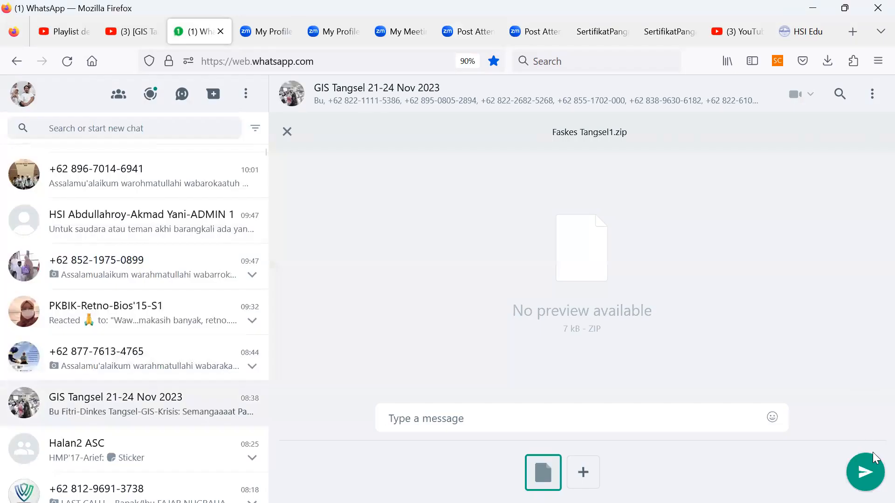
type("Fak")
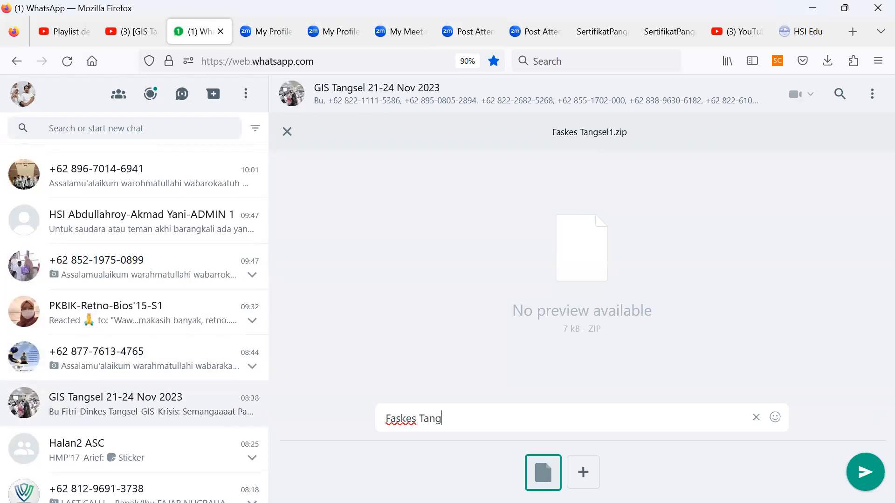
type("skes Tangsel_RS")
key("Return")
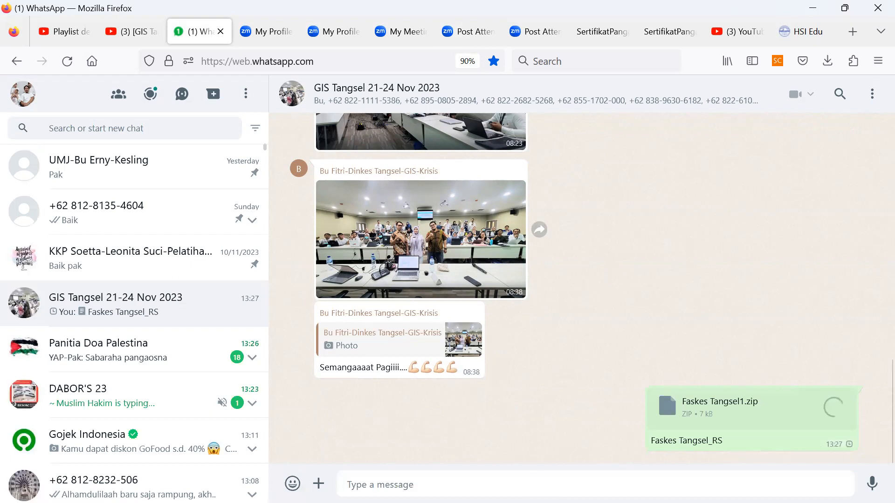
- Switch to File Explorer and examine the files inside the Faskes Tangsel1 folder and the path of its parent Shapefile folder
mouse_move(239, 487)
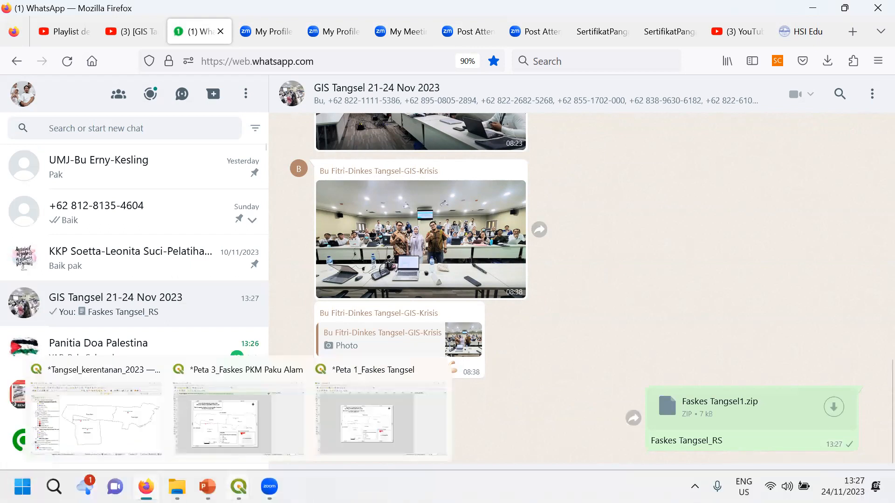
mouse_move(207, 487)
mouse_move(177, 486)
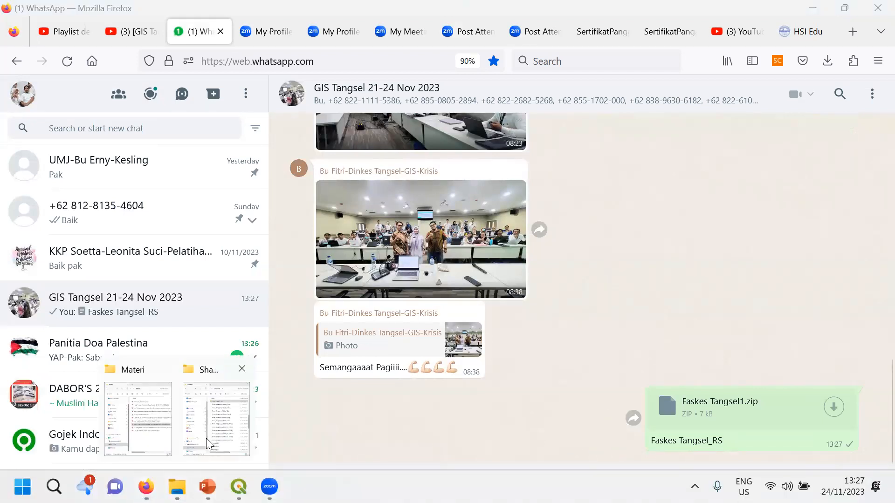
left_click(208, 435)
scroll(431, 289, "up", 8)
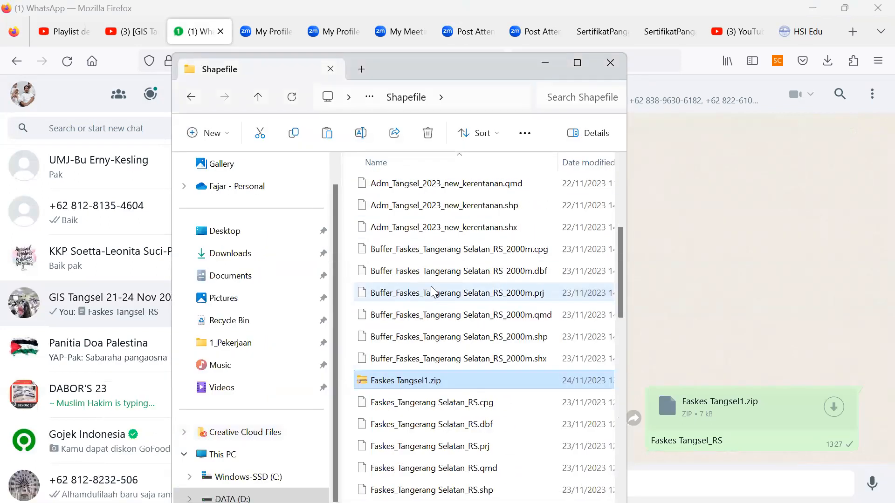
double_click(421, 187)
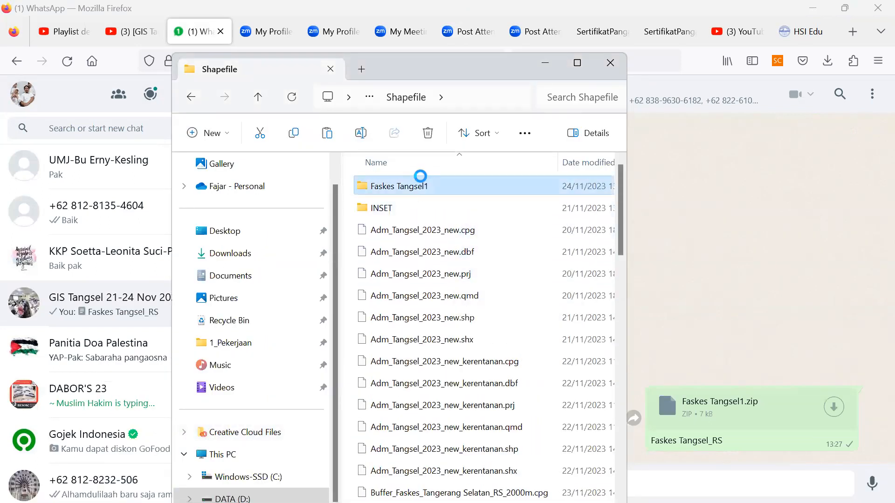
left_click_drag(492, 390, 403, 177)
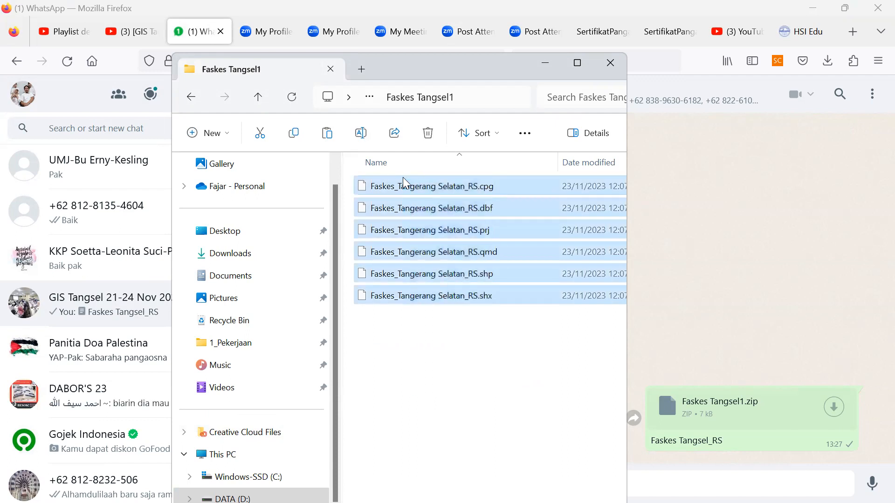
left_click(258, 97)
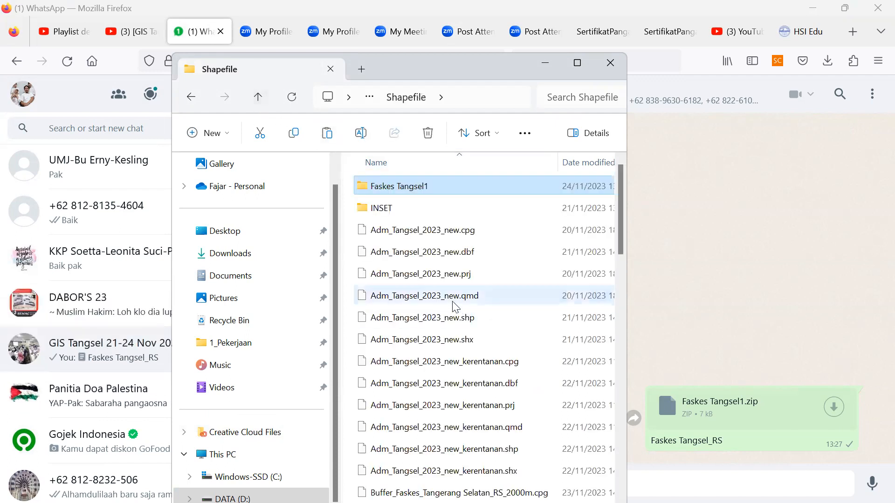
left_click(476, 97)
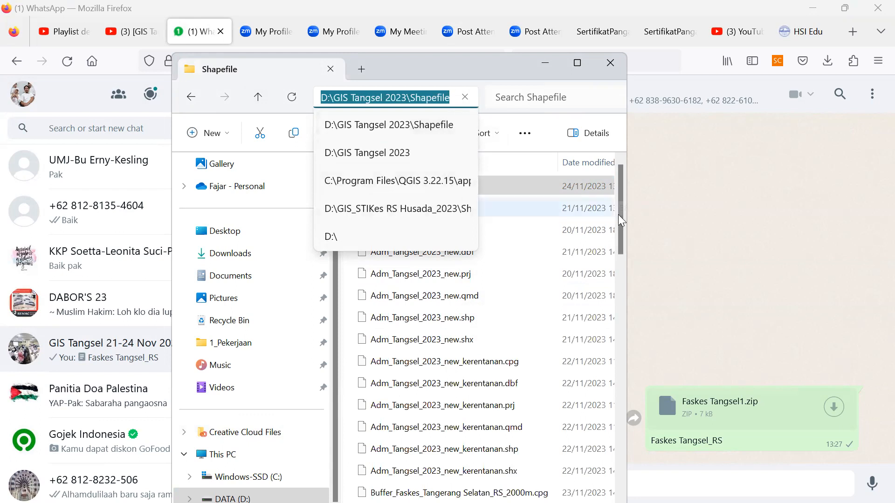
left_click(677, 211)
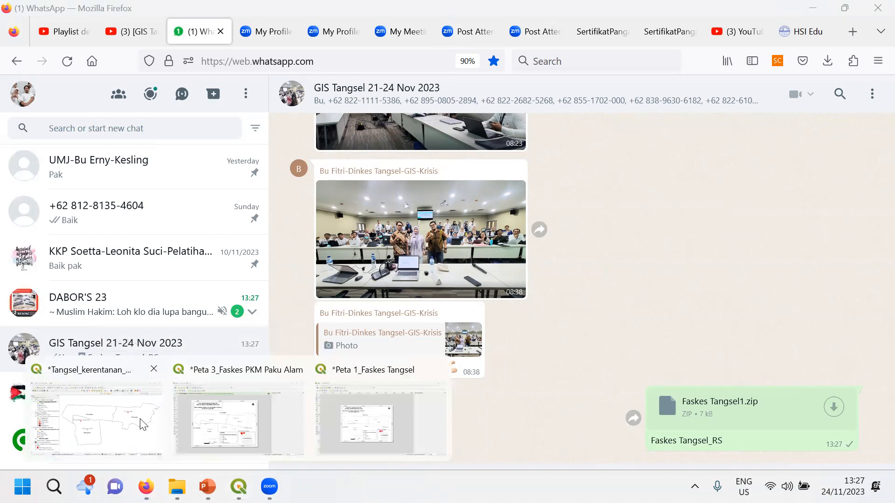
- Switch to the Tangsel_kerentanan_2023 project in QGIS and open the Data Source Manager for adding a vector layer
left_click(143, 424)
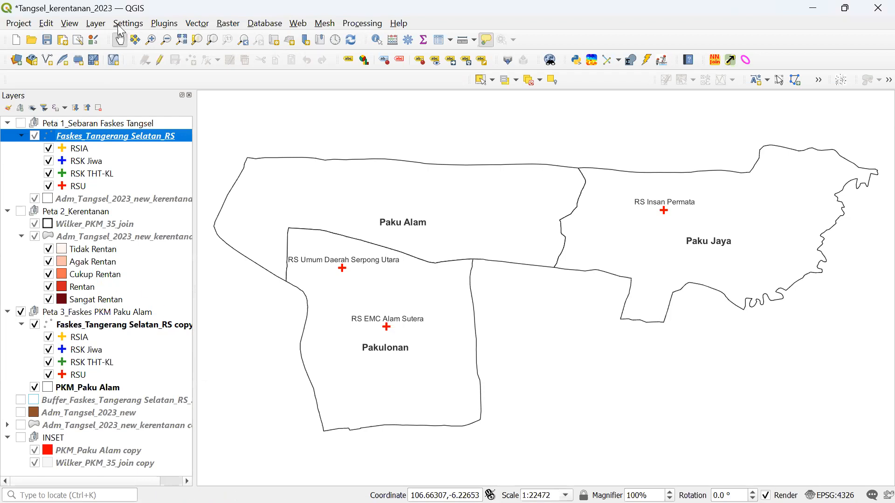
left_click(96, 24)
mouse_move(210, 69)
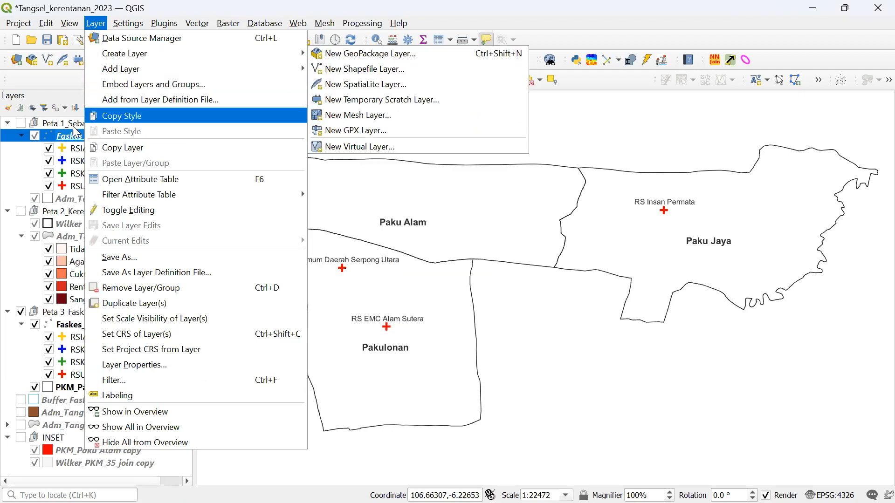
left_click(413, 4)
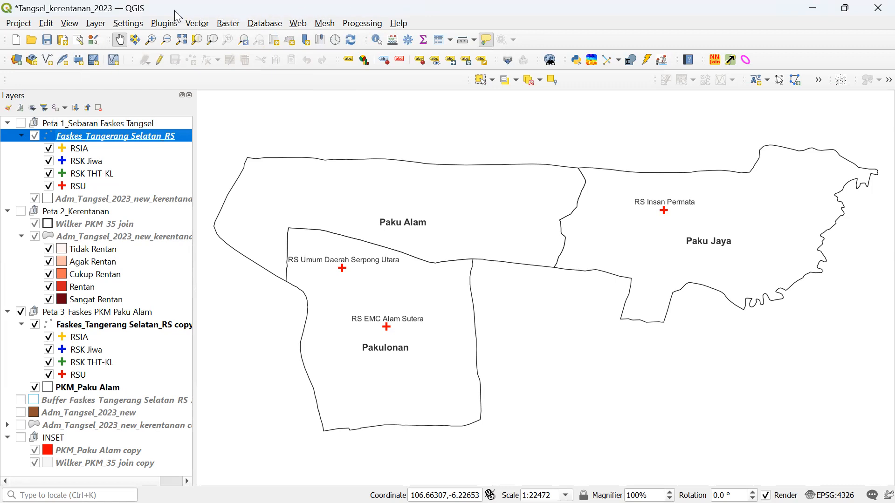
left_click(96, 23)
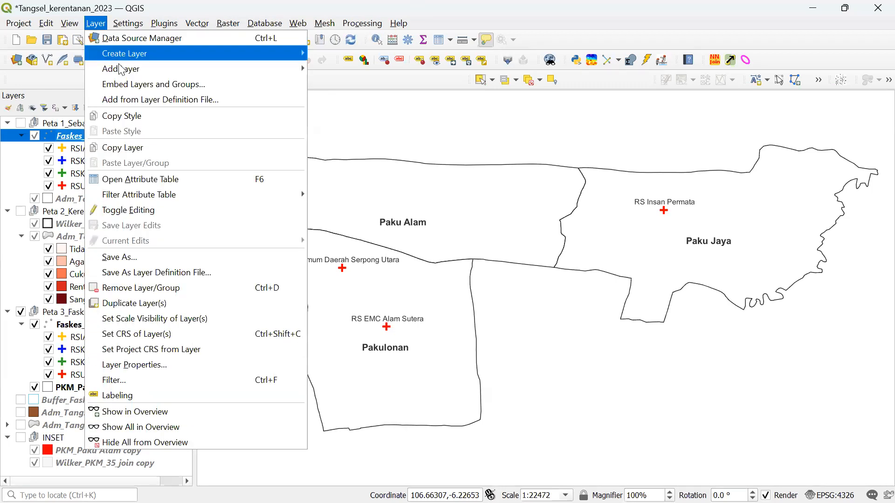
mouse_move(125, 71)
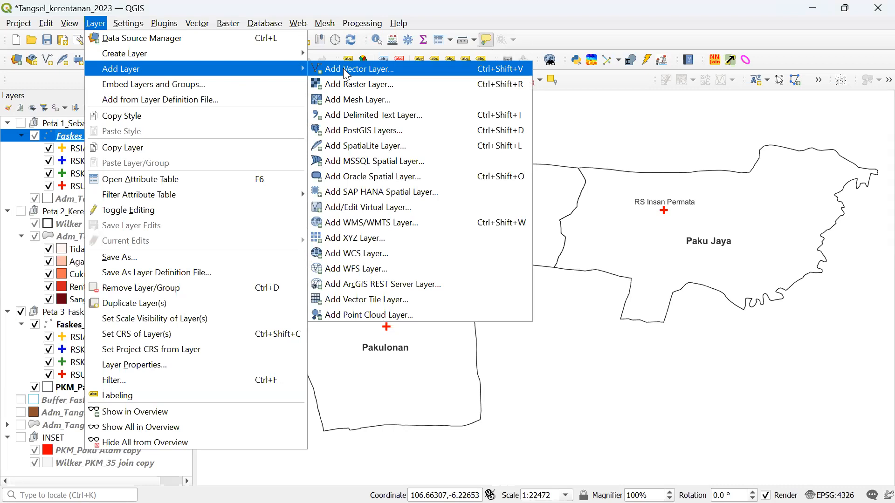
left_click(346, 70)
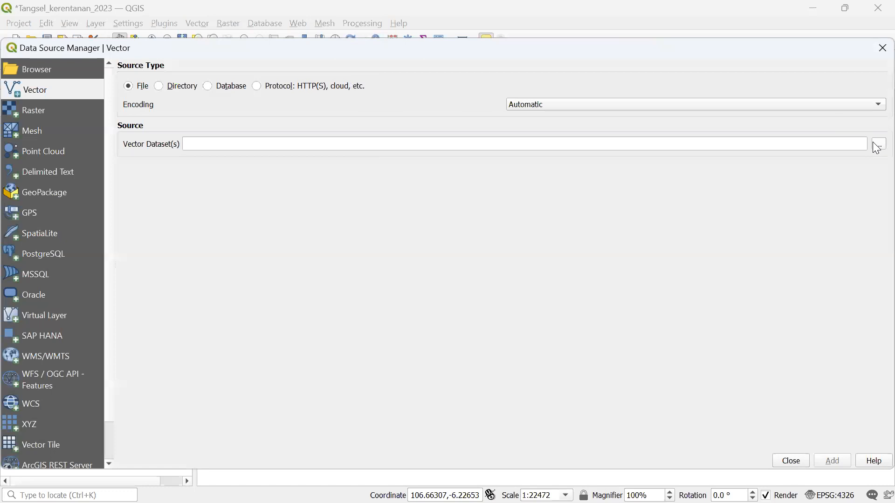
- Browse the Shapefile folder for vector datasets filtered to ESRI Shapefiles, and close the file browser without choosing one
left_click(879, 144)
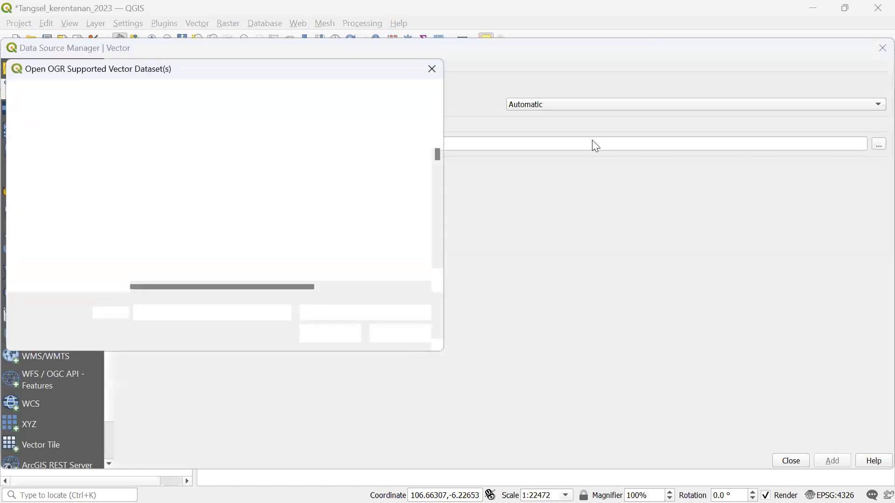
scroll(179, 226, "down", 2)
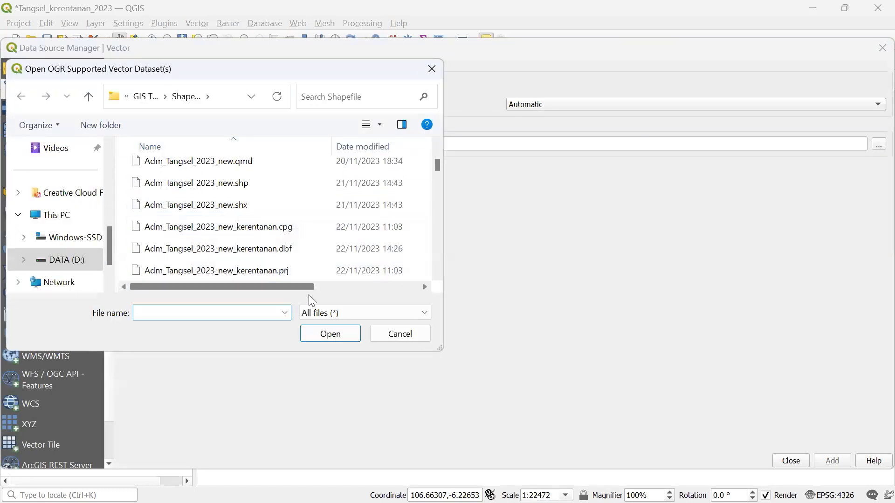
left_click(317, 313)
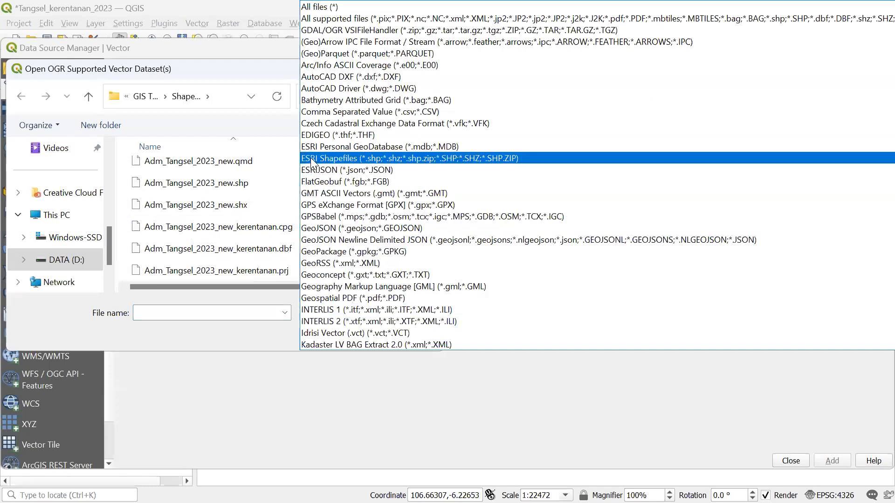
left_click(315, 152)
left_click_drag(435, 178, 433, 231)
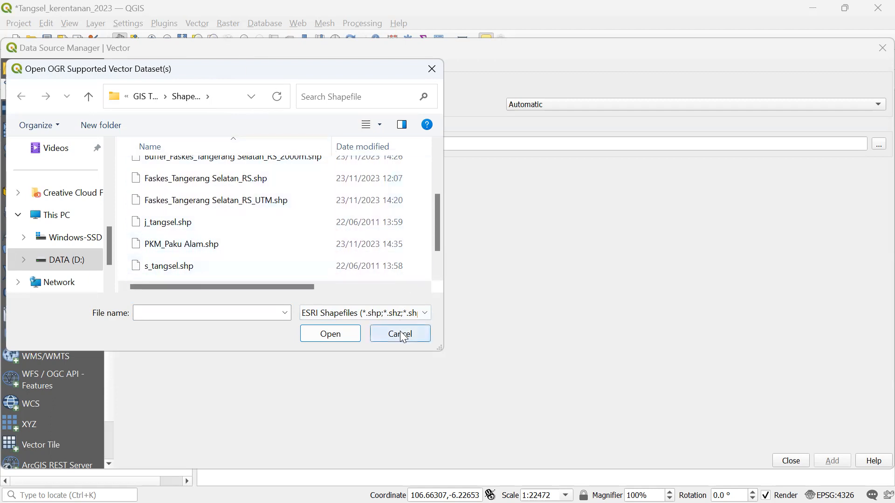
left_click(428, 73)
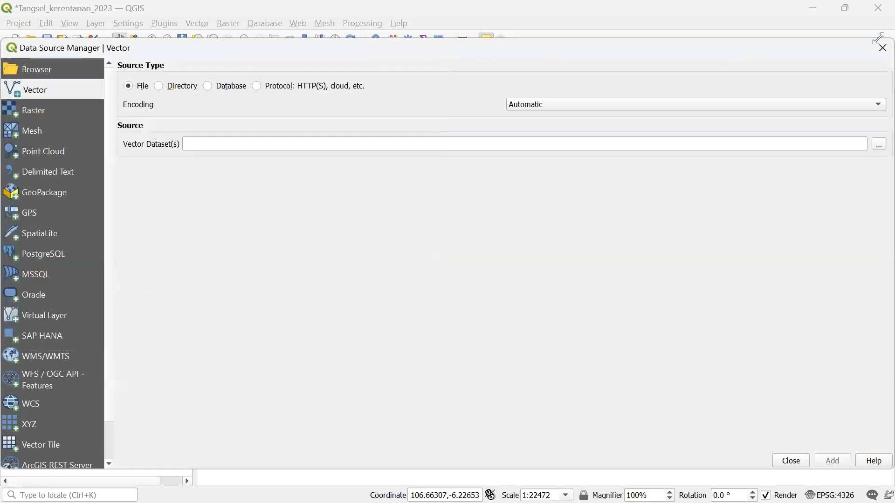
- Close the Data Source Manager without adding anything and collapse the INSET group in the layer tree
left_click(876, 47)
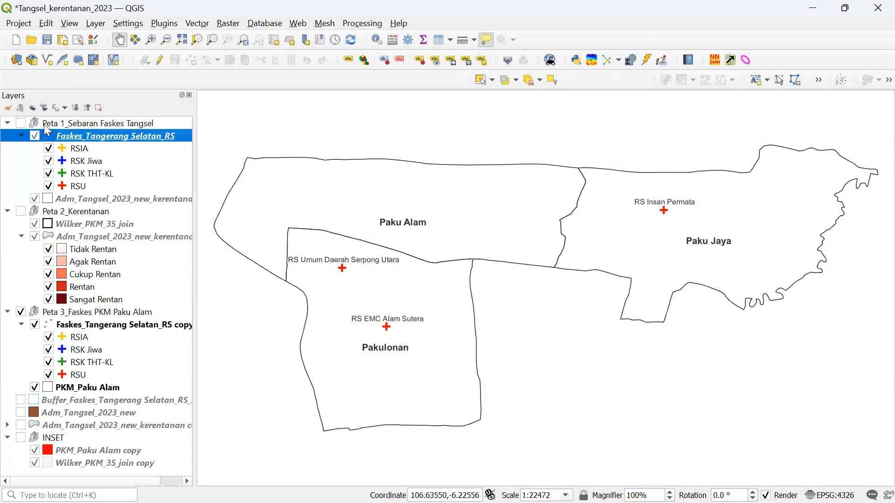
left_click(45, 124)
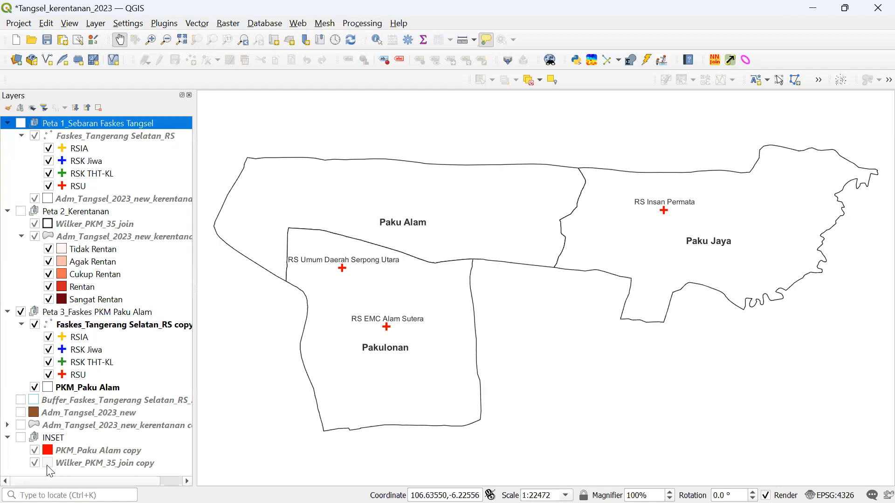
left_click(20, 474)
left_click(7, 437)
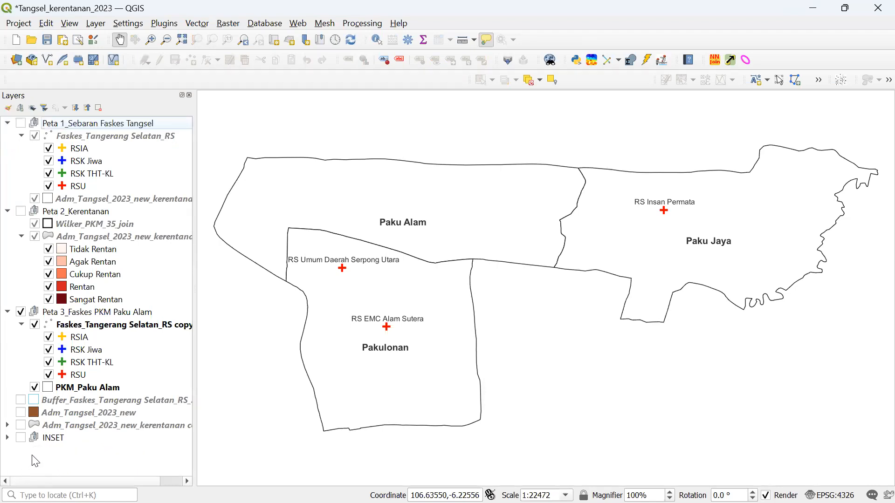
- Try adding a group while Peta 1_Sebaran Faskes Tangsel is selected, and remove the resulting sub-group
left_click(17, 110)
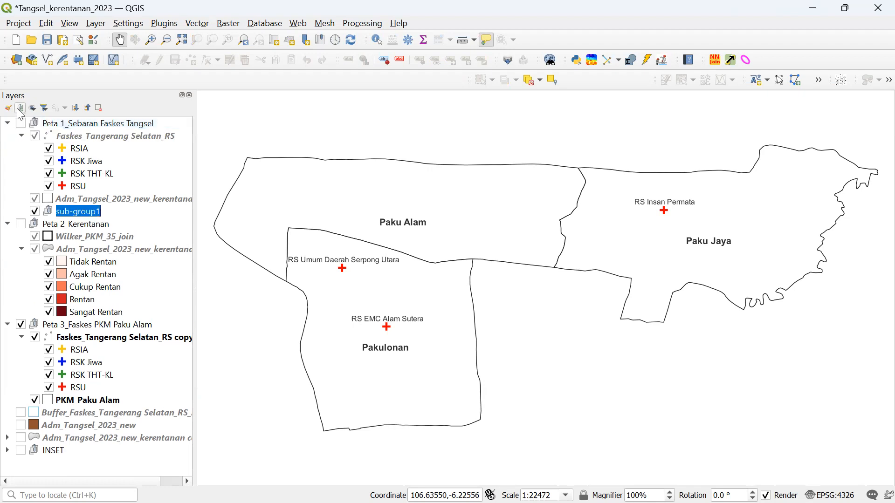
left_click(101, 212)
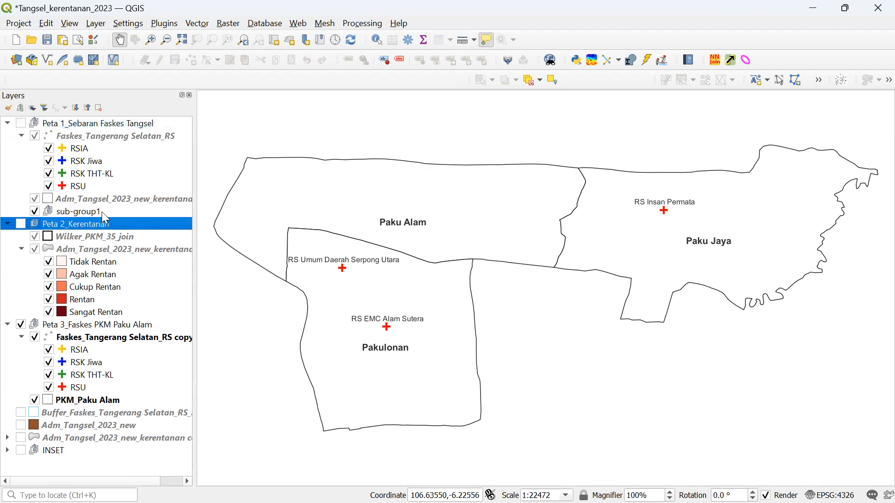
right_click(103, 211)
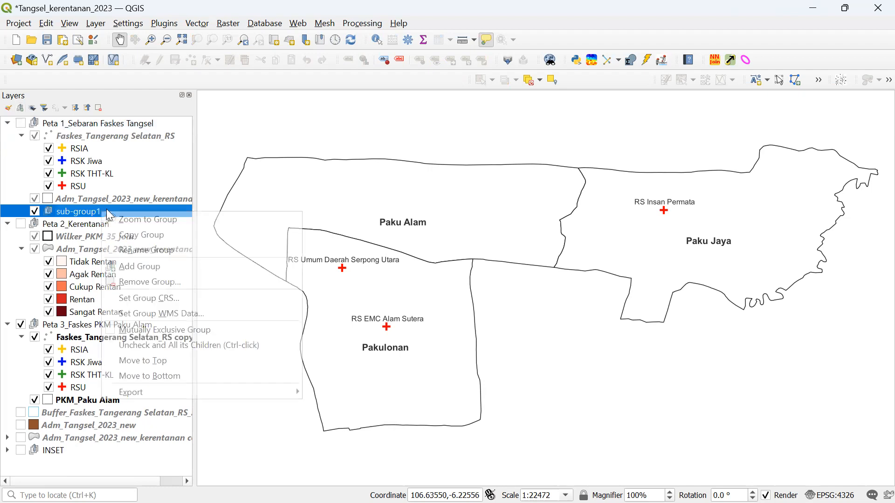
left_click(160, 282)
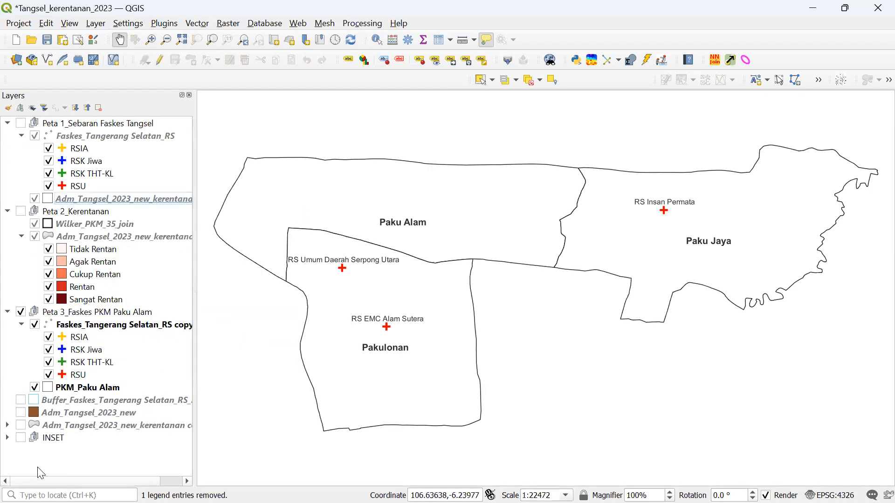
- Try adding groups with INSET selected, and remove both sub-groups created inside it
left_click(49, 438)
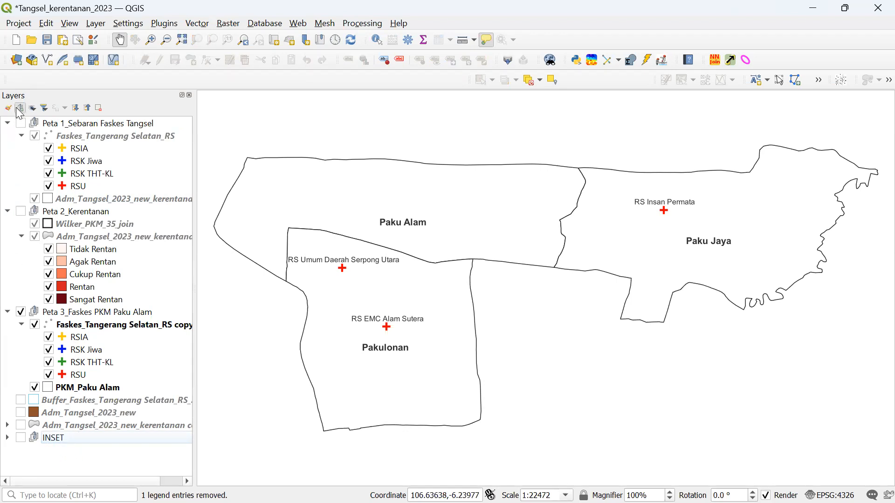
left_click(8, 438)
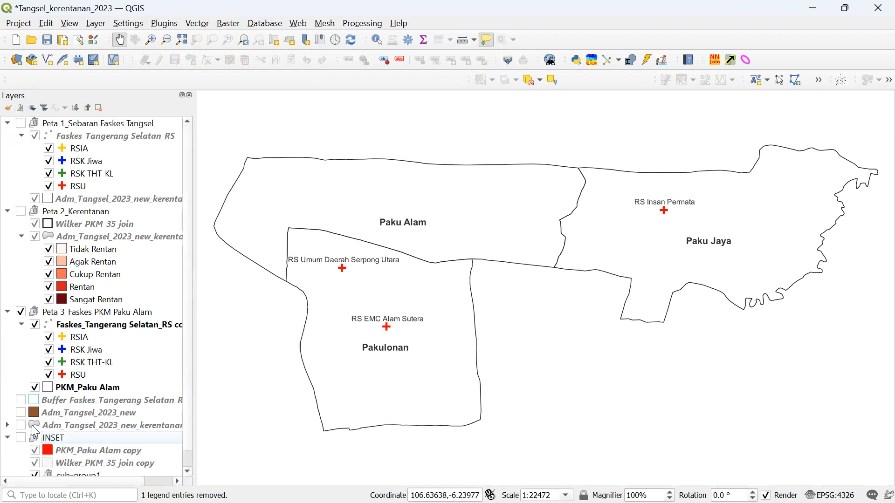
scroll(34, 429, "down", 1)
left_click(87, 472)
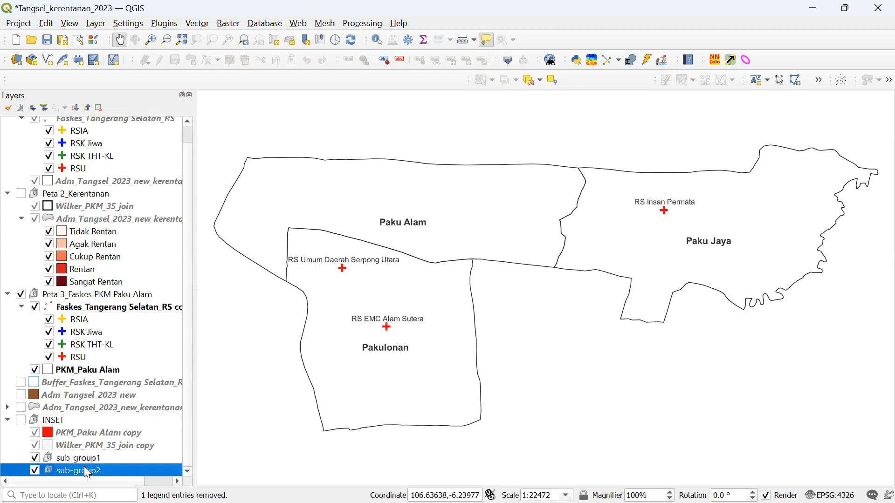
right_click(87, 471)
left_click(151, 343)
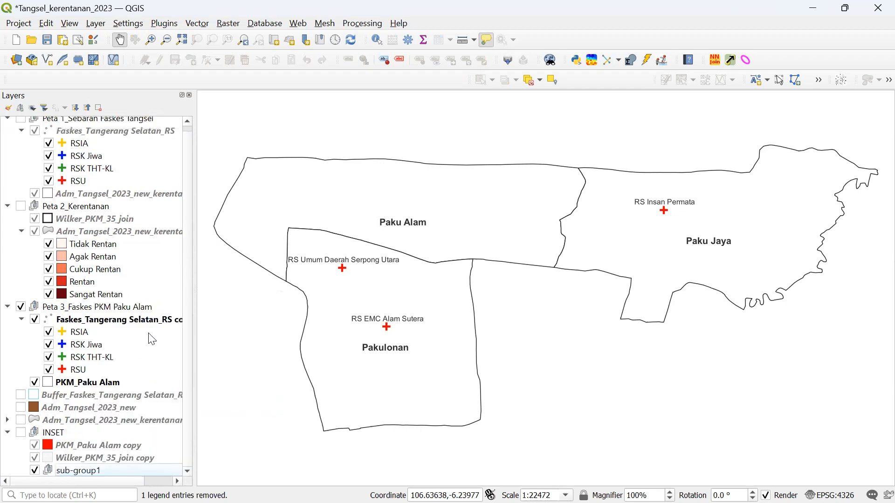
right_click(87, 472)
left_click(122, 354)
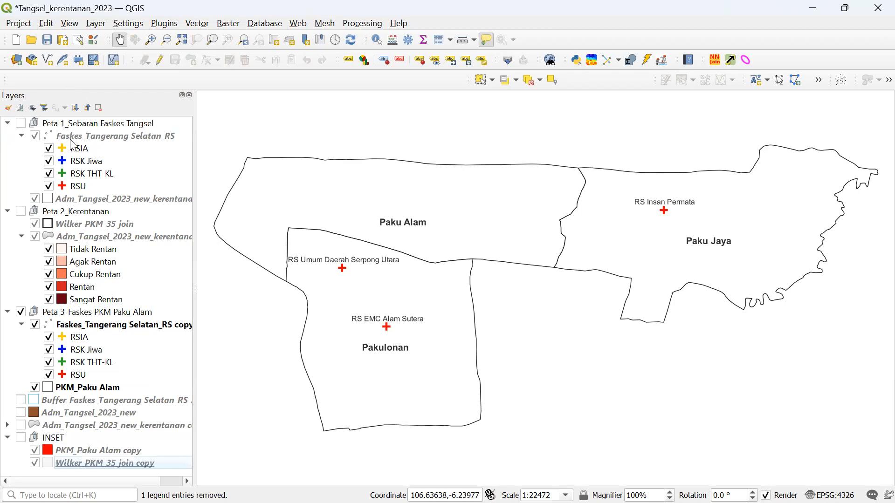
left_click(20, 438)
left_click(20, 438)
left_click(7, 438)
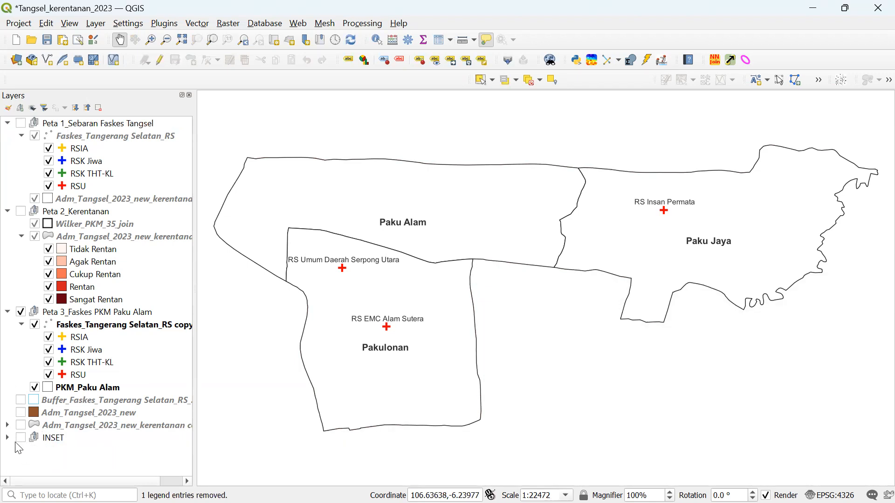
left_click(7, 438)
left_click(15, 466)
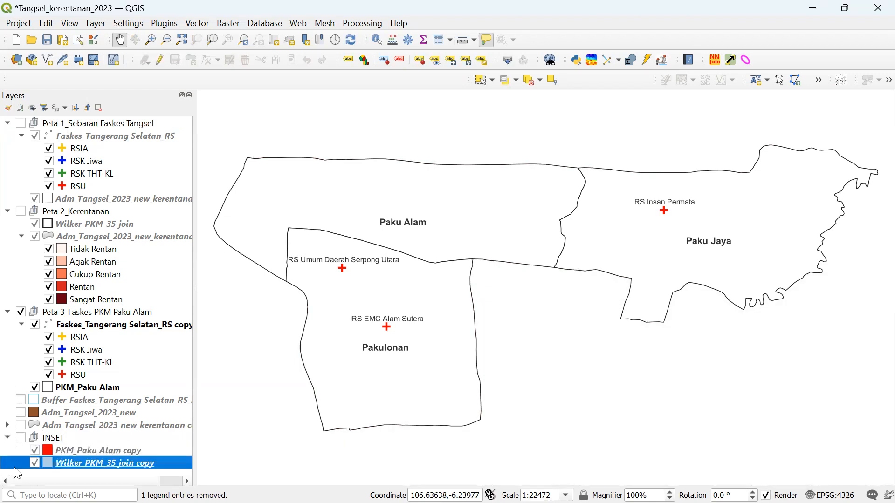
left_click(38, 478)
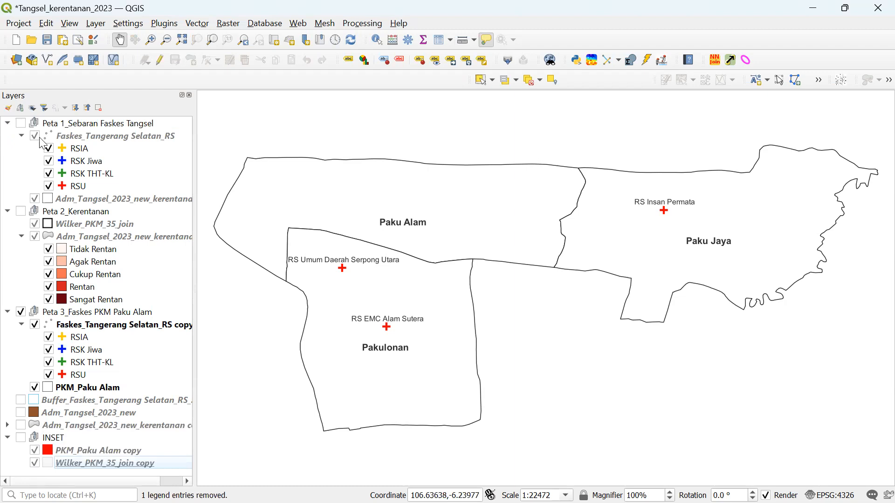
- Try adding a group once more while INSET is expanded, and remove the single sub-group from it
left_click(20, 108)
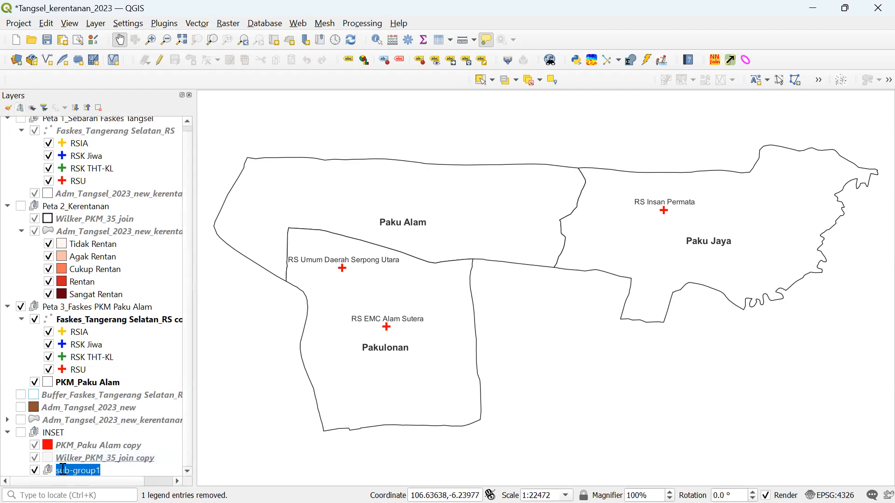
left_click(126, 471)
left_click(92, 460)
left_click(89, 472)
right_click(90, 471)
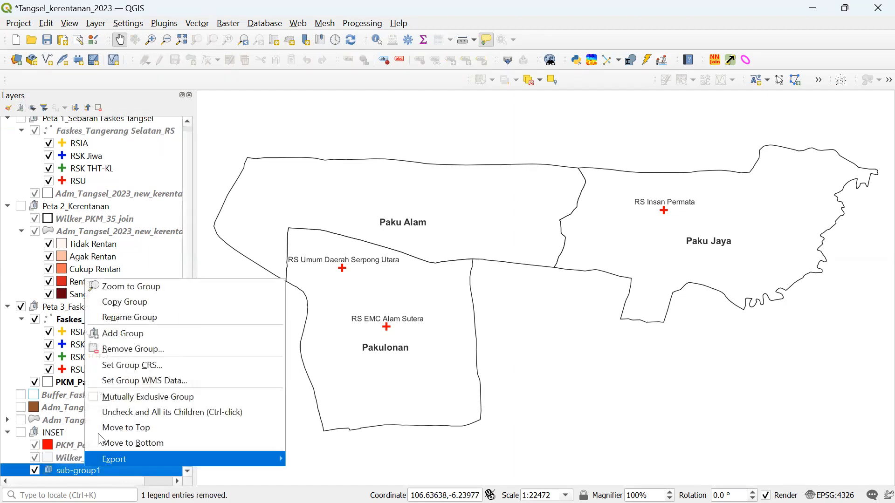
left_click(112, 349)
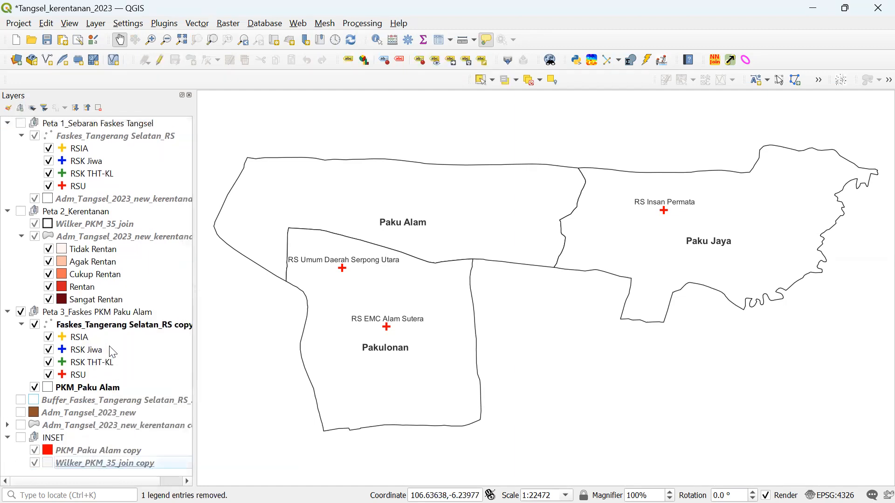
- Collapse the INSET group and add a new top-level group beneath it in the layer tree
left_click(7, 437)
right_click(18, 457)
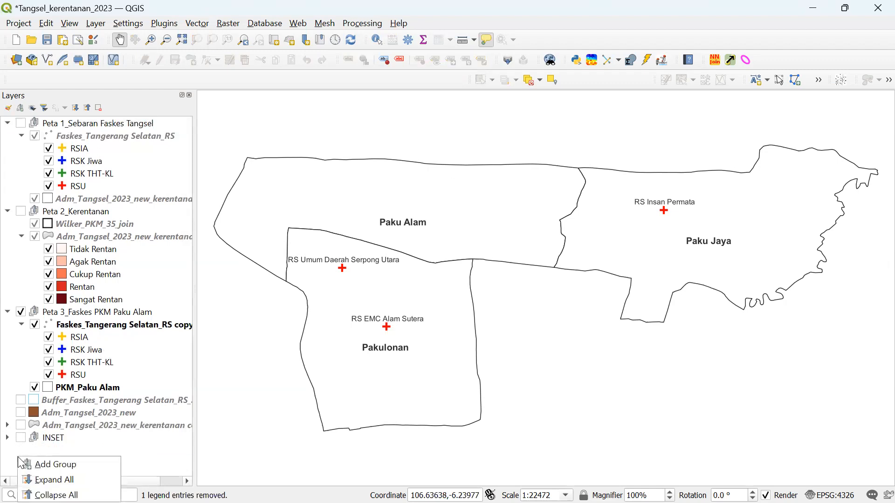
left_click(41, 463)
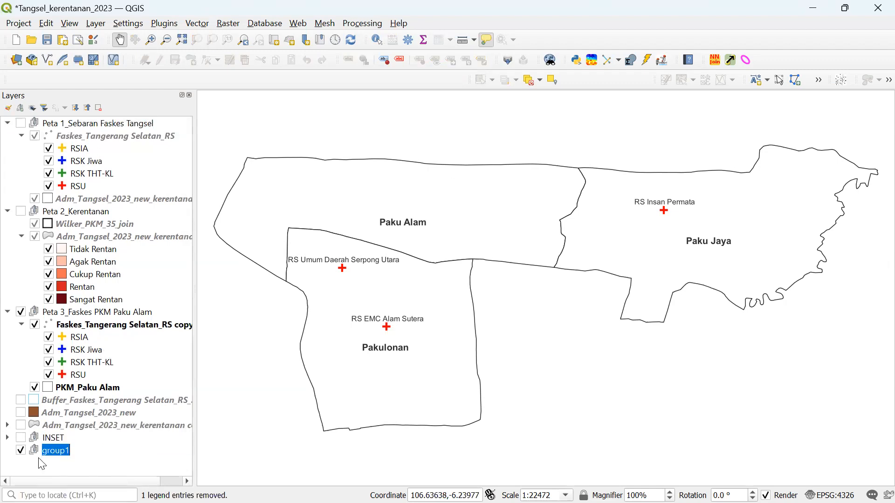
left_click(37, 466)
- Expand the whole layer tree to review the new group's place, and collapse the lower Adm_Tangsel_2023_new_kerentanan layer and INSET again
right_click(37, 466)
left_click(27, 466)
right_click(26, 465)
left_click(74, 442)
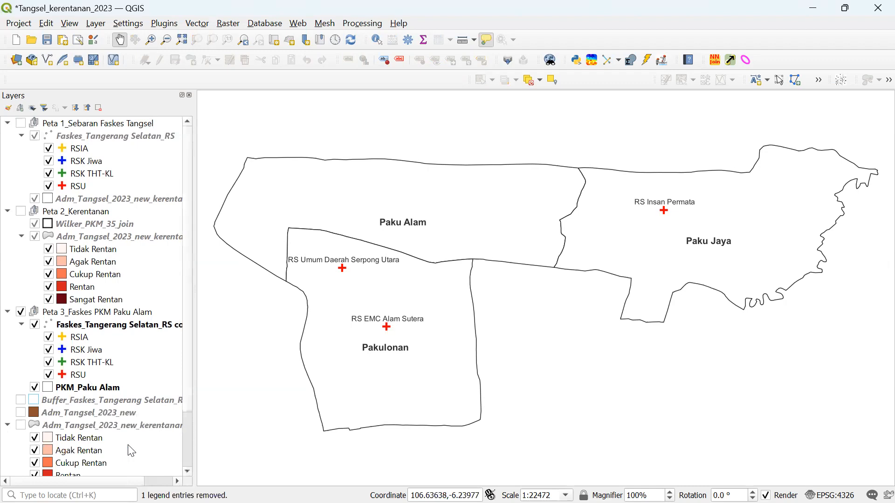
left_click_drag(192, 411, 188, 459)
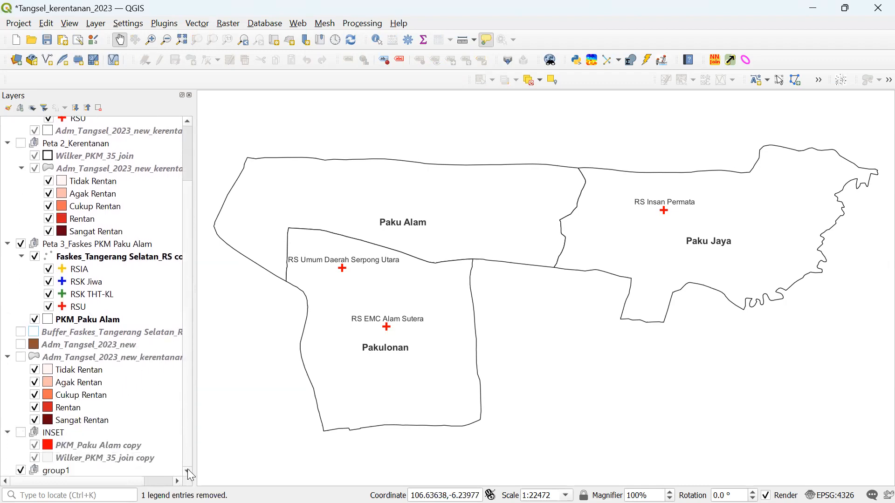
left_click(62, 433)
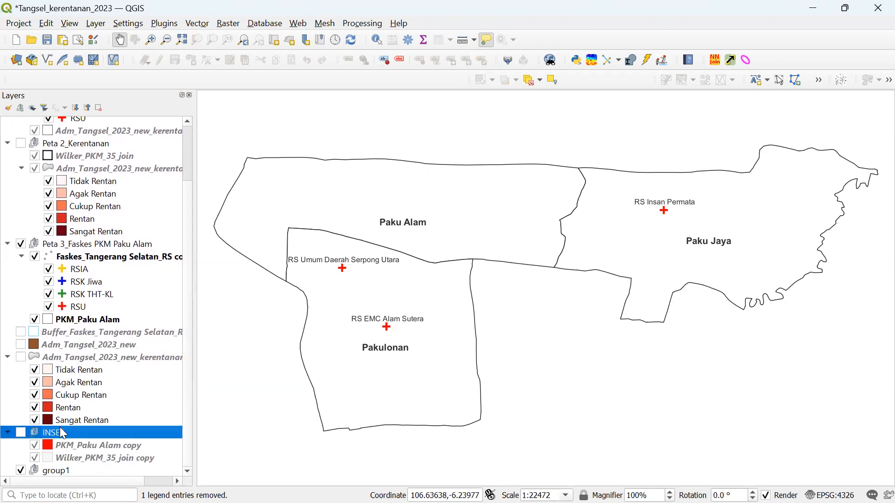
left_click(21, 357)
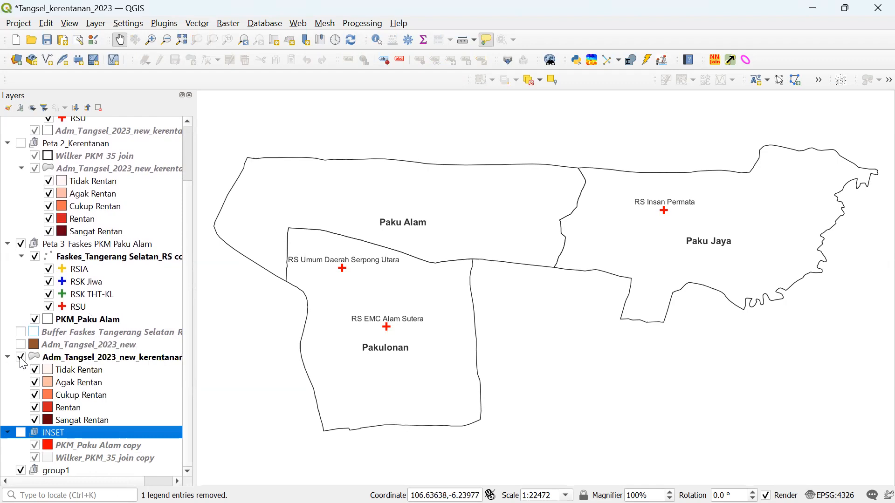
left_click(21, 357)
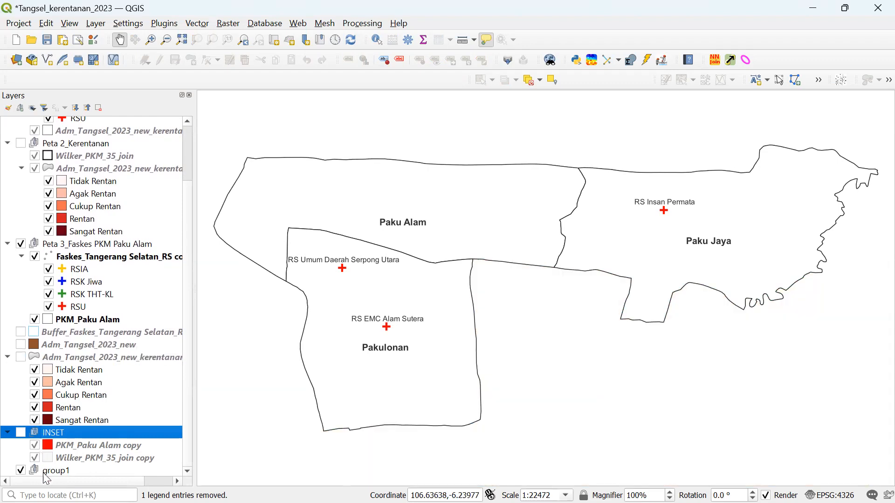
left_click(47, 472)
left_click(8, 357)
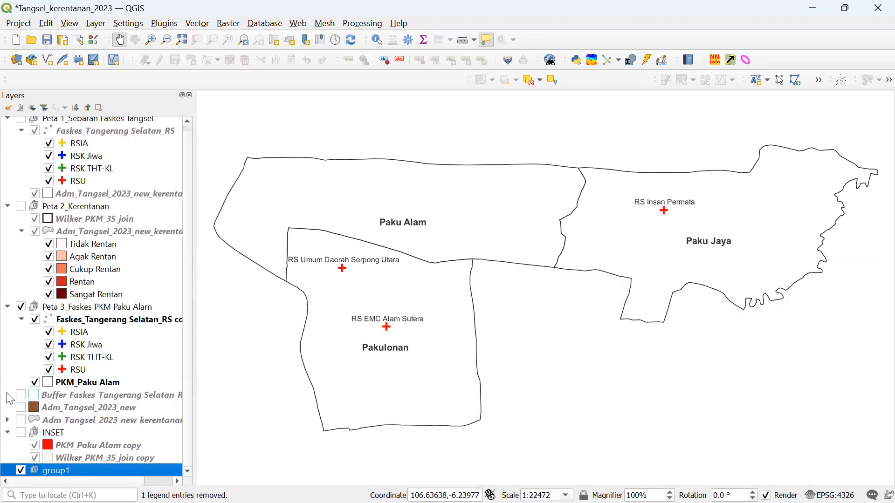
left_click(8, 433)
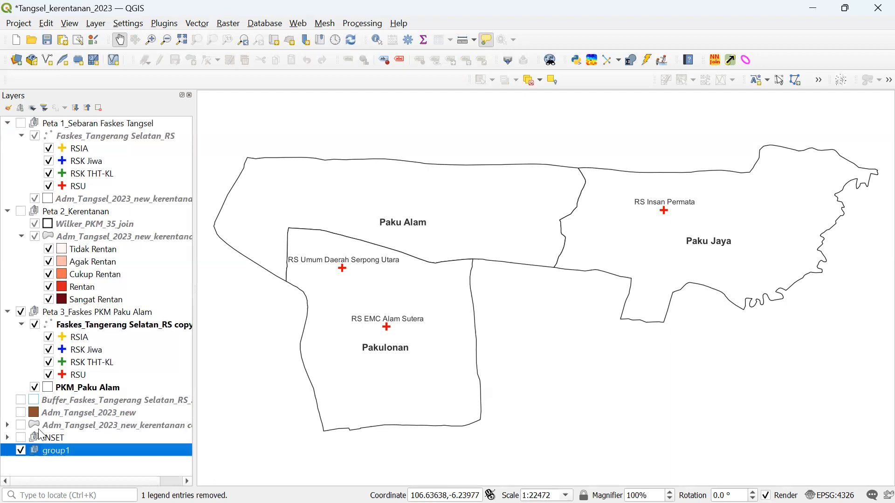
- Rename the new group below INSET as Peta 1_Faskes Tangsel
right_click(65, 450)
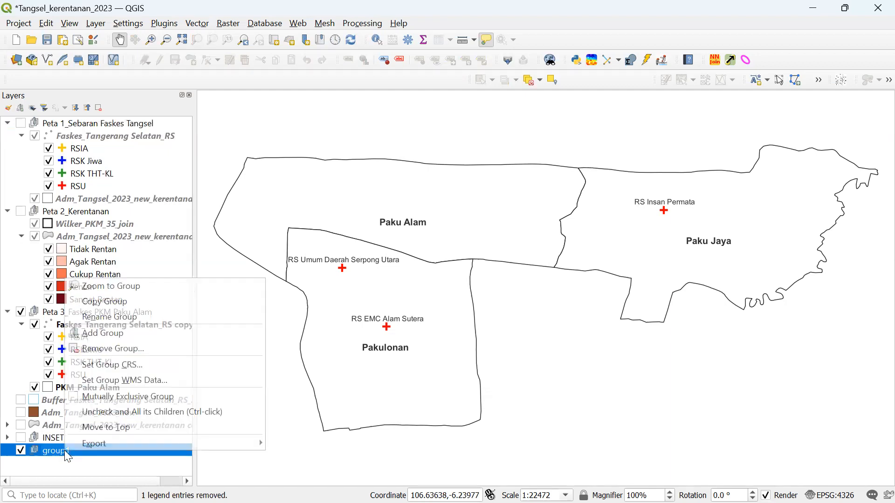
left_click(96, 317)
type("Peta 1_")
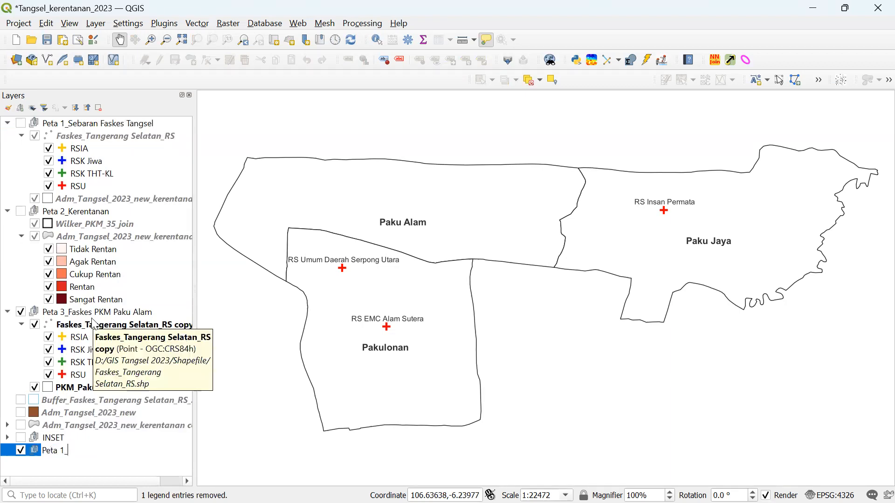
type("Sebaran Fa")
key("BackSpace")
key("BackSpace")
key("BackSpace")
key("BackSpace")
key("BackSpace")
key("BackSpace")
key("BackSpace")
key("BackSpace")
key("BackSpace")
type("Faskes Tn")
key("BackSpace")
type("angse")
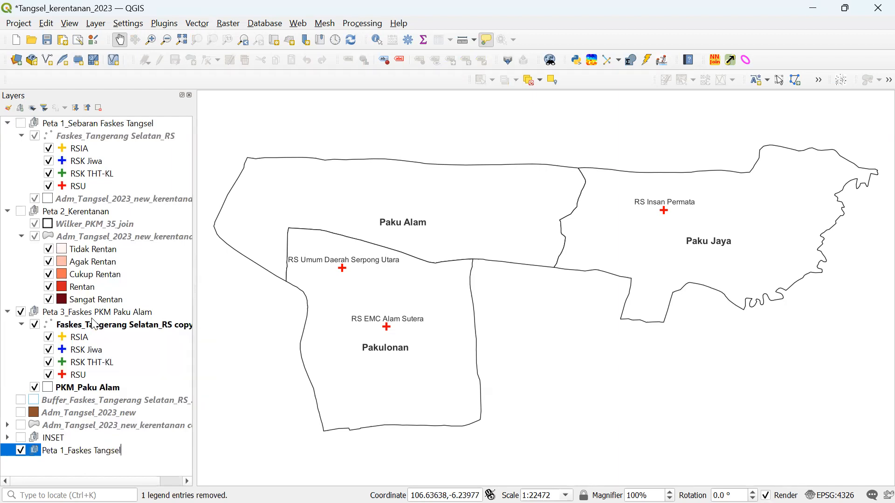
type("l")
left_click(77, 460)
left_click(71, 449)
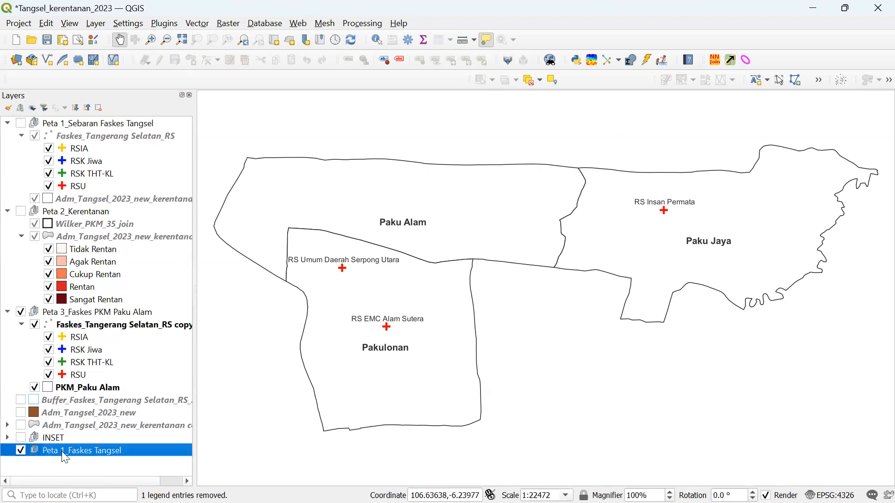
left_click(86, 139)
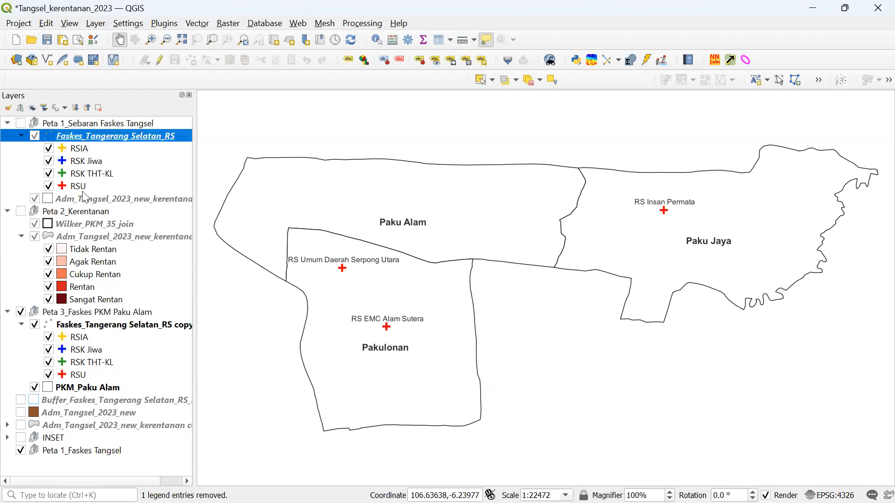
left_click_drag(81, 440, 81, 139)
left_click(41, 469)
right_click(34, 466)
left_click(15, 467)
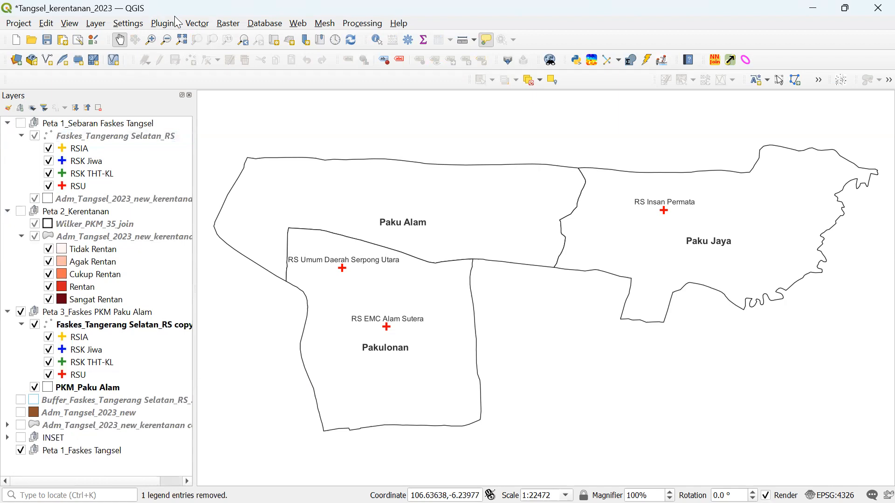
- Turn off the visibility of the Faskes_Tangerang Selatan_RS layer in the Peta 1_Sebaran Faskes Tangsel group
left_click(92, 26)
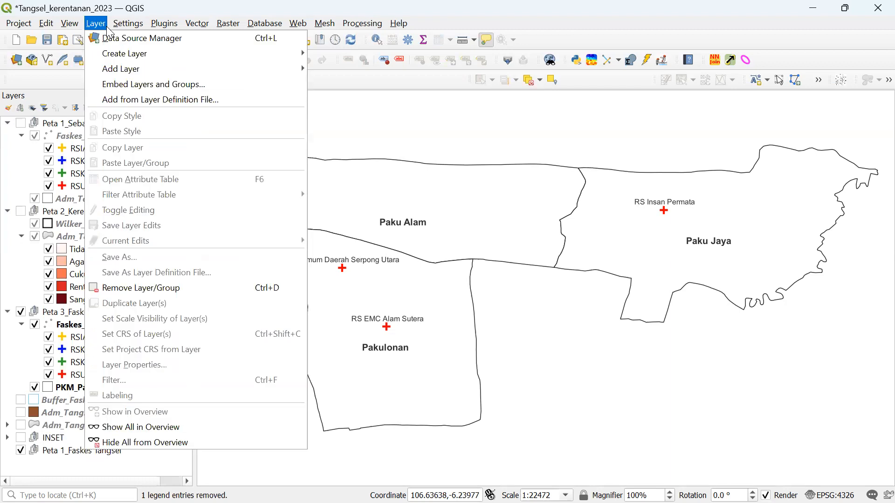
mouse_move(109, 69)
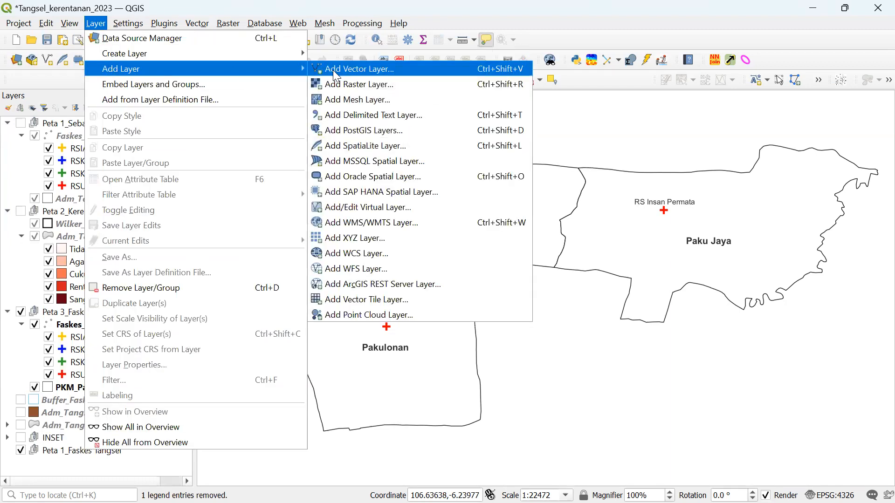
left_click(39, 135)
left_click(35, 136)
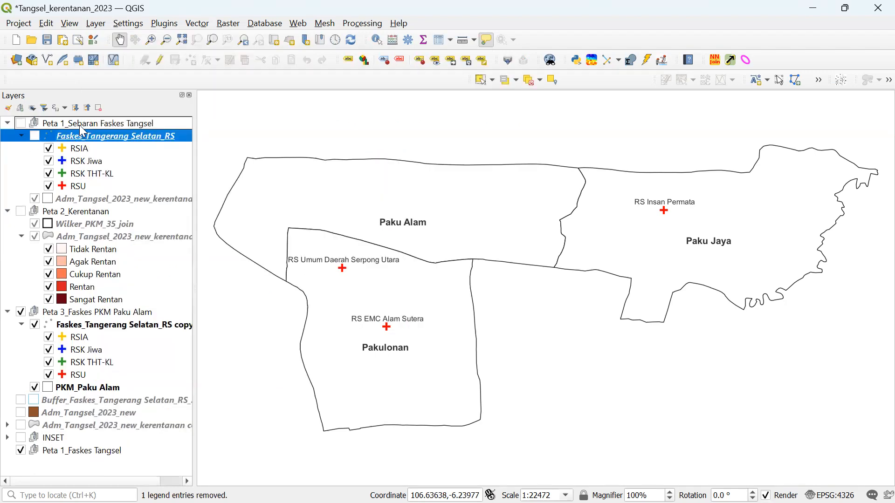
left_click_drag(80, 125, 86, 123)
left_click(22, 136)
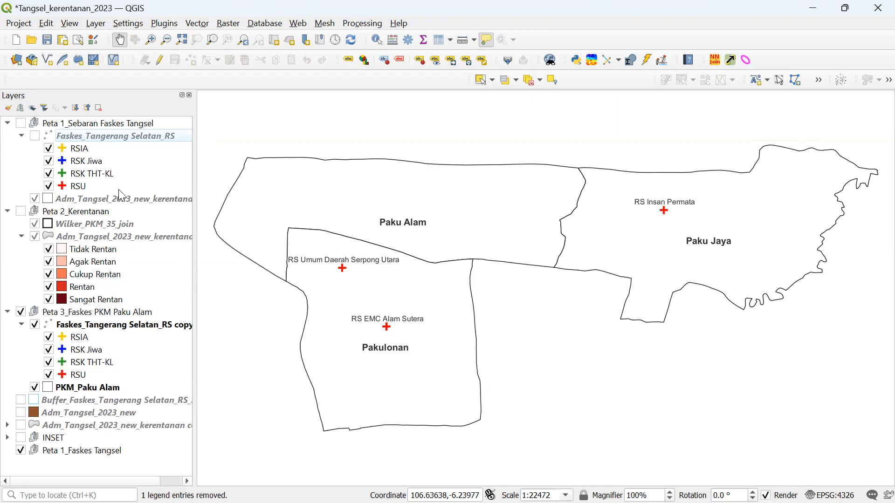
- Open the symbology properties of Faskes_Tangerang Selatan_RS in the Peta 1_Sebaran Faskes Tangsel group and view the available renderer types, keeping Categorized
left_click(114, 137)
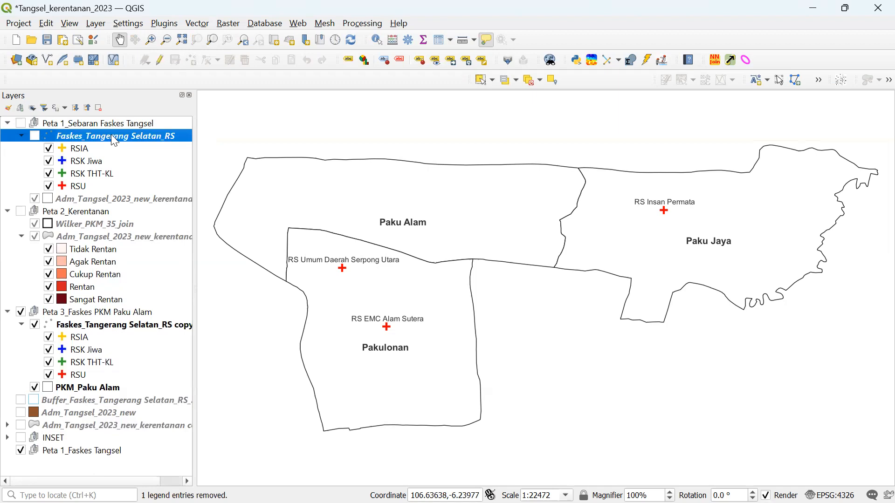
left_click_drag(111, 135, 117, 121)
left_click_drag(114, 124, 114, 127)
right_click(114, 139)
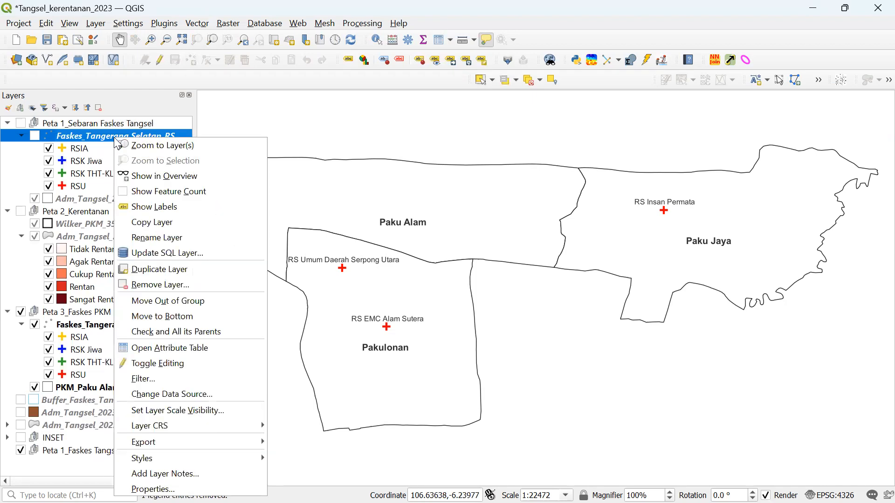
left_click(143, 489)
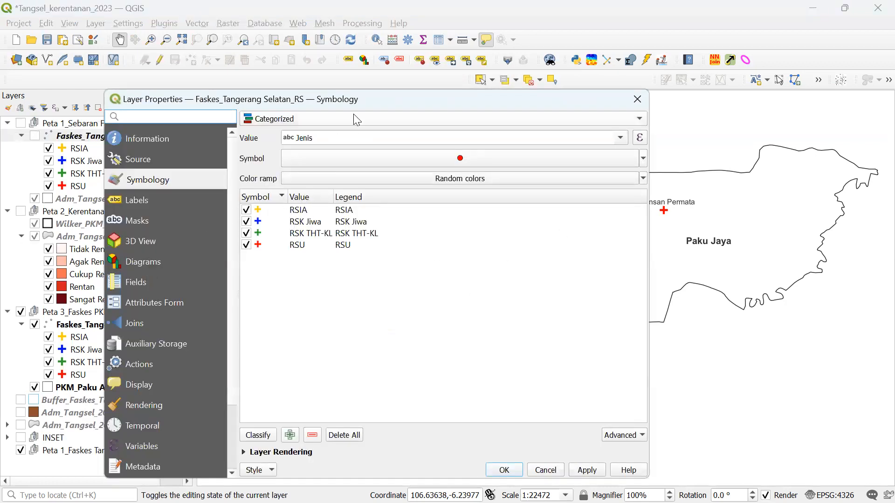
left_click(307, 118)
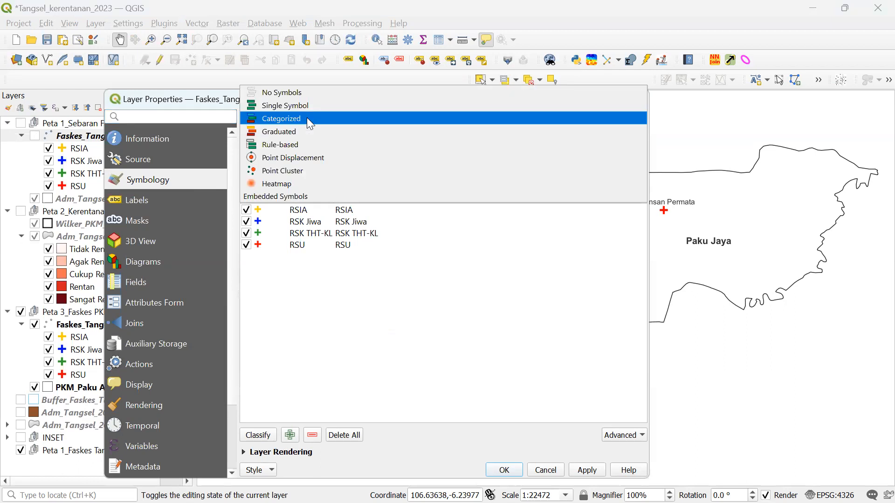
left_click(159, 101)
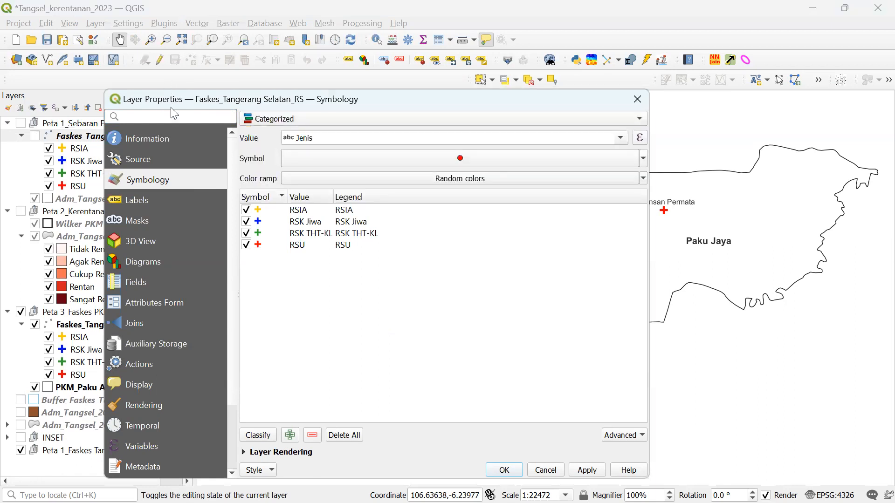
left_click_drag(171, 107, 174, 63)
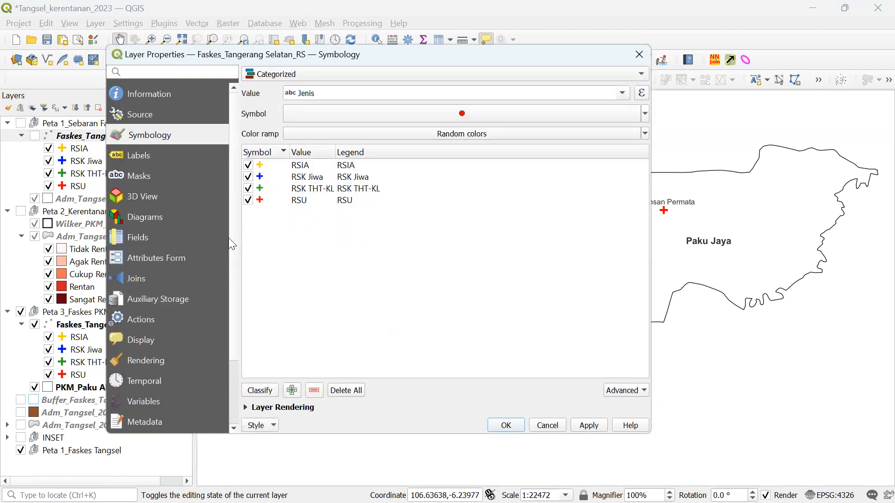
- Start saving the layer's style as a QGIS QML style file and review the style categories to include
left_click(265, 426)
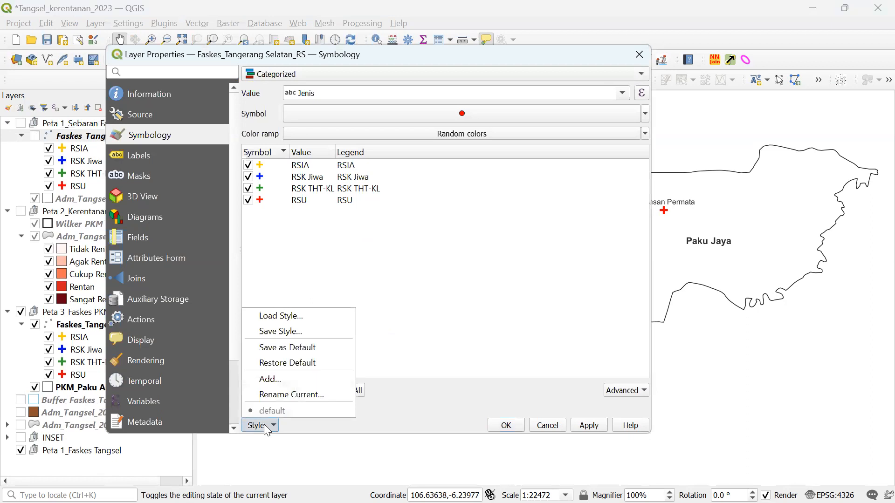
left_click(298, 332)
scroll(445, 336, "down", 3)
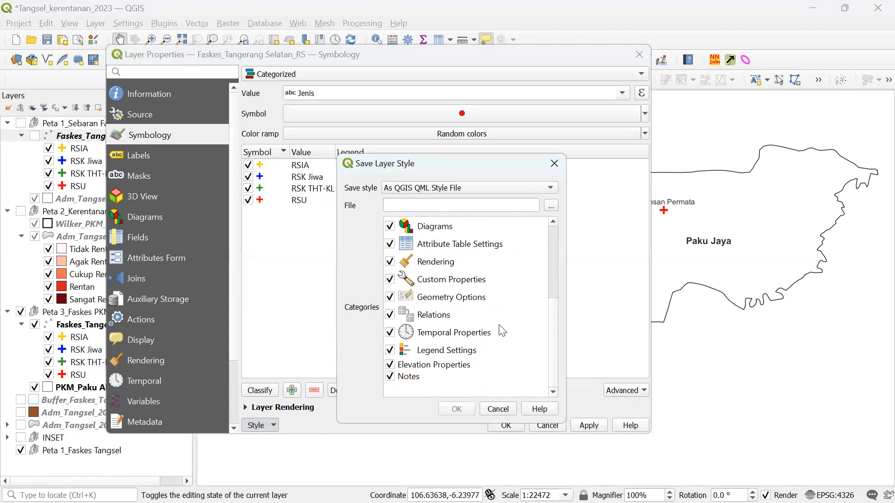
scroll(507, 332, "up", 3)
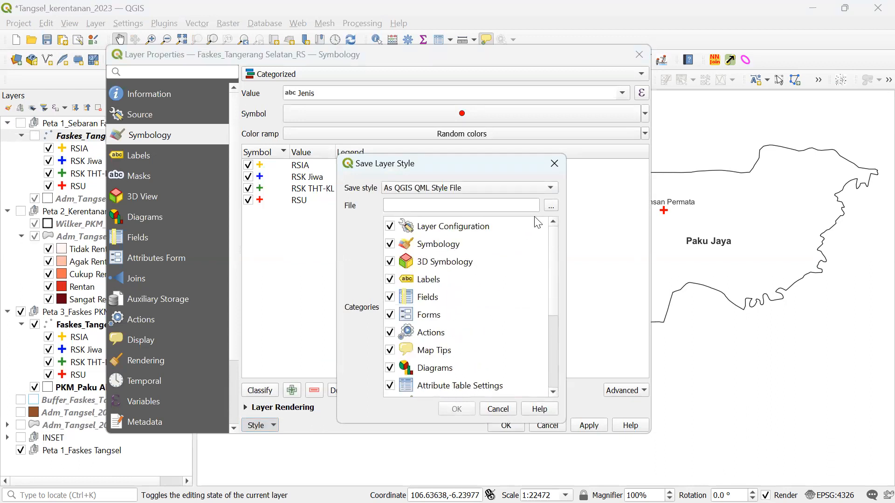
- Browse to the GIS Tangsel 2023 folder on DATA (D:) as the save location for the style file
left_click(551, 205)
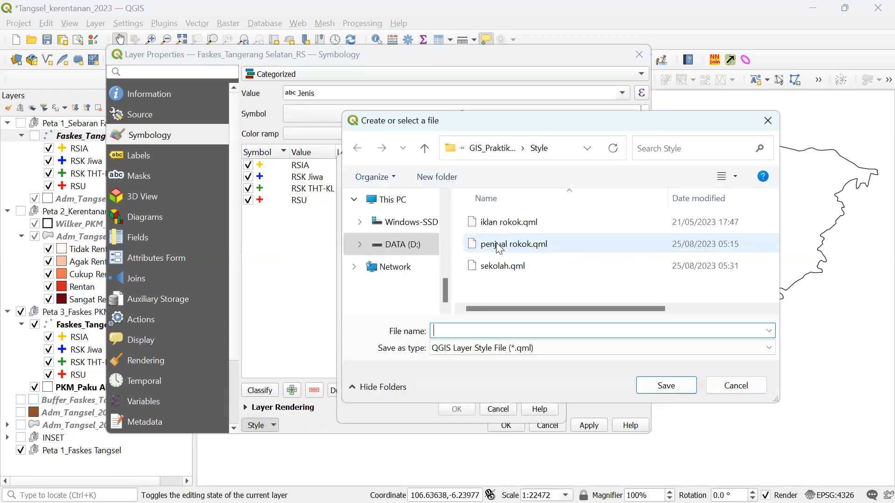
left_click(424, 150)
left_click(424, 150)
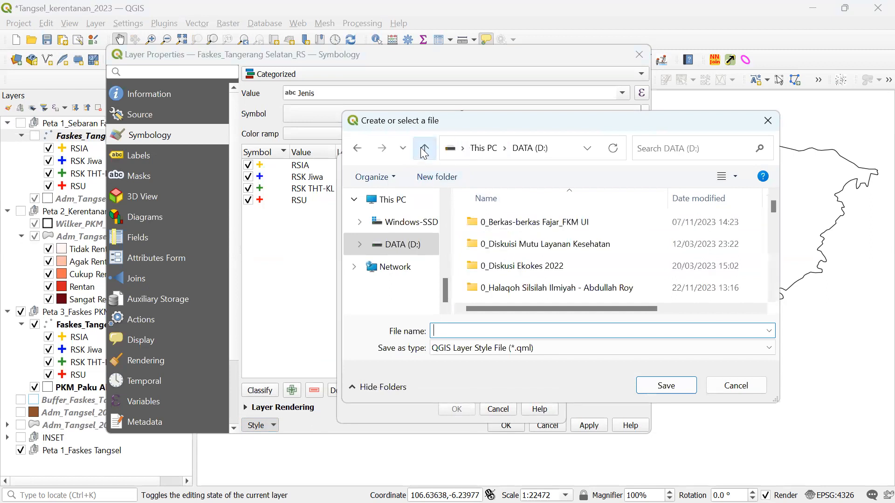
scroll(518, 247, "down", 6)
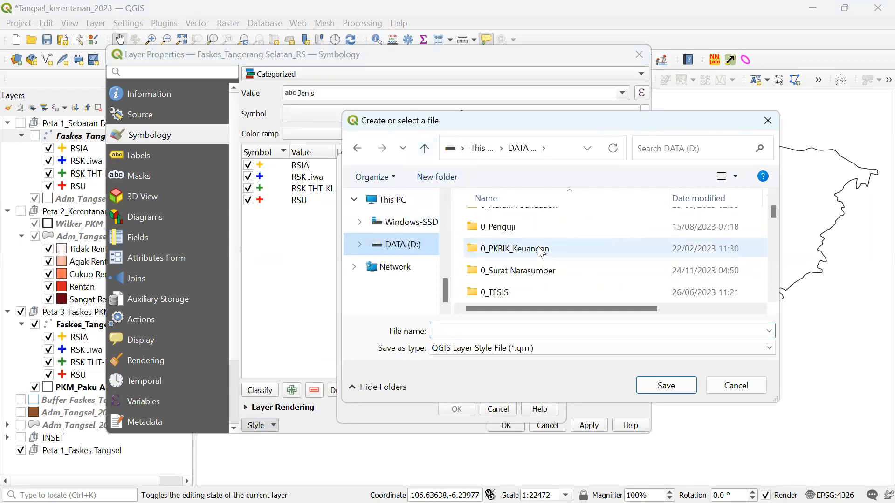
scroll(551, 251, "down", 5)
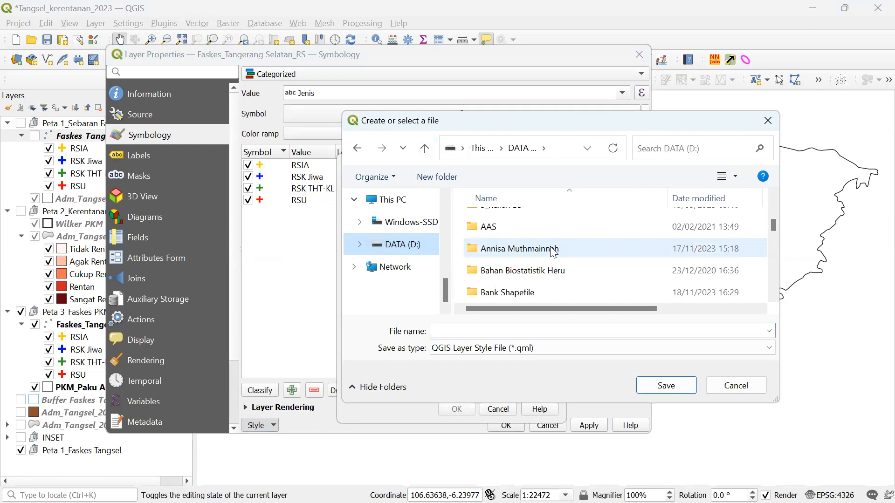
scroll(552, 252, "down", 2)
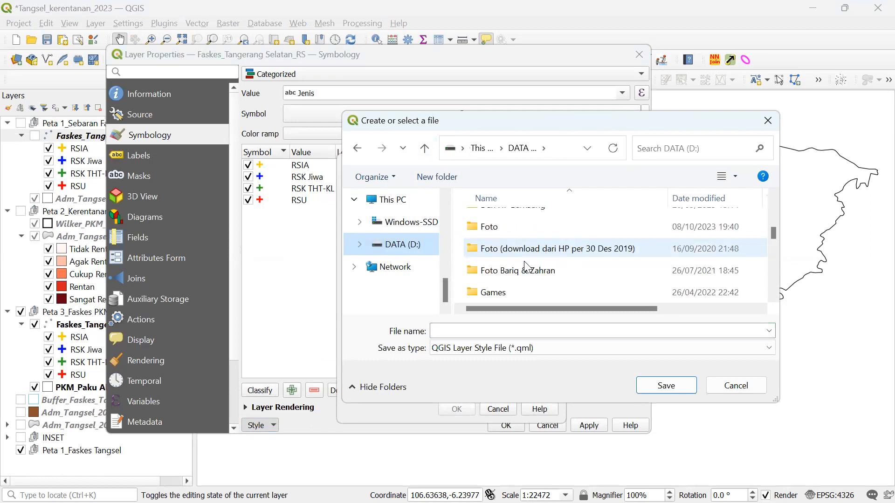
scroll(521, 287, "down", 4)
scroll(523, 286, "up", 10)
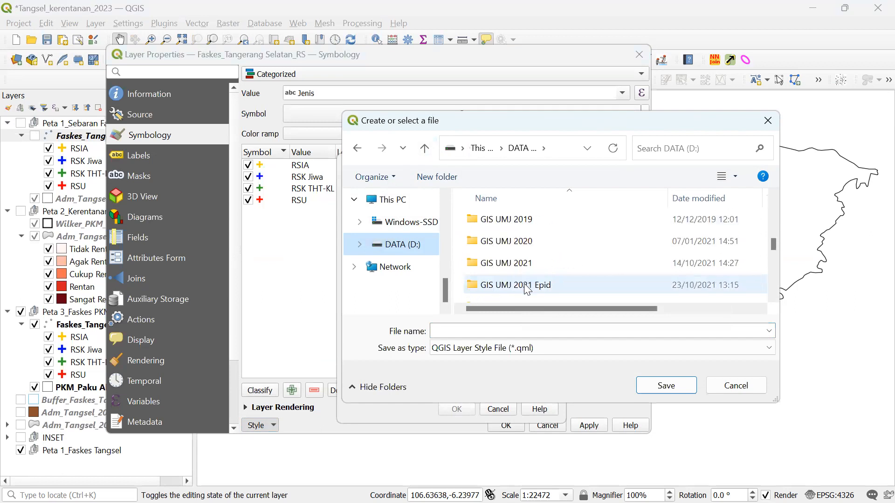
scroll(525, 289, "down", 2)
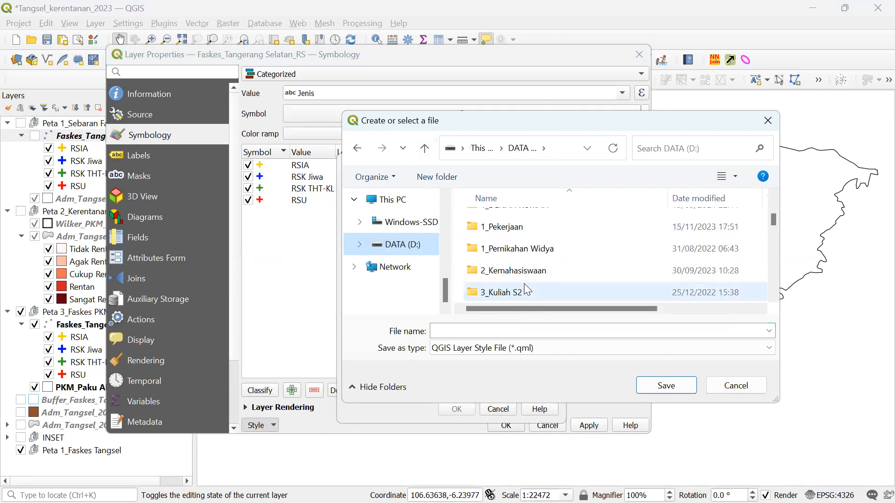
scroll(517, 283, "up", 1)
scroll(515, 282, "down", 6)
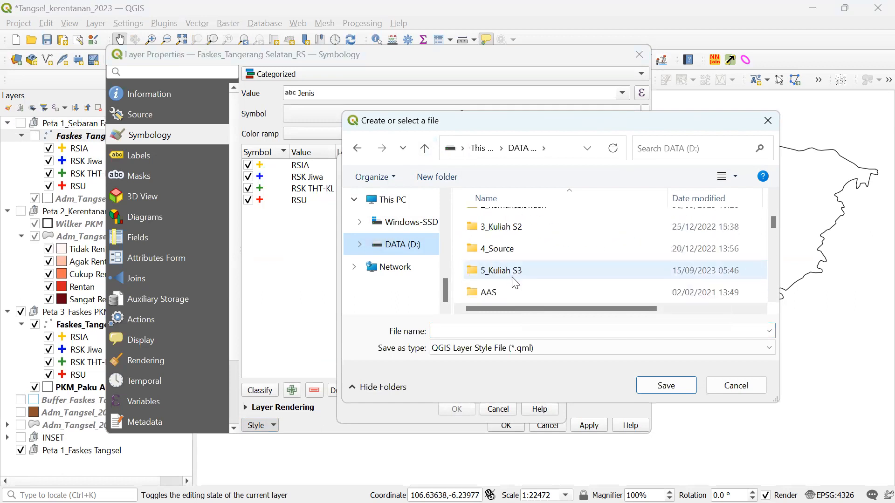
scroll(516, 282, "down", 1)
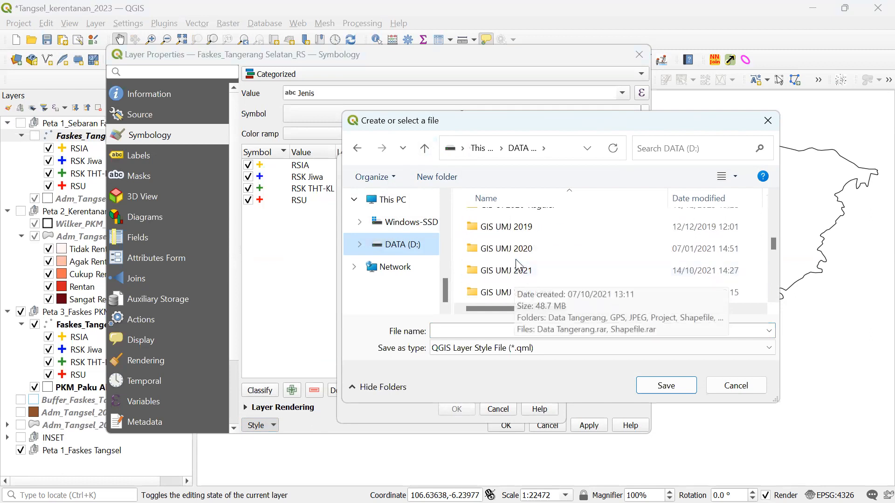
scroll(545, 277, "down", 2)
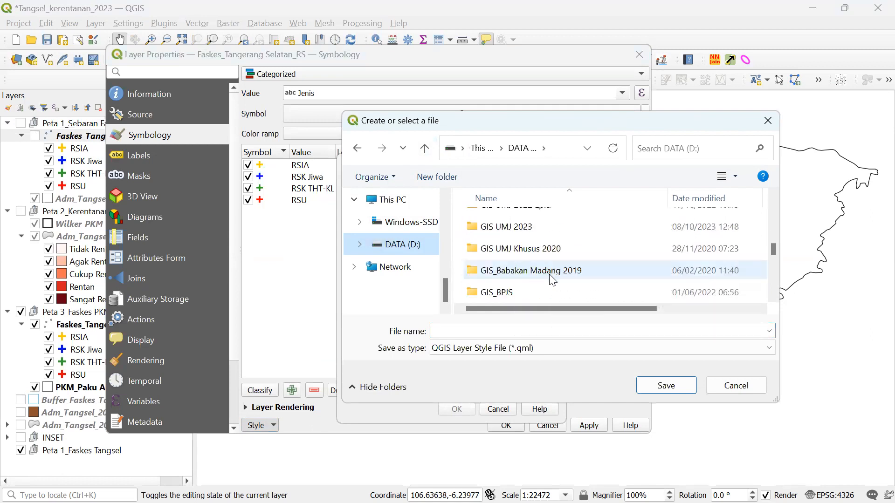
scroll(550, 275, "up", 4)
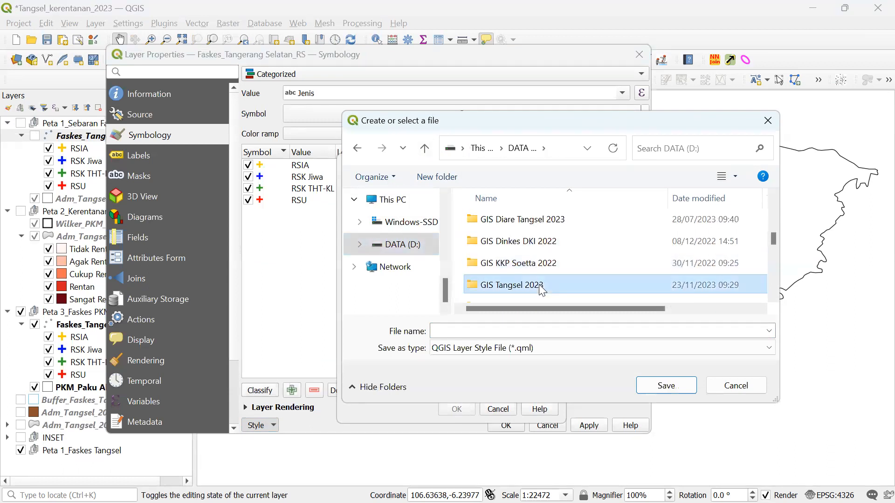
double_click(539, 284)
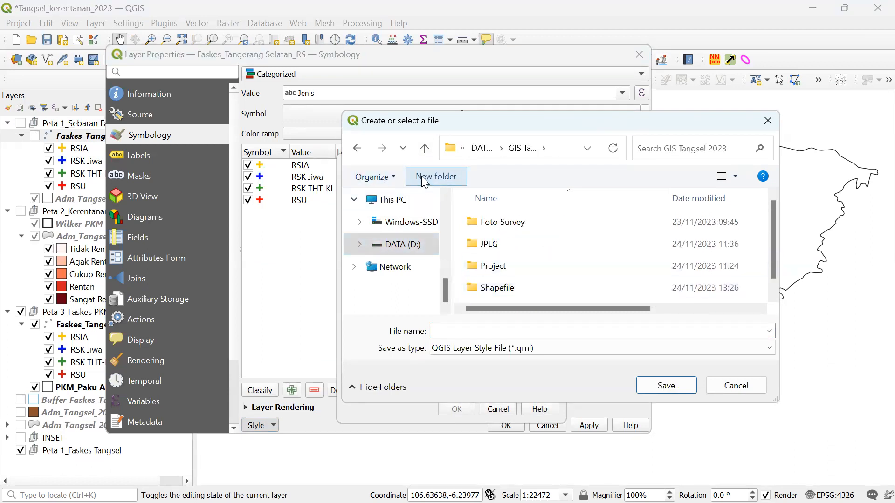
- Create a new folder named Style inside GIS Tangsel 2023 and open it
left_click(462, 186)
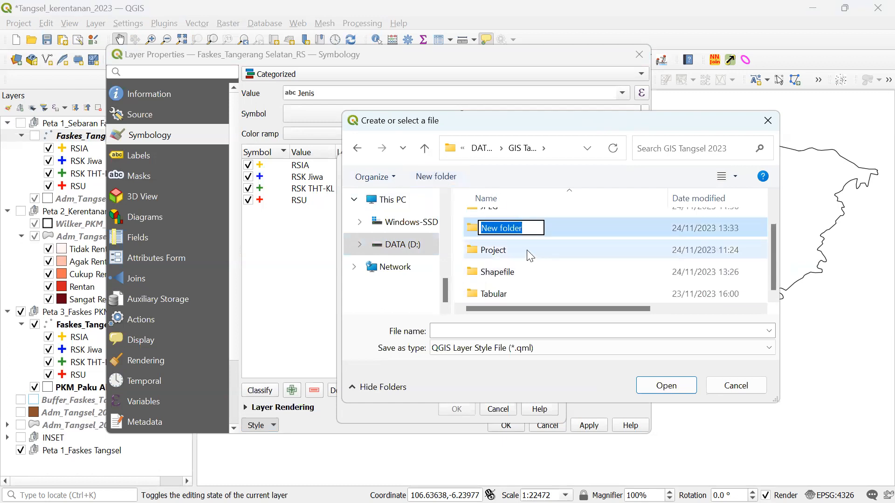
type("Styk")
key("BackSpace")
type("le")
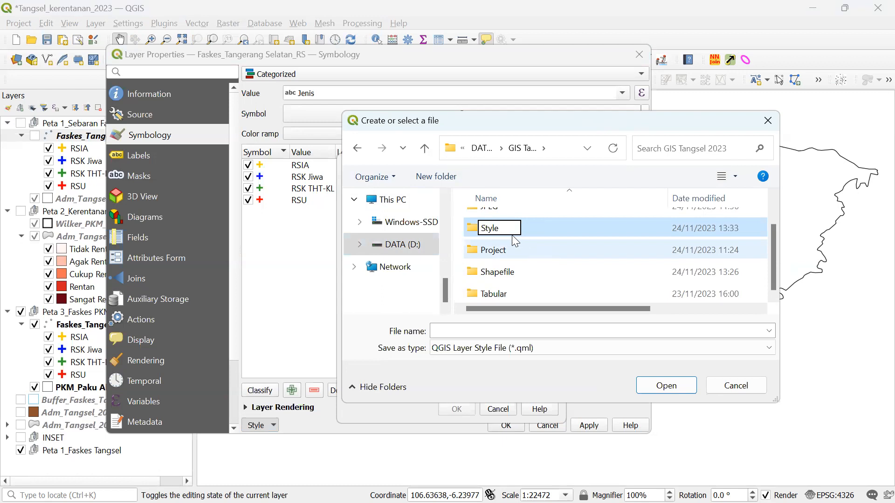
left_click(504, 234)
double_click(498, 274)
- Name the style file RS_Tangsel and save the hospital layer's style with all categories in the Style folder
left_click(465, 332)
type("S")
key("BackSpace")
type("RS")
key("BackSpace")
key("BackSpace")
type("RS_Tand")
key("BackSpace")
type("gsel")
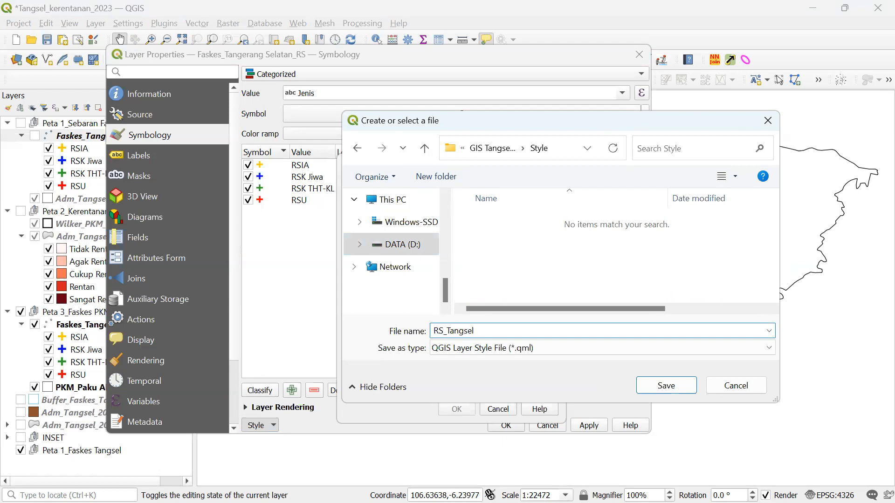
left_click(650, 384)
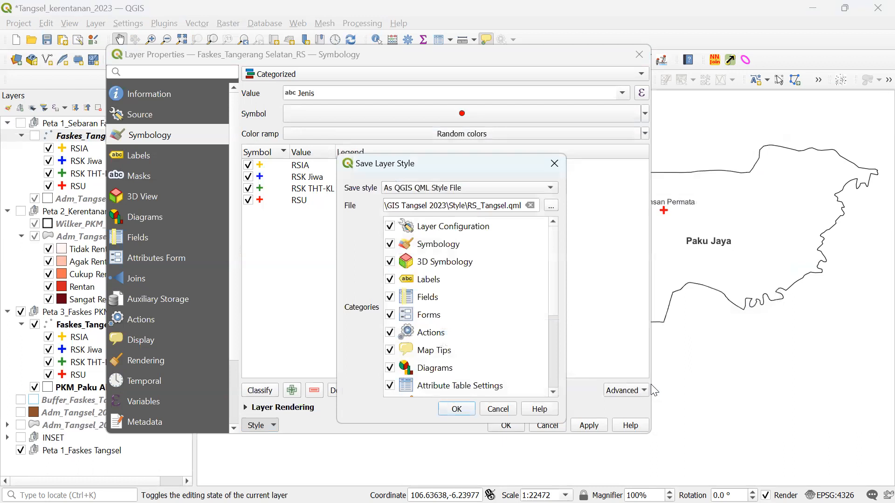
left_click(468, 410)
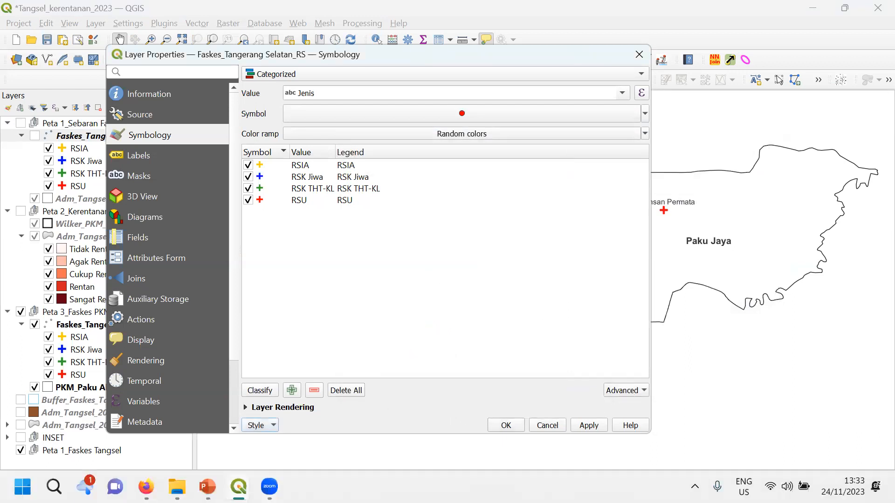
- Switch to File Explorer and locate RS_Tangsel.qml in the Style folder of GIS Tangsel 2023
mouse_move(177, 487)
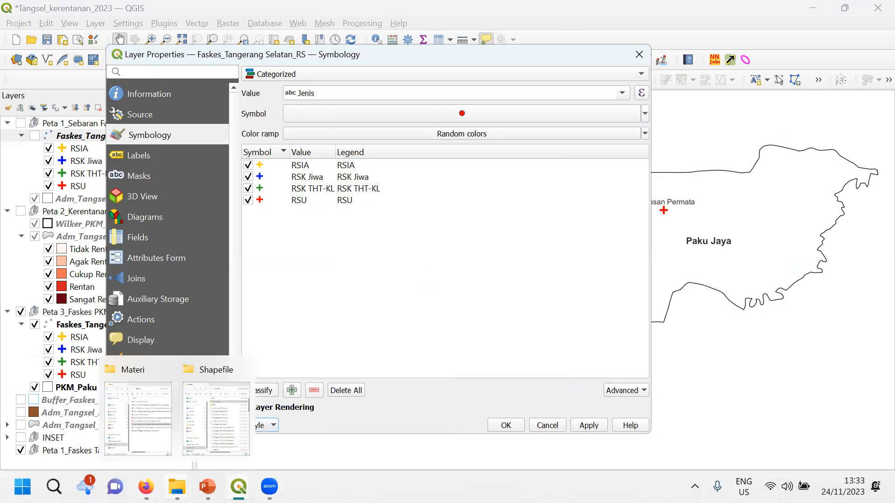
left_click(215, 444)
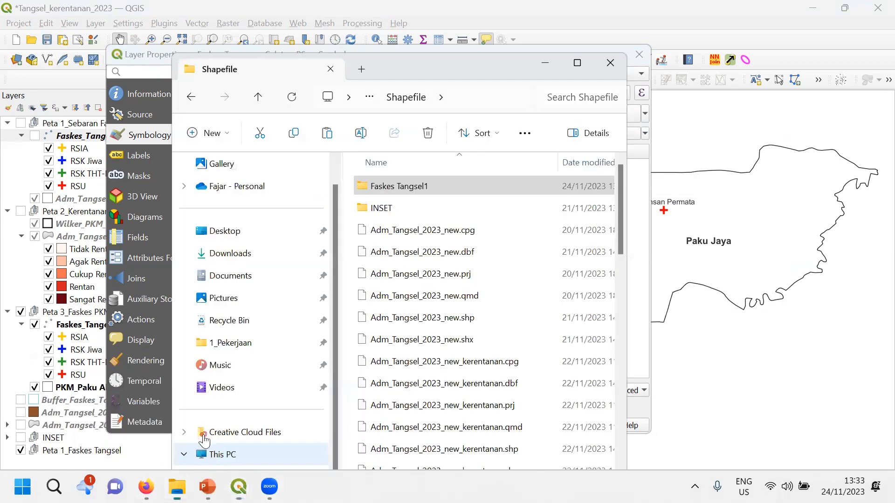
left_click(259, 94)
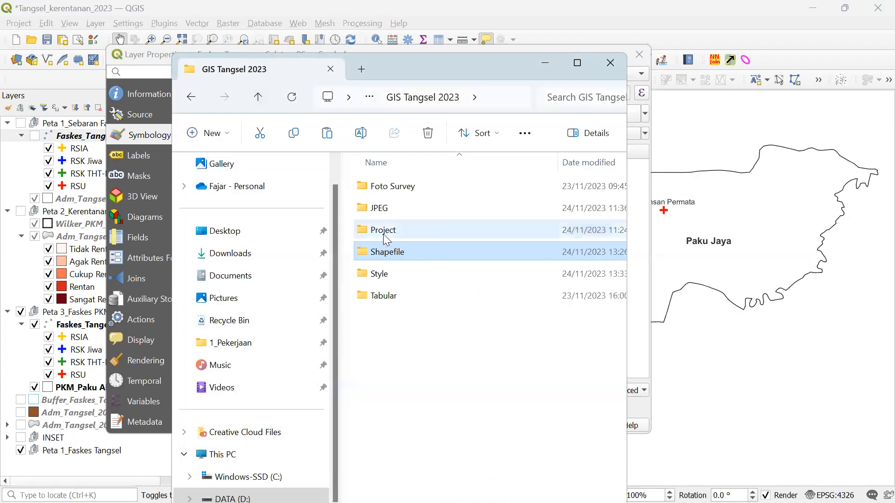
double_click(389, 277)
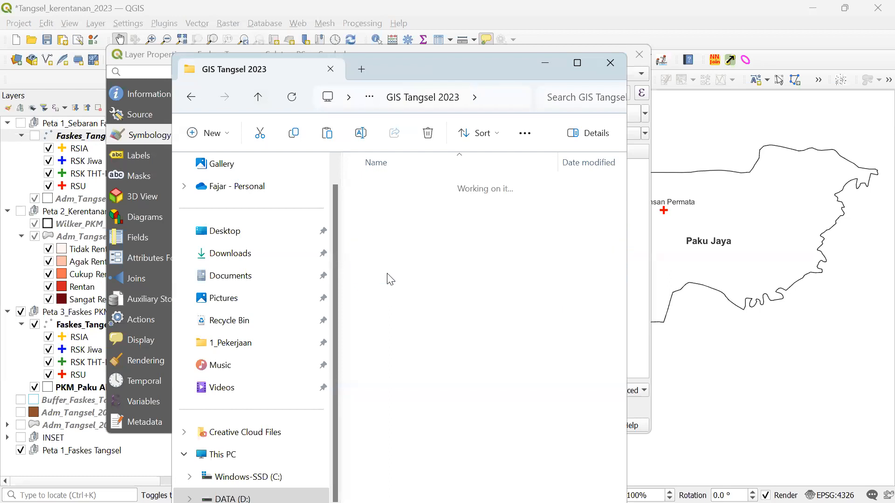
left_click(401, 195)
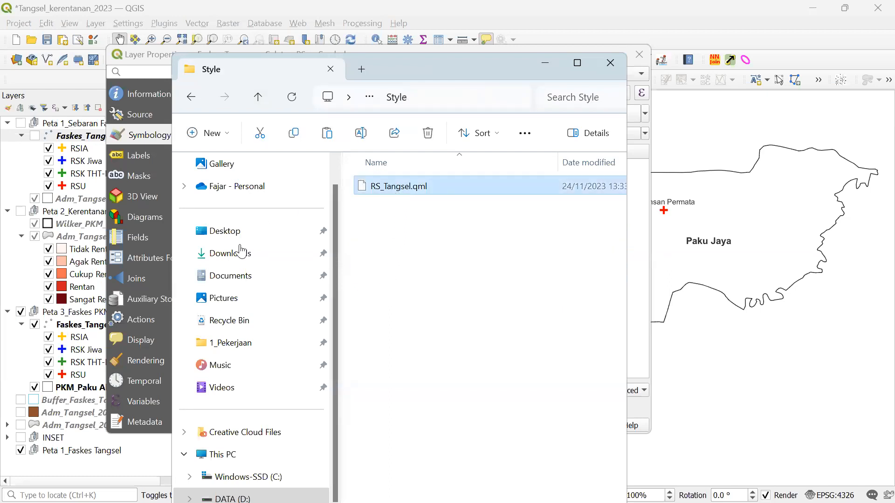
- Switch to WhatsApp Web in Firefox and attach RS_Tangsel.qml from the Style folder to the GIS Tangsel 21-24 Nov 2023 group chat
mouse_move(208, 487)
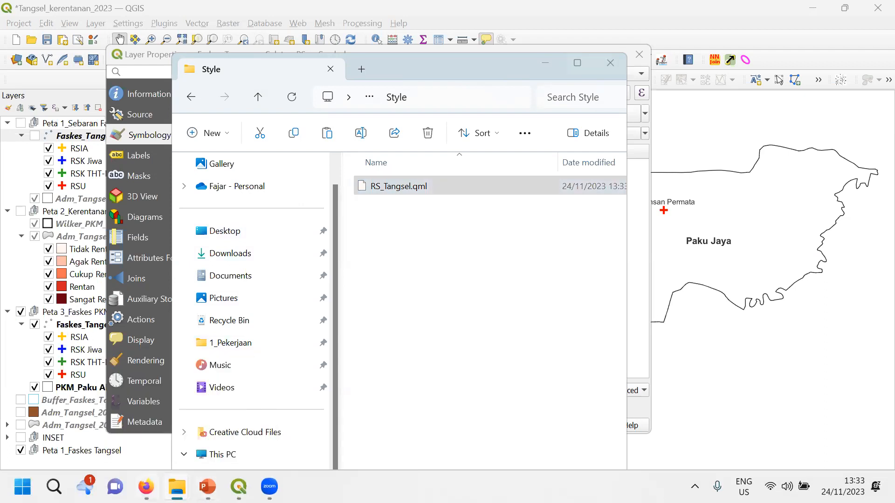
left_click(145, 487)
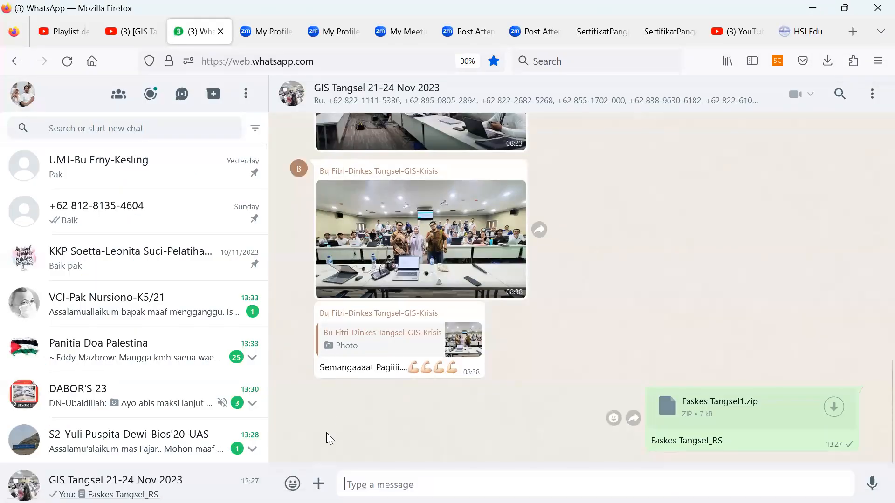
left_click(845, 8)
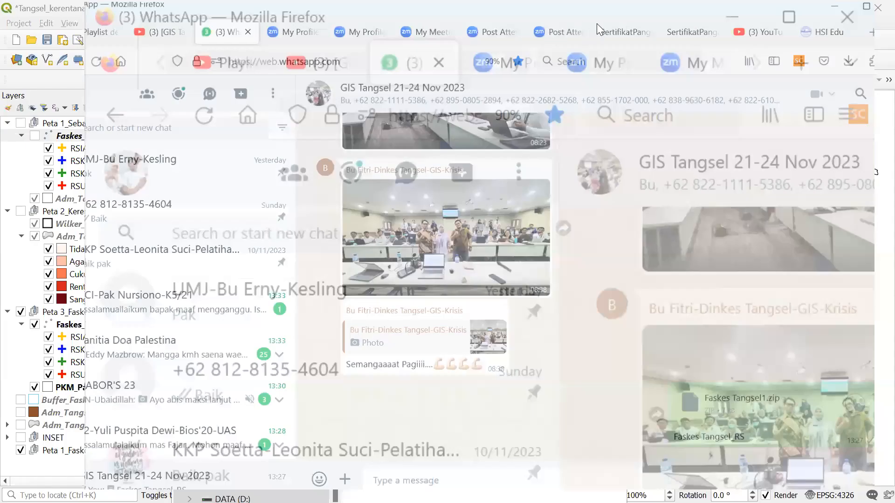
left_click_drag(601, 23, 182, 43)
left_click_drag(425, 185, 254, 355)
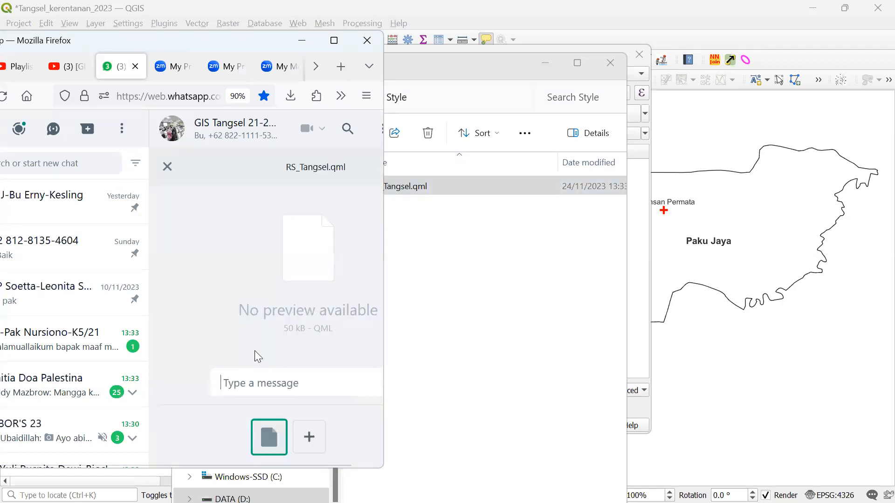
left_click(335, 44)
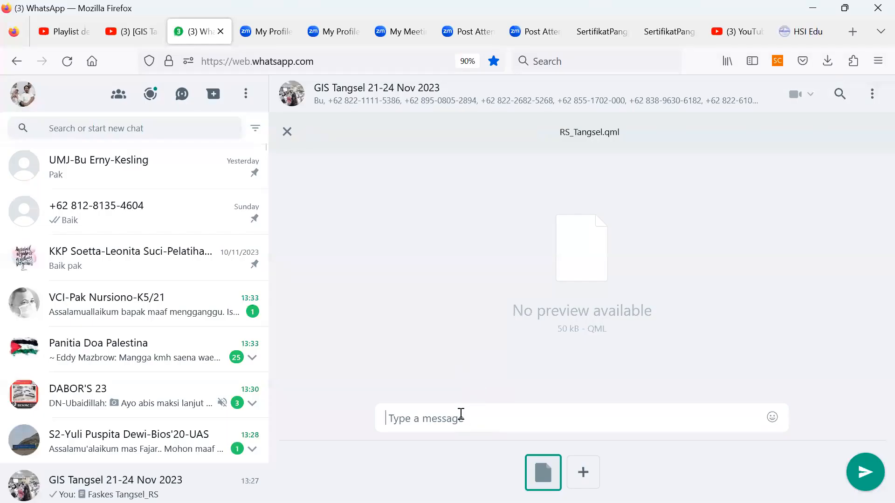
- Caption the attached style file "Simbol RS" and send it to the group
type("Simb")
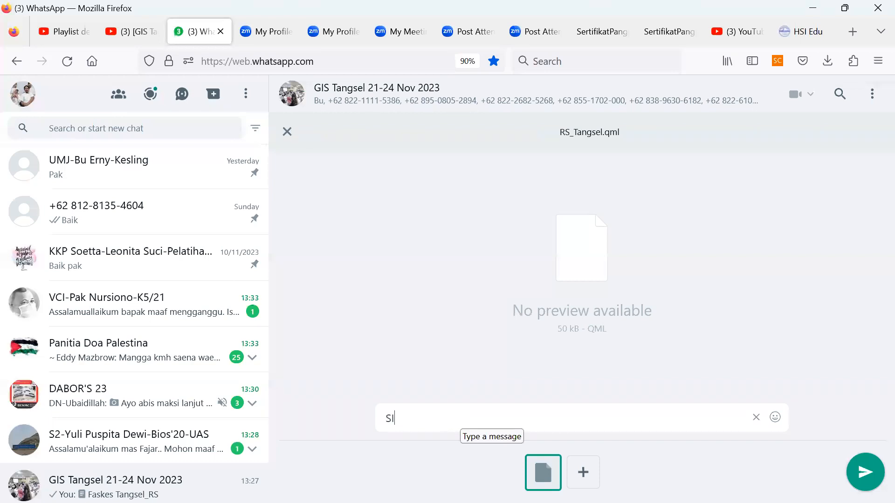
key("BackSpace")
key("BackSpace")
key("BackSpace")
type("imbol R")
key("Return")
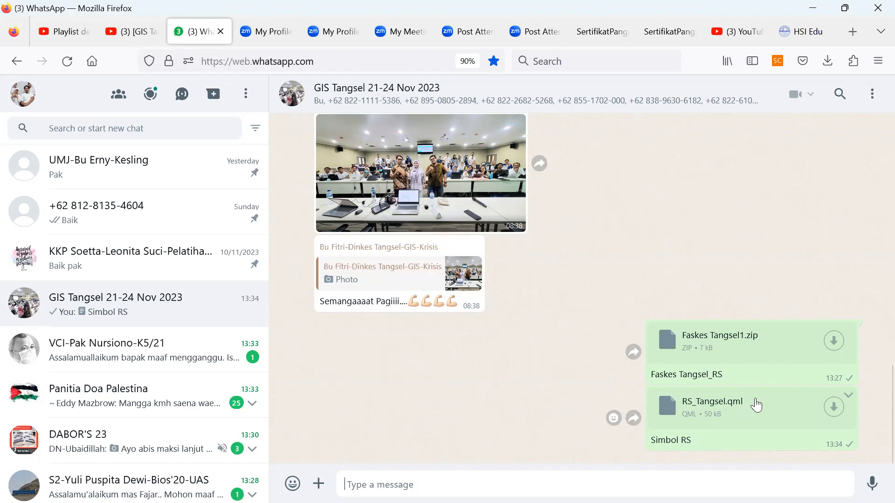
- Download RS_Tangsel.qml from the group chat and show the downloaded file in its folder
left_click(831, 409)
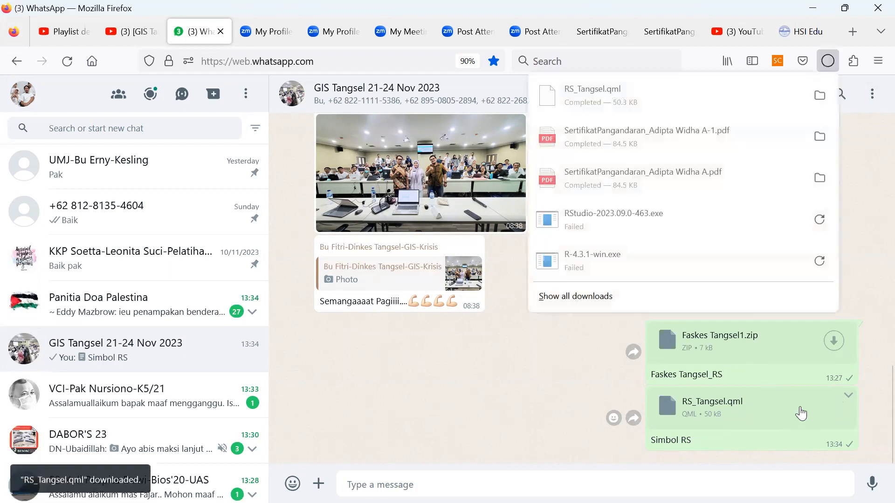
right_click(630, 105)
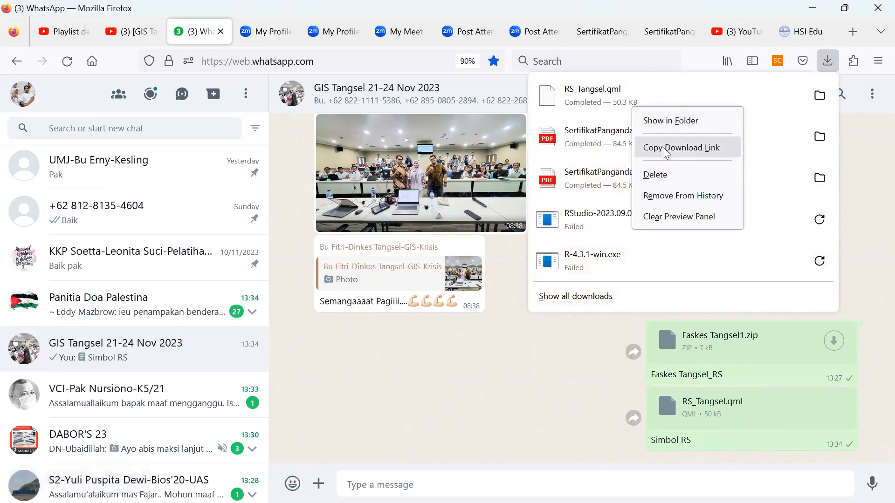
left_click(662, 122)
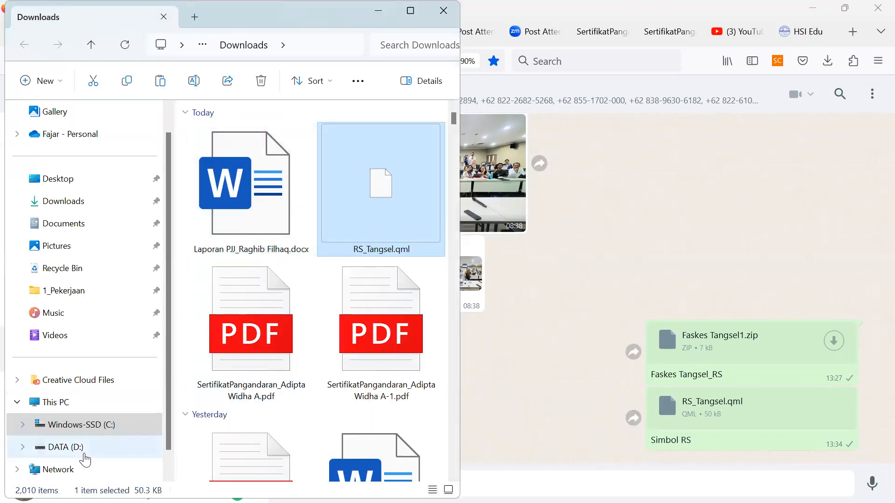
- Browse to the Style folder inside GIS Tangsel 2023 on DATA (D:) and locate RS_Tangsel.qml there
left_click(88, 451)
scroll(280, 356, "down", 9)
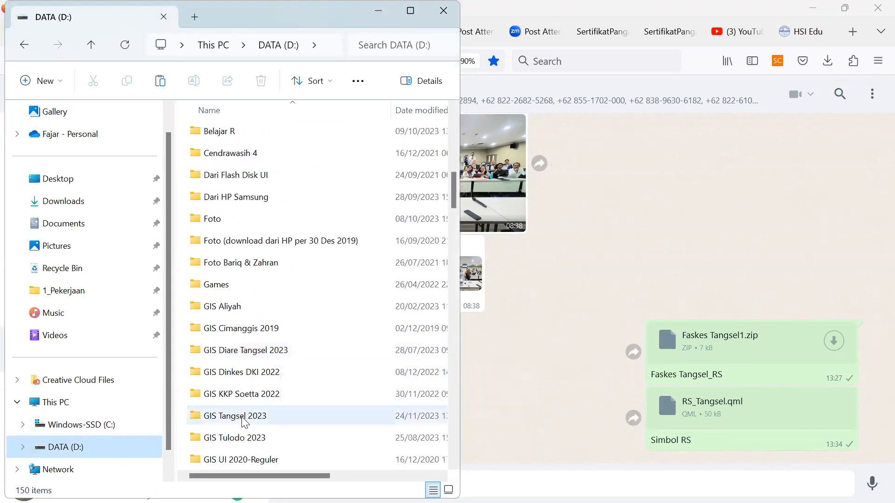
double_click(242, 419)
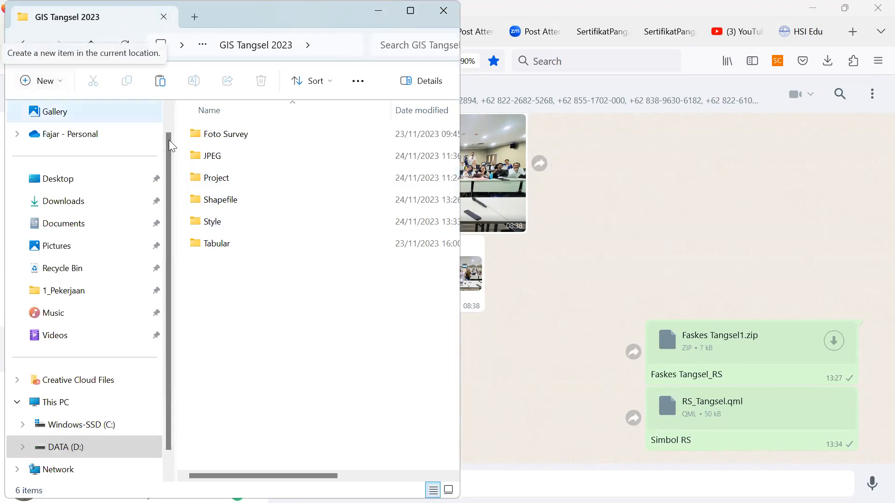
mouse_move(213, 228)
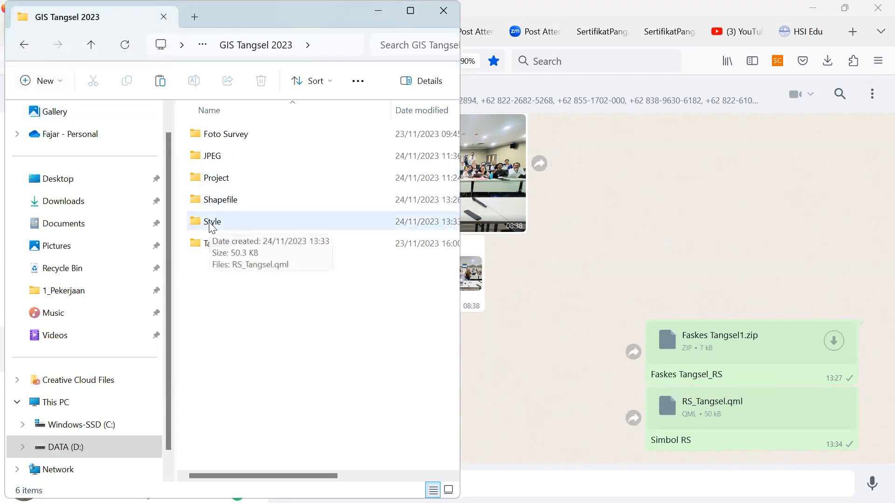
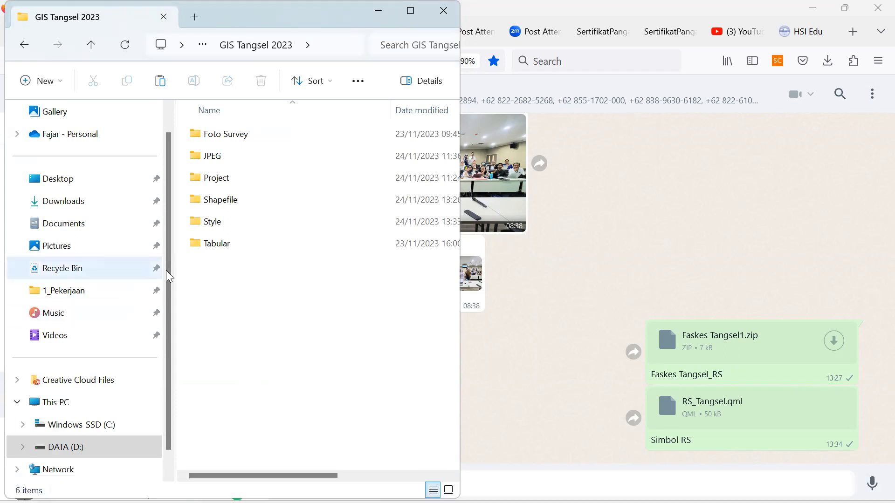
double_click(211, 222)
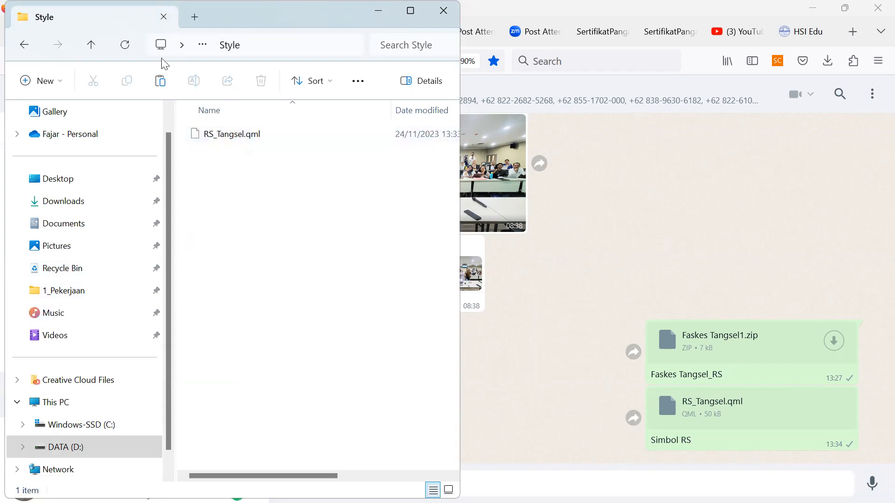
left_click(90, 44)
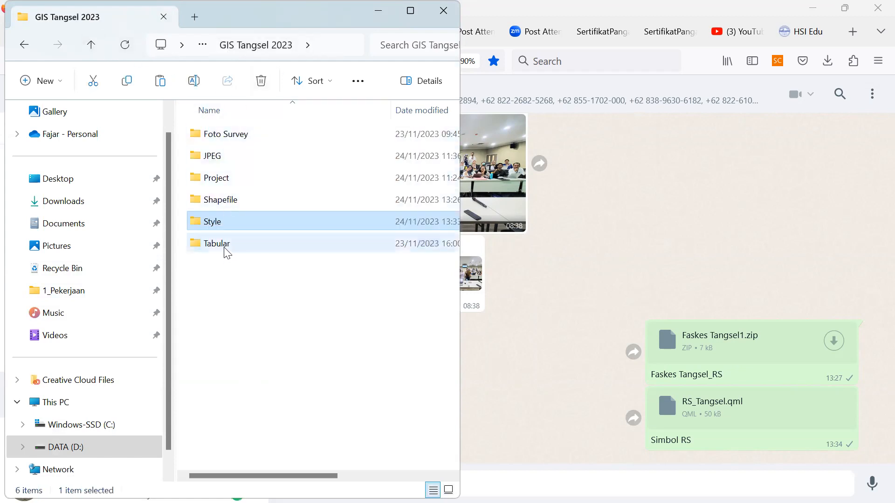
mouse_move(226, 225)
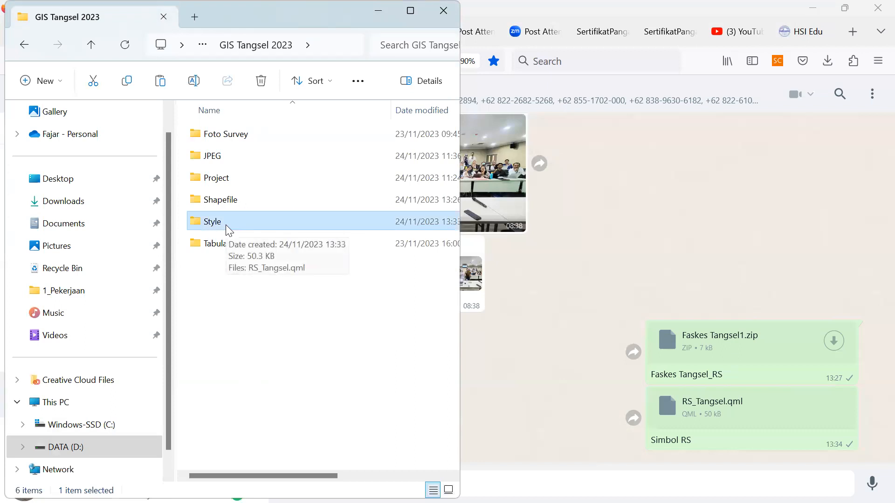
double_click(225, 224)
left_click_drag(301, 158, 187, 128)
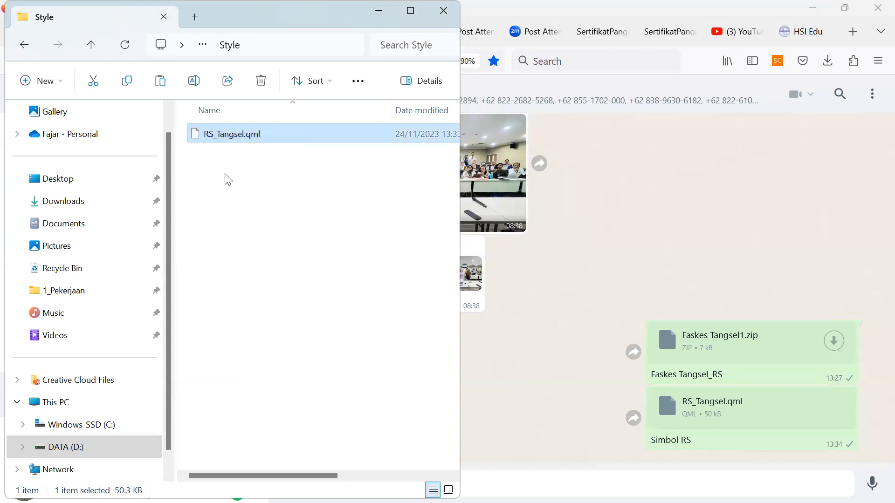
left_click(260, 162)
- Switch to the QGIS project Tangsel_kerentanan_2023 and apply Single Symbol rendering to the Faskes_Tangerang Selatan_RS layer, closing its properties
left_click(239, 487)
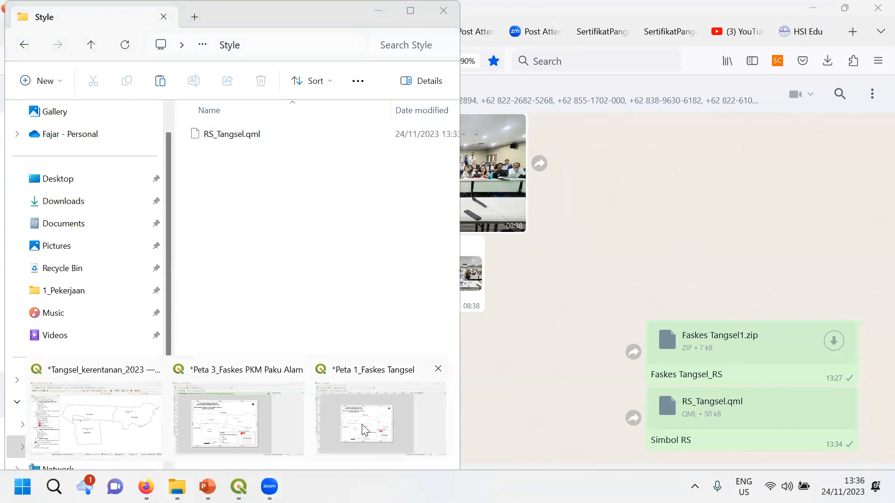
left_click(140, 424)
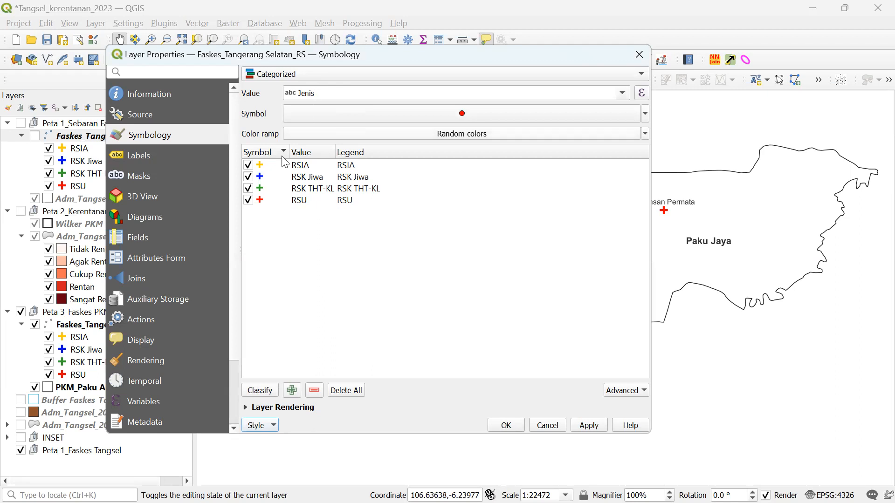
left_click(352, 75)
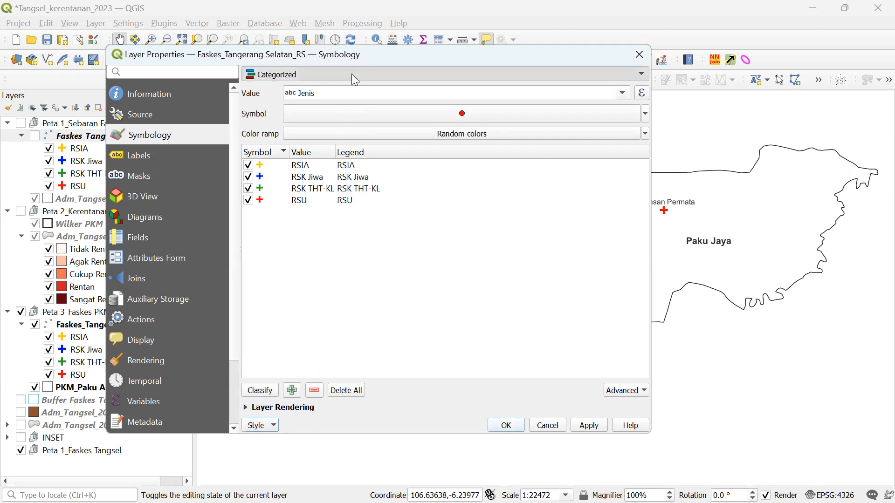
left_click(336, 44)
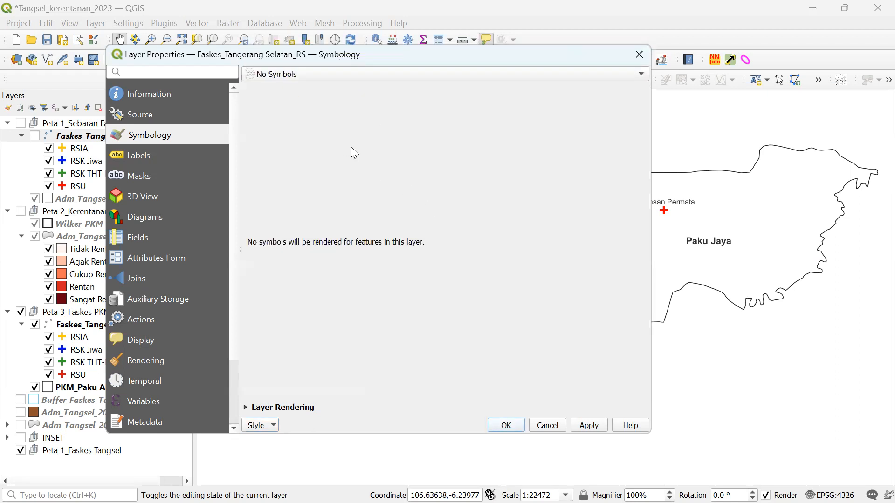
left_click(335, 74)
left_click(320, 84)
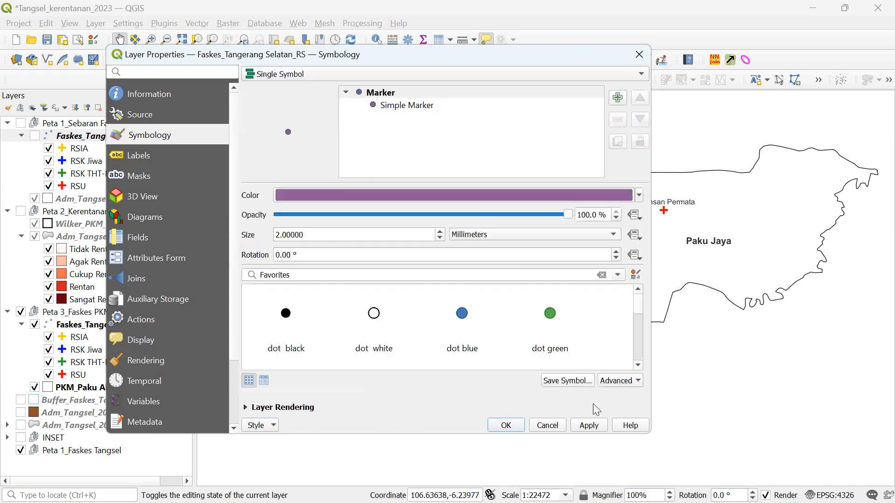
left_click(589, 426)
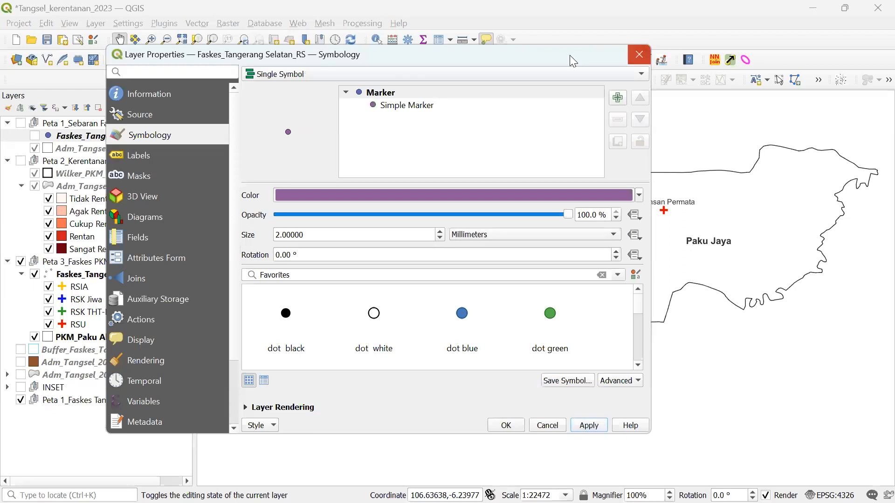
left_click(639, 54)
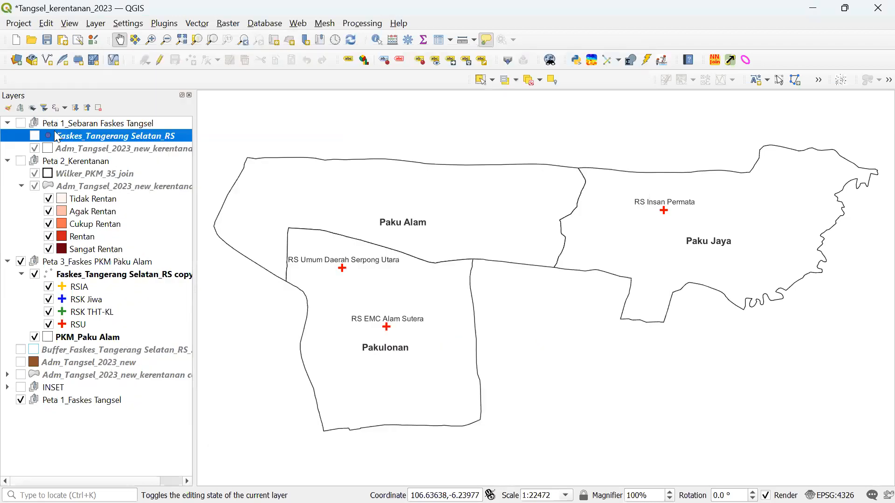
- Open the symbology properties of Faskes_Tangerang Selatan_RS in Peta 1_Sebaran Faskes Tangsel and start loading a style from file
right_click(100, 138)
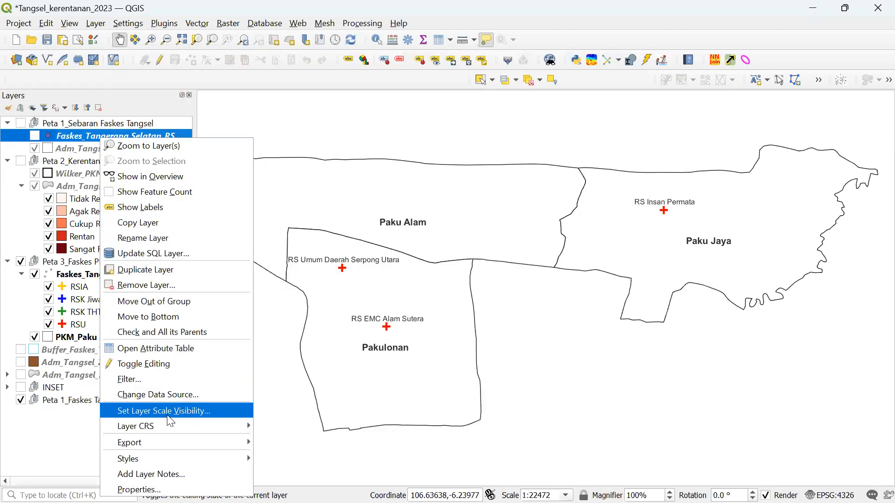
left_click(167, 490)
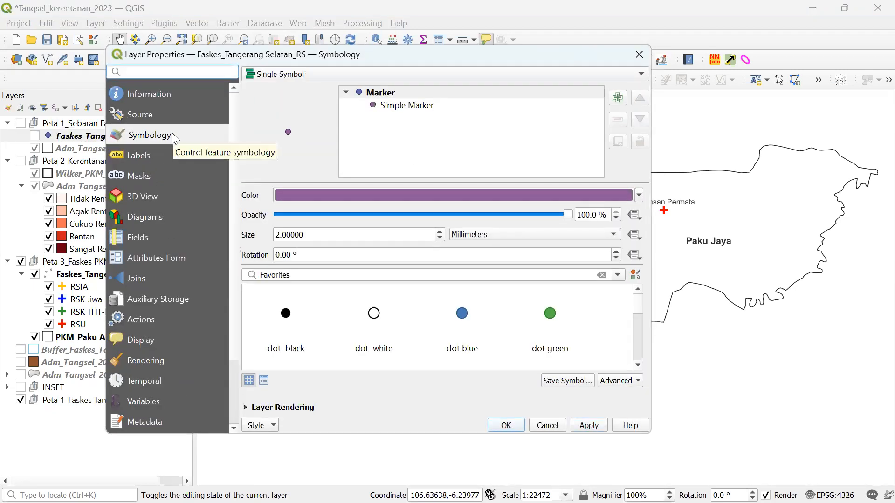
left_click(262, 424)
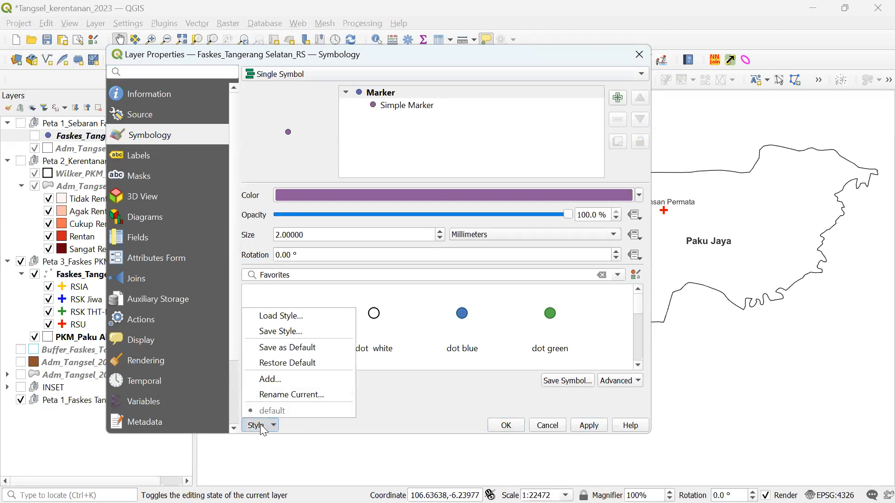
left_click(289, 320)
scroll(471, 315, "down", 2)
scroll(471, 310, "up", 2)
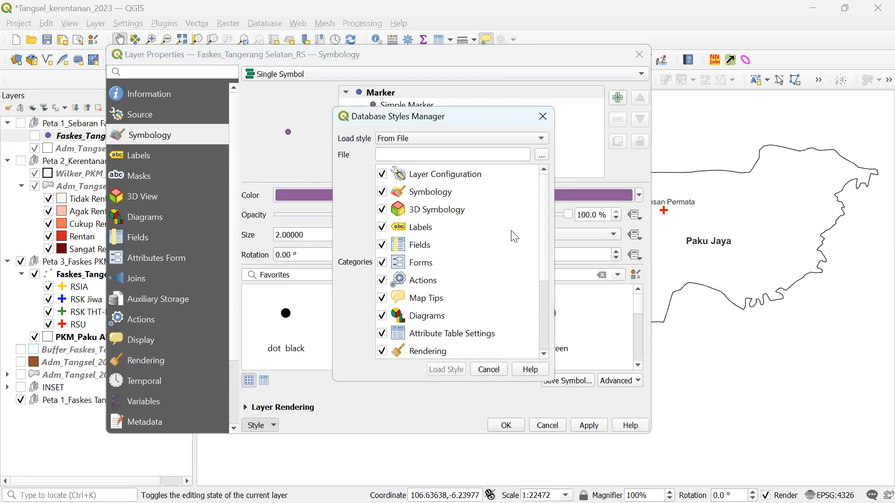
- Load RS_Tangsel.qml from the GIS Tangsel 2023 Style folder with all style categories and apply it to the hospital layer
left_click(544, 154)
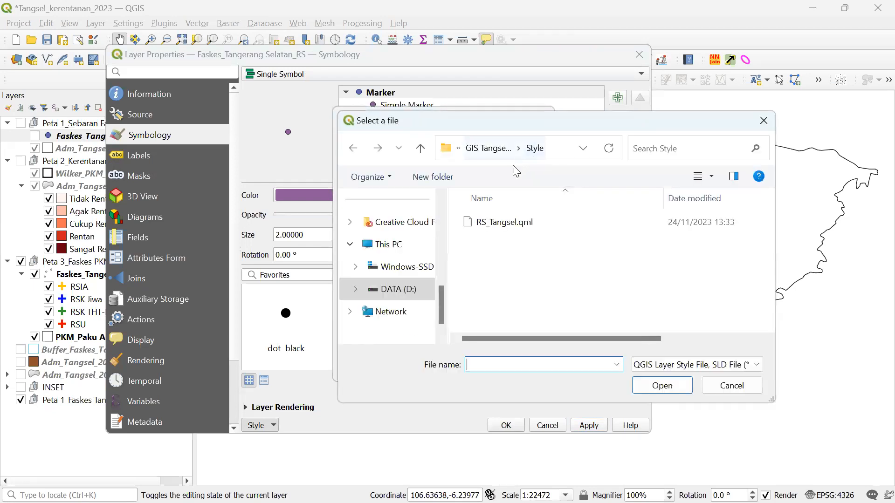
left_click(420, 149)
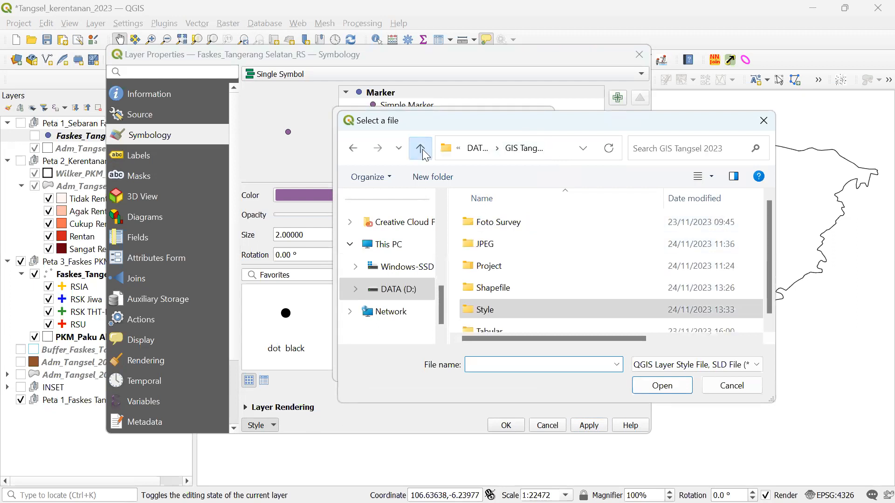
double_click(490, 310)
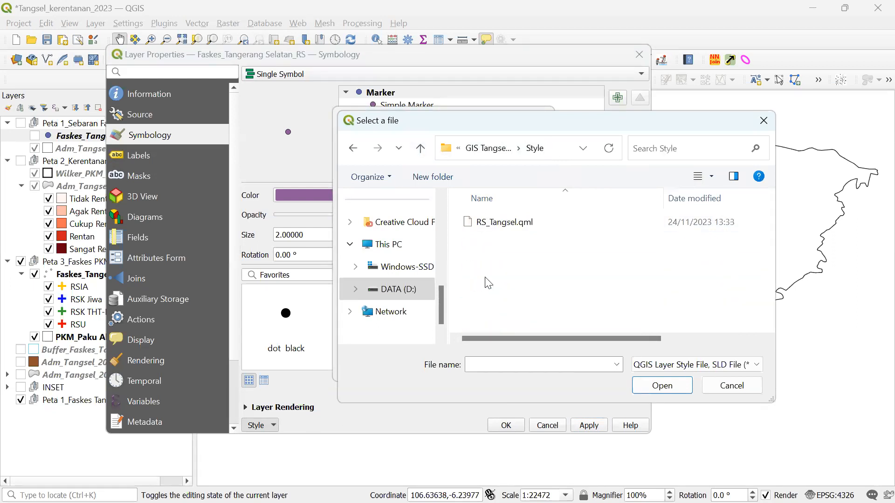
left_click(485, 231)
left_click(657, 385)
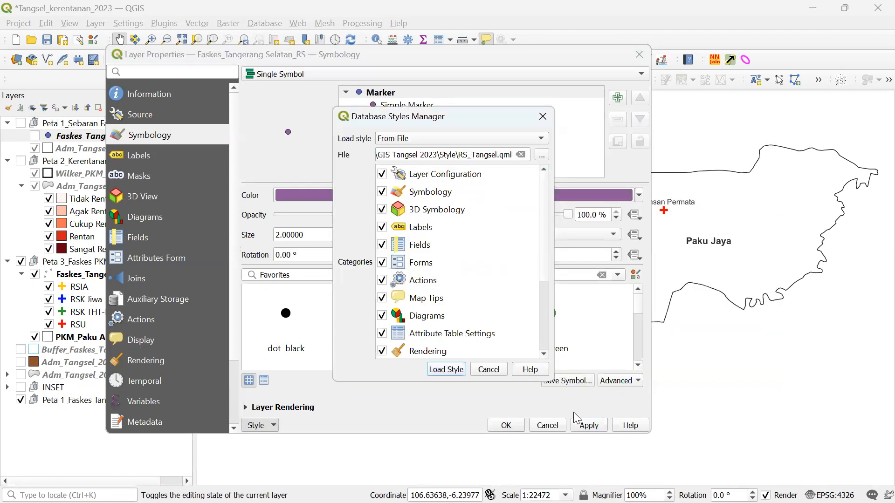
left_click(459, 370)
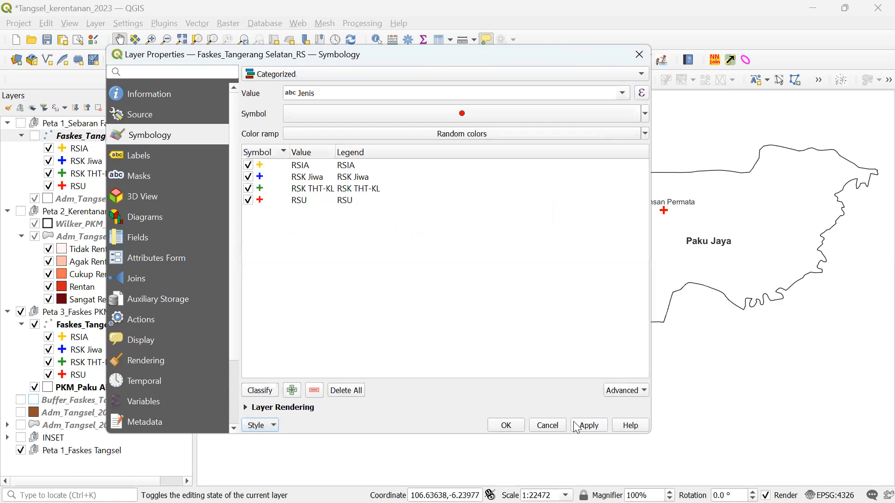
left_click(589, 426)
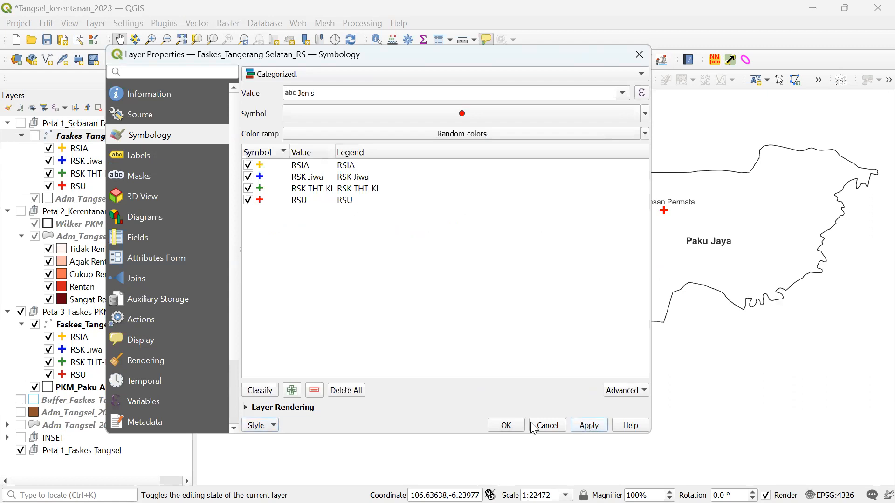
- Confirm the hospital layer's properties, then reopen them for Faskes_Tangerang Selatan_RS and start choosing a style file to load
left_click(506, 426)
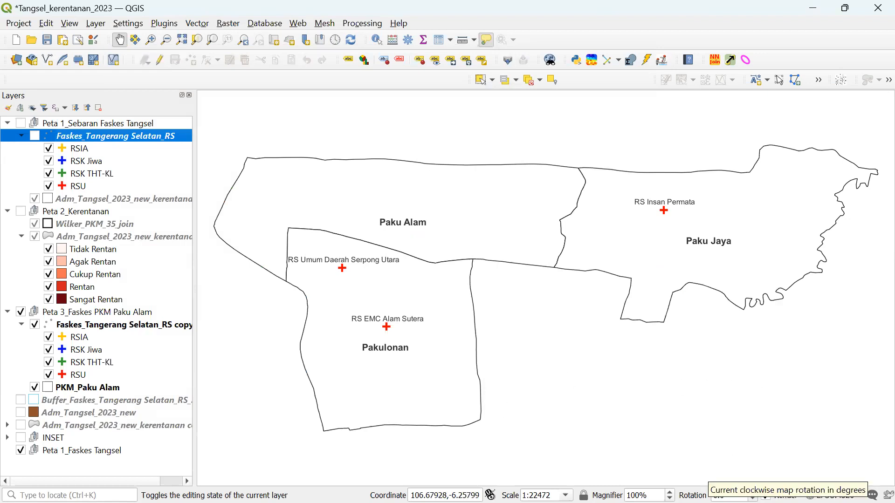
right_click(133, 137)
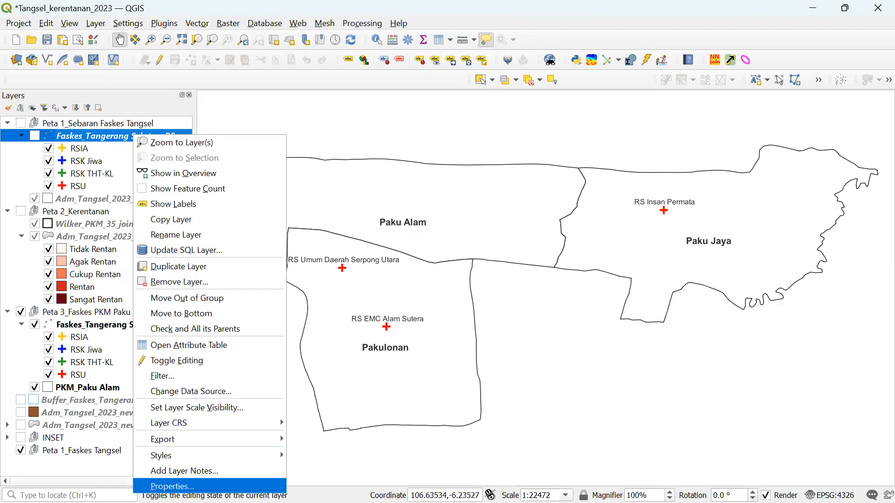
left_click(187, 486)
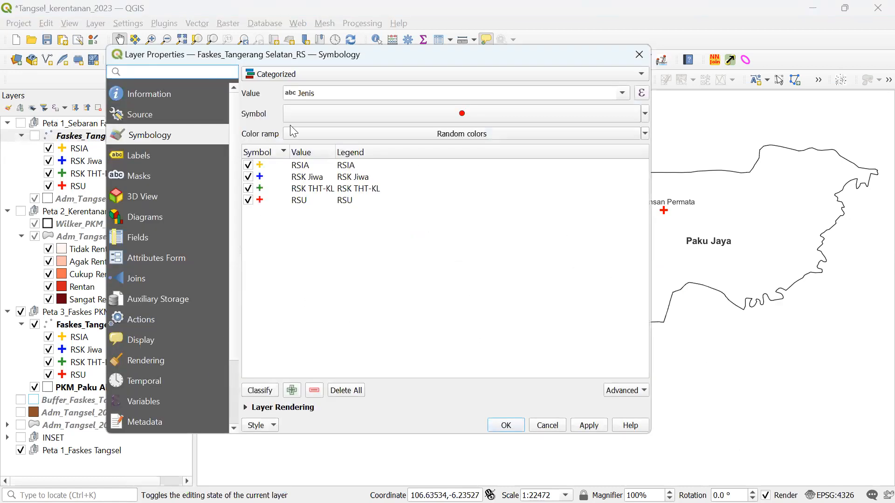
left_click(263, 425)
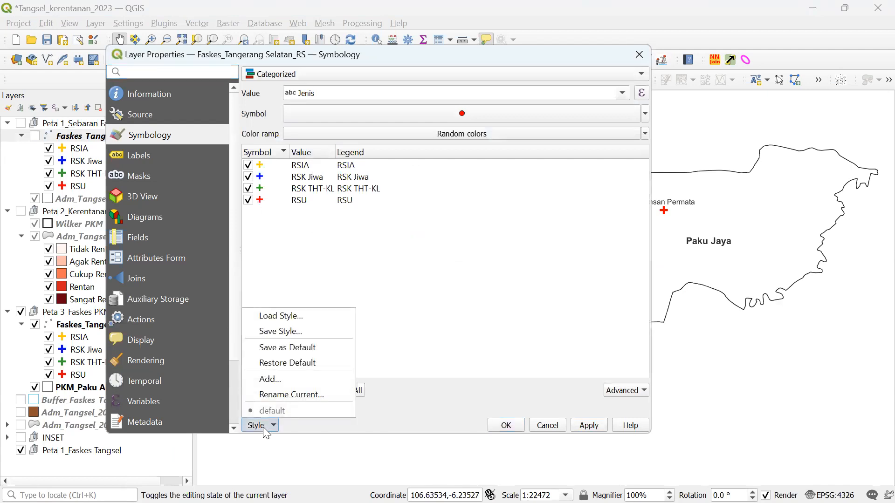
left_click(266, 317)
left_click(541, 156)
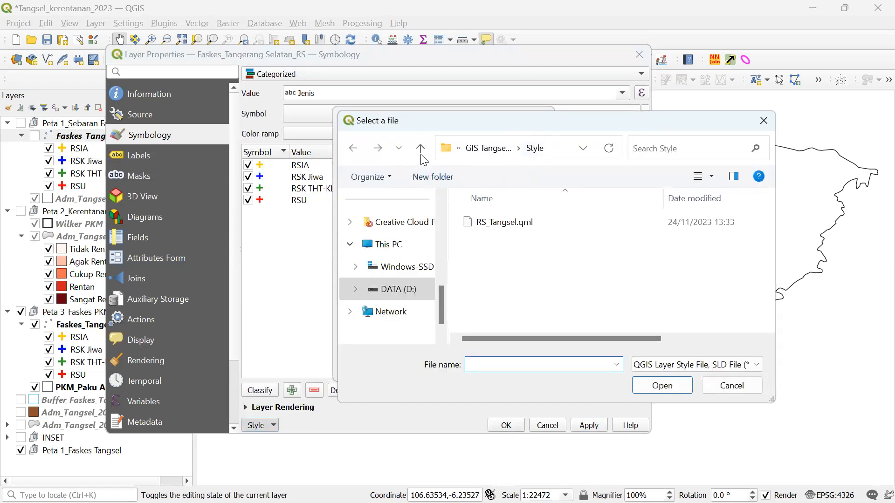
- Load RS_Tangsel.qml from the GIS Tangsel 2023 Style folder with all categories and confirm the layer properties
left_click(419, 149)
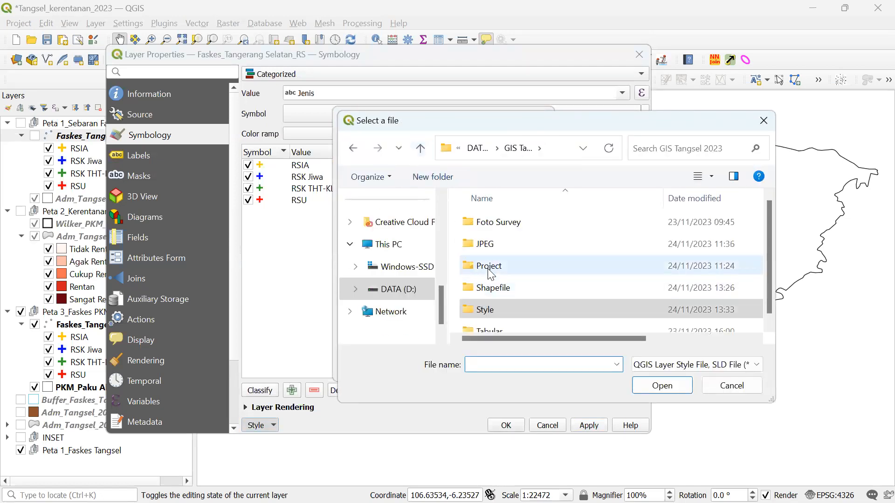
double_click(496, 306)
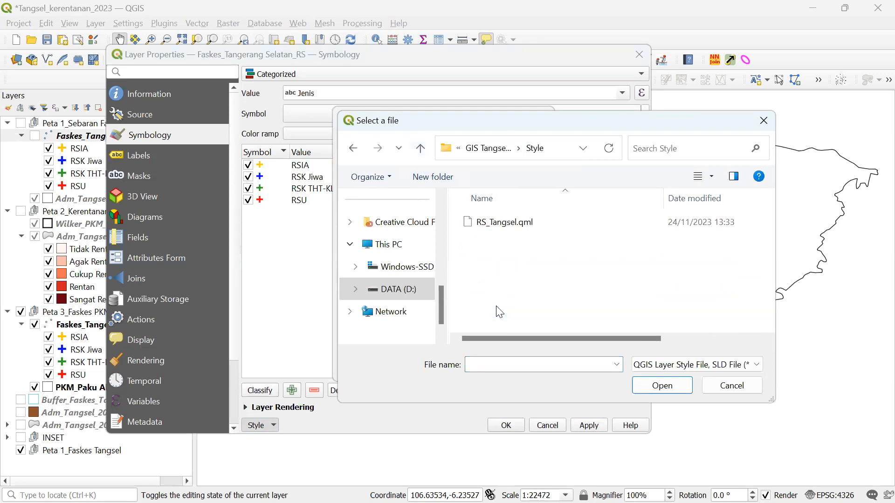
left_click(496, 225)
left_click(654, 390)
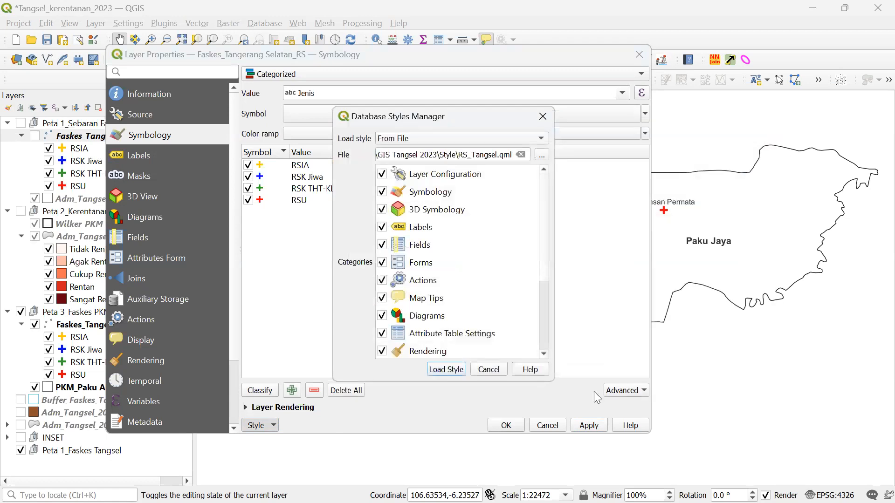
left_click(456, 370)
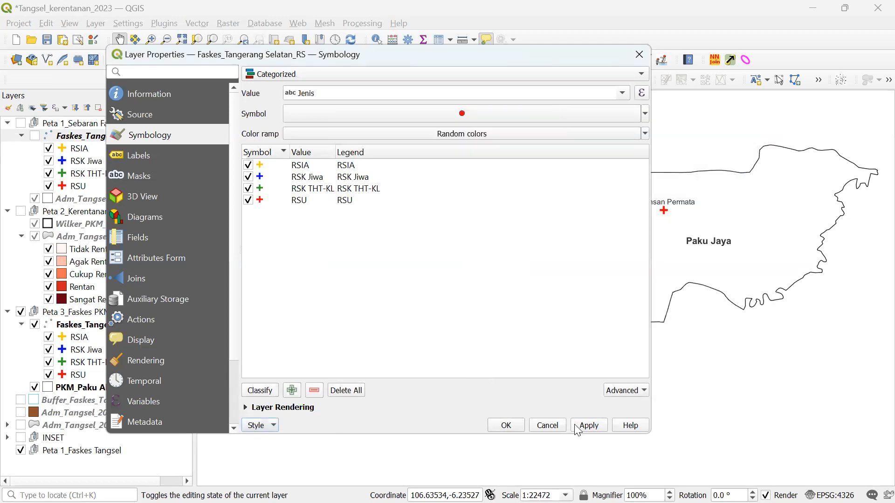
left_click(509, 424)
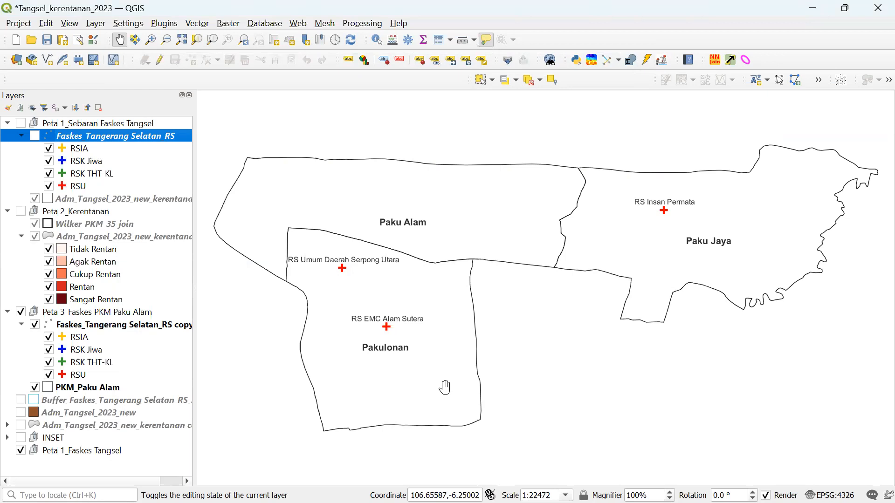
- Review how to save the Faskes_Tangerang Selatan_RS style as a QML file in the GIS Tangsel 2023 Style folder, without saving
right_click(144, 137)
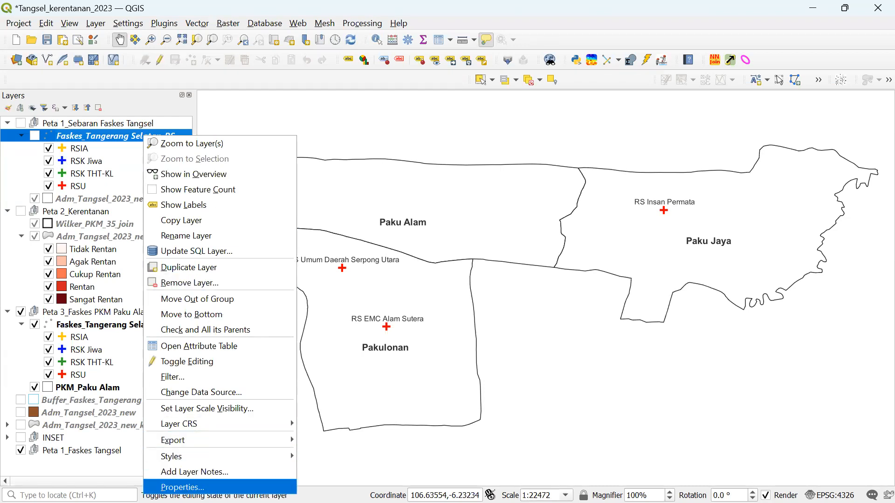
left_click(183, 488)
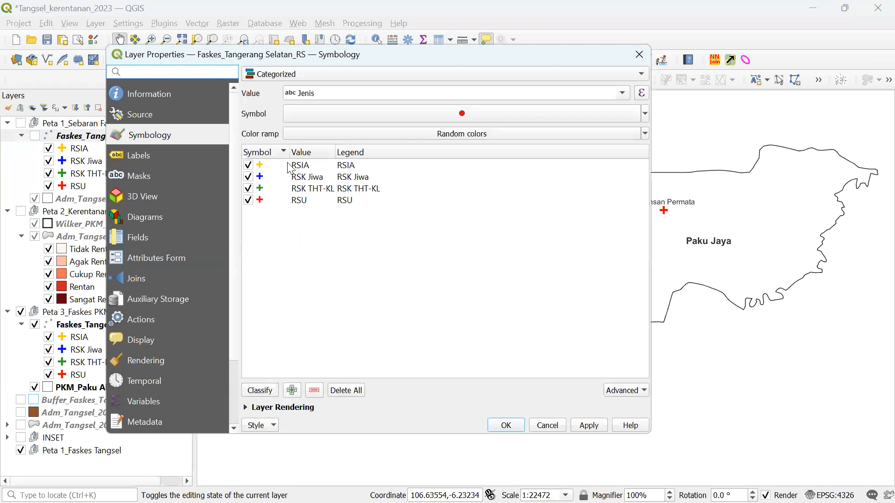
left_click(263, 426)
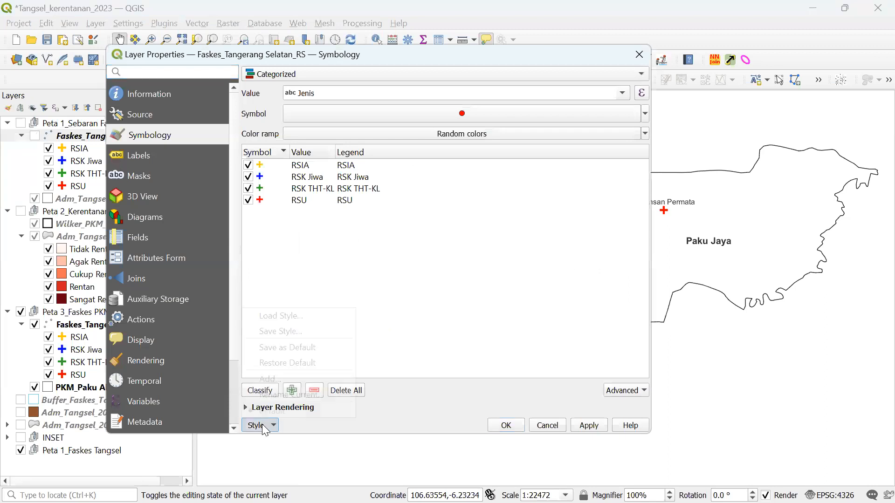
left_click(272, 332)
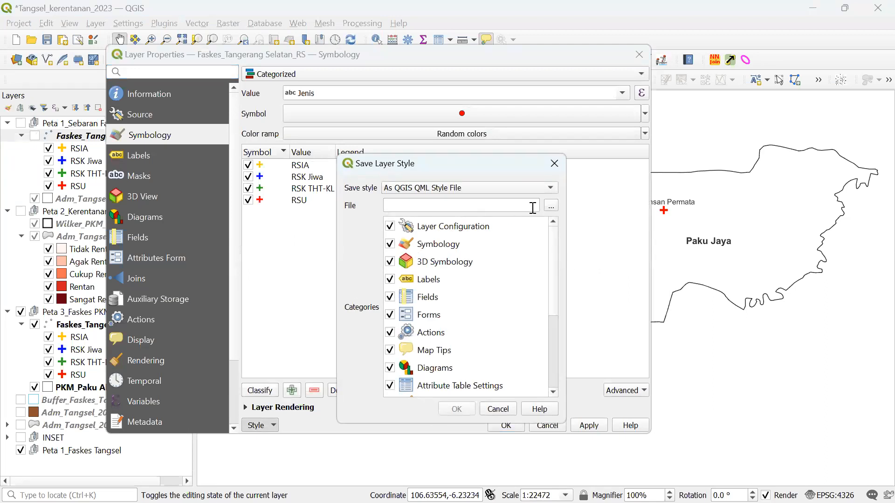
left_click(552, 205)
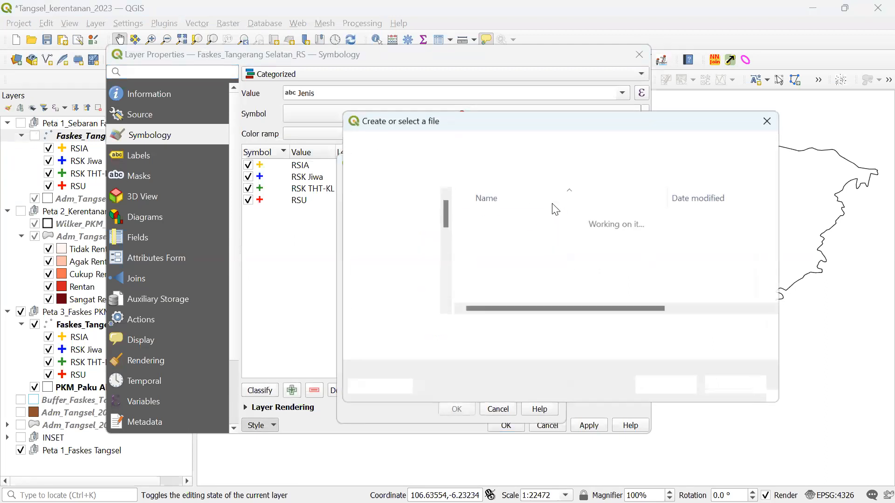
left_click(425, 149)
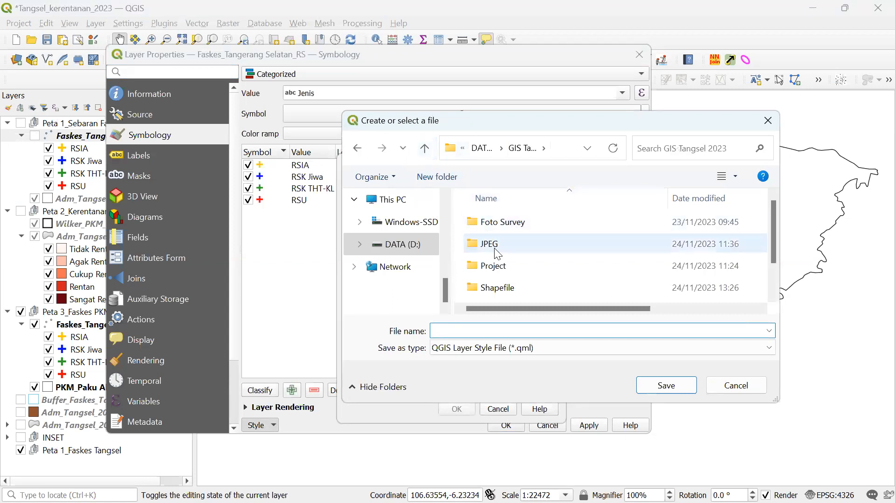
scroll(517, 233, "down", 2)
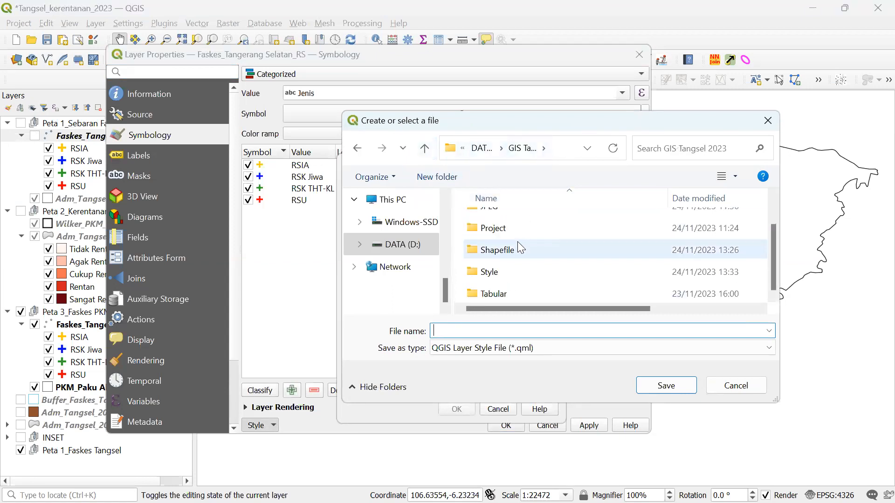
left_click(490, 273)
double_click(489, 274)
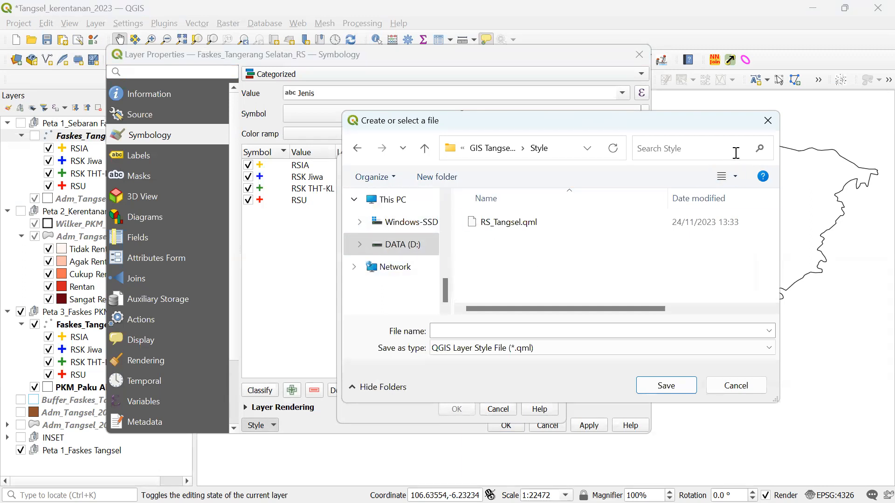
left_click(767, 122)
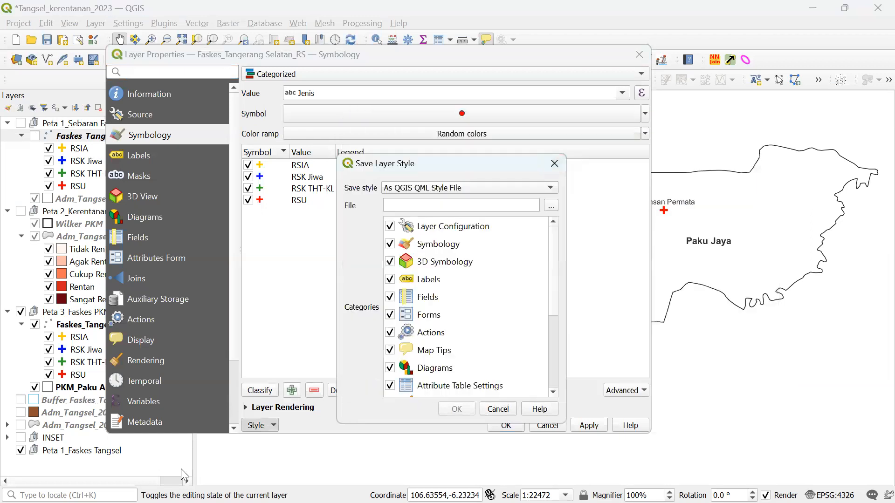
left_click(554, 163)
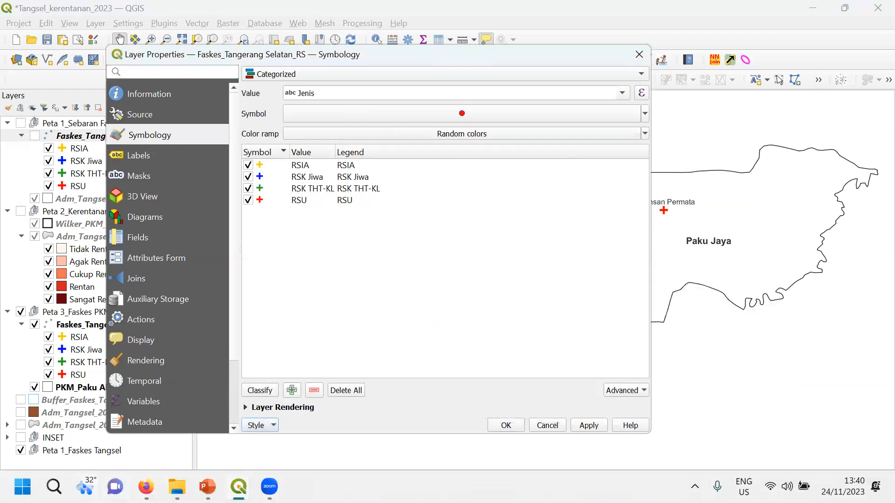
- Check the RS_Tangsel.qml file in the File Explorer Style folder and return to the QGIS layer properties
mouse_move(177, 486)
left_click(253, 419)
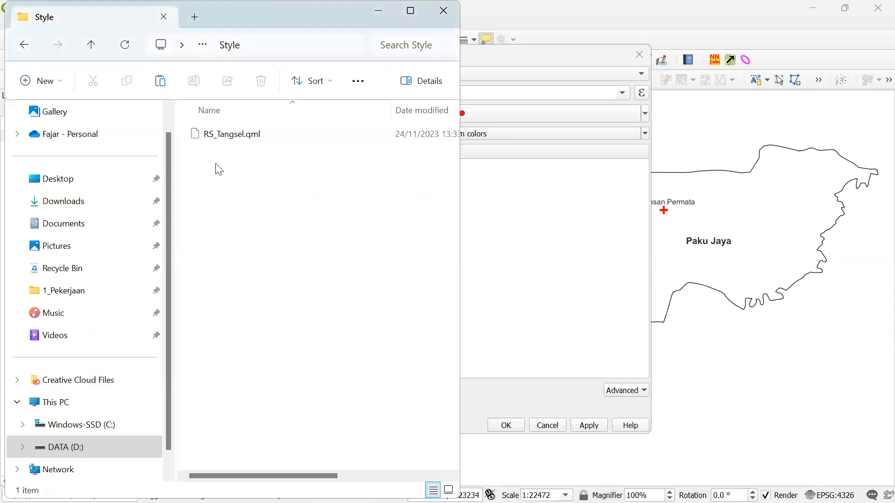
left_click(220, 146)
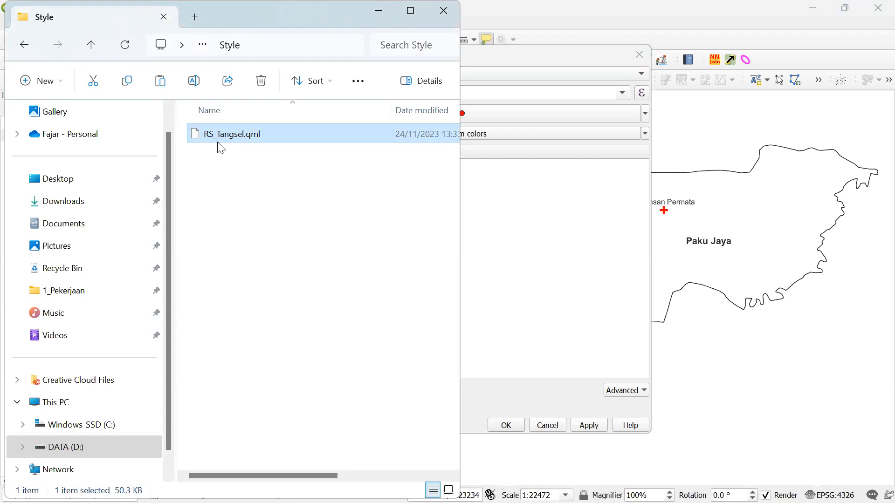
left_click(496, 57)
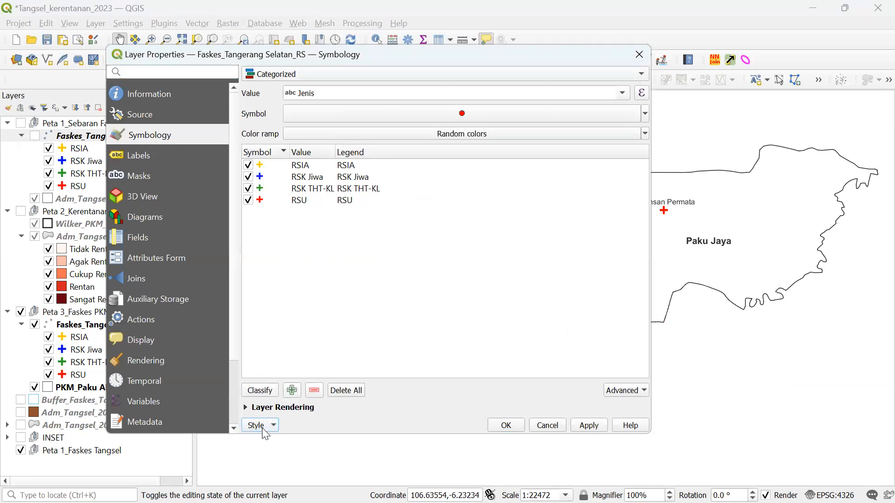
- Switch Faskes_Tangerang Selatan_RS to Single Symbol, load RS_Tangsel.qml over it with all style categories, and apply the result
left_click(335, 71)
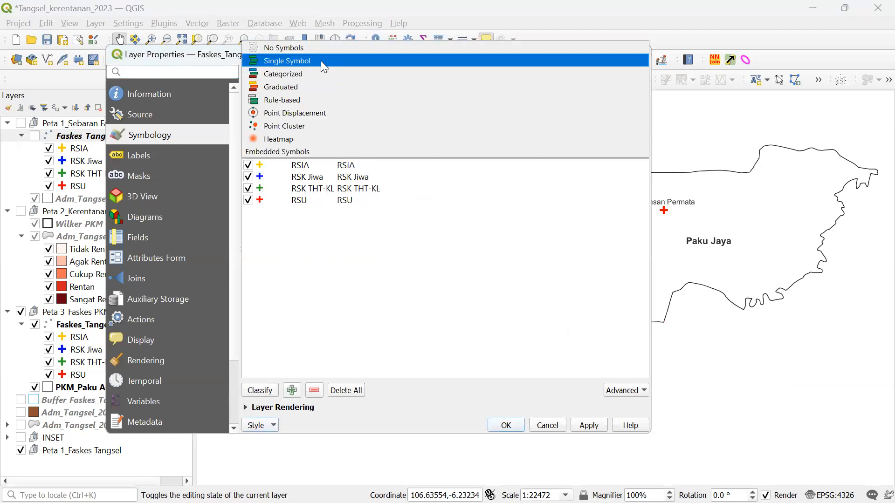
left_click(320, 61)
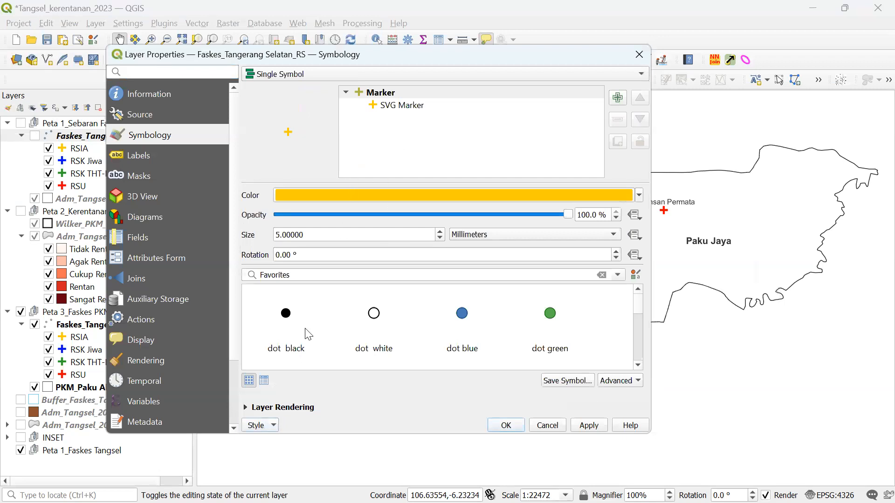
left_click(260, 425)
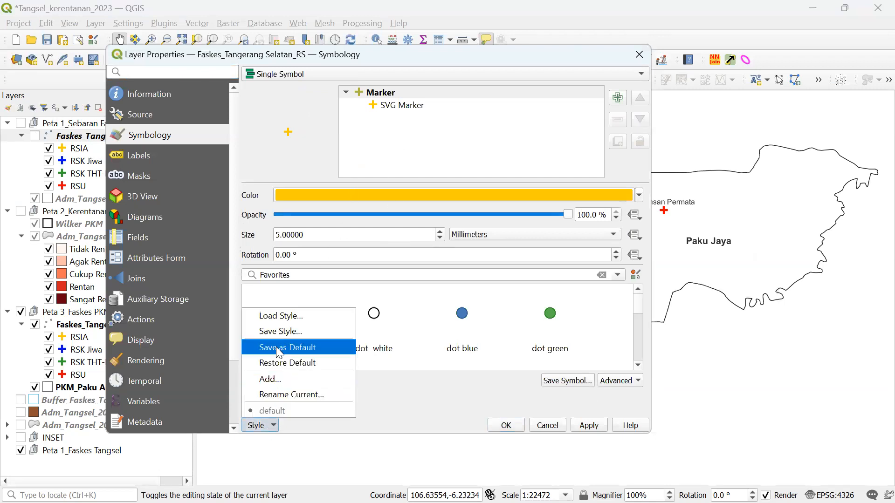
left_click(281, 316)
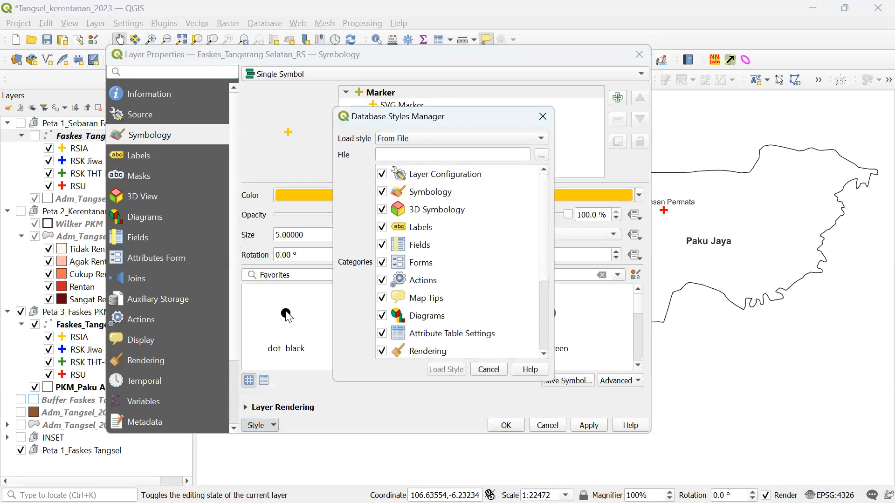
left_click(538, 155)
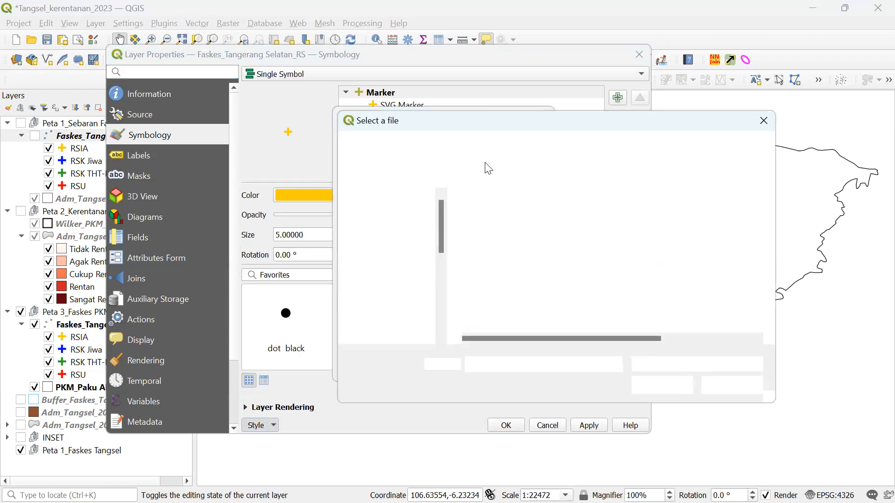
left_click(484, 224)
double_click(483, 223)
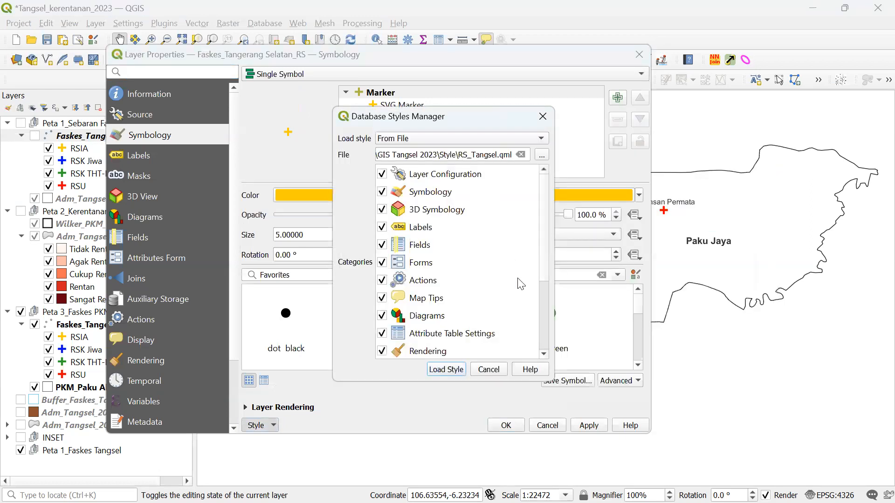
left_click(457, 371)
left_click(589, 425)
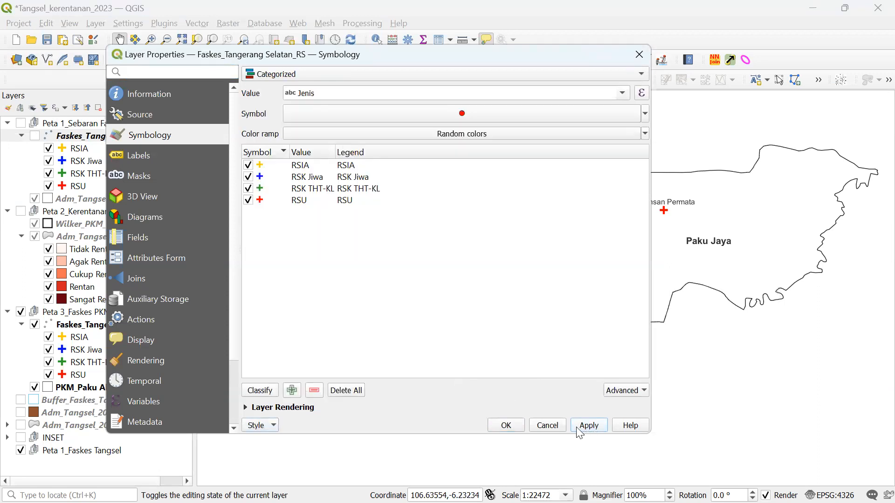
left_click(504, 428)
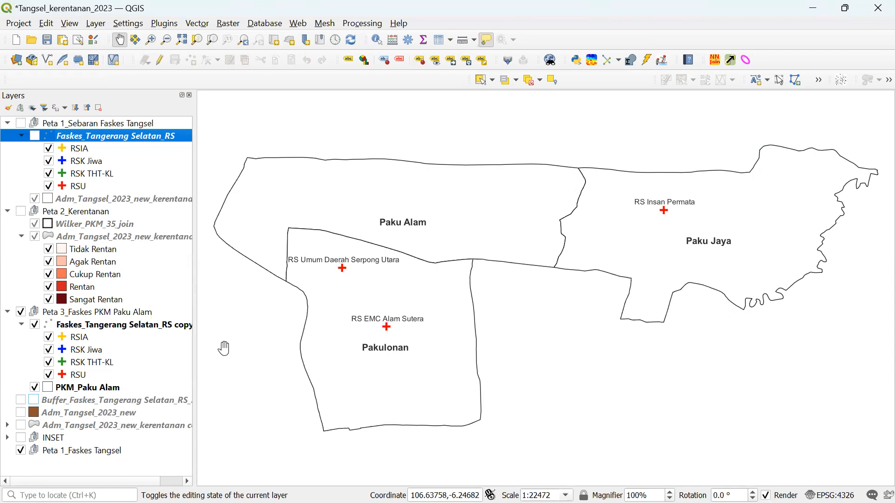
- Hide the Peta 3_Faskes PKM Paku Alam group and the administrative layer inside Peta 1_Sebaran Faskes Tangsel
mouse_move(238, 484)
left_click(84, 316)
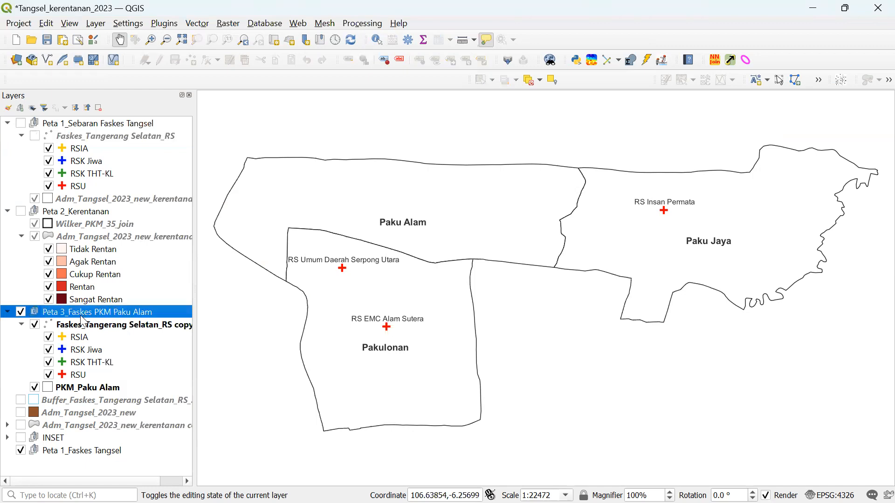
right_click(77, 317)
left_click(70, 317)
left_click(34, 198)
left_click(21, 312)
left_click(21, 312)
left_click(21, 312)
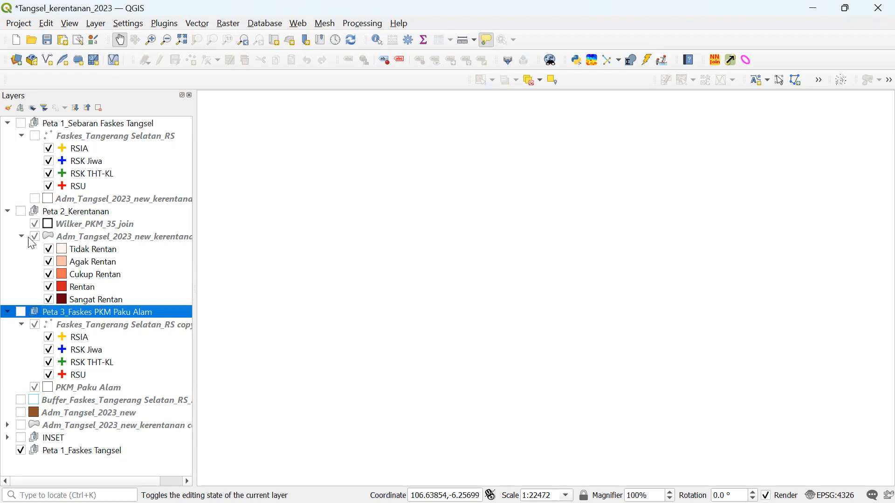
- Show the Peta 1_Sebaran Faskes Tangsel group with its Faskes_Tangerang Selatan_RS layer and its administrative boundary layer
left_click(20, 123)
left_click(35, 136)
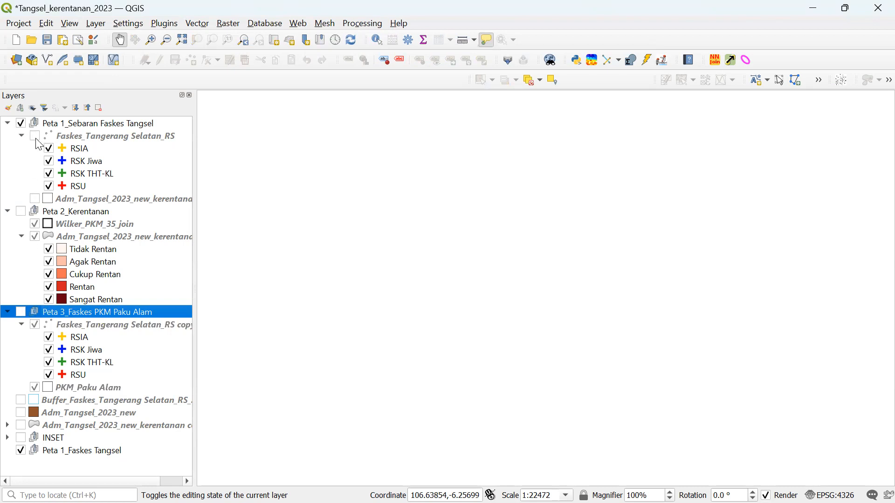
left_click(49, 200)
left_click(35, 200)
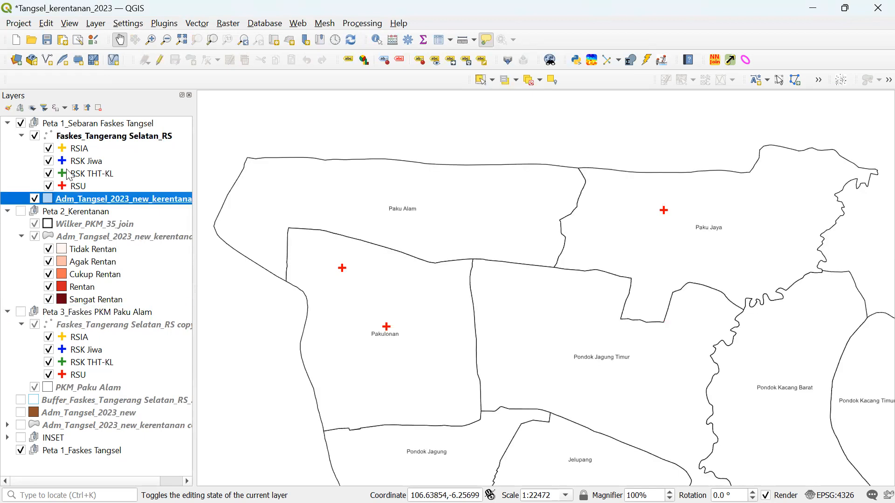
- Zoom the map canvas to the full extent of the administrative boundary layer in the Peta 1_Sebaran Faskes Tangsel group
right_click(93, 203)
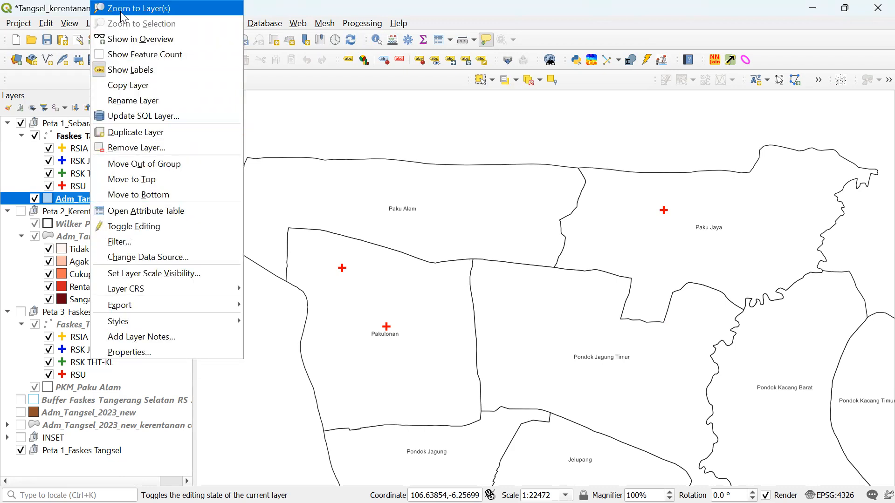
left_click(118, 11)
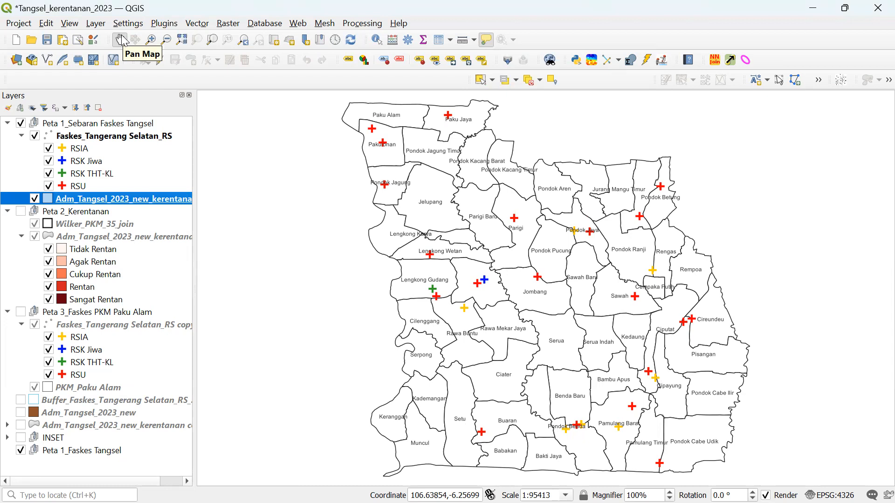
mouse_move(213, 502)
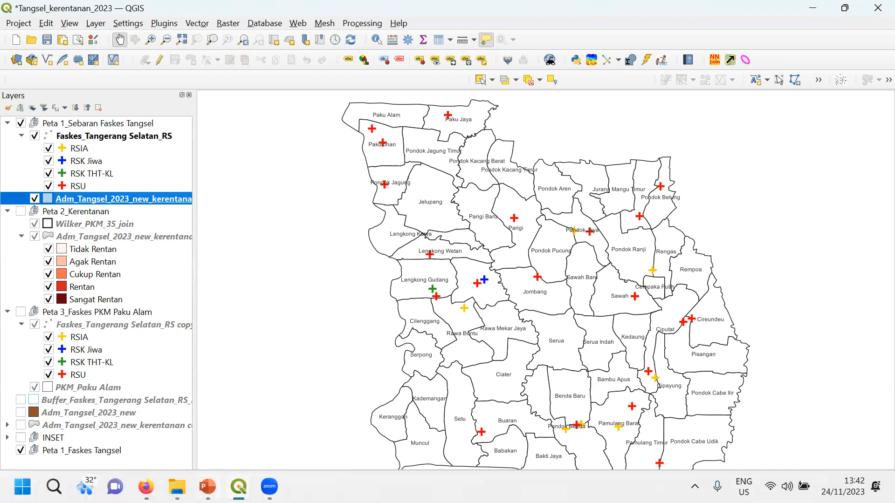
mouse_move(207, 486)
mouse_move(239, 486)
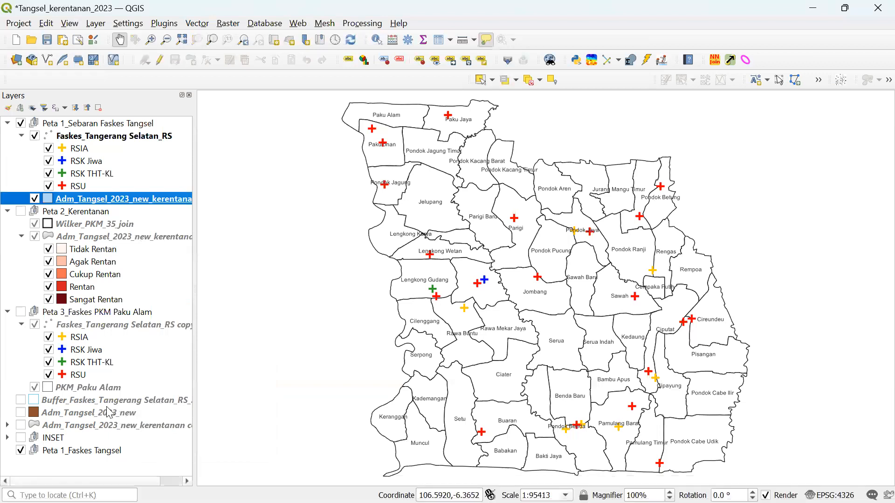
left_click(15, 25)
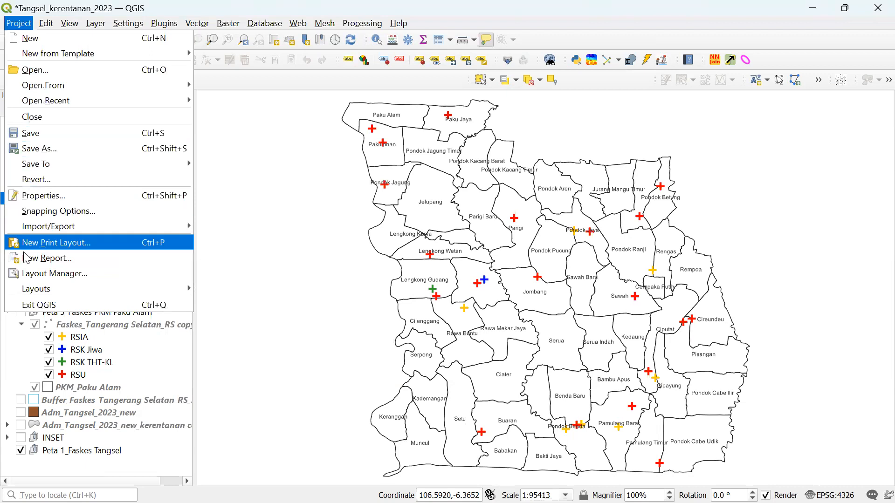
left_click(26, 277)
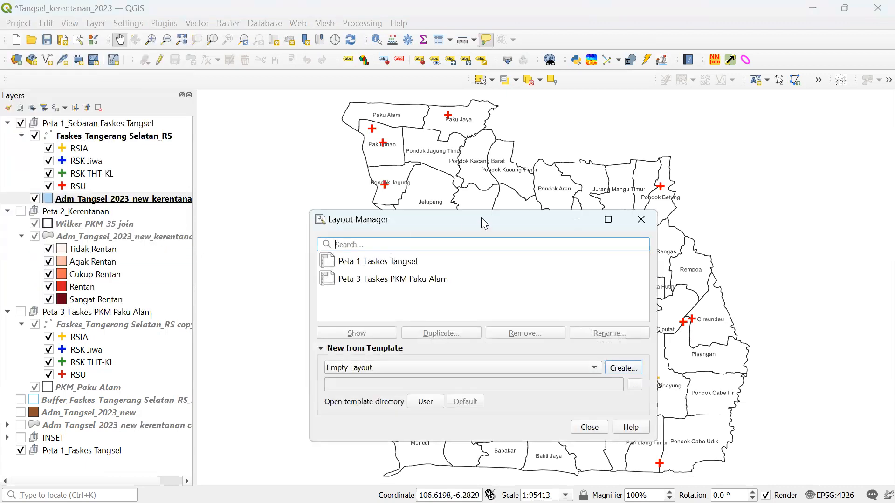
left_click(638, 219)
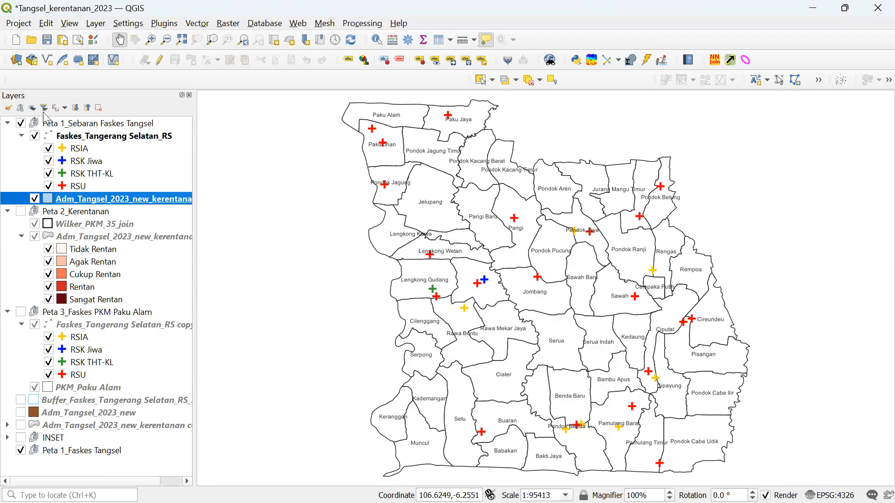
- Remove the existing Peta 1_Faskes Tangsel print layout through the Layout Manager and confirm the deletion
left_click(74, 124)
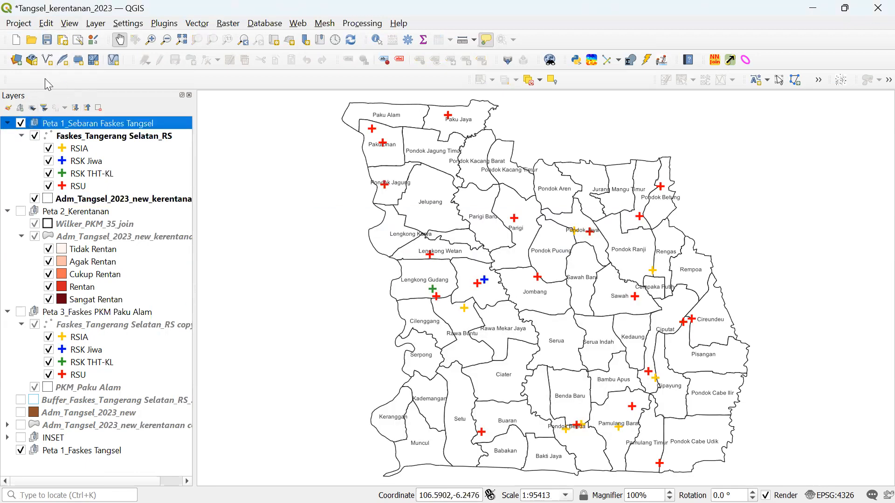
left_click(19, 23)
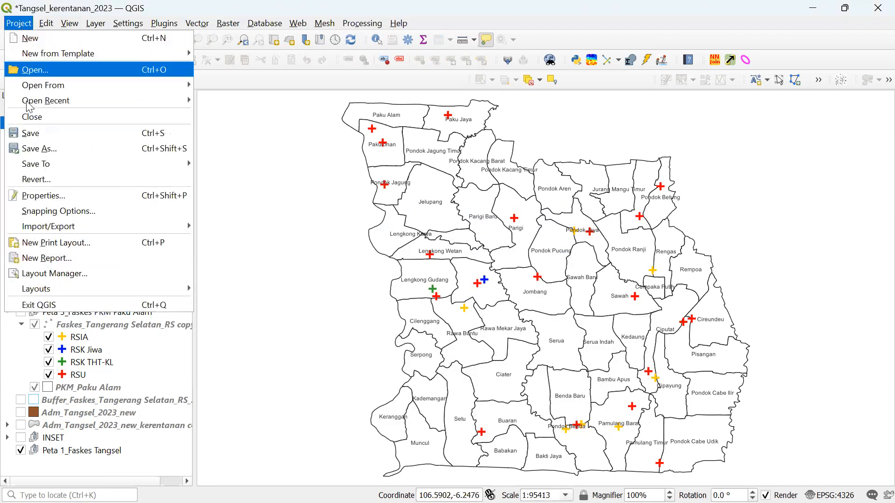
left_click(29, 276)
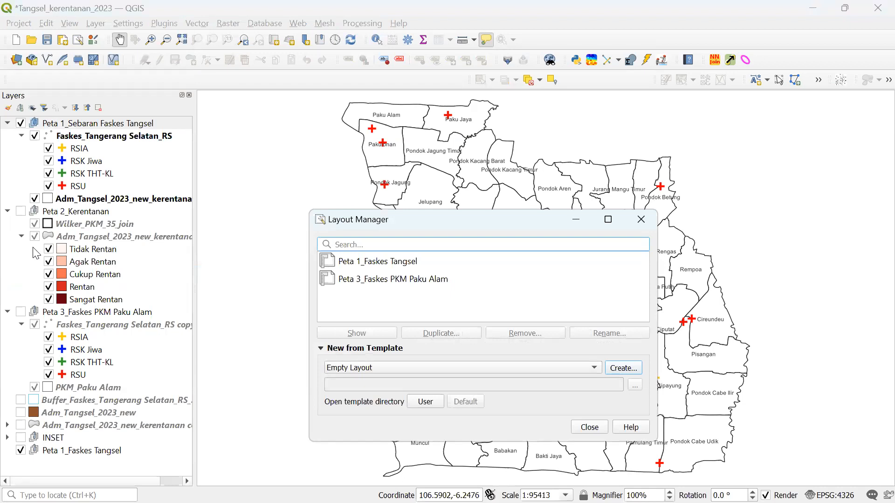
left_click(374, 262)
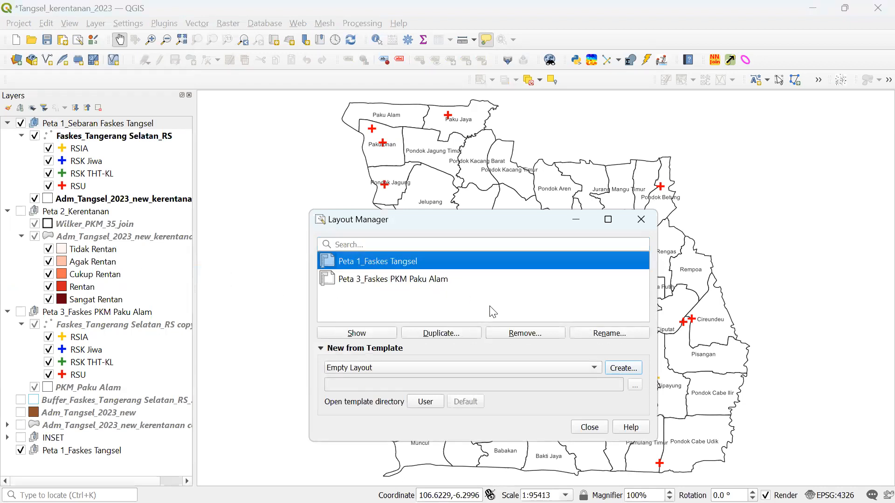
left_click(525, 334)
left_click(523, 355)
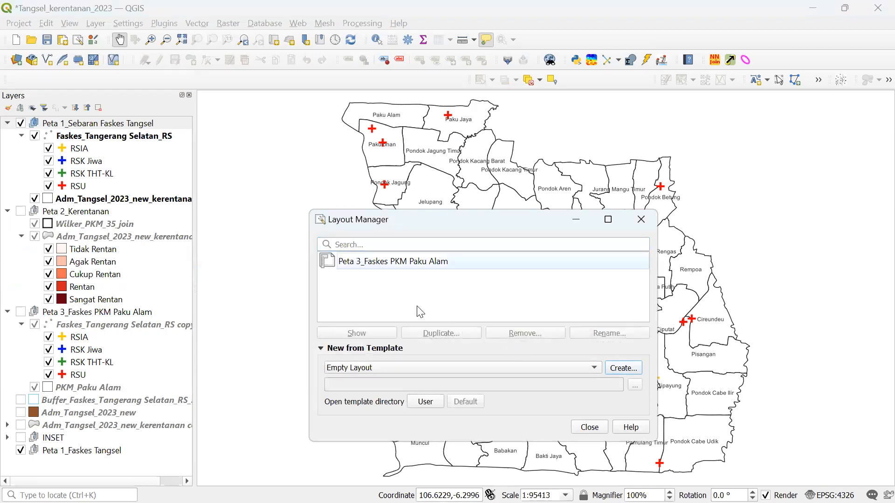
- Create a new empty print layout titled "Peta 1_Faskes Tangsel_RS"
left_click(630, 371)
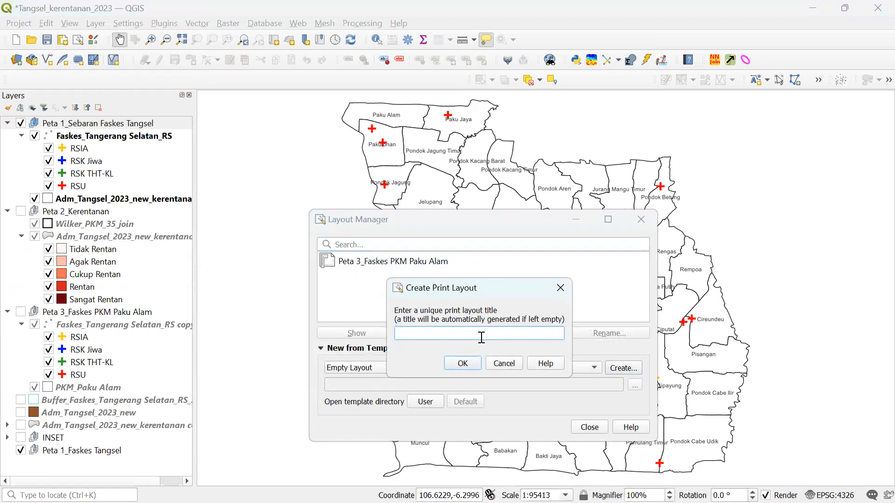
type("Peta 1")
type("_")
type("Fak")
type("kes Tan")
type("g")
type("sel_RS")
left_click(470, 362)
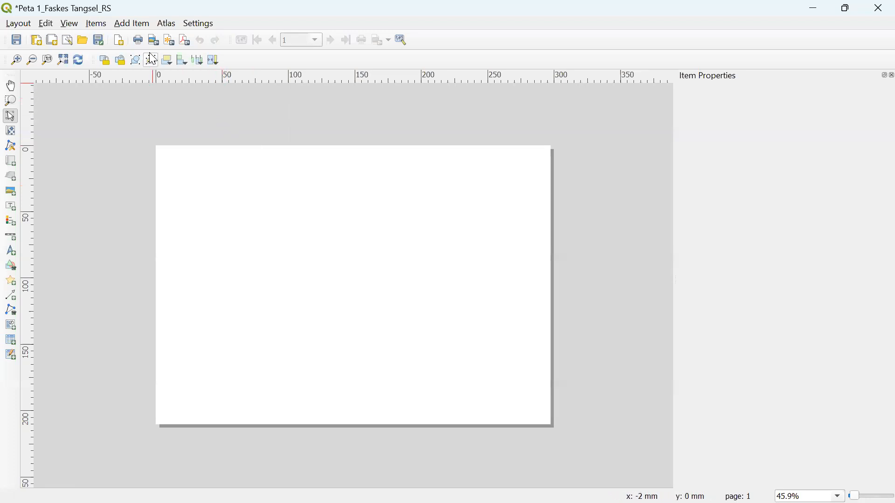
- Add a map item filling the page with margins of about 7 mm, and set its scale to 700000
left_click(132, 23)
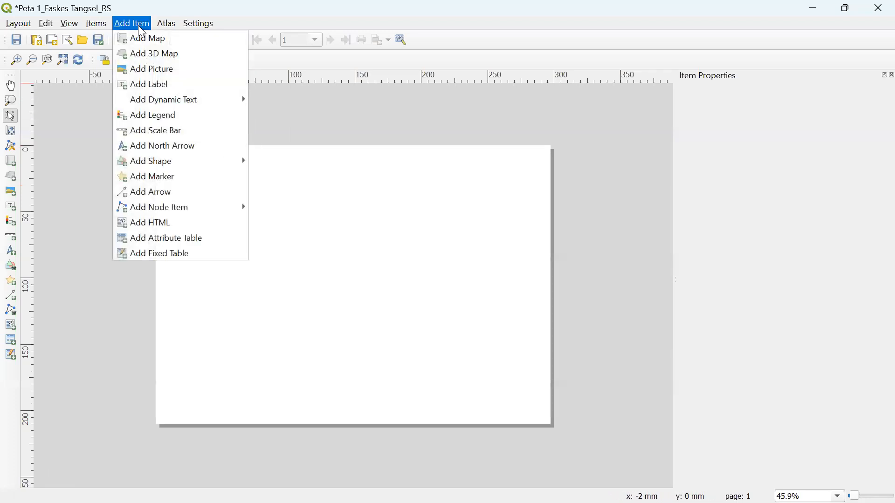
left_click(142, 37)
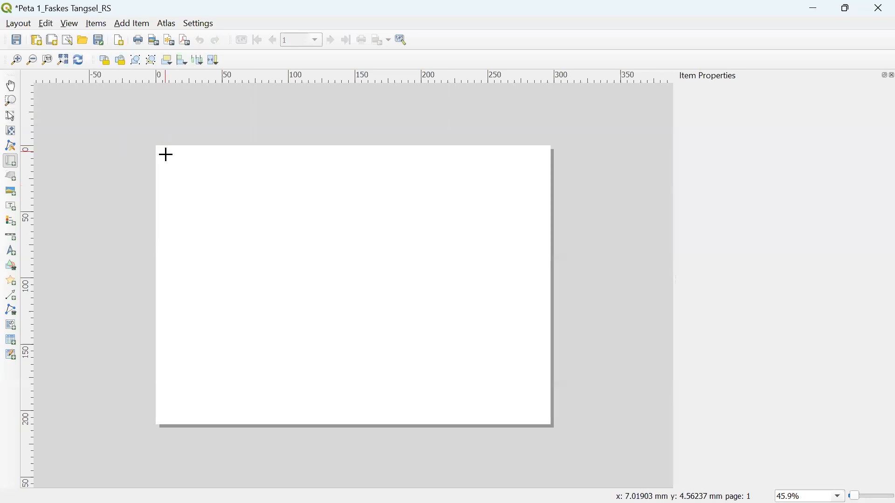
left_click_drag(167, 155, 541, 414)
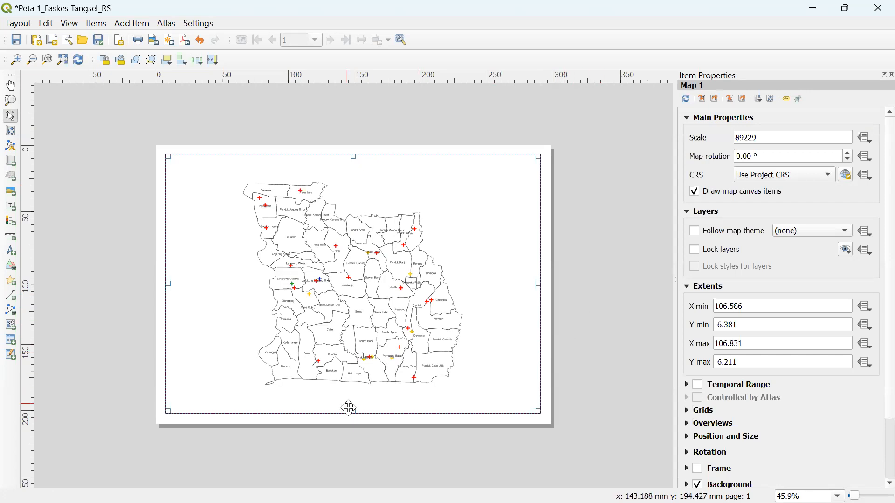
left_click_drag(354, 412, 351, 413)
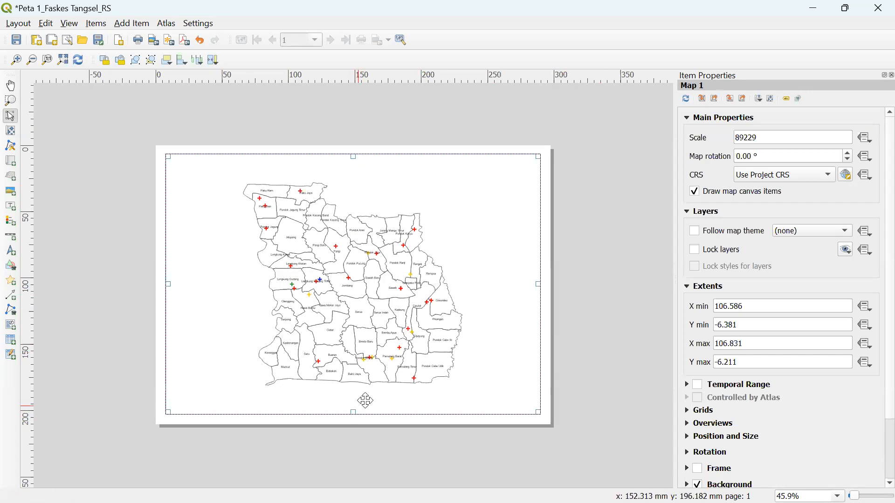
double_click(774, 138)
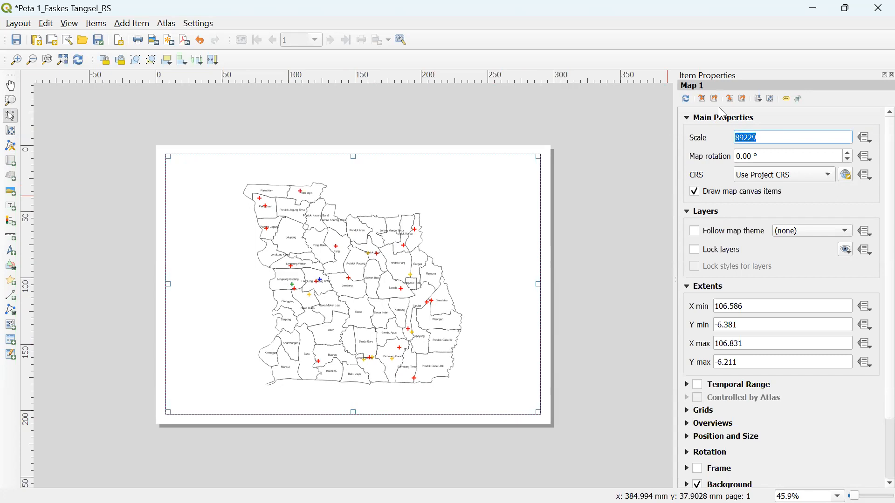
type("700000")
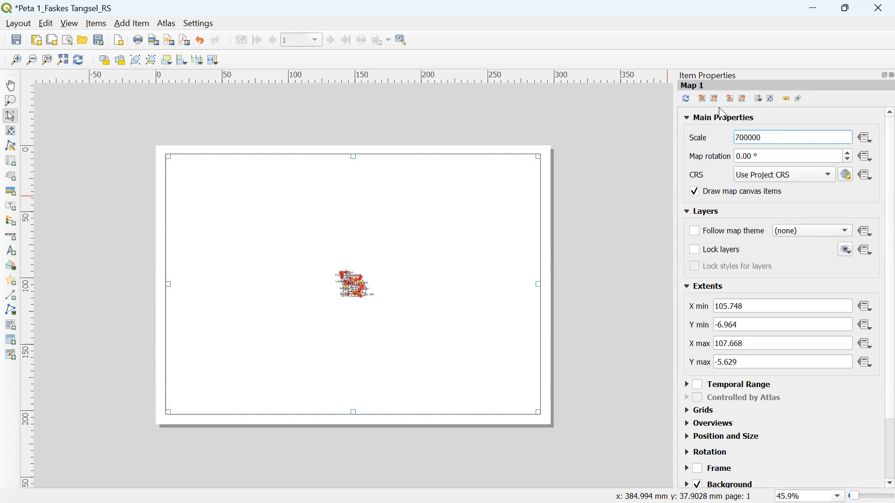
- Set the map scale to 70000 and extend the lower edge of the map frame slightly
key("BackSpace")
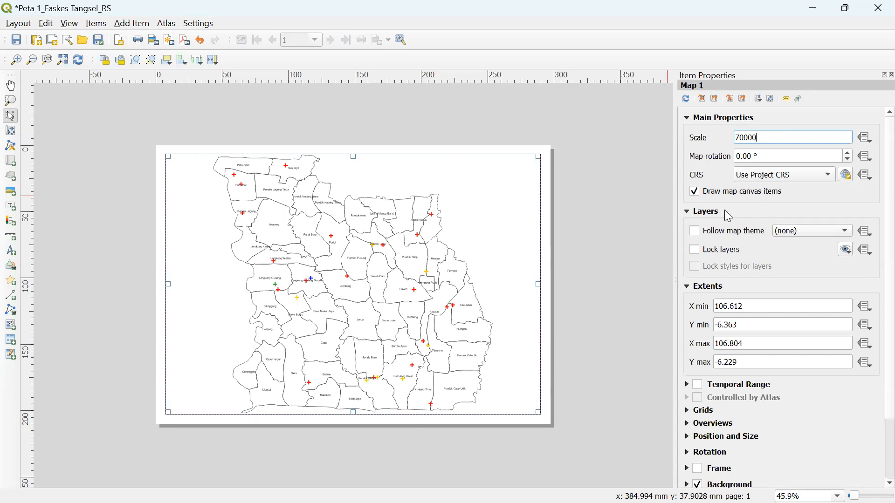
left_click_drag(792, 138, 665, 142)
type("70000")
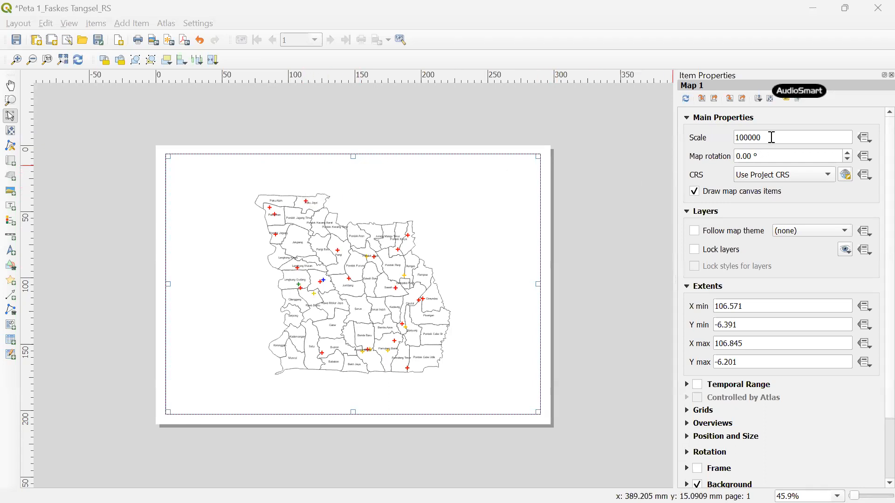
left_click_drag(779, 137, 670, 135)
type("70000")
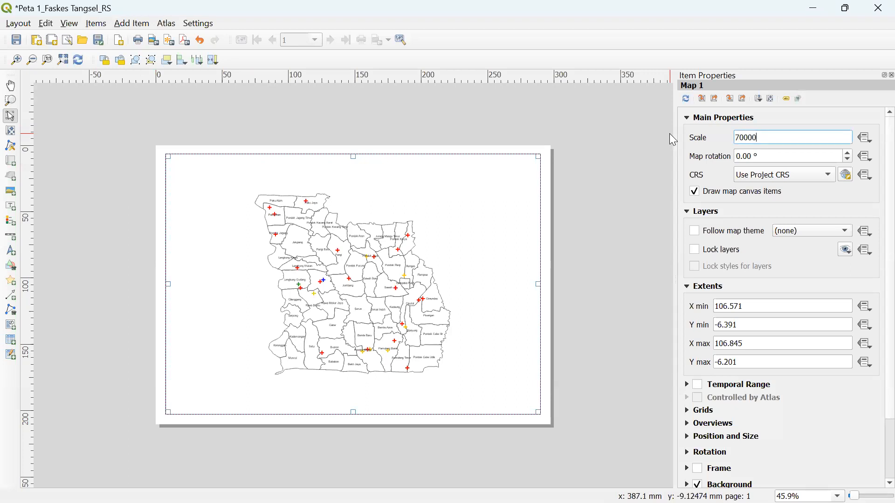
key("Return")
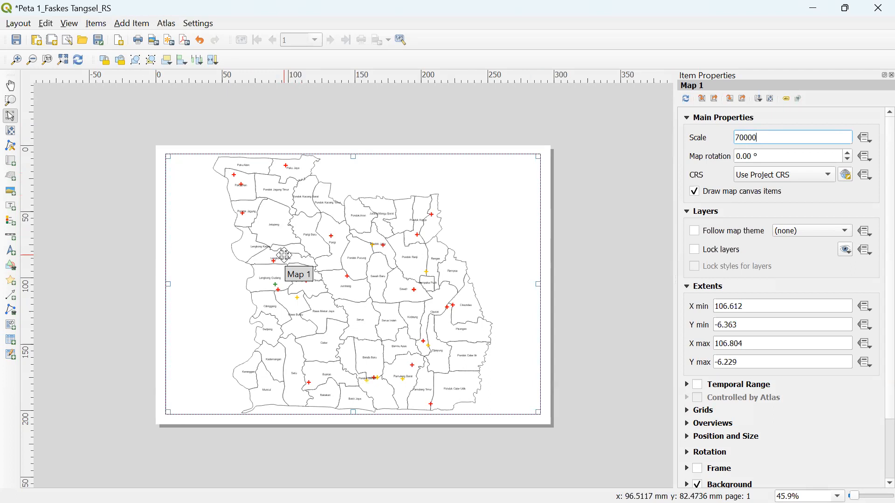
left_click_drag(353, 412, 355, 414)
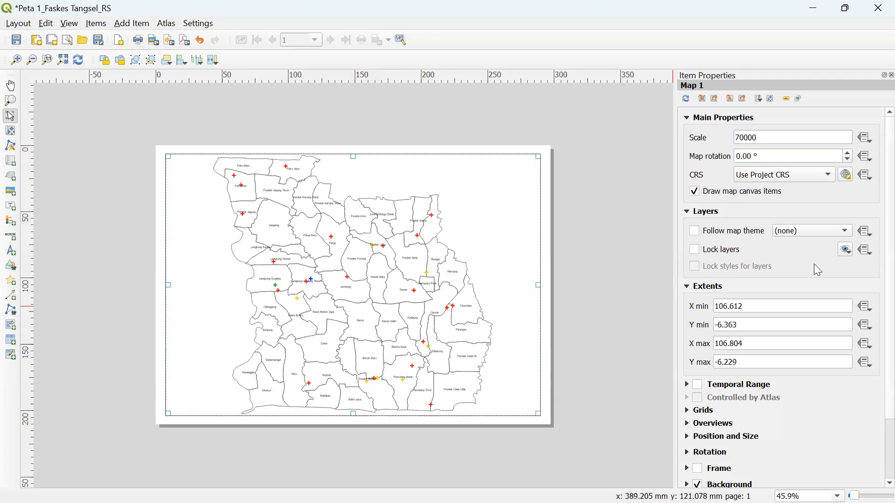
- Add a grid to the map and set its X interval to 0.1 map units
scroll(871, 233, "down", 3)
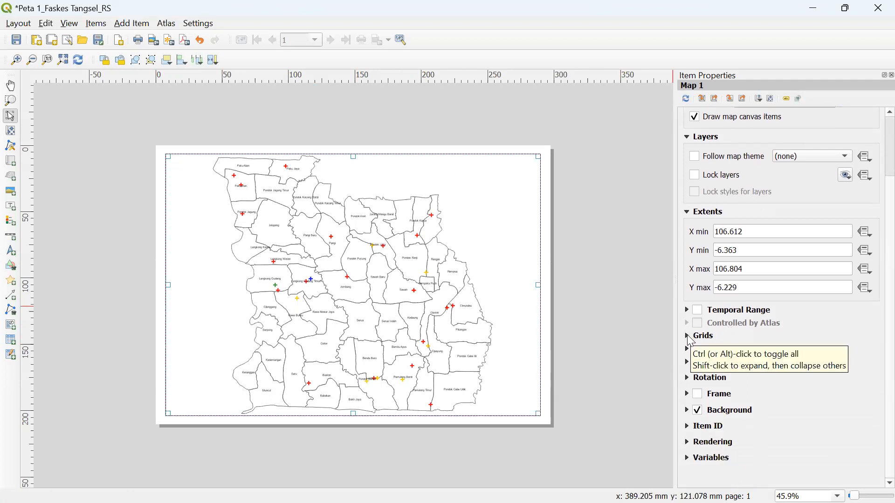
left_click(688, 336)
left_click(706, 354)
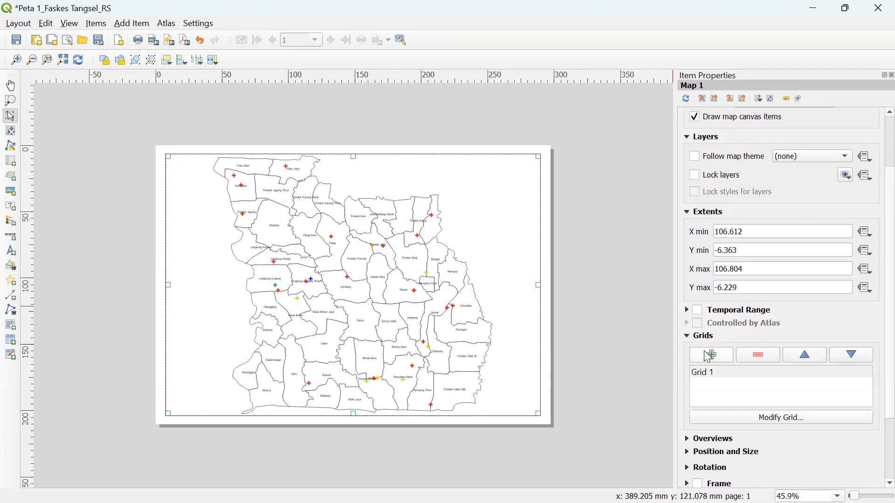
left_click(706, 372)
left_click(712, 419)
left_click_drag(762, 191, 599, 177)
type("0.1")
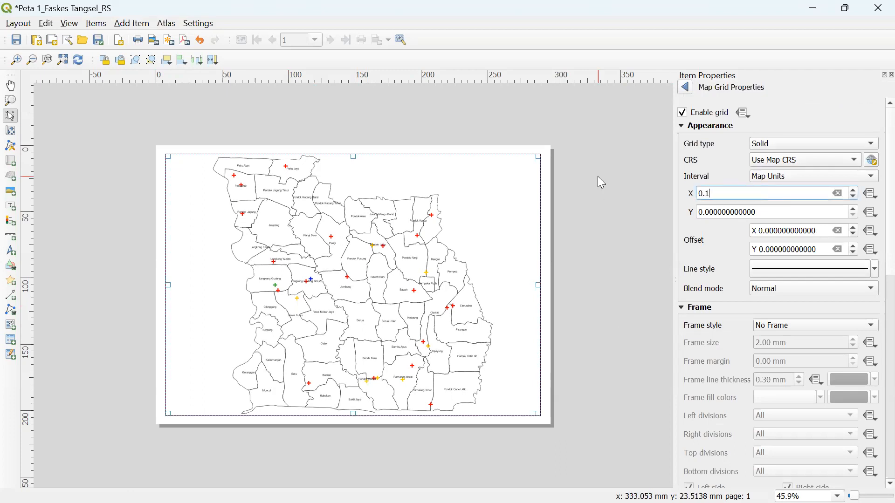
- Try an X interval of 0.05 for the grid and return it to 0.1
left_click(708, 213)
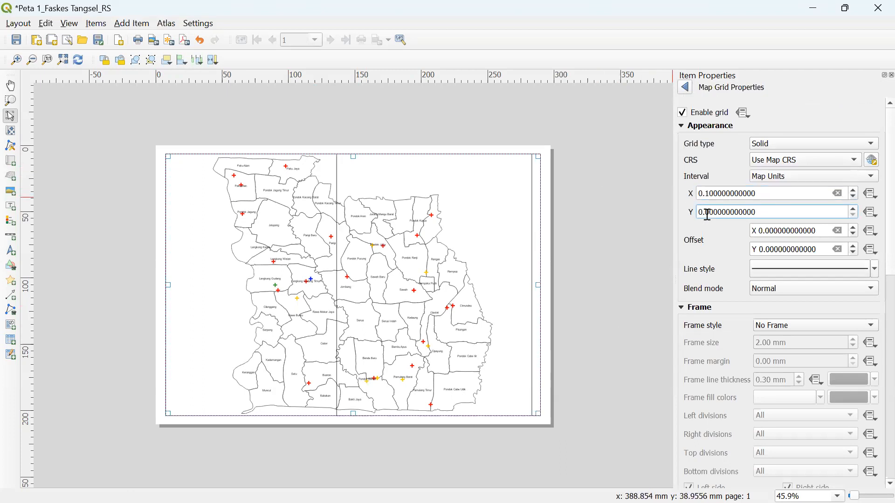
left_click_drag(781, 209, 668, 211)
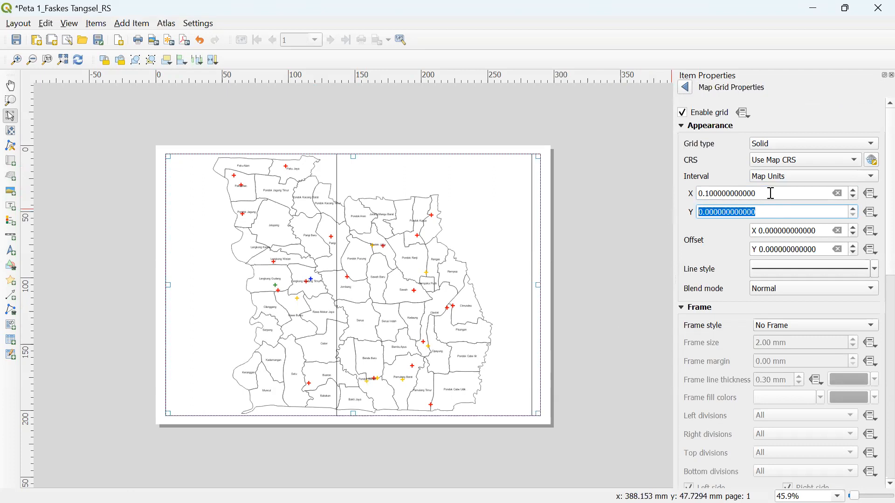
left_click_drag(771, 193, 609, 183)
type("0.05")
left_click(727, 214)
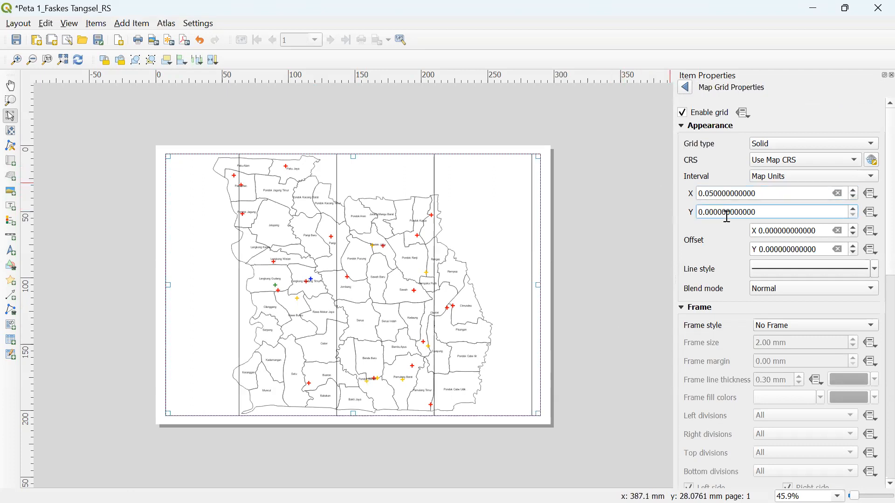
left_click_drag(773, 195, 631, 193)
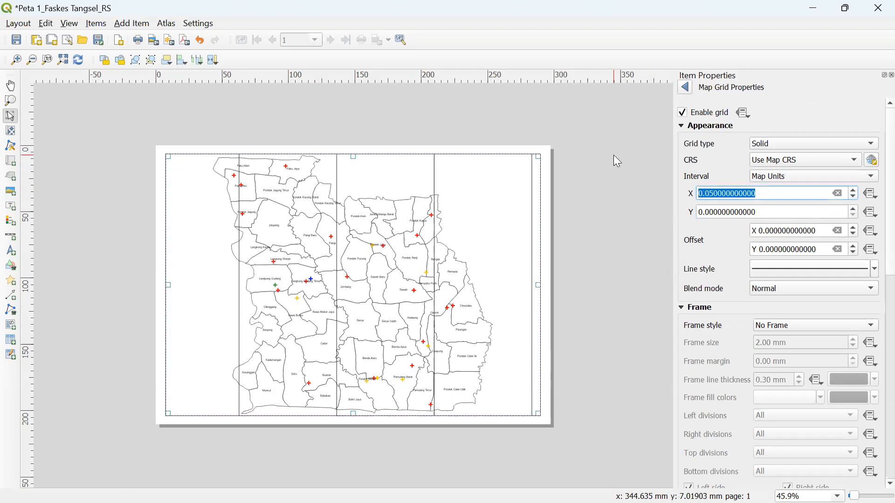
type("0")
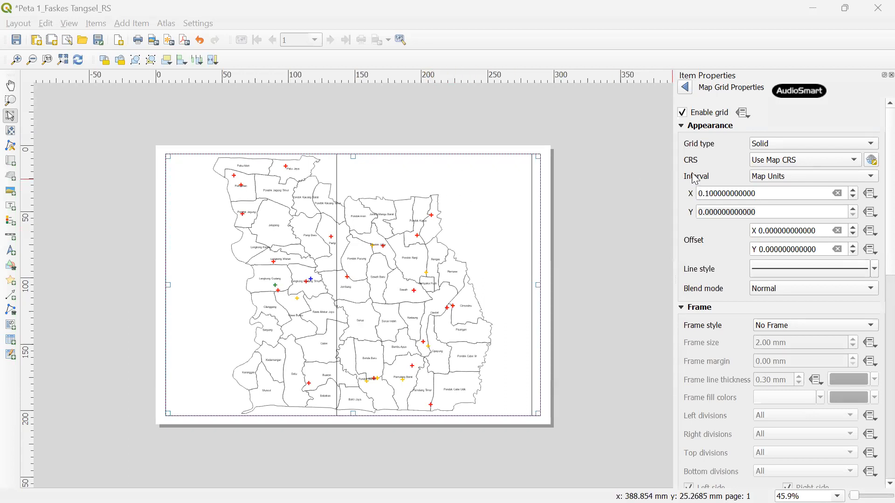
- Reopen the map grid's properties and set its Y interval to 0.1 map units
left_click(685, 88)
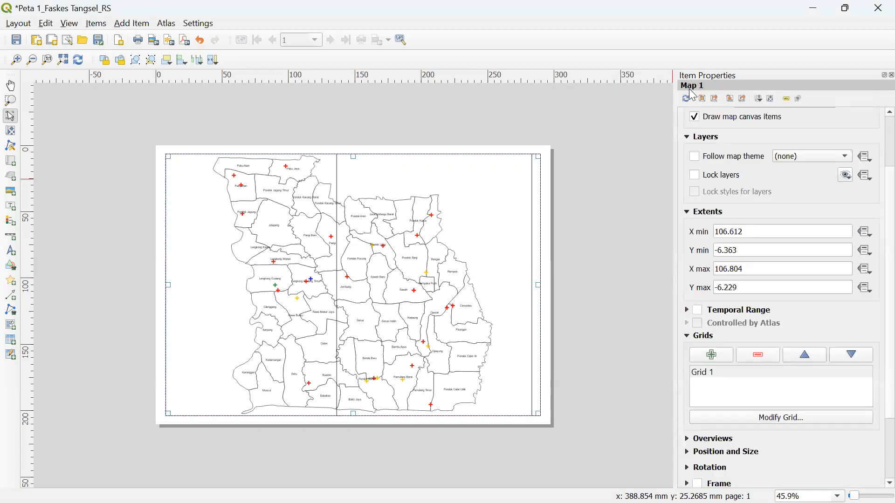
left_click(706, 371)
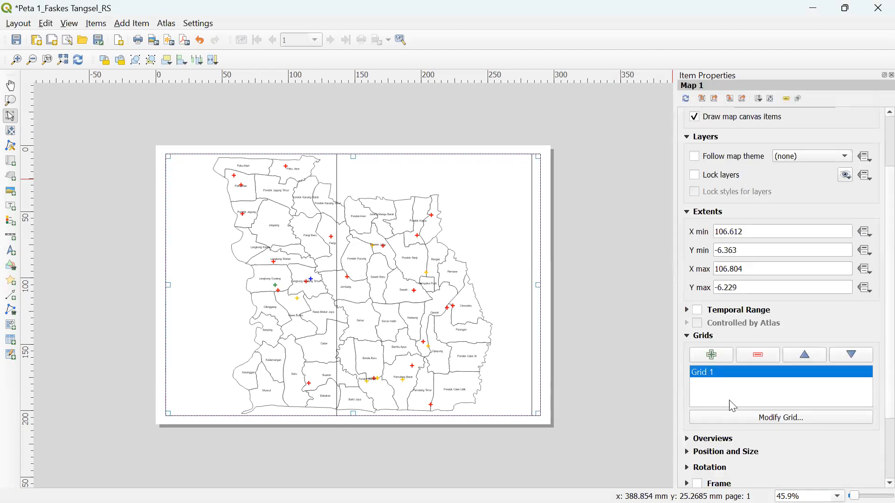
left_click(734, 418)
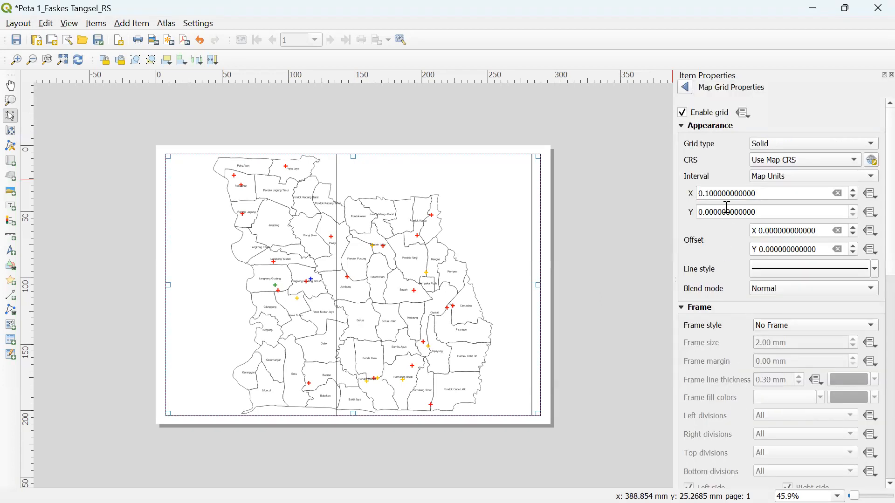
left_click_drag(704, 212, 709, 212)
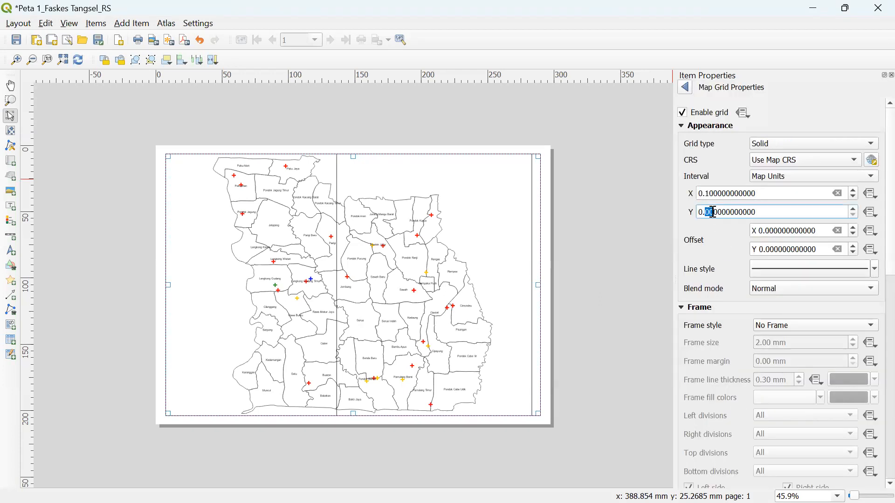
type("1")
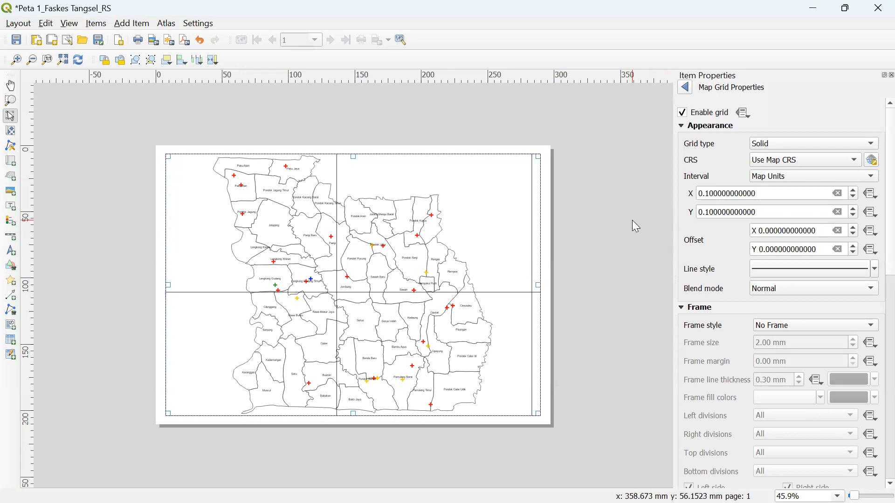
left_click(632, 220)
left_click(493, 234)
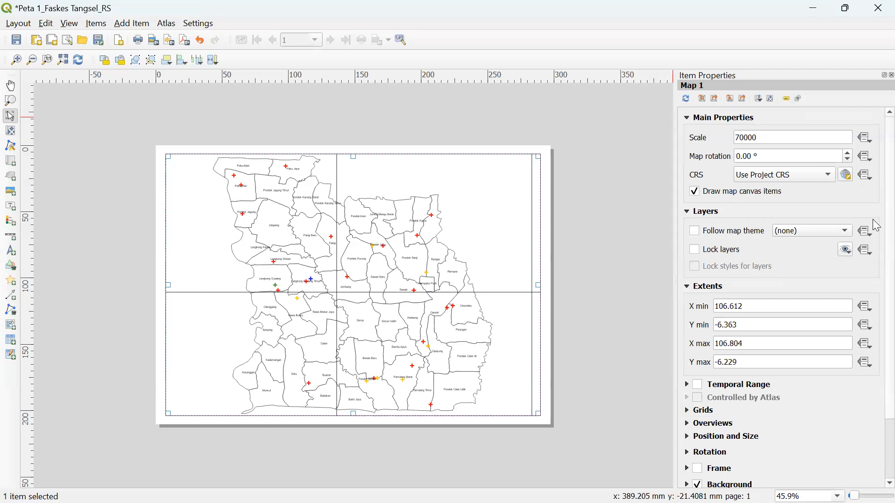
- Set both the X and Y intervals of the map's existing grid to 0.05 map units
scroll(872, 233, "down", 3)
scroll(872, 233, "up", 2)
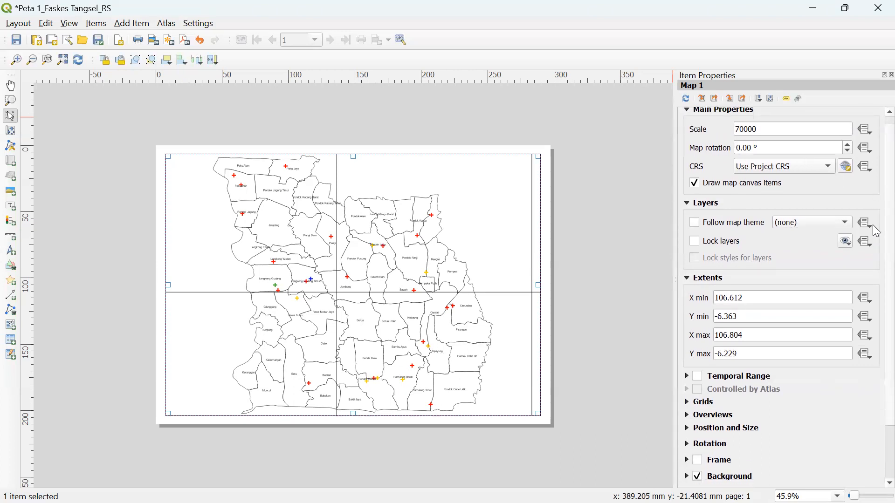
left_click(686, 402)
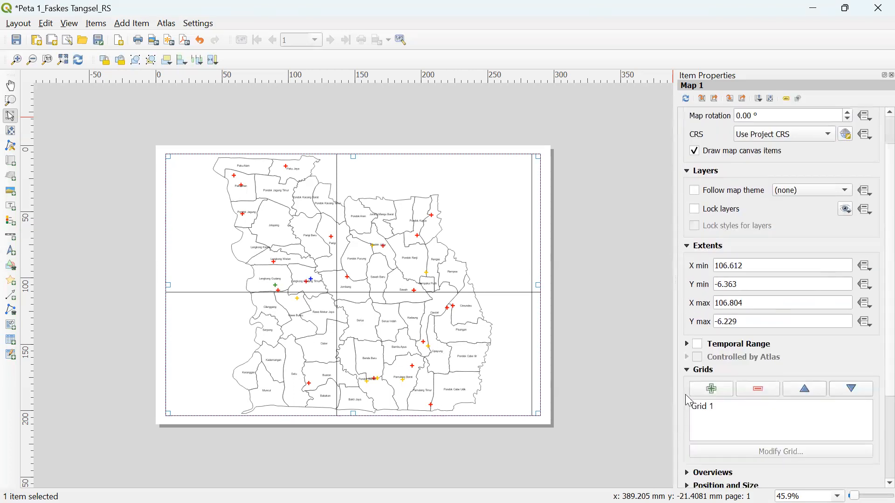
left_click(707, 407)
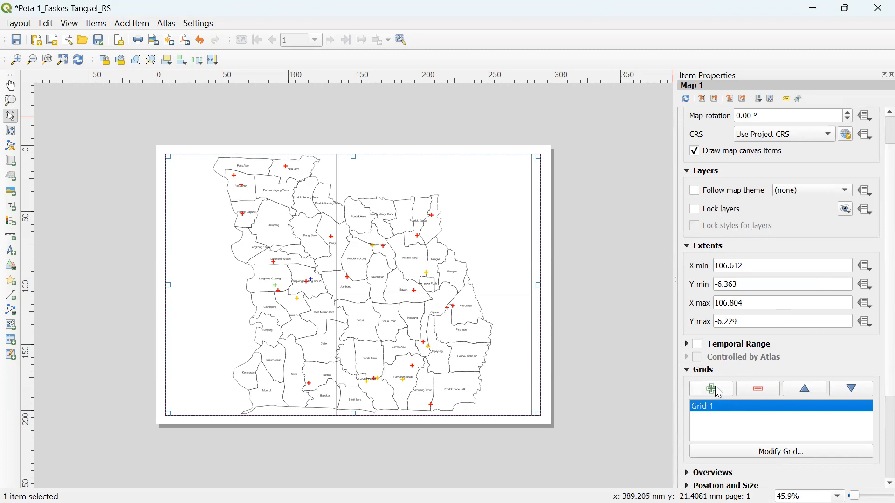
left_click(734, 450)
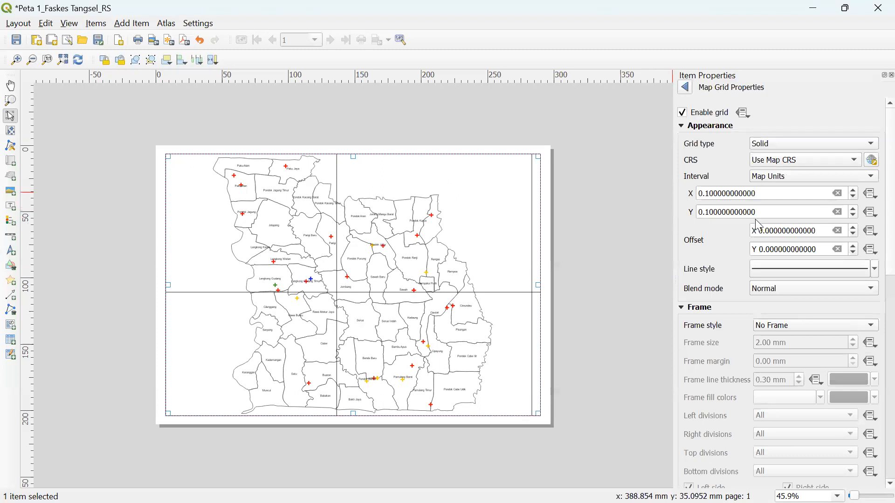
left_click_drag(705, 194, 714, 193)
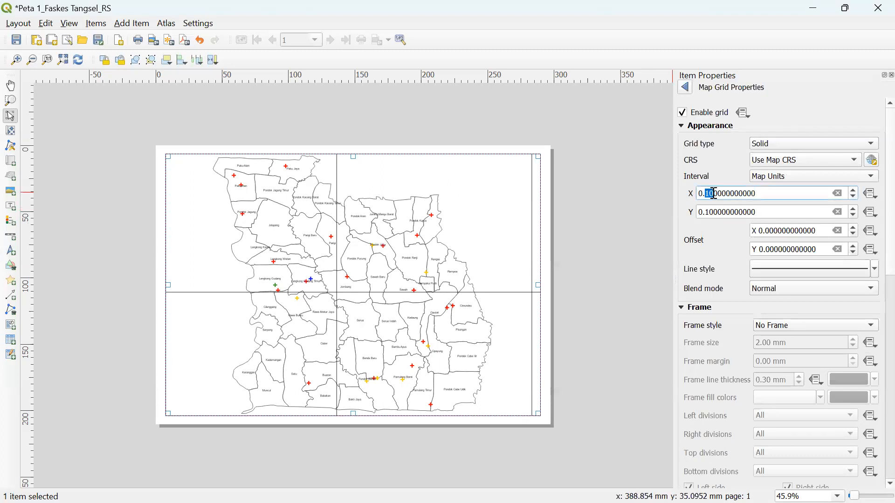
type("05")
left_click(706, 212)
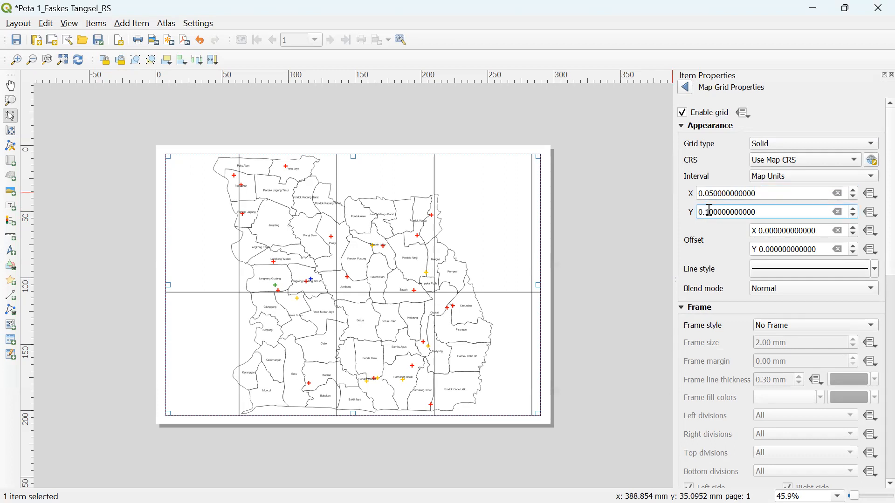
left_click_drag(704, 212, 715, 212)
type("05")
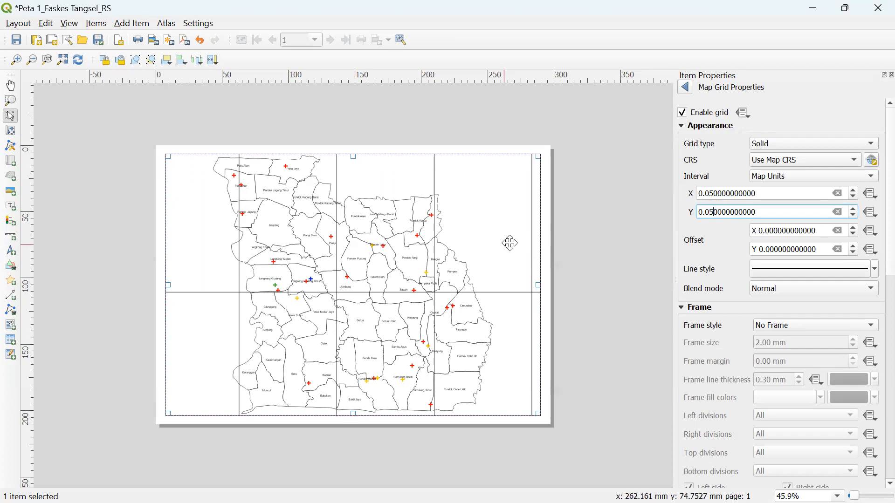
left_click(627, 230)
left_click(493, 235)
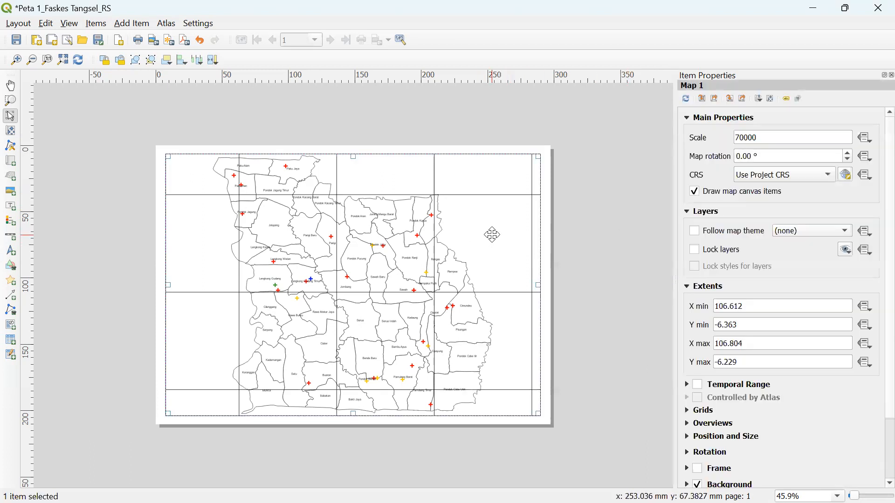
- Change the grid type of the map's existing grid to Frame and annotations only
left_click(690, 412)
left_click(717, 413)
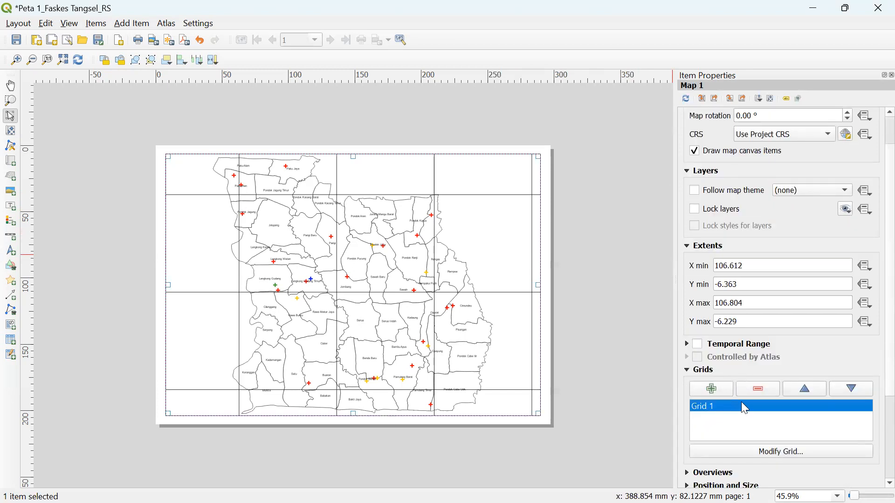
left_click(754, 448)
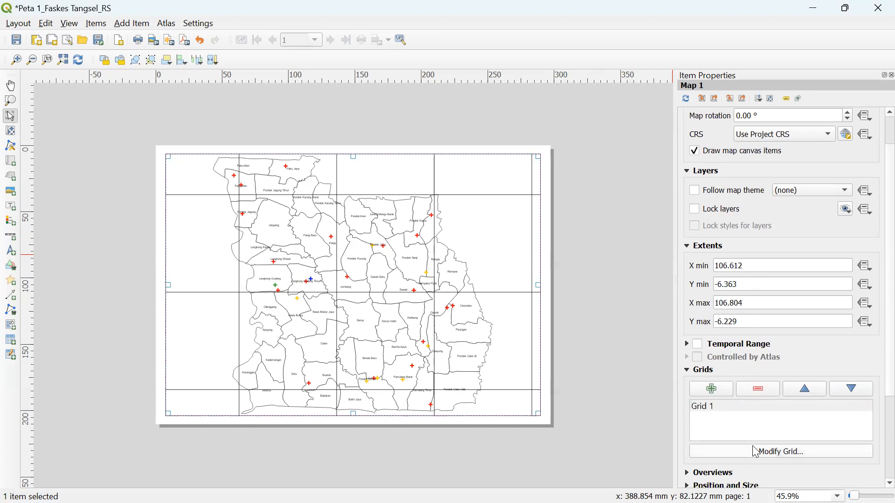
left_click(766, 143)
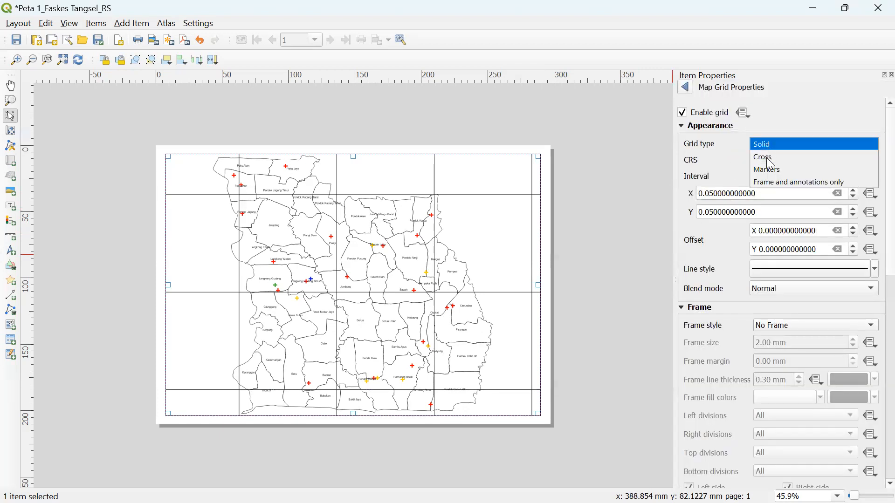
left_click(766, 182)
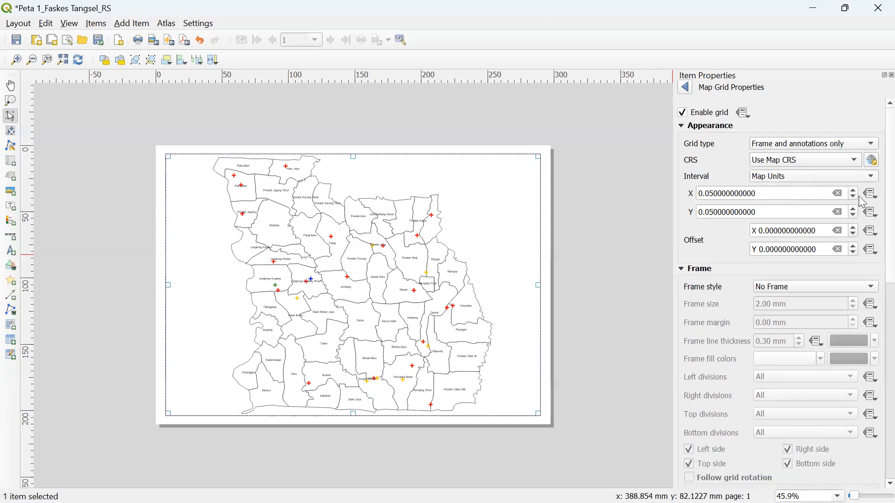
- Enable coordinate drawing for the grid and set the coordinate format to Decimal with Suffix
scroll(876, 236, "down", 2)
scroll(875, 236, "down", 6)
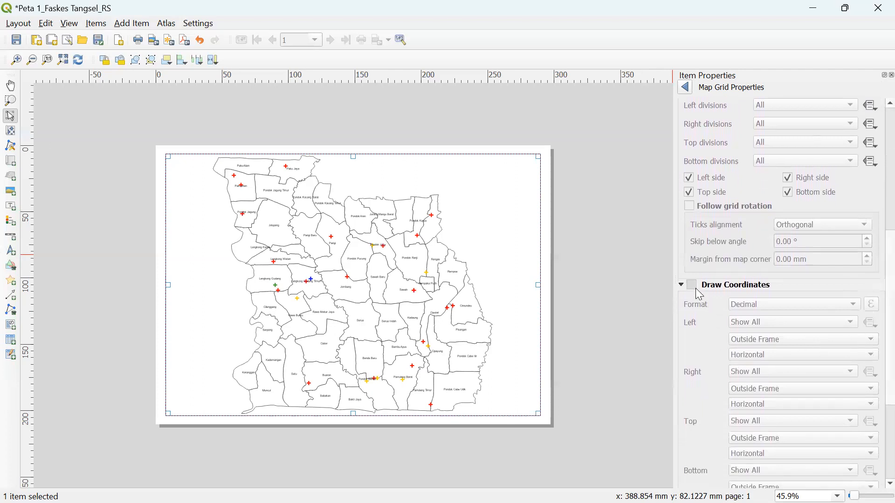
left_click(693, 286)
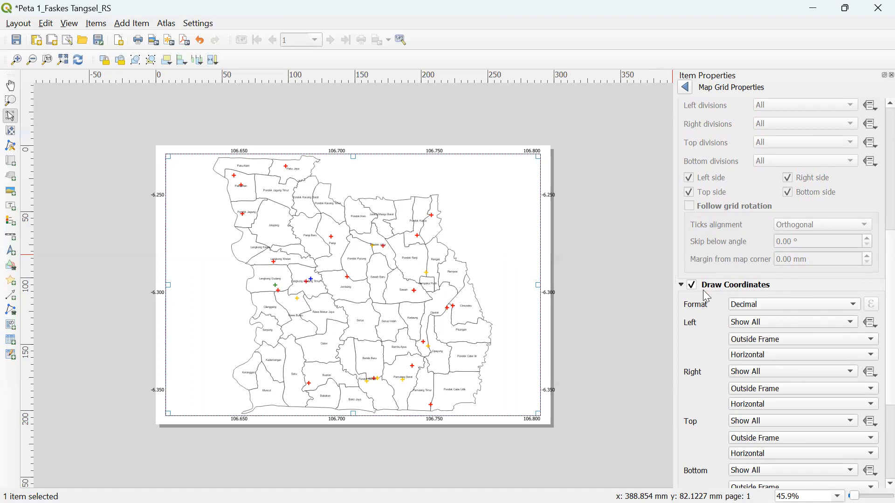
left_click(751, 310)
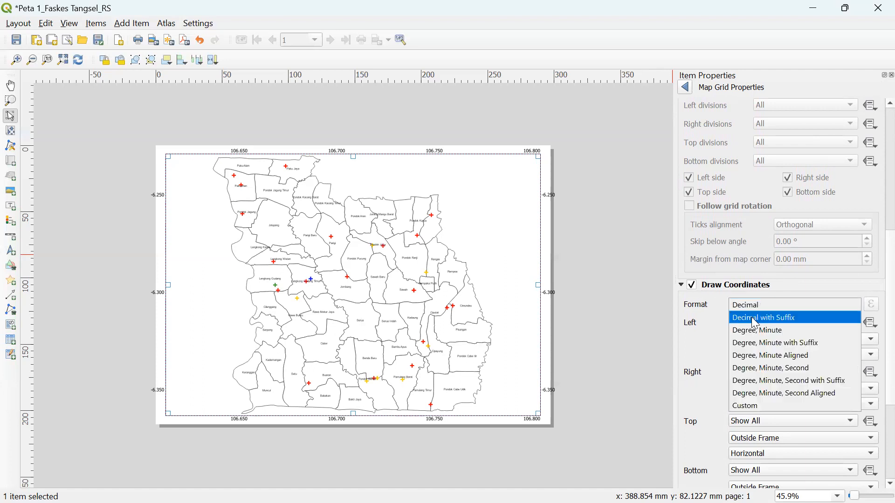
left_click(756, 319)
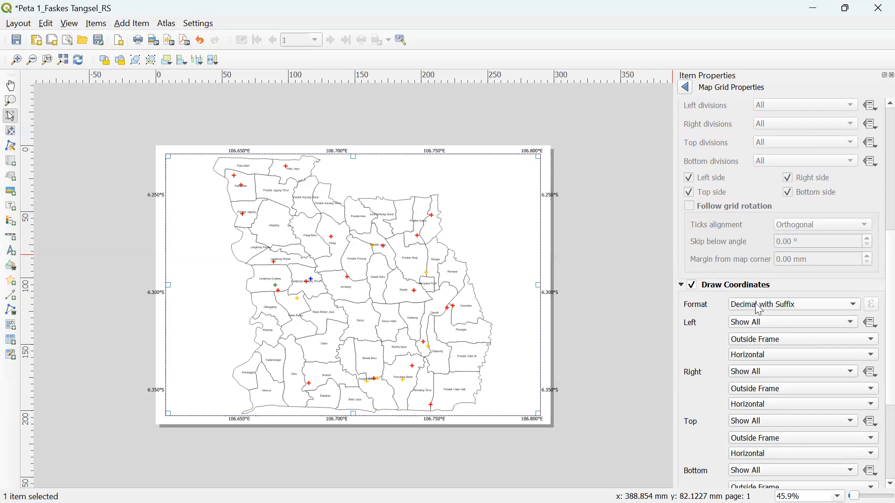
- Set the orientation of the grid's left-side coordinates to Vertical Ascending
scroll(876, 321, "down", 4)
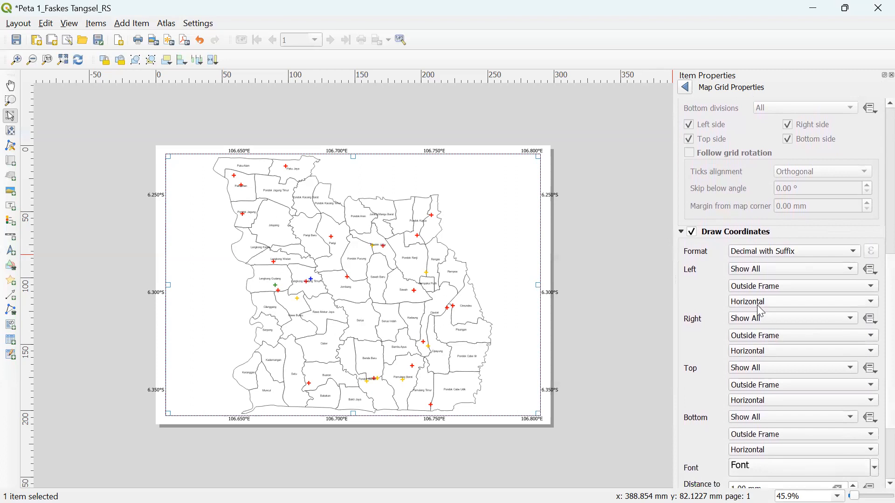
left_click(761, 306)
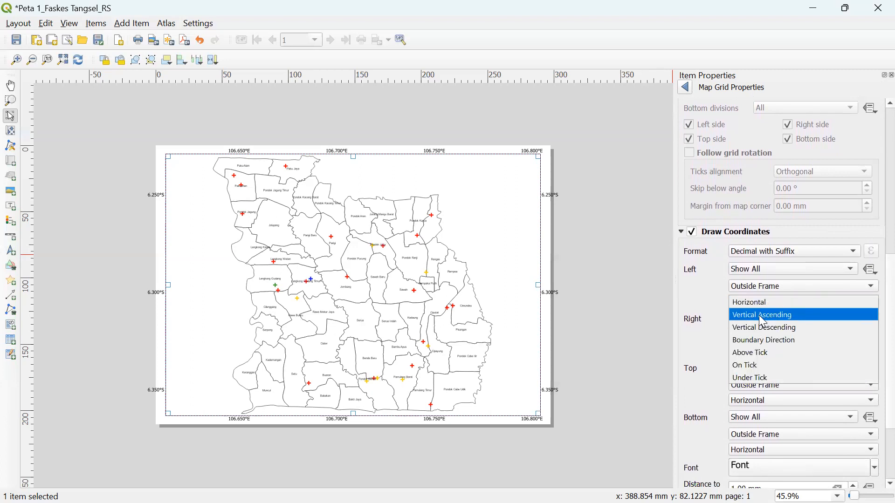
left_click(762, 317)
left_click(762, 303)
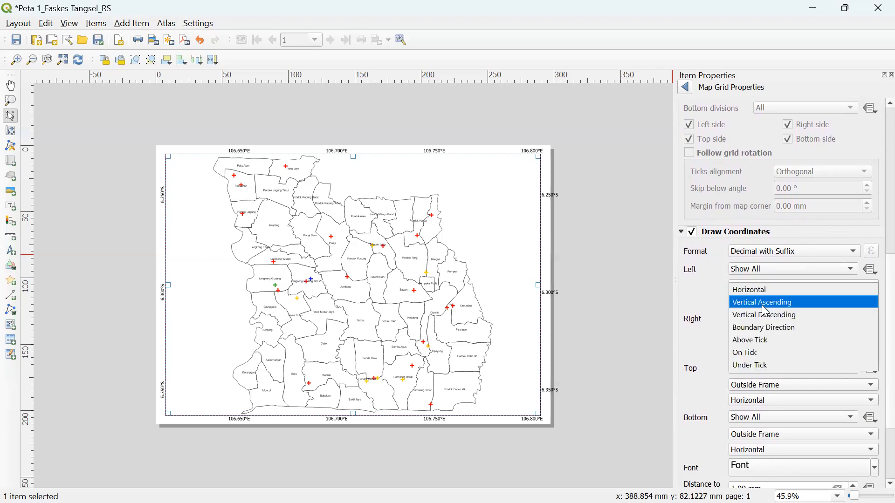
left_click(764, 291)
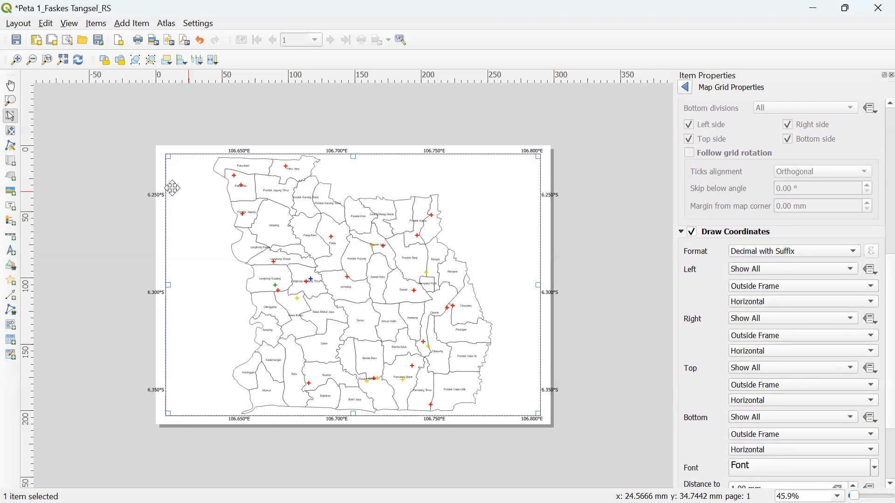
left_click(782, 302)
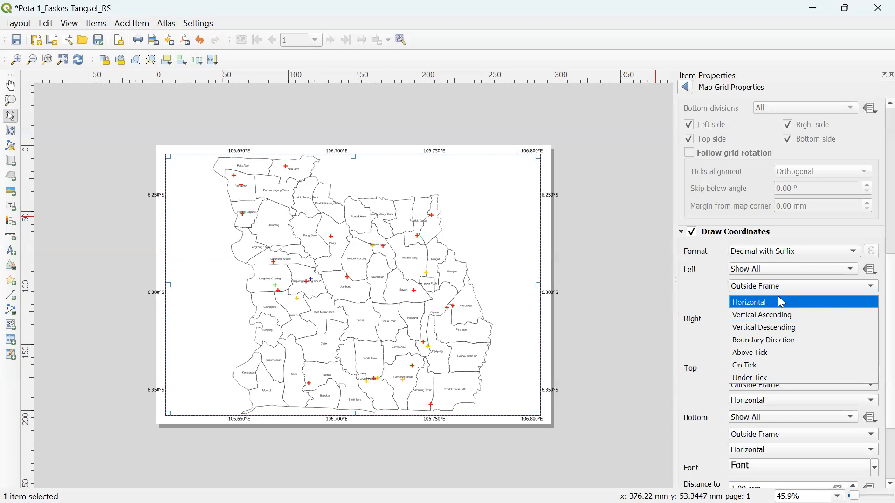
left_click(782, 320)
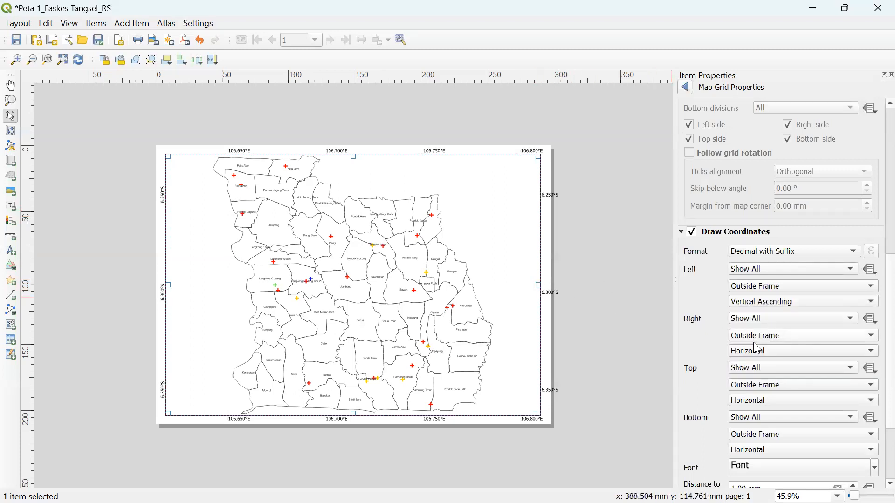
- Set the orientation of the grid's right-side coordinates to Vertical Descending
left_click(762, 354)
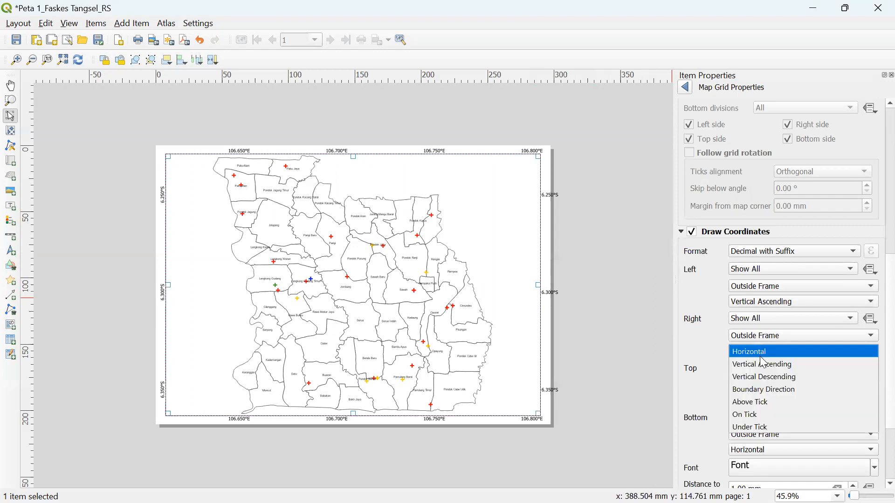
left_click(747, 376)
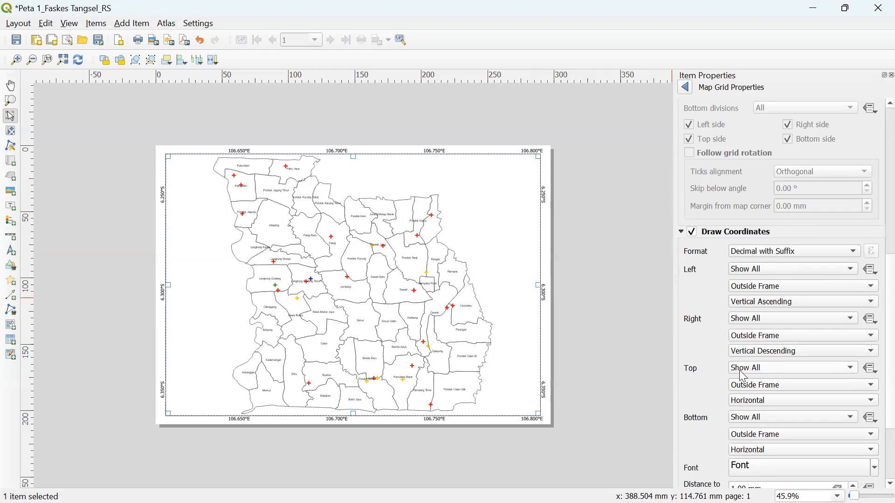
left_click(748, 308)
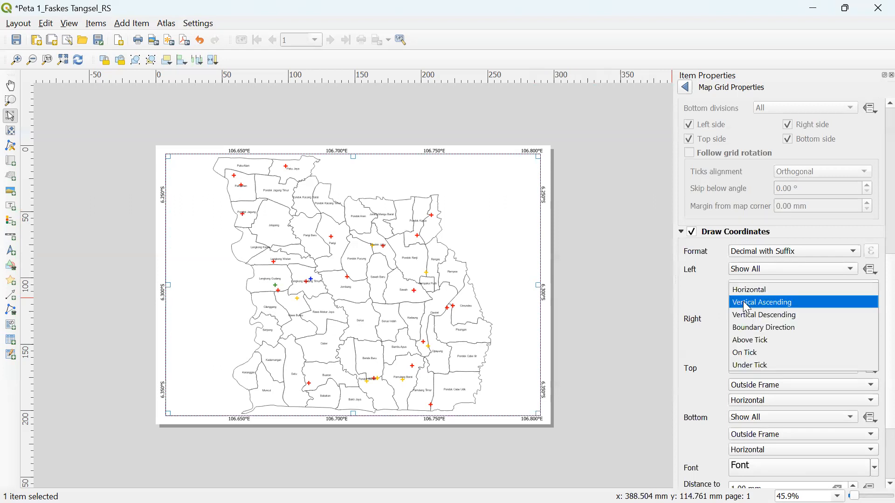
left_click(697, 306)
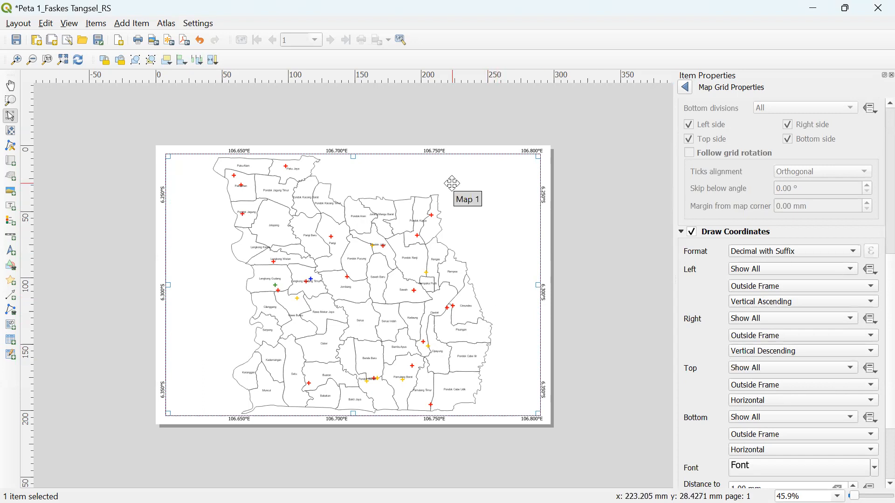
- Return from the grid settings to the Map 1 properties and enable a frame around the map
scroll(876, 336, "down", 2)
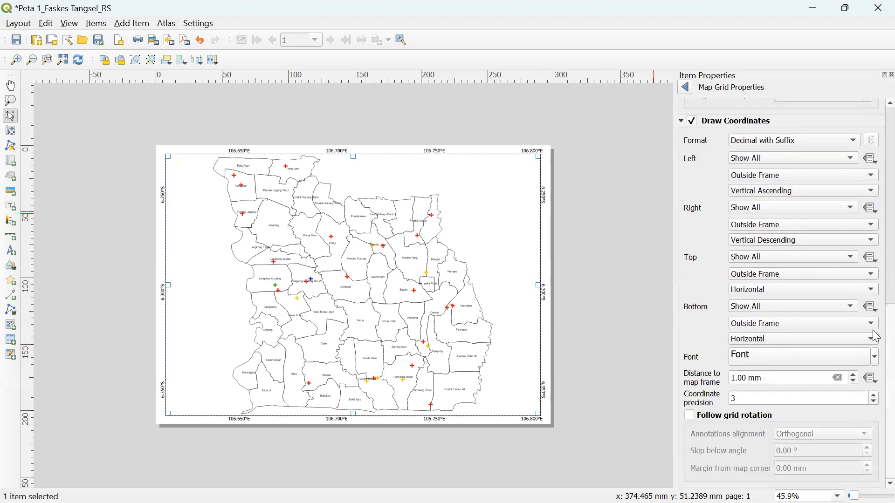
scroll(873, 350, "up", 4)
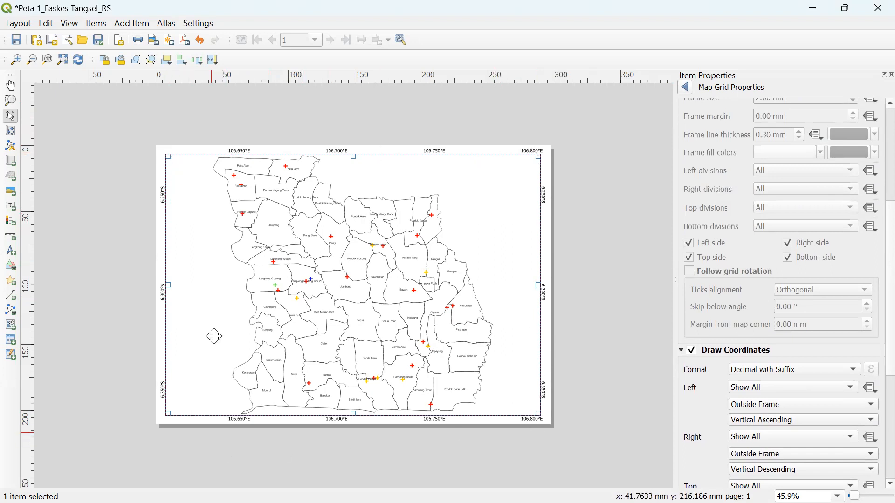
left_click(685, 87)
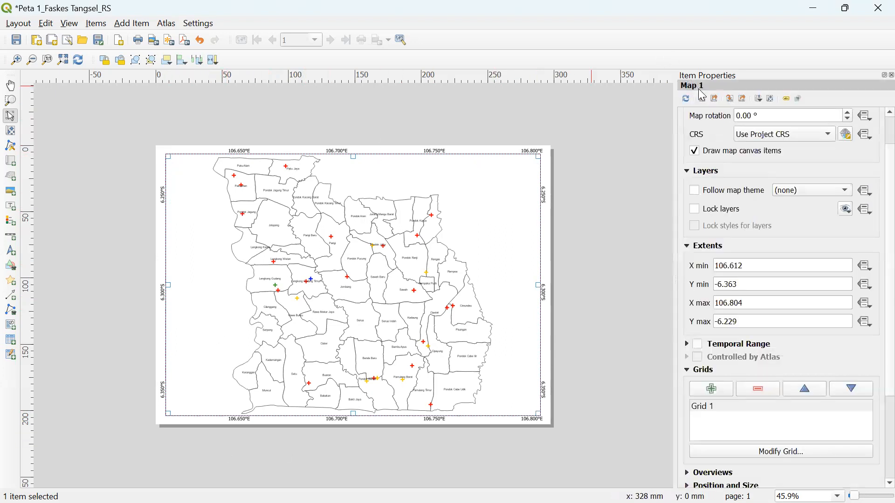
scroll(875, 196, "down", 3)
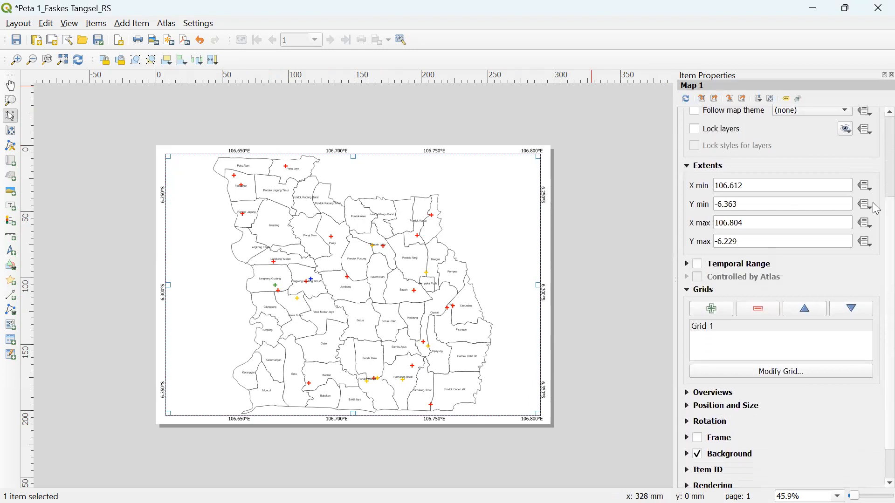
scroll(876, 209, "down", 2)
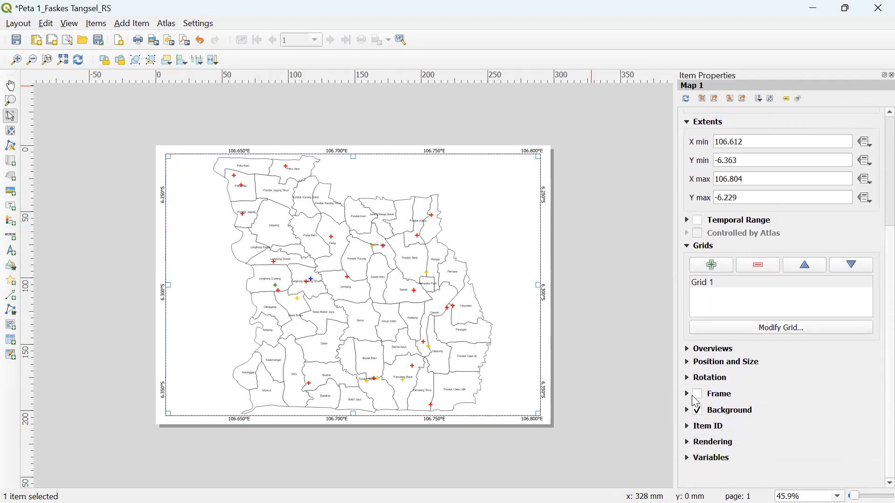
left_click(698, 395)
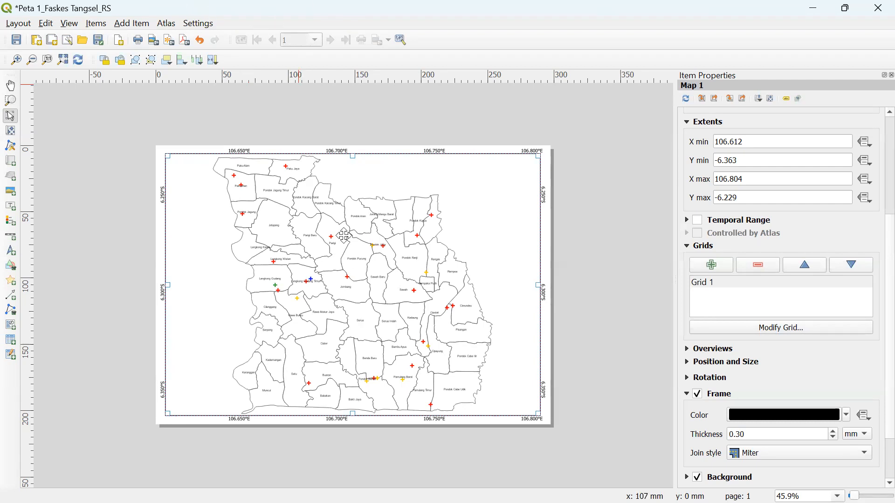
- Switch to PowerPoint, review the "Syarat Peta" slide of map requirements, and return to the Peta 1_Faskes Tangsel_RS layout in QGIS
left_click(208, 487)
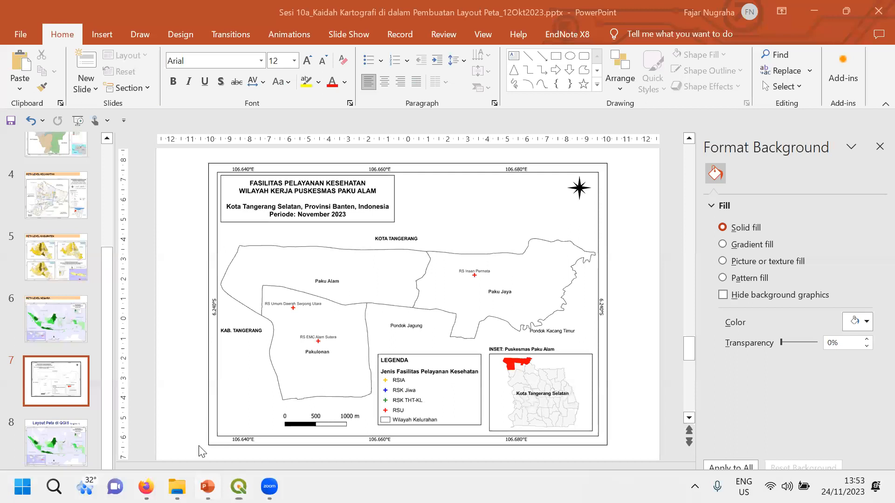
scroll(75, 186, "up", 3)
left_click(75, 231)
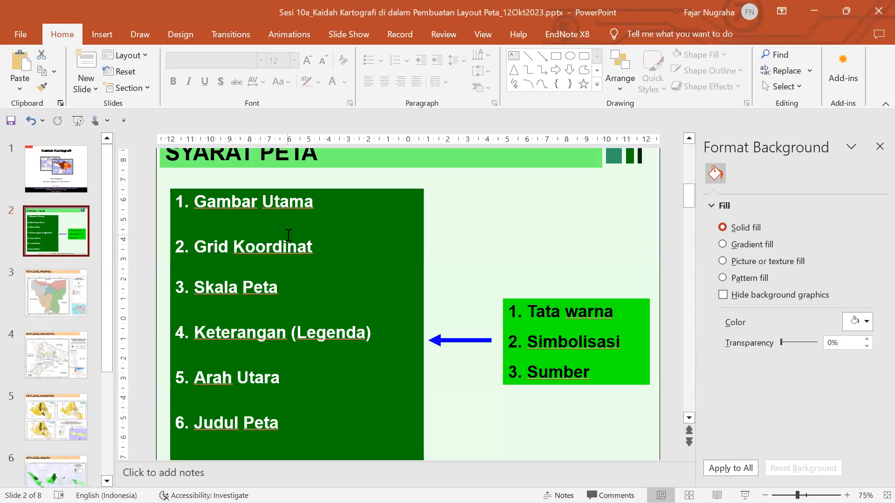
left_click(879, 147)
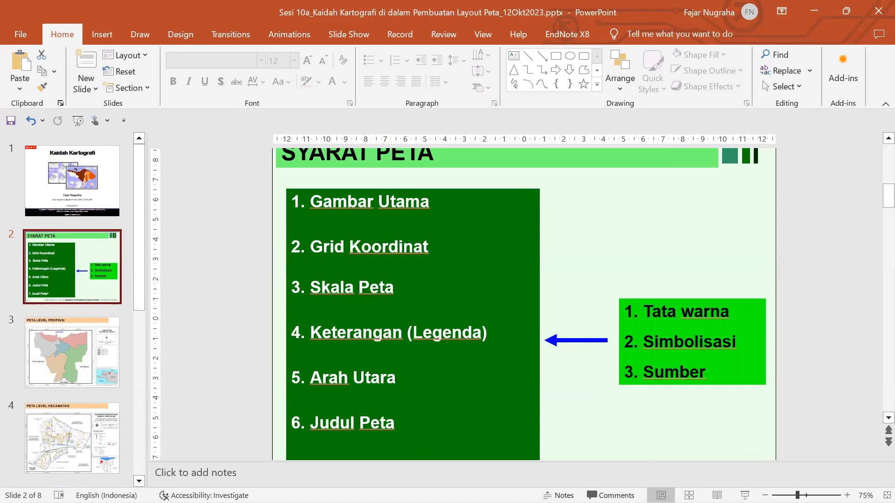
mouse_move(372, 502)
mouse_move(238, 486)
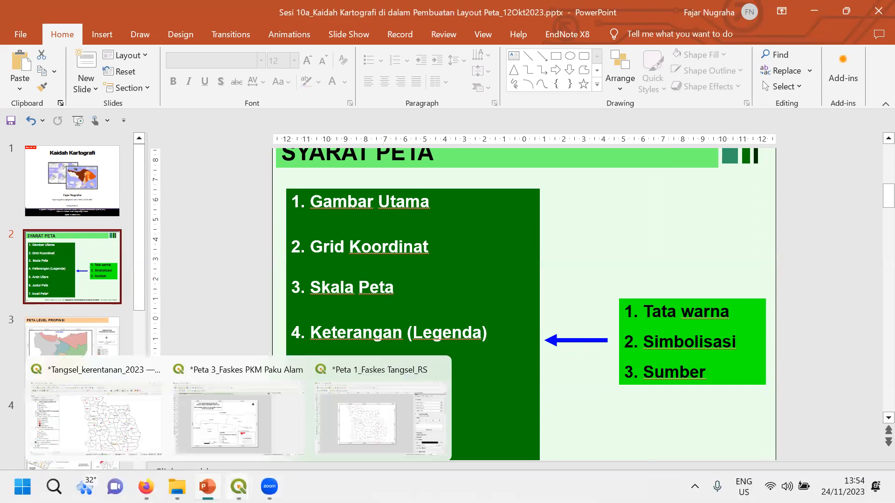
left_click(356, 440)
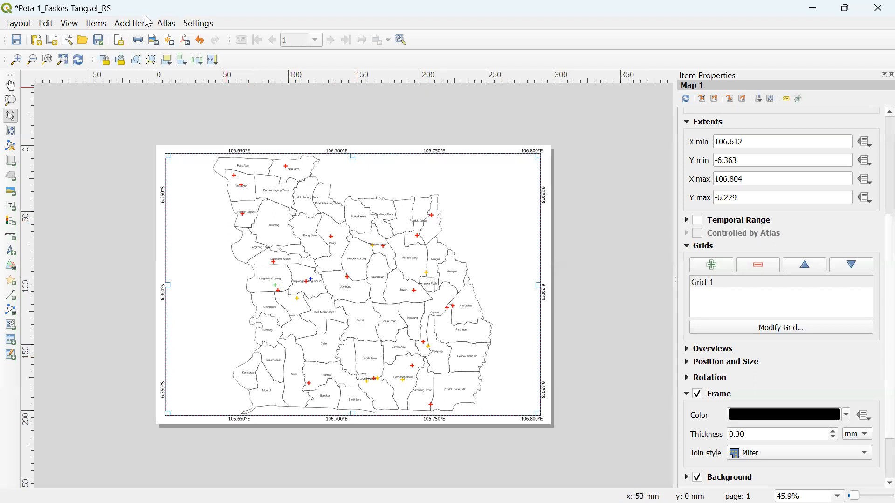
- Add a scale bar for Map 1 in the empty area near the map's upper edge and widen its box
left_click(130, 23)
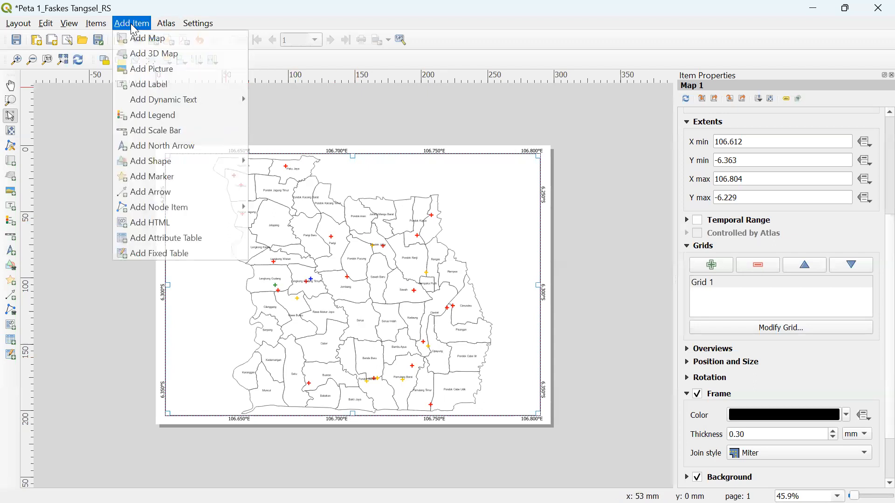
left_click(144, 135)
left_click_drag(382, 161, 495, 174)
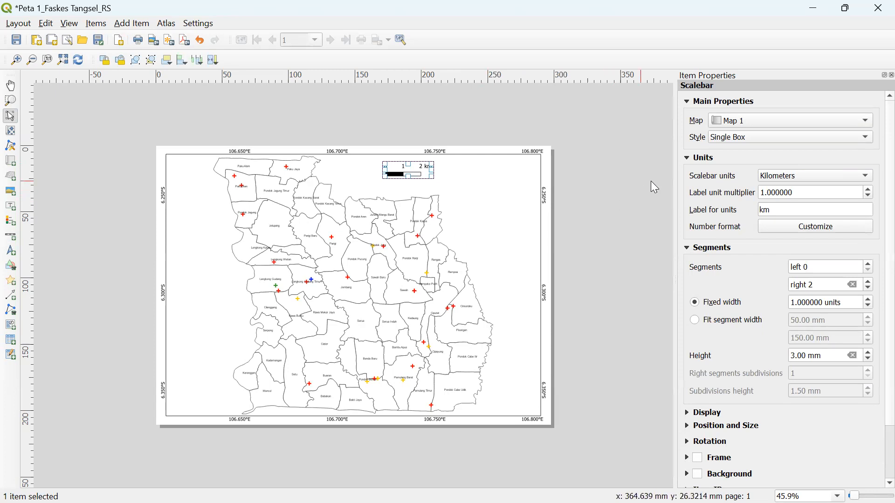
left_click(770, 192)
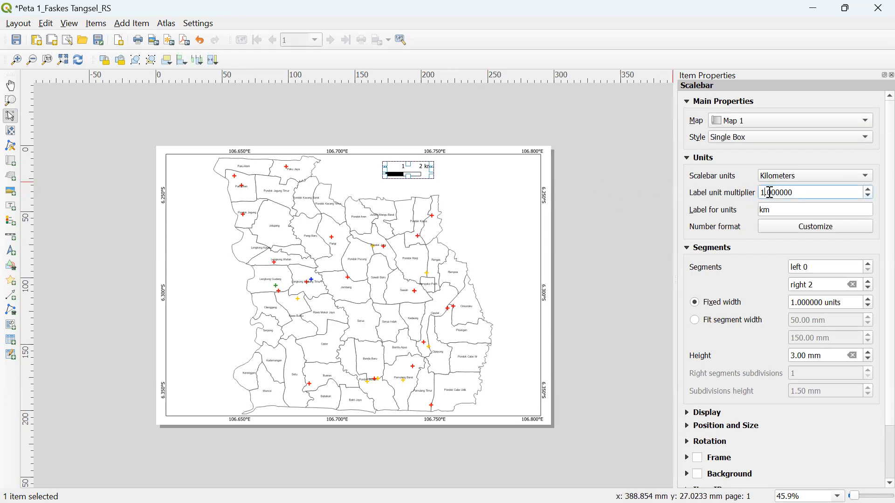
type("0")
key("BackSpace")
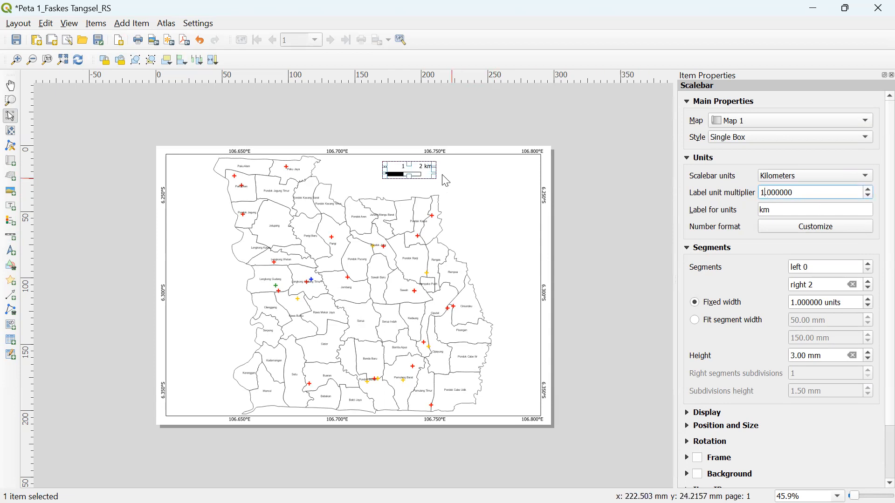
mouse_move(435, 170)
left_mouse_down()
mouse_move(507, 175)
mouse_move(448, 170)
left_mouse_up()
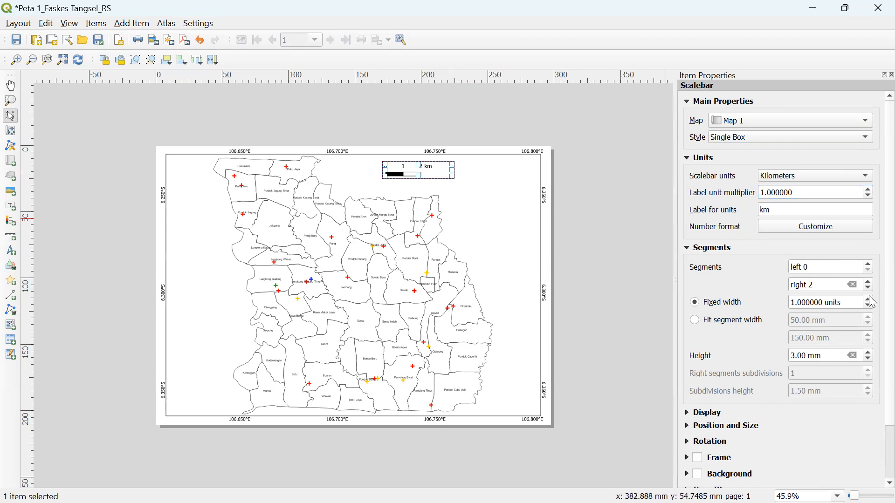
- Give the scale bar 3 right segments and move it to the lower-left corner of the map
left_click(870, 282)
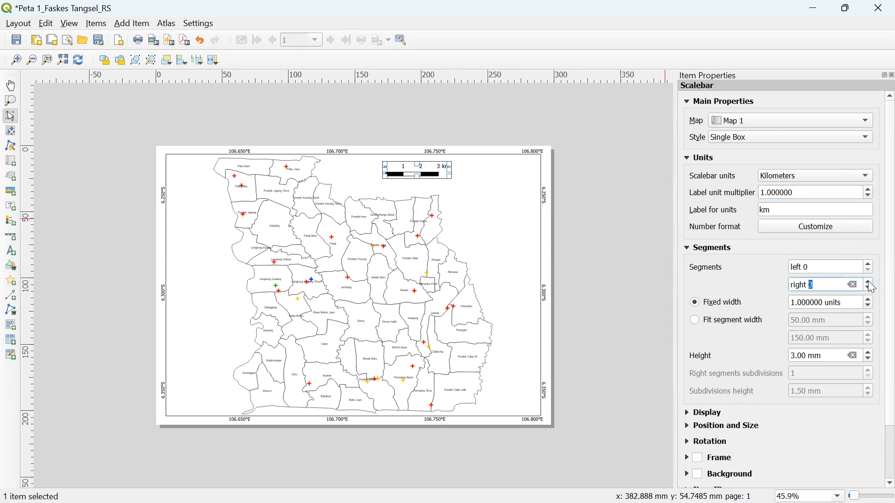
left_click(870, 282)
left_click_drag(401, 176, 212, 399)
left_click(868, 288)
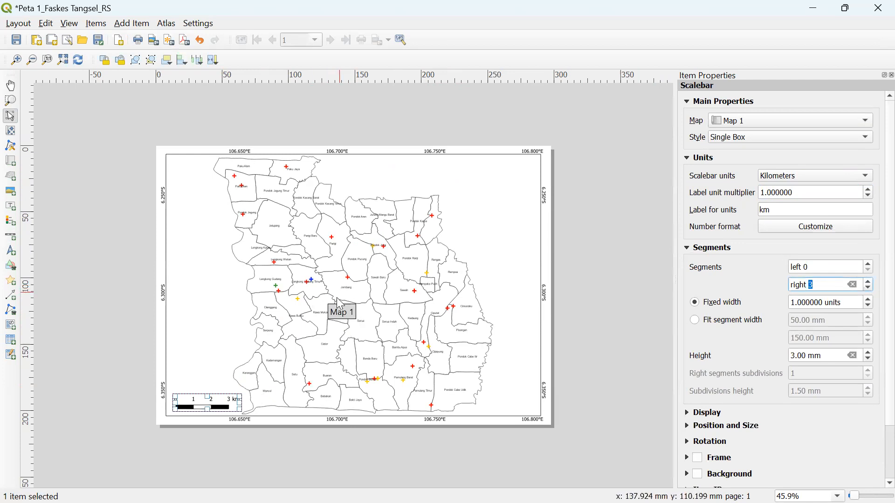
- Add a second scale bar in the empty area west of the districts, above the existing scale bar
left_click(131, 23)
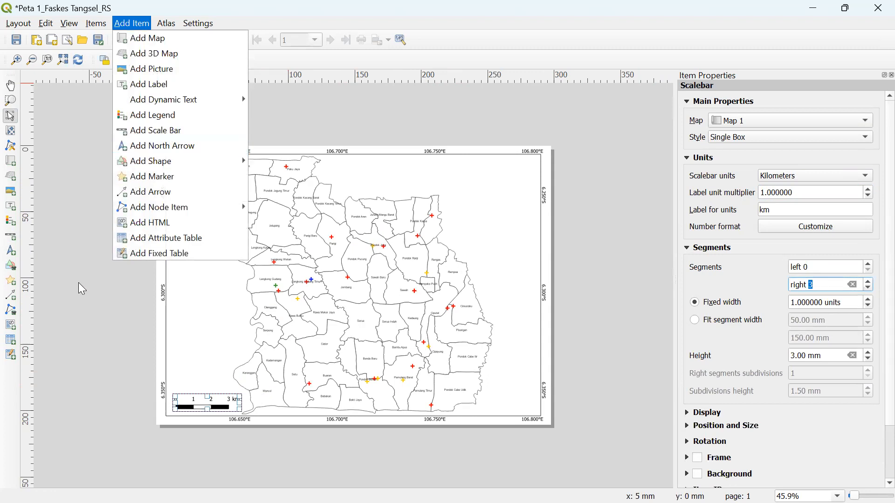
left_click(95, 297)
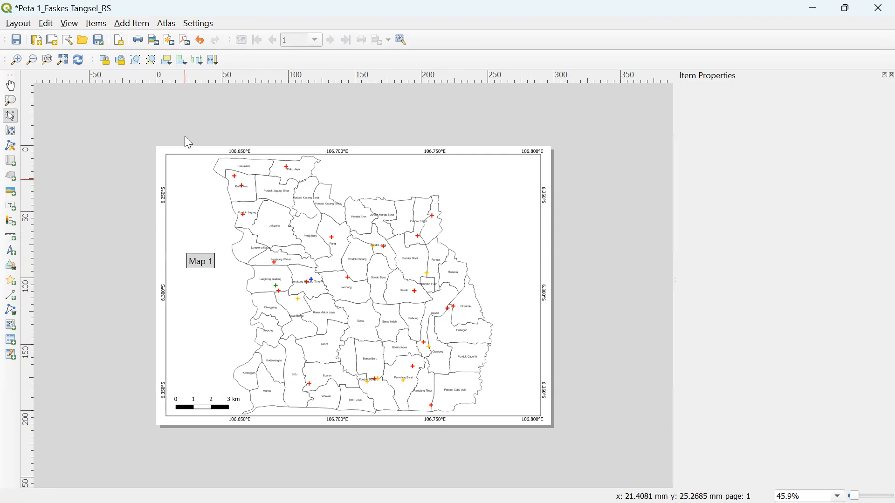
left_click(132, 23)
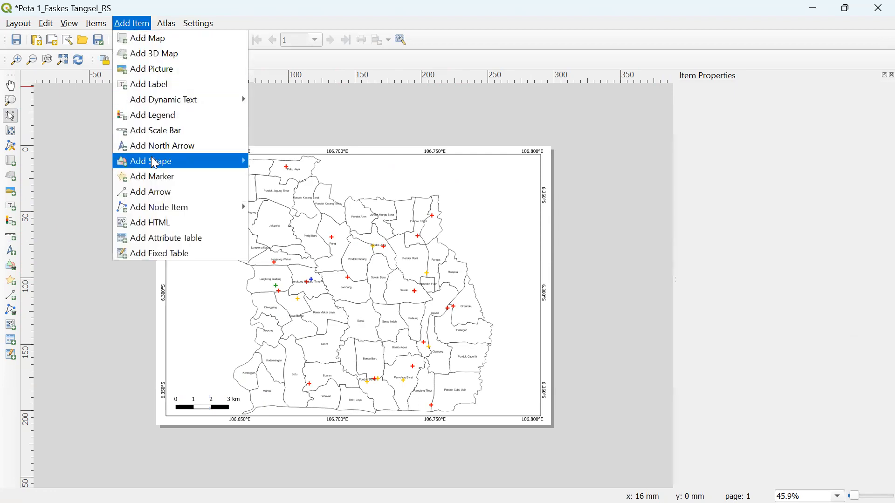
left_click(155, 131)
left_click_drag(191, 303, 294, 306)
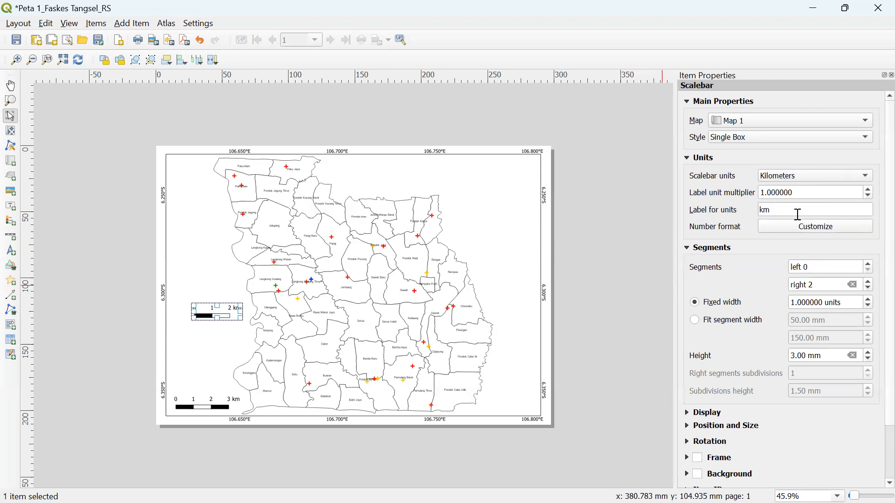
- Set the second scale bar's right segments to 0 and reselect that scale bar
left_click(869, 282)
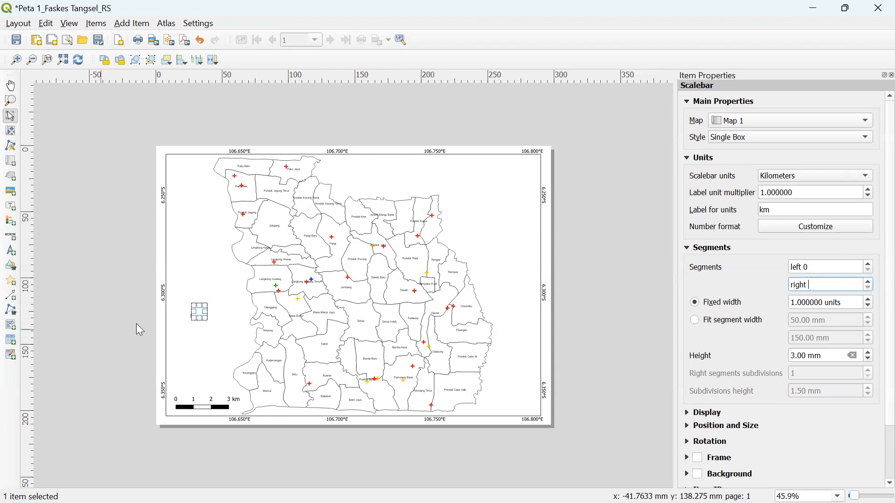
left_click(108, 313)
left_click(191, 316)
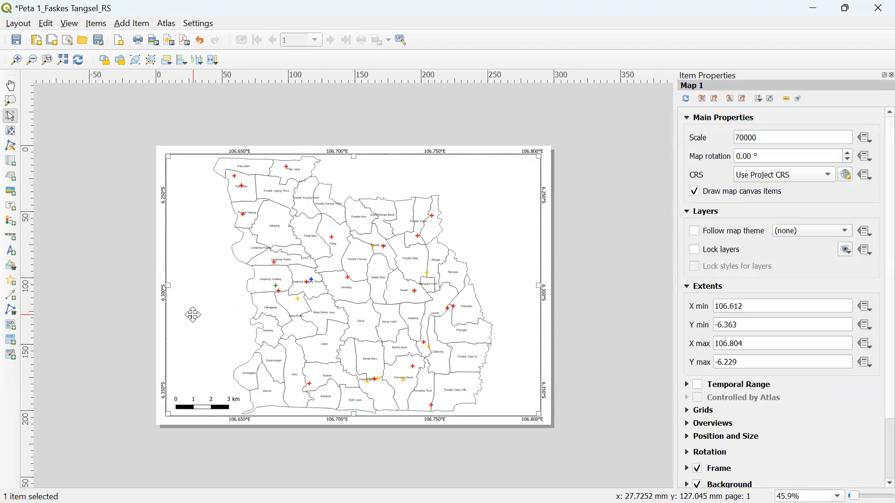
left_click(192, 315)
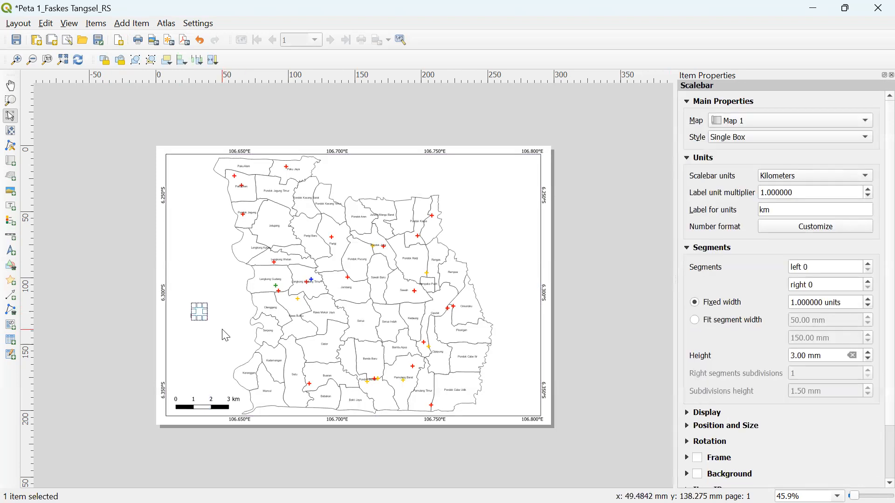
- Delete the second scale bar and select the remaining scale bar in the map's lower-left corner
key("Delete")
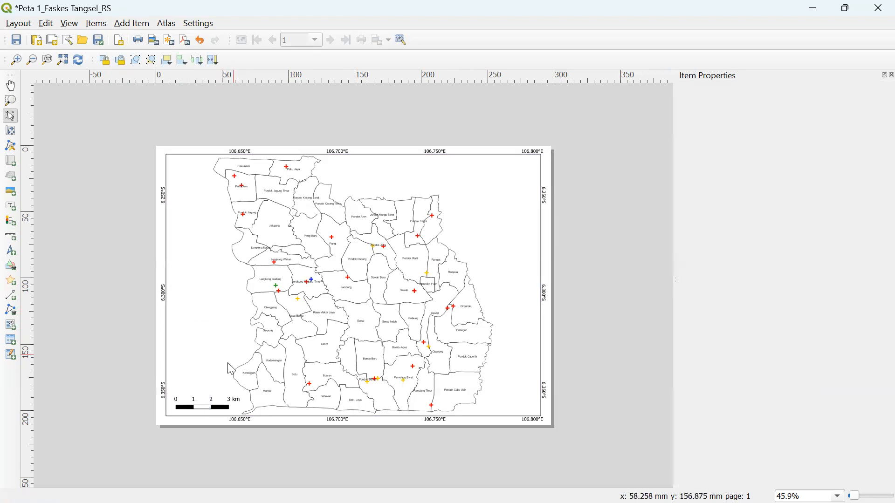
left_click(205, 413)
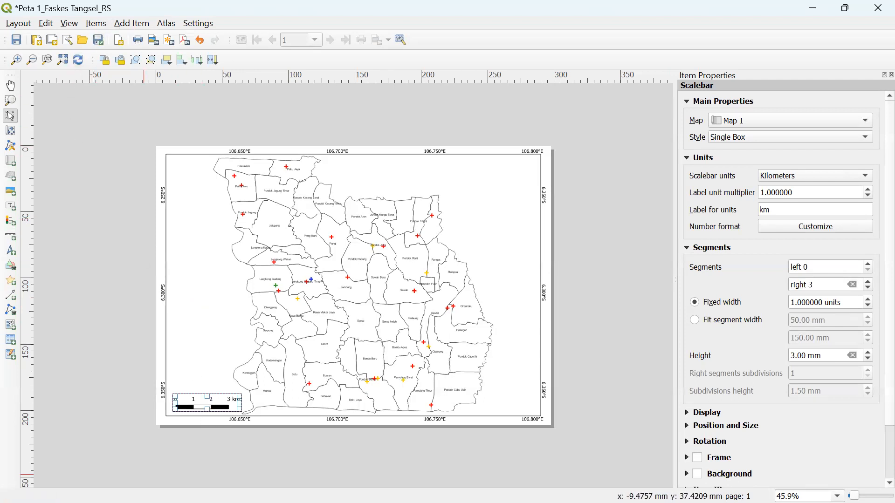
- Check the SYARAT PETA slide in PowerPoint, return to the QGIS layout and add a legend in the empty area west of the districts
left_click(208, 486)
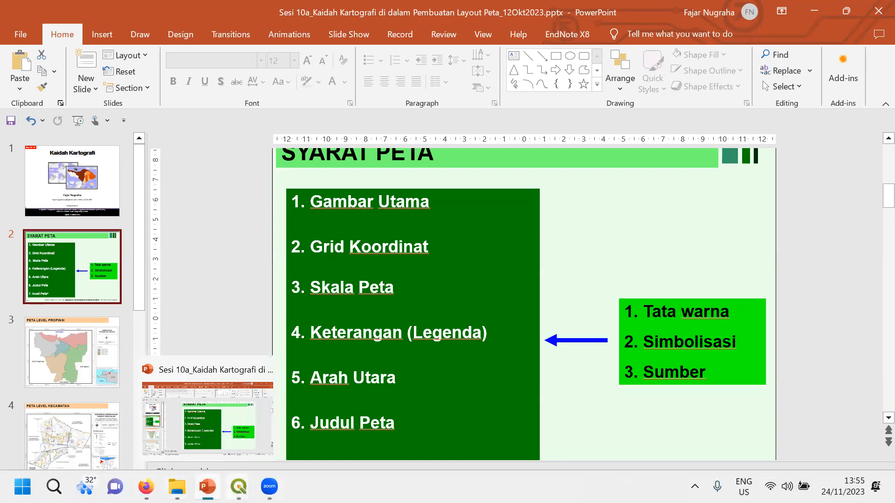
mouse_move(239, 487)
left_click(373, 428)
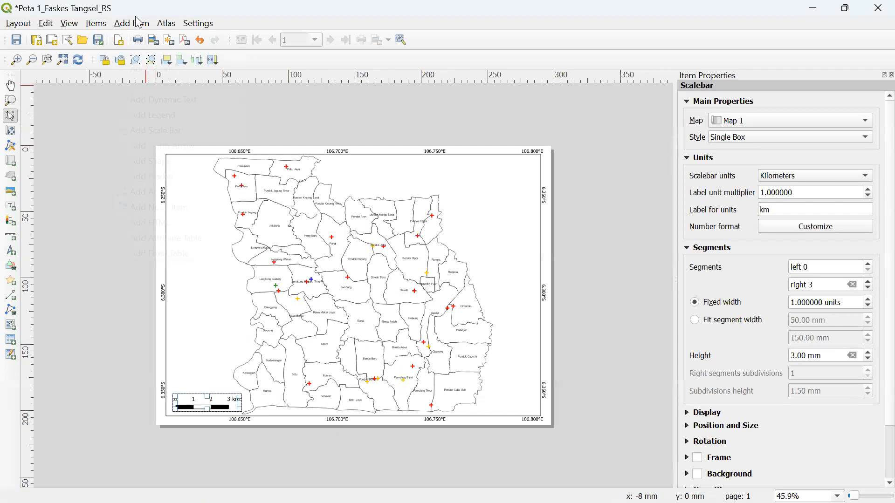
left_click(132, 23)
left_click(149, 115)
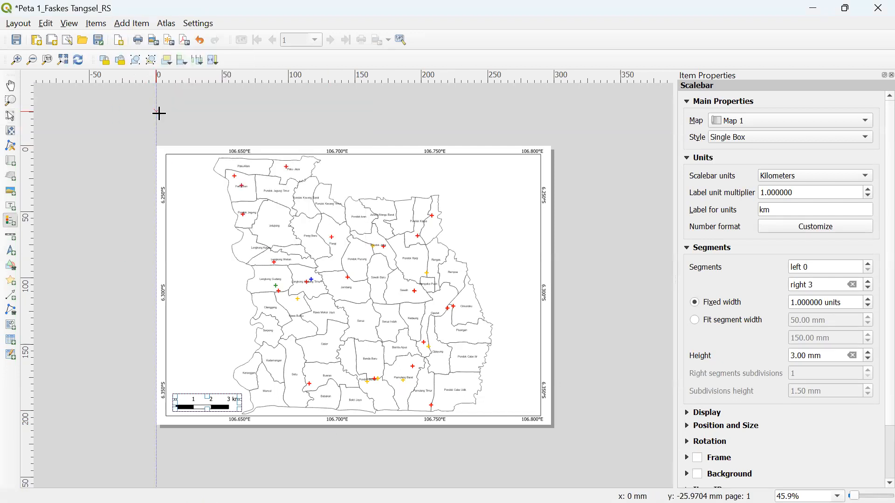
left_click_drag(180, 282, 247, 350)
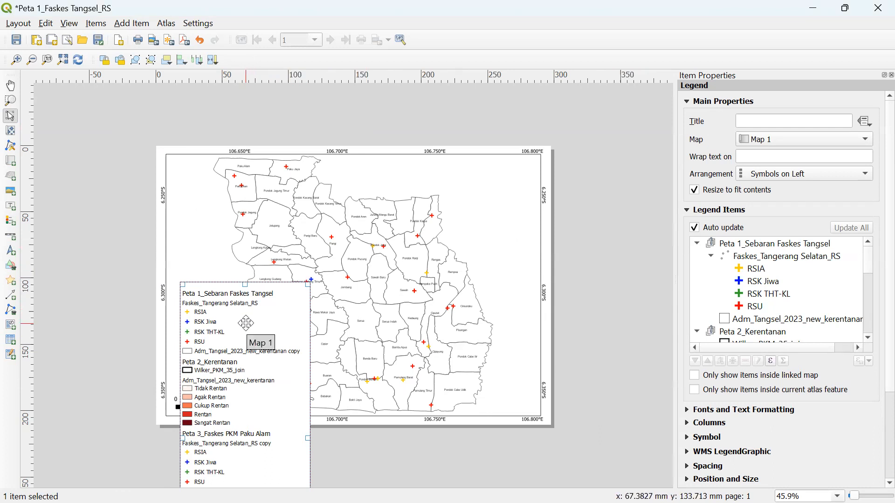
- Disable the legend's auto update and remove all entries from Peta 2_Kerentanan down to Peta 1_Faskes Tangsel
left_click(710, 232)
scroll(713, 292, "down", 1)
left_click(713, 301)
scroll(715, 303, "down", 6)
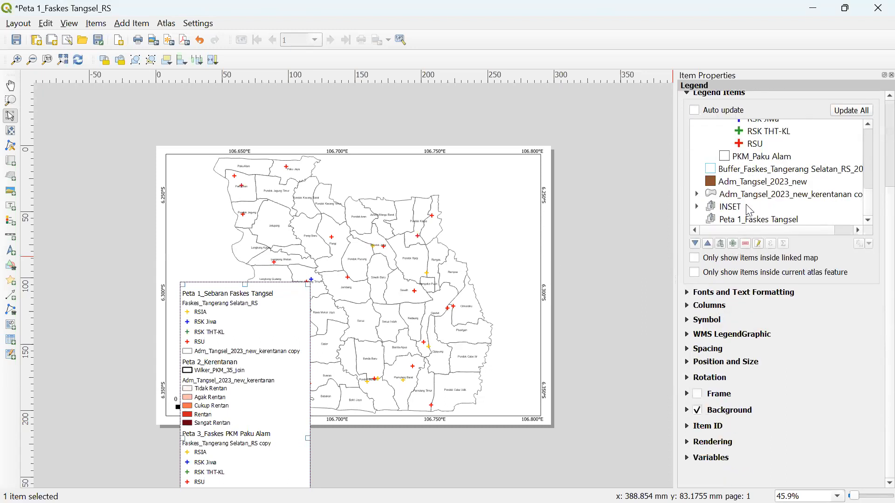
left_click(739, 222, "shift")
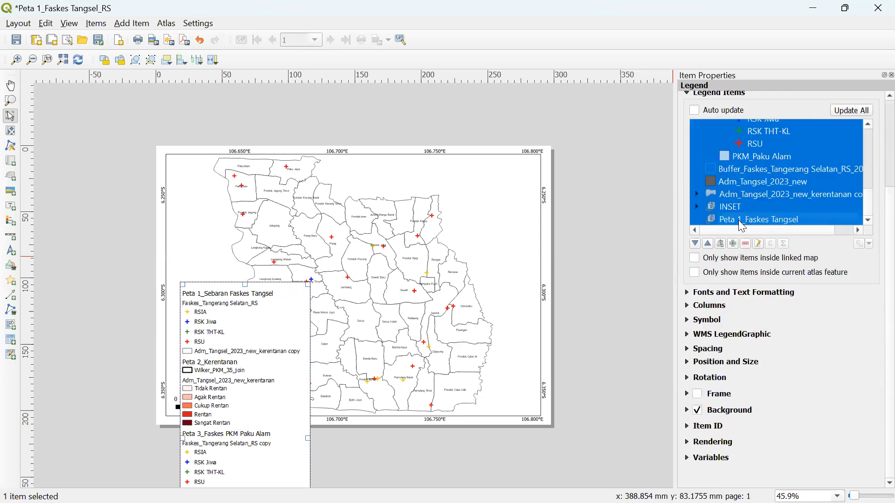
left_click(745, 244)
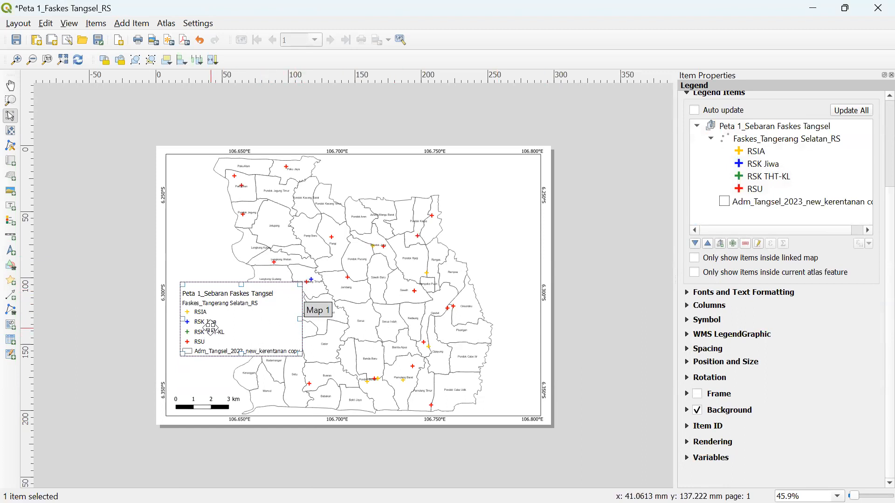
- Move the hospital and Adm_Tangsel_2023 layers out of the Peta 1_Sebaran Faskes Tangsel legend group and remove the empty group
scroll(807, 234, "up", 1)
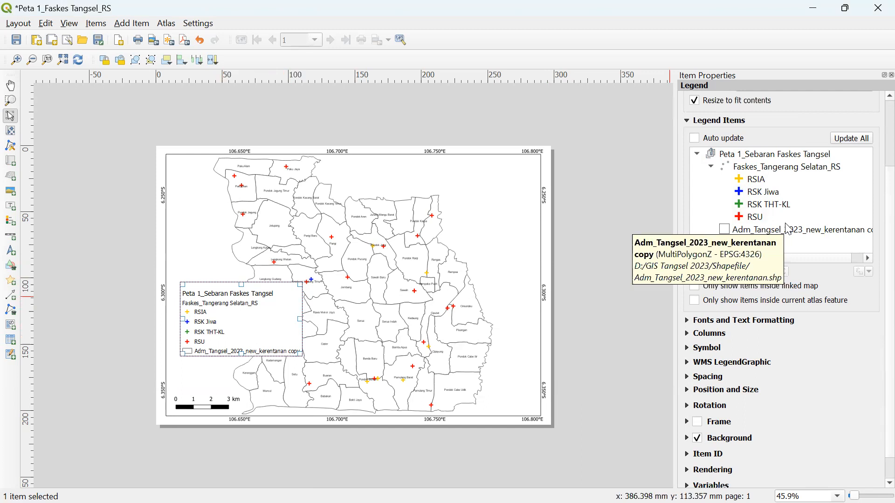
left_click(752, 168)
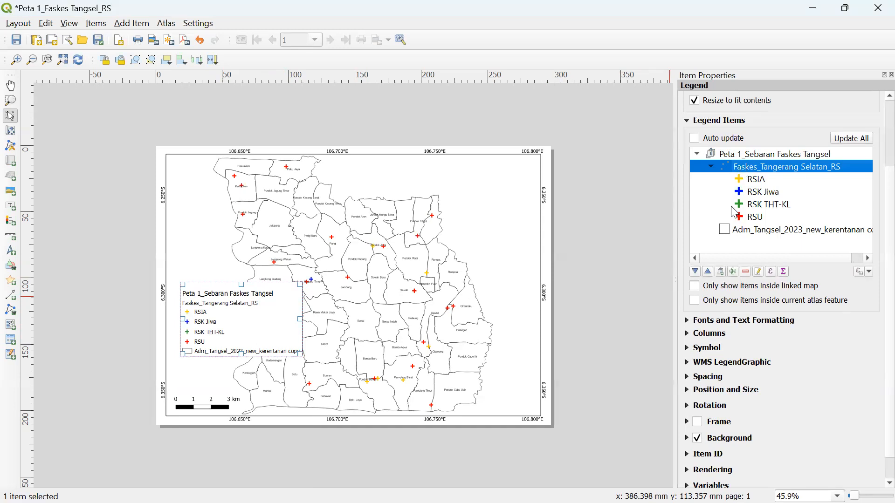
left_click_drag(721, 245, 720, 241)
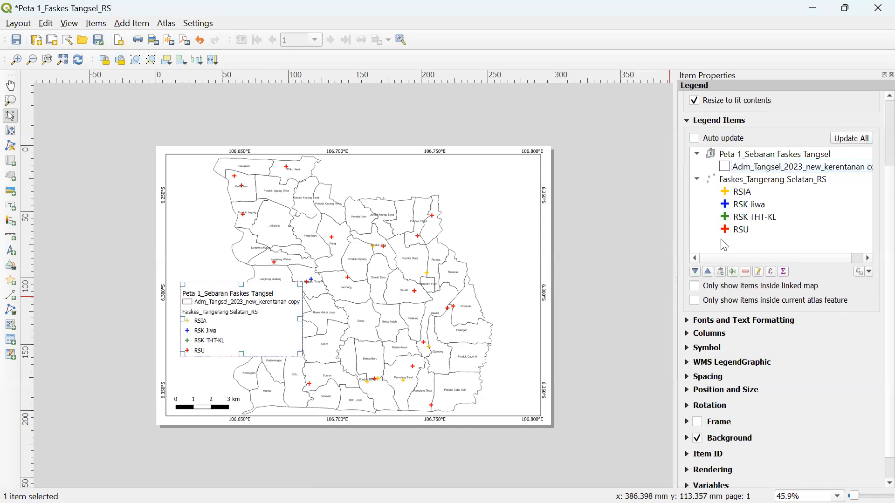
left_click(743, 167)
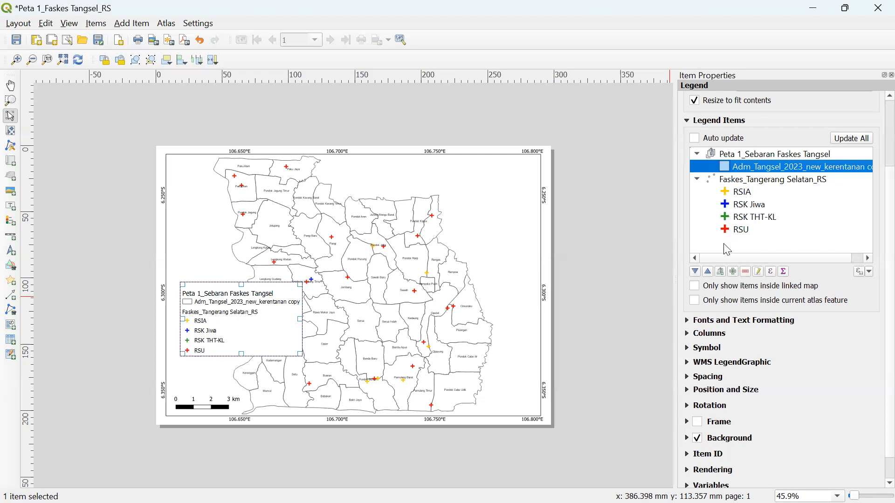
left_click_drag(727, 250, 728, 240)
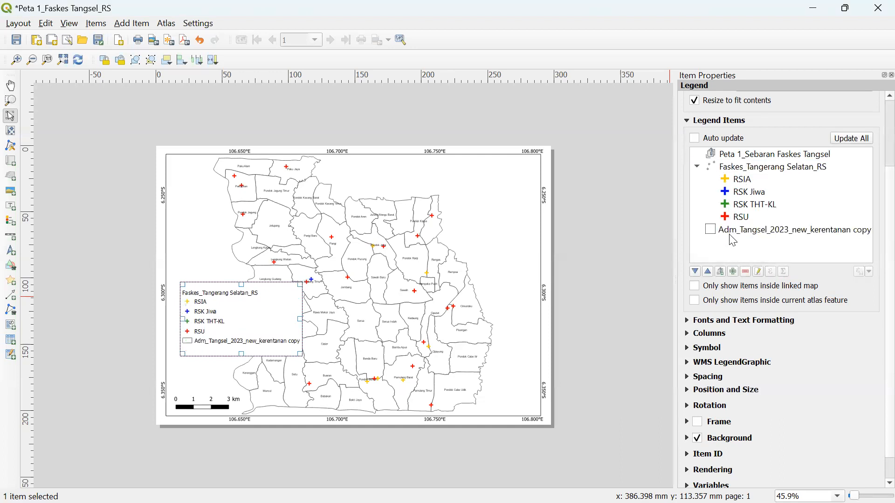
left_click(730, 156)
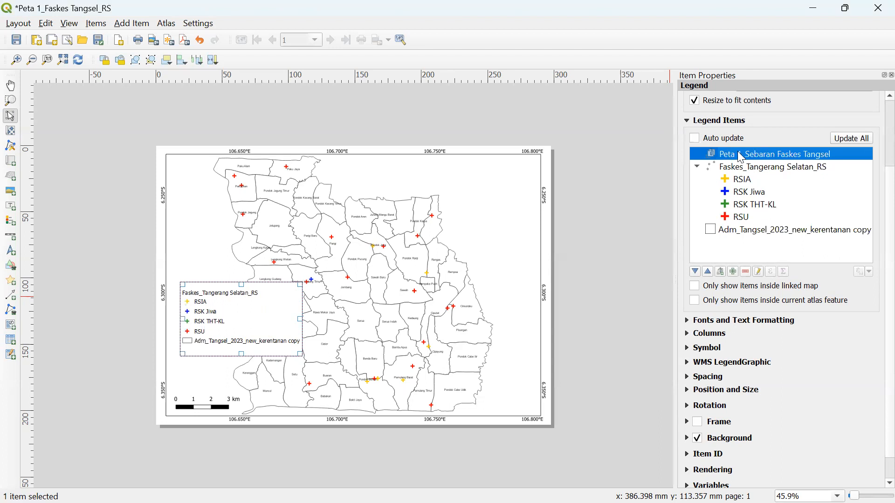
left_click(746, 272)
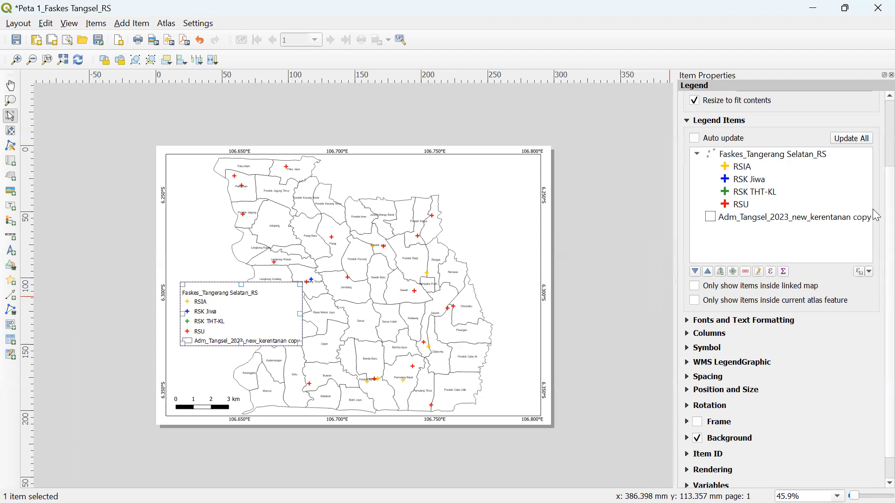
- Set the legend title to LEGENDA and check it on the map page
scroll(876, 192, "up", 1)
scroll(875, 177, "up", 2)
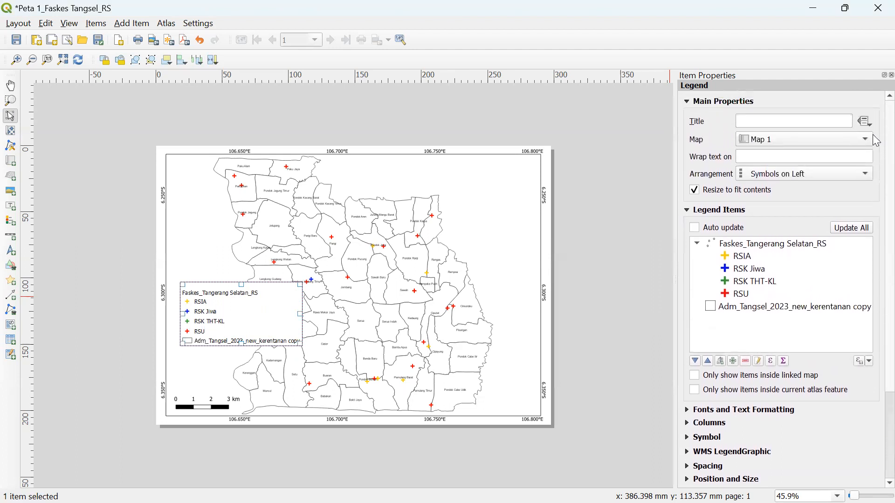
left_click(765, 123)
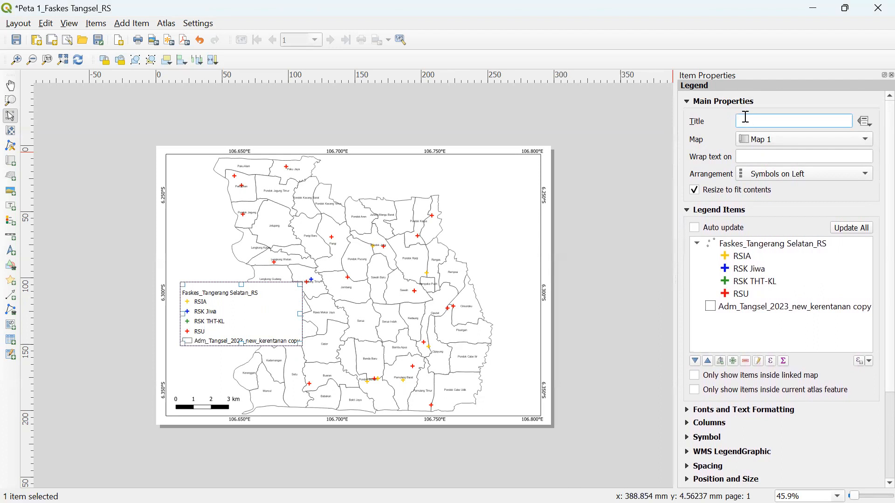
key("Caps_Lock")
type("LEGENDA")
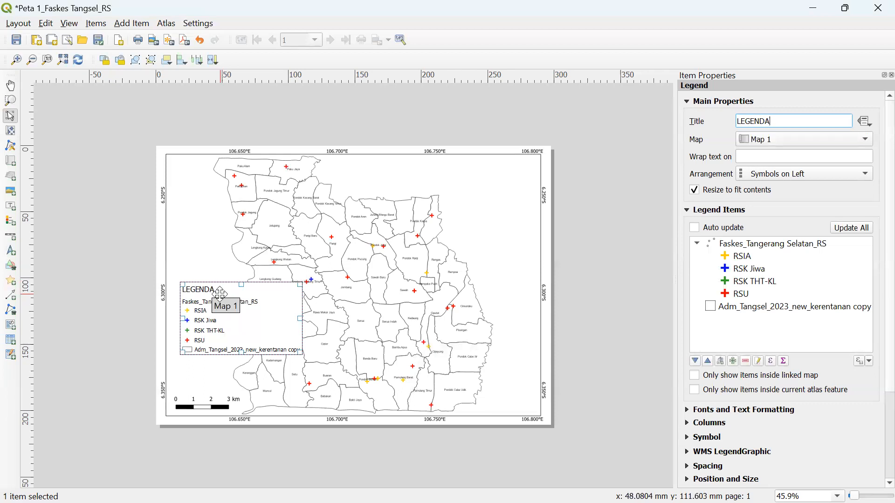
scroll(280, 299, "up", 1)
scroll(279, 299, "up", 2)
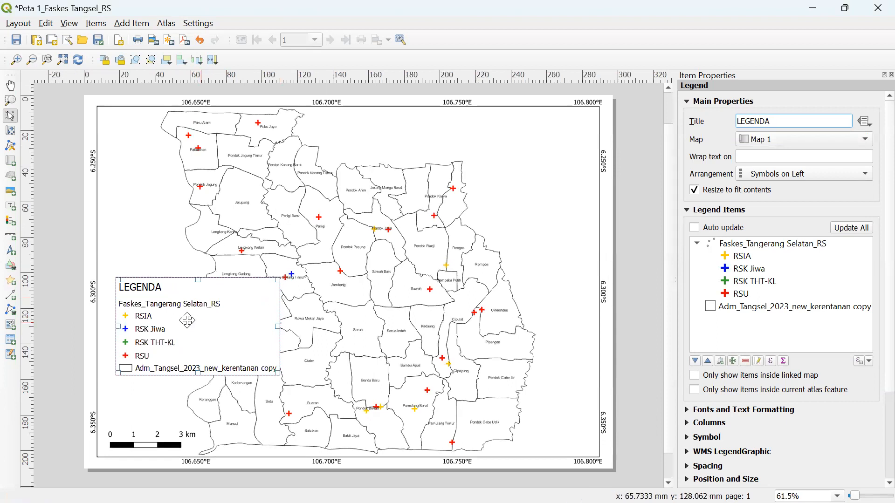
scroll(199, 327, "up", 1)
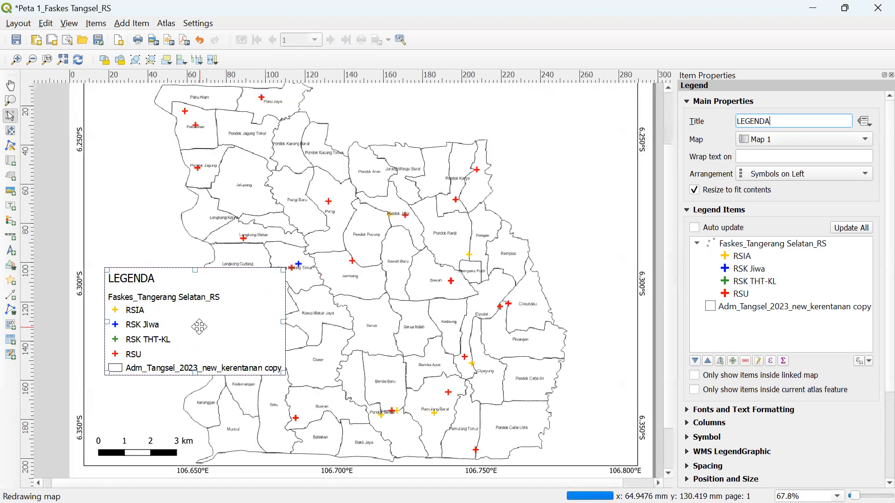
scroll(199, 327, "up", 2)
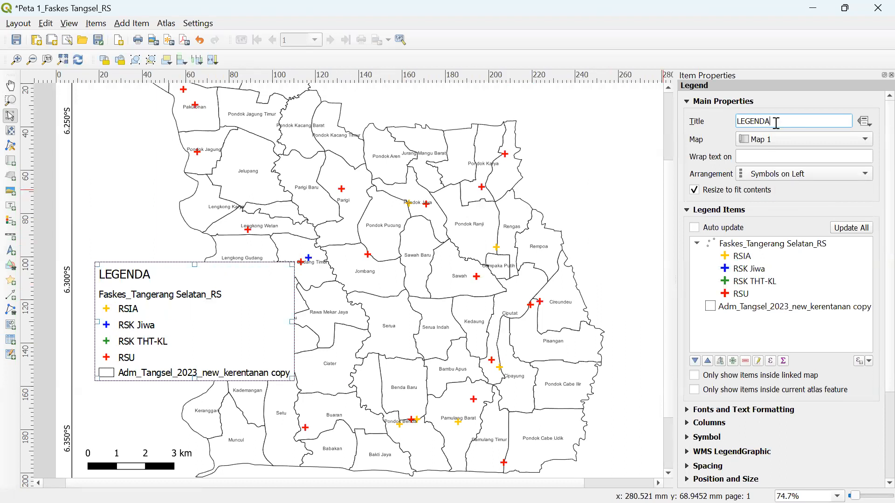
left_click_drag(776, 123, 721, 129)
- Rename the Faskes_Tangerang Selatan_RS legend entry as "Jenis Fasilitas Pelayanan Kesehatan"
left_click(747, 246)
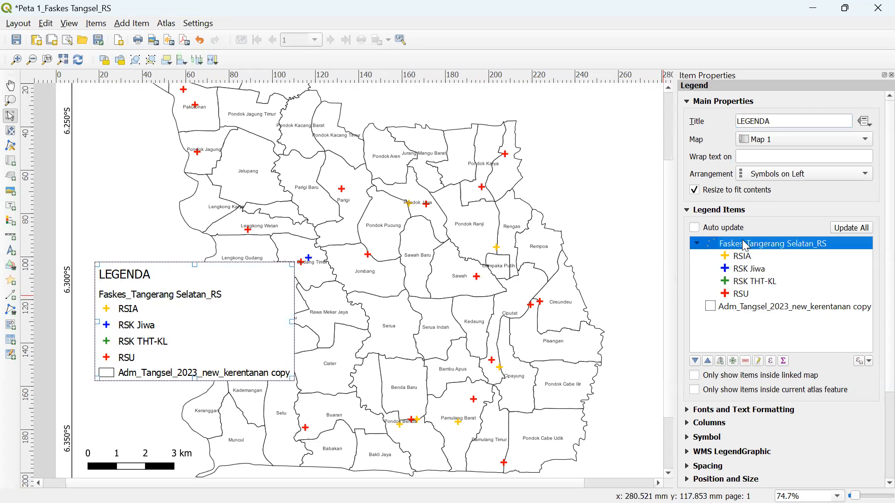
left_click(759, 363)
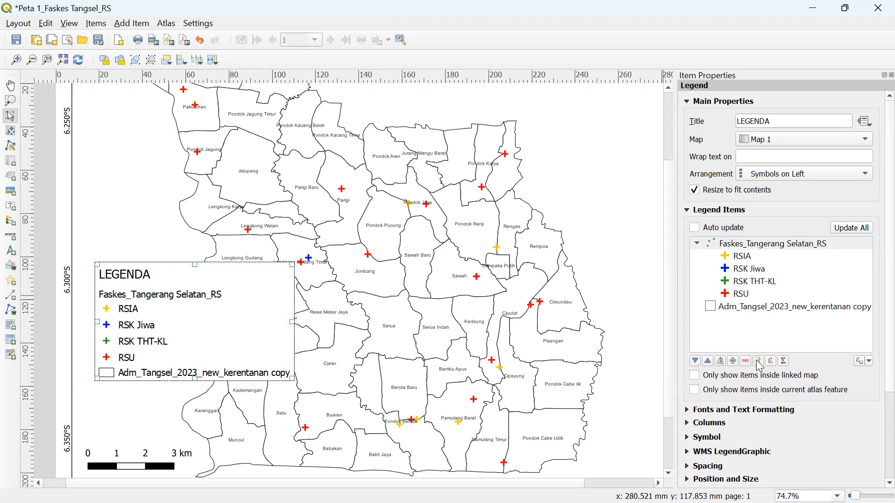
left_click_drag(795, 124, 579, 125)
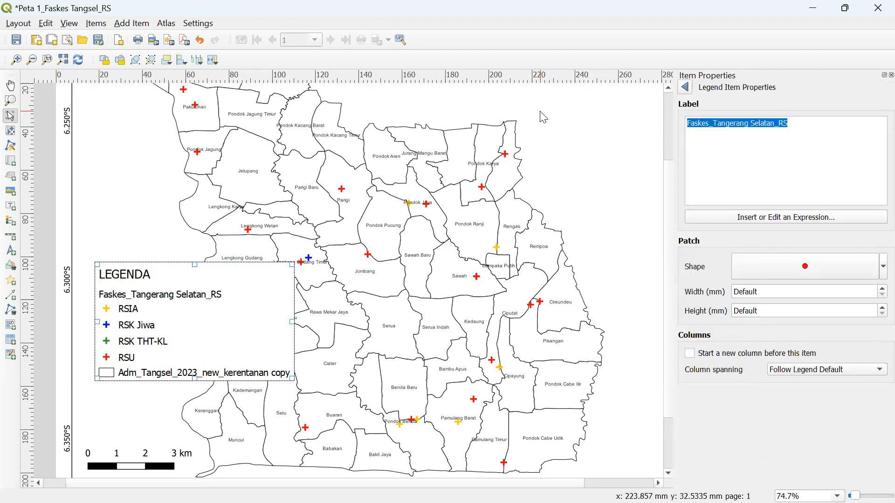
type("JENI")
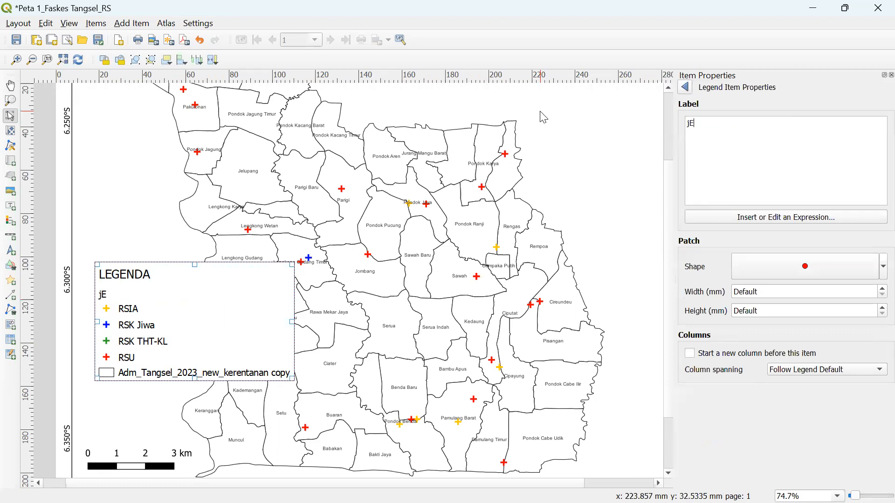
key("BackSpace")
key("BackSpace")
key("BackSpace")
key("BackSpace")
key("Caps_Lock")
type("Jni")
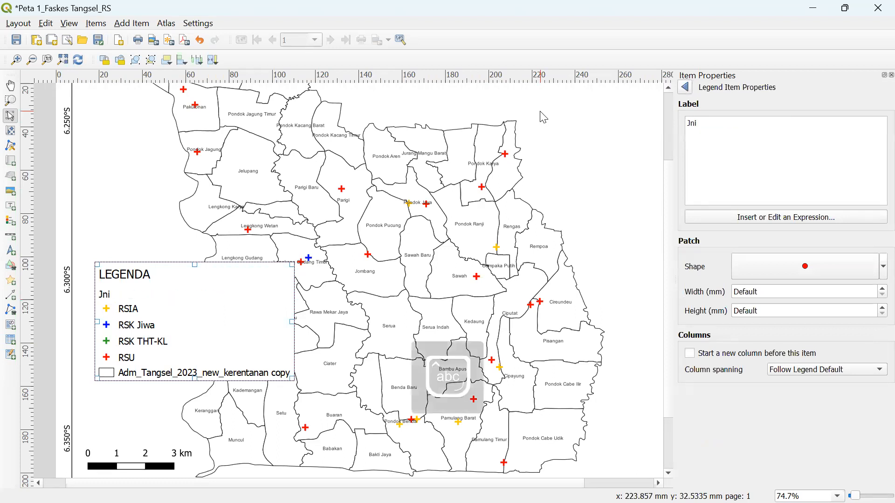
key("BackSpace")
type("enis ")
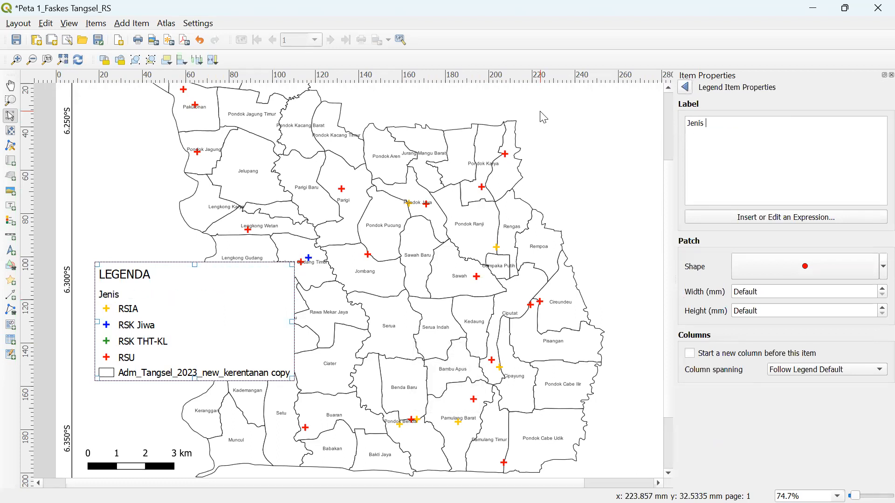
type("Fasilitas Pelaya")
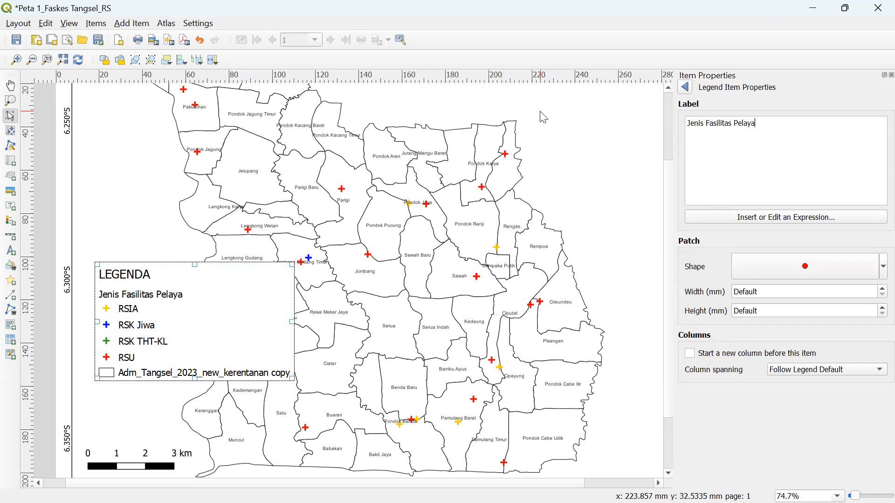
type("nan Kesehatan")
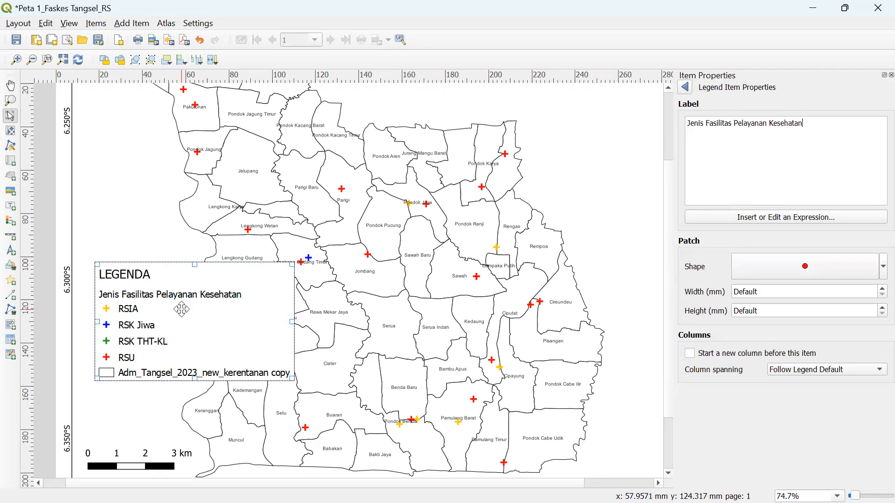
left_click(687, 93)
- Rename the Adm_Tangsel_2023_new_kerentanan copy legend entry as "Wilayah Kelurahan"
left_click(776, 244)
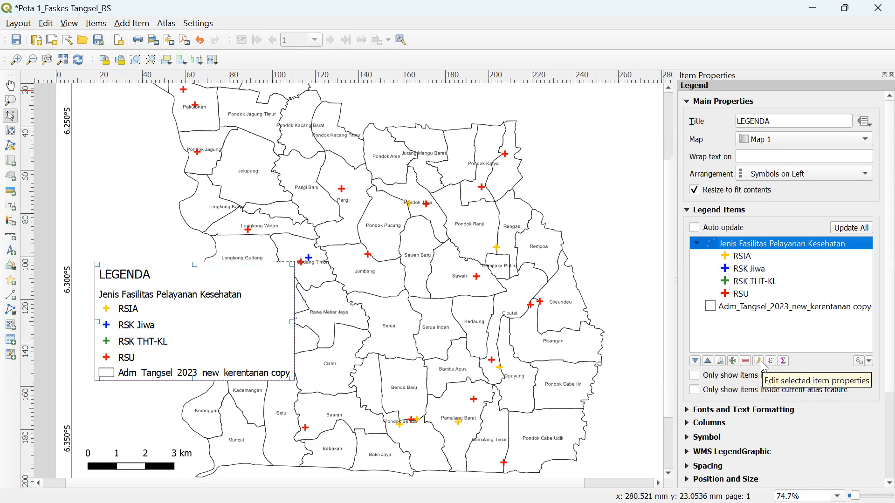
left_click(761, 312)
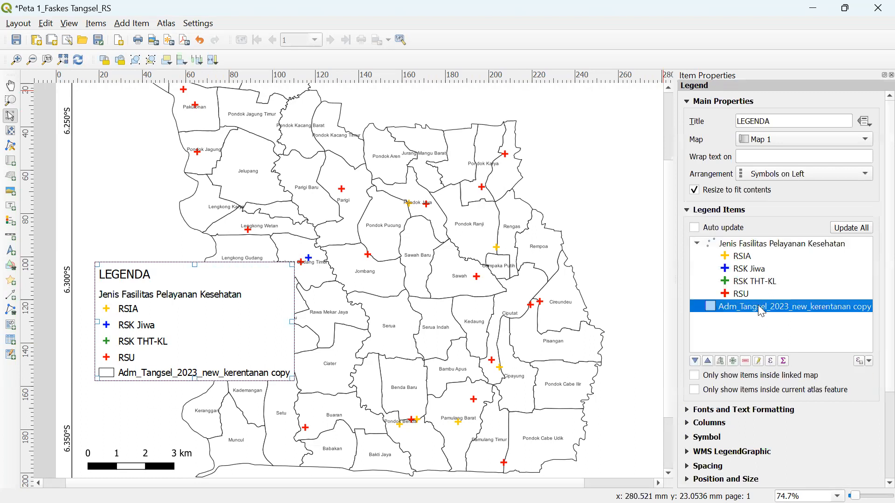
left_click(760, 362)
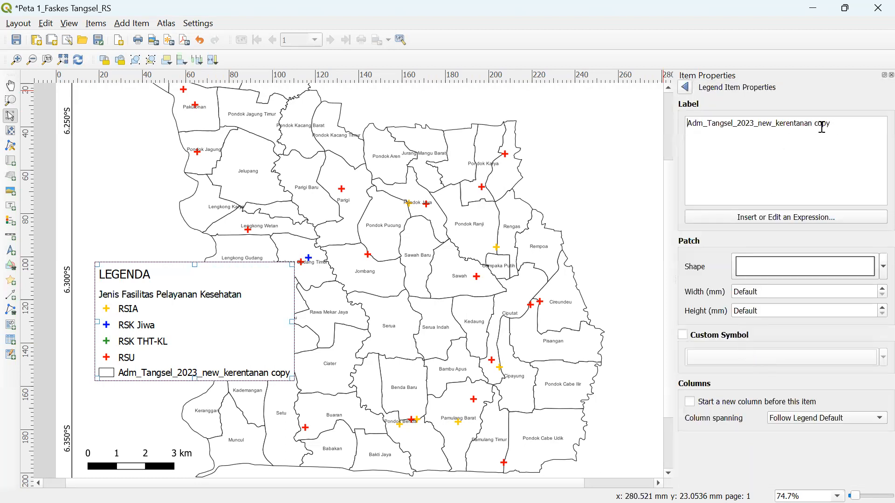
left_click(685, 87)
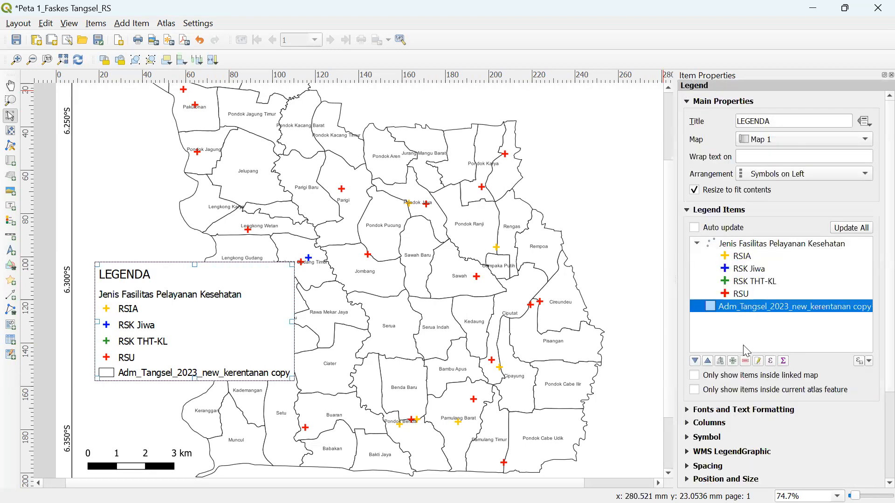
left_click(759, 362)
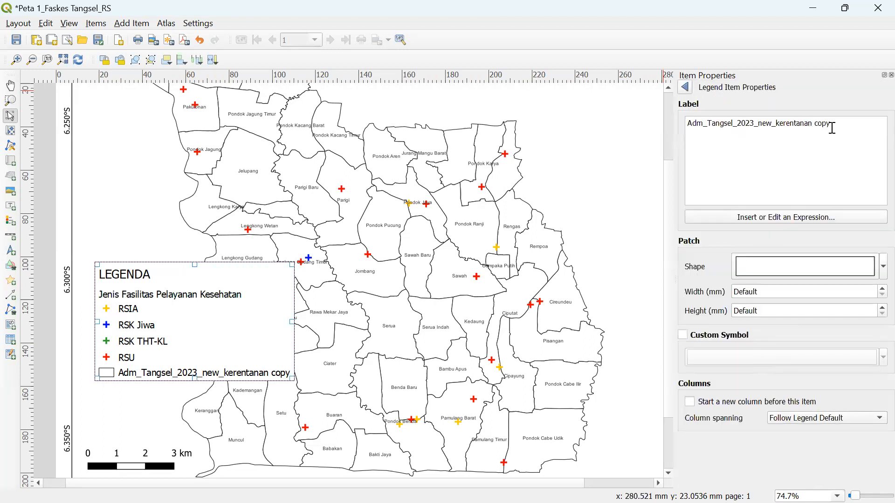
left_click_drag(832, 123, 712, 123)
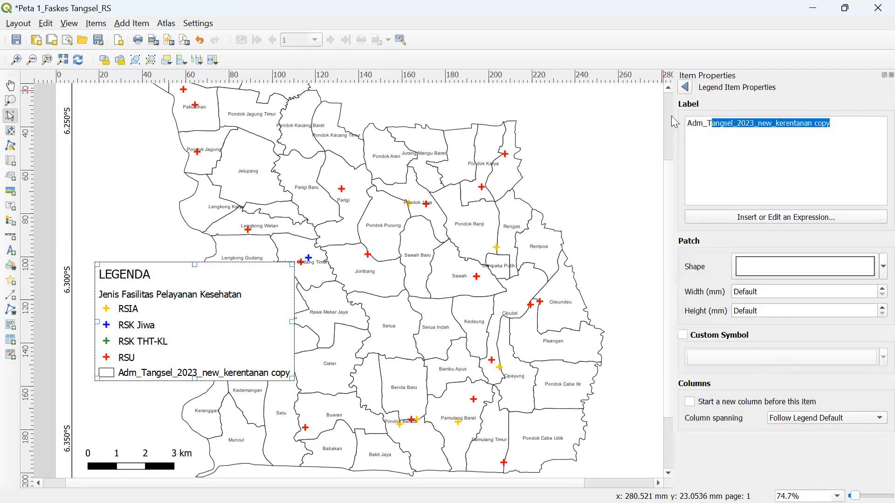
key("BackSpace")
key("BackSpace")
key("BackSpace")
key("BackSpace")
key("BackSpace")
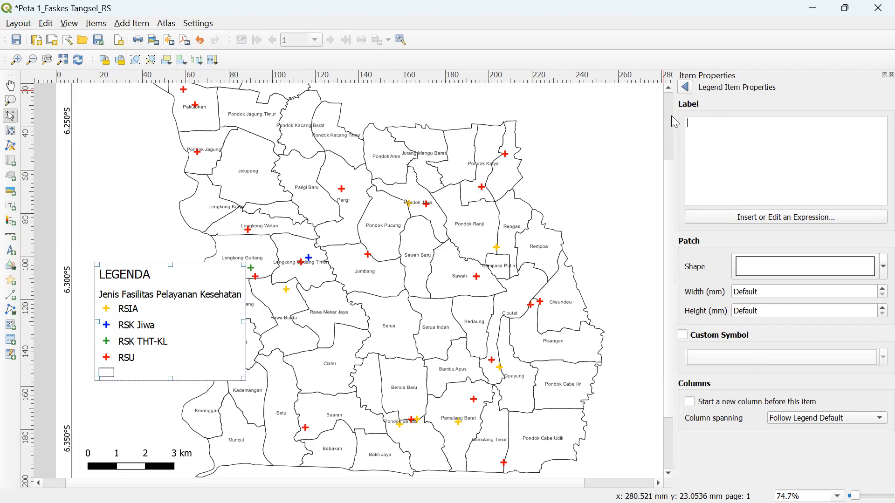
type("Ilayah")
key("BackSpace")
key("BackSpace")
key("BackSpace")
key("BackSpace")
type("ilayah Kelurahan")
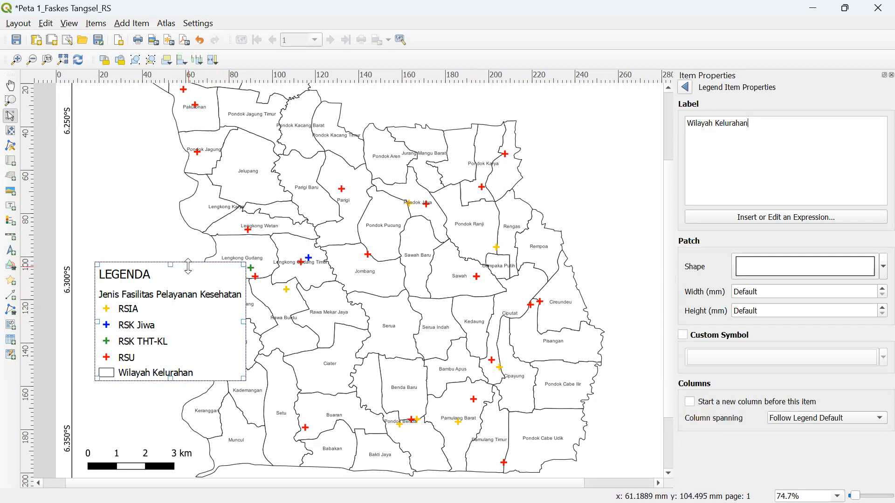
left_click(686, 87)
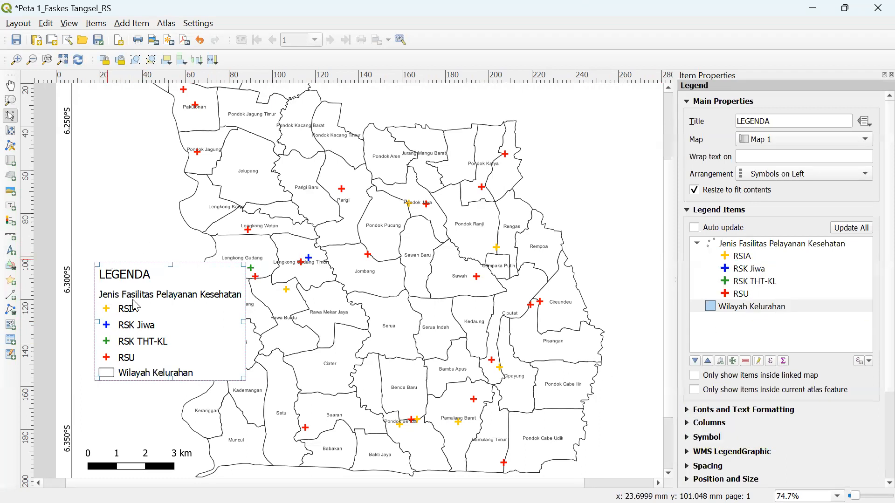
- Set the legend title font to Arial Bold, size 12
left_click(688, 410)
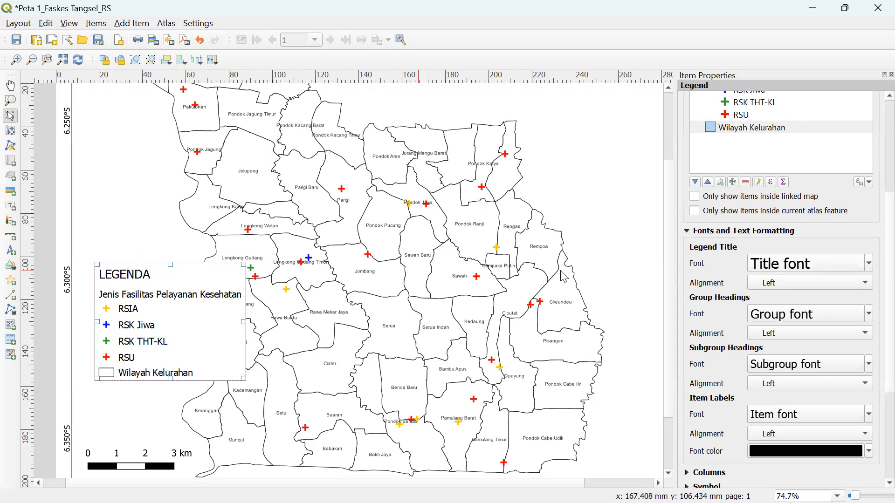
left_click(779, 269)
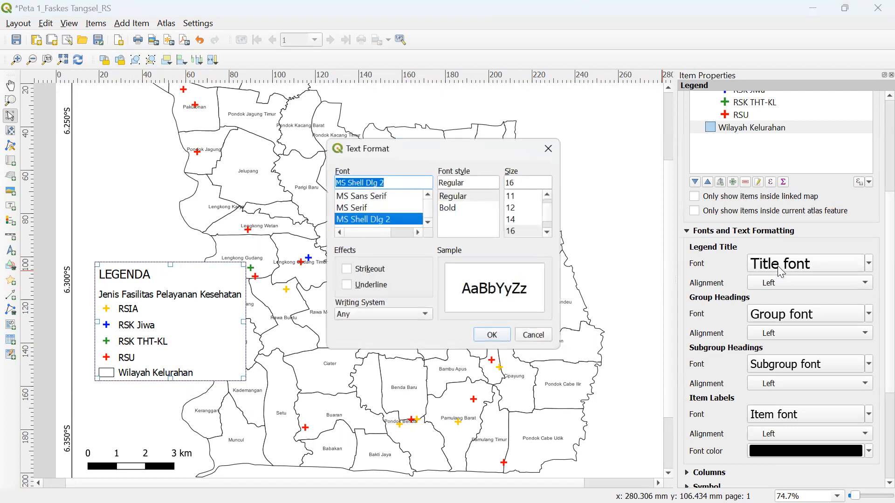
type("al")
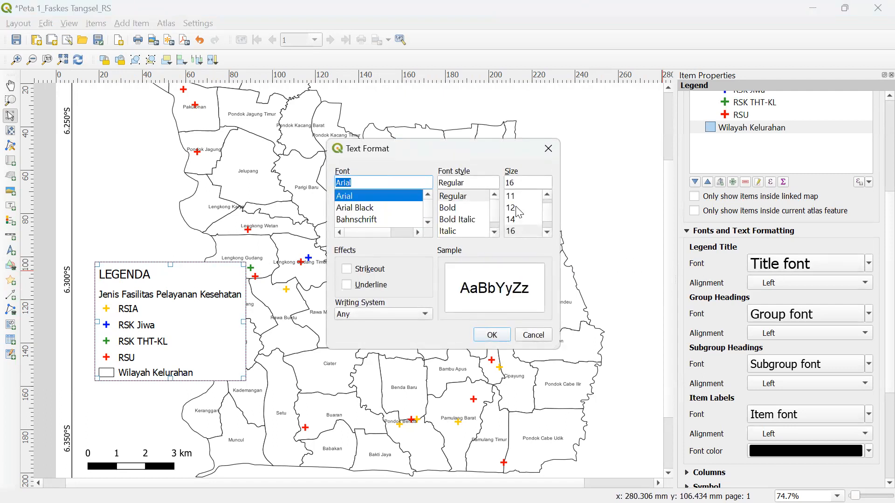
left_click(516, 208)
left_click(466, 207)
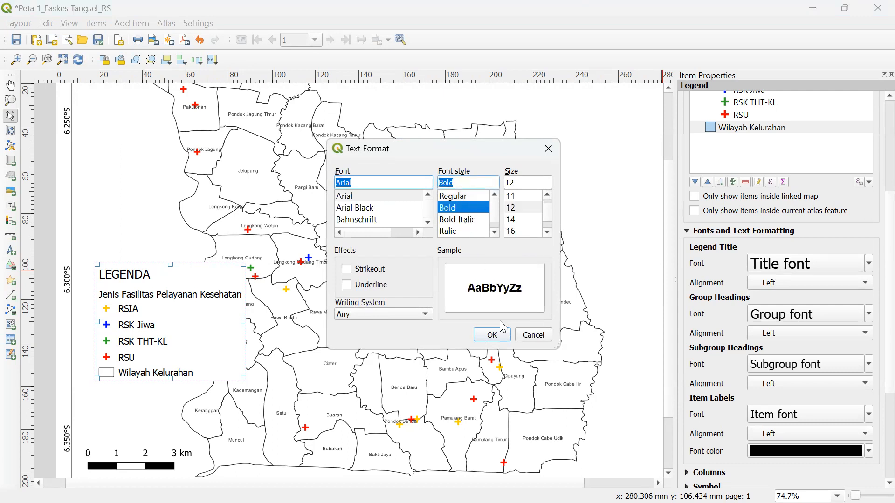
left_click(492, 333)
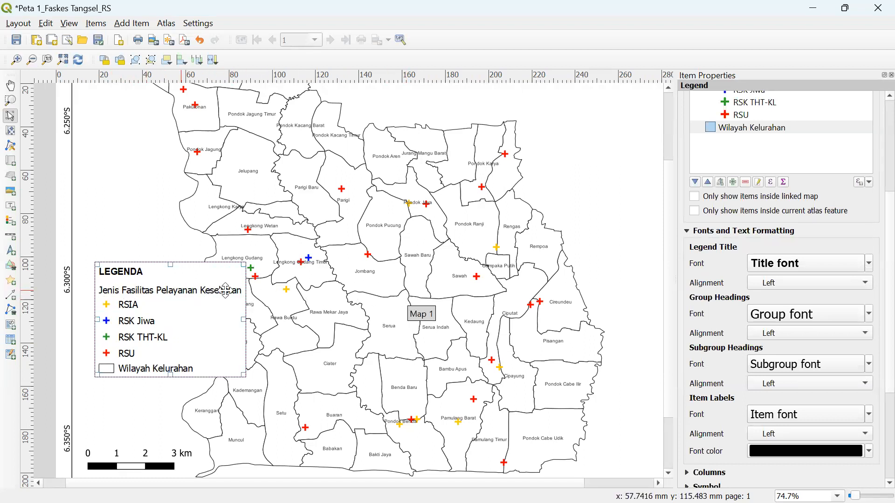
- Set the legend's subgroup heading font to Arial Bold, size 12
left_click(769, 367)
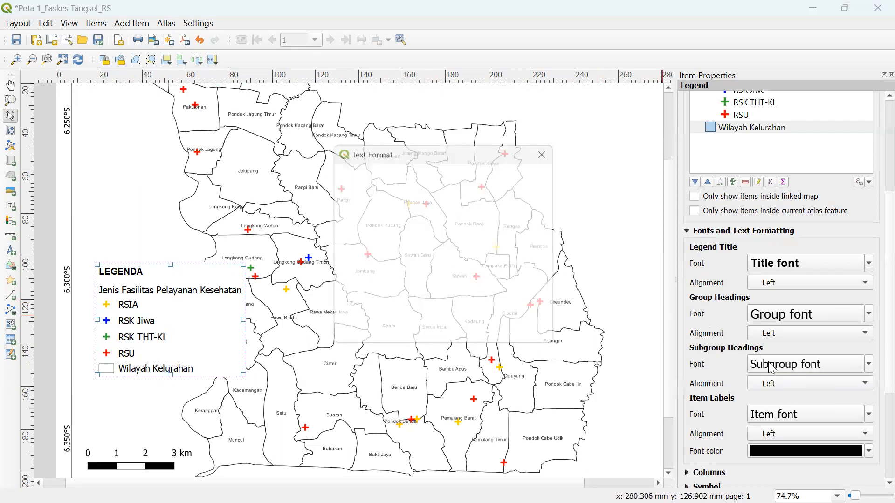
key("a")
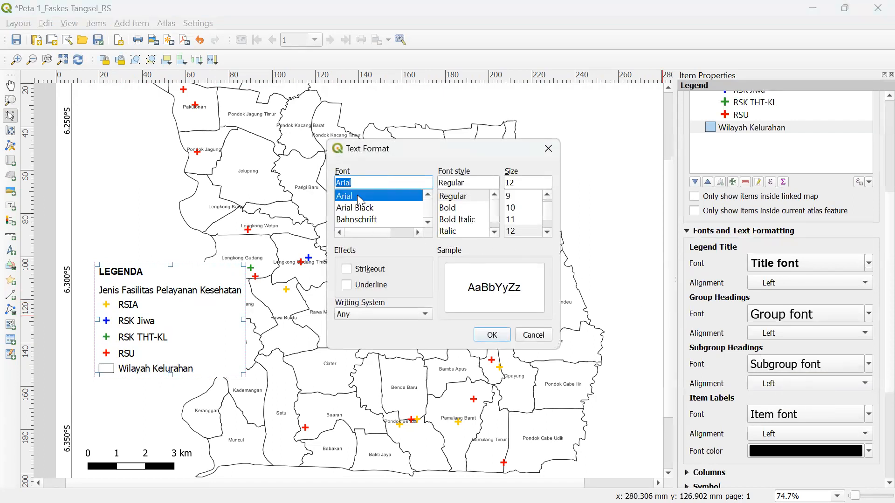
left_click(449, 209)
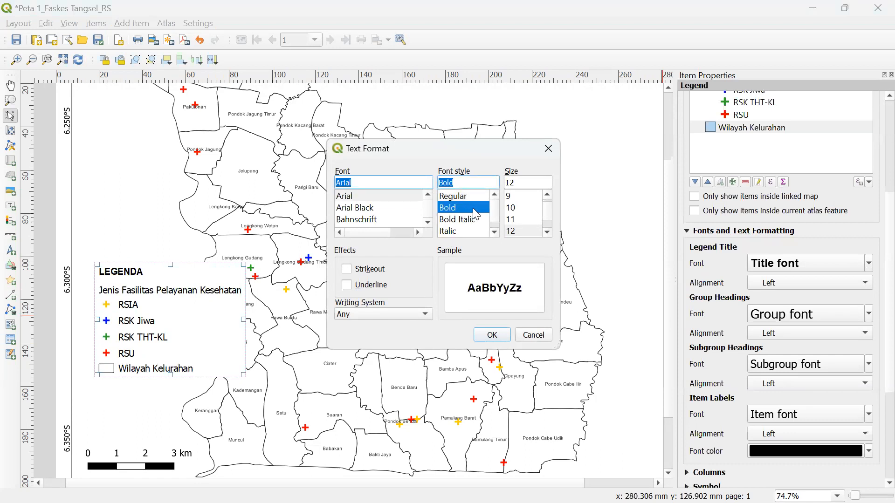
left_click(518, 231)
left_click(493, 335)
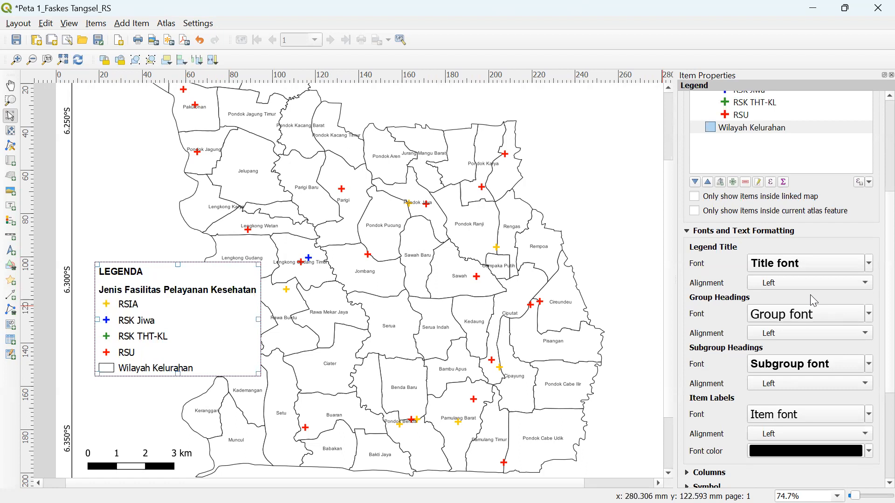
- Set the legend's item label font to Arial Regular, size 11
left_click(795, 420)
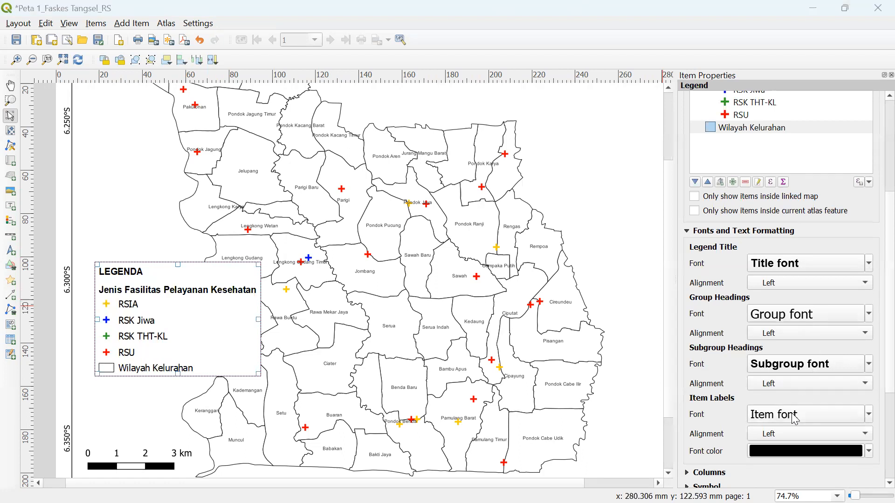
type("al")
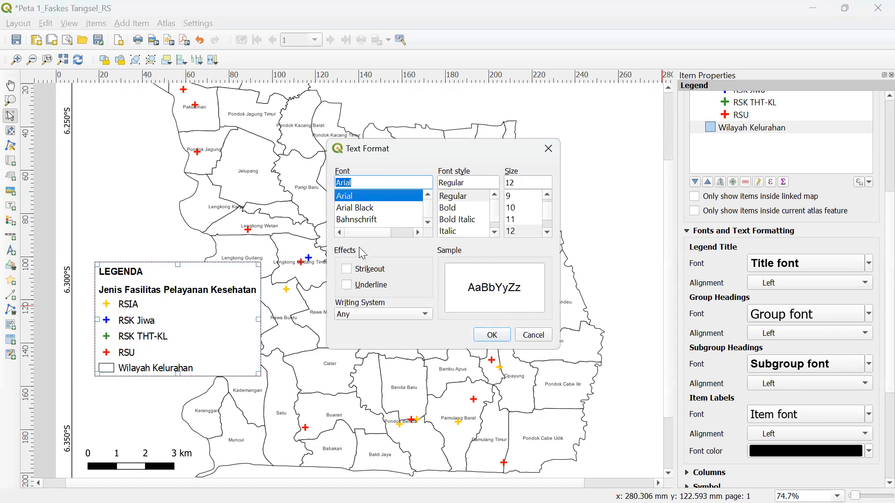
left_click(520, 216)
left_click(495, 333)
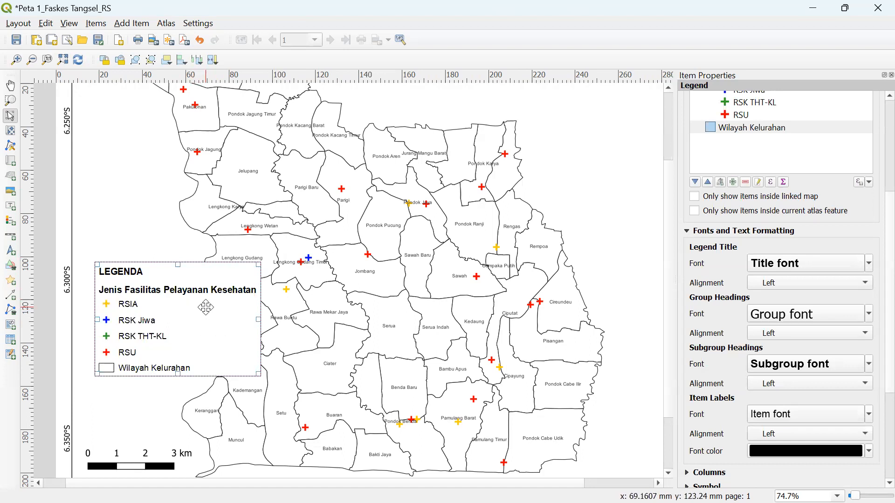
- Move the legend to the upper-right part of the map page and the scale bar to its lower-right corner
scroll(206, 308, "down", 2)
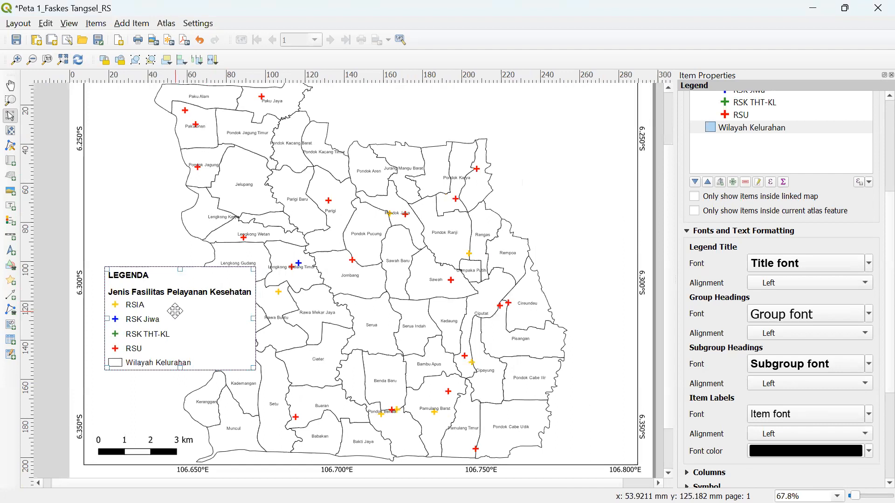
scroll(175, 311, "down", 1)
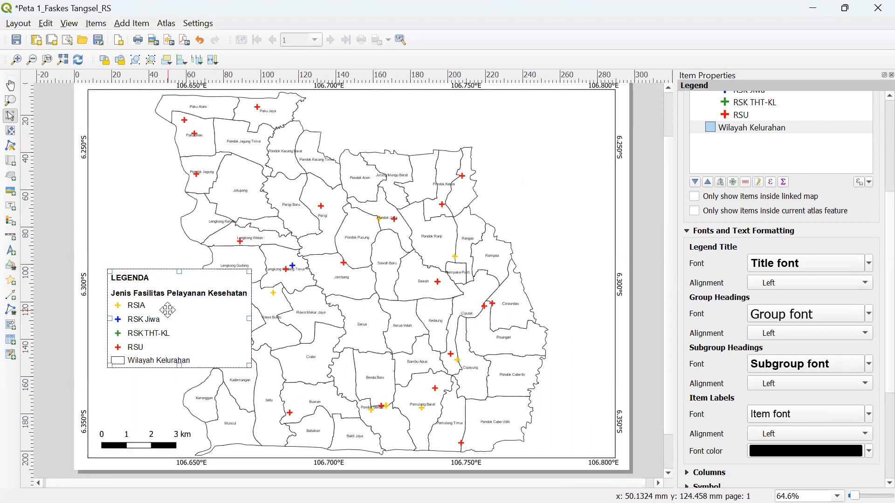
left_click_drag(165, 310, 532, 164)
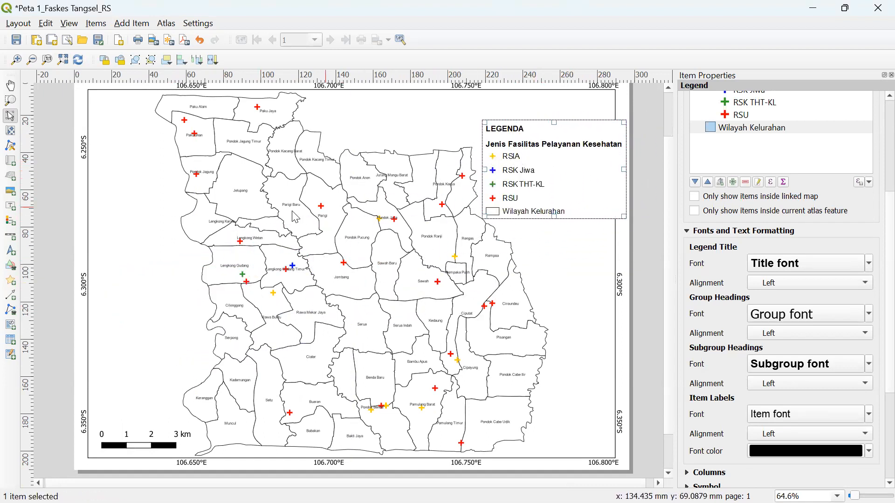
left_click_drag(129, 449, 557, 440)
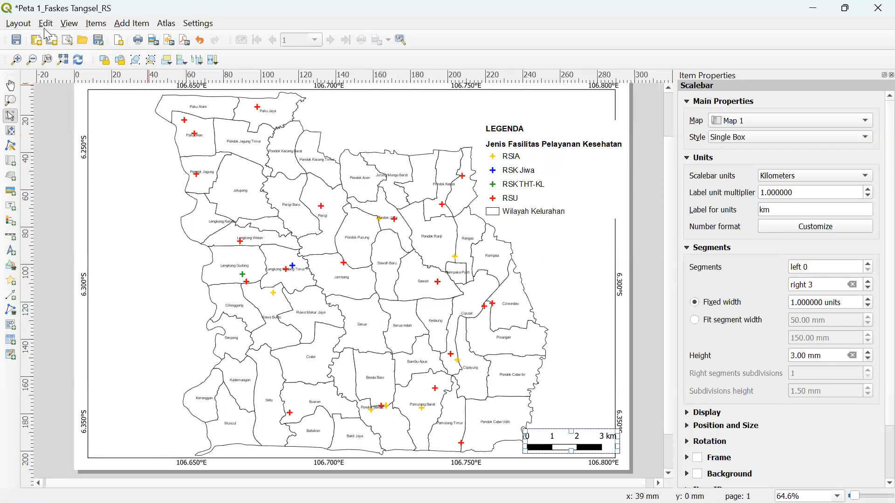
- Shift the map content westward inside its frame with Move Content, leaving free space on the east side for the legend and scale bar
left_click(17, 24)
mouse_move(46, 23)
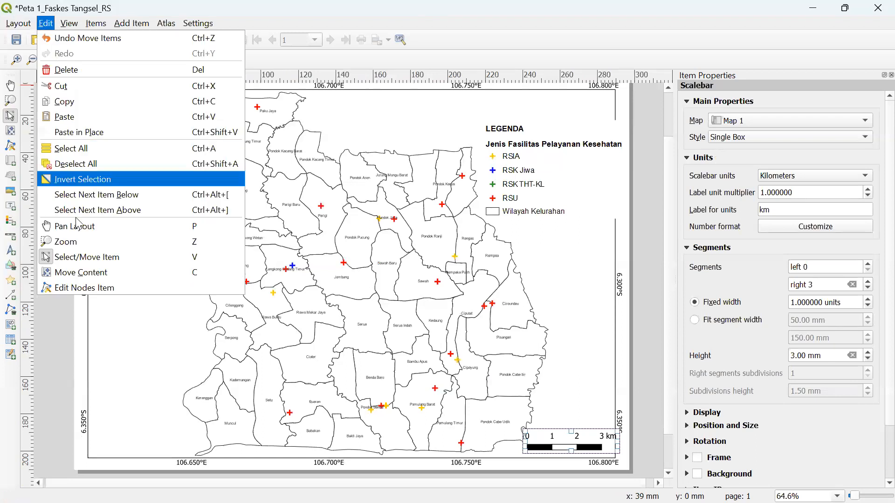
left_click(79, 277)
left_click_drag(319, 273, 267, 274)
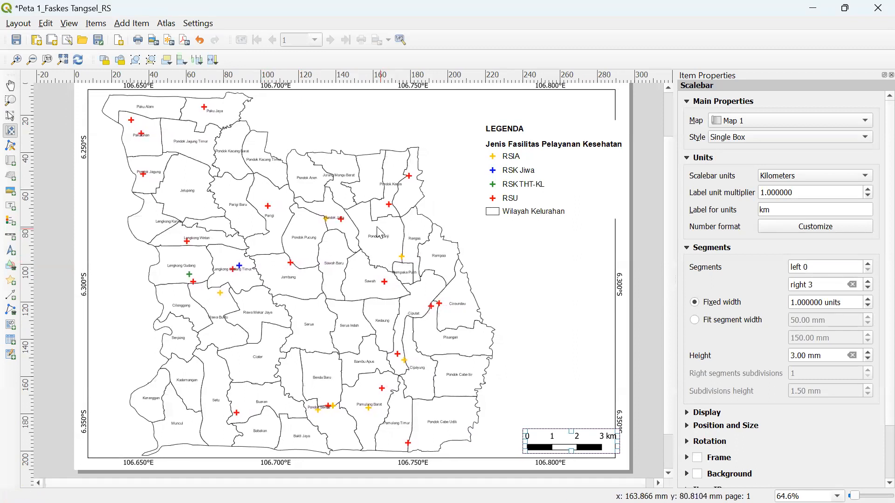
left_click_drag(273, 209, 268, 210)
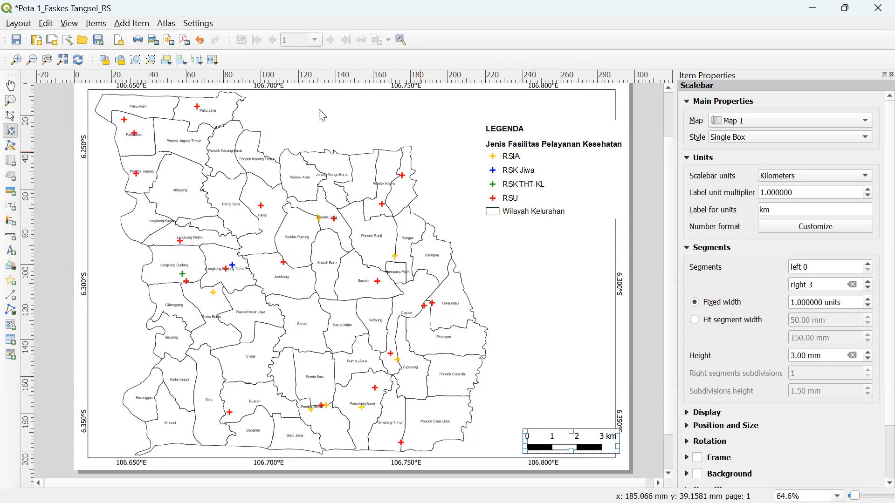
left_click(48, 26)
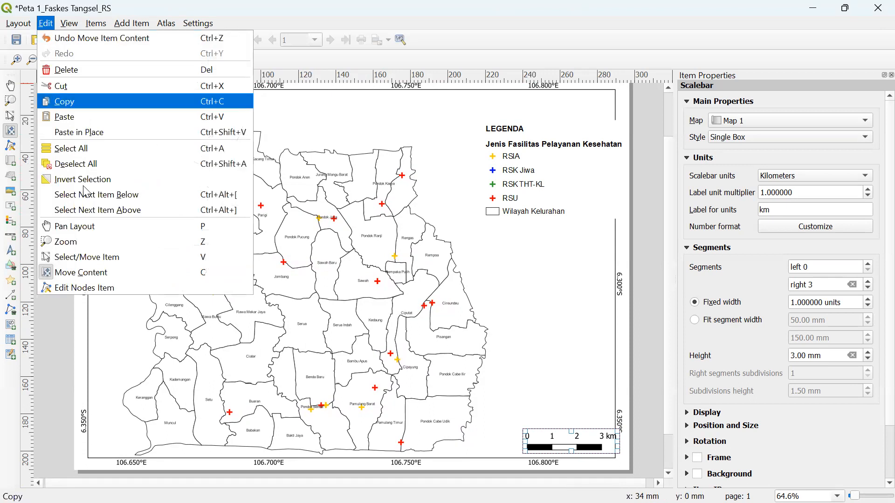
left_click(100, 273)
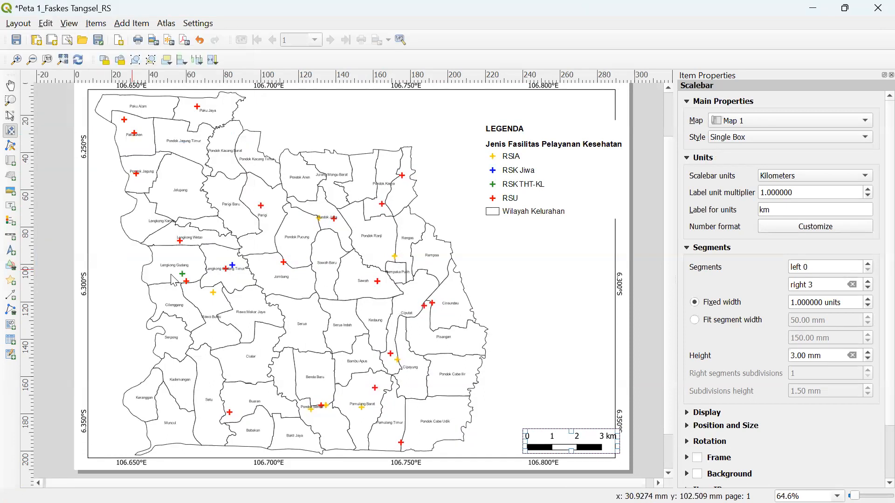
left_click_drag(313, 297, 314, 296)
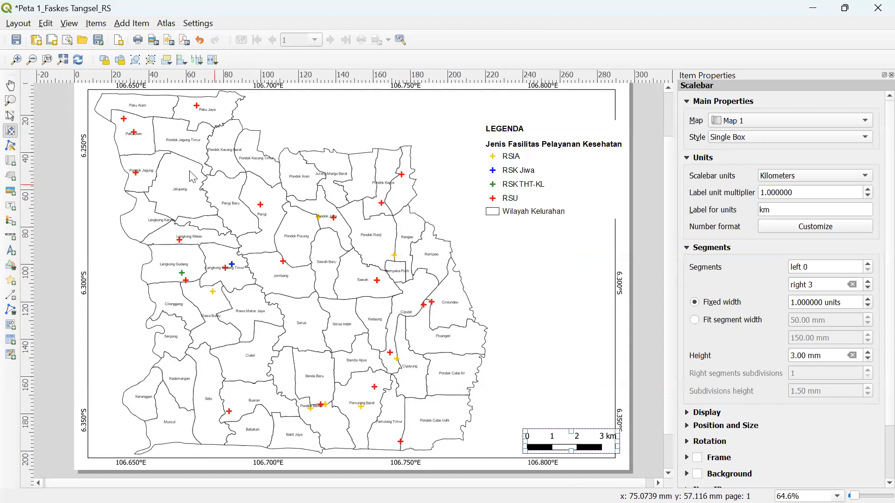
- Reposition the legend inside the map frame, in the empty area northeast of the Rengas and Rempoa districts
left_click(70, 24)
mouse_move(49, 28)
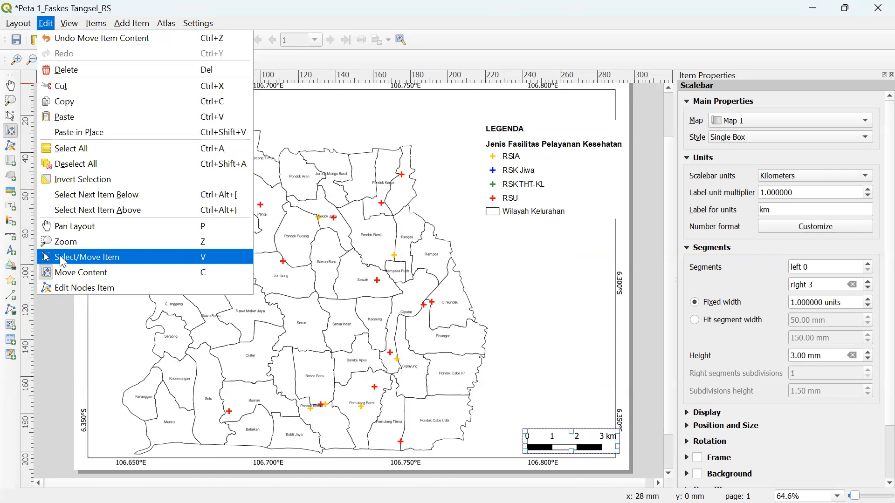
left_click(63, 262)
left_click(527, 154)
left_click_drag(540, 154, 521, 205)
left_click_drag(516, 201, 513, 176)
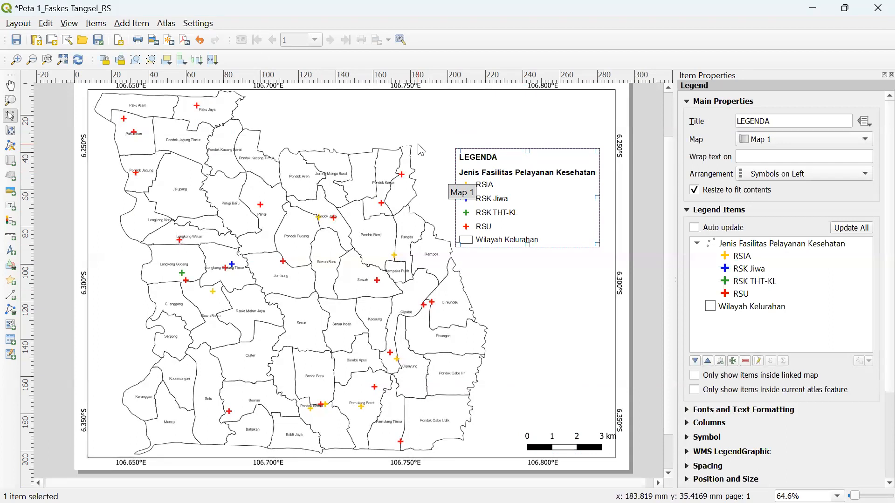
left_click(45, 24)
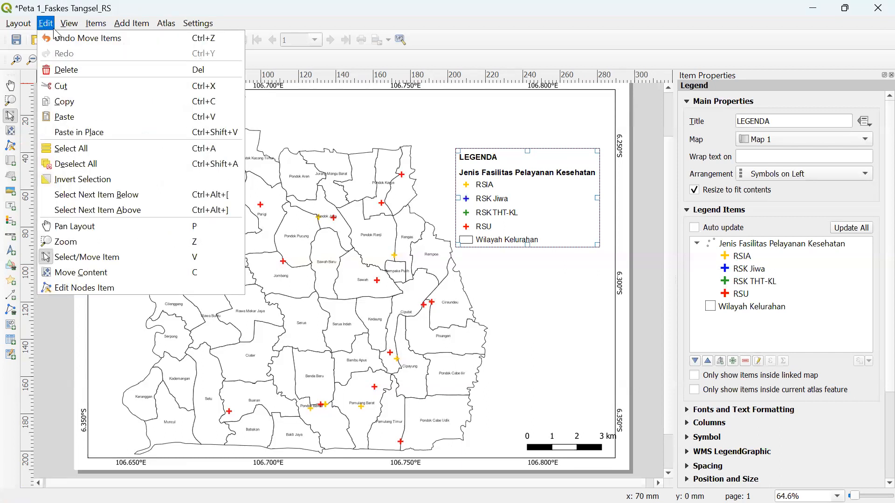
mouse_move(17, 29)
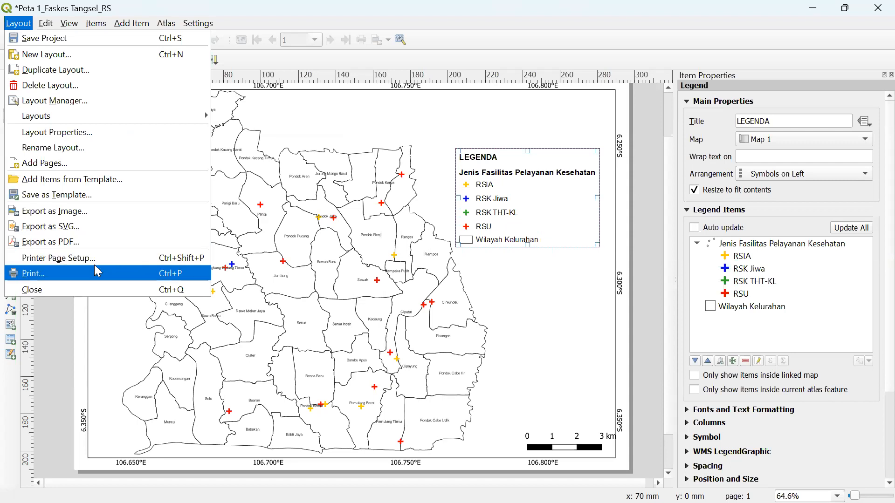
- Close the Item Properties panel, select the map and show the Item Properties panel again
mouse_move(46, 24)
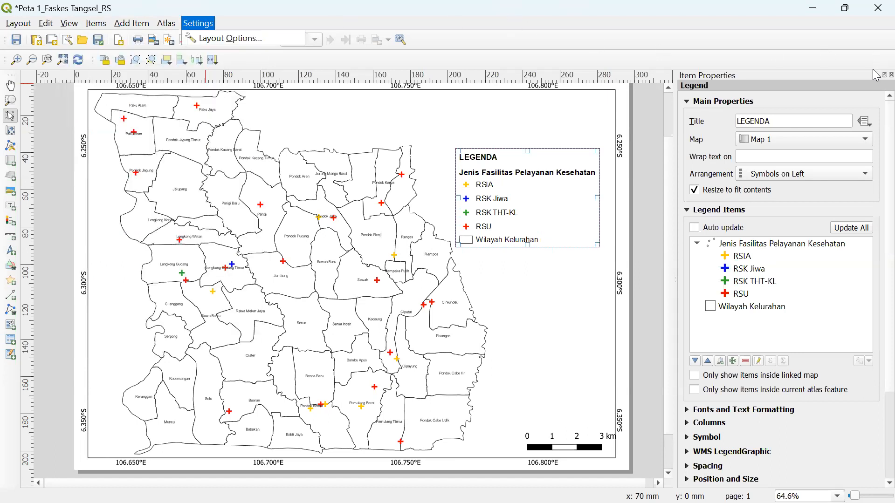
left_click(890, 75)
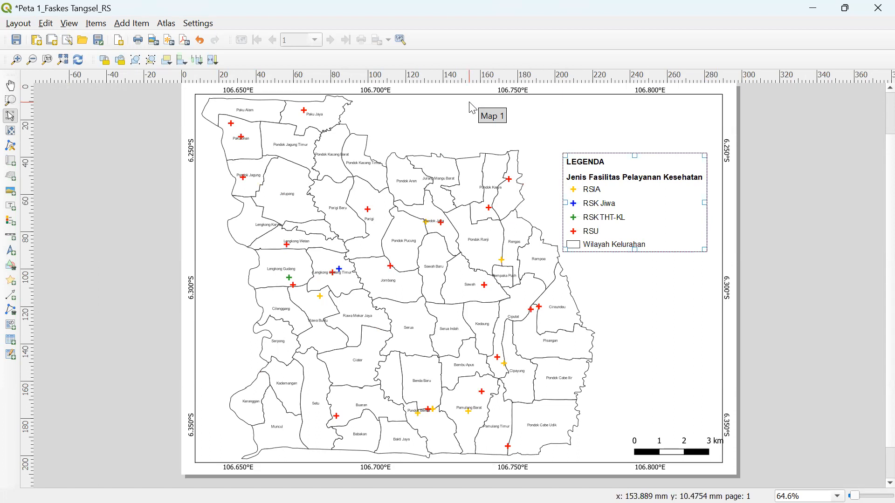
left_click(472, 143)
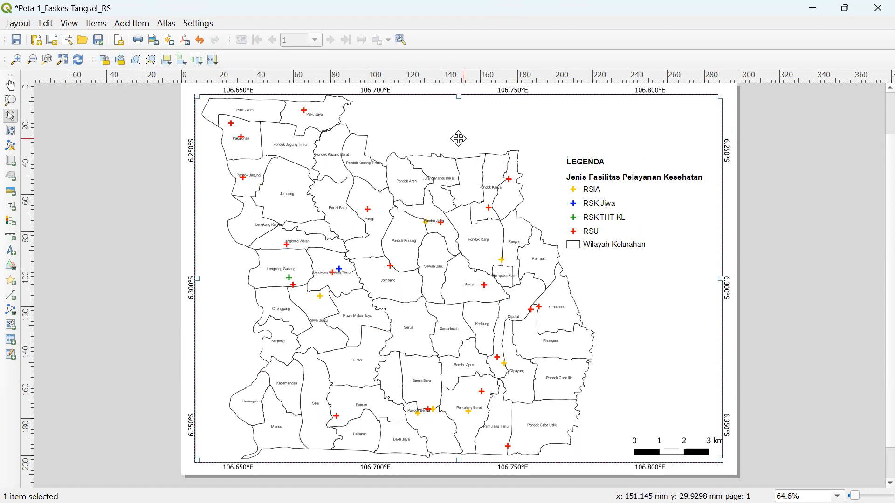
left_click(136, 25)
left_click(51, 25)
mouse_move(68, 29)
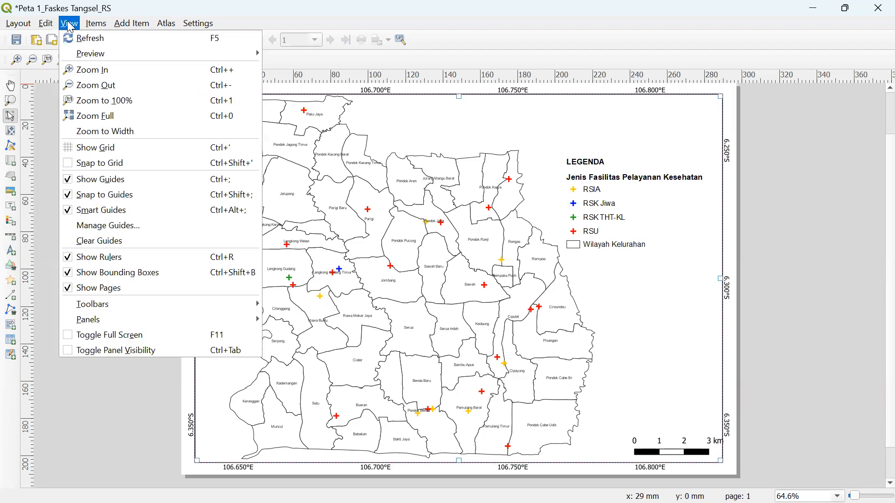
mouse_move(123, 324)
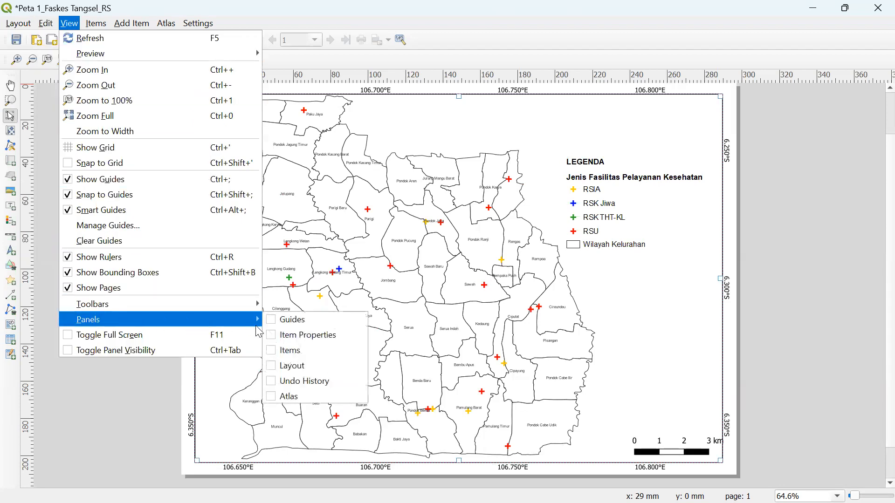
left_click(287, 335)
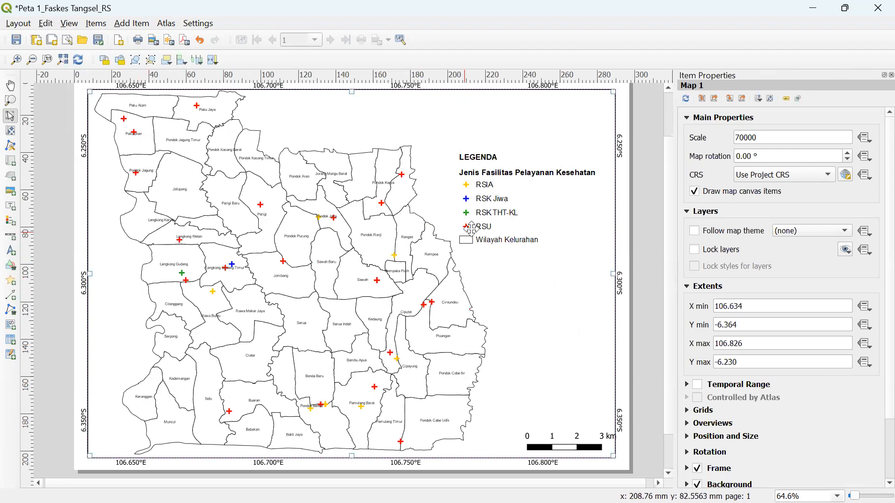
- Enable a frame around the legend and reposition it slightly within the empty area at the map's northeast
left_click(485, 222)
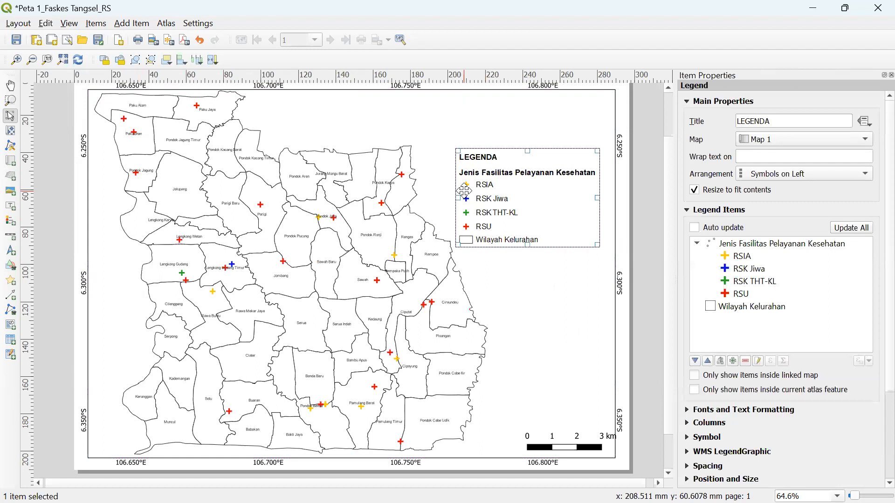
left_click_drag(515, 198, 511, 198)
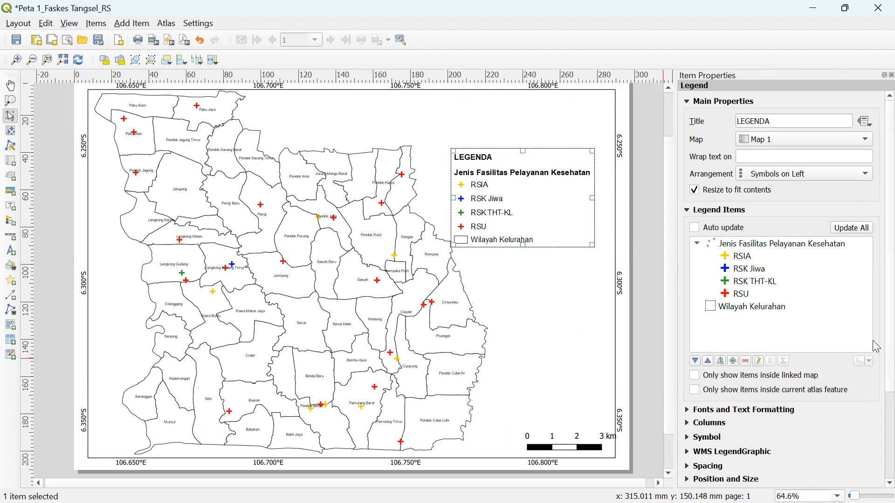
scroll(876, 382, "down", 5)
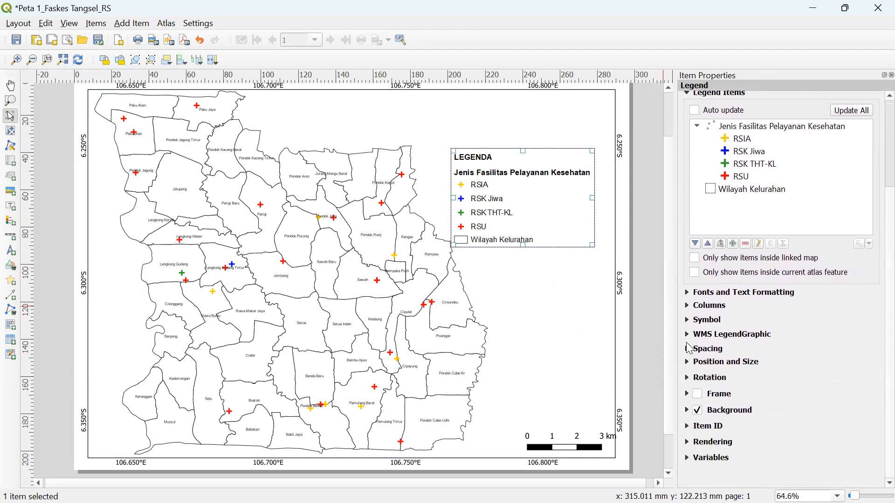
left_click(698, 395)
left_click_drag(537, 205, 546, 208)
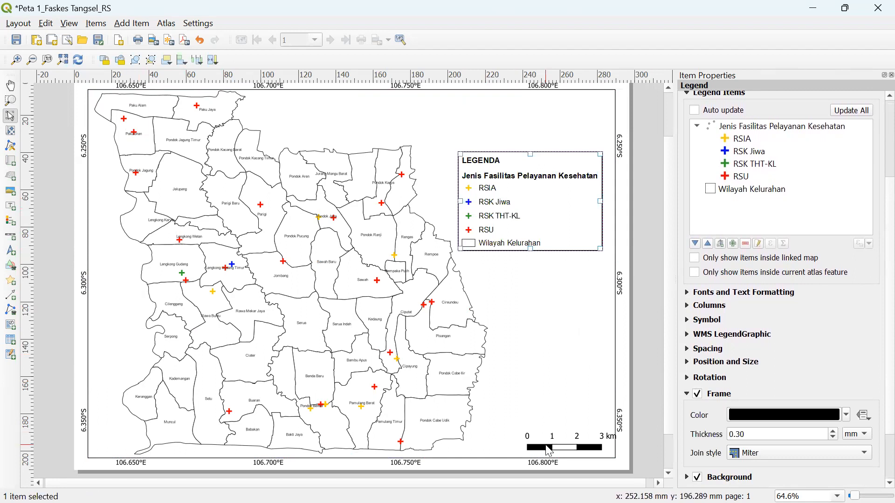
- Set the scale bar to 4 right segments and place it inside the map frame's southeast corner, below the legend
left_click(560, 446)
left_click_drag(560, 446, 511, 449)
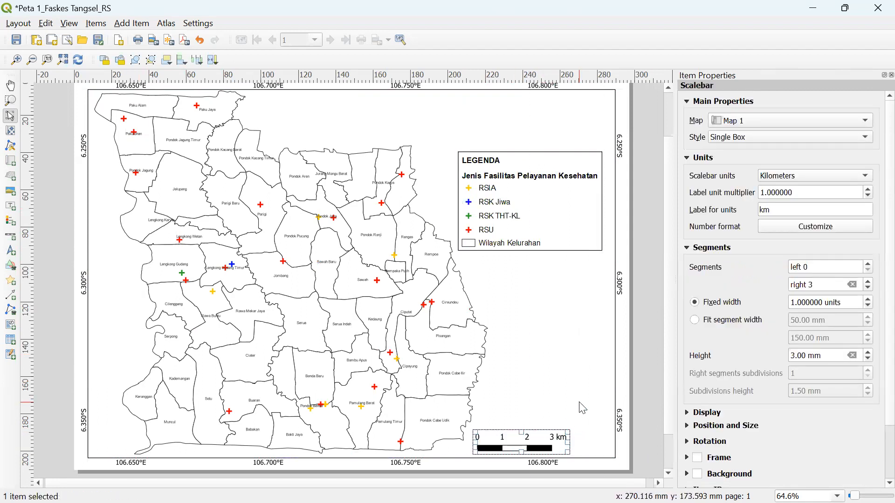
left_click(868, 281)
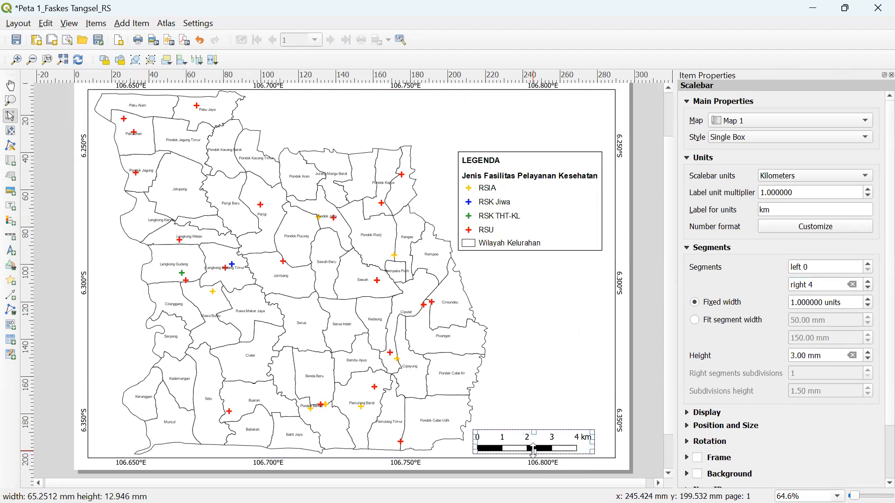
left_click_drag(533, 445, 544, 445)
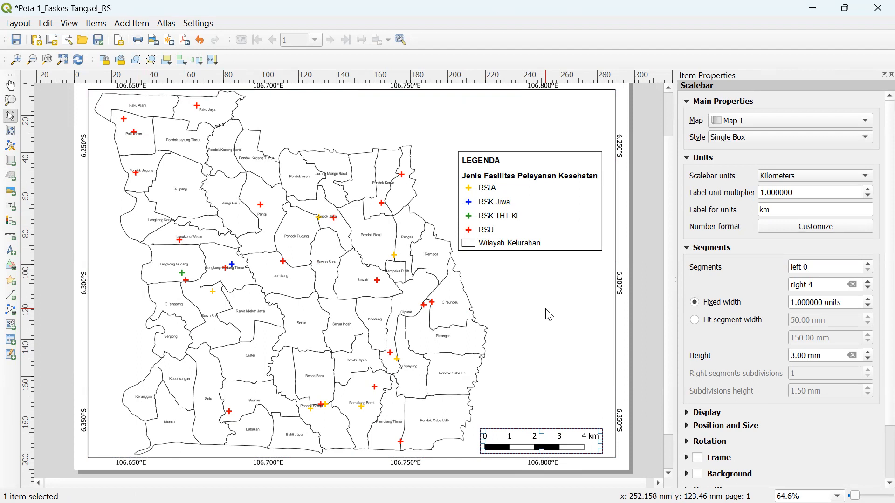
- Turn the legend's frame off and back on
left_click(543, 215)
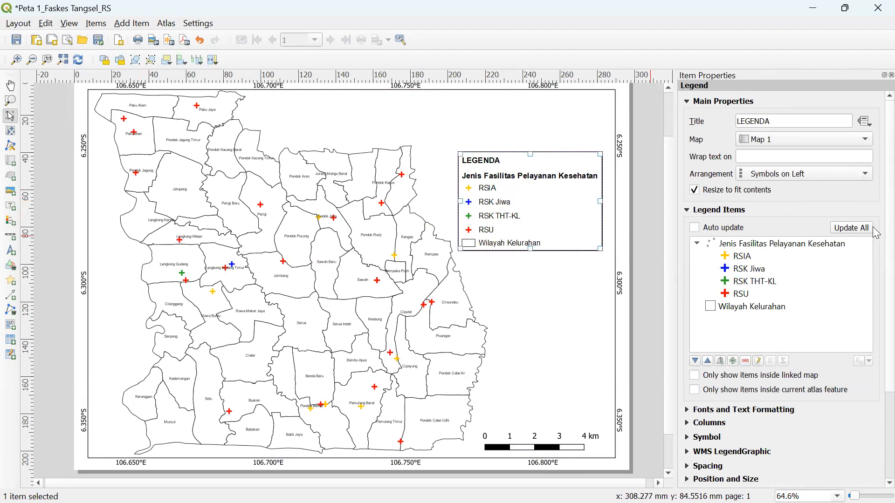
scroll(876, 310, "down", 3)
scroll(876, 317, "down", 1)
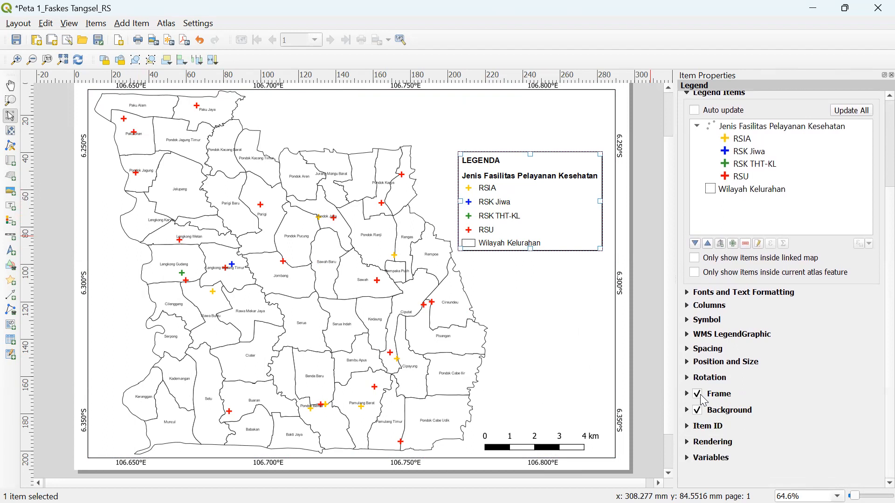
left_click(699, 395)
left_click(698, 393)
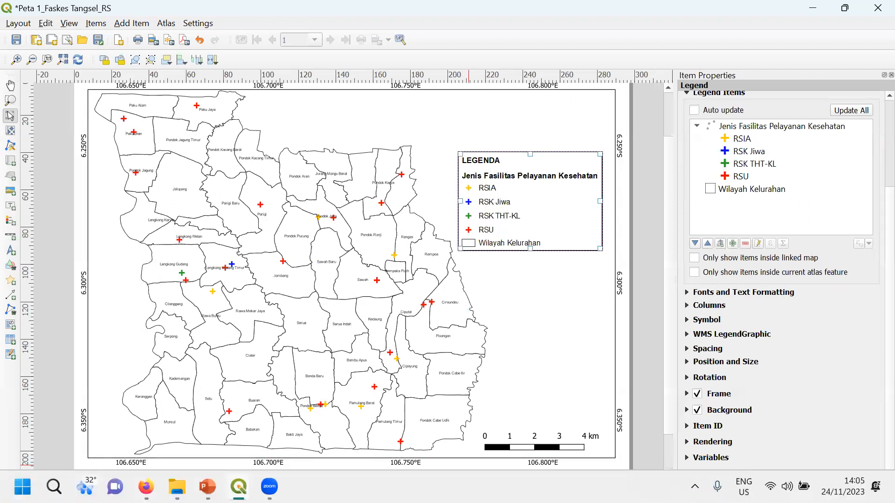
- Switch to PowerPoint to check the required map elements on the SYARAT PETA slide, and return to the QGIS layout
left_click(270, 487)
left_click(208, 487)
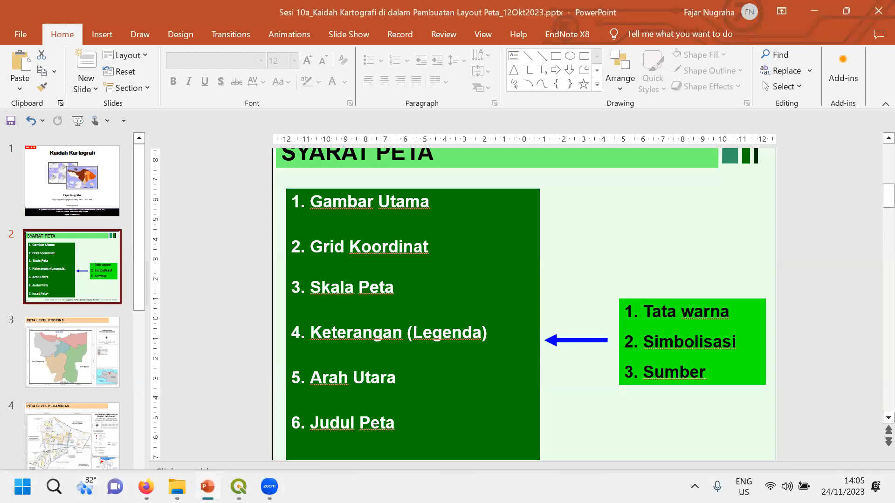
left_click(207, 487)
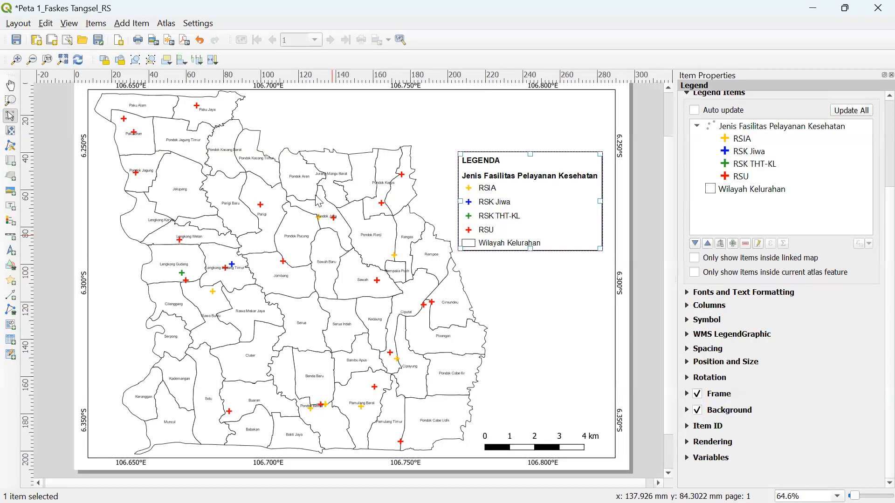
- Add a small north arrow in the empty area north of Pondok Karya
left_click(141, 26)
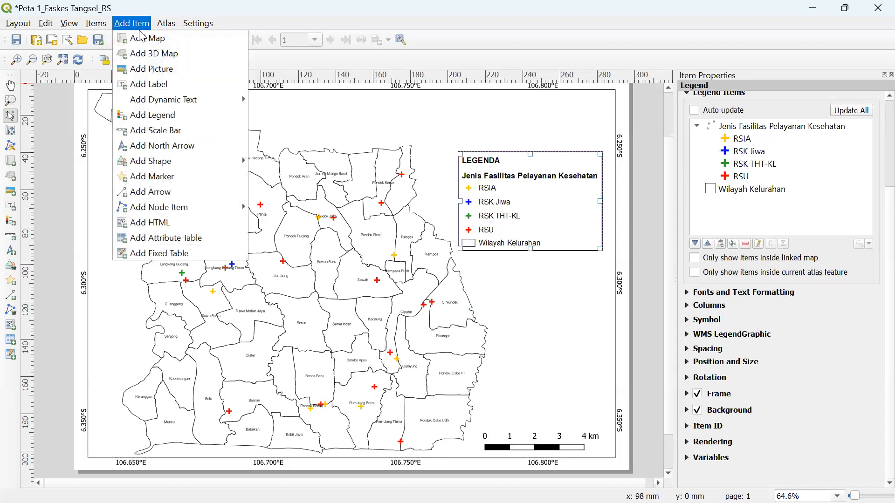
left_click(140, 146)
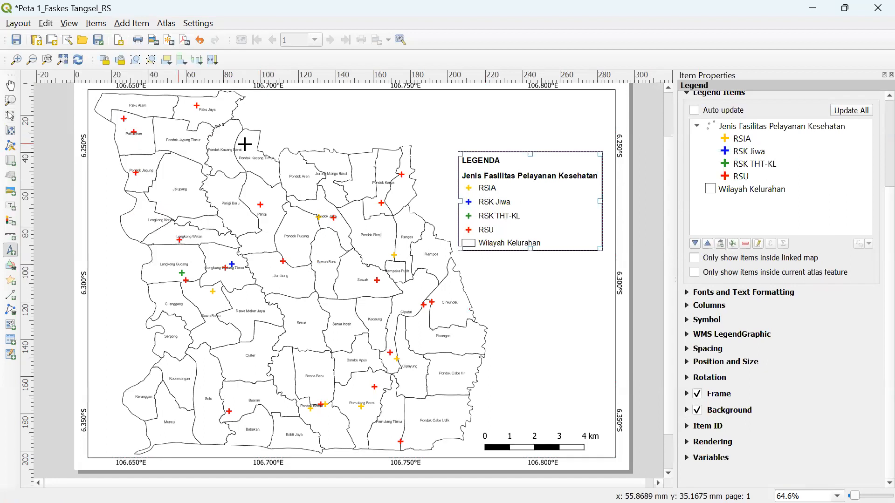
mouse_move(520, 103)
left_mouse_down()
mouse_move(541, 126)
mouse_move(375, 111)
mouse_move(160, 140)
mouse_move(406, 129)
left_mouse_up()
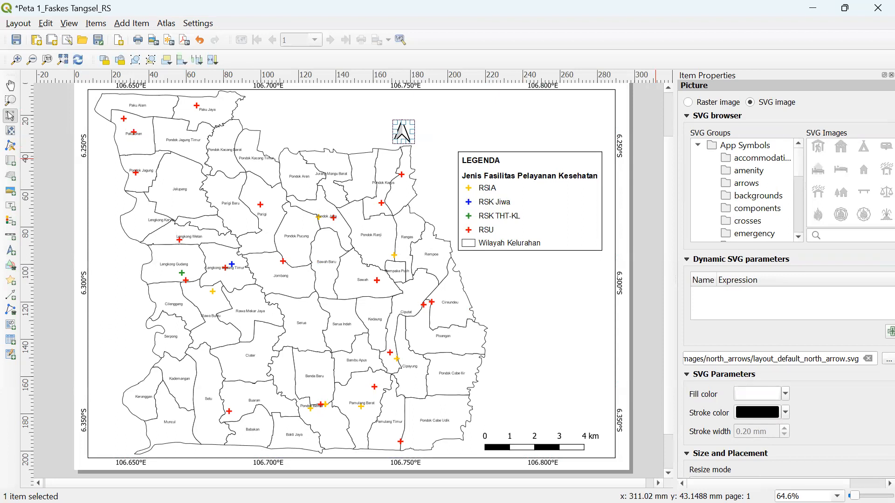
- Change the north arrow's SVG image to the black eight-pointed WindRose_01.svg
left_click_drag(799, 484, 846, 483)
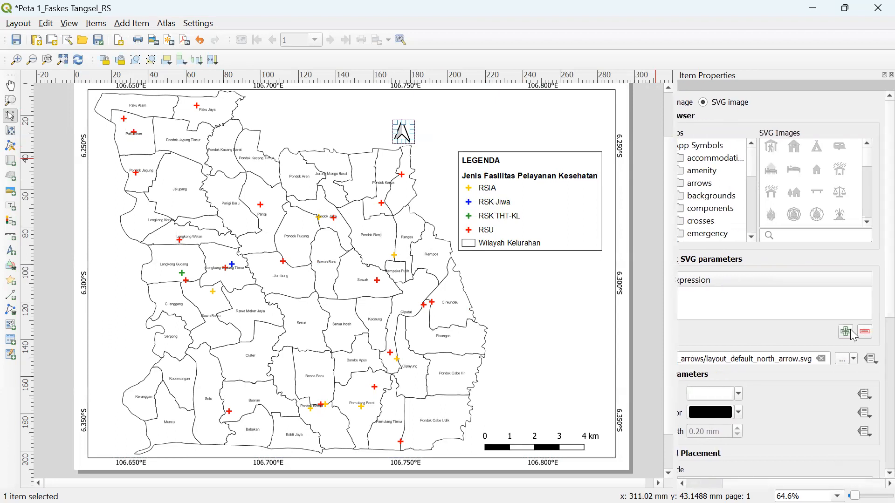
scroll(869, 164, "down", 5)
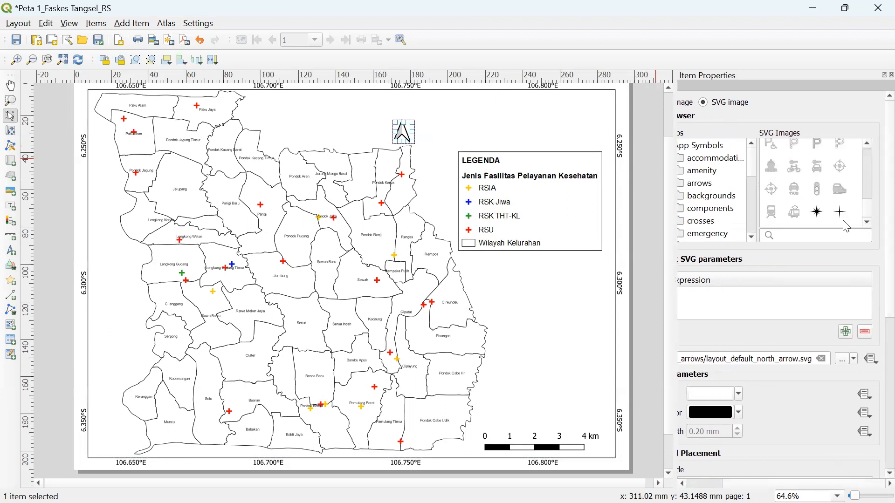
left_click(817, 212)
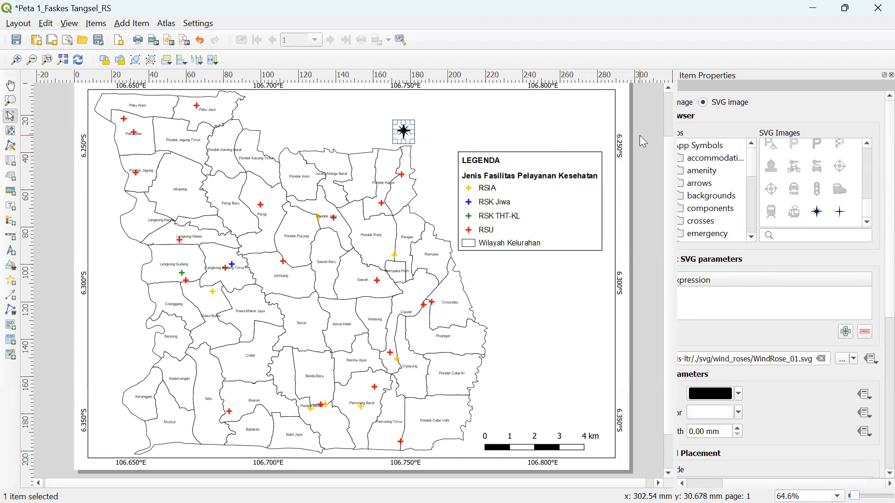
- Move the north arrow to the empty area west of Jelupang, near the map's western edge, and deselect it
left_click(494, 140)
left_click(405, 132)
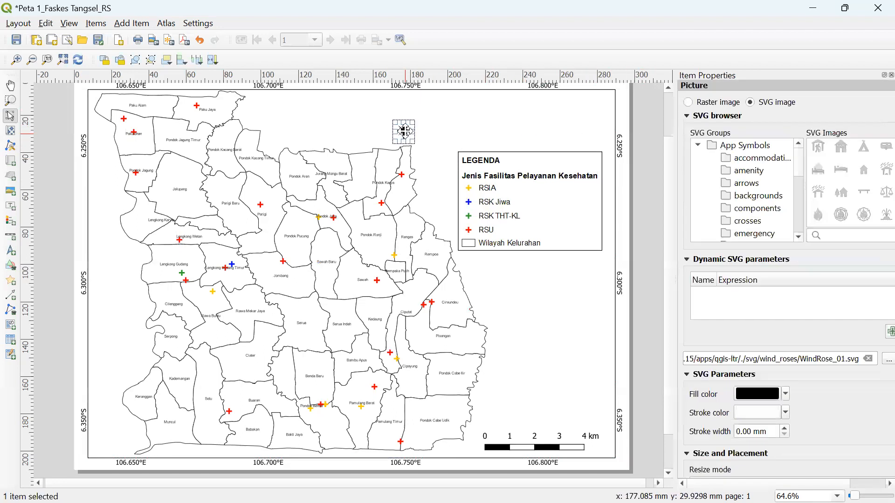
left_click_drag(404, 131, 106, 188)
left_click(41, 230)
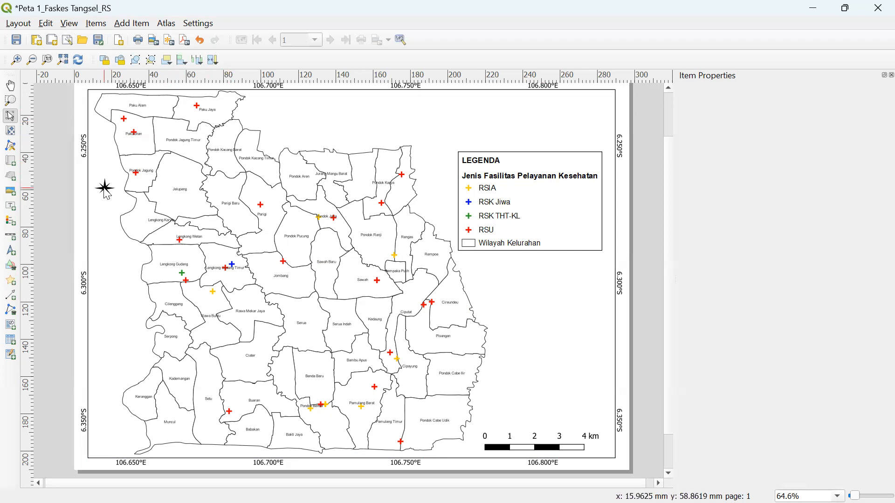
- Check the SYARAT PETA slide in PowerPoint for the element listed after Arah Utara, and return to the QGIS layout
mouse_move(196, 502)
left_click(207, 487)
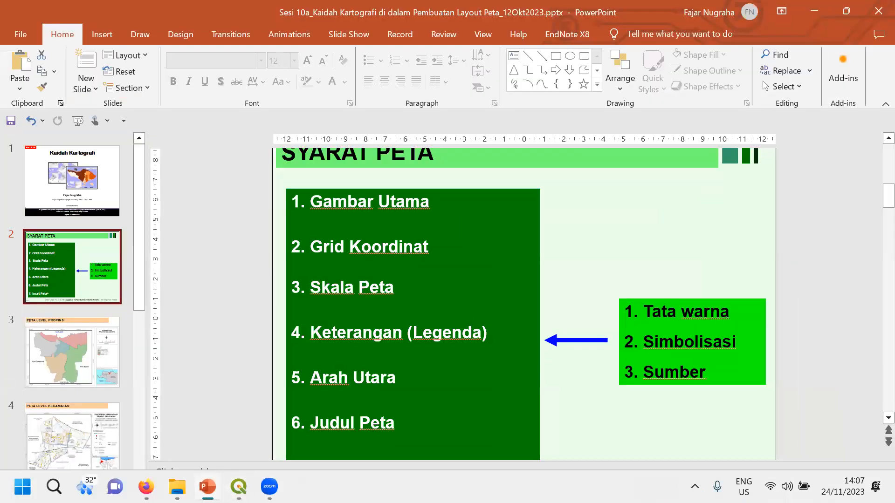
left_click(207, 487)
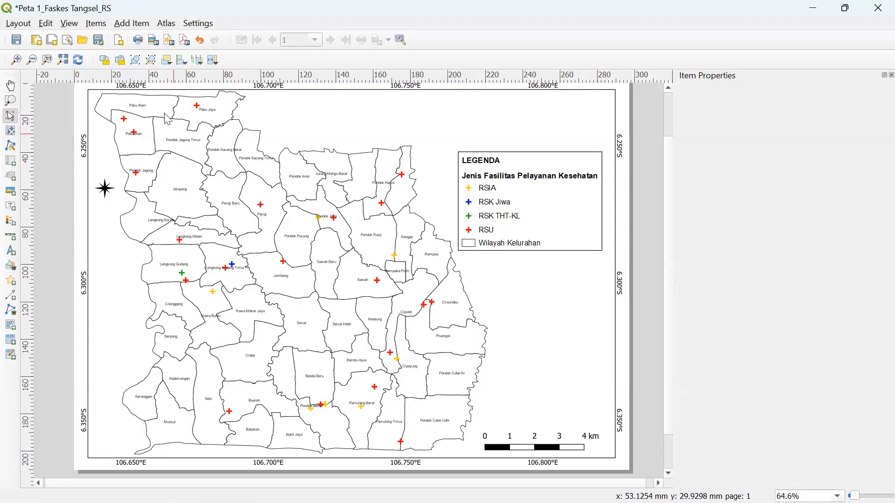
- Add a wide label box in the empty area above the legend, inside the map frame
left_click(126, 25)
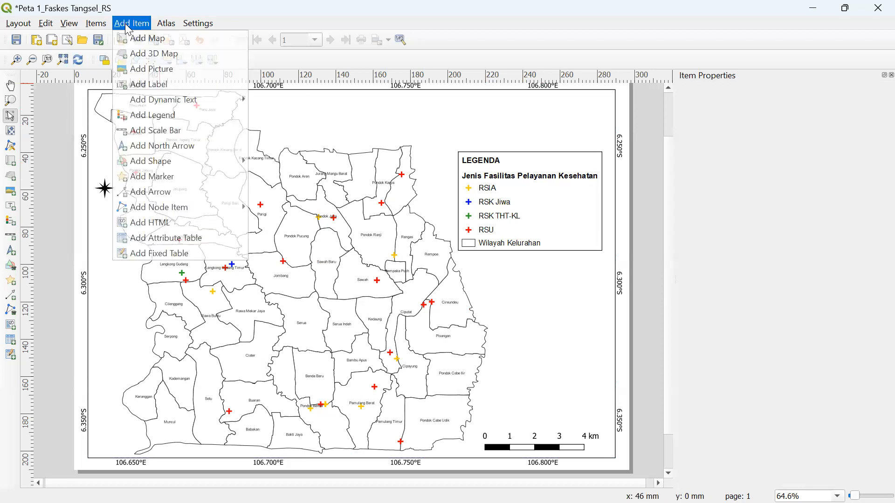
left_click(146, 84)
left_click_drag(374, 97, 586, 142)
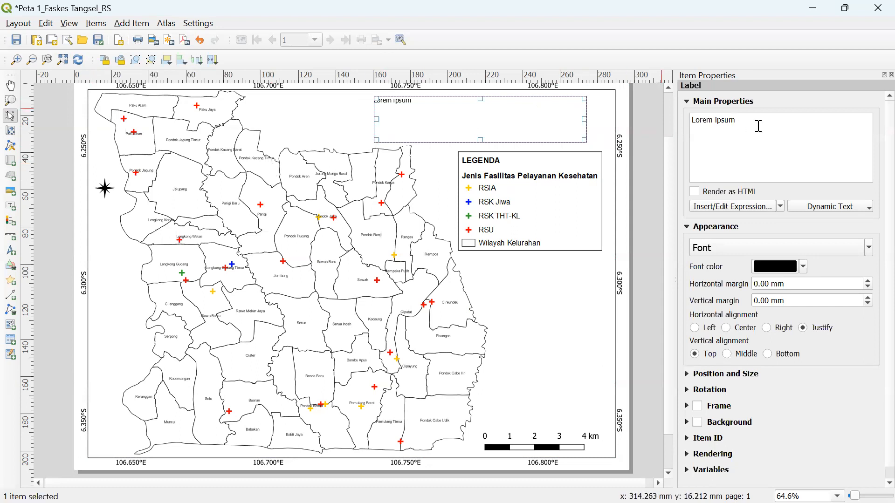
- Replace the label's placeholder text with "FASILITAS PELAYANAN KESEHATAN" and "KOTA TANGERANG SELATAN" on two lines
left_click_drag(758, 123, 691, 120)
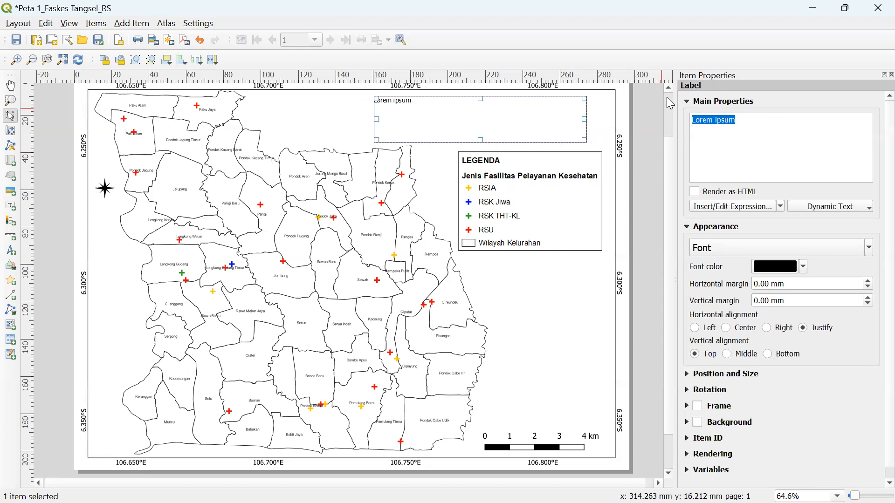
type("Fa")
key("BackSpace")
key("BackSpace")
key("Caps_Lock")
type("FASILITAS")
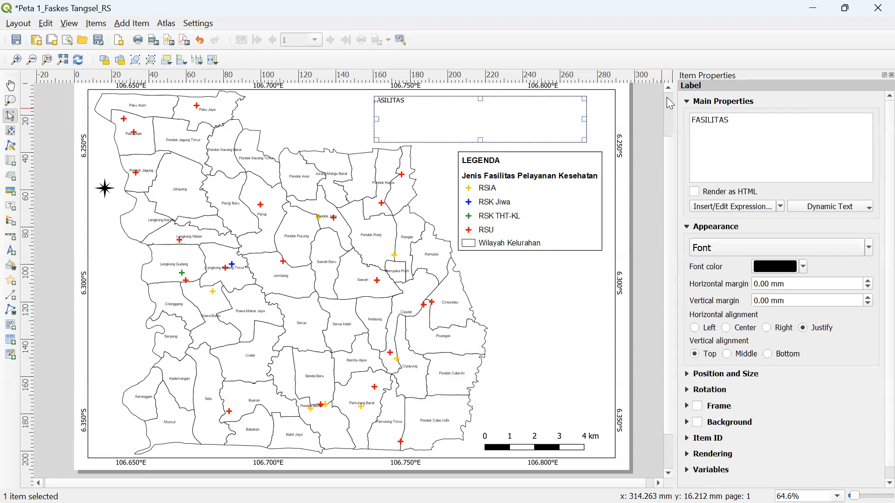
type(" PELAYANAN KE")
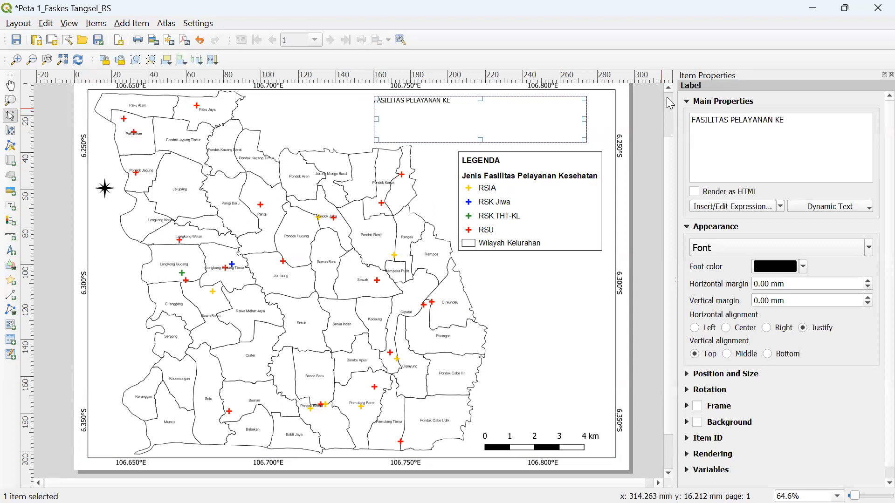
type("SEHATAN")
key("Return")
type("KOATA TANGEAR")
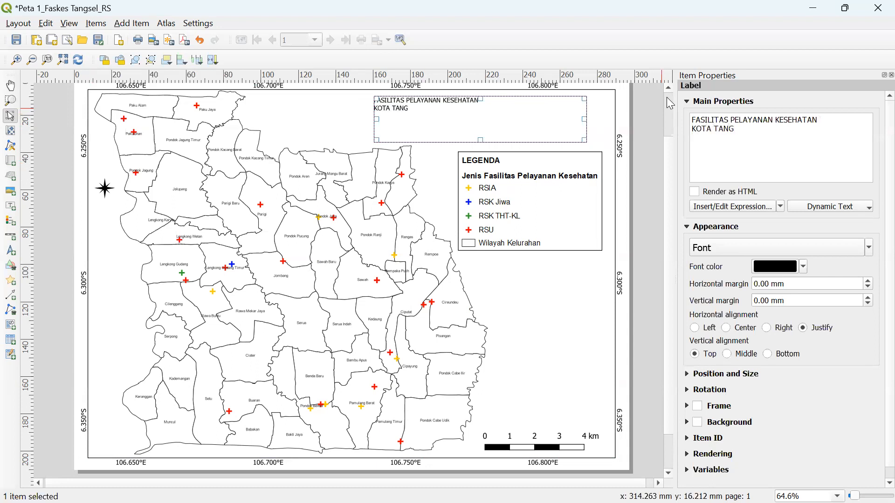
key("BackSpace")
key("BackSpace")
type("RANG SELATAN")
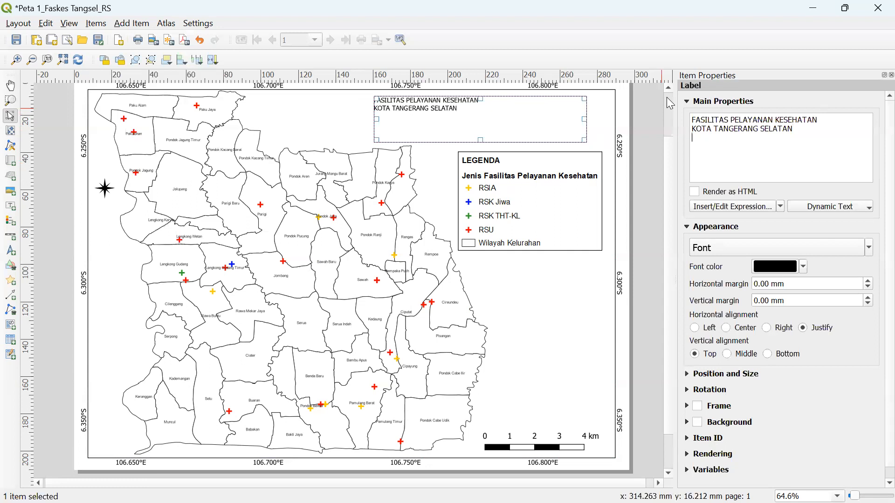
- Add "TAHUN 2023" as the title label's third line and format its text in Arial Bold, size 14
key("Return")
type("TAHUN 2023")
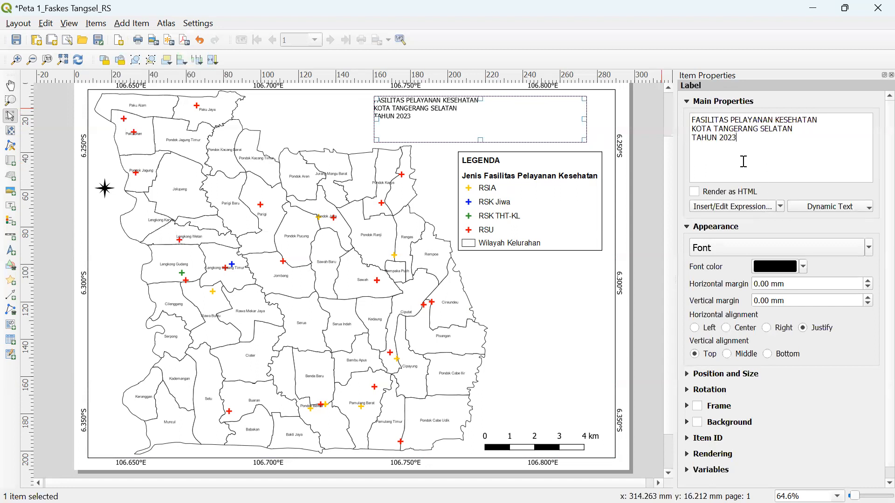
scroll(580, 204, "up", 5)
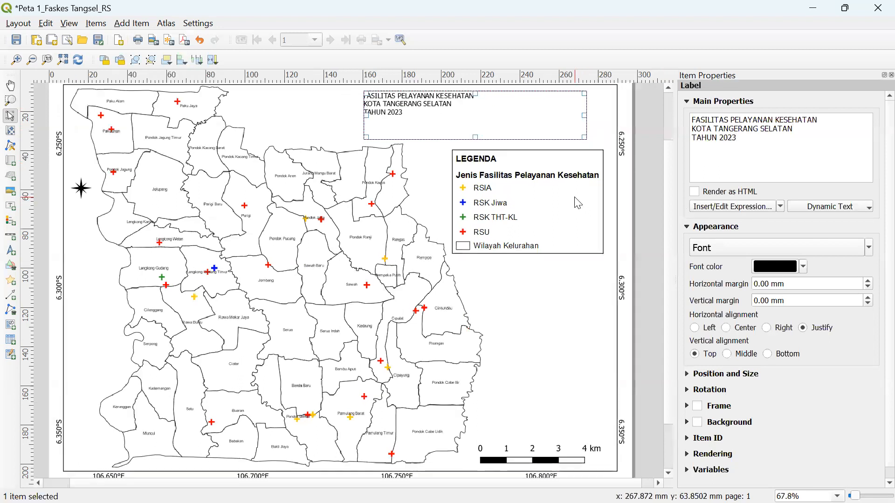
left_click_drag(670, 197, 665, 111)
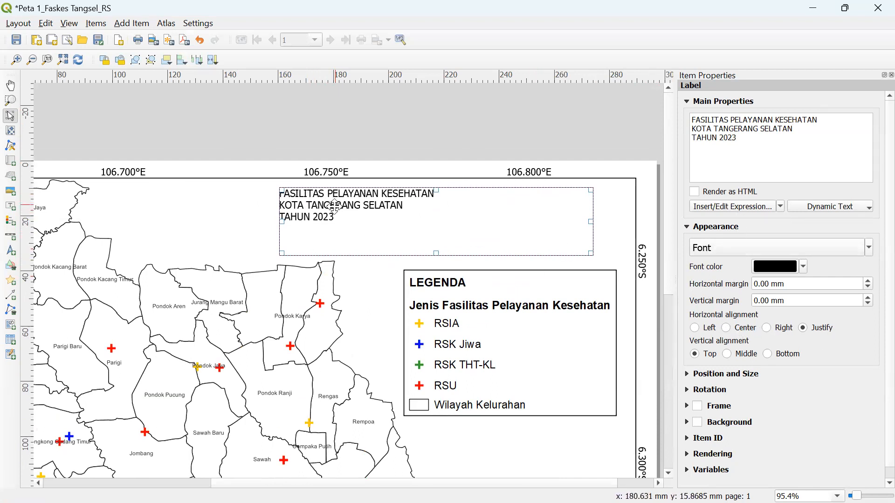
left_click(738, 248)
type("Arial")
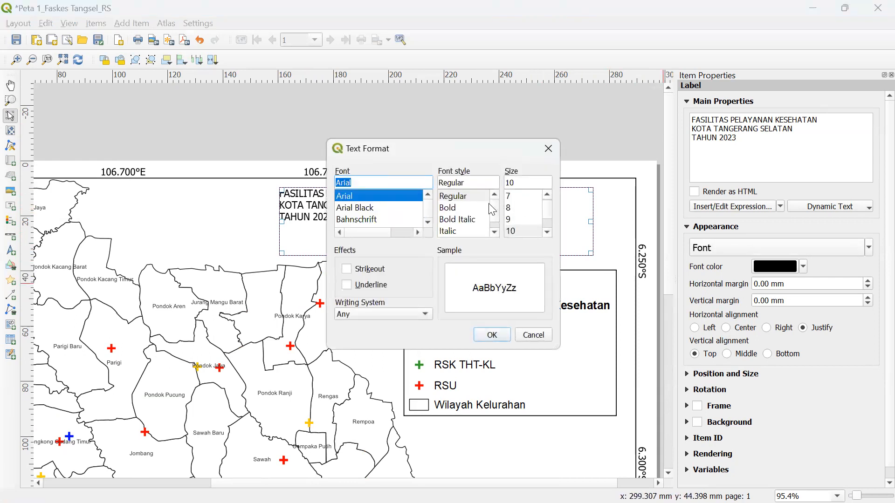
left_click(463, 207)
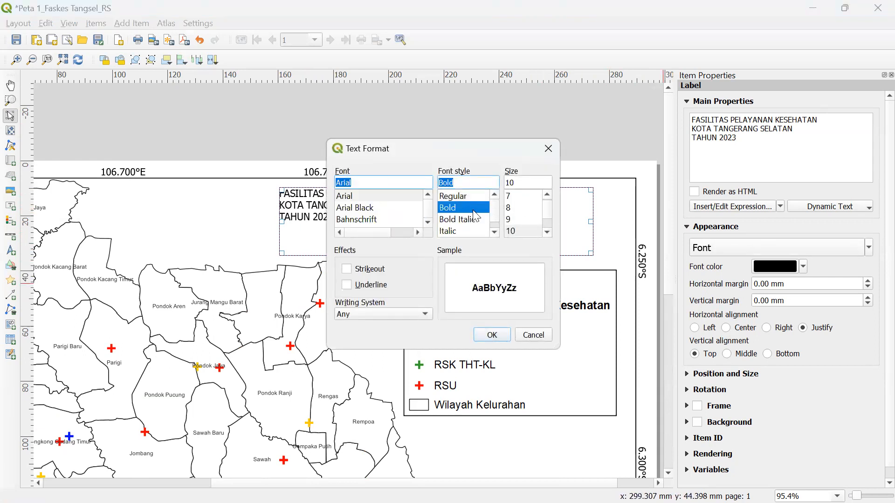
left_click(544, 232)
left_click(547, 232)
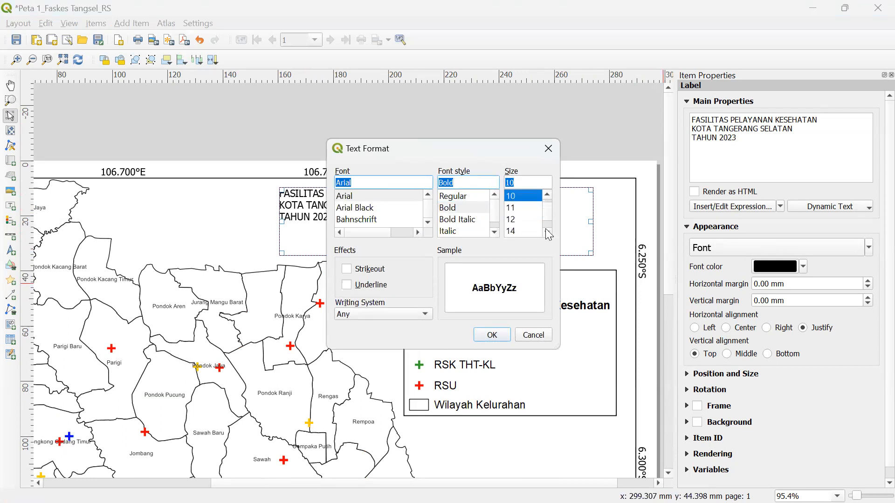
left_click(519, 230)
left_click(492, 334)
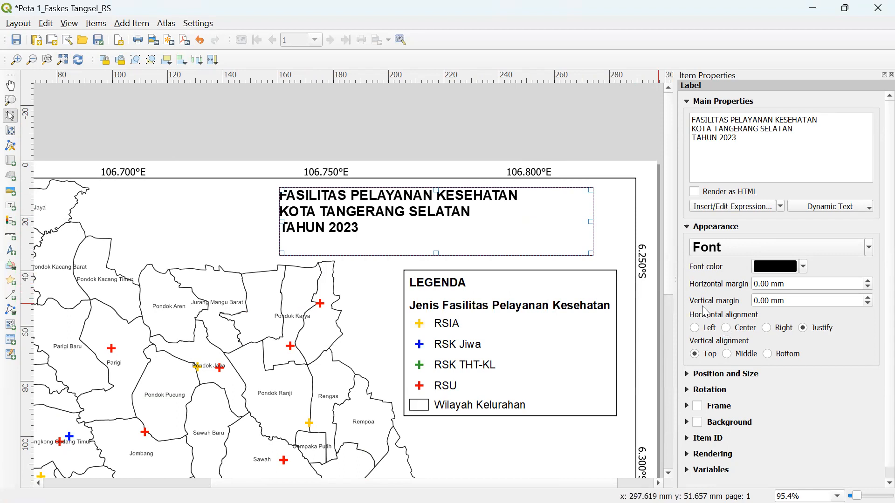
- Centre the title text horizontally, align it to the middle vertically, and enable a frame around the label
left_click(726, 328)
left_click(728, 354)
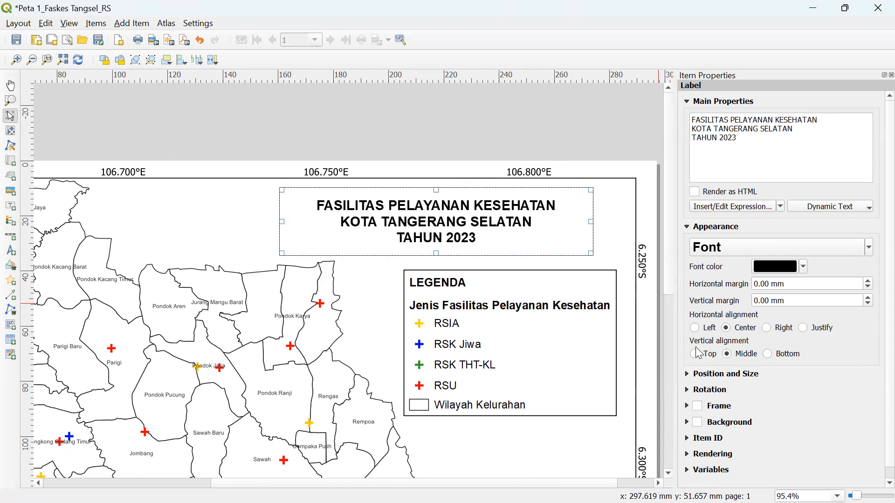
left_click(699, 407)
- Move the framed title into the map's northeast corner and shift the legend slightly east beneath it
left_click_drag(461, 224, 498, 223)
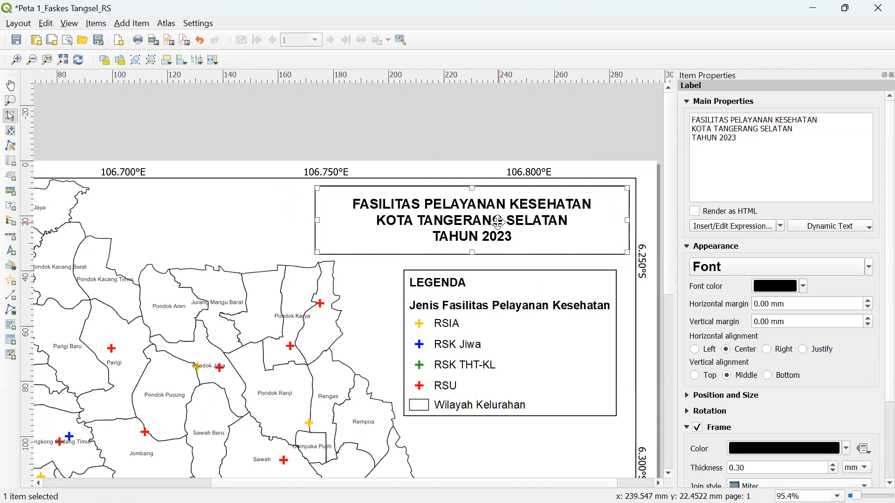
left_click(511, 321)
left_click_drag(505, 319, 511, 323)
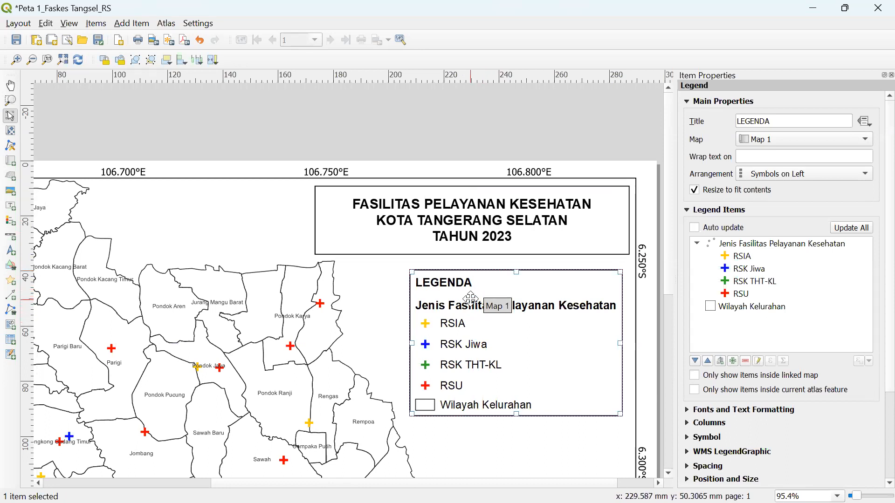
- Move the north arrow to the empty area between Paku Jaya and the title box, and deselect it
scroll(495, 226, "down", 1)
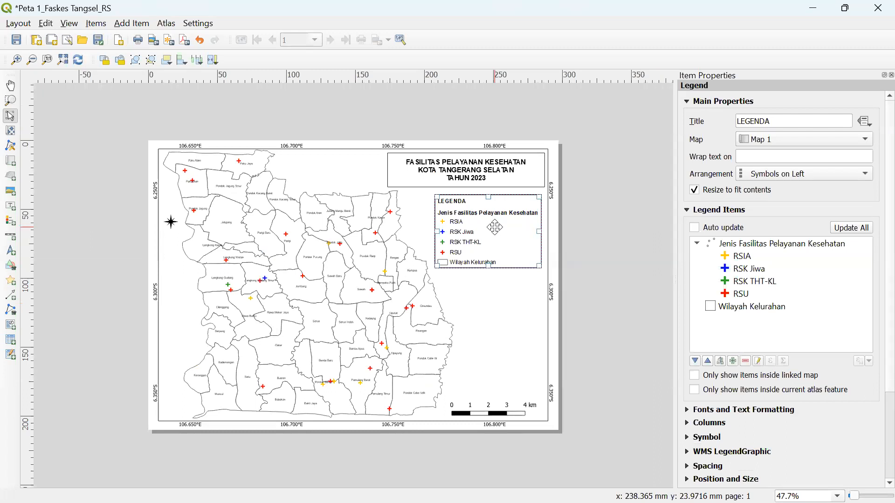
left_click(171, 222)
left_click_drag(171, 224, 326, 162)
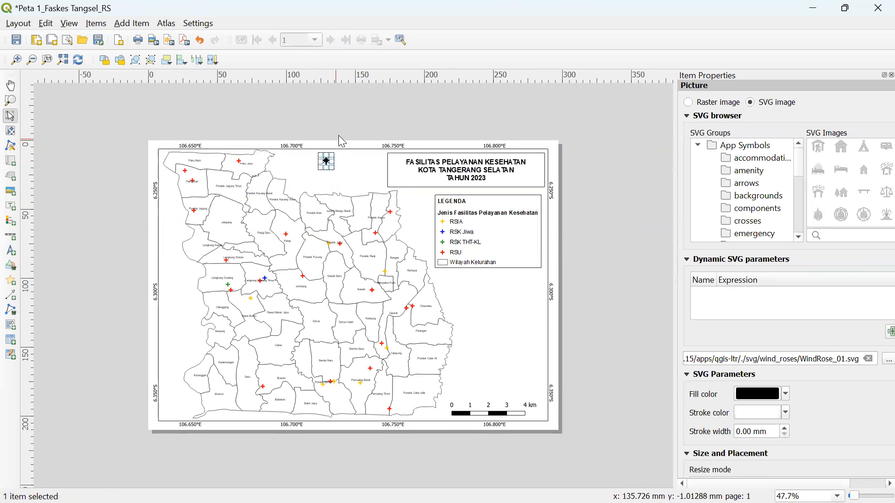
left_click(354, 120)
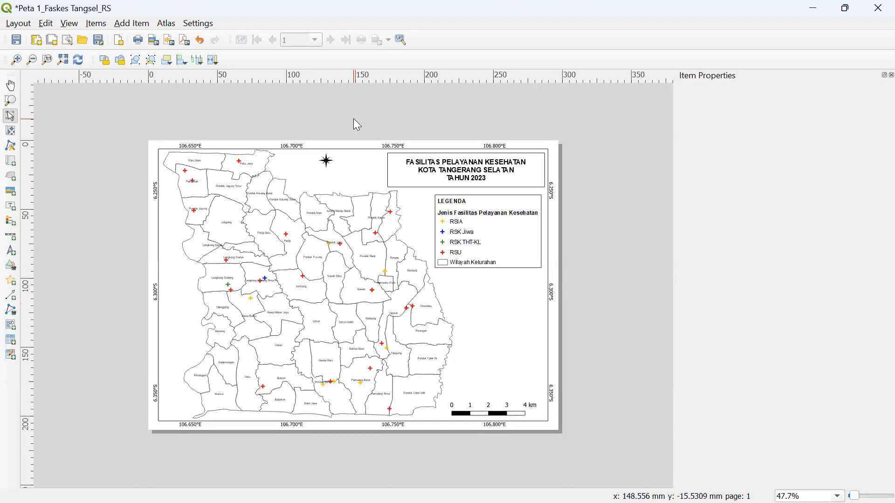
- Lock the layers and the layer styles of the main map item
left_click(350, 177)
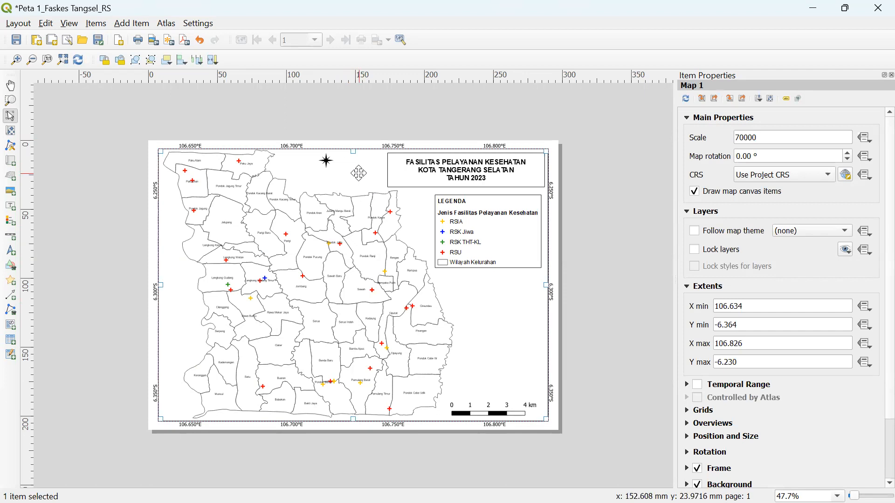
left_click(725, 256)
left_click(724, 270)
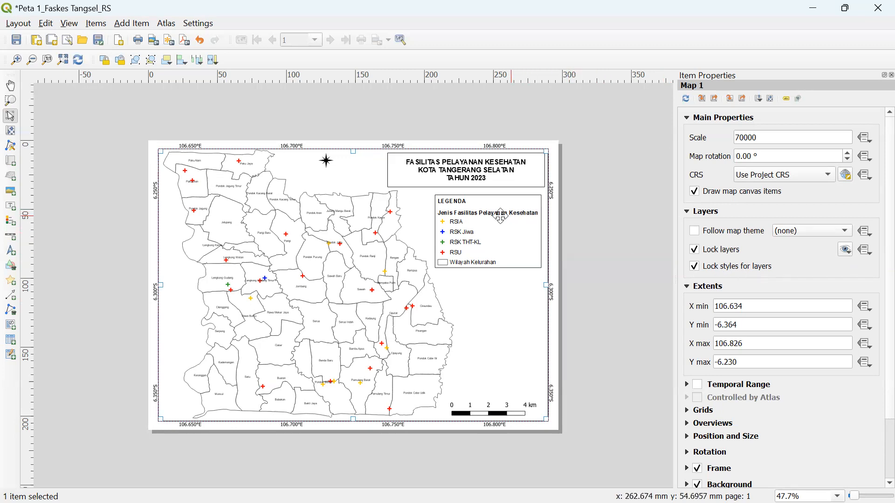
- Add a small label box in the empty area west of Cilenggang, near the map's western edge
scroll(489, 217, "up", 3)
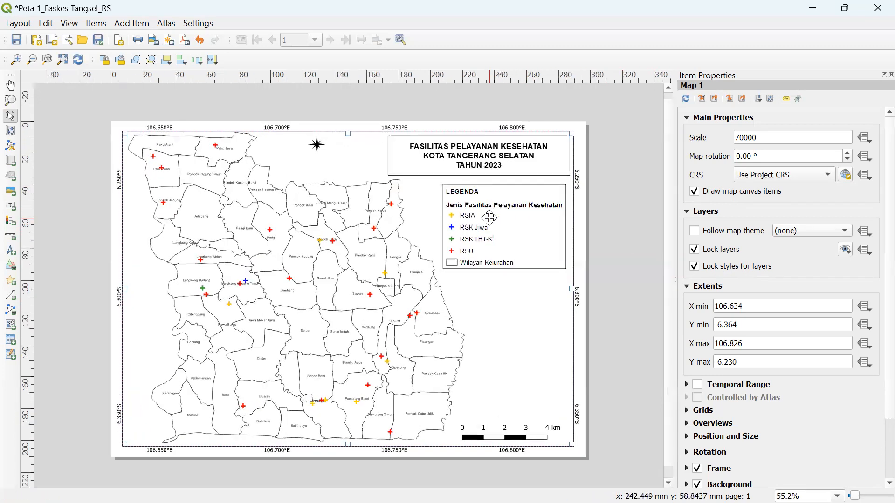
scroll(489, 217, "up", 1)
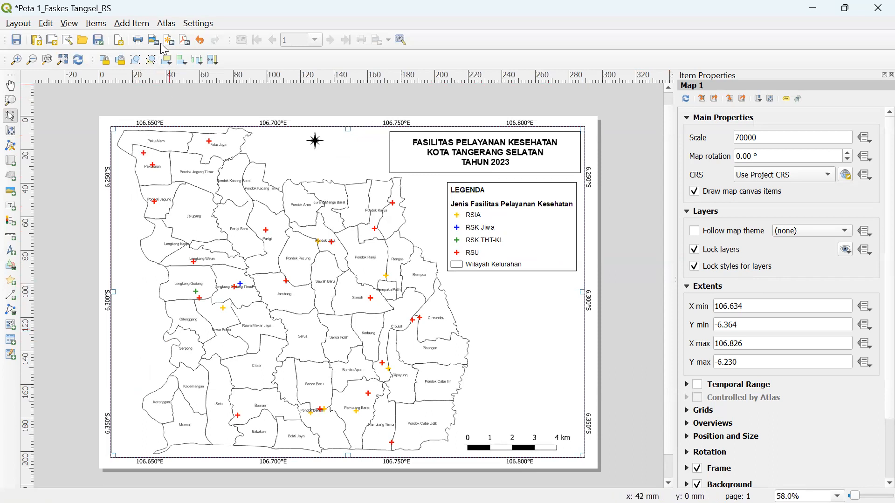
left_click(135, 25)
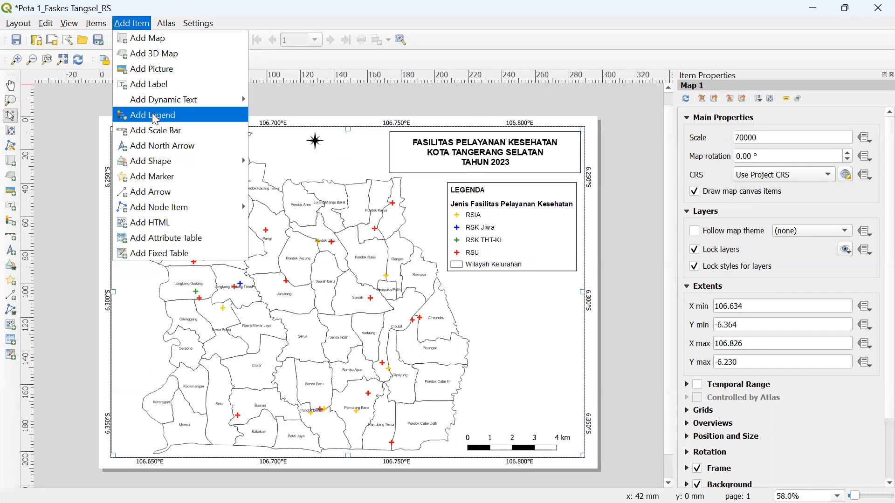
left_click(163, 89)
left_click_drag(125, 299, 165, 343)
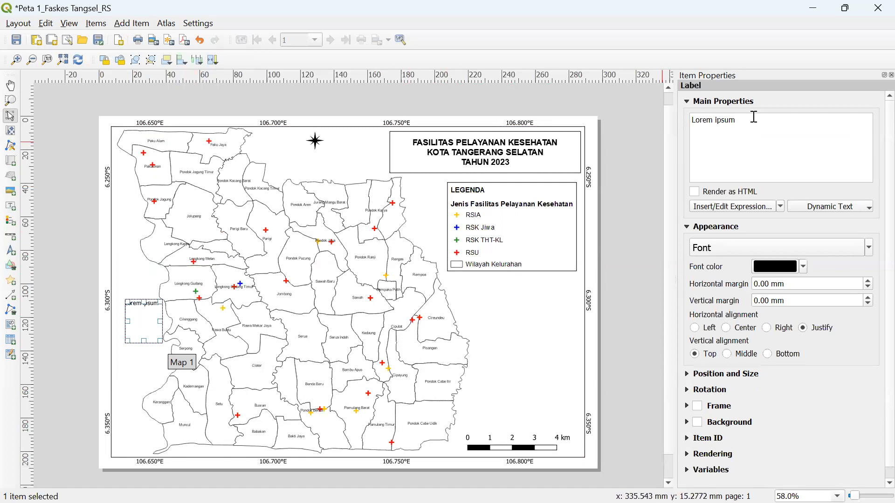
- Replace the new label's placeholder text with "KAB. TANGERANG"
left_click_drag(753, 116, 659, 107)
type("sKA")
key("BackSpace")
key("BackSpace")
key("BackSpace")
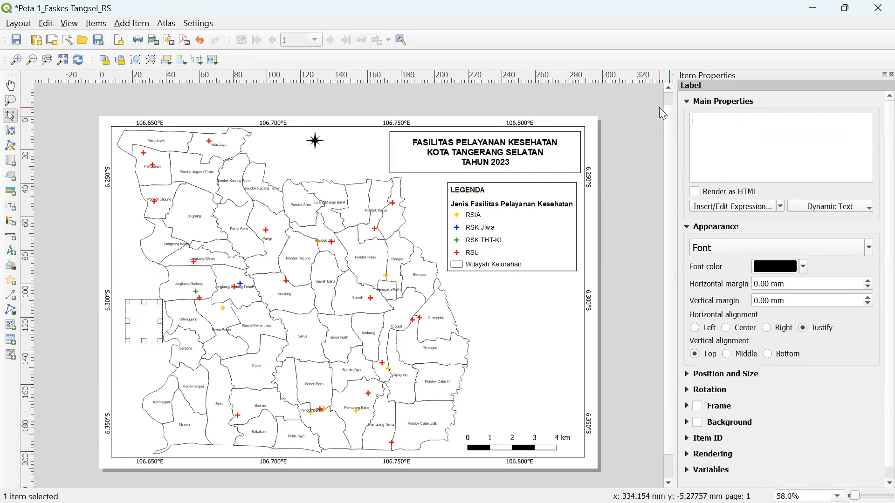
type("KAB. TANGERANG")
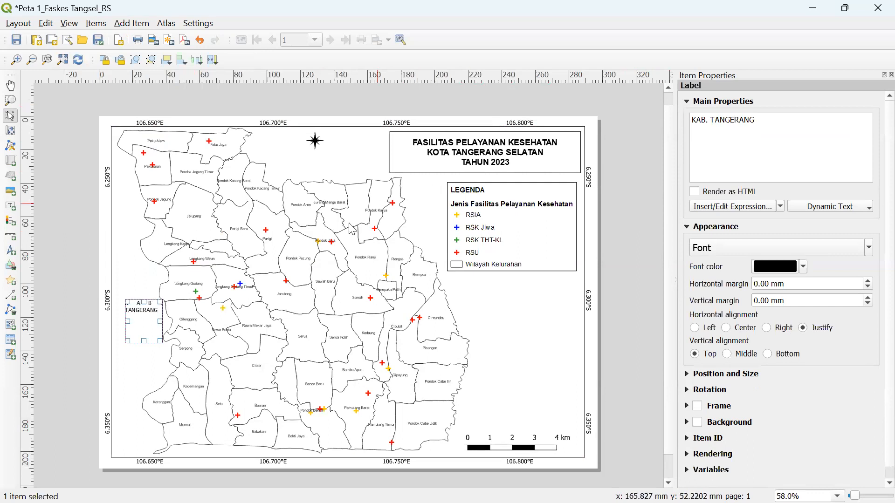
- Reshape the label into a wider, one-line-high box and move it south, just west of Serpong
left_click_drag(163, 322, 173, 306)
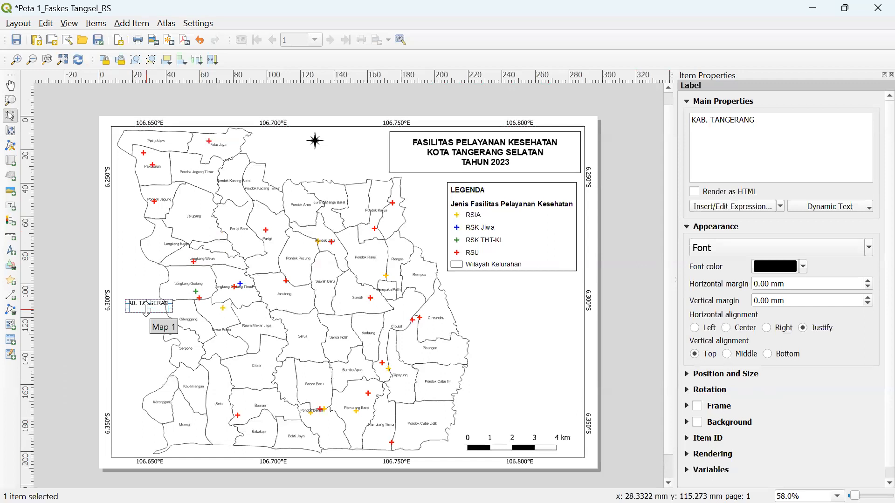
left_click_drag(144, 313, 138, 354)
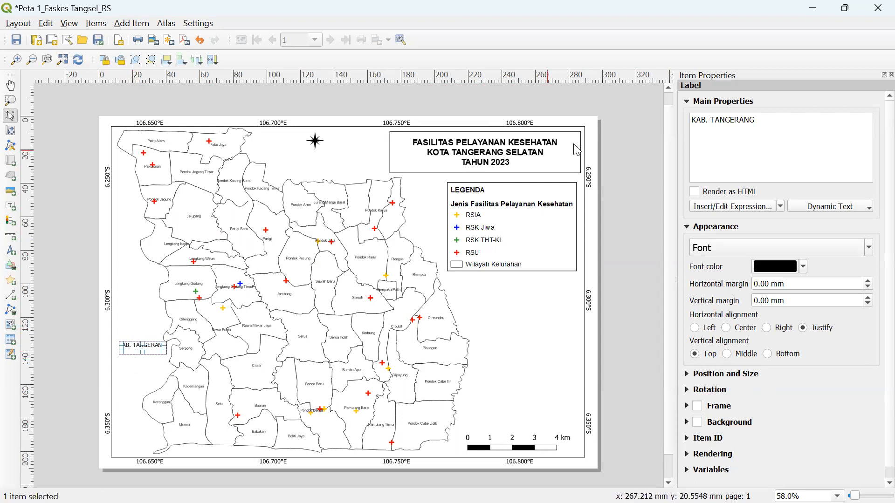
- Replace the label's text with "Kab. Tangerang" and "PROVINSI BANTEN" on two lines
key("Caps_Lock")
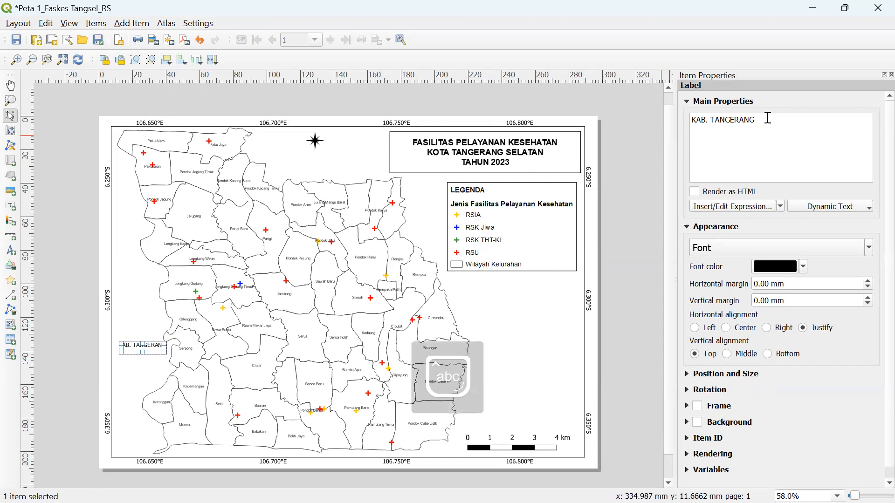
left_click_drag(768, 118, 648, 119)
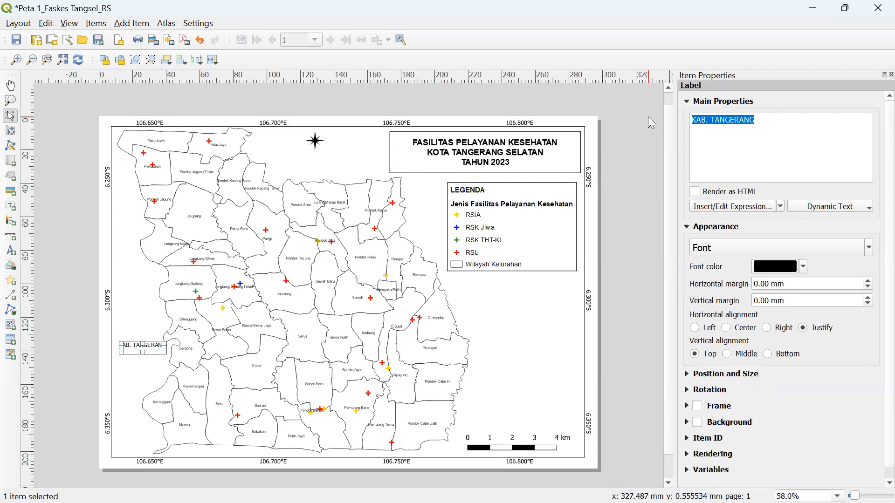
type("Kab")
type(".")
type(" Tange")
type("rang ")
type("PROV")
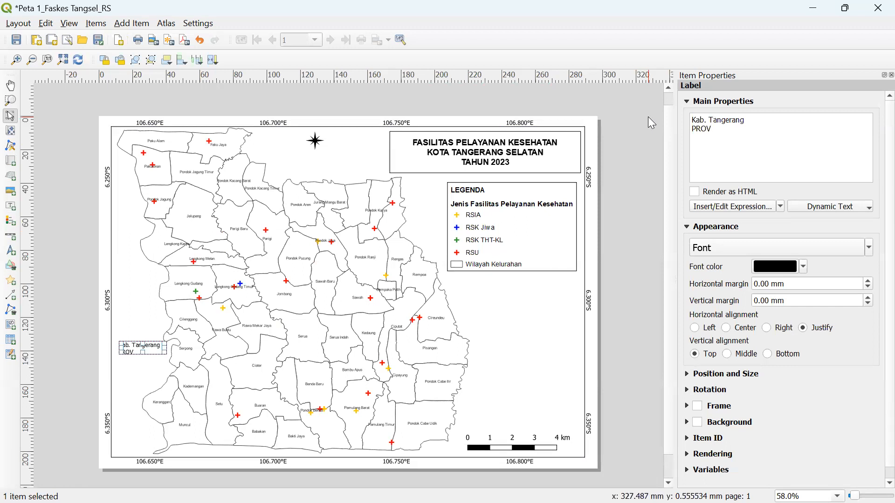
type("INSI BANTEN")
- Adjust the label box's width to fit both lines and move it north, just west of Cilenggang
left_click_drag(164, 348, 190, 348)
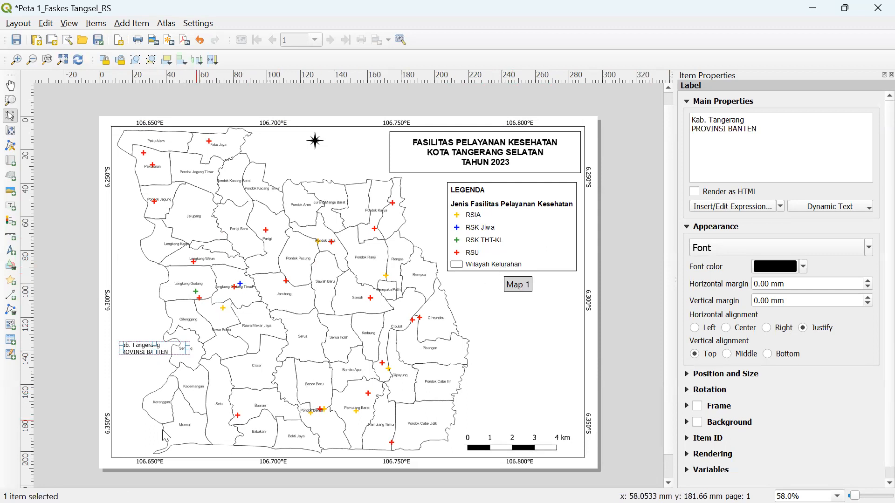
mouse_move(239, 486)
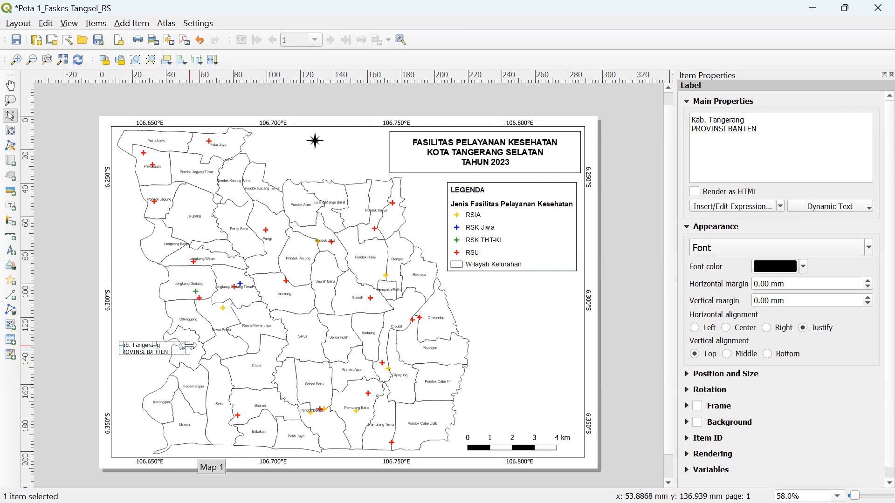
left_click_drag(189, 346, 133, 325)
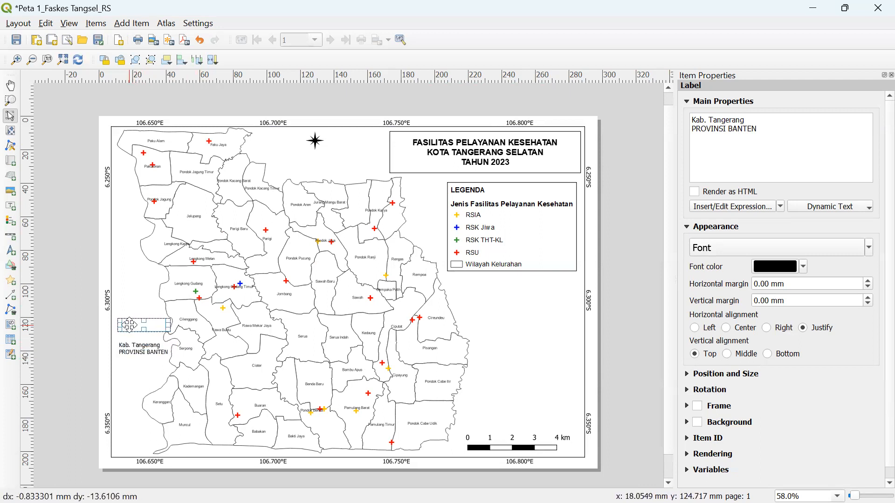
- Centre the neighbouring-region label's text horizontally and vertically, and shift the box slightly toward the map's western edge
left_click(726, 328)
left_click(726, 354)
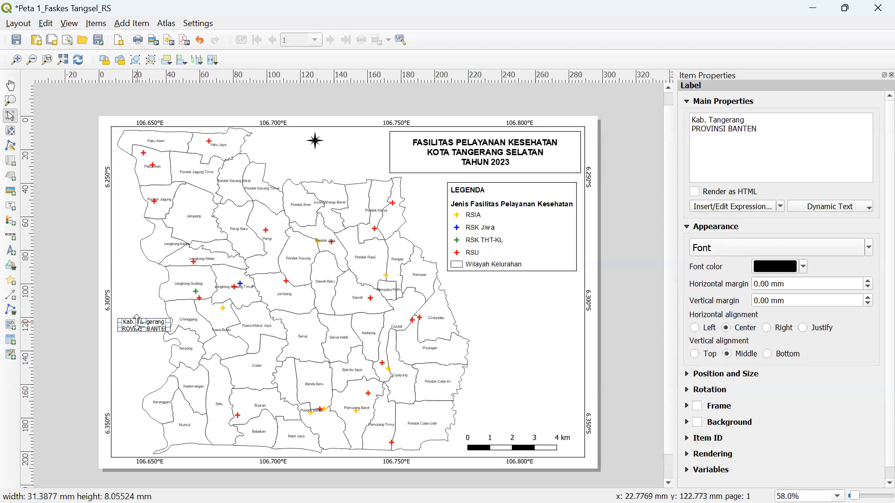
left_click_drag(136, 322, 135, 323)
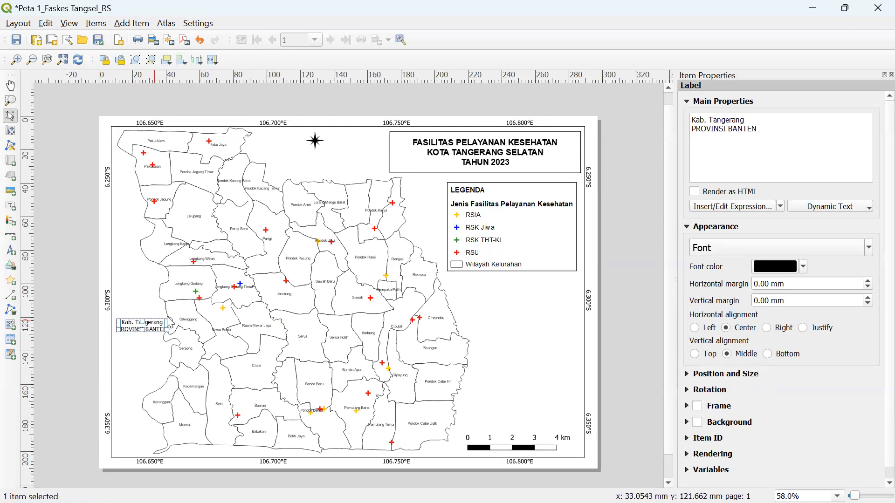
- Set the neighbouring-region label's font to Arial Bold
left_click(717, 252)
key("a")
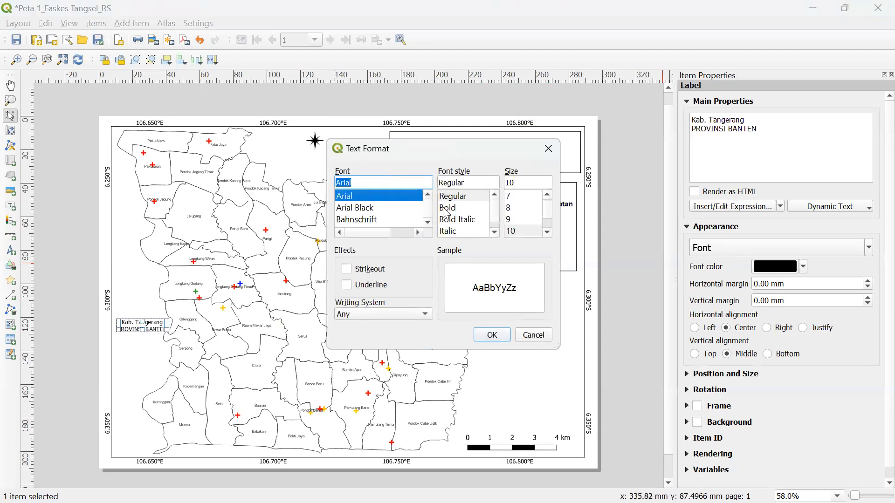
left_click(454, 210)
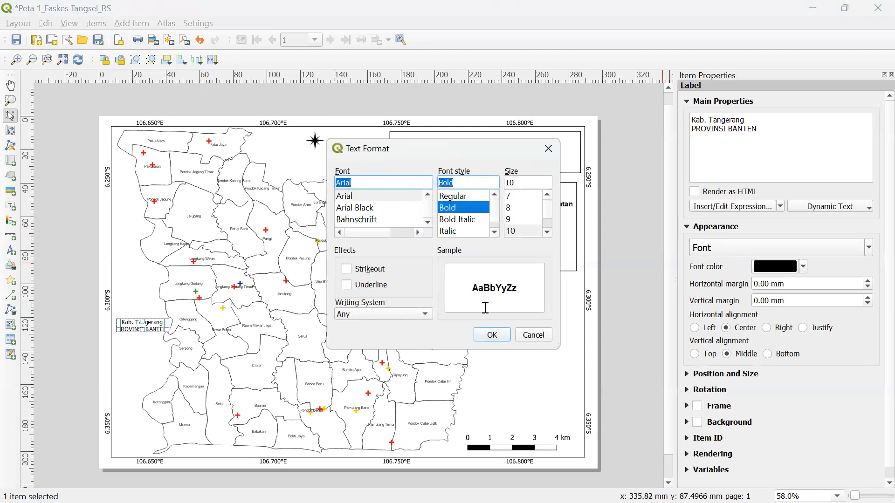
left_click(491, 335)
- Widen the label box to fit the bold text, fine-position it in the empty area west of Serpong, and deselect it
left_click_drag(168, 326, 153, 354)
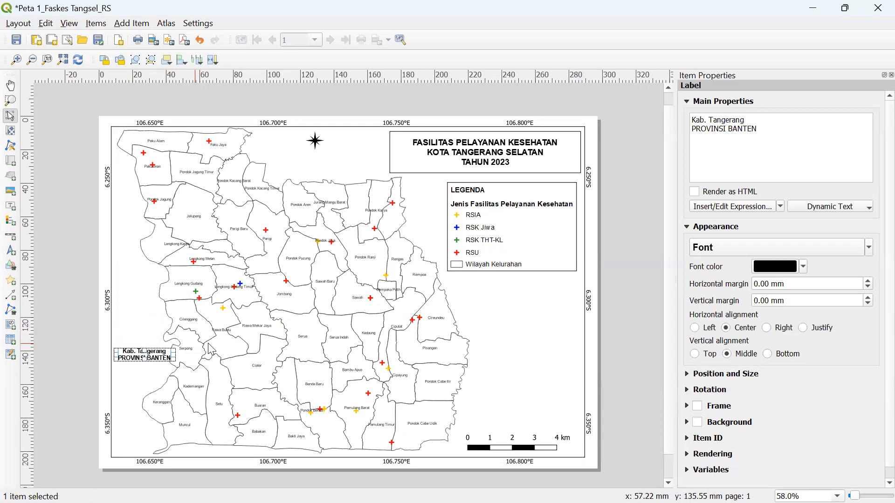
key("Left")
key("Left")
key("Left")
key("Left")
key("Right")
key("Up")
key("Up")
key("Right")
left_click(81, 362)
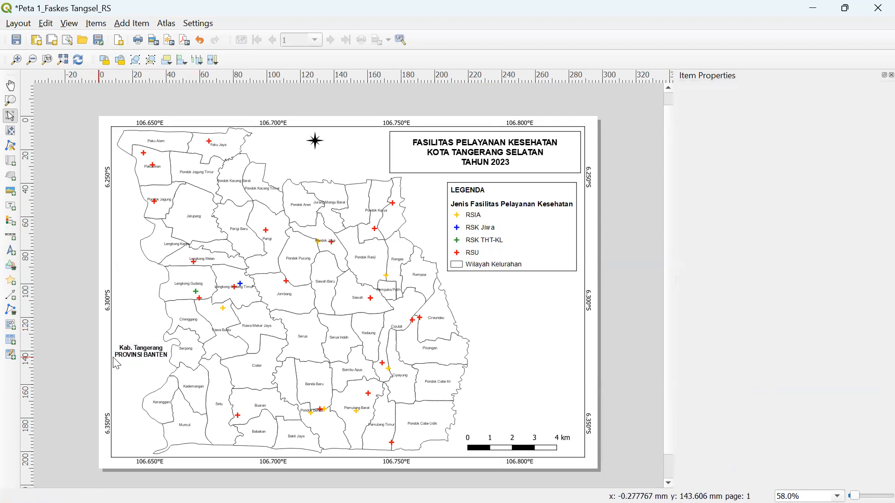
- Duplicate the Kab. Tangerang label into the map's southwest corner and delete the text of the copy's first line
left_click(142, 353)
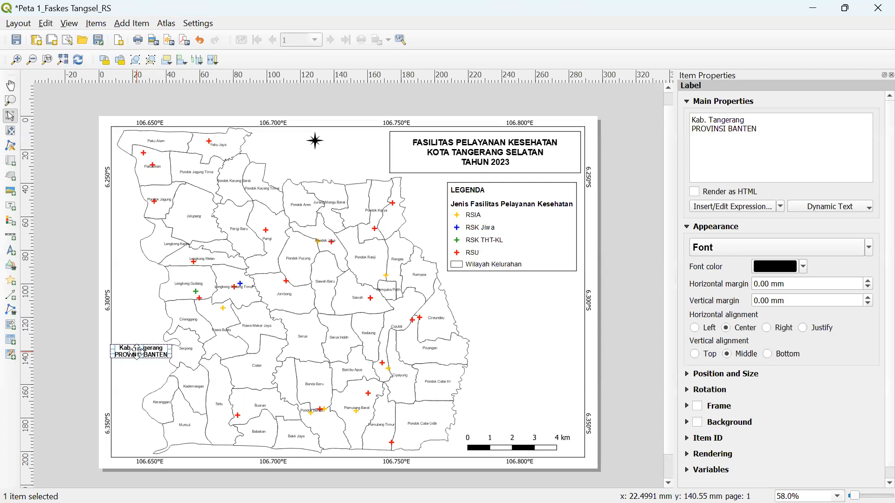
left_click_drag(149, 348, 151, 438)
triple_click(755, 120)
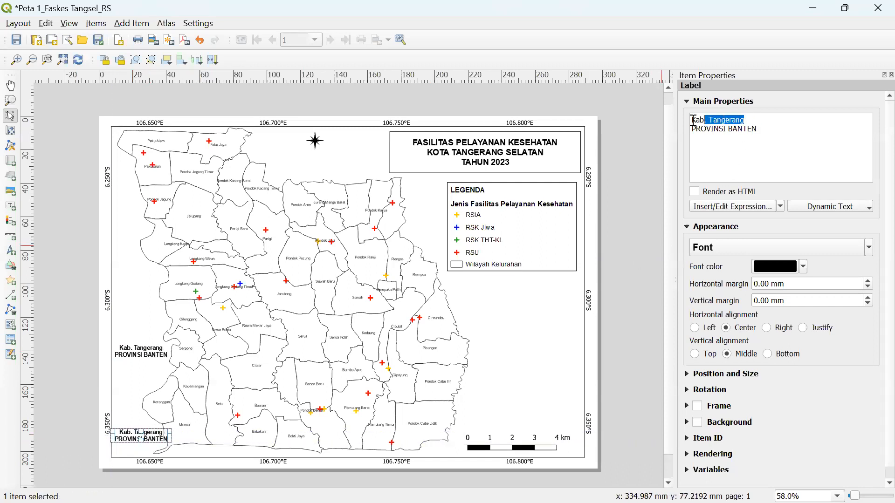
key("Delete")
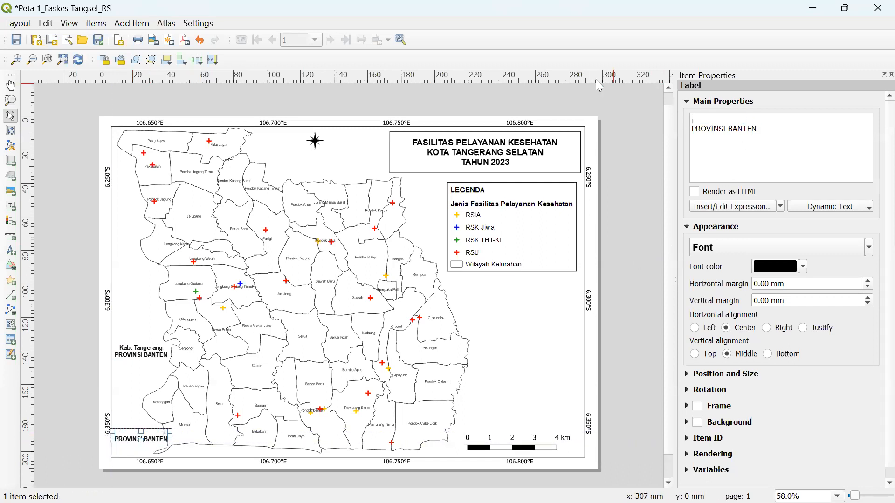
left_click_drag(763, 128, 735, 130)
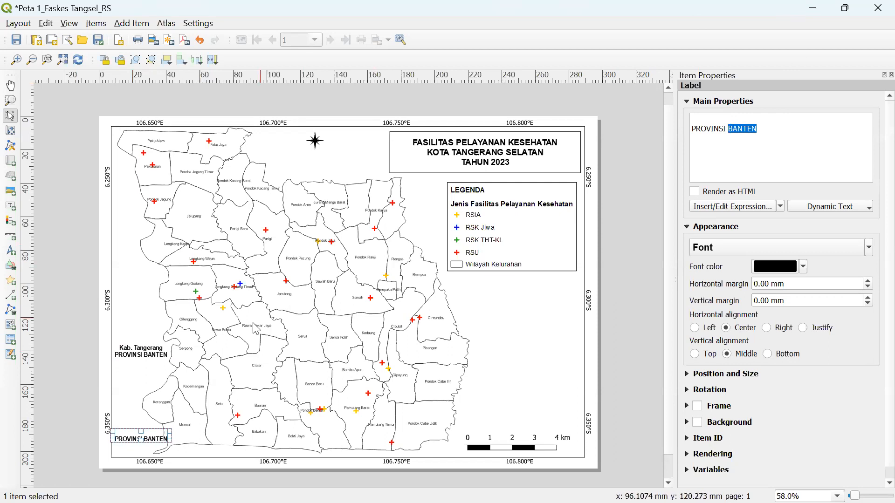
- Abbreviate "PROVINSI" to "PROV." in the second line of the Kab. Tangerang label
left_click(156, 352)
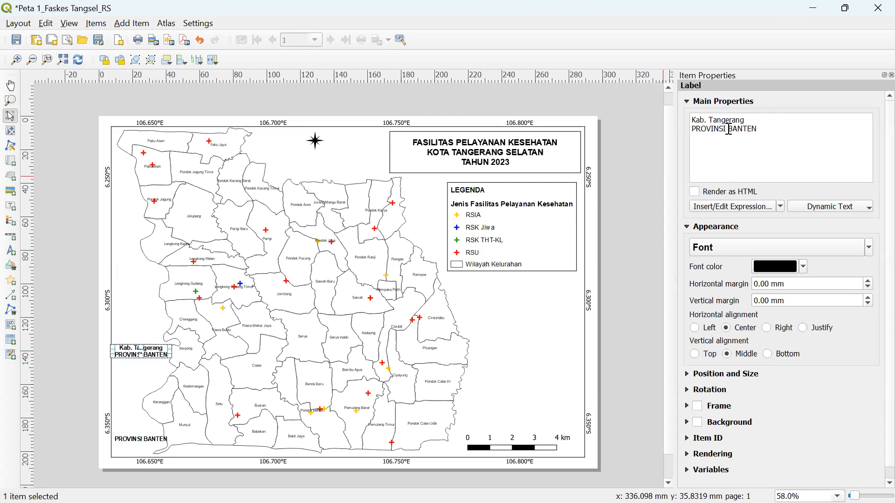
key("BackSpace")
key("BackSpace")
key("BackSpace")
key("BackSpace")
key("BackSpace")
type(".")
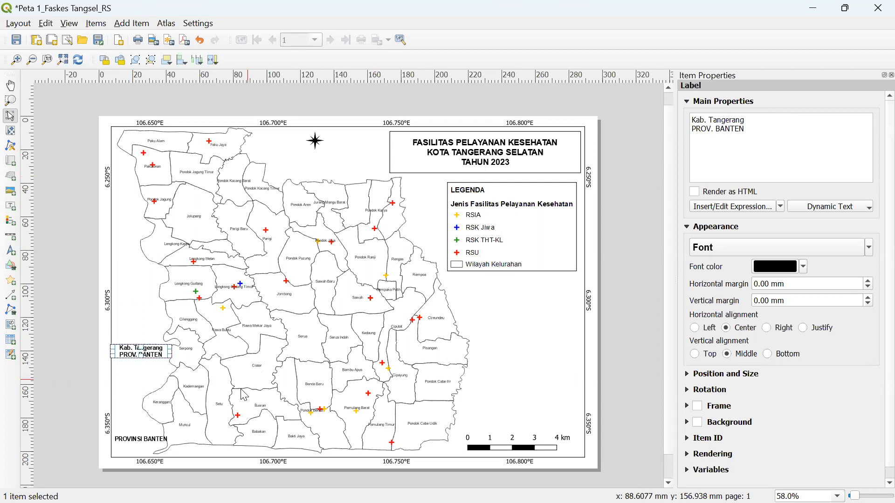
- Change the southwest label's text to "PROV. JAWA BARAT", make its box slightly taller, and deselect it
left_click(133, 436)
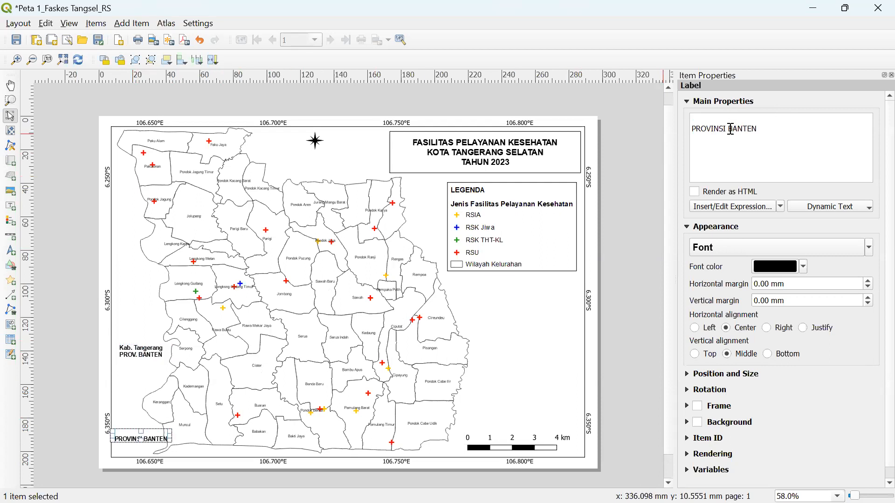
key("BackSpace")
key("BackSpace")
key("BackSpace")
key("BackSpace")
key("BackSpace")
type(". JAWA BARAT")
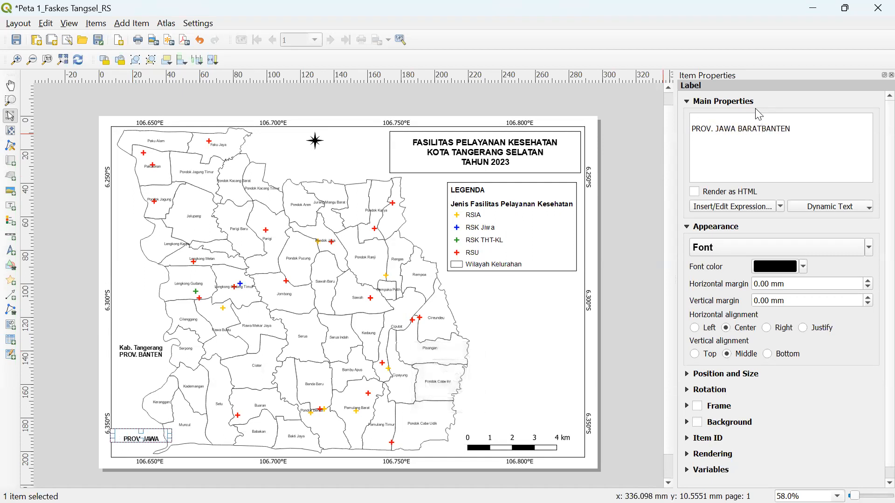
key("Delete")
key("Delete")
key("Delete")
left_click_drag(141, 441, 141, 447)
left_click(55, 436)
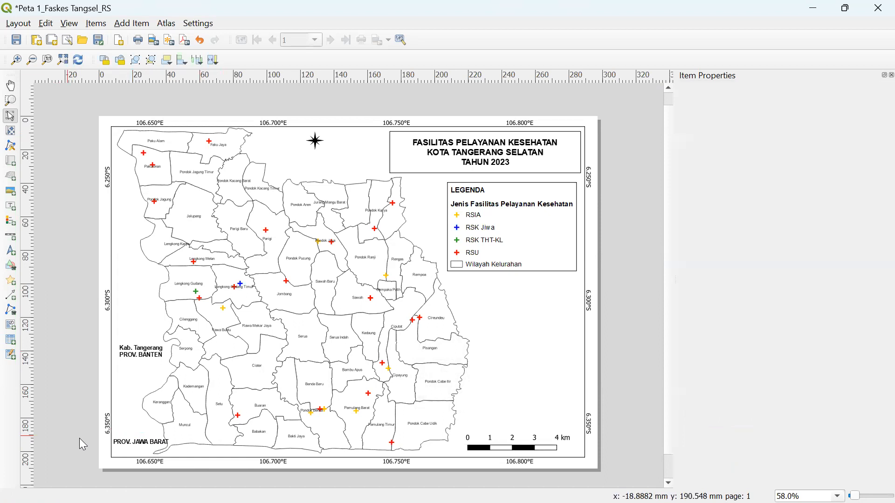
- Break the southwest label's text into two lines, "PROV." and "JAWA BARAT", and shift it slightly up and toward the map's western edge
left_click(135, 442)
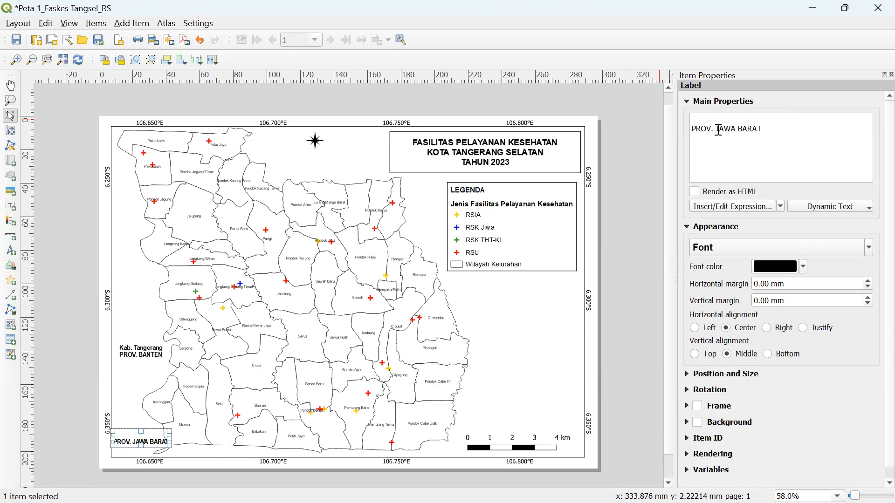
key("BackSpace")
key("Return")
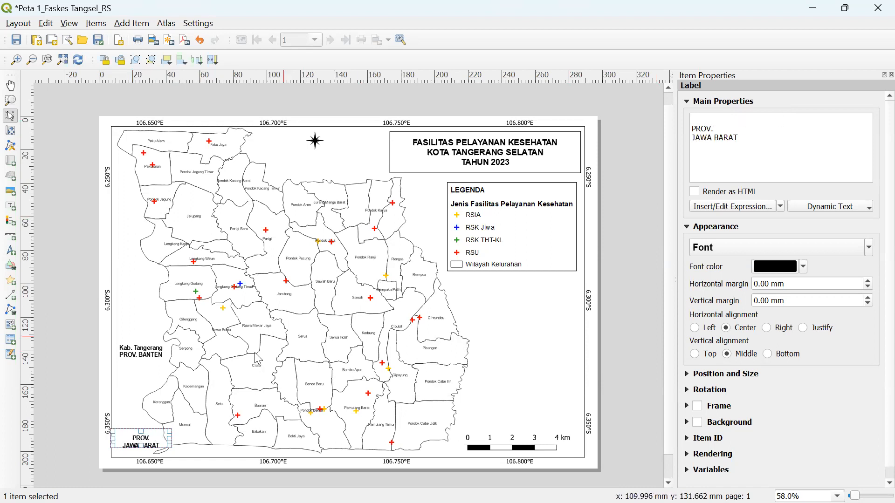
left_click(142, 448)
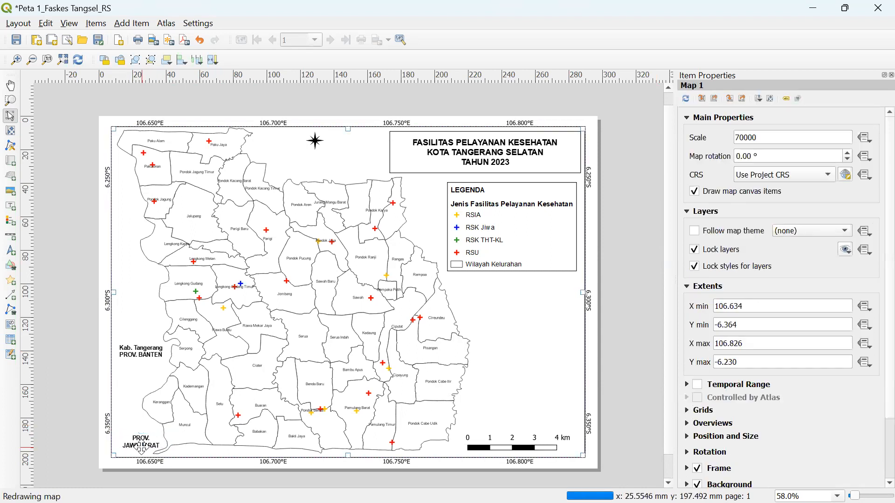
left_click(101, 426)
left_click(148, 441)
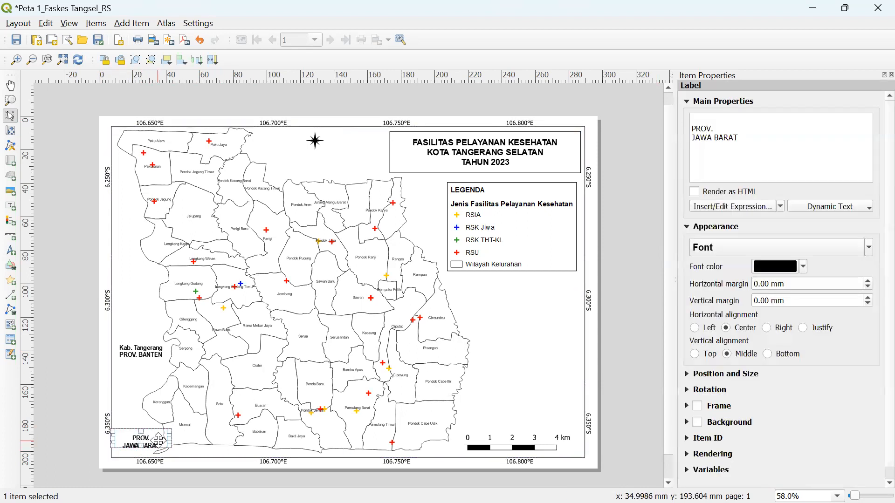
key("Up")
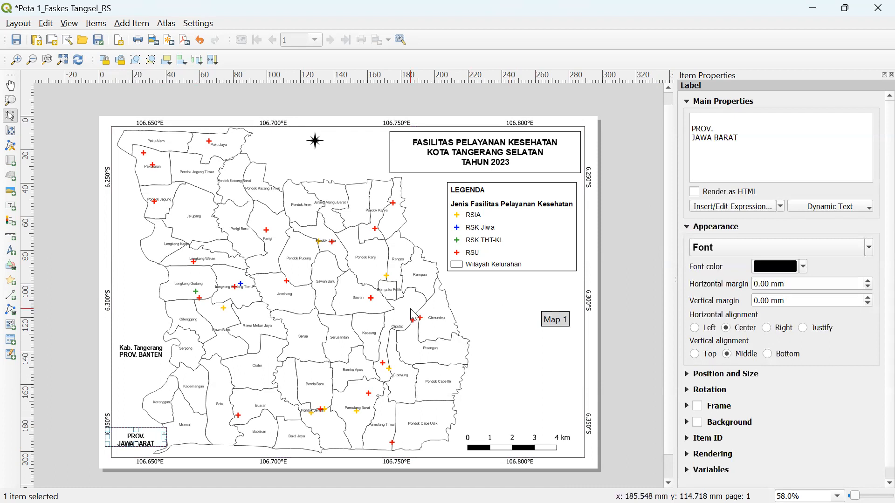
- Paste a copy of the PROV. JAWA BARAT label and place it in the empty area east of Rempoa, below the legend
key("ctrl+v")
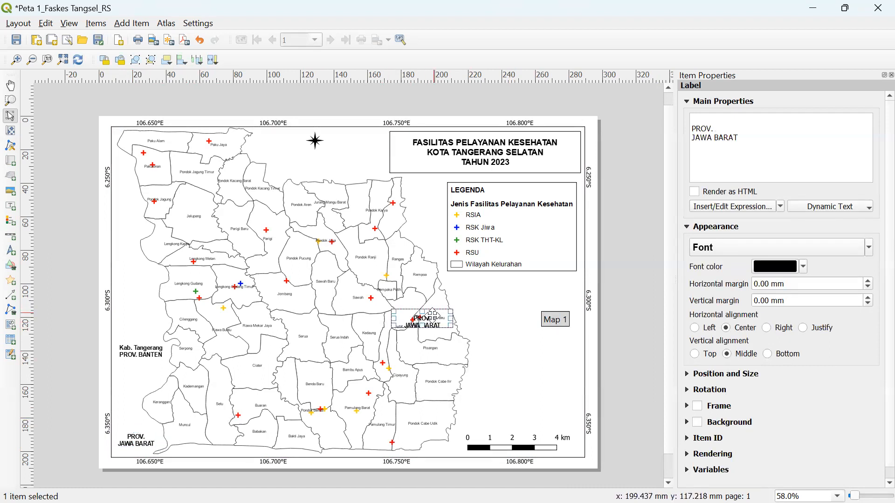
left_click_drag(434, 316, 525, 294)
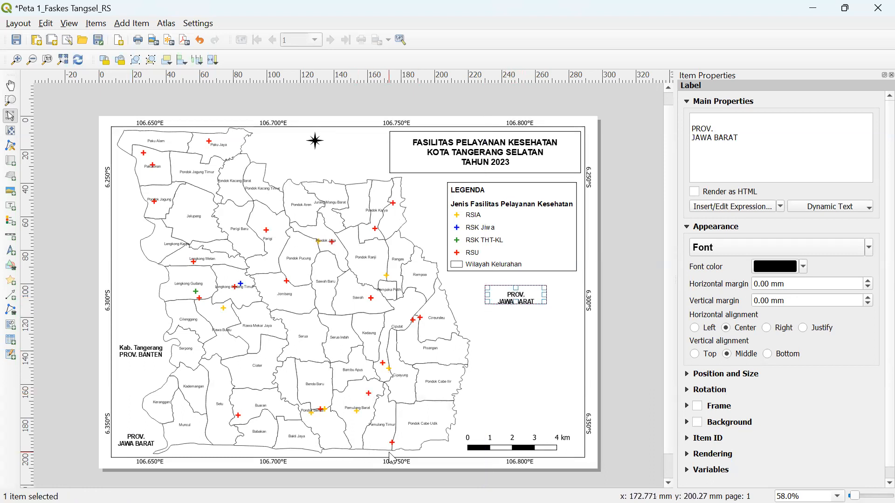
mouse_move(334, 502)
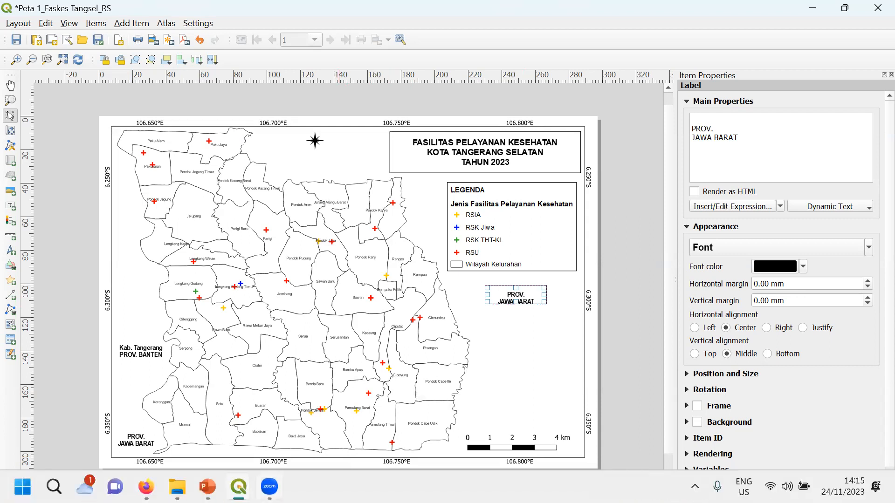
mouse_move(278, 482)
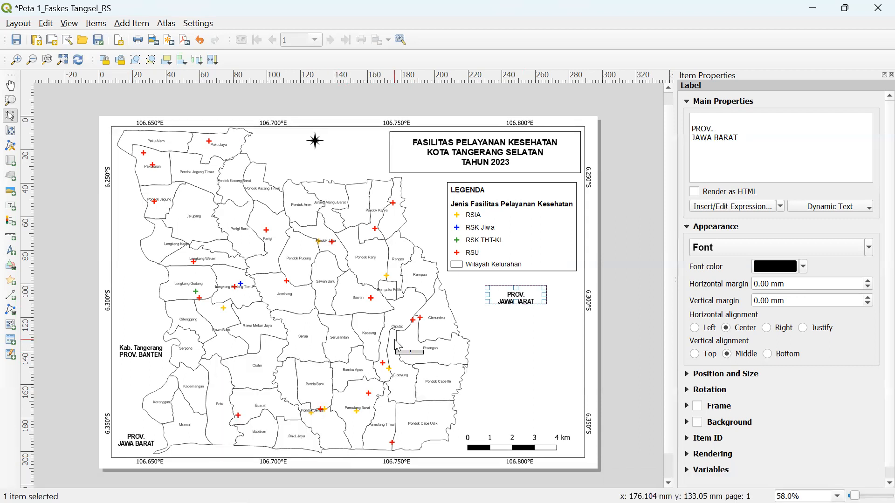
left_click_drag(516, 297, 499, 297)
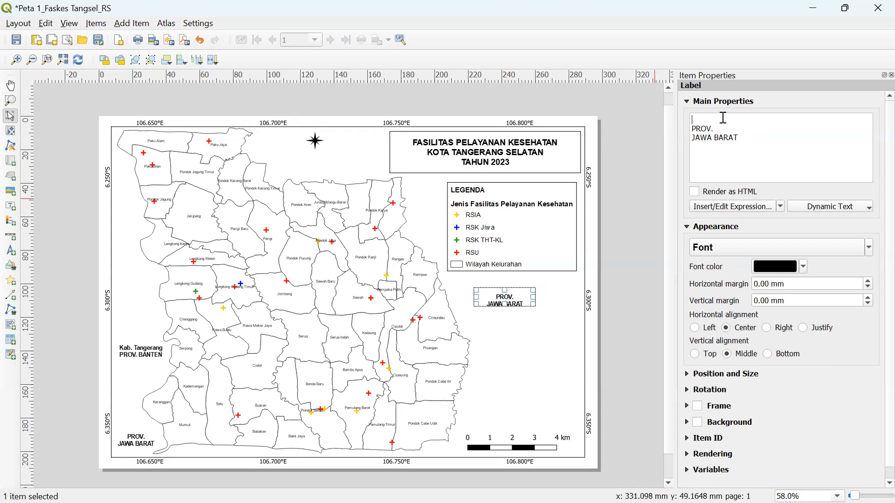
- Remove the eastern label's blank first line and replace "JAWA BARAT" with "DKI JAKARTA"
key("Delete")
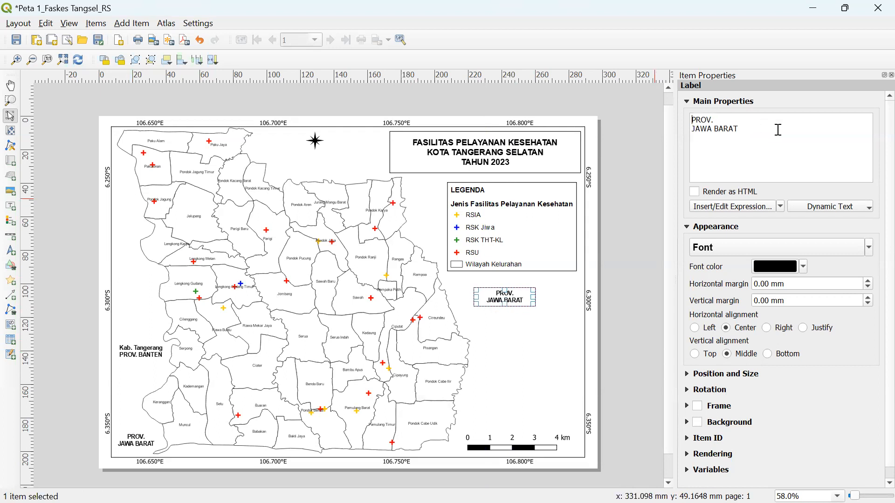
left_click_drag(738, 131, 674, 138)
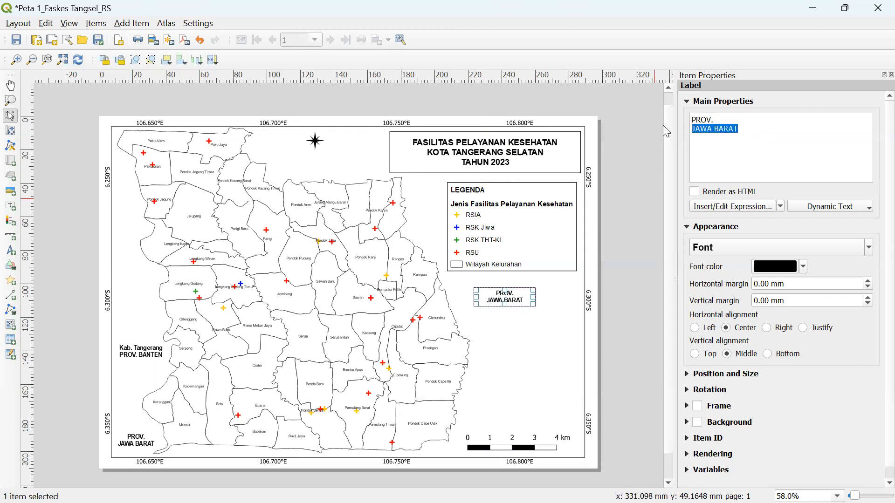
key("BackSpace")
type("DKI JAK")
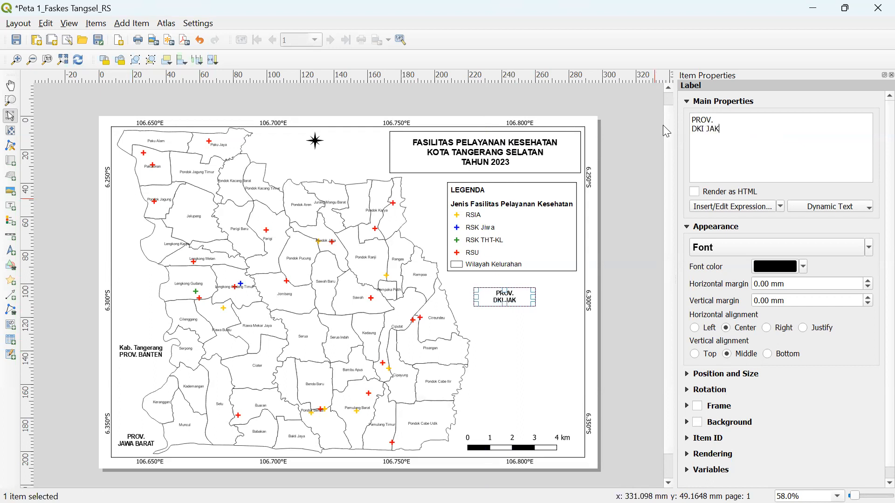
type("ARTA")
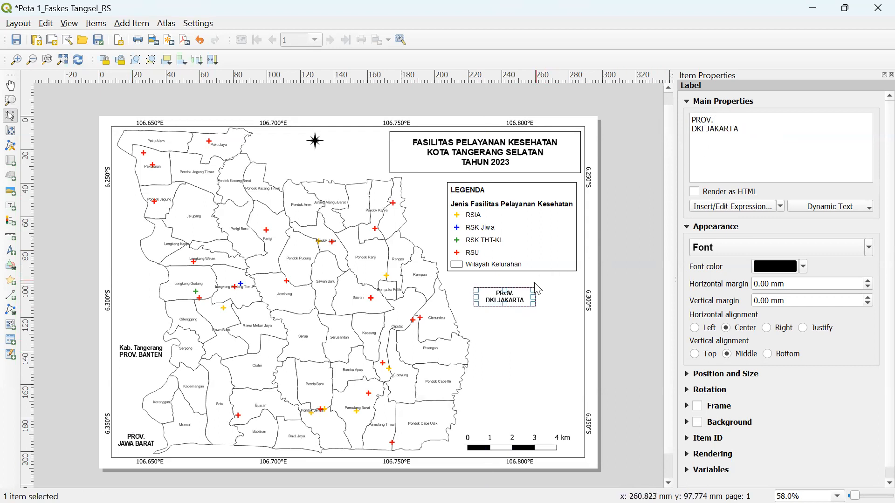
- Put "PROV. DKI JAKARTA" on a single line, fit the label box to the text, and centre it below the legend
left_click_drag(535, 297, 557, 294)
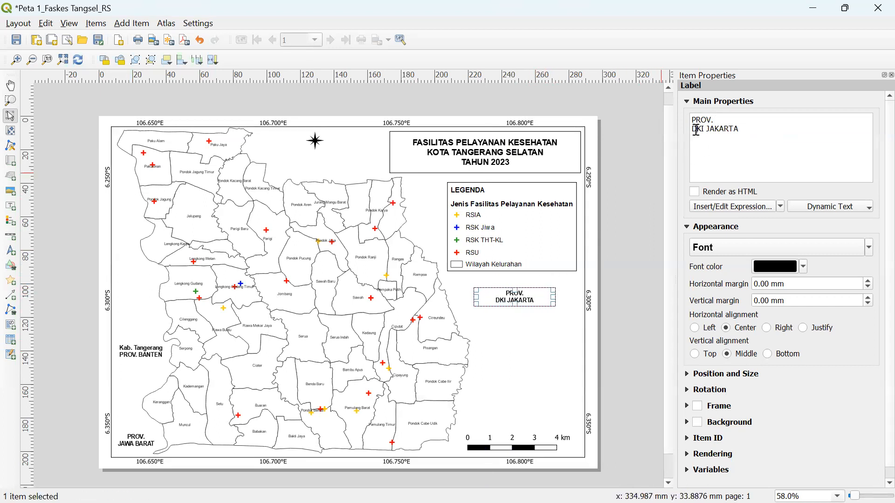
key("BackSpace")
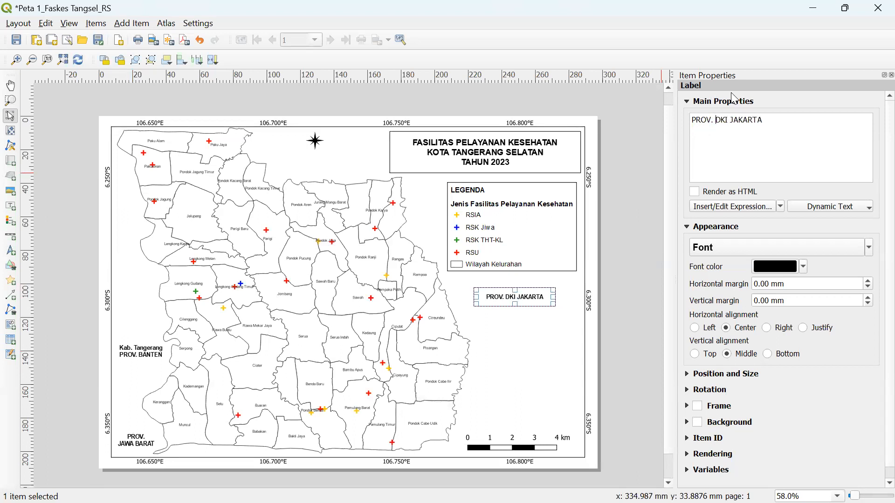
left_click_drag(557, 300, 516, 305)
left_click(627, 300)
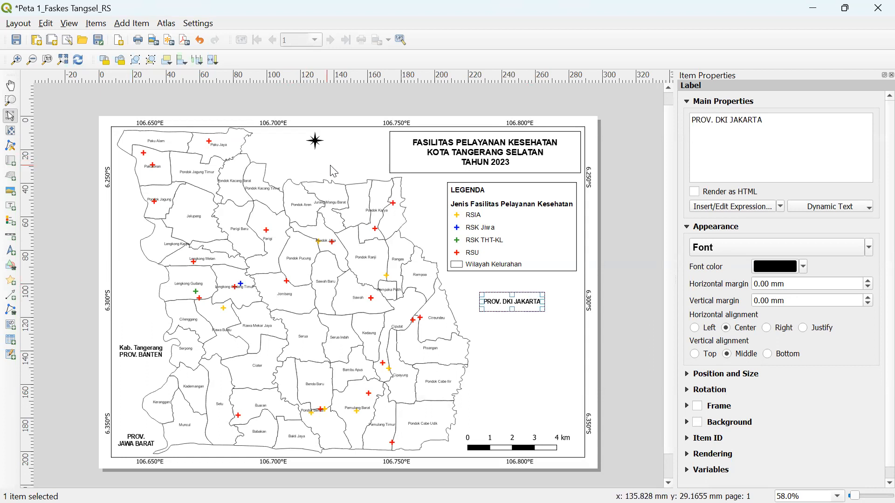
- Duplicate the Kab. Tangerang label and place the copy directly below the north arrow
left_click(150, 352)
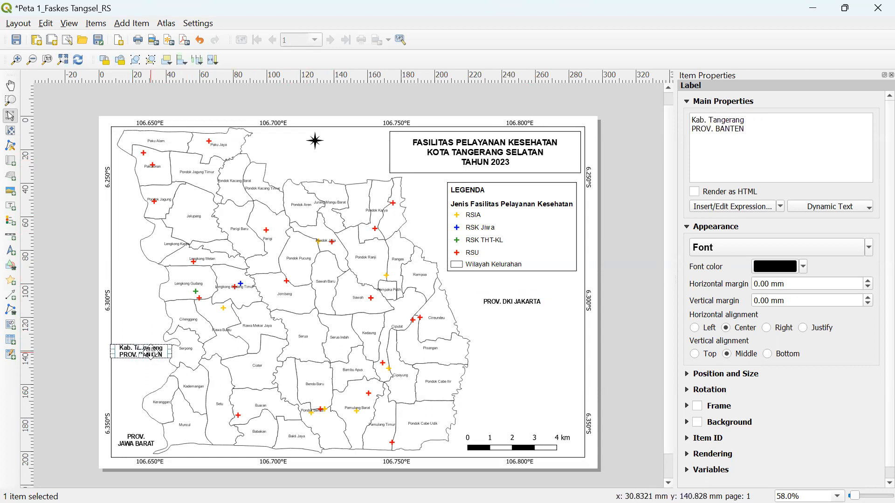
key("ctrl+c")
key("ctrl+v")
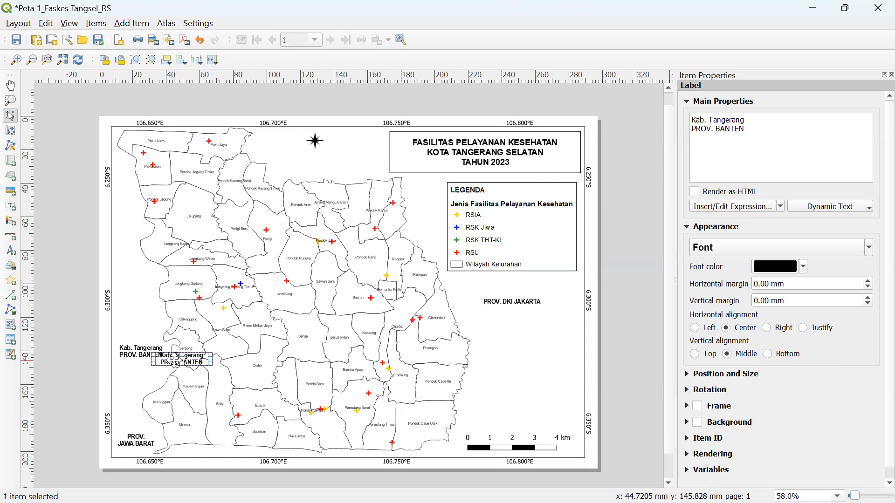
left_click_drag(181, 360, 317, 165)
- Change the copied label's first line to "Kota Tangerang", nudge the box closer to the north arrow, and deselect it
left_click_drag(711, 121, 690, 120)
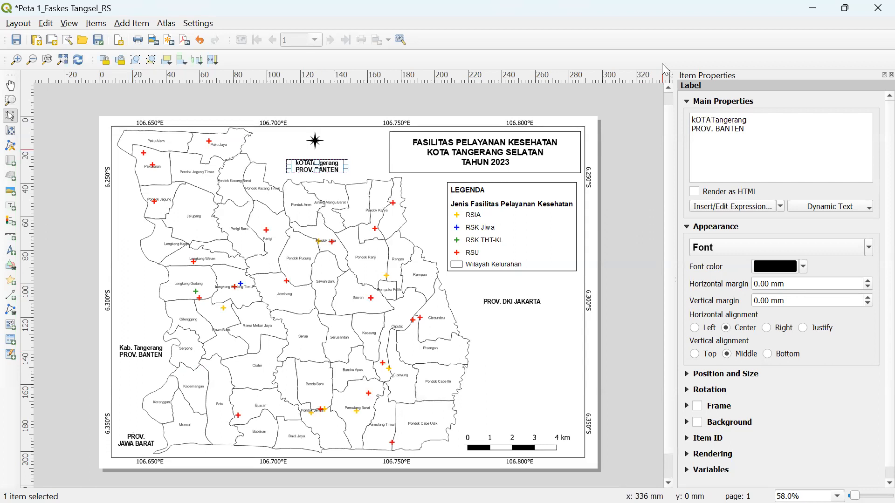
key("BackSpace")
key("BackSpace")
type("Kota")
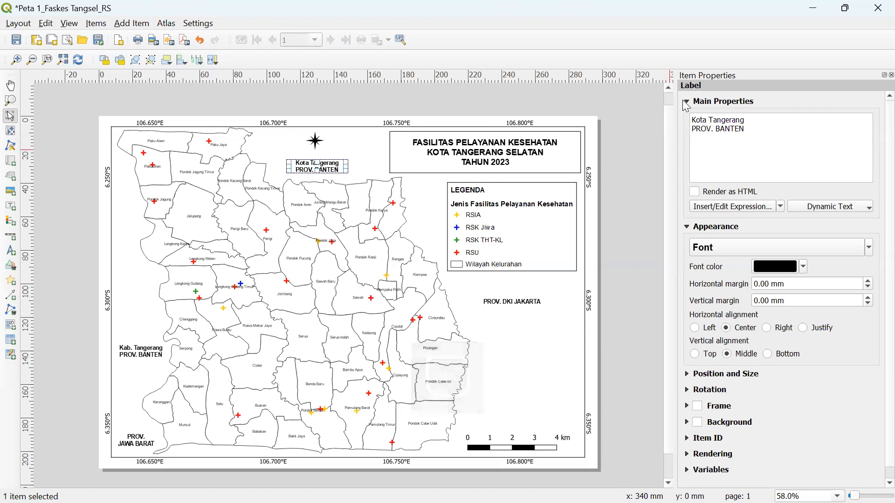
left_click_drag(313, 164, 313, 159)
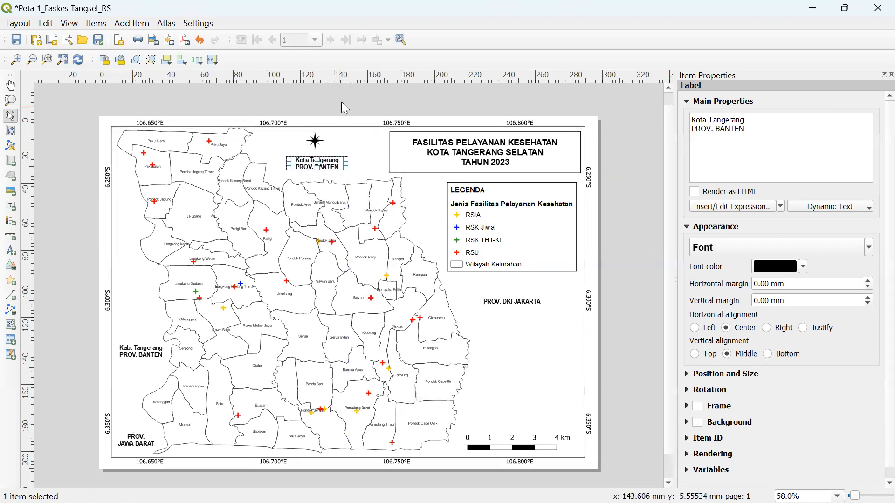
left_click(342, 100)
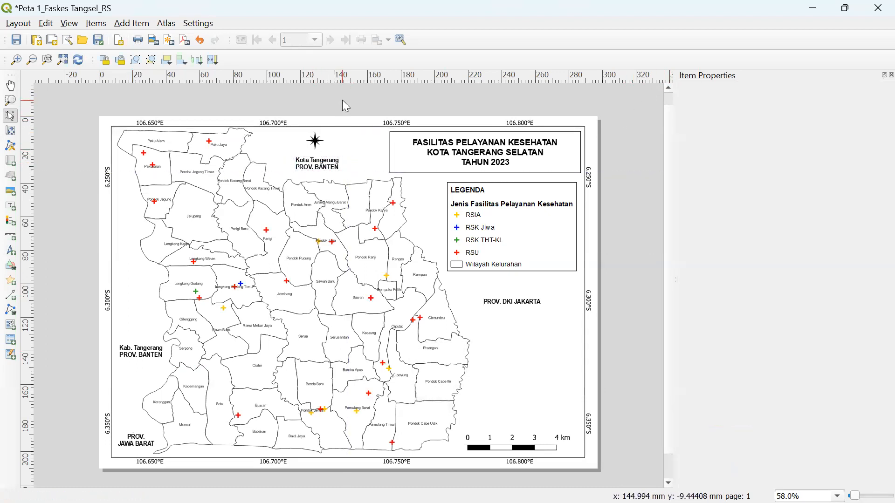
left_click(147, 353)
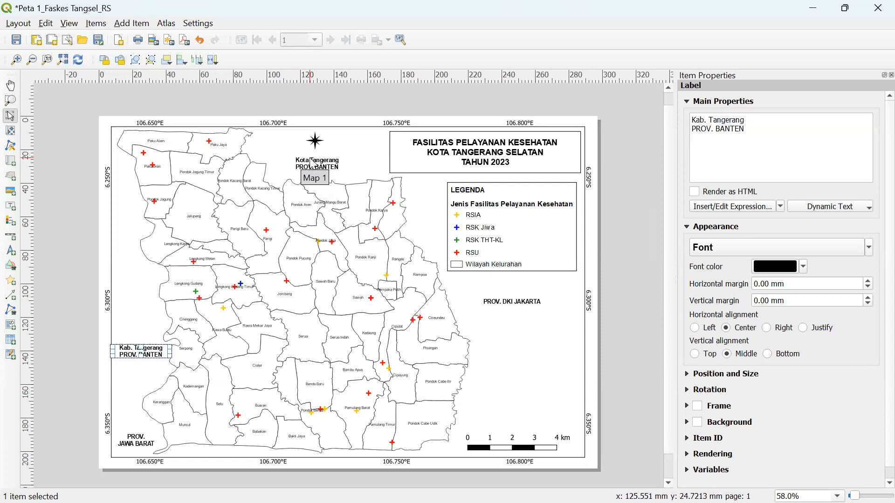
left_click(329, 112)
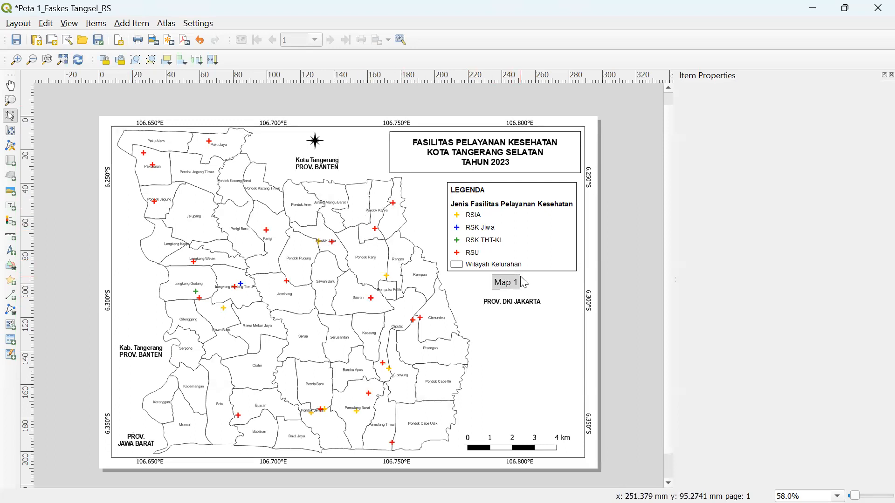
left_click(511, 305)
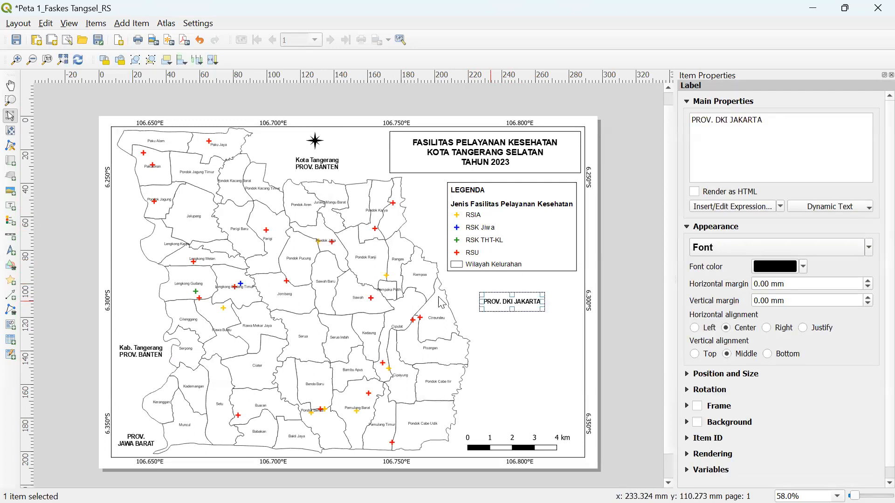
left_click(424, 234)
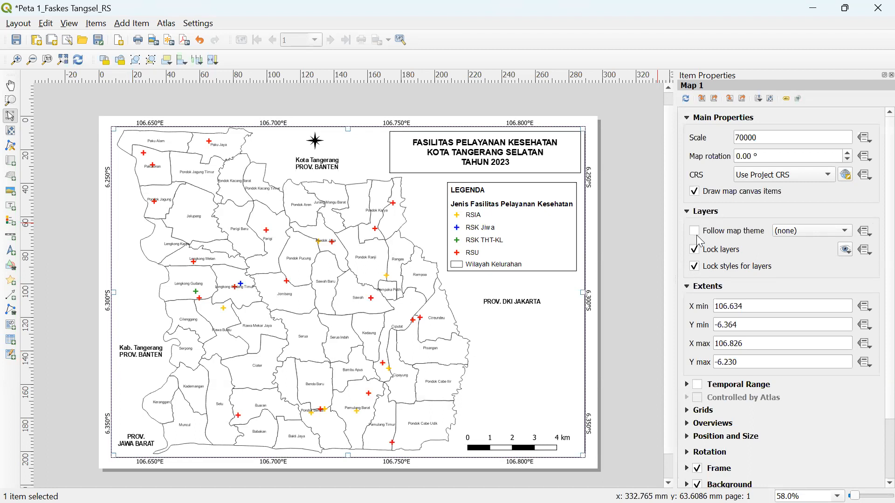
left_click(45, 24)
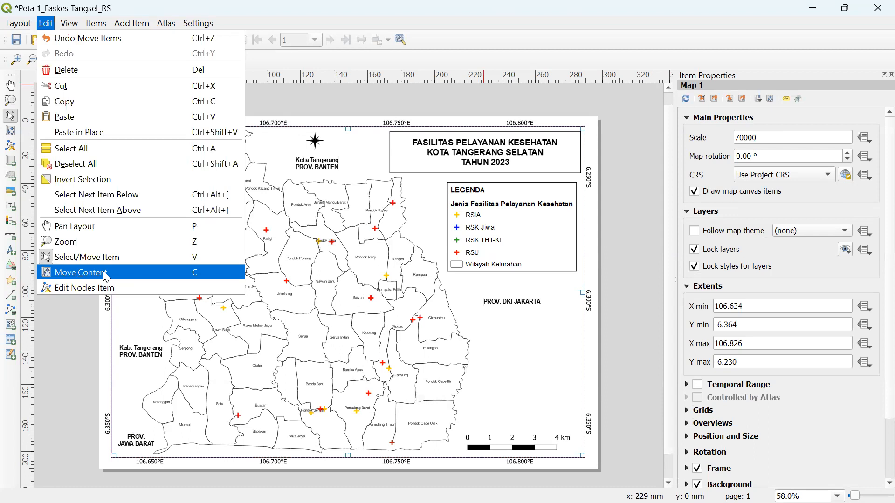
left_click(69, 338)
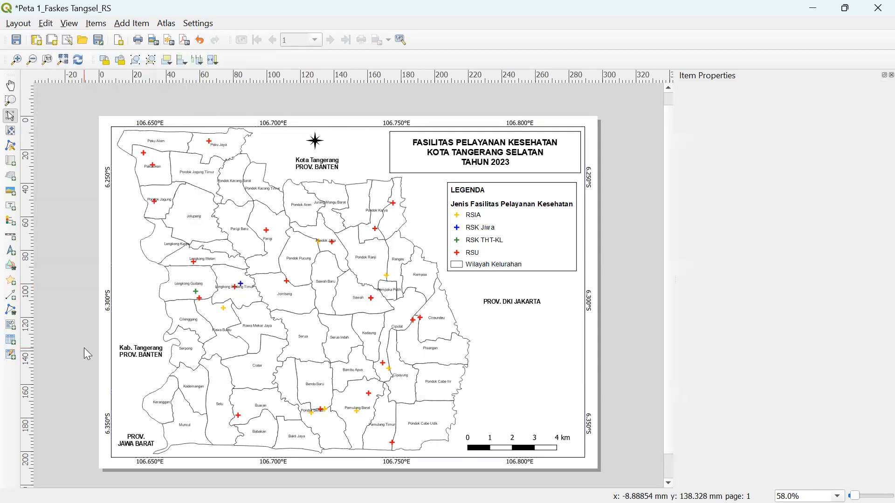
left_click(445, 344)
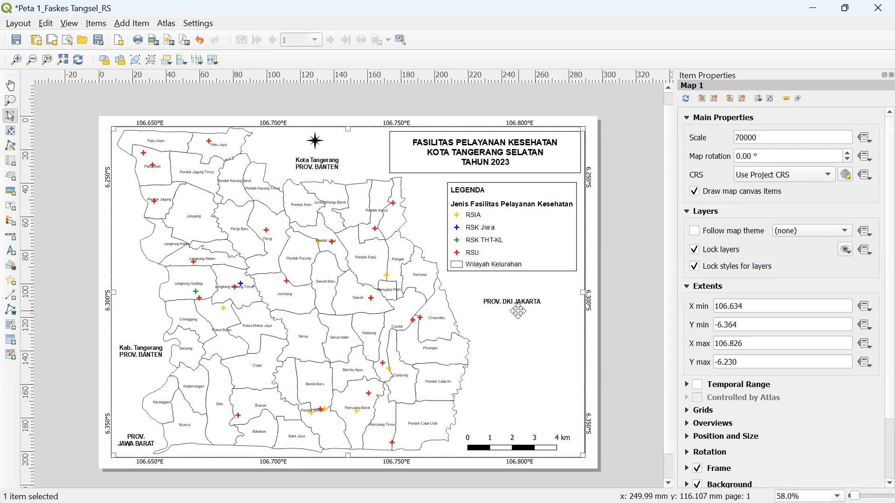
left_click(45, 23)
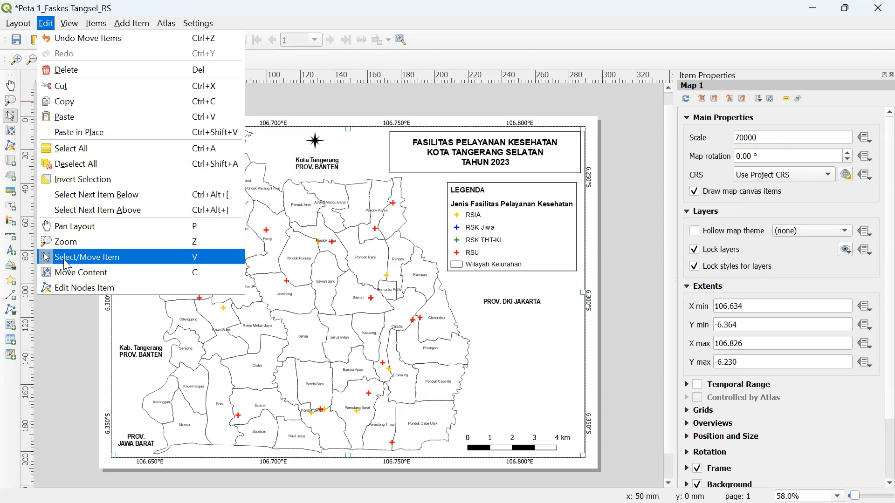
left_click(614, 141)
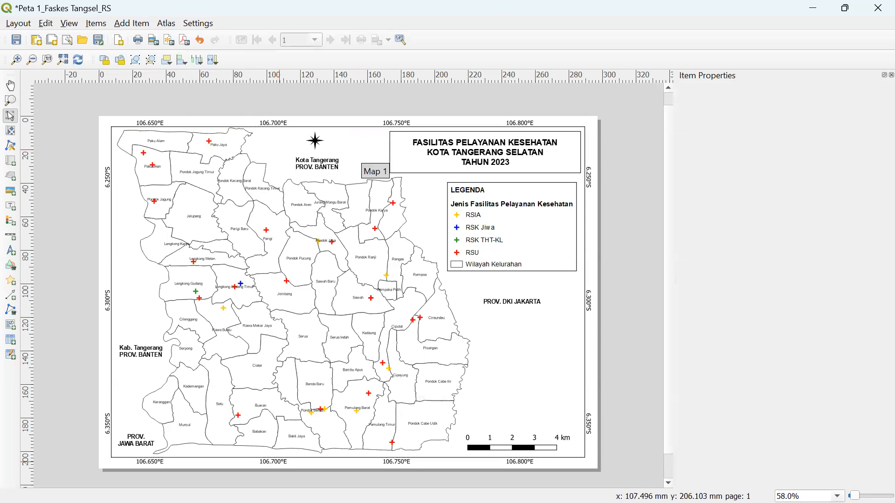
- Switch to the main QGIS window and remove the "Peta 1_Faskes Tangsel" group from the end of the layer tree
mouse_move(238, 487)
left_click(111, 446)
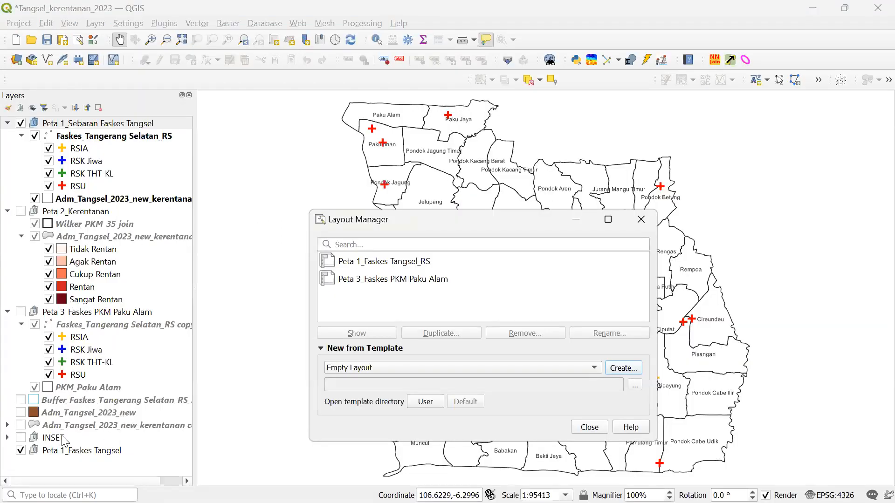
left_click(24, 451)
left_click(20, 450)
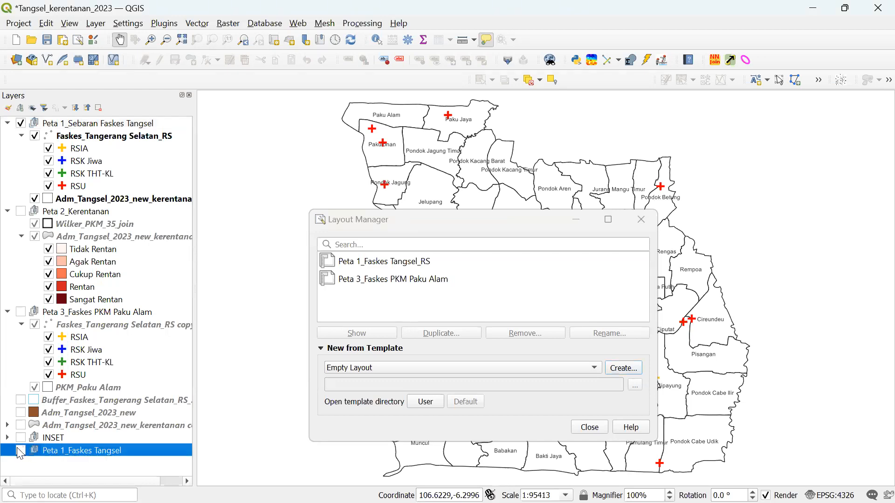
right_click(62, 448)
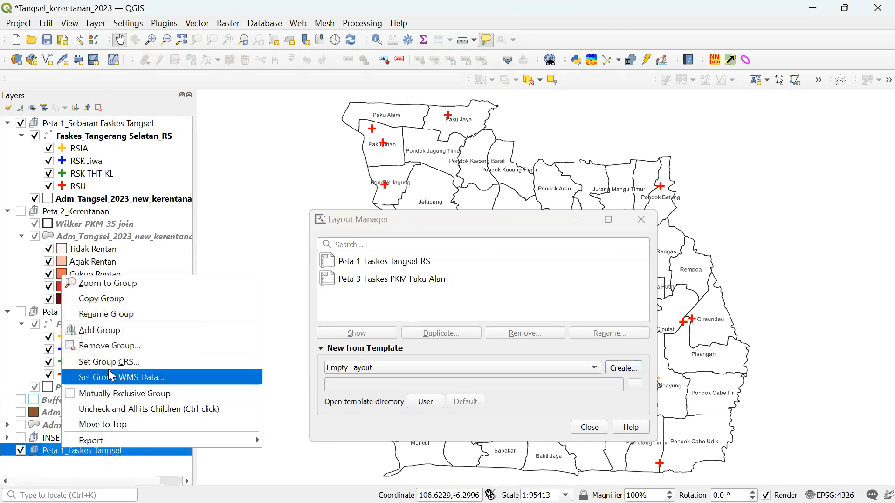
left_click(114, 346)
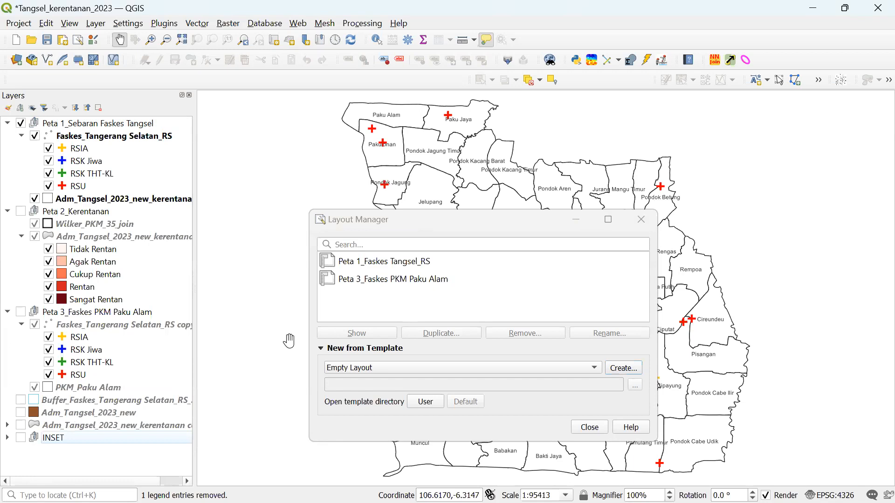
- Add a new layer group below INSET and name it "INSET TANGSEL"
right_click(37, 466)
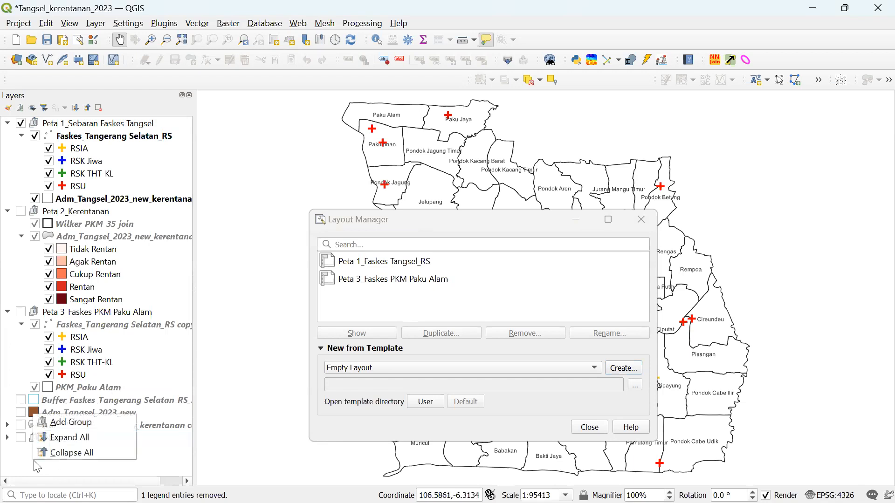
left_click(70, 425)
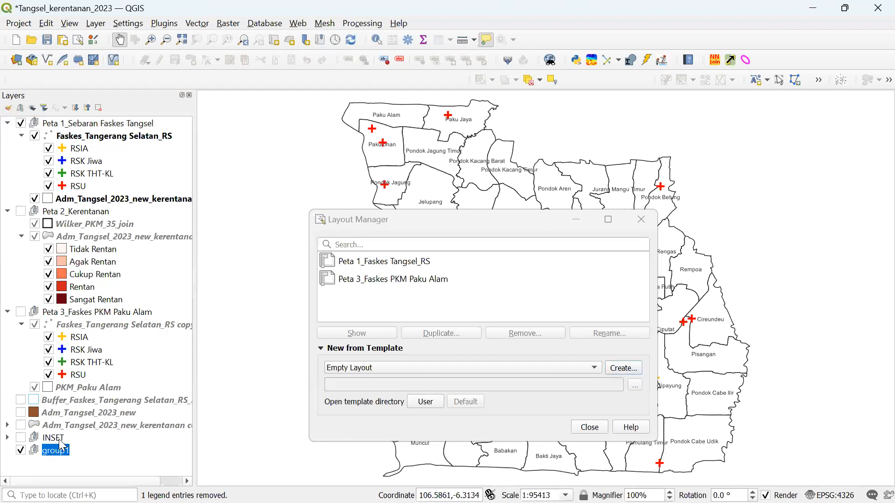
type("IN")
type("SERT")
type("AN")
type("GSEL")
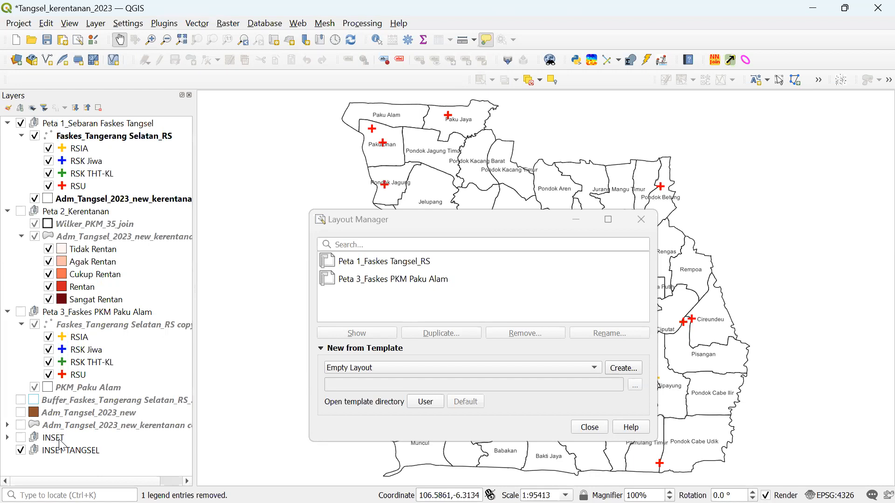
left_click(60, 440)
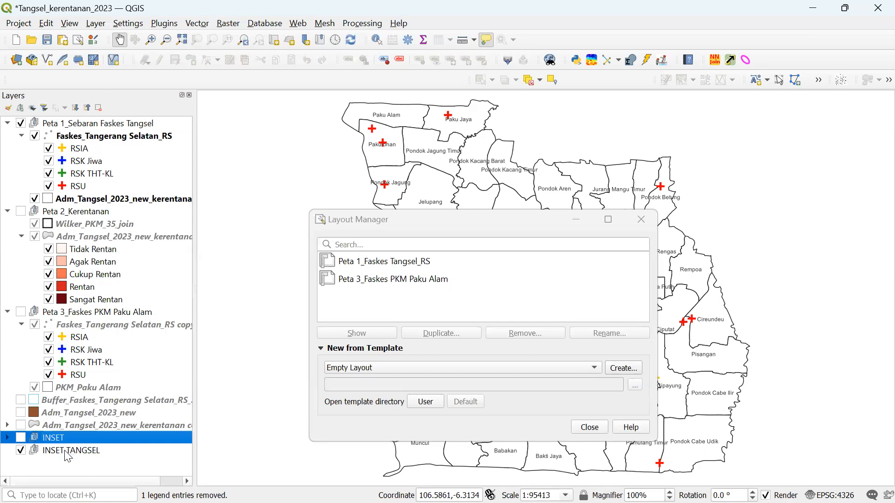
left_click(66, 450)
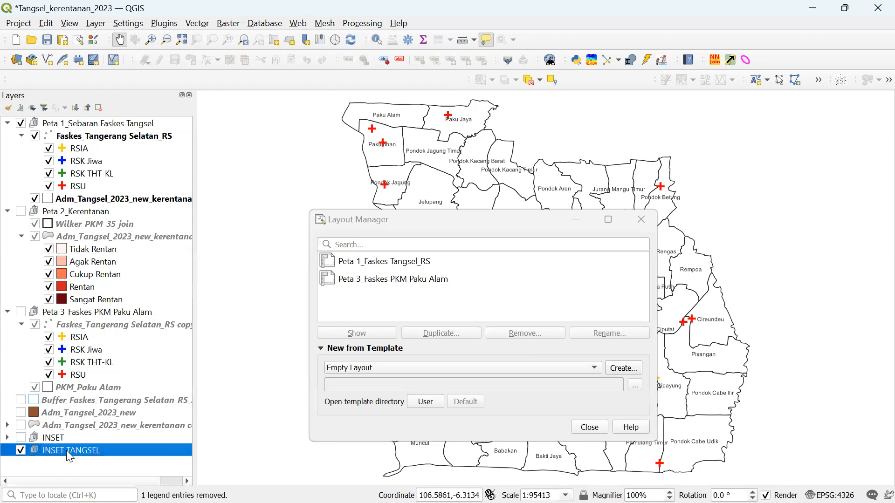
right_click(48, 475)
right_click(33, 470)
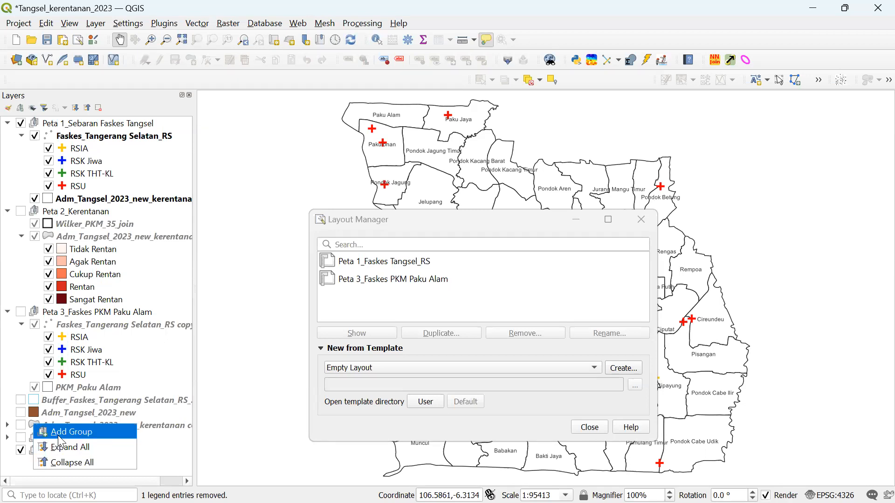
left_click(17, 462)
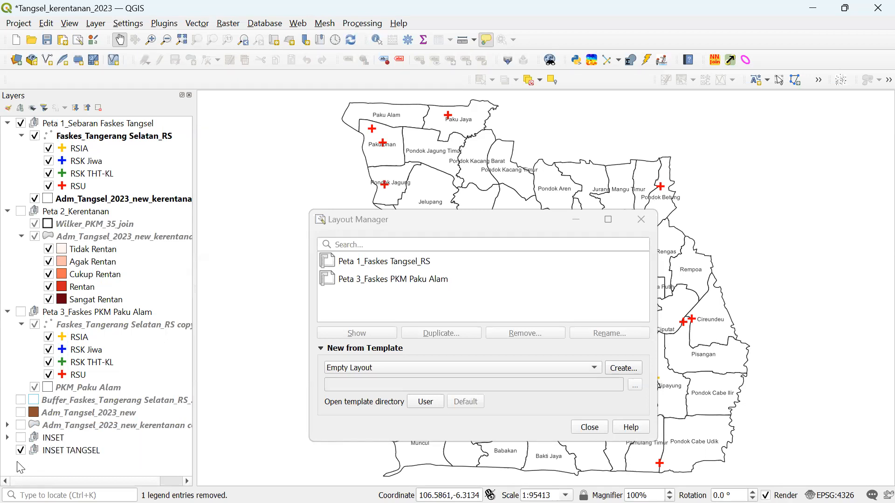
right_click(56, 456)
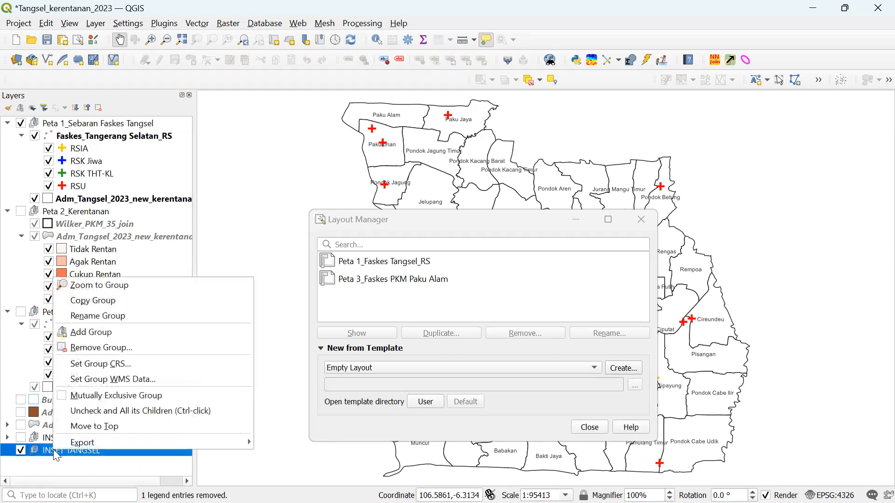
left_click(102, 319)
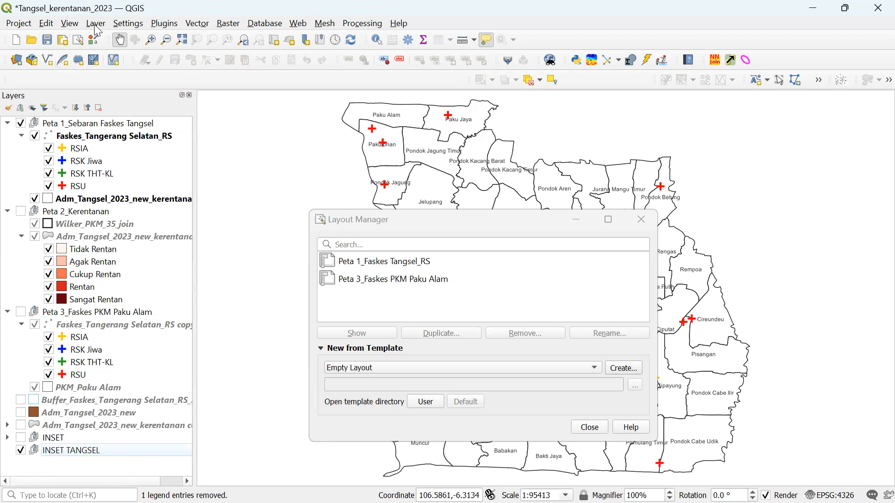
- Select the INSET TANGSEL group and open the data source dialog for adding a vector layer
left_click(87, 450)
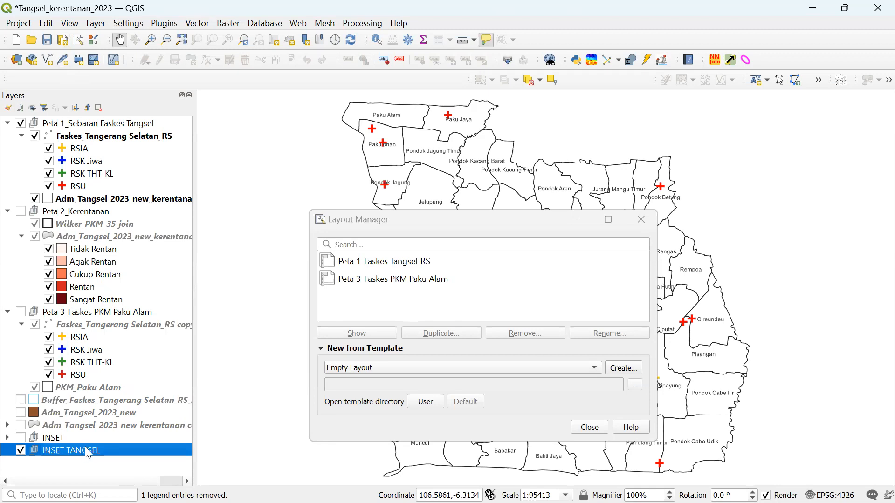
left_click(95, 24)
mouse_move(109, 70)
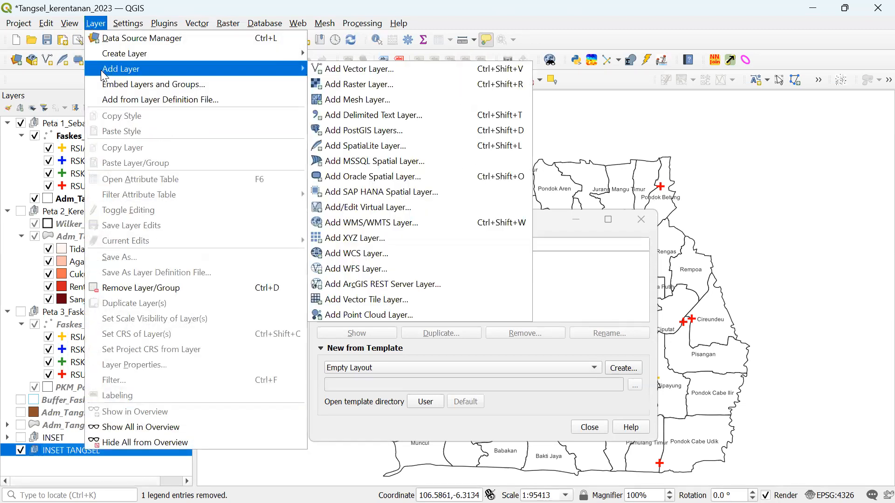
left_click(338, 71)
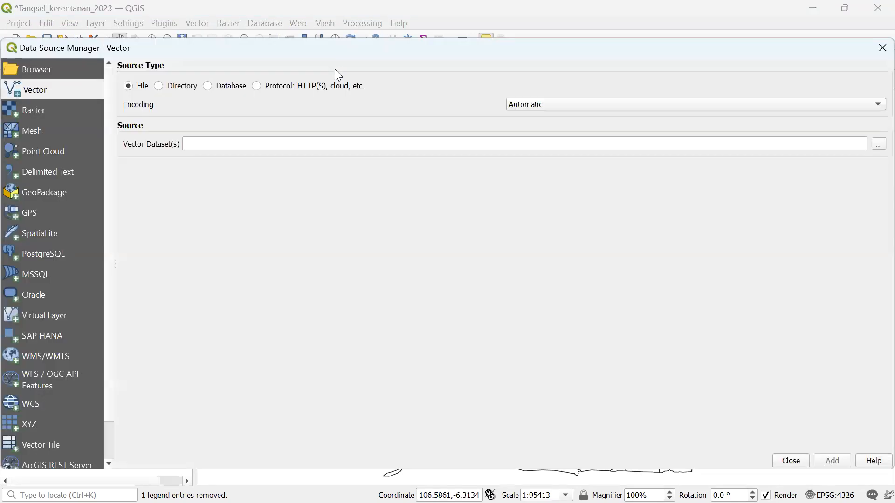
left_click(876, 148)
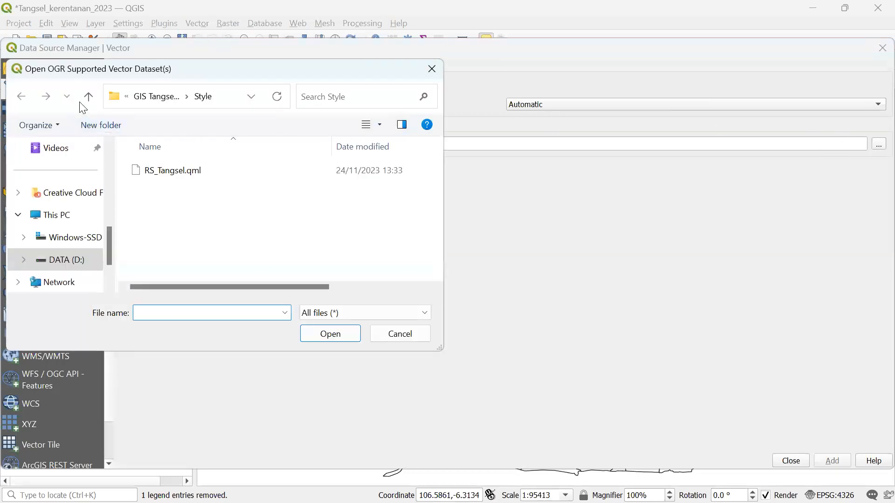
left_click(89, 96)
left_click(164, 237)
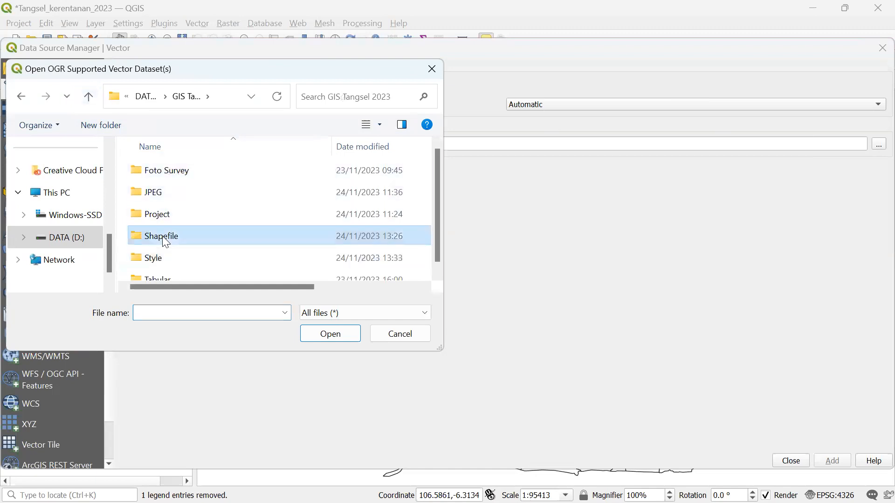
double_click(165, 238)
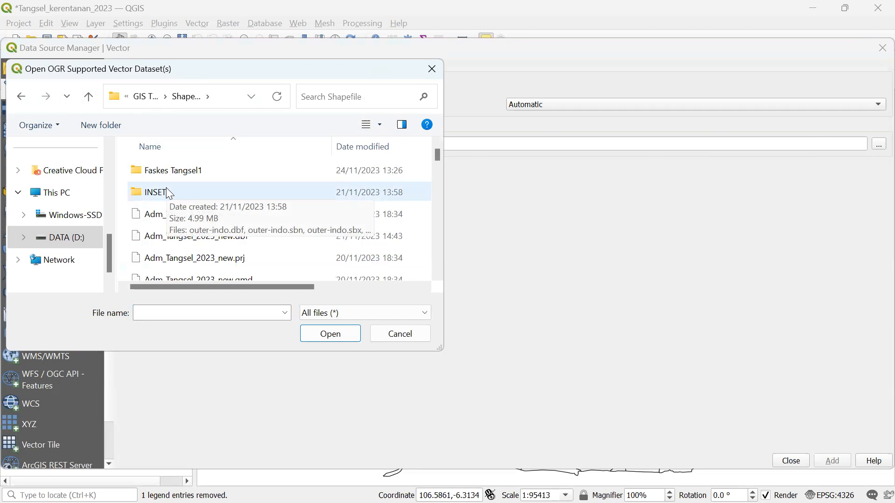
left_click(89, 97)
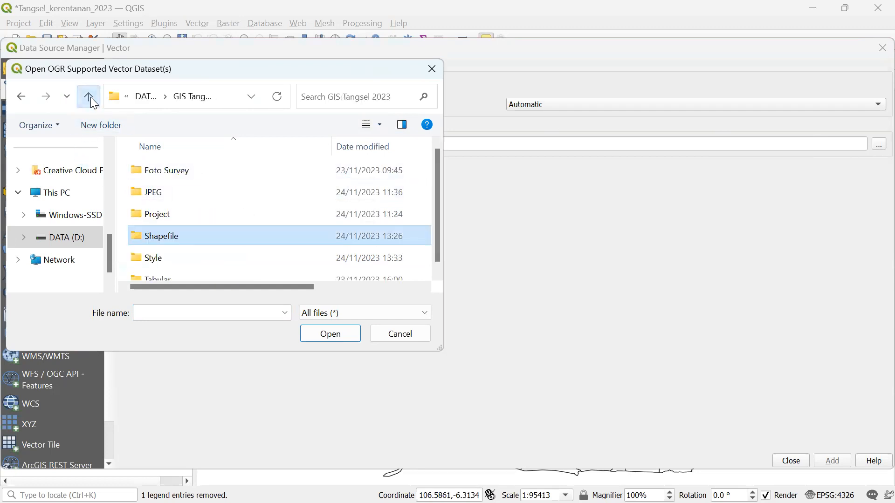
left_click(90, 97)
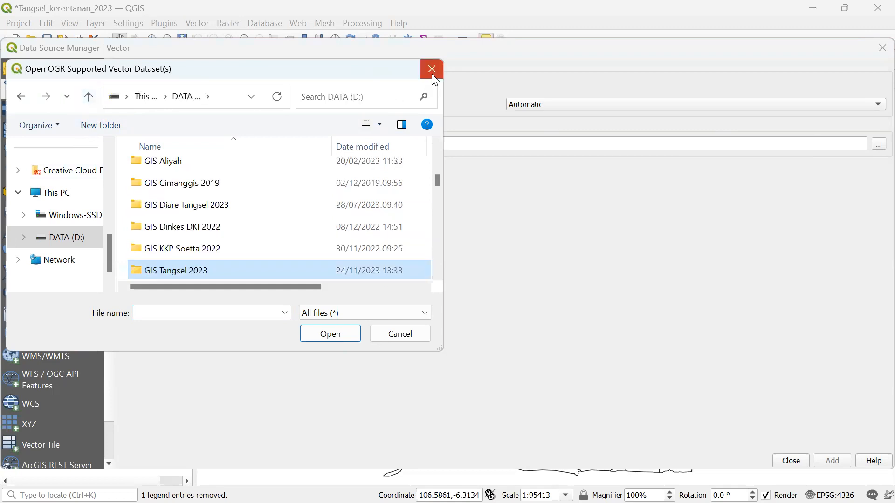
left_click(431, 70)
- Browse for a vector dataset in the INSET folder inside the Shapefile folder of GIS Tangsel 2023
left_click(876, 145)
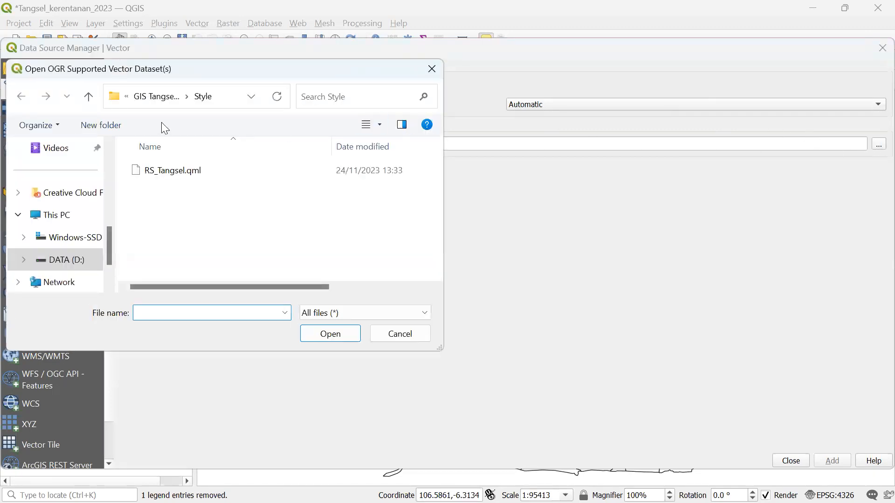
left_click(89, 98)
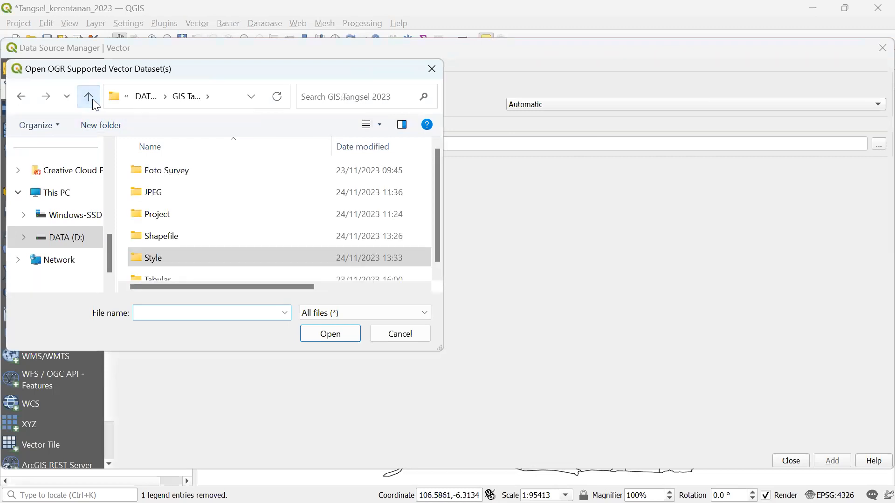
left_click(172, 236)
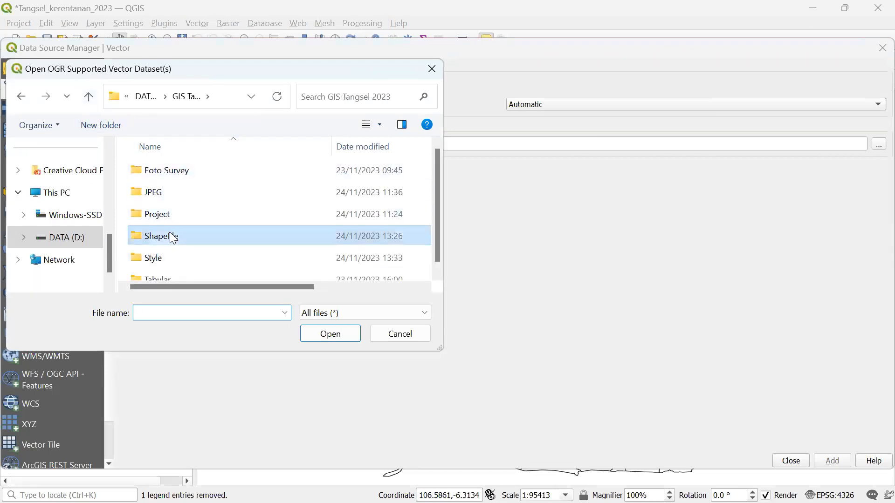
double_click(172, 237)
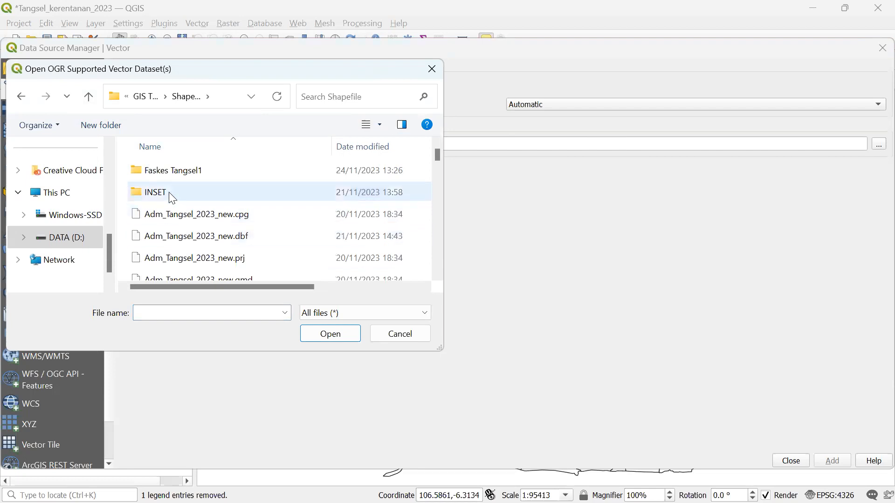
double_click(172, 195)
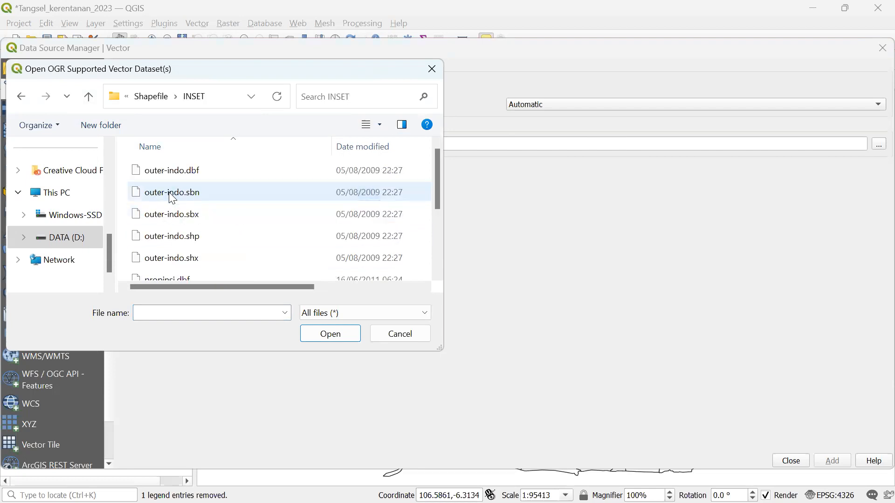
- Limit the file list to ESRI Shapefiles, add propinsi.shp to the INSET TANGSEL group, and close the open dialogs
scroll(230, 227, "down", 1)
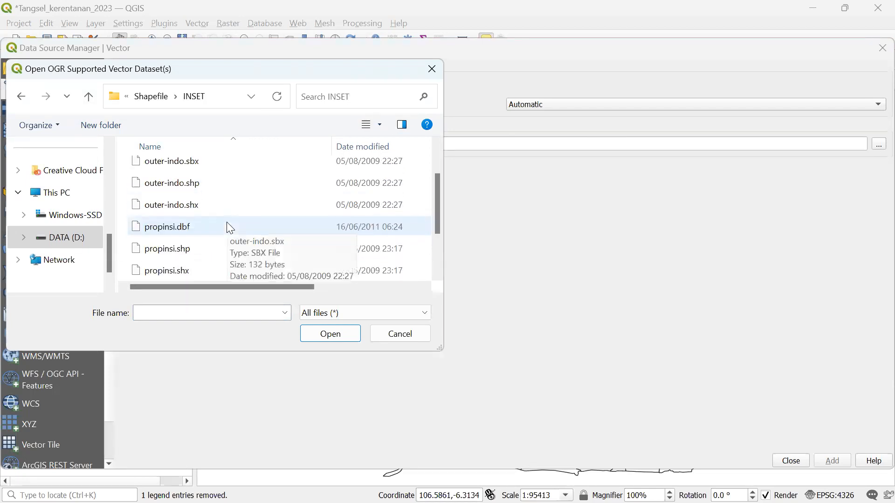
scroll(177, 242, "down", 1)
scroll(177, 242, "up", 1)
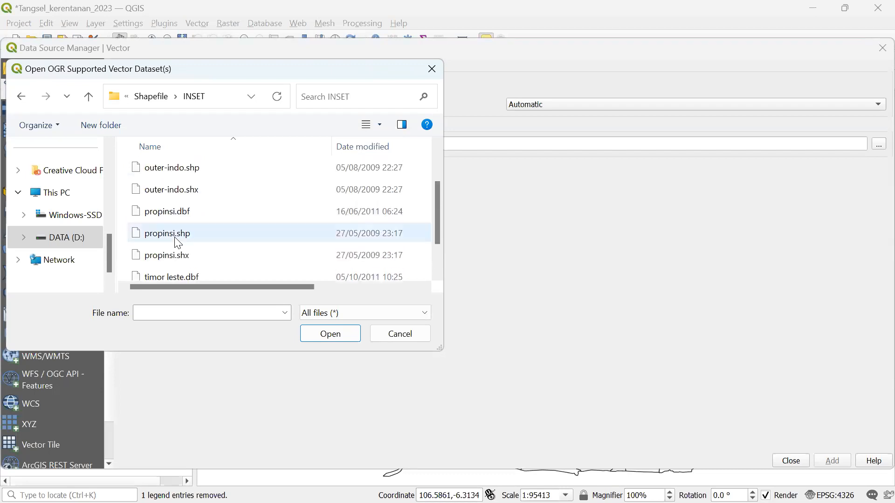
left_click(339, 312)
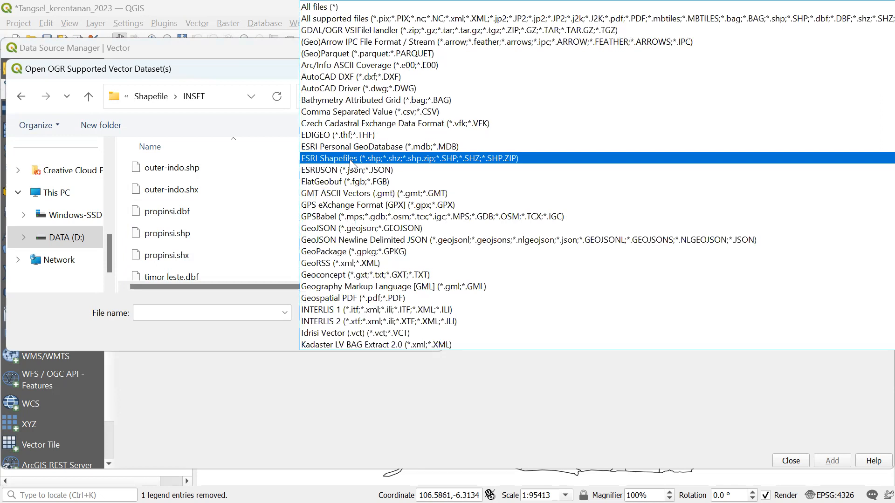
left_click(351, 159)
left_click(191, 194)
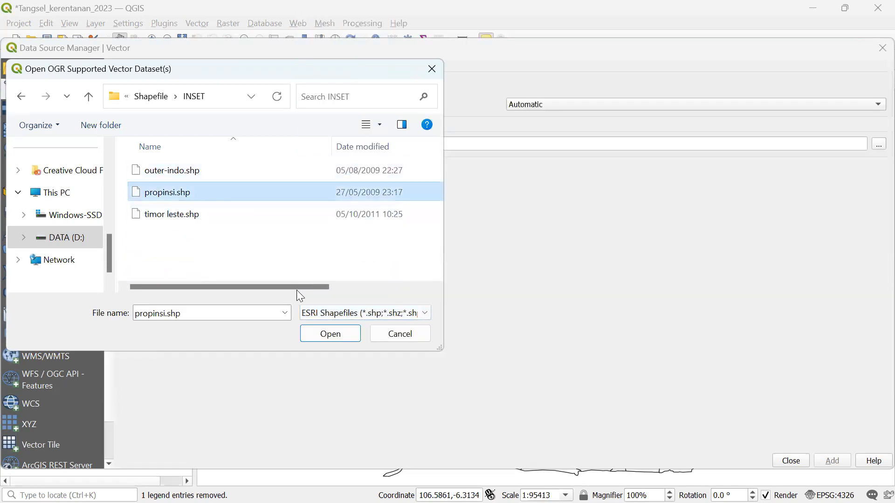
left_click(329, 333)
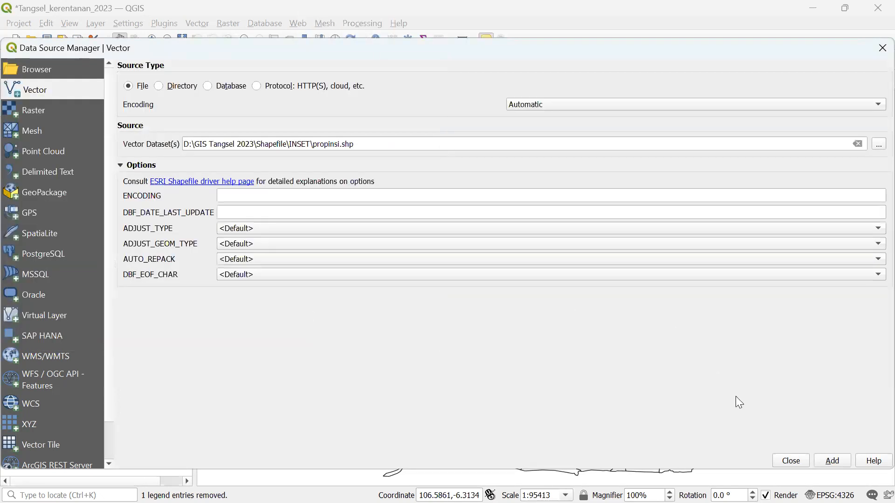
left_click(791, 460)
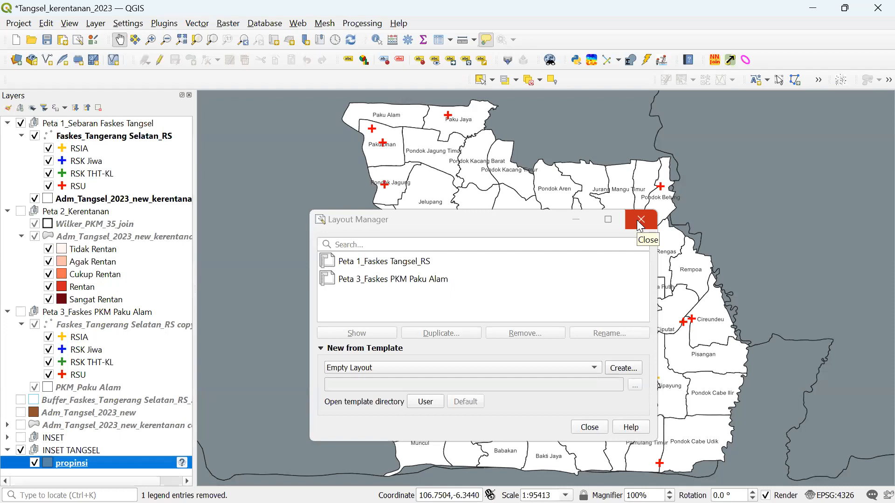
left_click(640, 226)
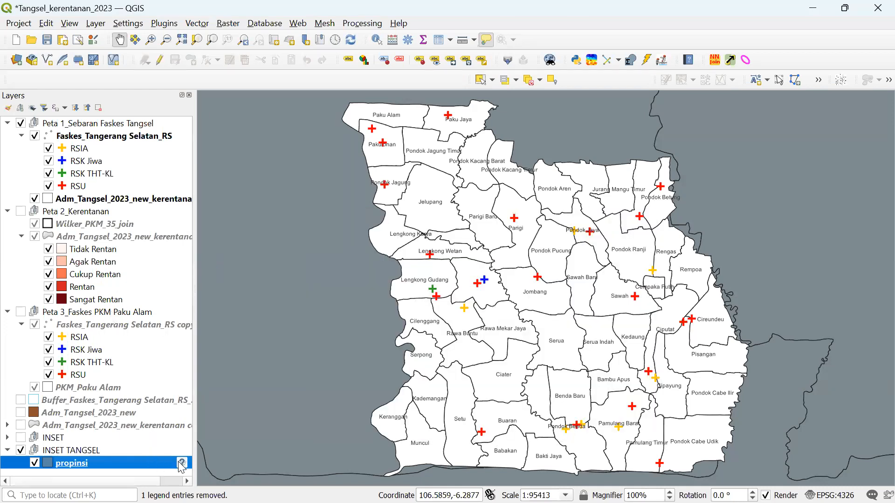
- Assign the WGS 84 (EPSG:4326) coordinate reference system to the propinsi layer
mouse_move(181, 467)
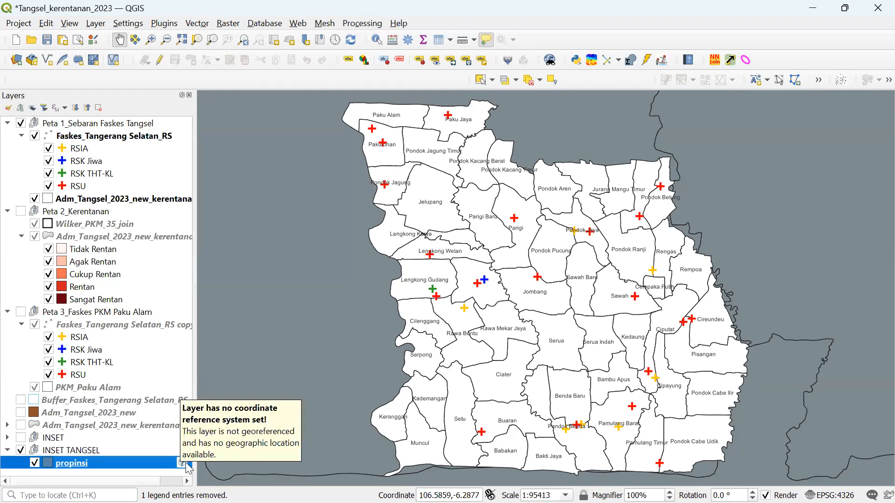
left_click(182, 464)
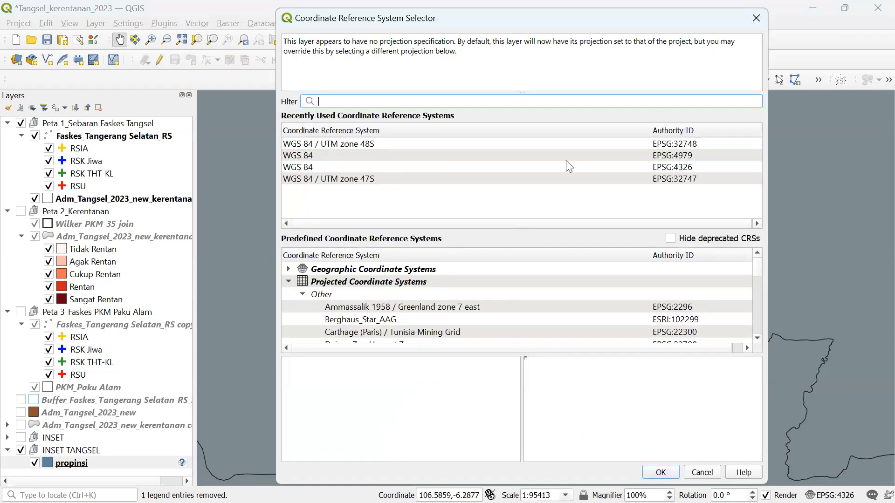
left_click(331, 157)
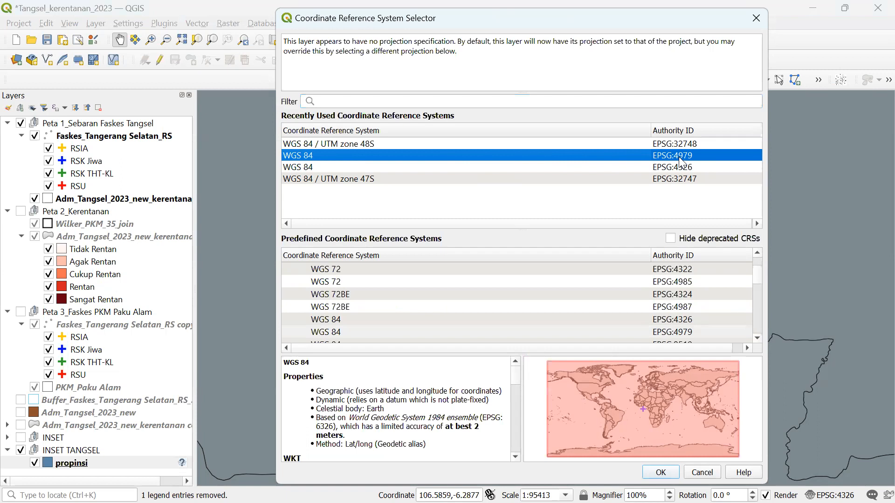
left_click(396, 167)
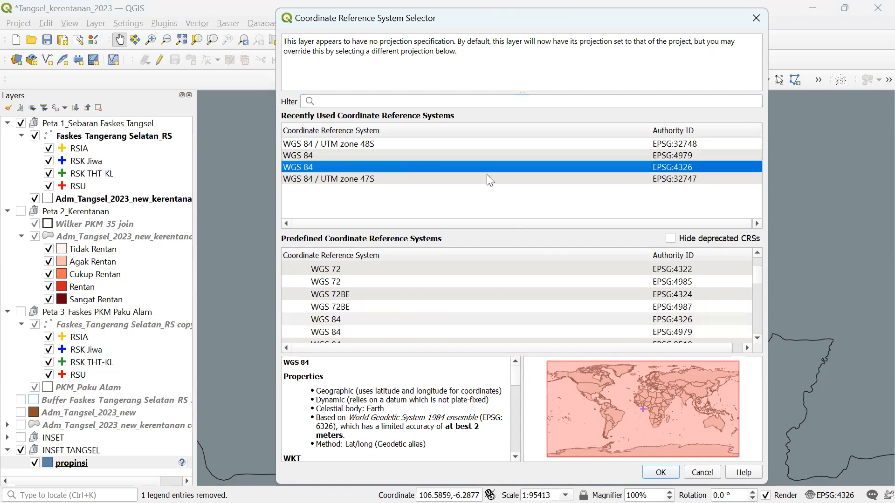
left_click(667, 478)
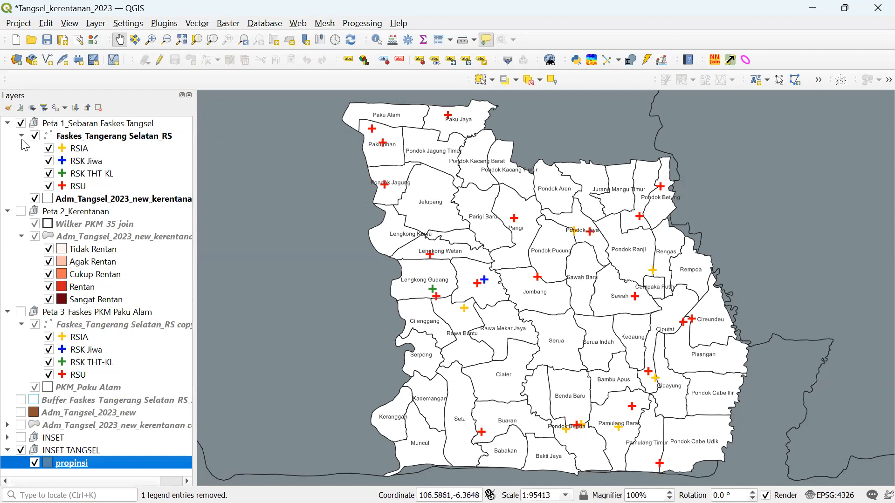
- Hide the "Peta 1_Sebaran Faskes Tangsel" group and zoom the map to the full extent of the propinsi layer
left_click(21, 123)
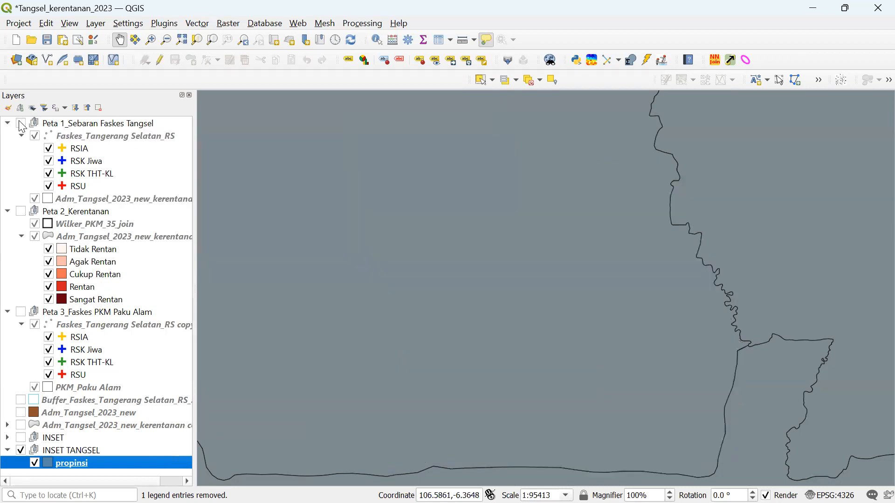
left_click(21, 124)
left_click(21, 124)
right_click(132, 464)
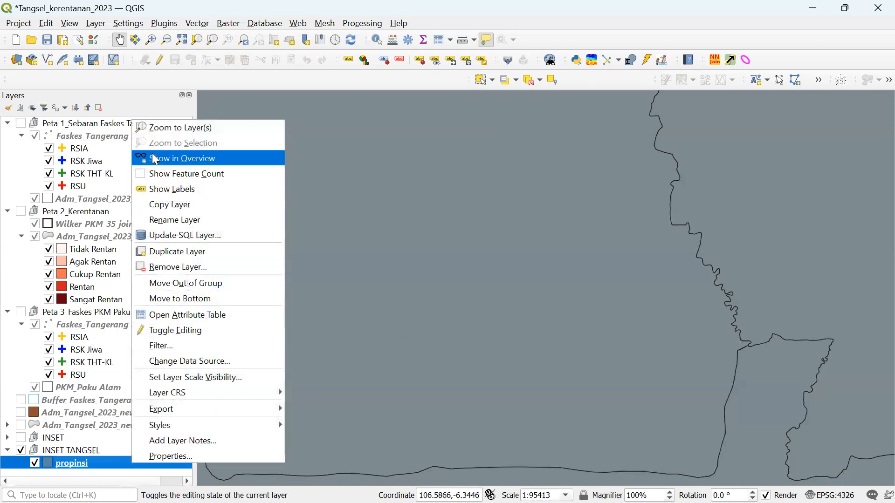
left_click(154, 135)
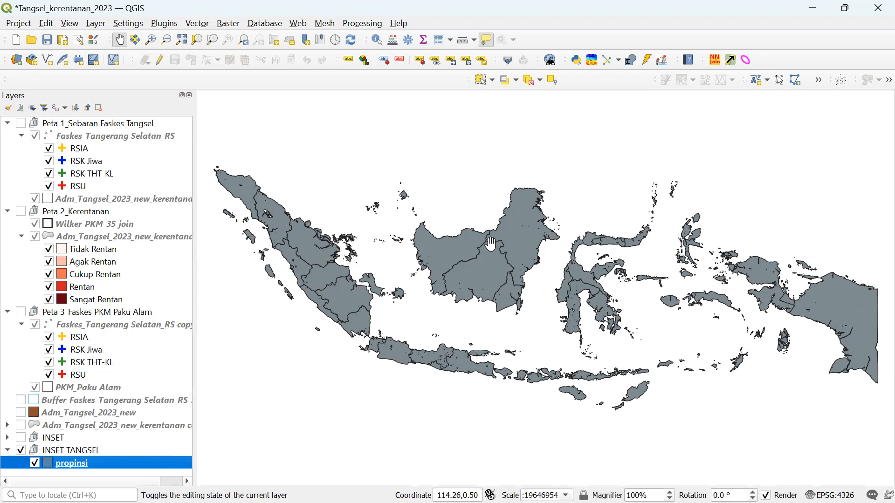
mouse_move(490, 243)
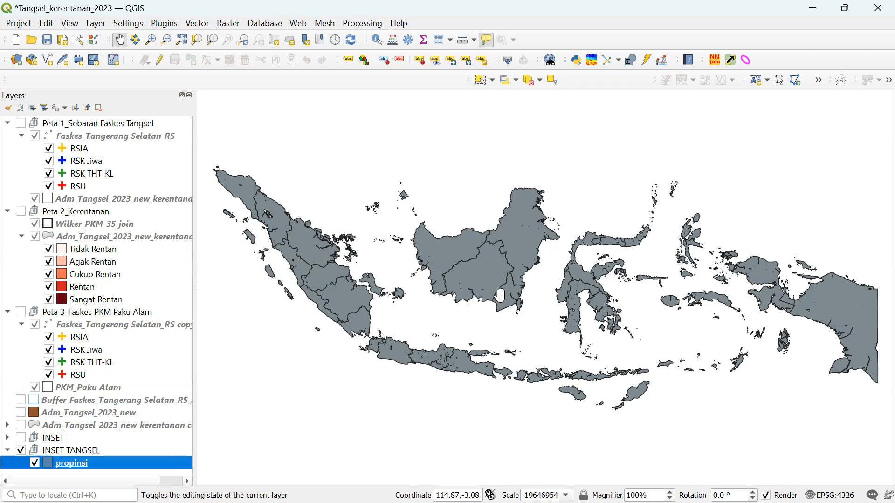
mouse_move(500, 294)
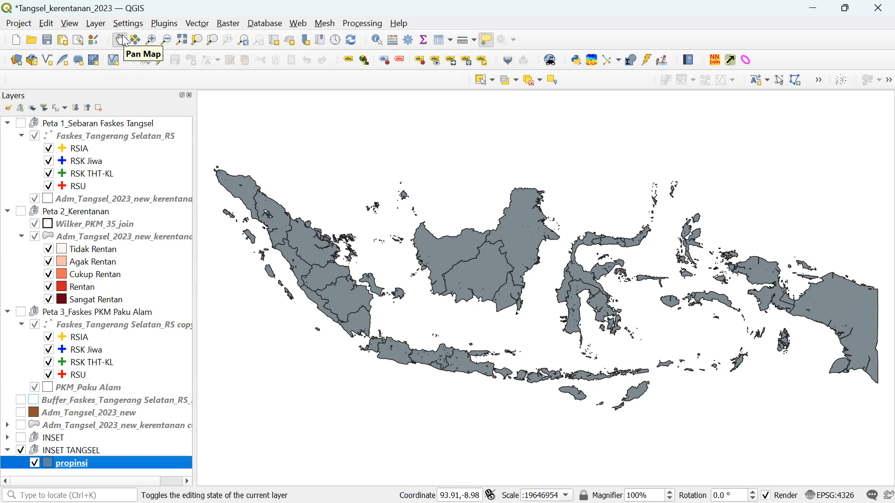
- Move the Adm_Tangsel_2023_new layer into the INSET TANGSEL group, above propinsi
left_click(21, 426)
left_click(21, 427)
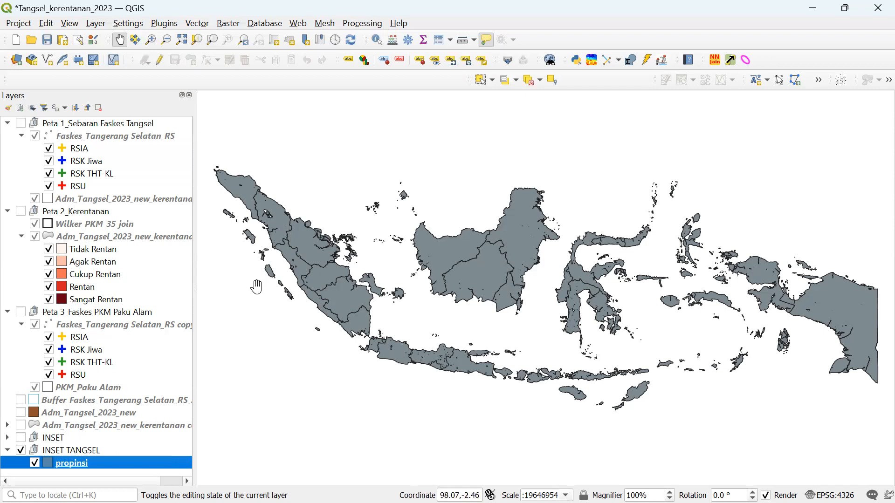
left_click(124, 419)
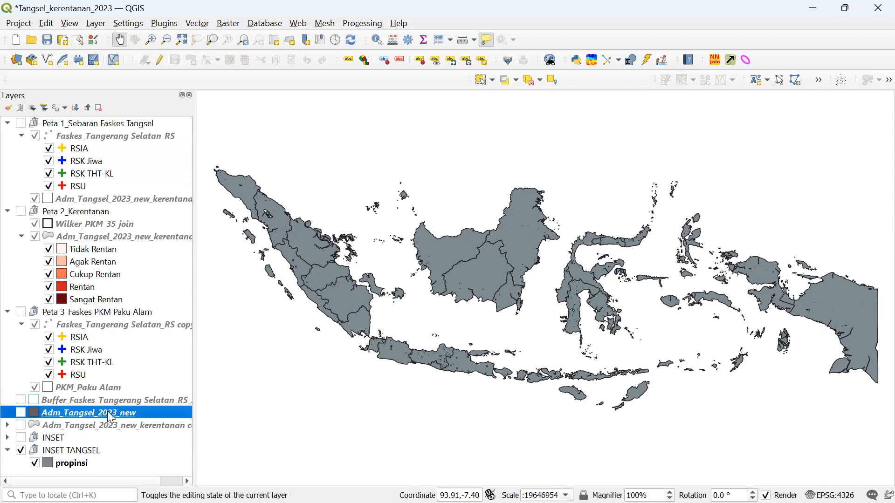
left_click_drag(108, 418, 106, 452)
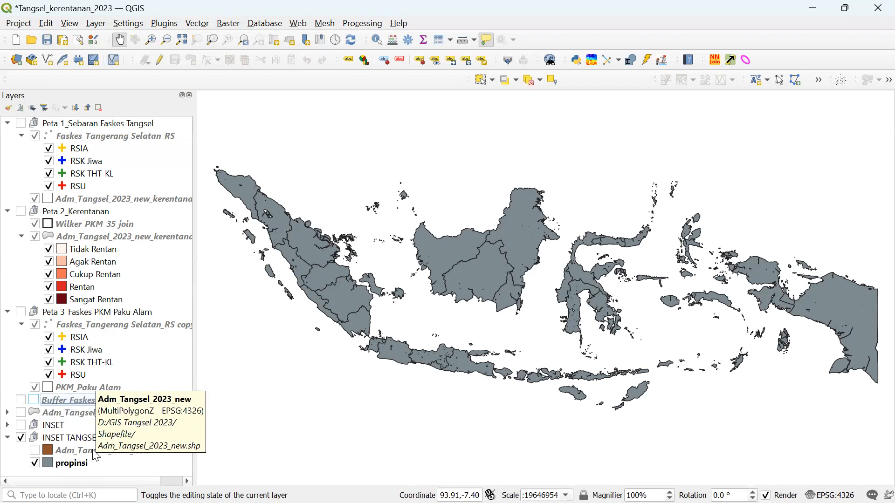
- Collapse the Peta 1, Peta 2 and Peta 3 groups in the layer tree
left_click(8, 123)
left_click(7, 136)
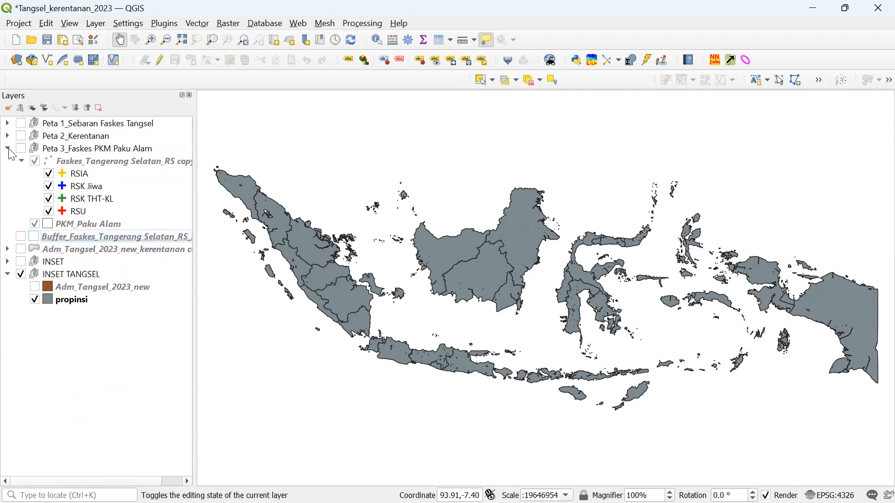
left_click(8, 148)
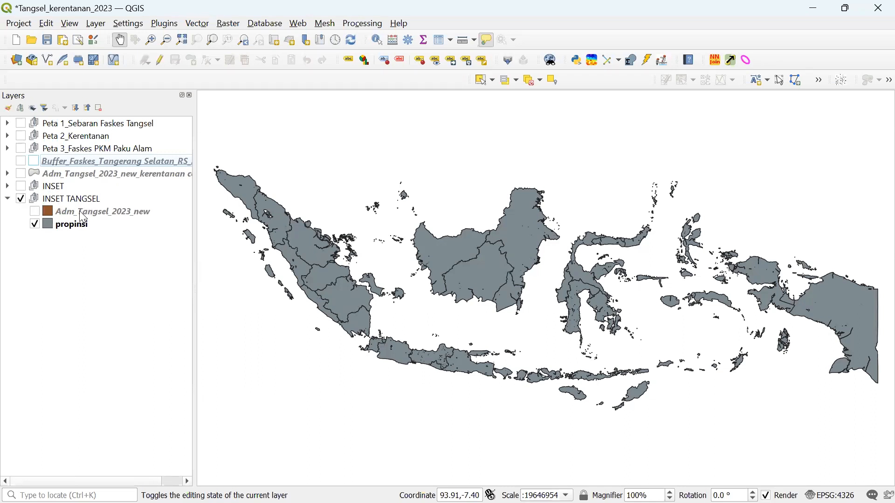
- Turn on the Adm_Tangsel_2023_new layer and zoom the map in on western Java around Tangsel
left_click(35, 211)
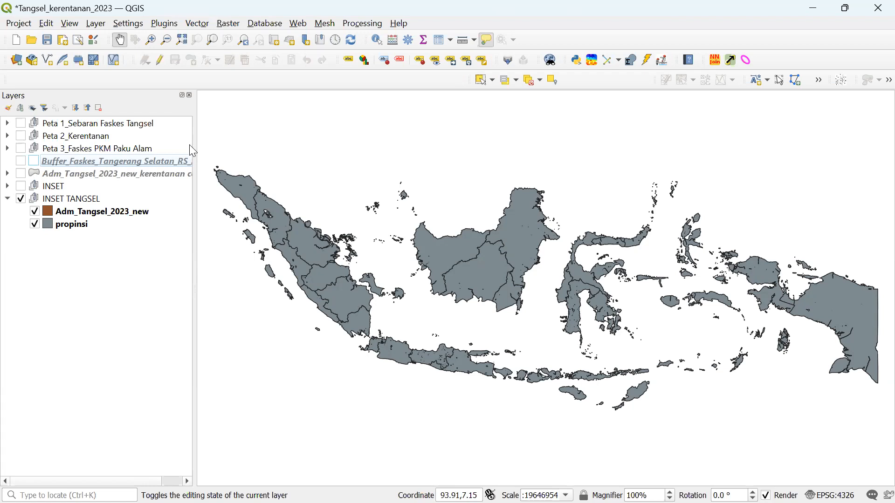
left_click(151, 43)
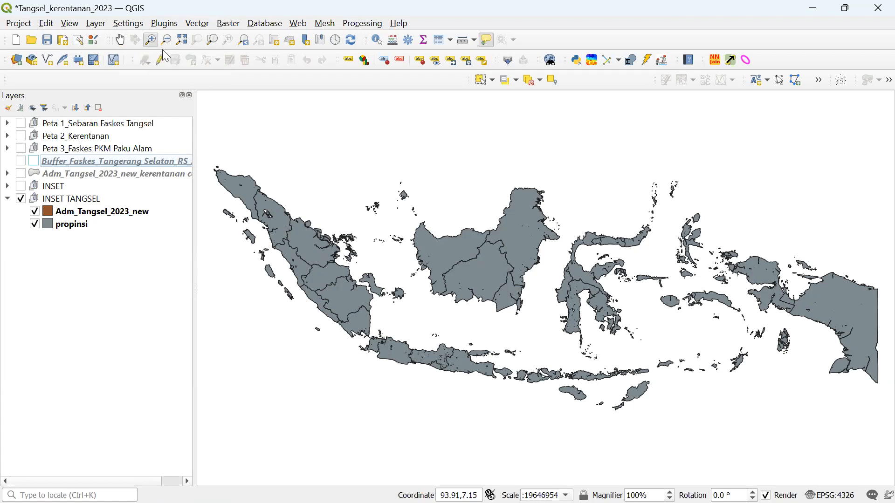
left_click_drag(342, 317, 427, 374)
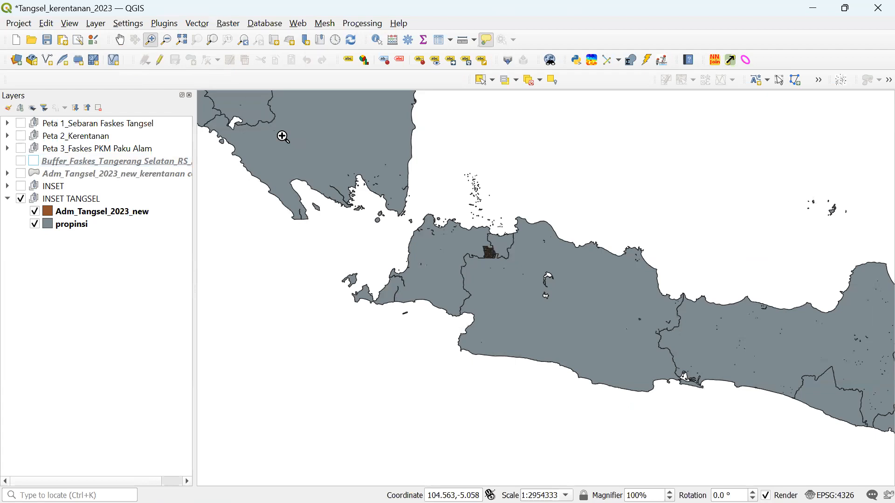
left_click_drag(220, 115, 686, 353)
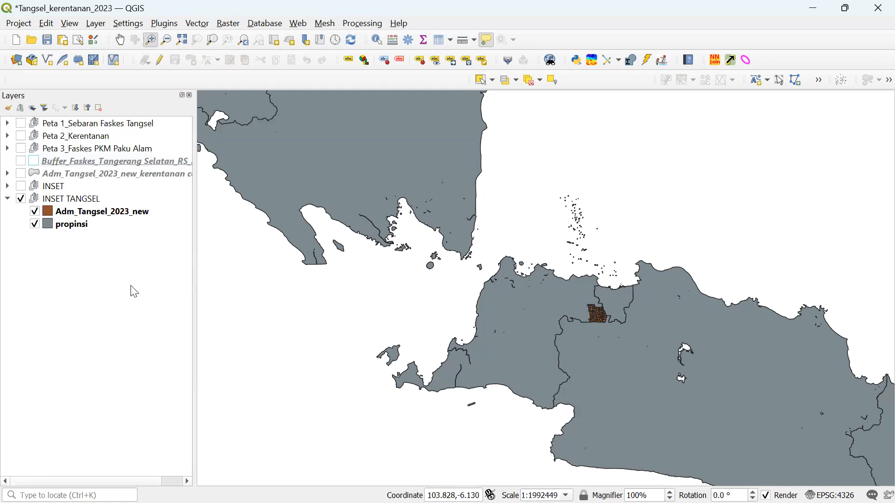
- Set both the fill and stroke colour of the Adm_Tangsel_2023_new layer to red and apply the symbology
left_click(74, 217)
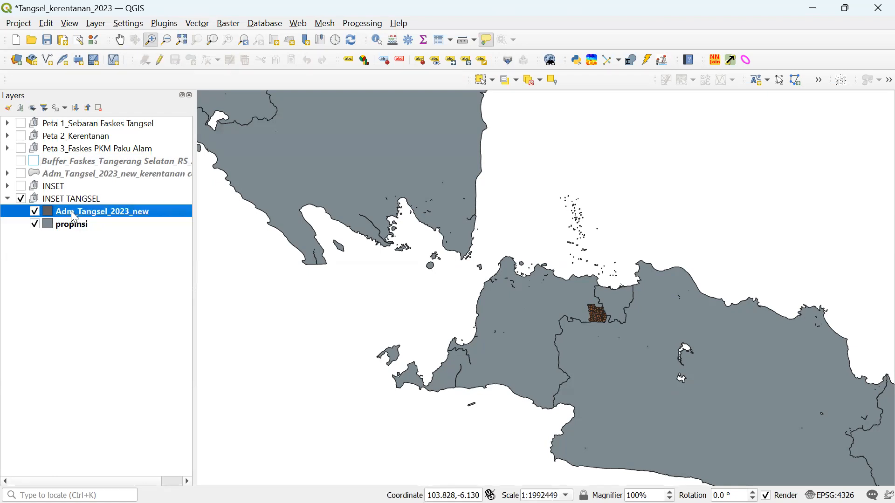
double_click(71, 213)
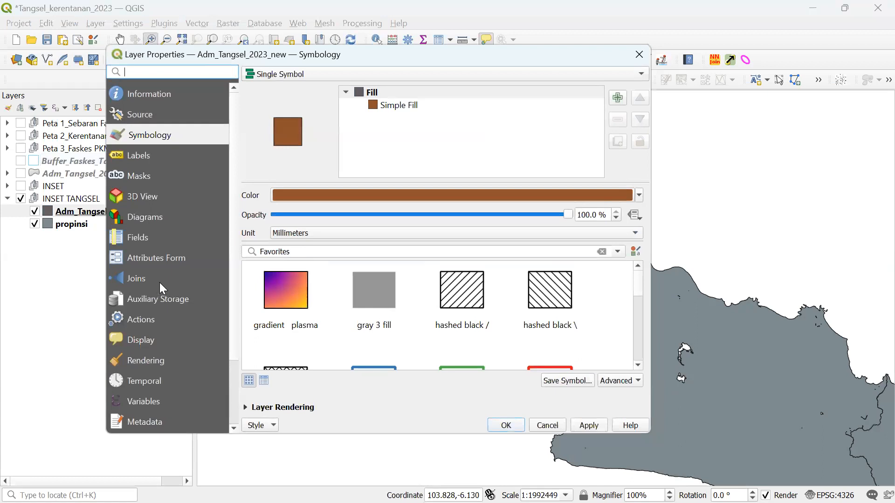
left_click(399, 106)
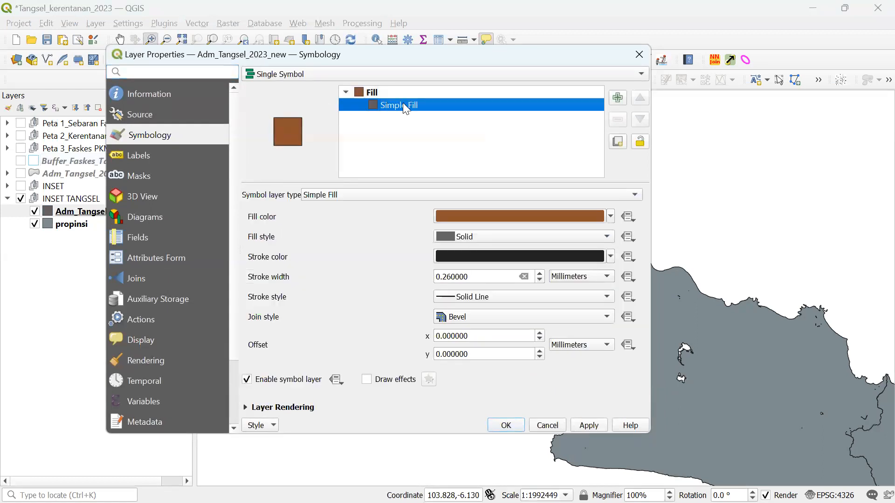
left_click(608, 215)
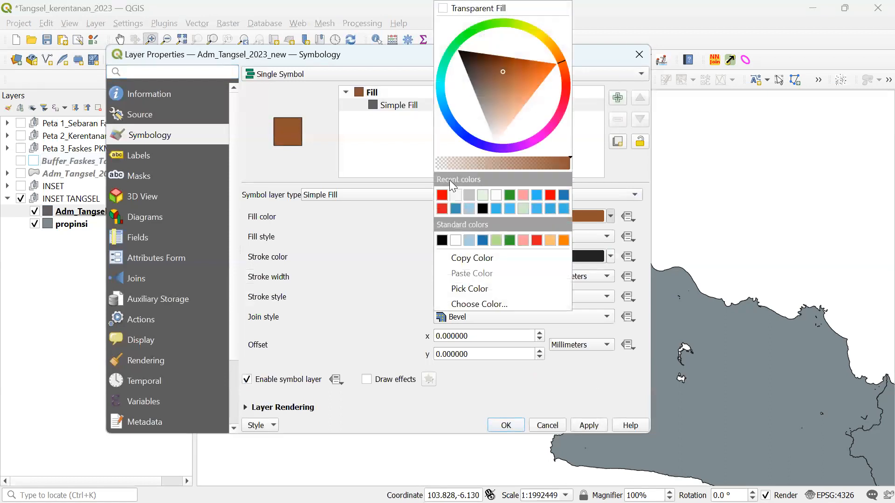
left_click(442, 196)
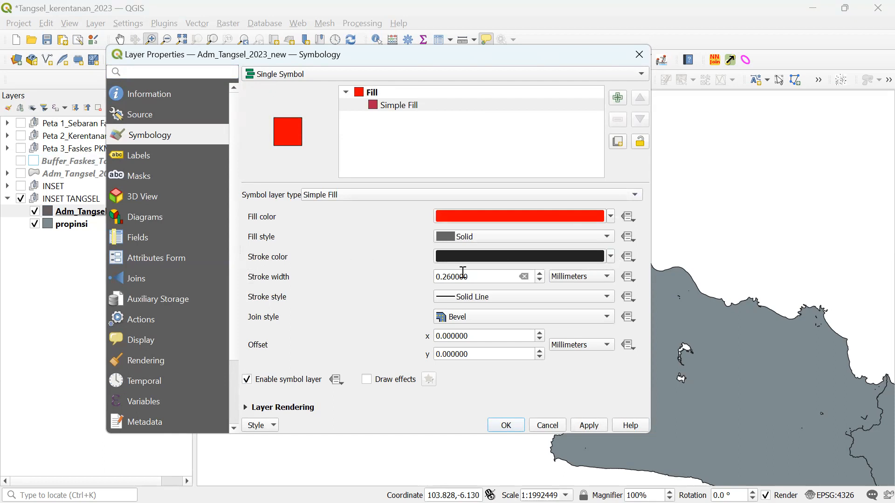
left_click(610, 256)
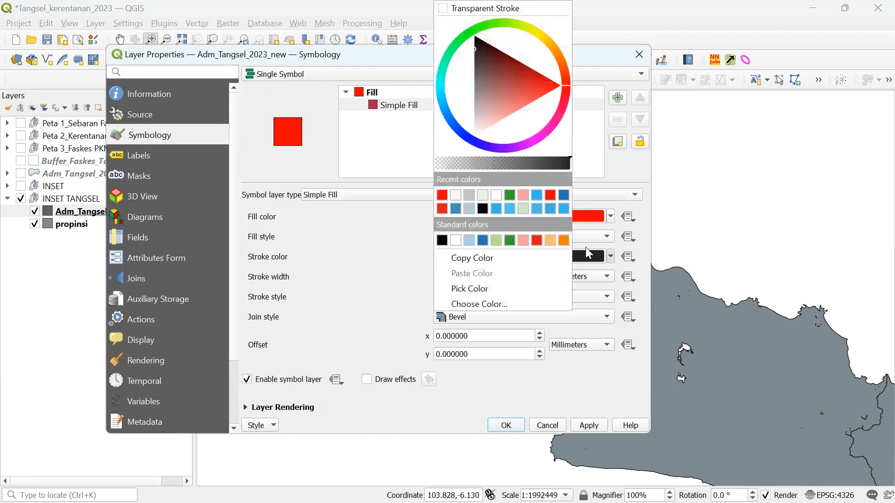
left_click(442, 195)
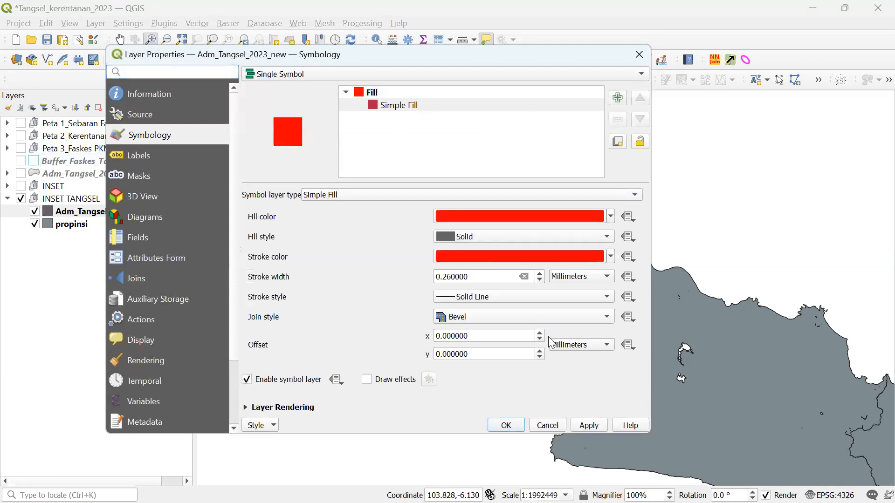
left_click_drag(439, 54, 213, 52)
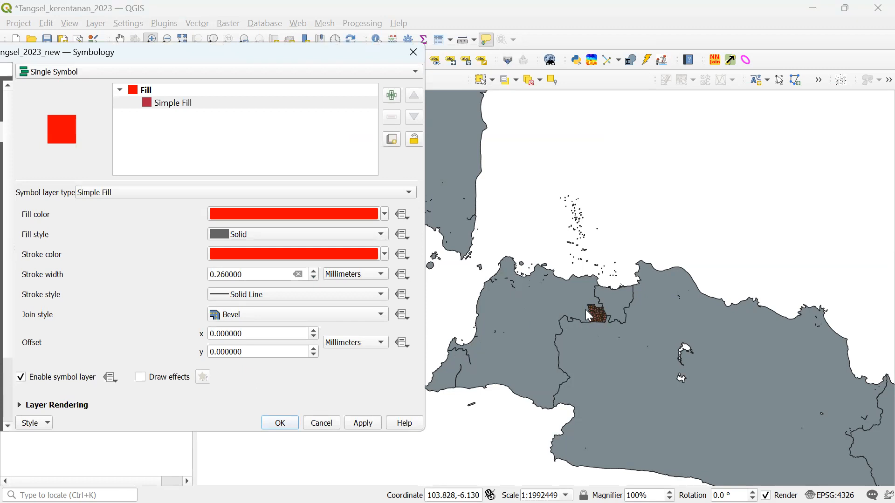
left_click(368, 425)
left_click_drag(120, 55, 287, 63)
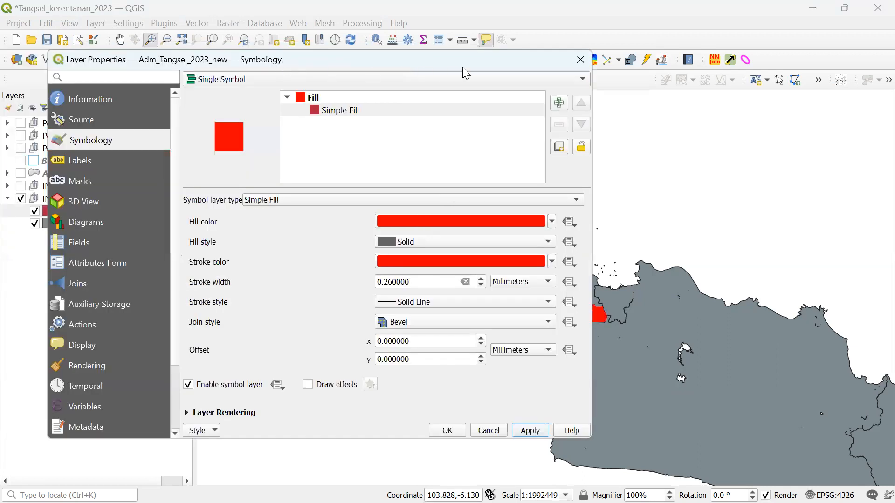
left_click(584, 60)
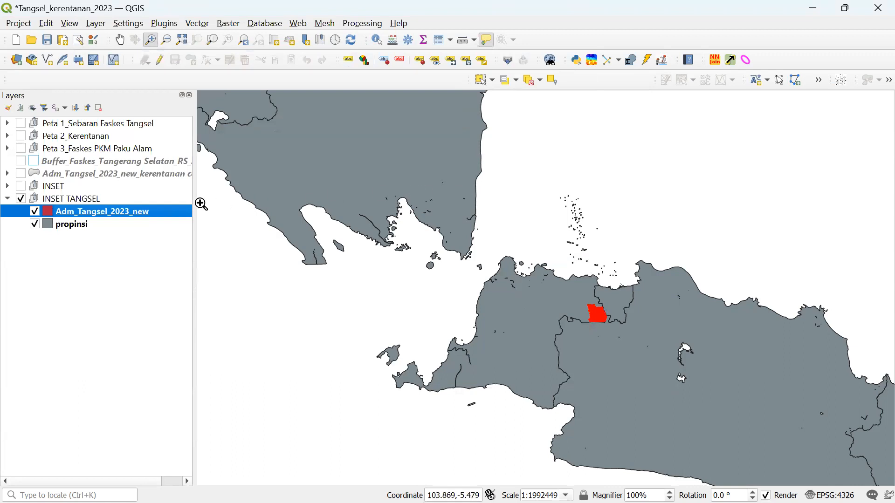
left_click(86, 227)
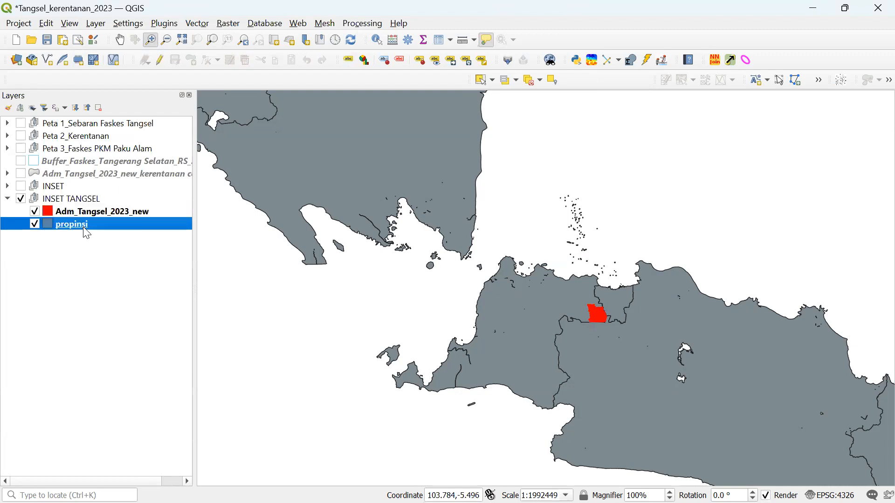
double_click(85, 227)
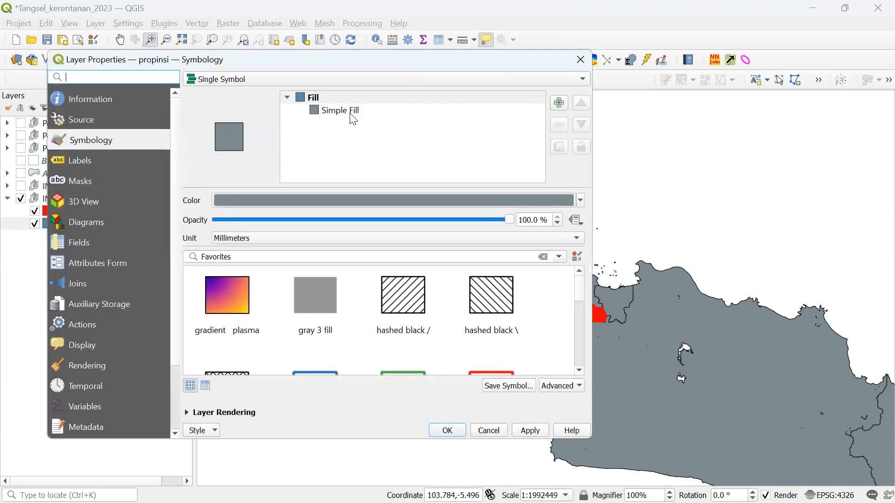
left_click(581, 60)
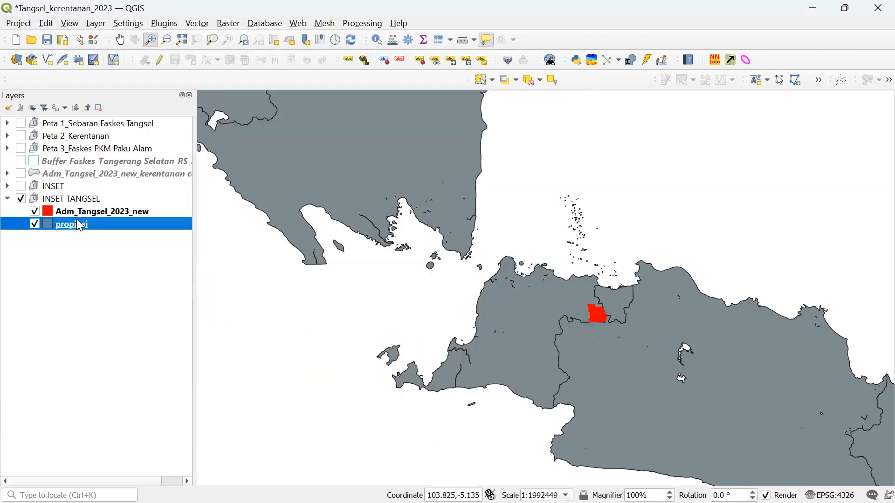
- Give the propinsi layer's simple fill a white fill colour and a light grey stroke colour
double_click(79, 225)
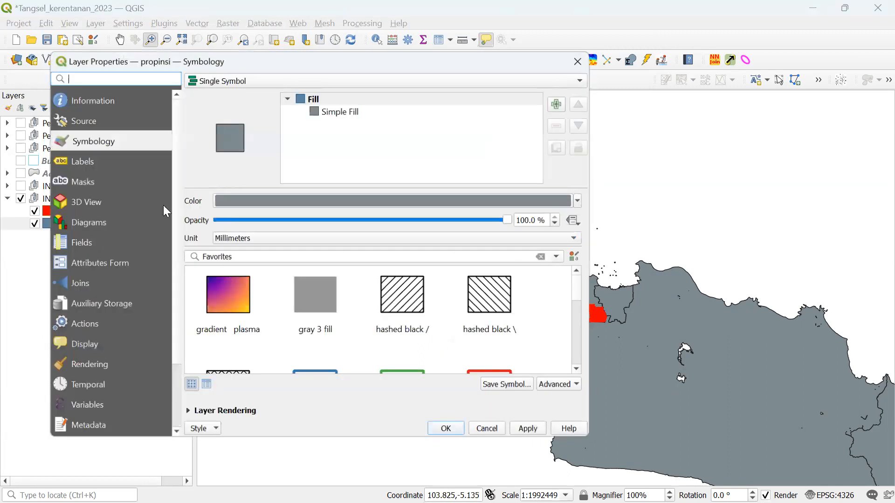
left_click(345, 111)
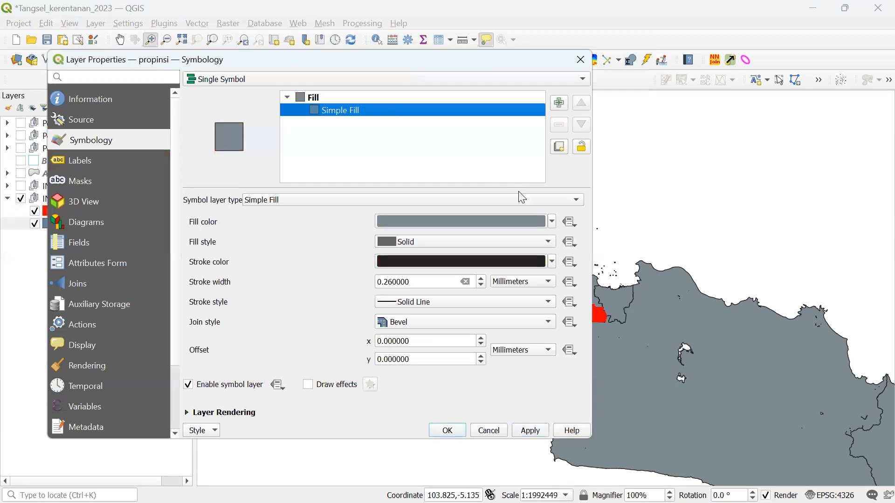
left_click(555, 221)
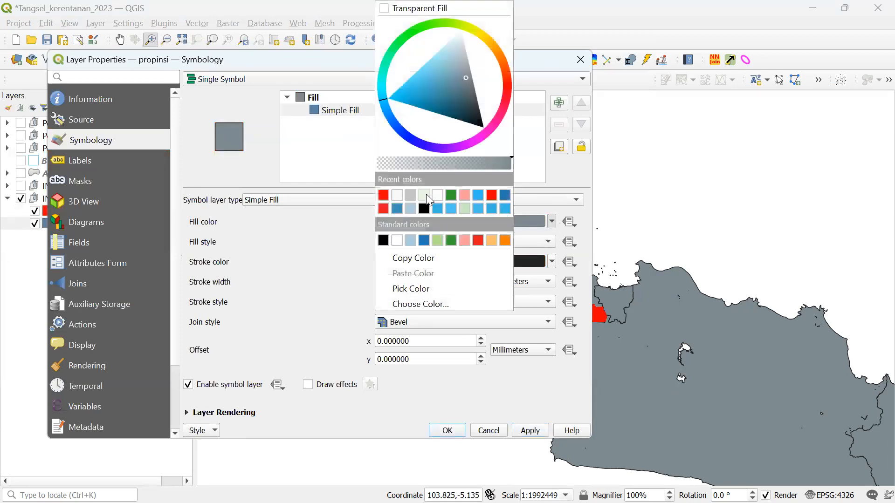
left_click(397, 242)
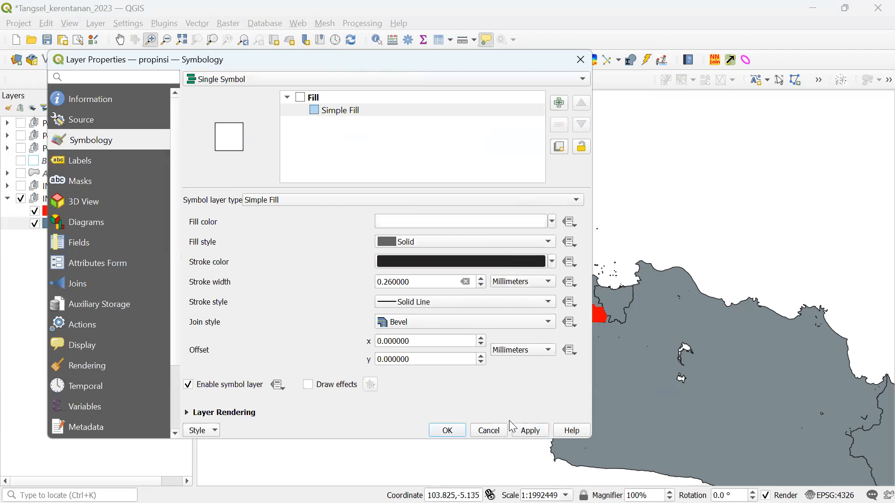
left_click(553, 262)
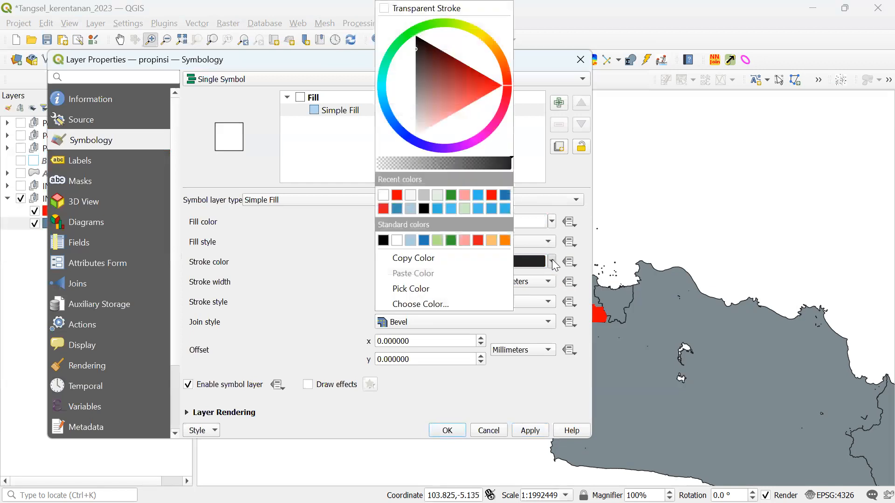
left_click(426, 195)
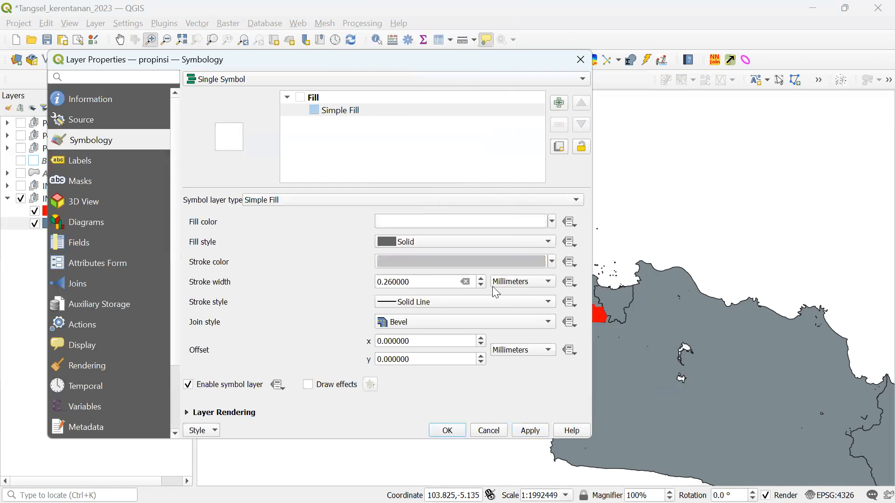
left_click(527, 433)
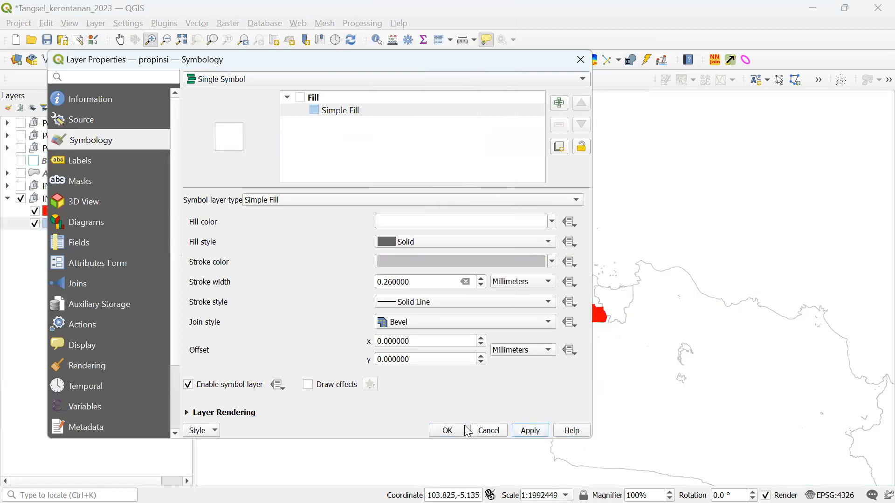
left_click(447, 431)
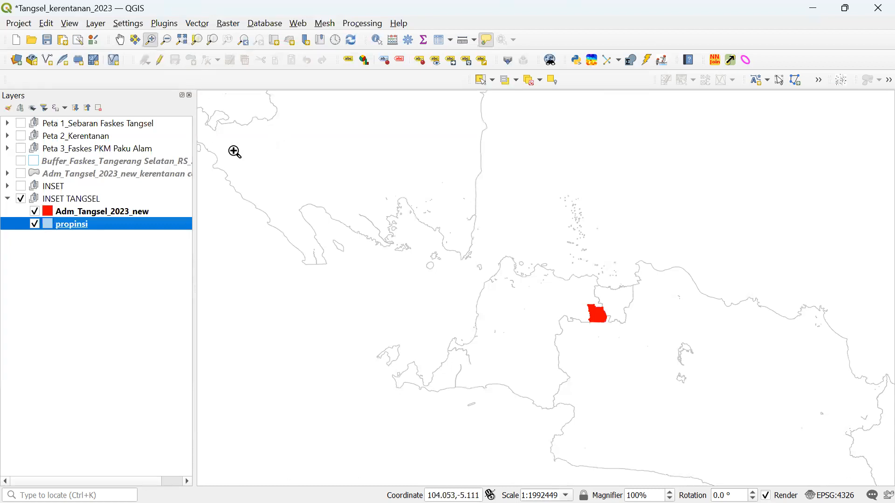
- Frame the map canvas on western Java and the southern tip of Sumatra, keeping the red Tangsel area in view
mouse_move(230, 156)
left_mouse_down()
mouse_move(404, 298)
mouse_move(659, 433)
mouse_move(673, 478)
left_mouse_up()
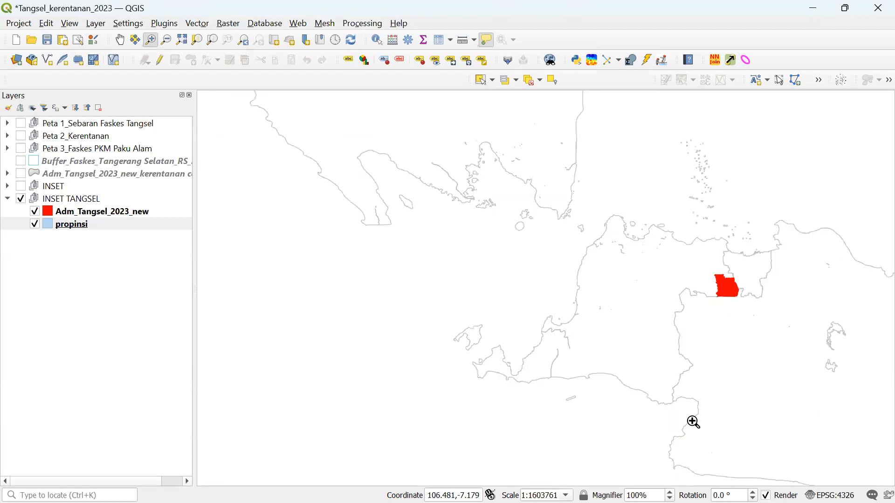
mouse_move(691, 337)
left_click(120, 39)
left_click_drag(697, 298, 231, 228)
mouse_move(177, 501)
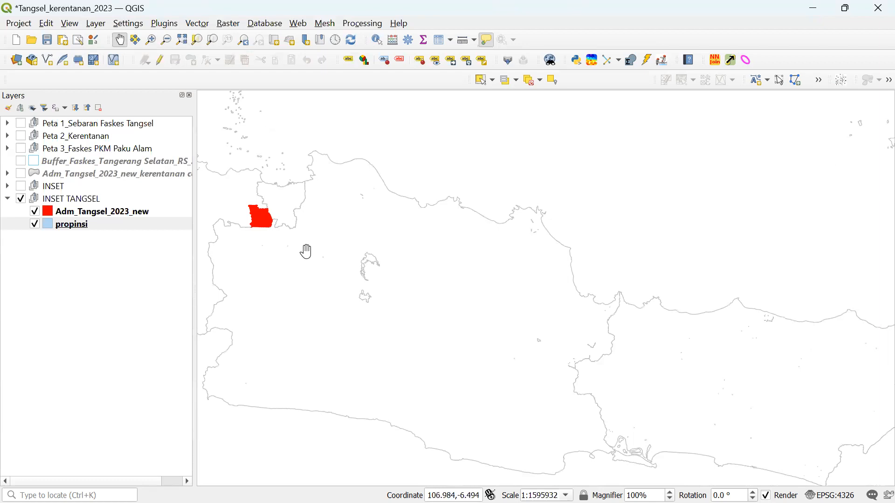
left_click_drag(284, 267, 447, 278)
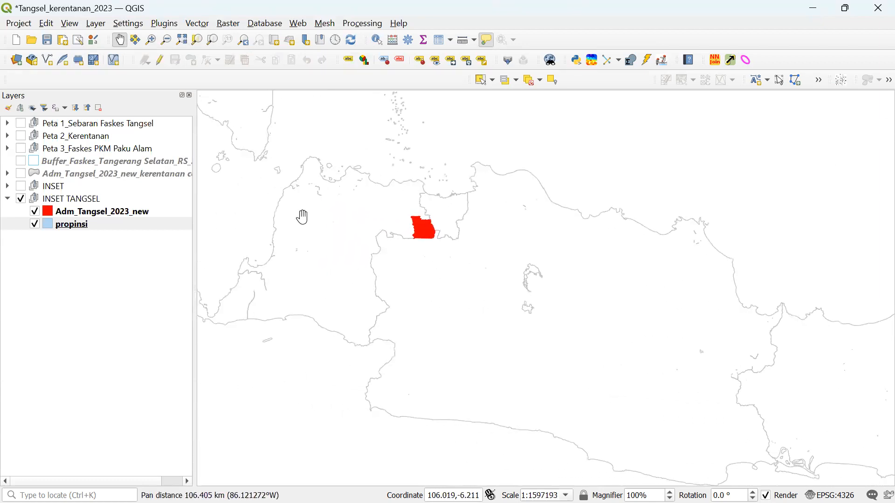
left_click_drag(302, 217, 364, 235)
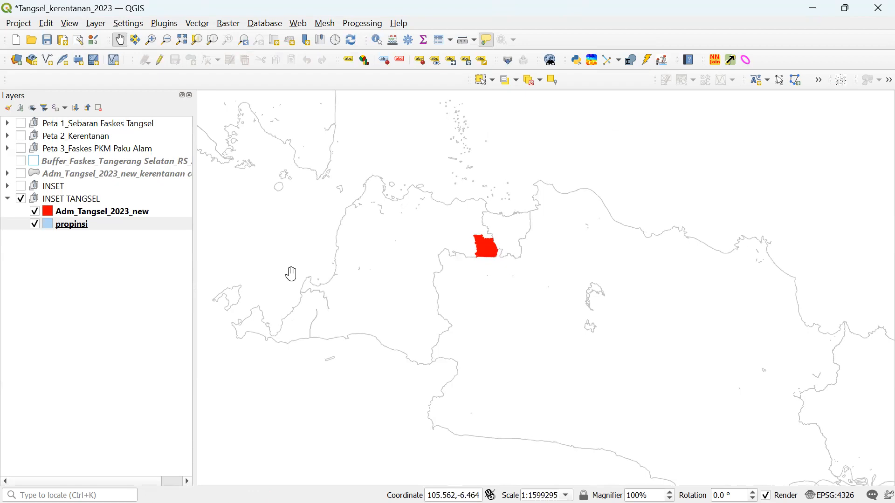
left_click_drag(719, 322, 573, 330)
left_click_drag(343, 331, 592, 383)
left_click_drag(477, 368, 566, 394)
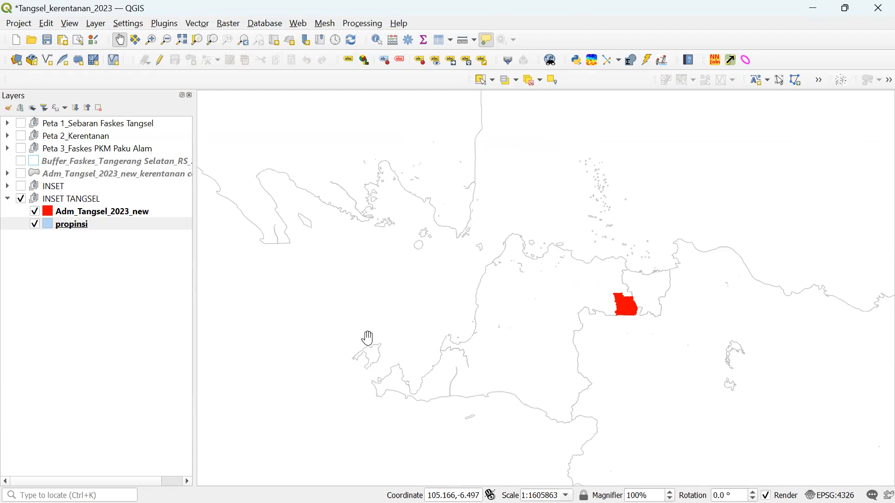
left_click_drag(371, 340, 370, 324)
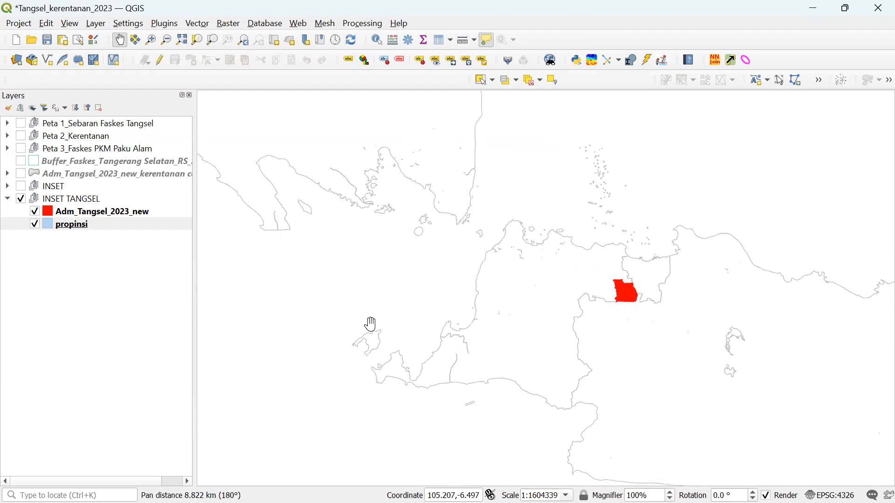
left_click_drag(431, 259, 402, 445)
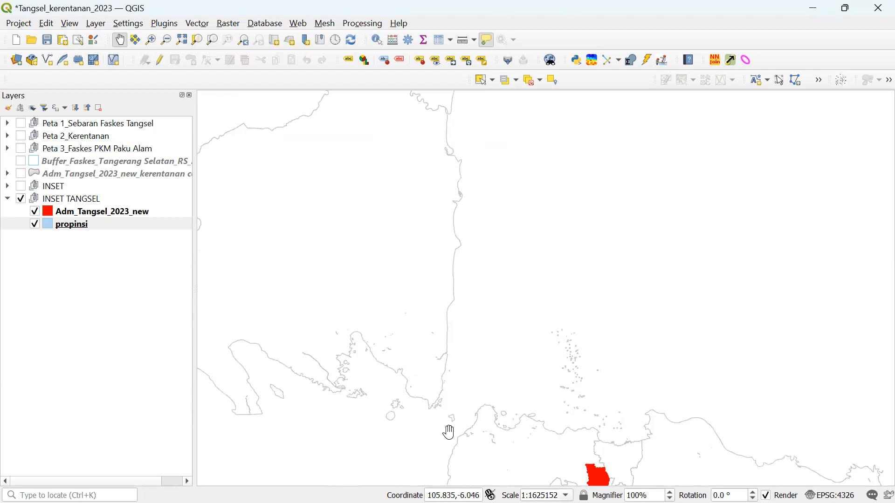
left_click_drag(447, 431, 447, 266)
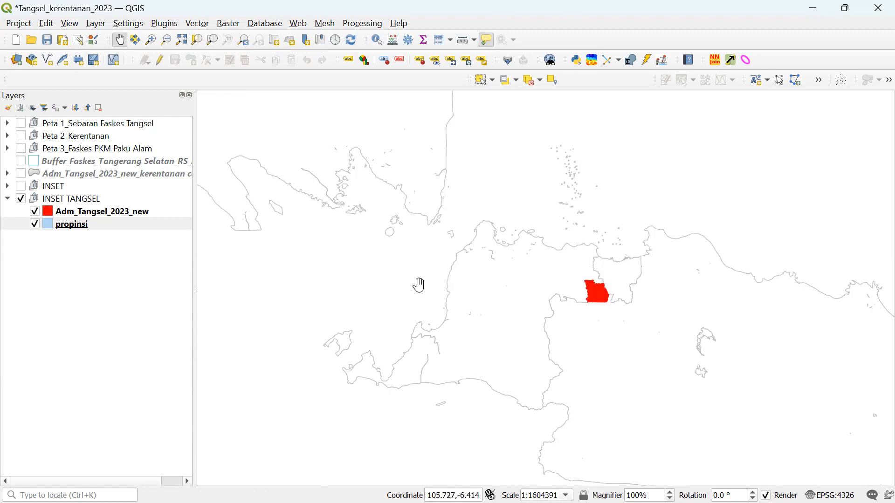
left_click_drag(455, 366, 319, 253)
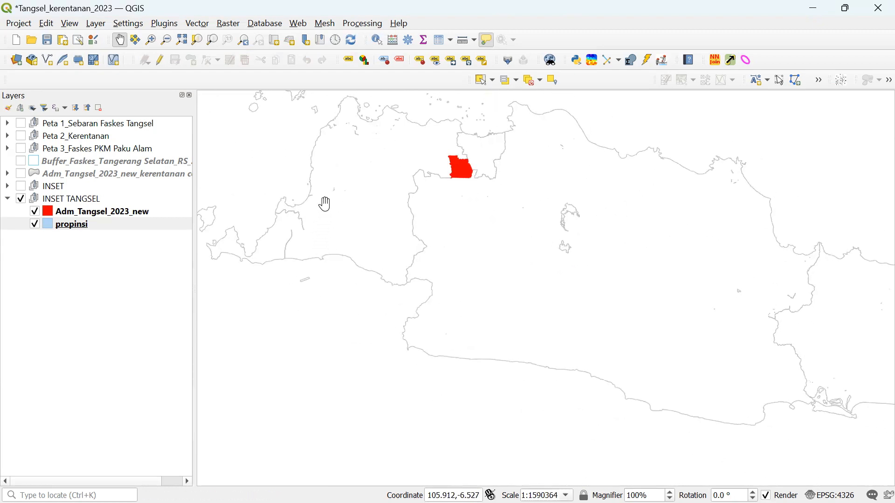
left_click_drag(294, 165, 368, 238)
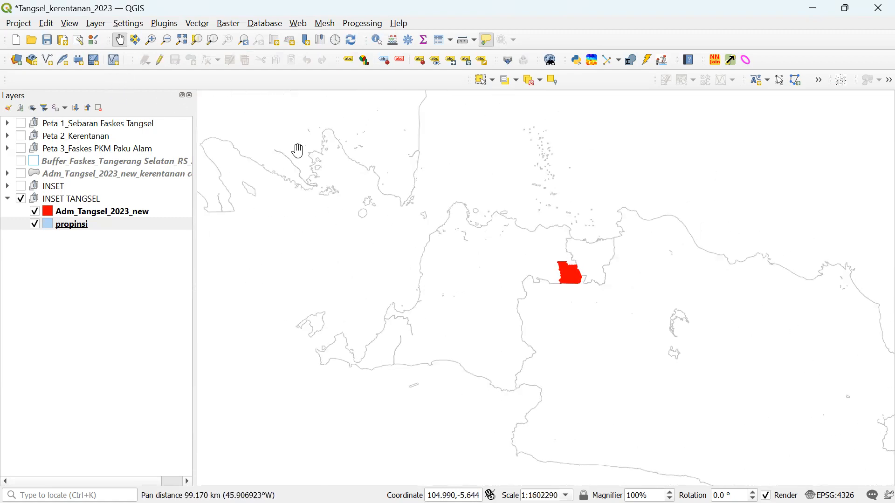
left_click_drag(275, 167, 336, 188)
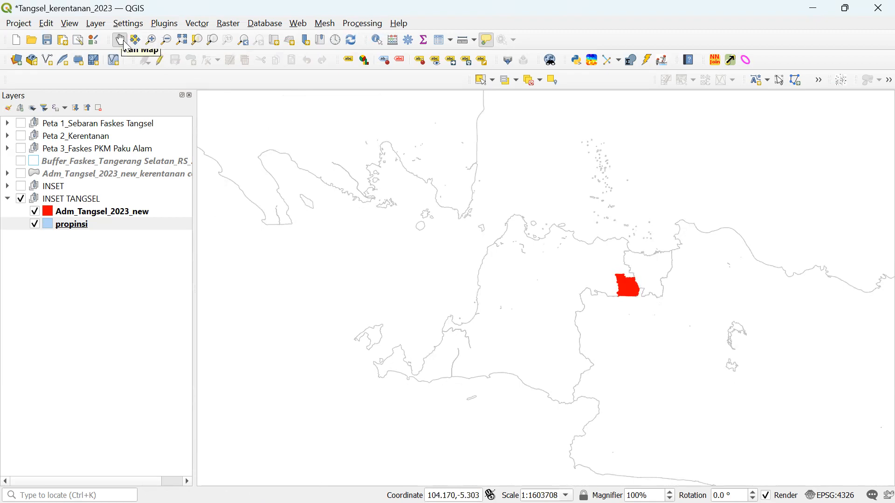
left_click_drag(361, 262, 372, 256)
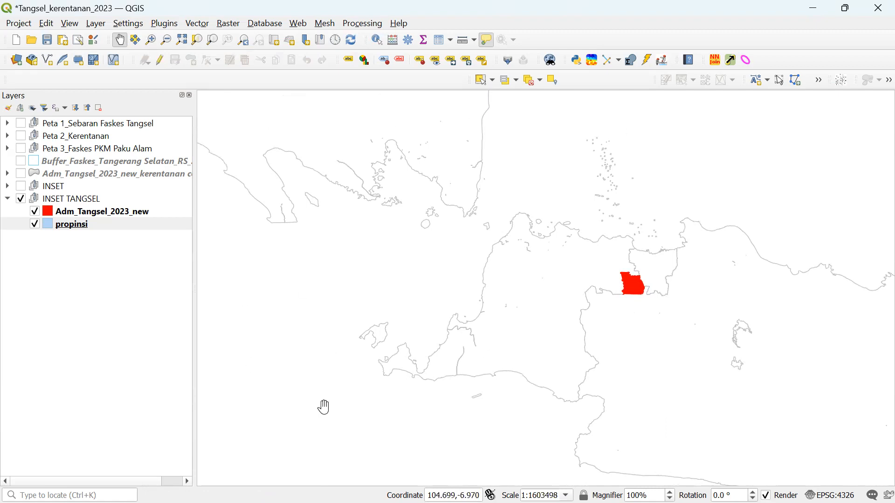
- Switch to the open print layout Peta 1_Faskes Tangsel_RS
mouse_move(566, 315)
mouse_move(242, 502)
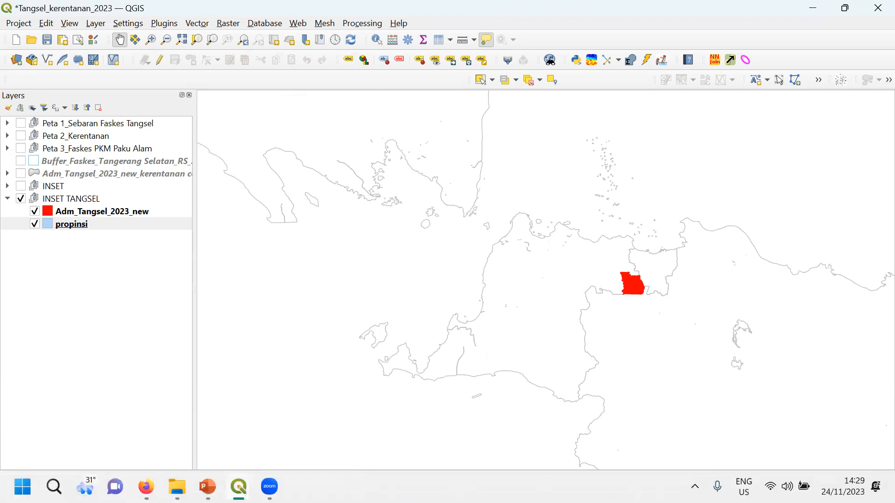
mouse_move(238, 487)
left_click(380, 436)
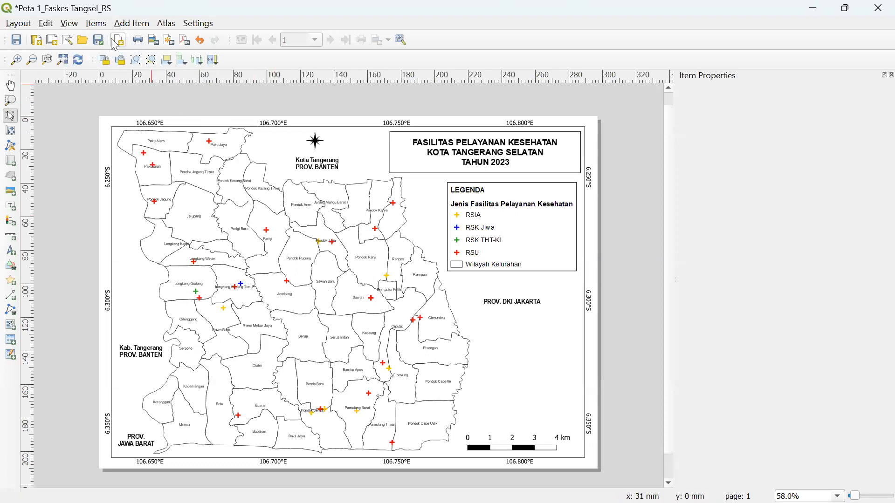
left_click(126, 22)
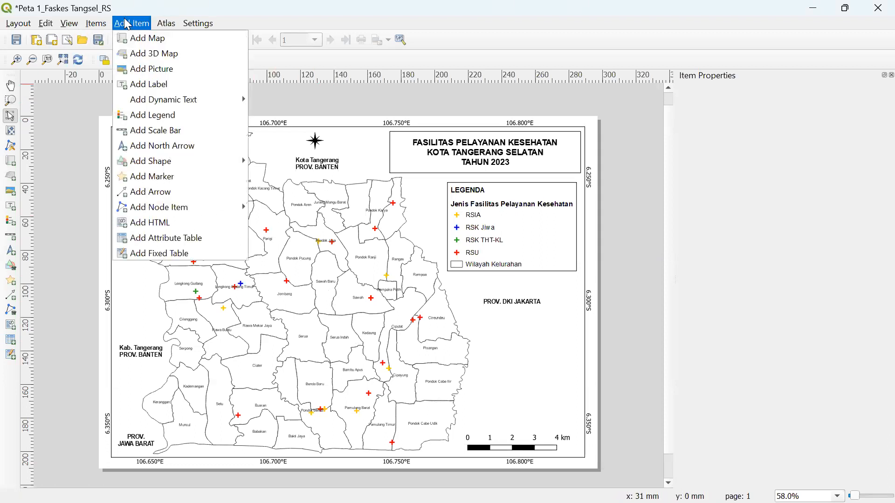
left_click(140, 36)
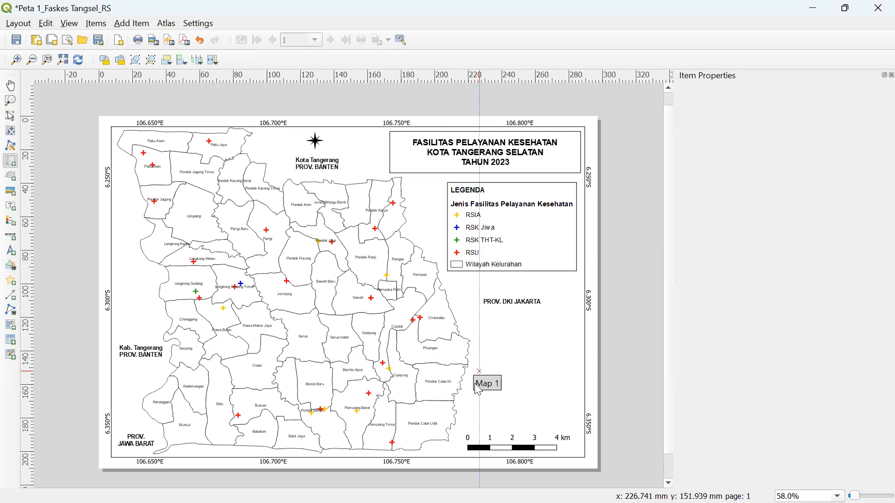
left_click(46, 25)
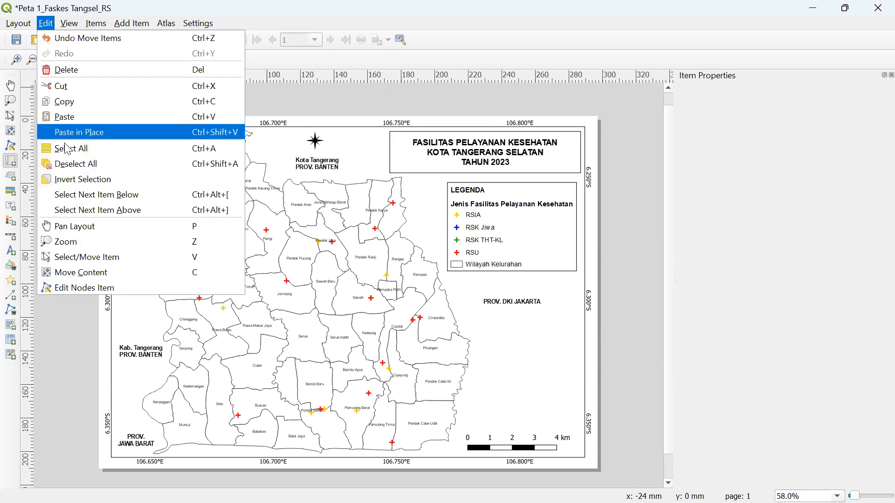
left_click(85, 264)
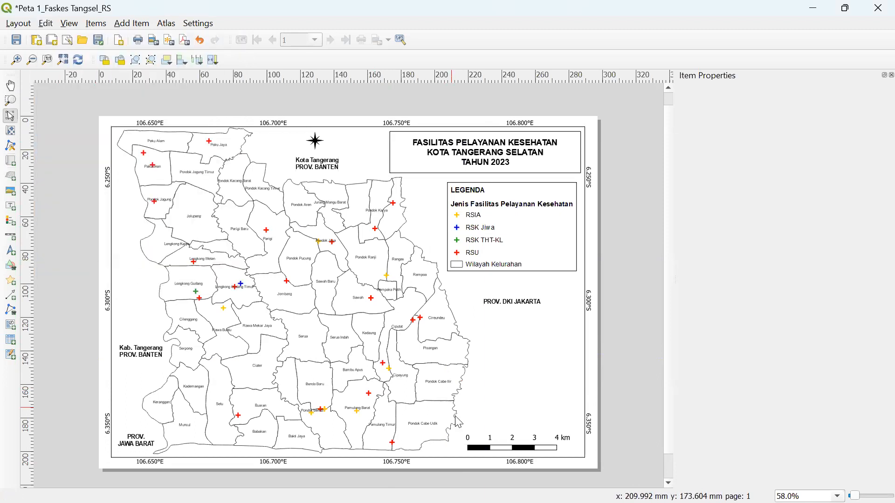
- Move the scale bar to just below the title box and shift the legend down beneath it
left_click_drag(506, 448, 503, 182)
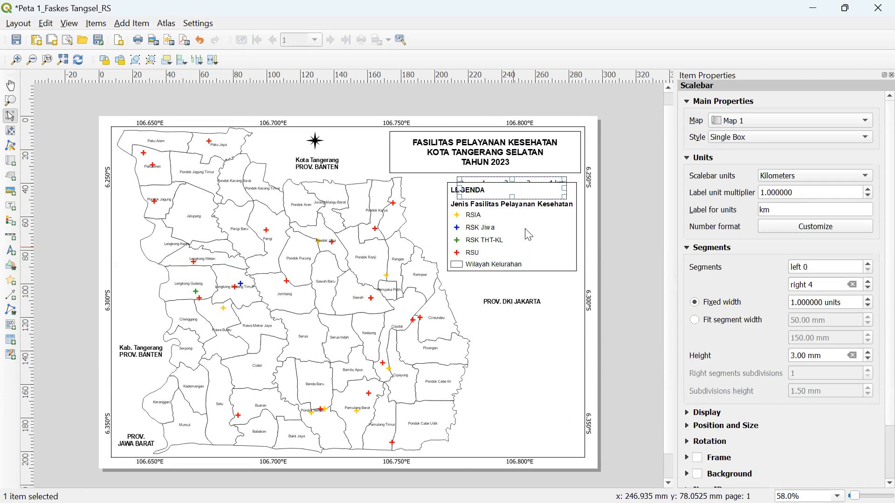
left_click(529, 235)
left_click_drag(523, 231, 522, 247)
left_click_drag(508, 193, 506, 188)
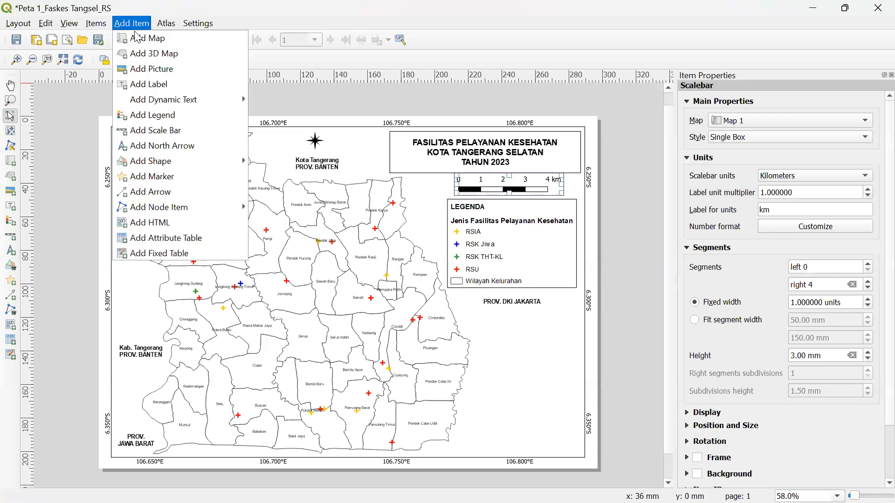
left_click(139, 38)
left_click_drag(466, 380, 581, 455)
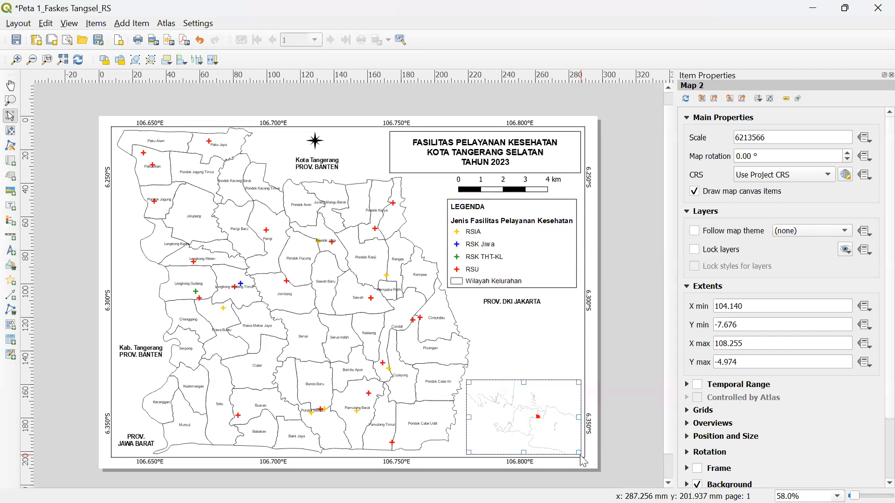
key("Delete")
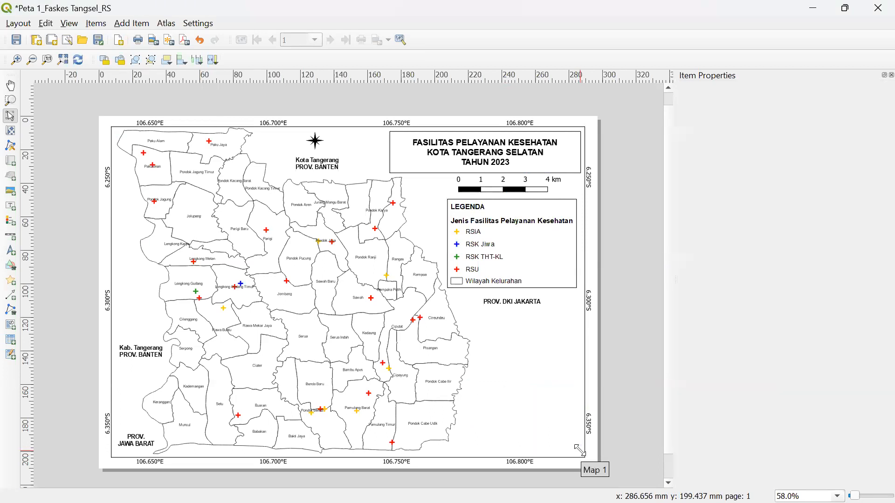
- Add an inset map about 70 by 40 mm inside the lower-right corner of the main map frame
left_click(145, 25)
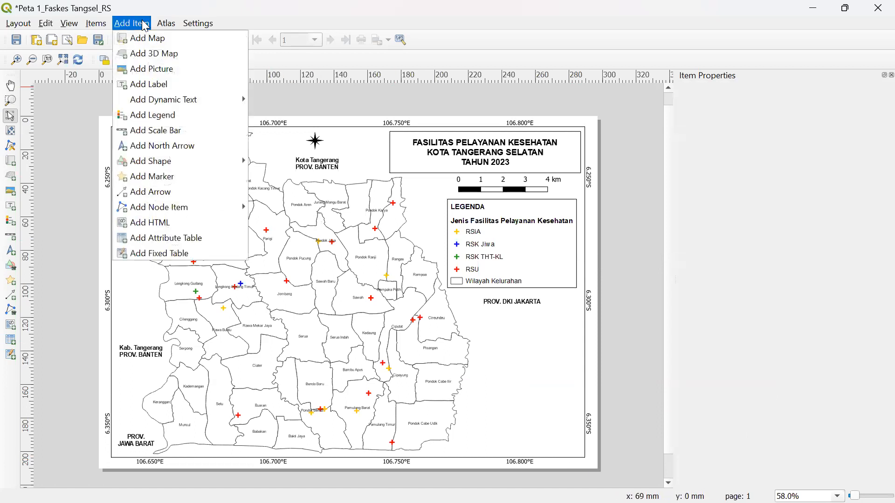
left_click(146, 38)
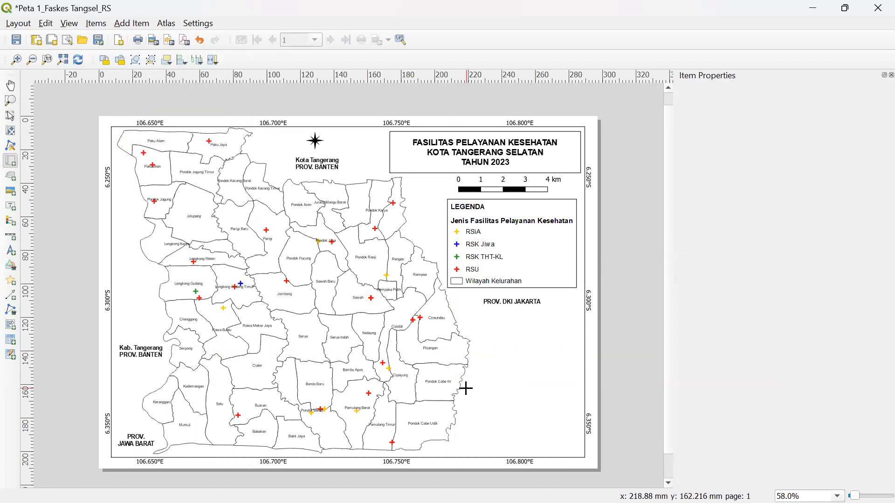
left_click_drag(463, 389, 582, 455)
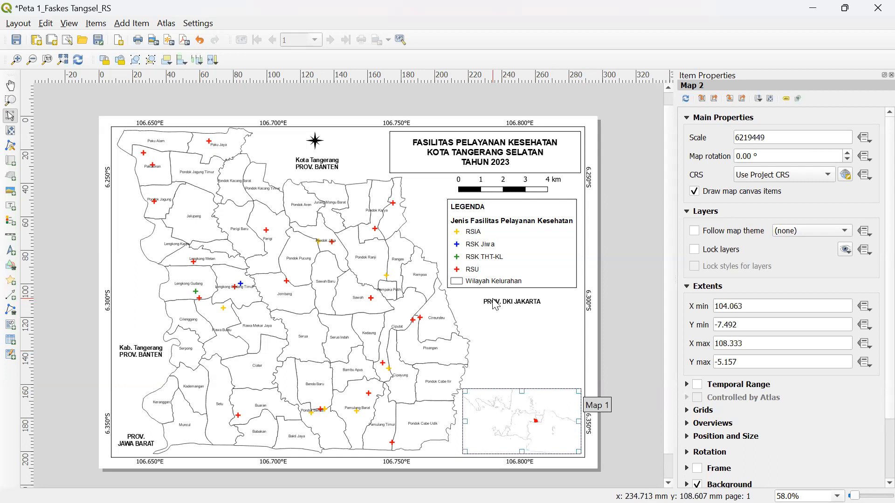
- Move the PROV. DKI JAKARTA label down about 10 mm, clear of the legend, and deselect it
left_click(506, 302)
left_click_drag(506, 303, 511, 320)
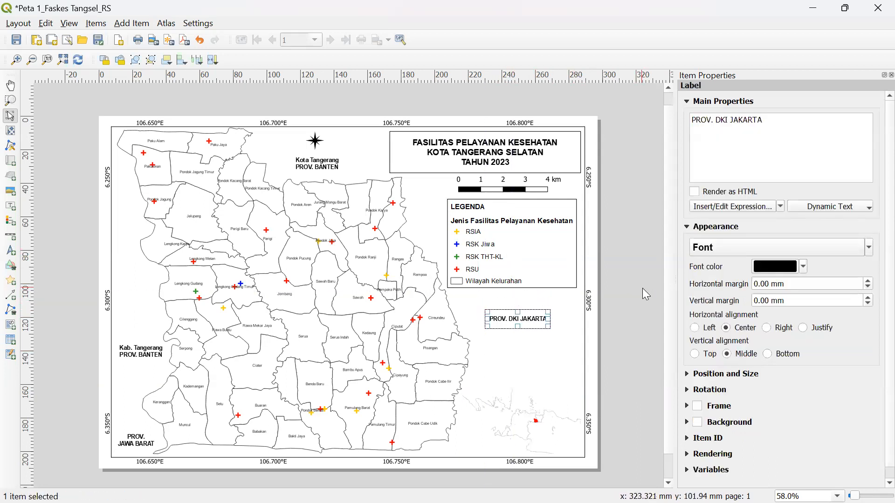
left_click(623, 284)
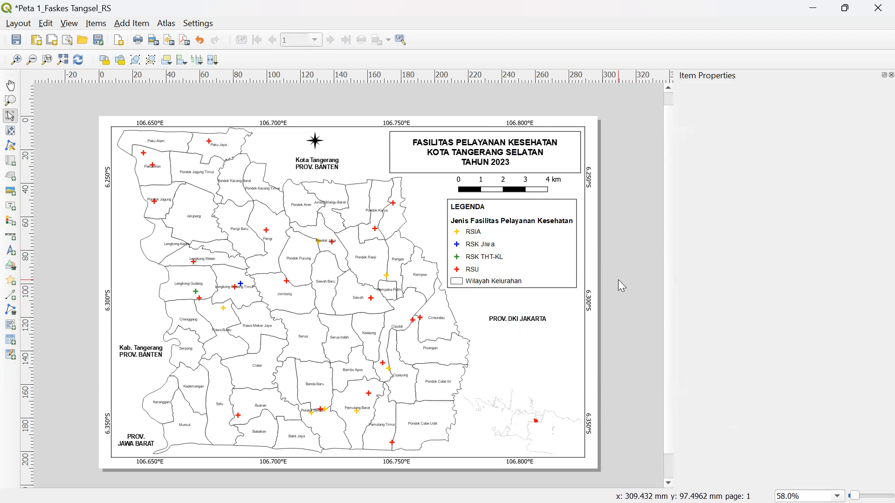
- Enable a frame around the inset map
left_click(535, 425)
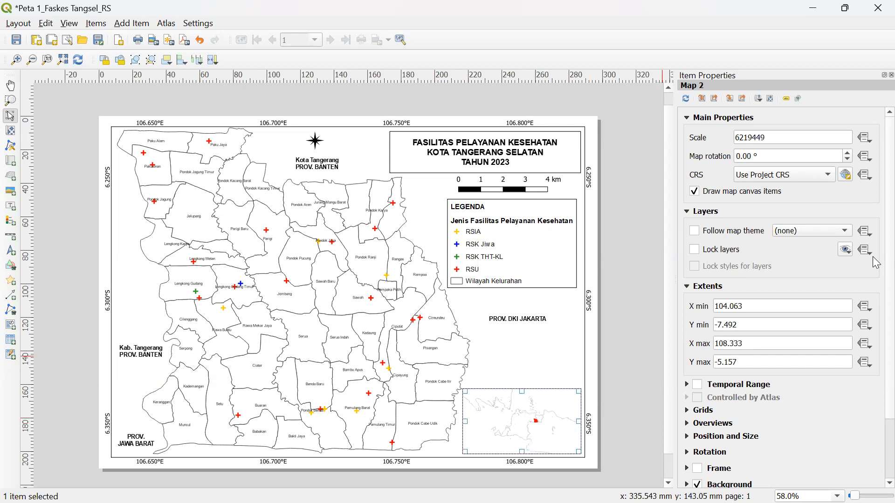
scroll(872, 257, "down", 5)
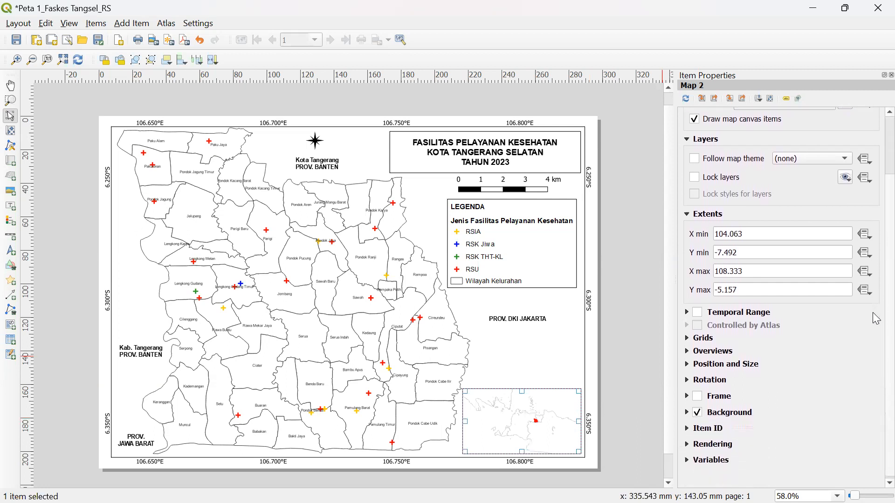
left_click(698, 395)
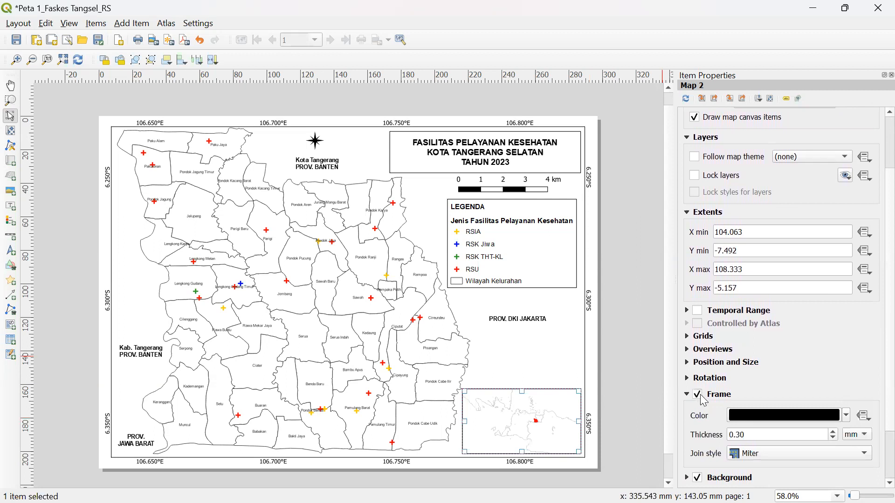
- Set the inset map's background to the standard light blue colour and deselect the map
scroll(876, 322, "down", 3)
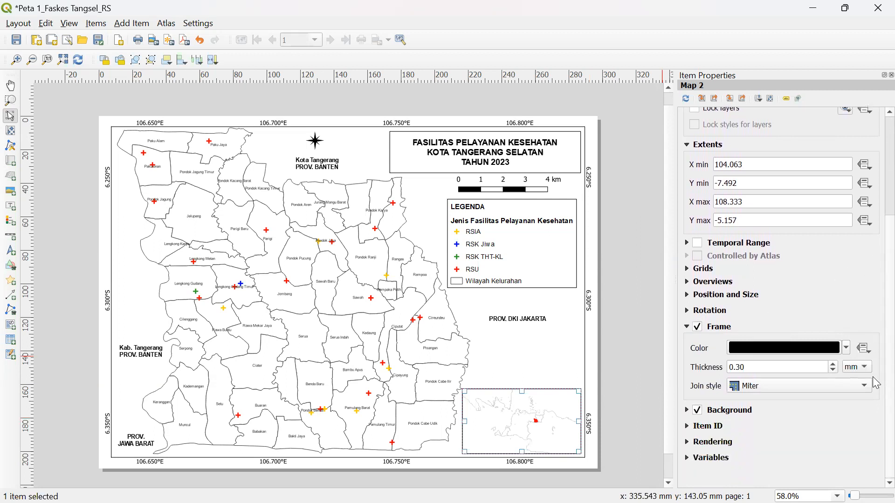
left_click(687, 410)
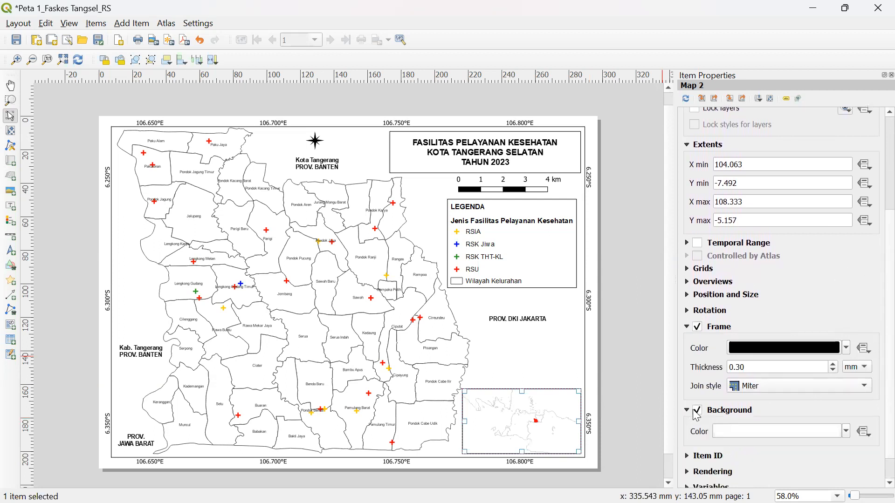
left_click(846, 432)
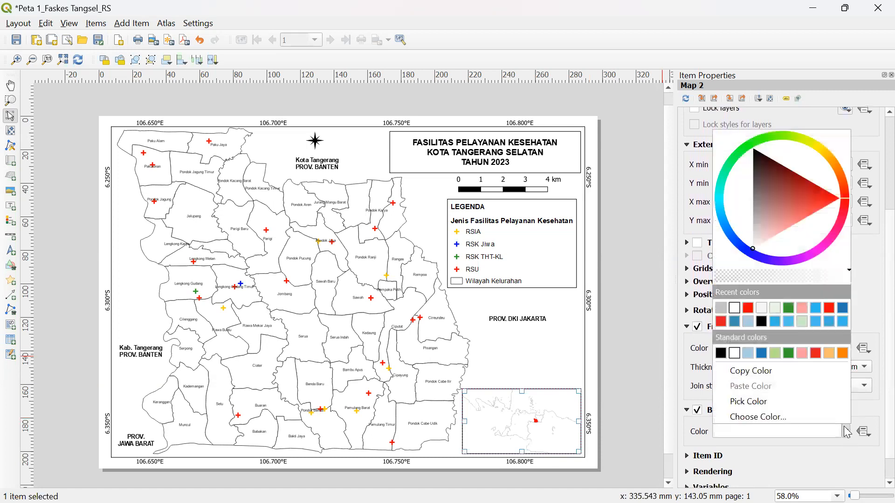
left_click(748, 321)
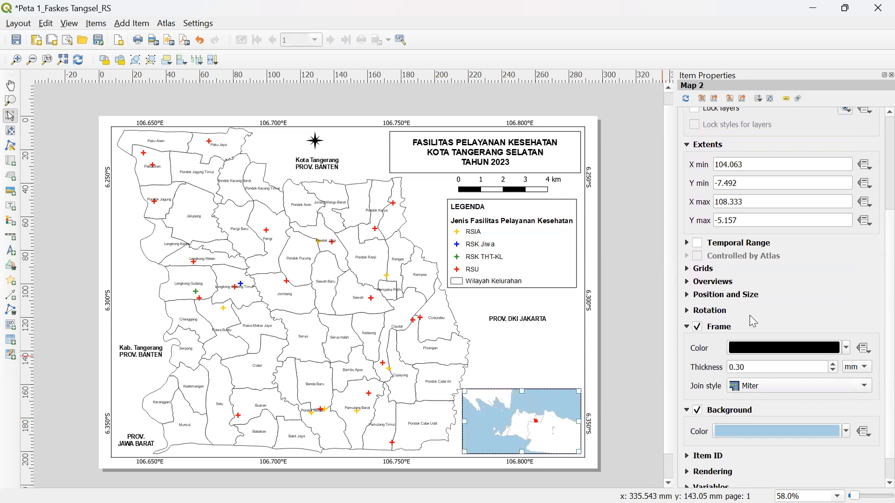
left_click(846, 432)
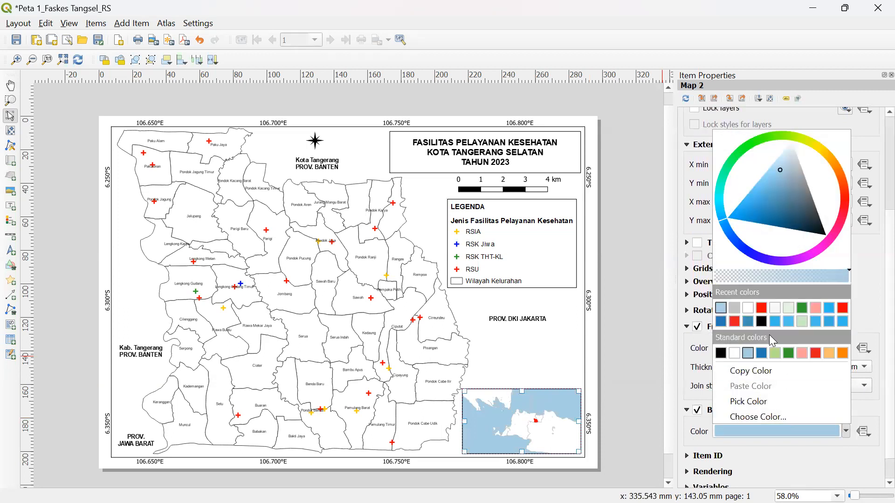
left_click(749, 354)
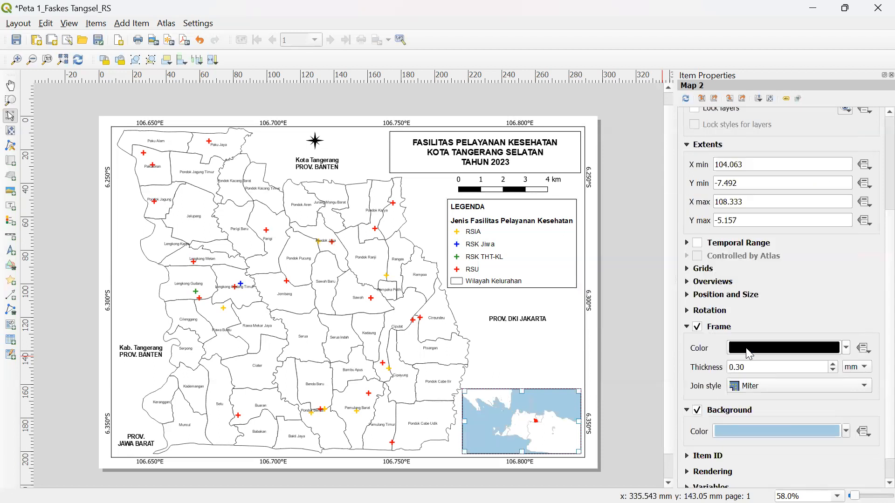
left_click(641, 348)
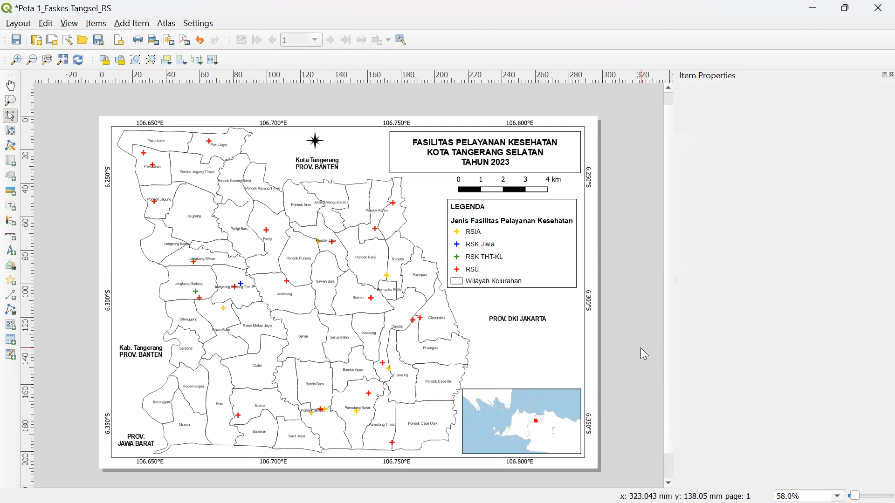
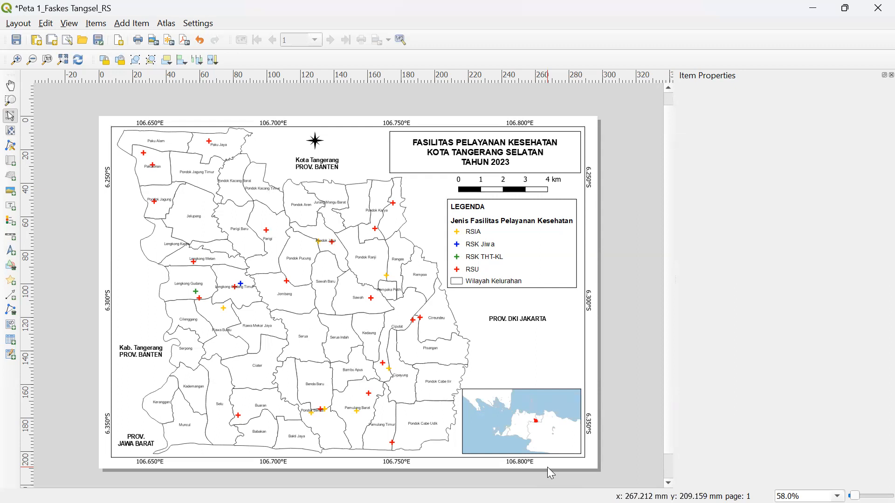
- Highlight the Banten polygon of the propinsi layer in the Tangsel_kerentanan_2023 project window, clear the selection and return to the Peta 1_Faskes Tangsel_RS layout
mouse_move(311, 470)
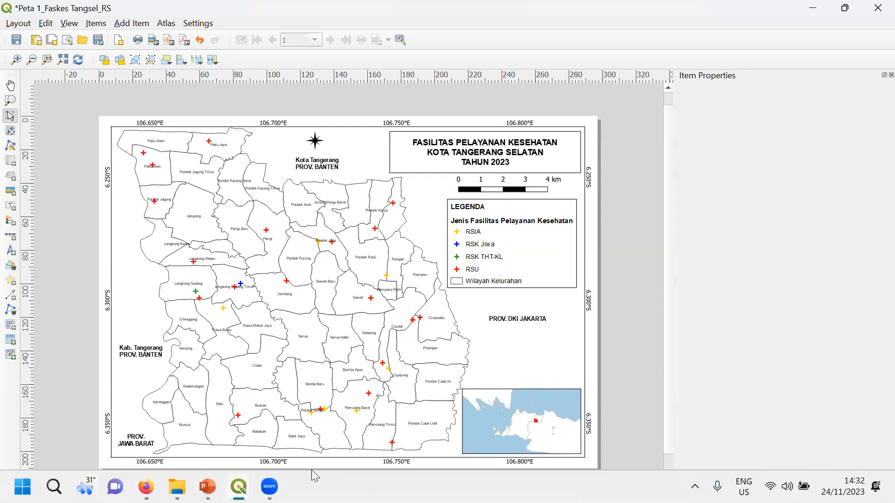
mouse_move(239, 487)
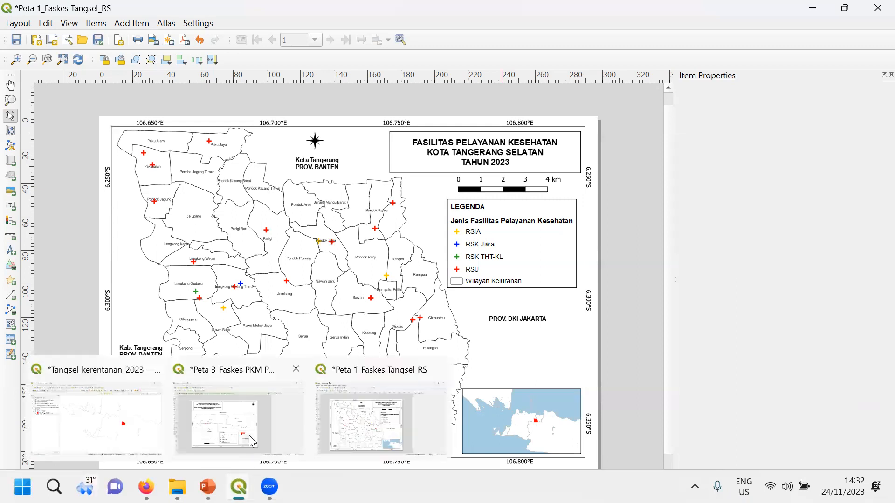
left_click(135, 432)
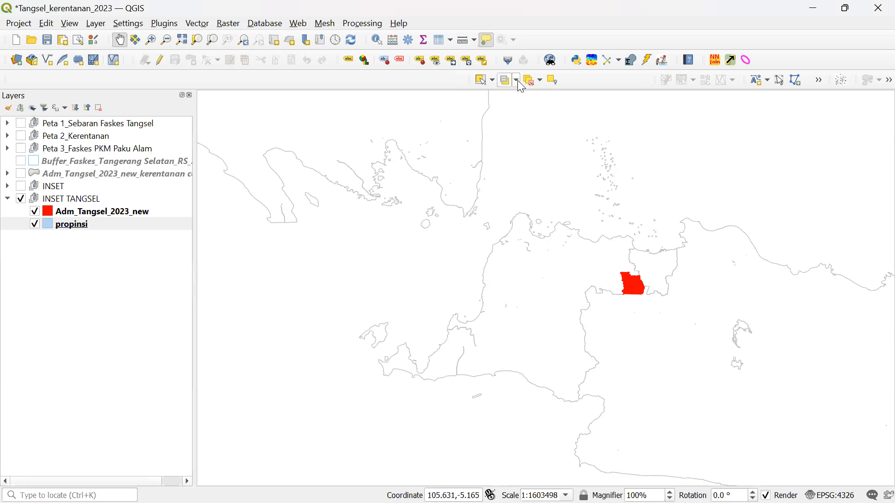
left_click(493, 81)
left_click(498, 94)
left_click(533, 327)
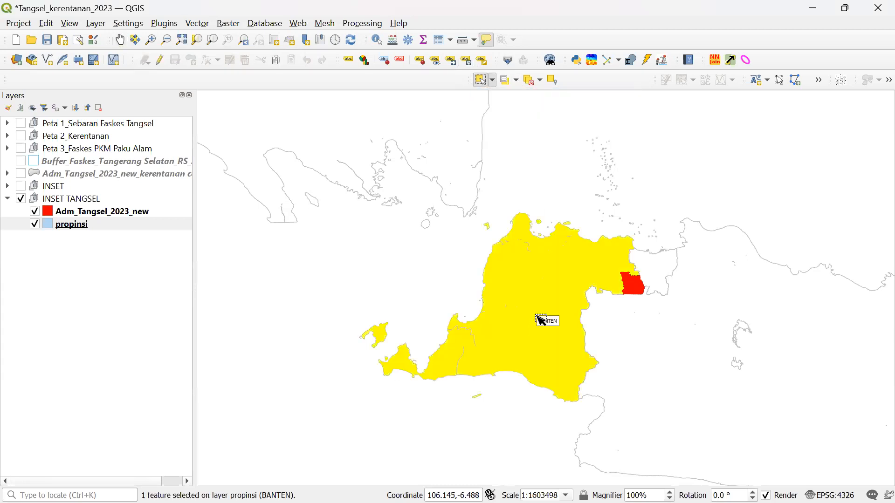
left_click(717, 175)
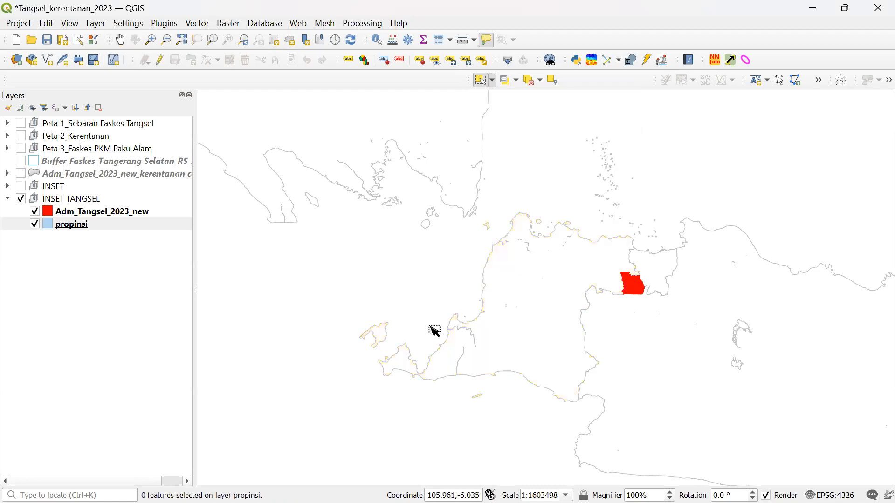
mouse_move(208, 487)
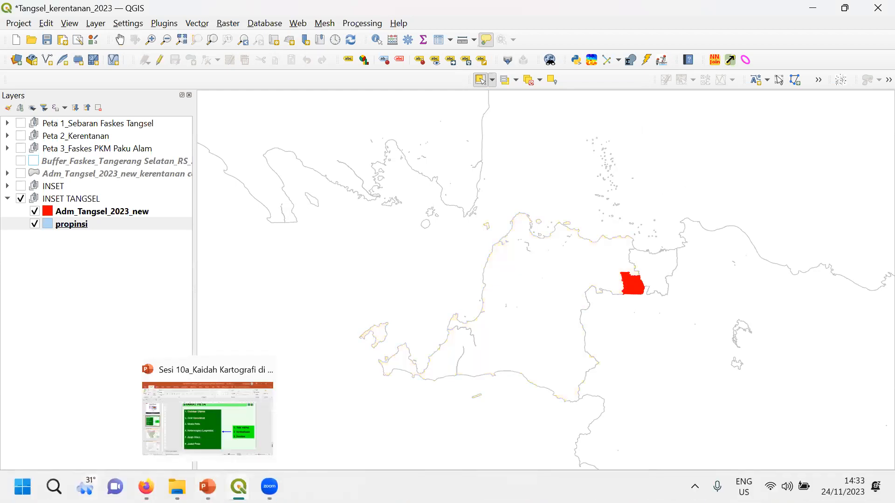
mouse_move(238, 486)
left_click(365, 401)
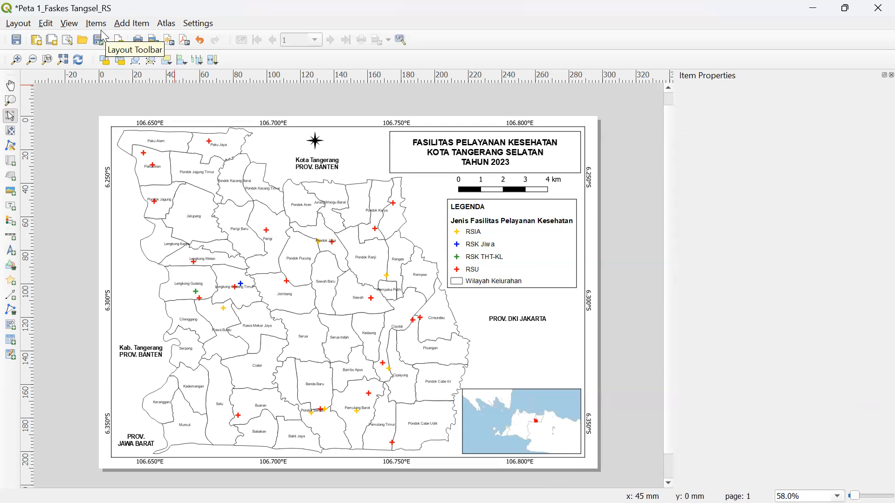
- Add a label reading "Lampung" over the upper-left part of the inset map
left_click(131, 23)
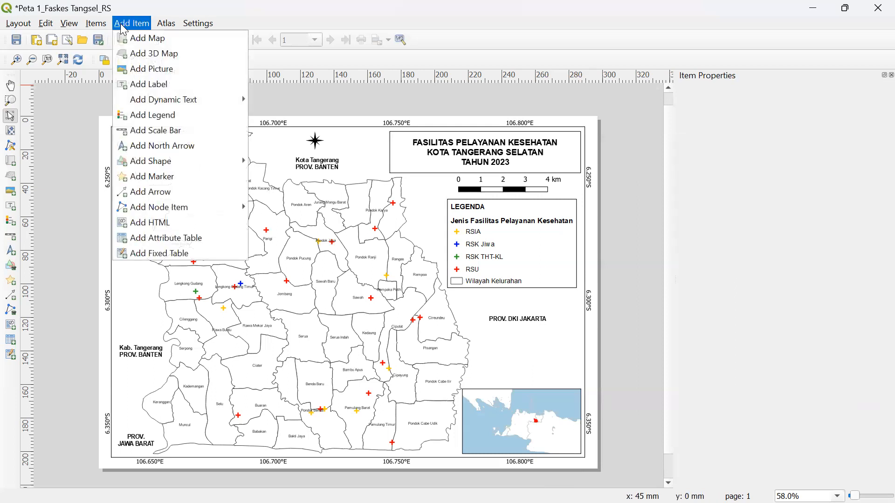
left_click(150, 83)
left_click_drag(472, 393, 514, 398)
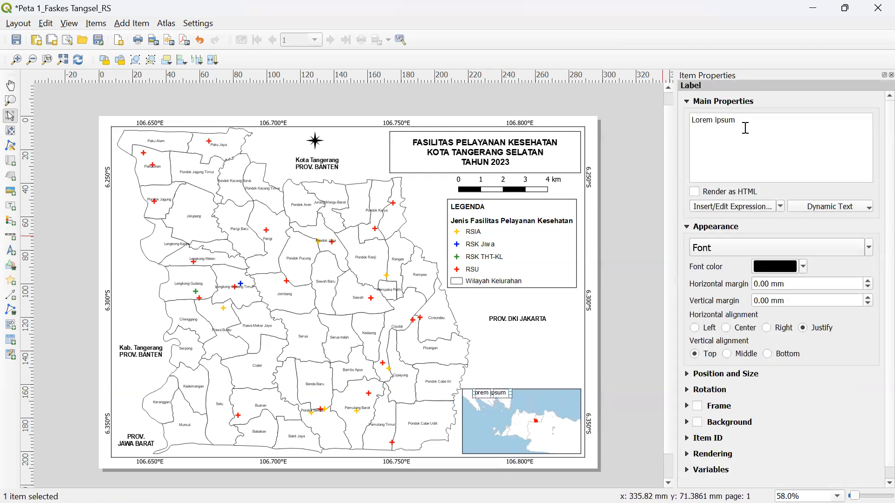
left_click_drag(744, 128, 624, 108)
type("Lampung")
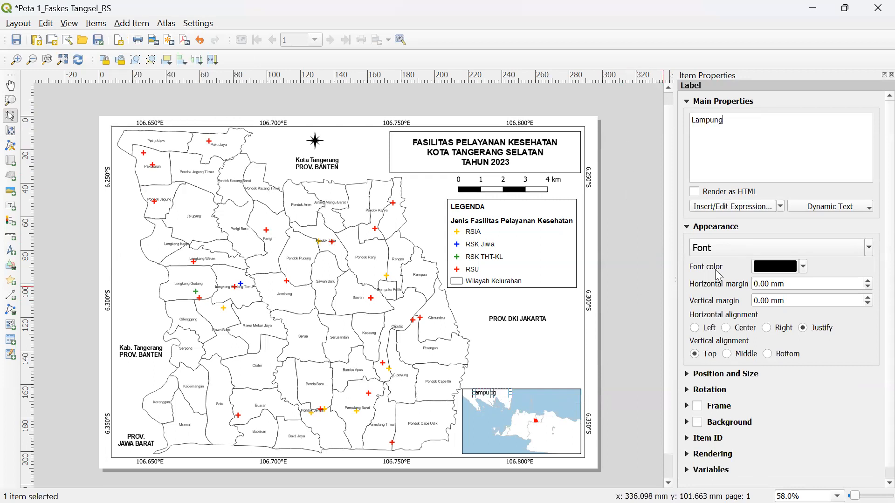
- Format the "Lampung" label's font as Arial, Bold, size 8, and deselect the label
left_click(733, 246)
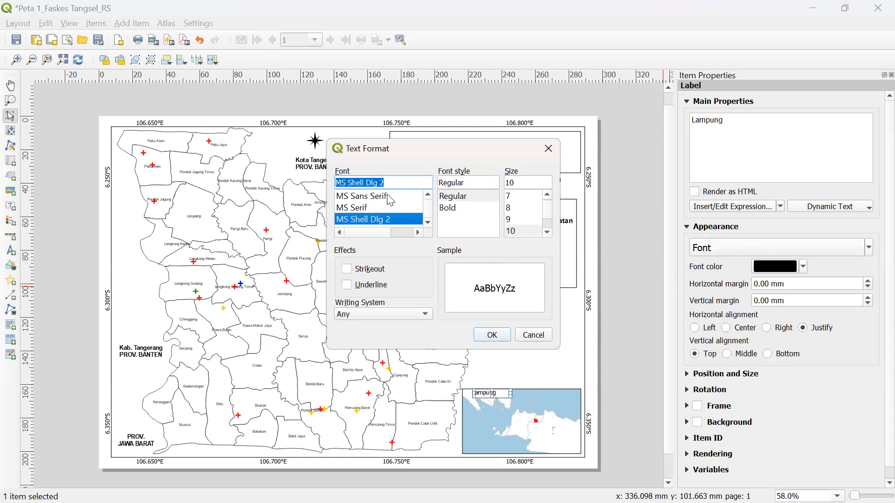
key("a")
left_click(452, 206)
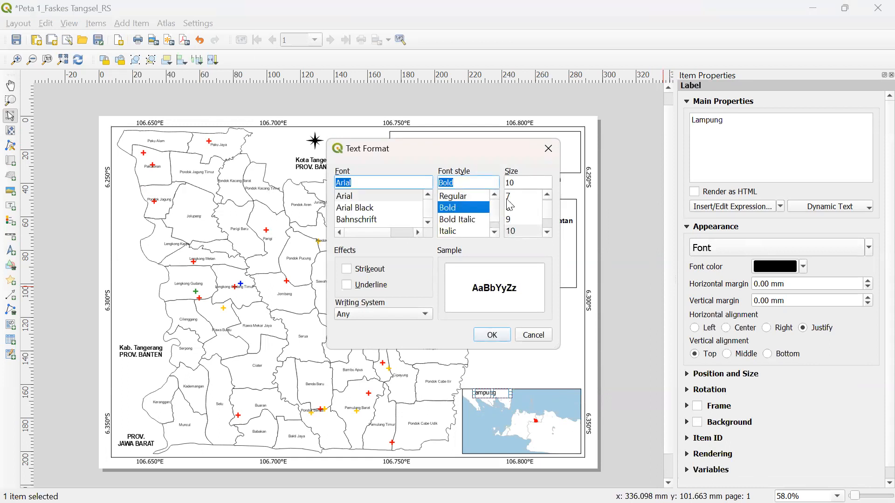
left_click(513, 208)
left_click(497, 335)
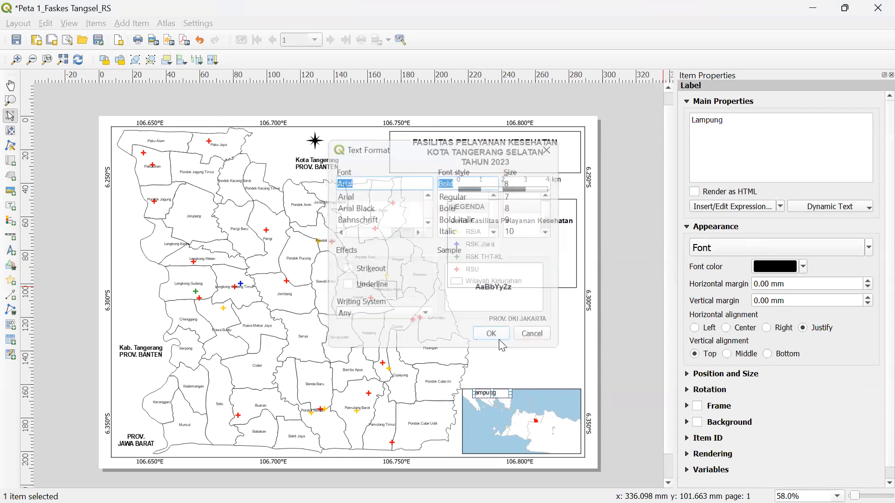
left_click(571, 382)
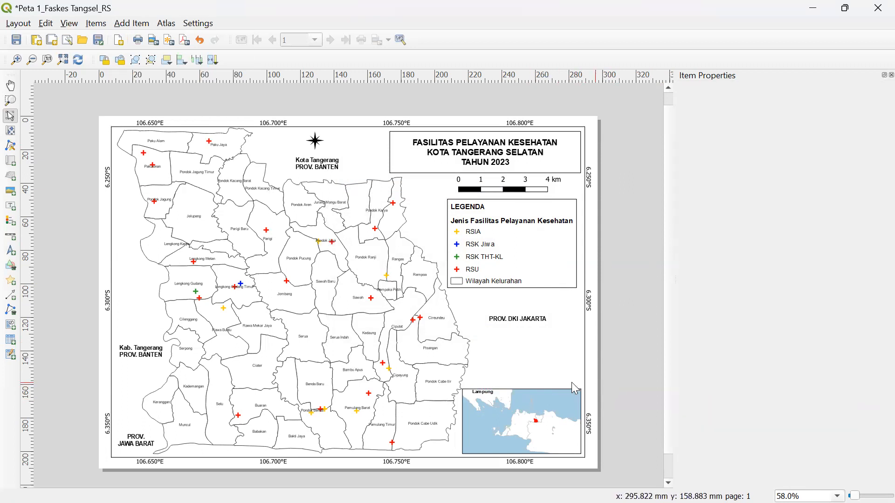
- Duplicate the "Lampung" label and place the copy over the lower-right land area of the inset map
left_click(493, 394)
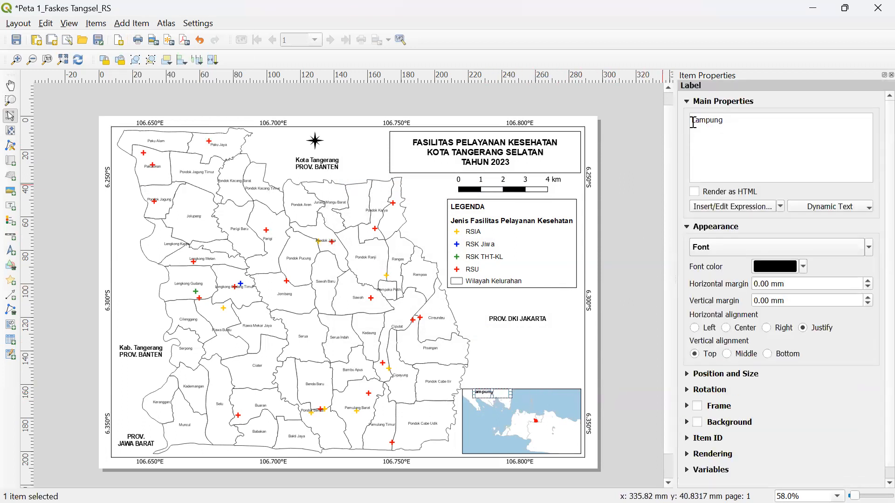
left_click(643, 230)
left_click(490, 401)
left_click_drag(521, 399, 554, 440)
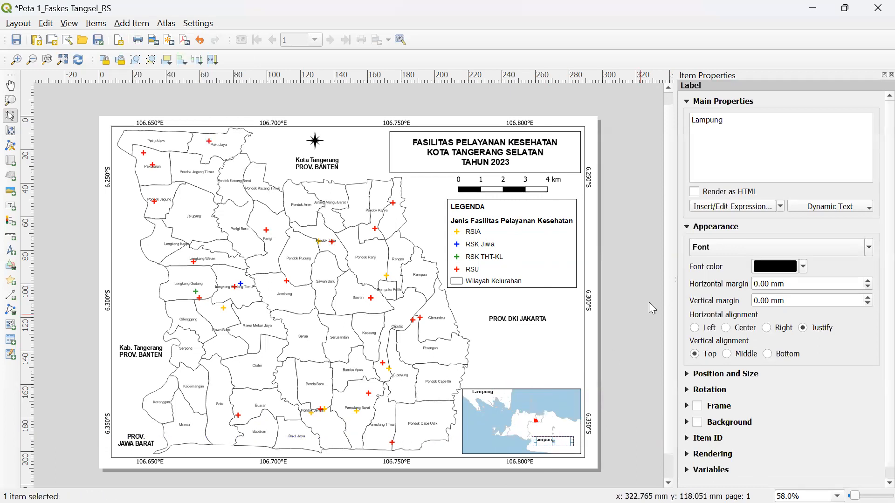
left_click_drag(743, 126, 688, 122)
left_click(622, 290)
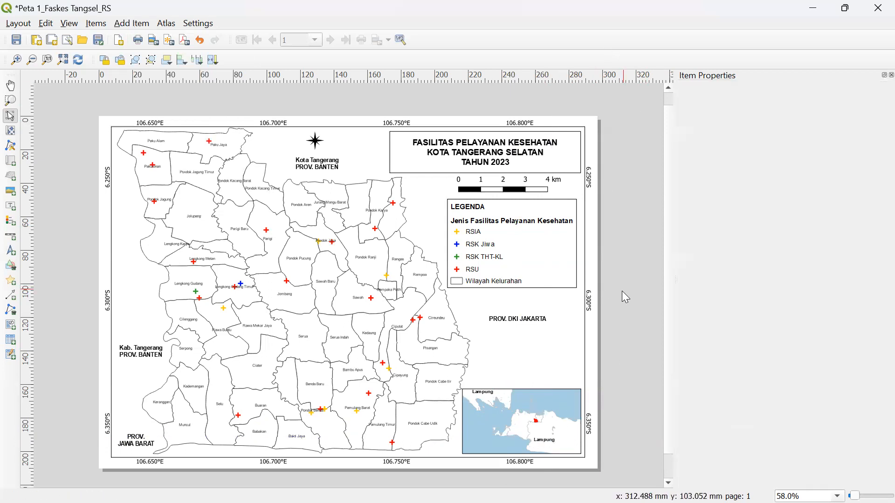
- Change the text of the copied label in the inset map's lower-right area to "Jawa Barat"
scroll(596, 329, "up", 3)
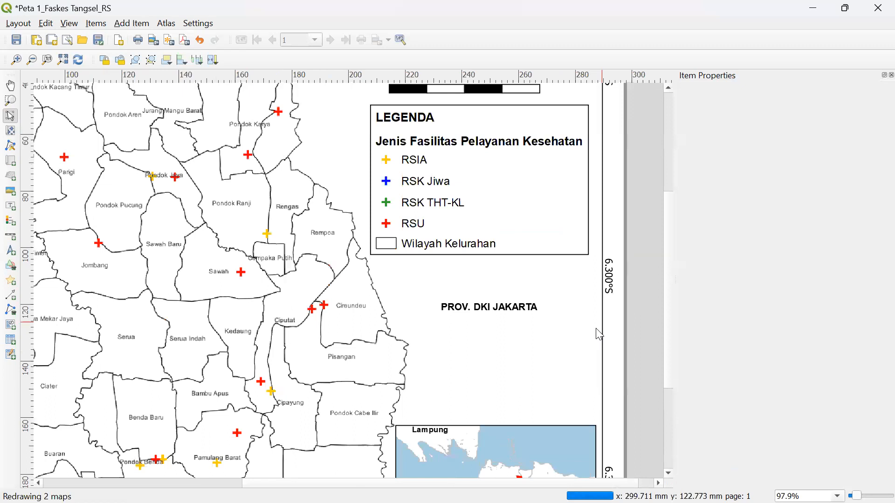
scroll(596, 328, "up", 3)
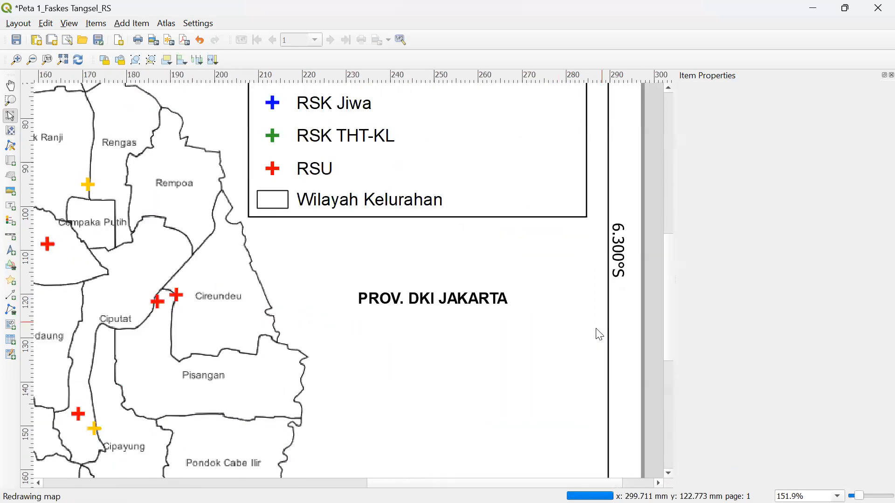
scroll(596, 329, "down", 1)
scroll(541, 312, "down", 4)
scroll(543, 313, "up", 3)
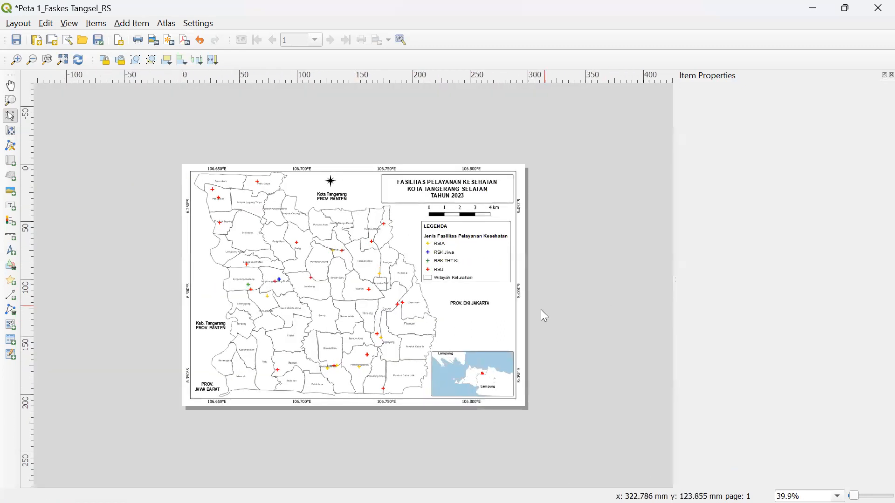
scroll(651, 306, "up", 2)
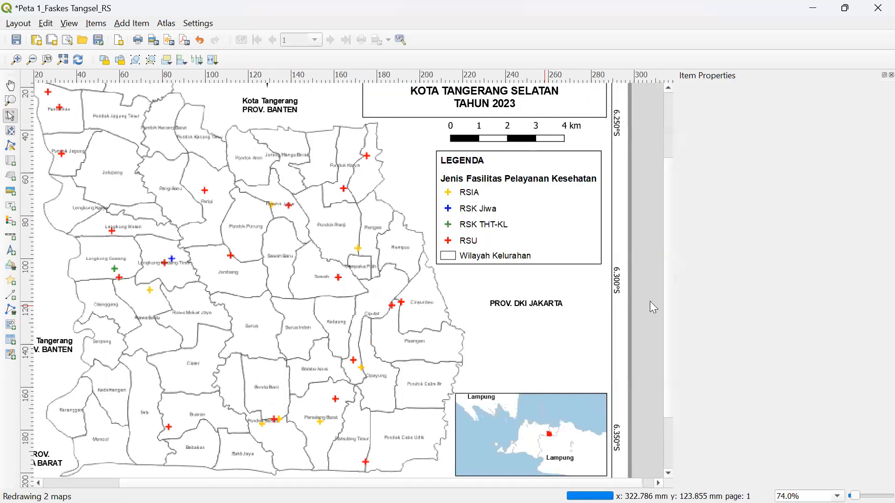
scroll(666, 358, "down", 2)
scroll(668, 375, "down", 2)
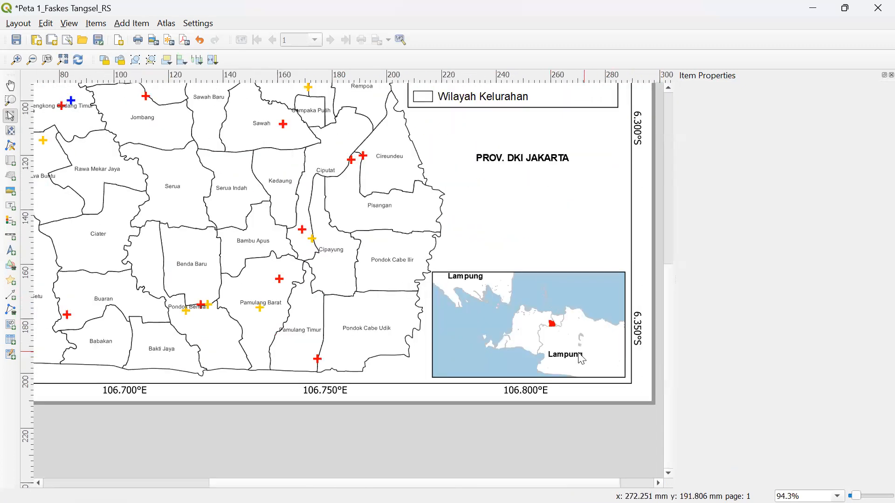
left_click(580, 359)
double_click(697, 120)
type("Jawa Barat")
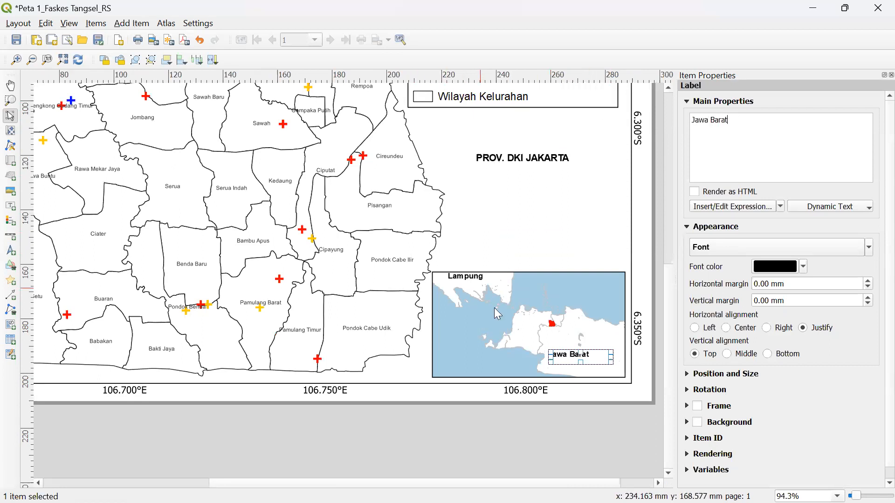
- Duplicate the "Jawa Barat" label, rename the copy "Banten", and fit it on the land just west of the red area
left_click_drag(610, 358, 506, 329)
left_click_drag(728, 120, 691, 120)
type("Banten")
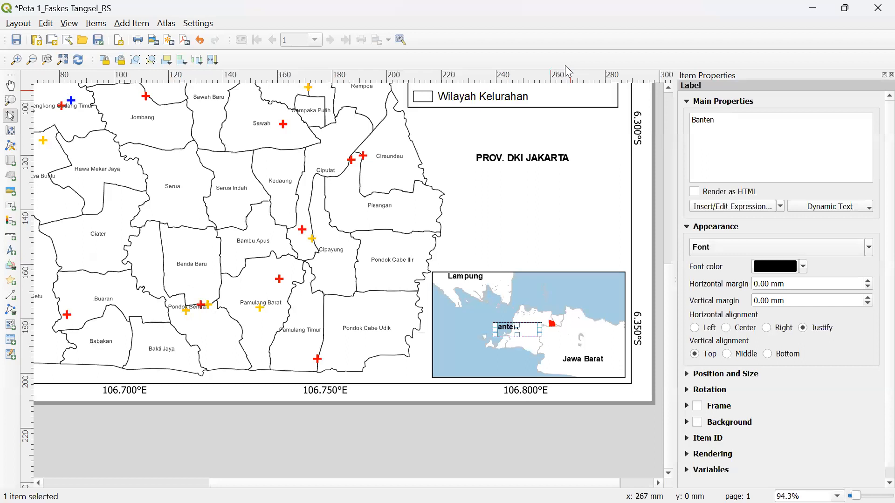
left_click_drag(540, 330, 523, 327)
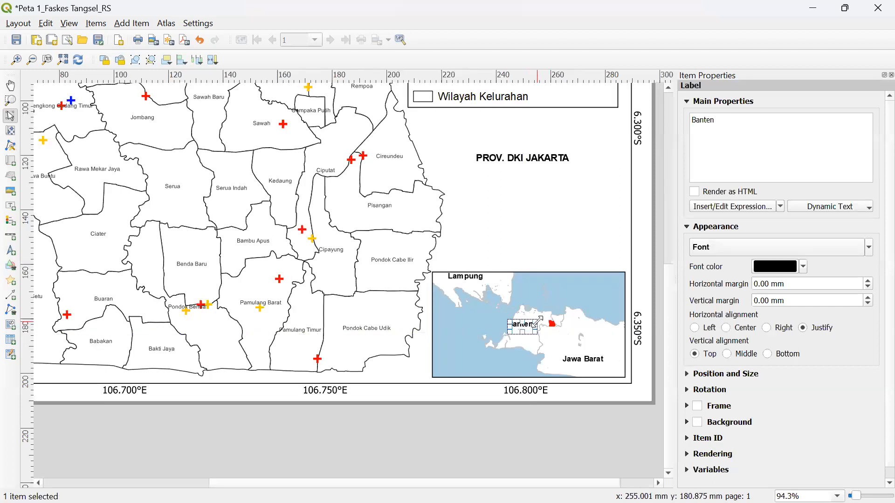
- Paste another copy of the "Banten" label just above the red area and change its text to "DKI"
key("ctrl+v")
left_click_drag(554, 332, 565, 313)
left_click_drag(721, 132, 579, 57)
type("DKI")
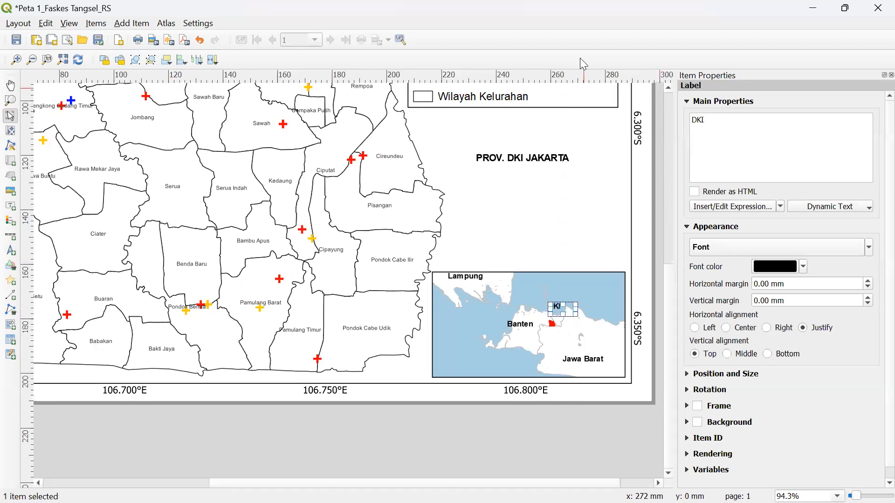
- Nudge the "DKI" label slightly right and down, and shift the "Lampung" label slightly down from the inset's upper edge
left_click(561, 443)
left_click(554, 310)
key("Right")
key("Right")
key("Down")
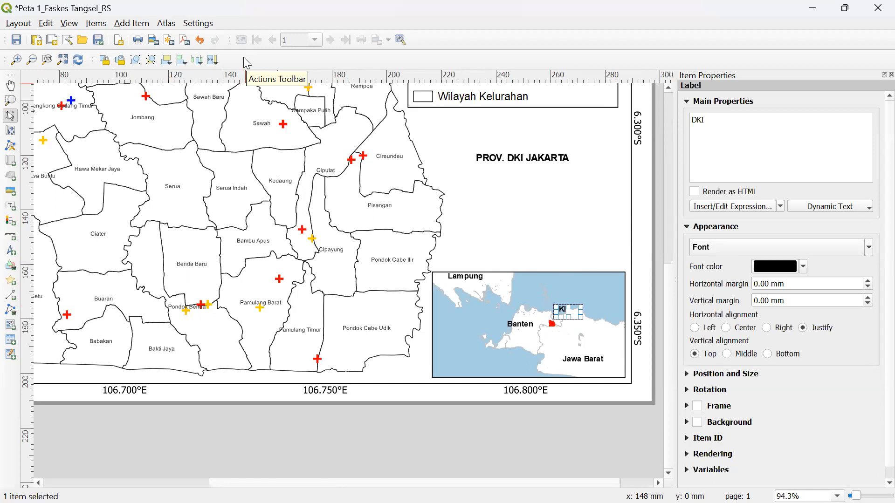
left_click(469, 280)
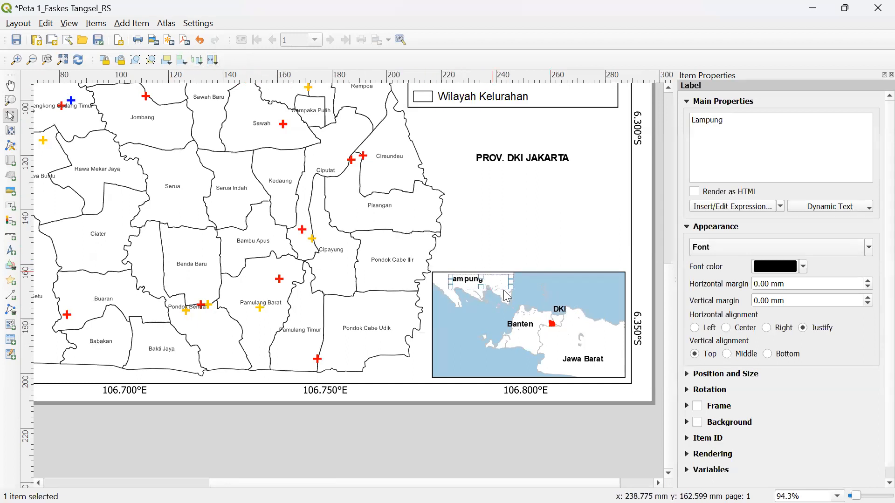
left_click(594, 440)
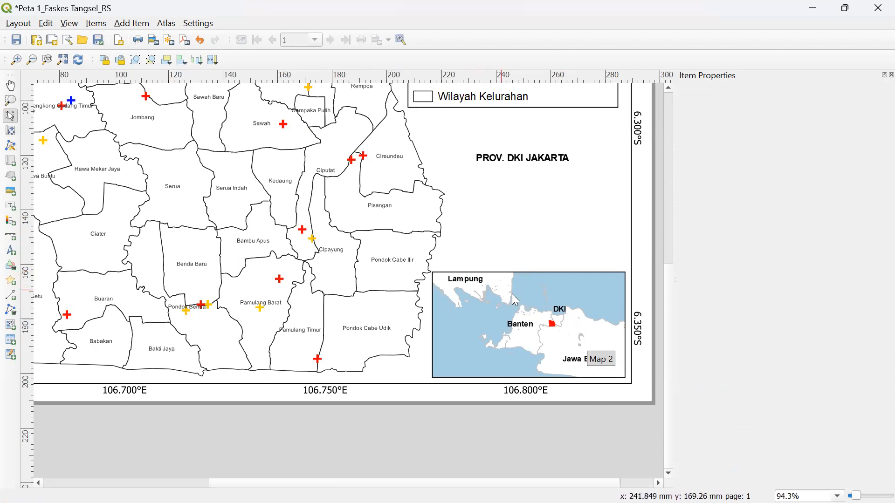
- Duplicate the "Lampung" label onto the sea in the inset map's upper right and change the copy's text to "Laut Jawa"
left_click(482, 281)
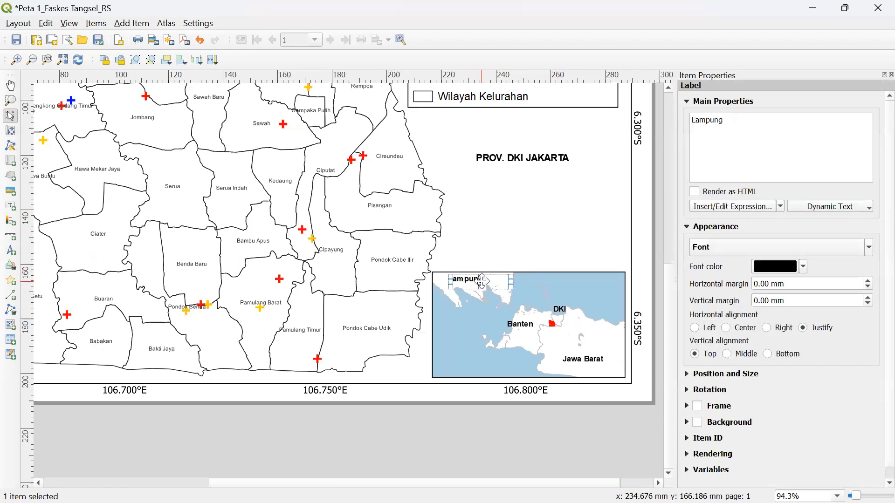
key("ctrl+c")
key("ctrl+v")
left_click_drag(511, 288, 572, 289)
left_click_drag(757, 116, 638, 130)
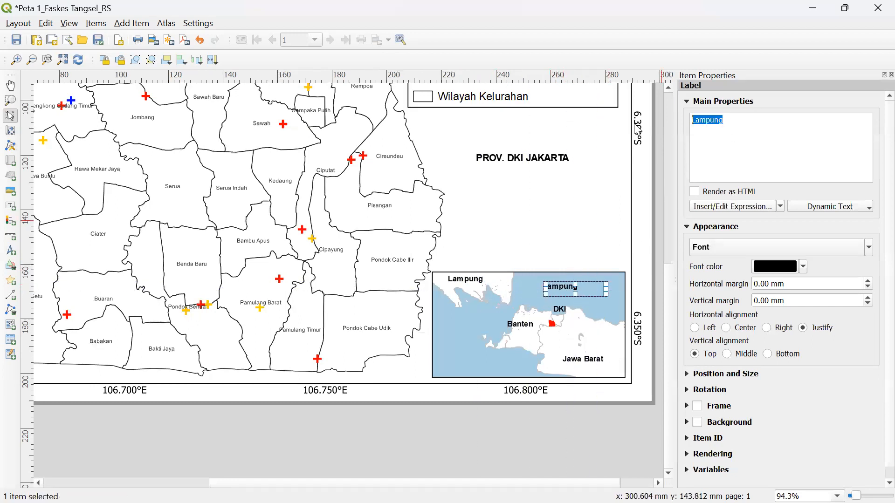
type("Laut Jawa")
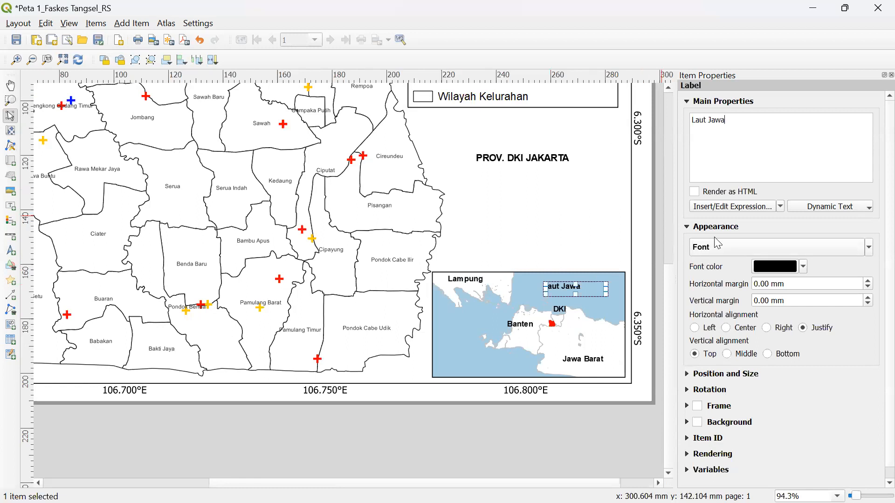
- Set the "Laut Jawa" label to Bold Italic with a medium blue font colour from the recent colours, and deselect it
left_click(735, 244)
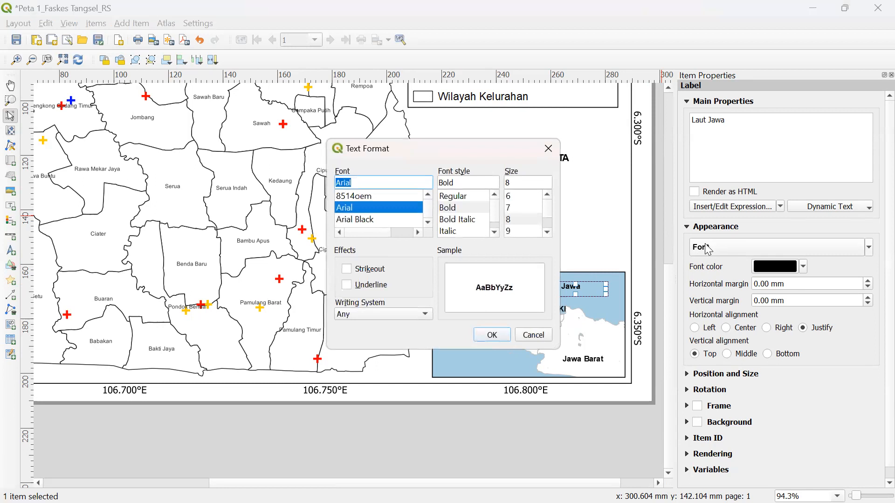
left_click(475, 219)
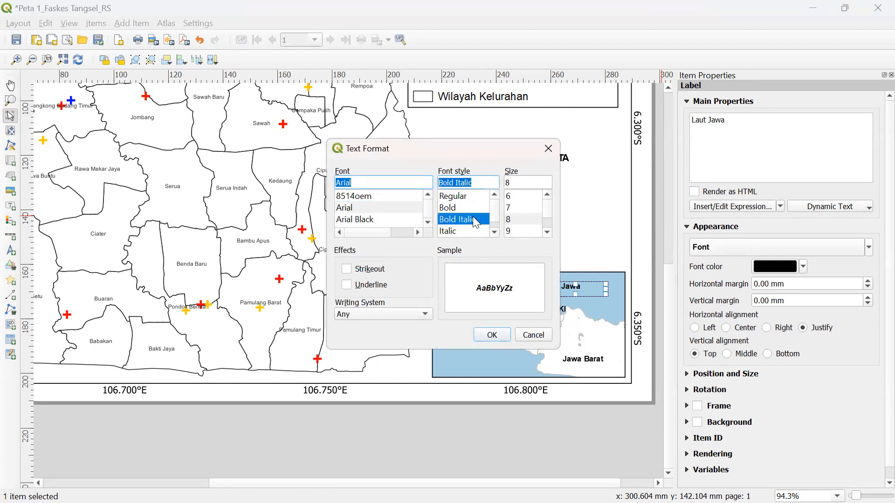
left_click(492, 336)
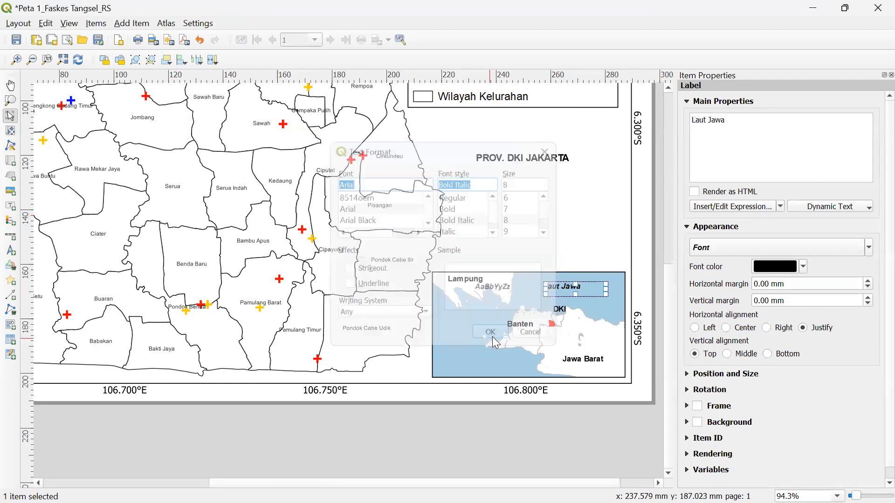
left_click(802, 266)
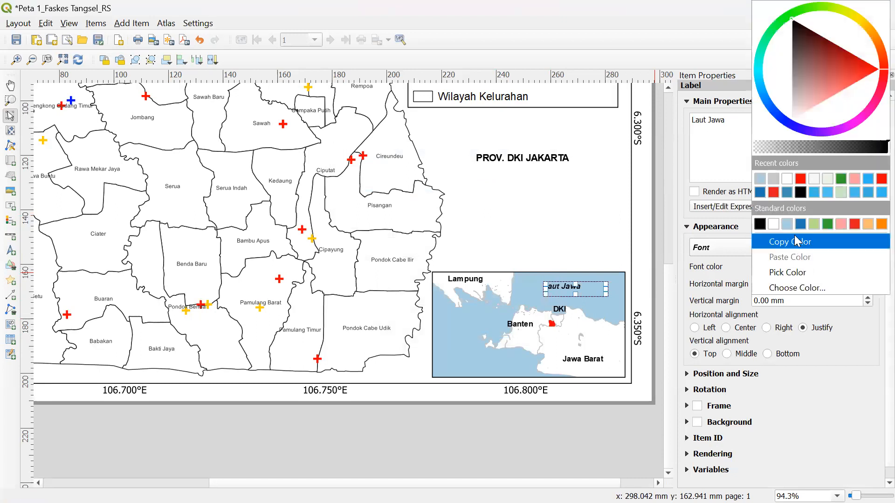
left_click(786, 192)
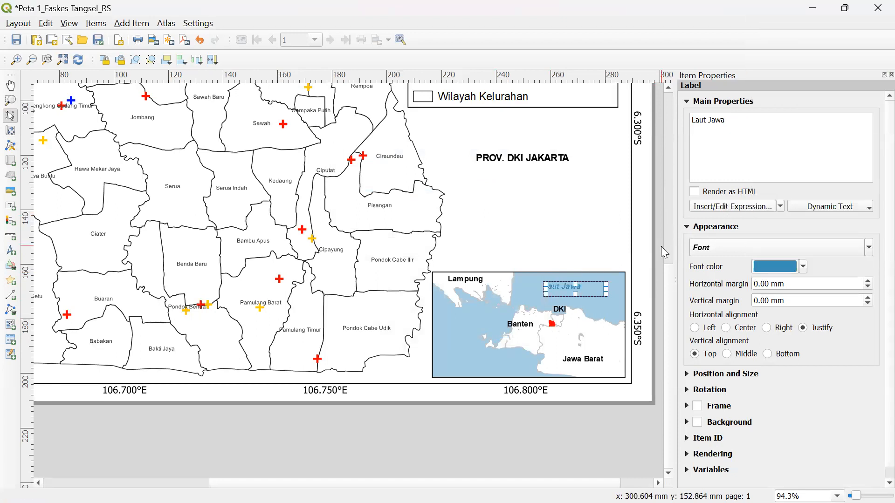
left_click(640, 269)
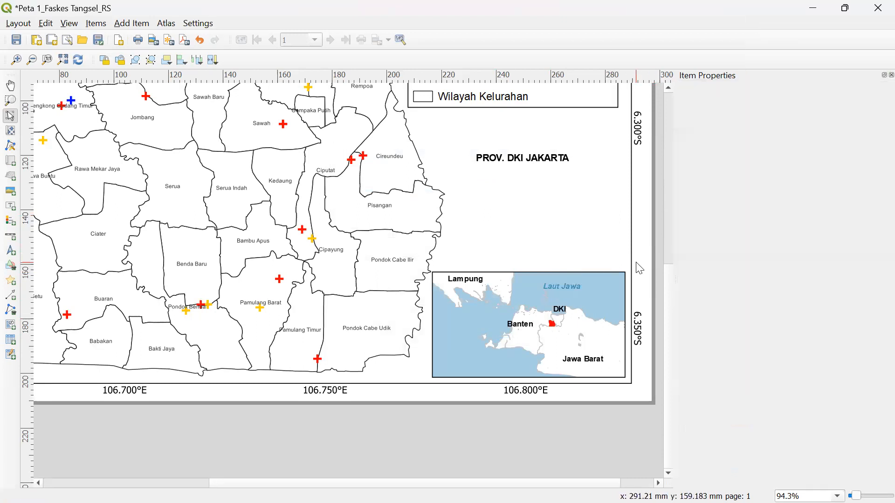
- Duplicate the "Laut Jawa" label onto the sea in the inset map's lower left and change the copy's text to "SAMUDERA HINDIA"
left_click(570, 287)
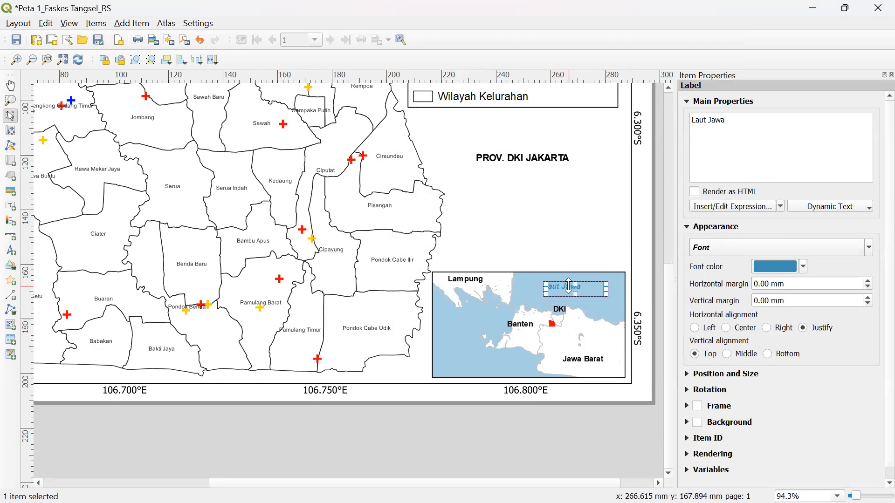
left_click_drag(588, 289, 462, 360)
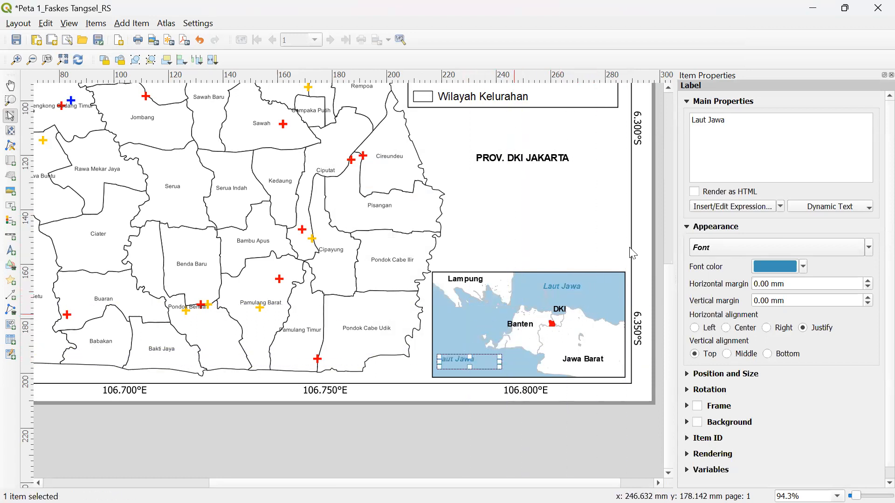
left_click_drag(735, 119, 630, 128)
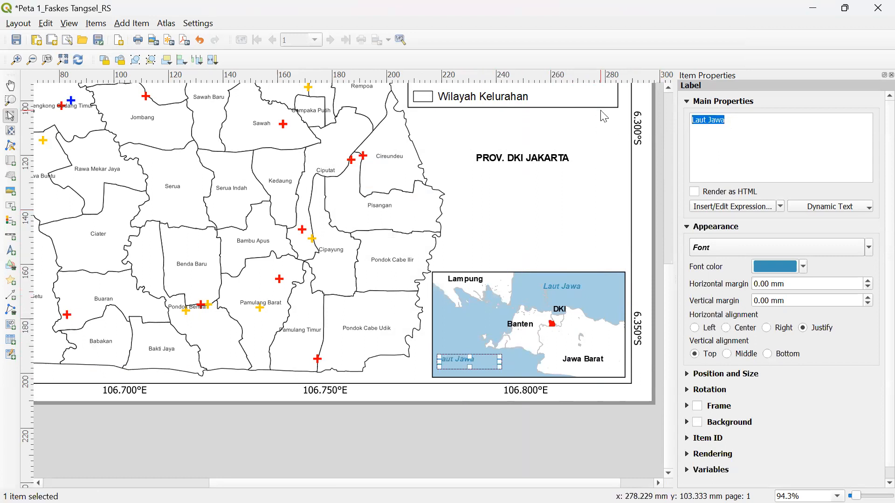
key("Caps_Lock")
type("SAMUDERA HINDIA")
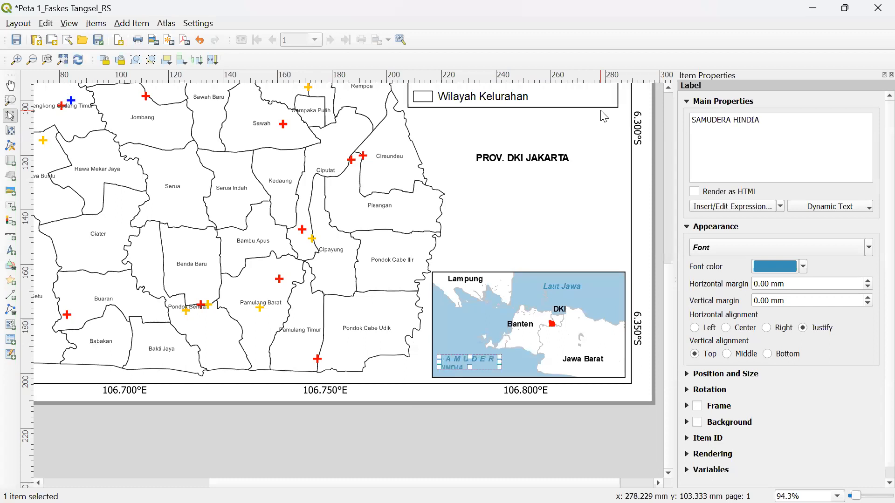
- Widen the "SAMUDERA HINDIA" label to fit on one line, position it in the inset map's lower-left corner, and deselect it
left_click_drag(522, 361, 542, 362)
left_click_drag(480, 364, 480, 367)
key("Down")
key("Down")
key("Down")
key("Up")
key("Up")
key("Left")
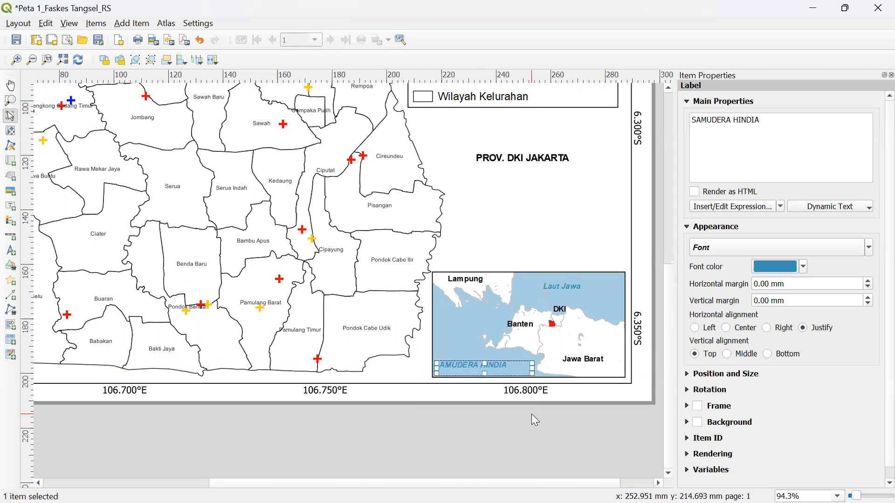
left_click(535, 420)
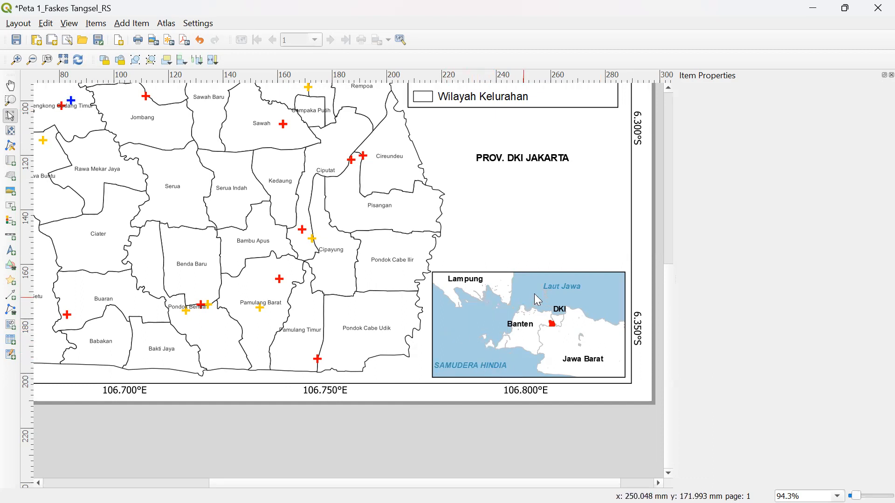
- Duplicate the "Laut Jawa" label onto the strait between Lampung and Banten, change the copy's text to "Selat Sunda", and deselect it
left_click(557, 286)
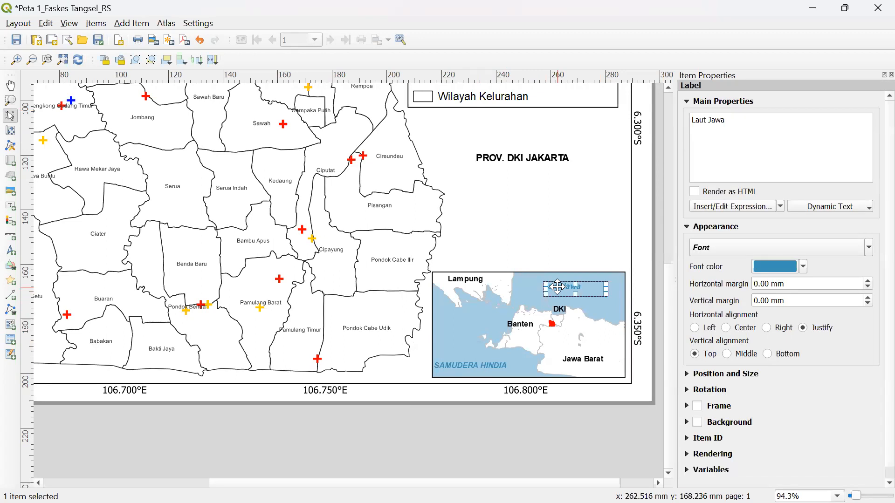
left_click_drag(558, 287, 471, 318)
left_click_drag(687, 126, 657, 112)
type("Selat ")
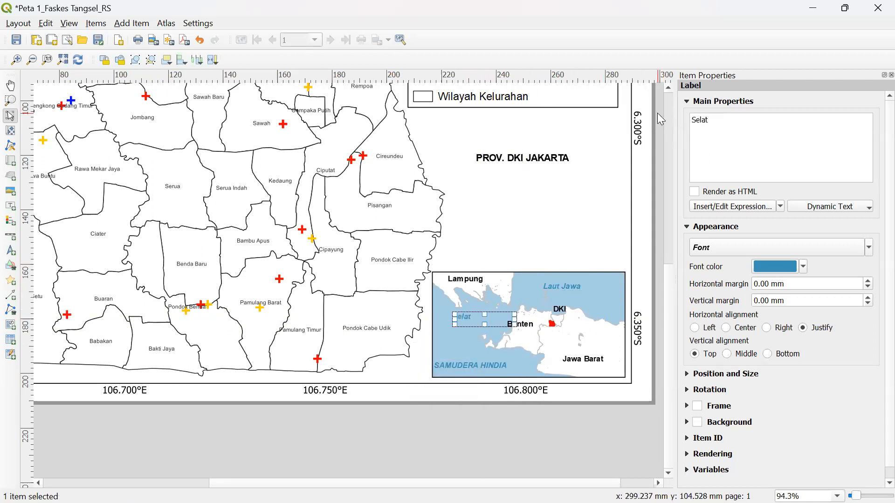
type("Sunda")
left_click(551, 434)
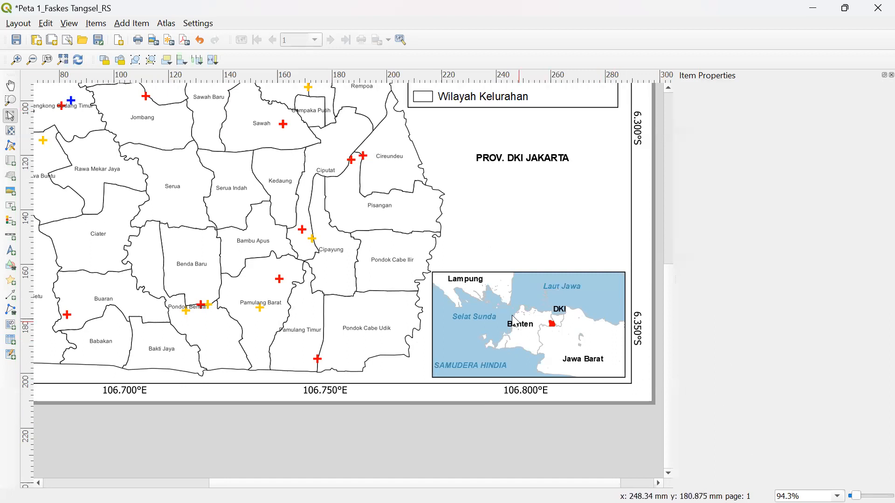
- Duplicate the "Lampung" label and place the copy just above the inset map, aligned with its left edge
left_click(468, 283)
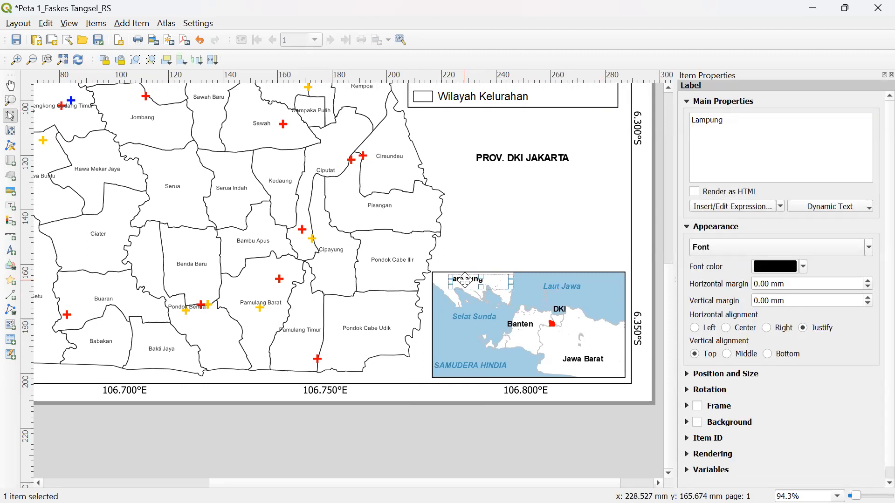
left_click(470, 363)
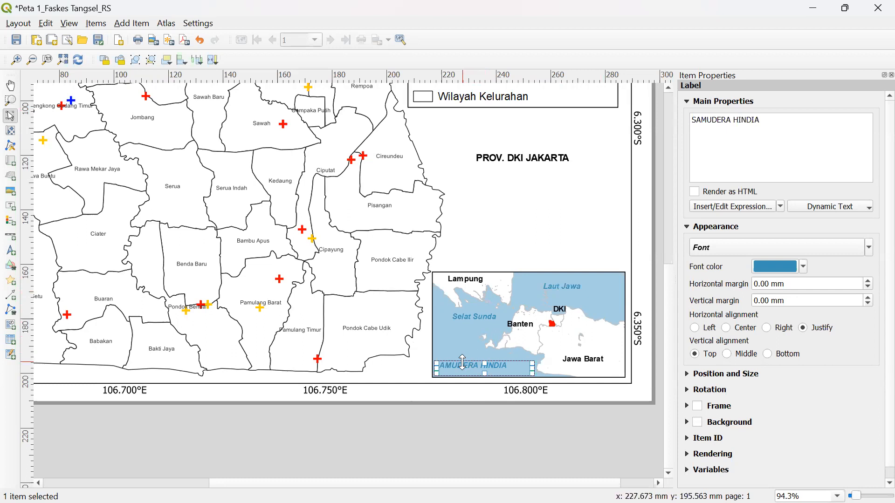
left_click(473, 277)
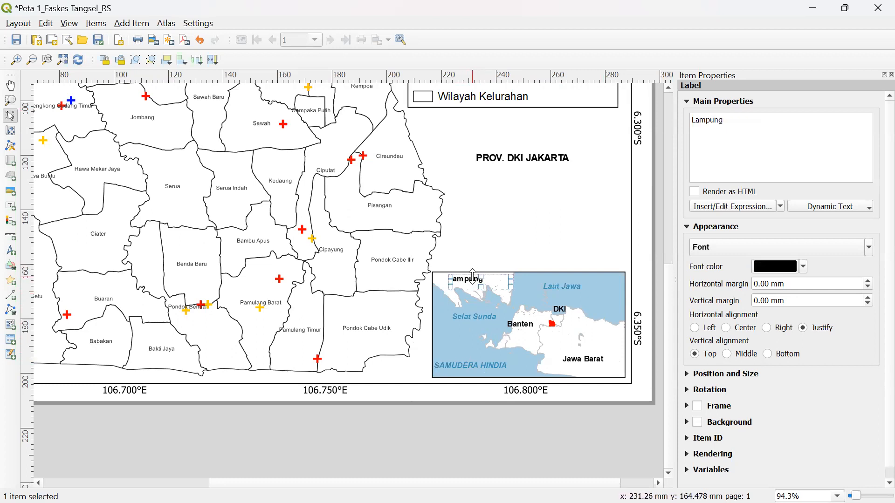
left_click_drag(480, 280, 442, 257)
key("Down")
key("Down")
key("Left")
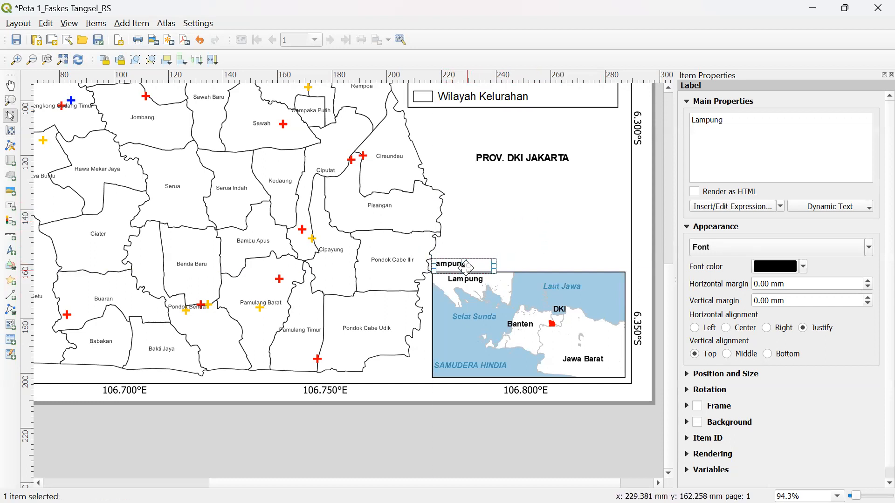
- Change the copied label's text to "INSET: Kota Tangerang Selatan, Banten" and widen it to fit on one line
double_click(743, 124)
type("INSET: KOta")
key("BackSpace")
key("BackSpace")
key("BackSpace")
type("ota Tangear")
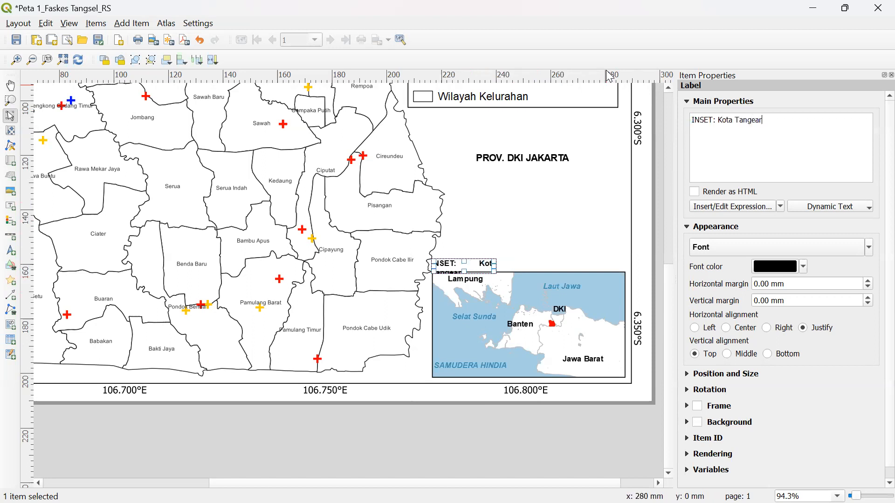
key("BackSpace")
key("BackSpace")
type("rang Selatan, Banten")
left_click_drag(496, 266, 592, 259)
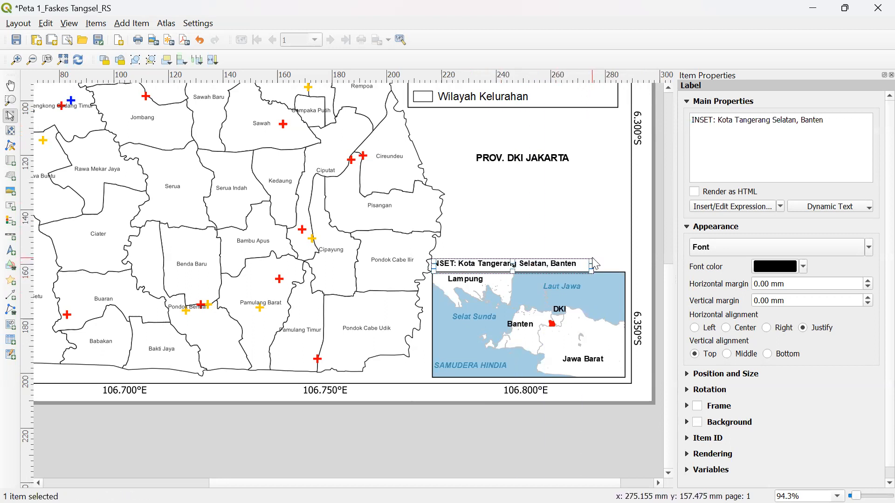
- Insert "Prov." before "Banten" in the inset title label and widen the label slightly
left_click(802, 120)
type("Provinsi")
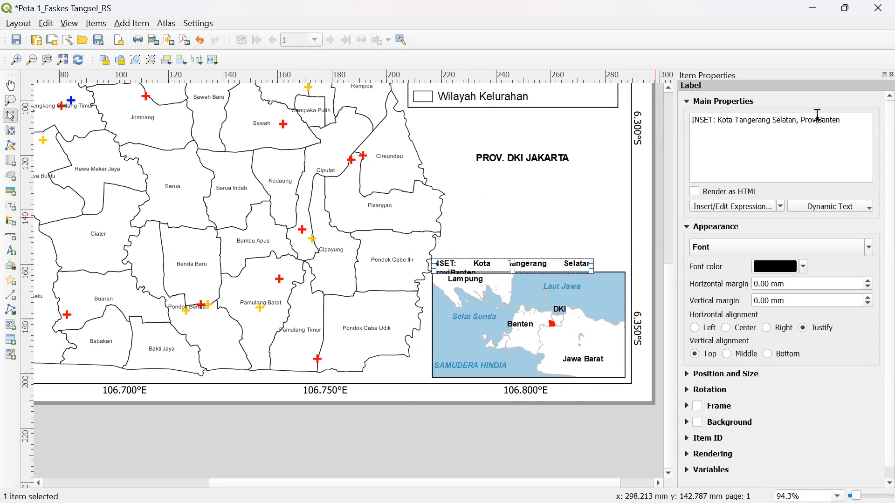
key("BackSpace")
key("BackSpace")
key("BackSpace")
key("BackSpace")
type(".")
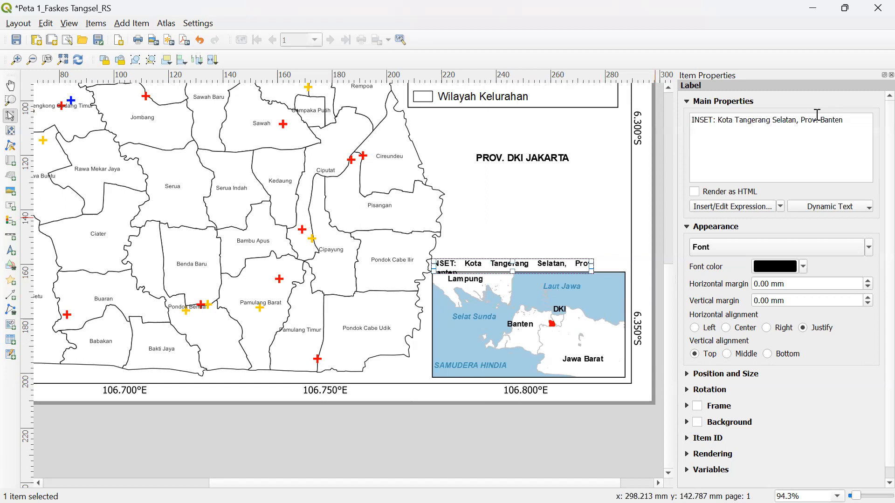
left_click_drag(591, 266, 593, 266)
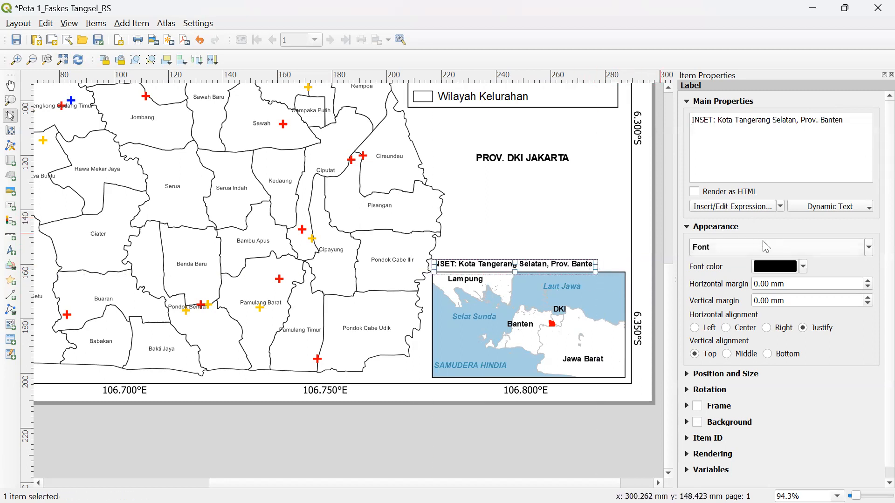
- Set the inset title label's font size to 9, widen it to the inset map's full width, and deselect it
left_click(819, 248)
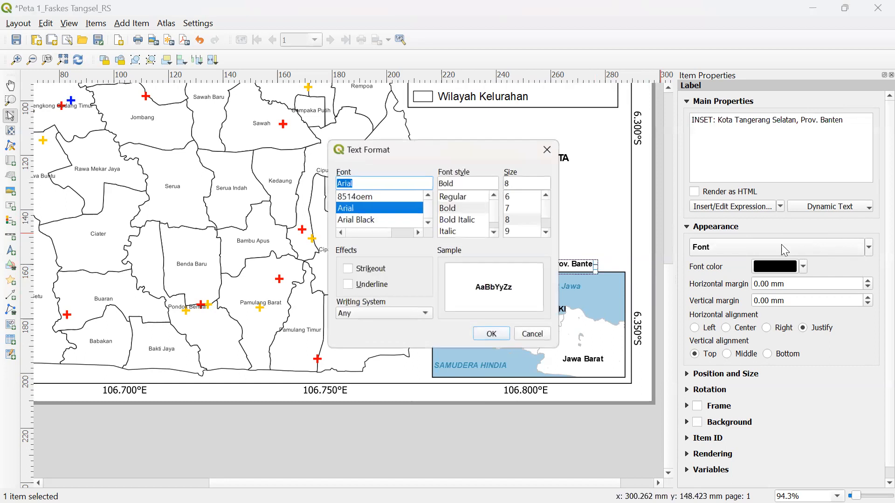
left_click(546, 232)
left_click(535, 231)
left_click(492, 334)
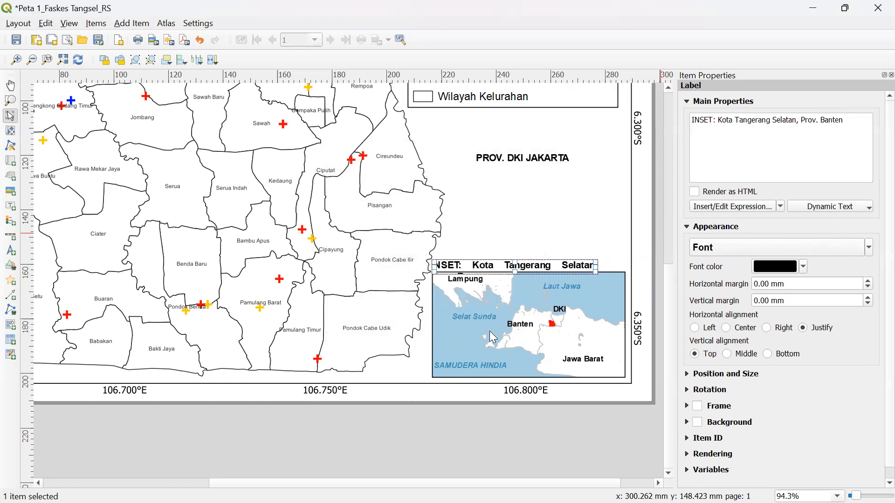
left_click_drag(597, 267, 630, 272)
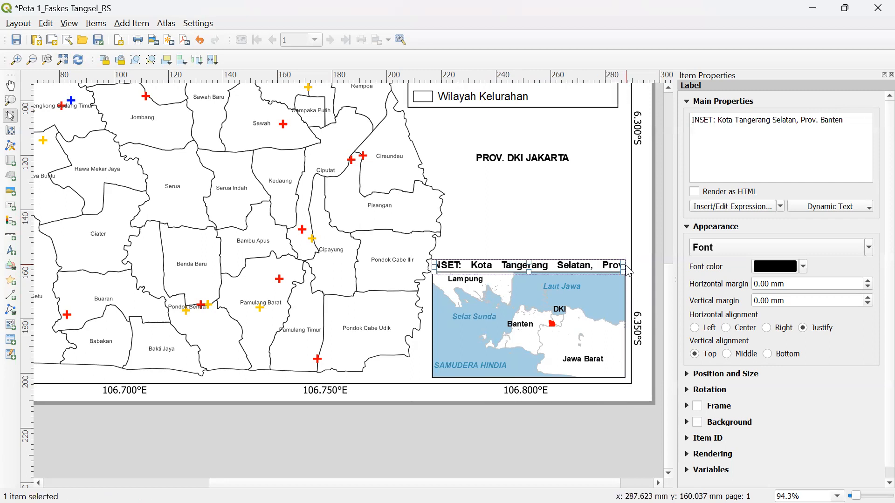
left_click(846, 250)
left_click(523, 220)
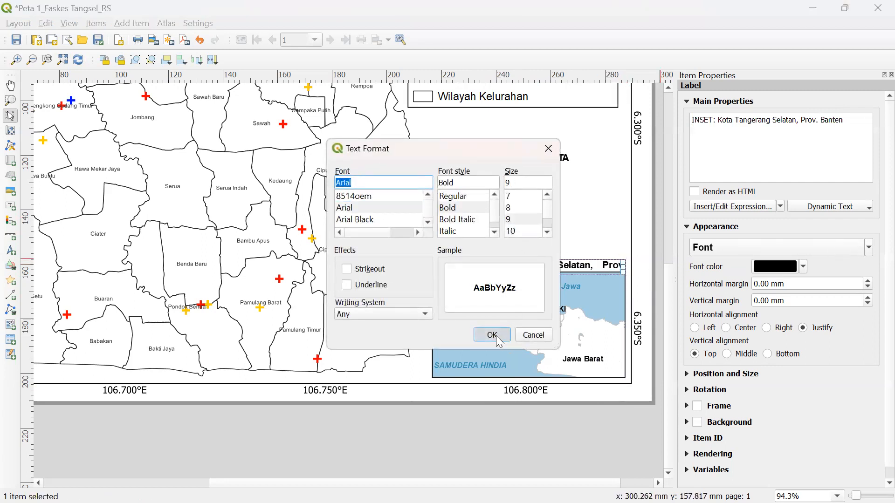
left_click(493, 335)
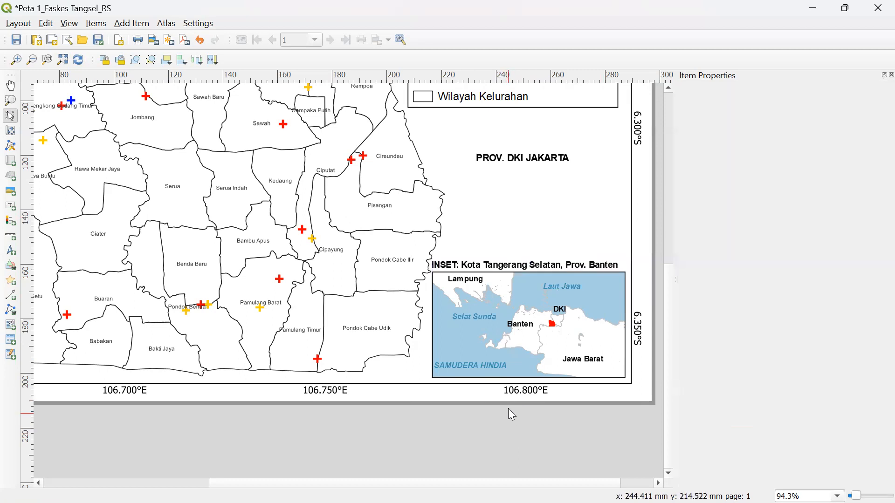
left_click(522, 264)
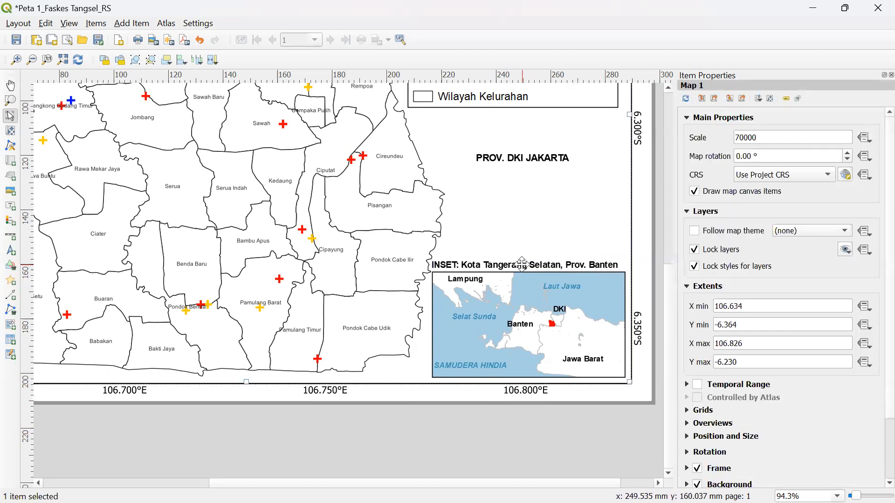
left_click(522, 263)
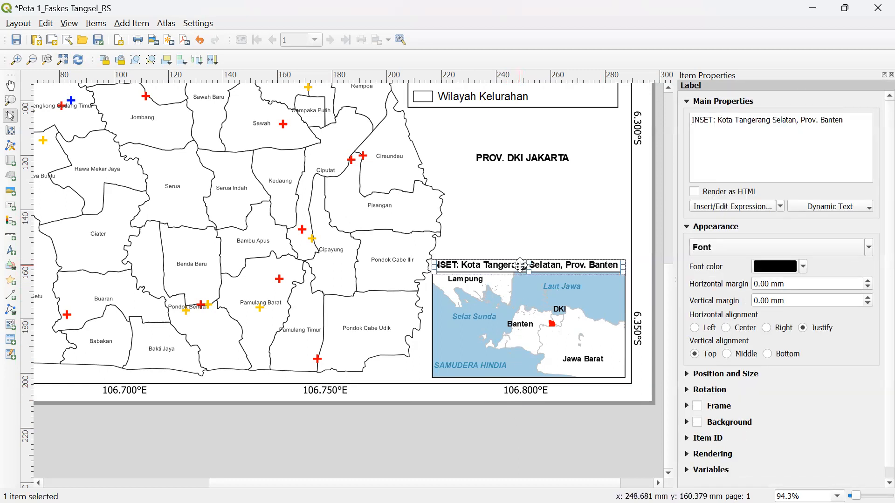
left_click(496, 444)
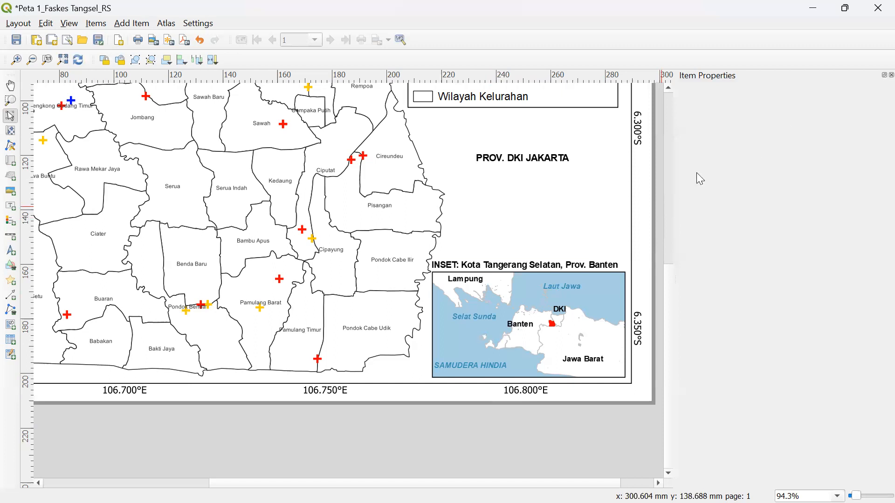
- Examine the whole layout and the inset map up close to check the placement of the sea and province labels
left_click(599, 294)
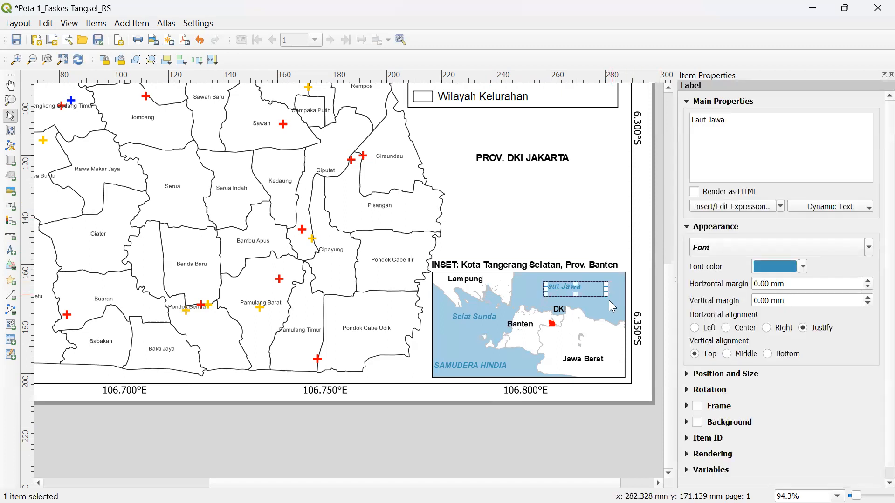
left_click(610, 309)
left_click(710, 251)
left_click(701, 270)
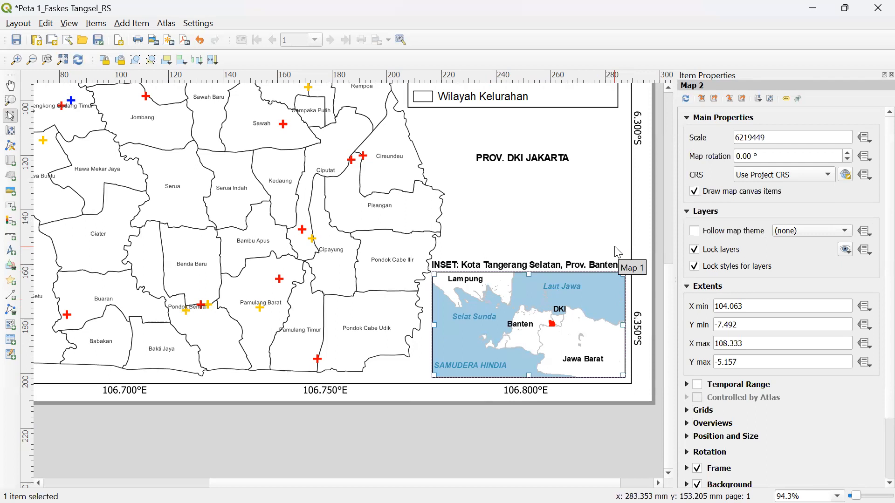
scroll(618, 252, "down", 1)
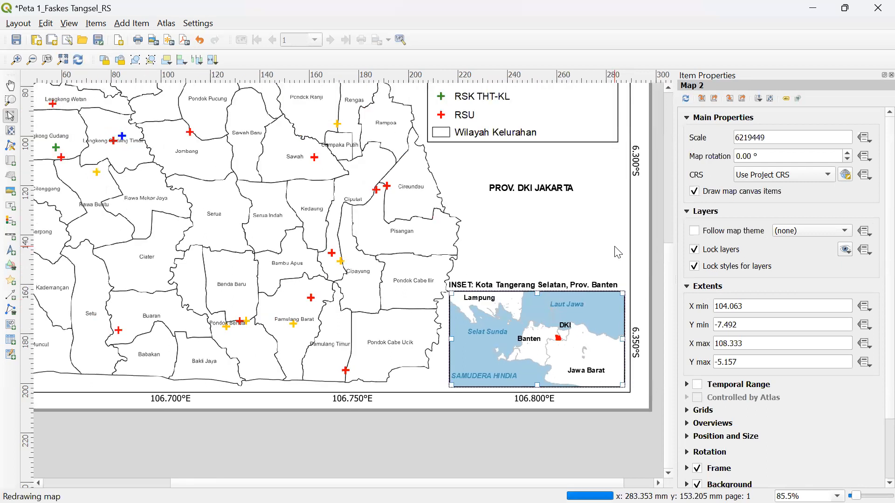
scroll(618, 252, "down", 5)
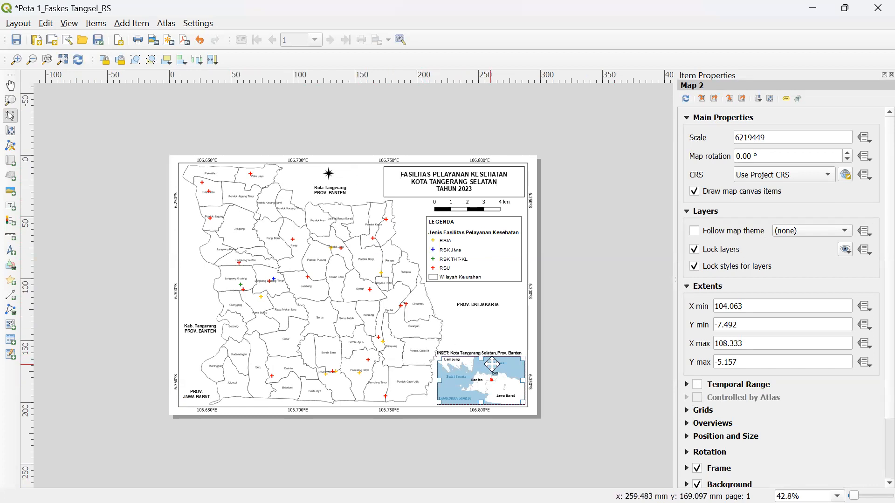
scroll(506, 361, "up", 1)
scroll(505, 361, "up", 2)
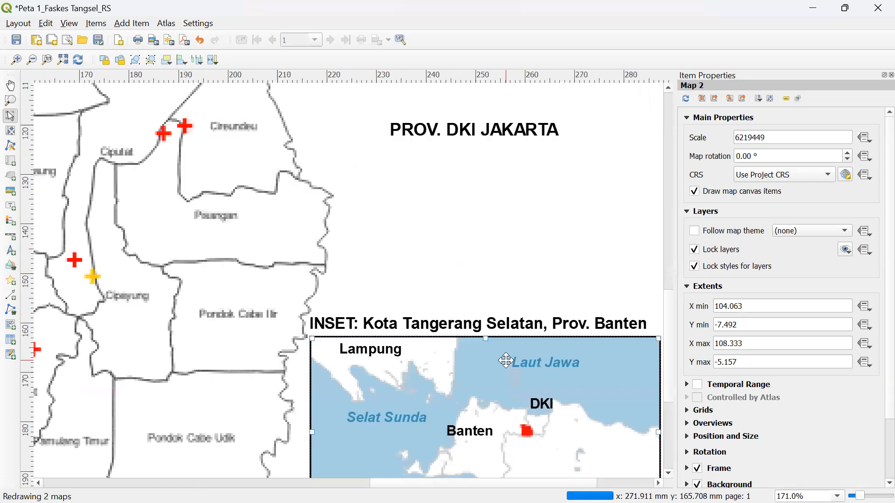
scroll(509, 358, "down", 1)
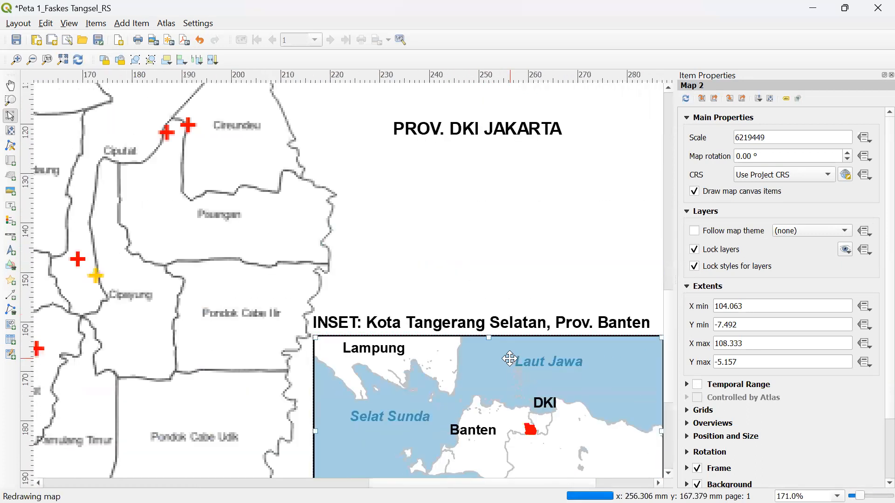
scroll(669, 303, "down", 2)
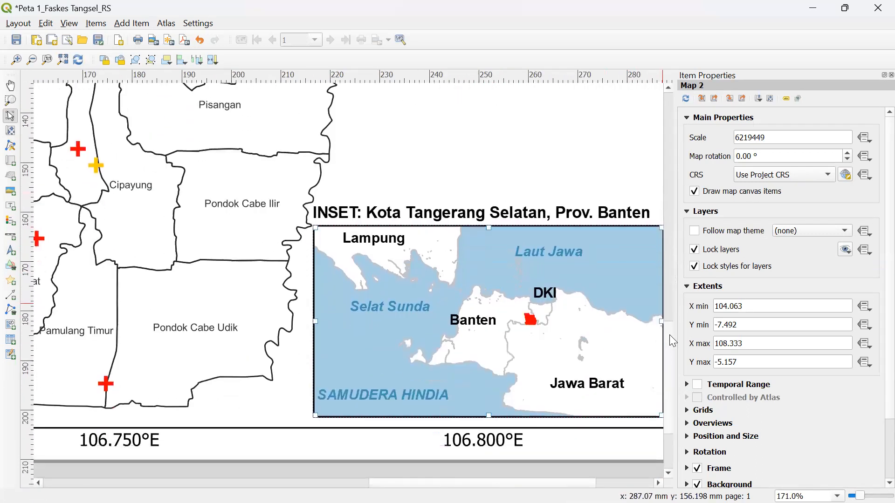
scroll(572, 482, "right", 1)
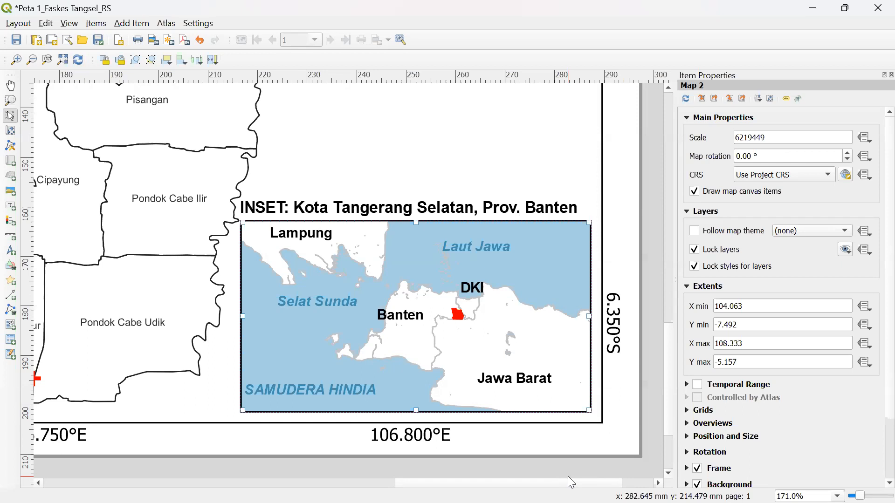
- Move "Laut Jawa" slightly right, "SAMUDERA HINDIA" slightly up and right, and "Selat Sunda" slightly up in the inset map, and deselect them
left_click(483, 243)
left_click_drag(483, 242, 509, 264)
left_click(320, 389)
left_click_drag(320, 390, 330, 384)
left_click(324, 308)
left_click_drag(324, 309, 323, 307)
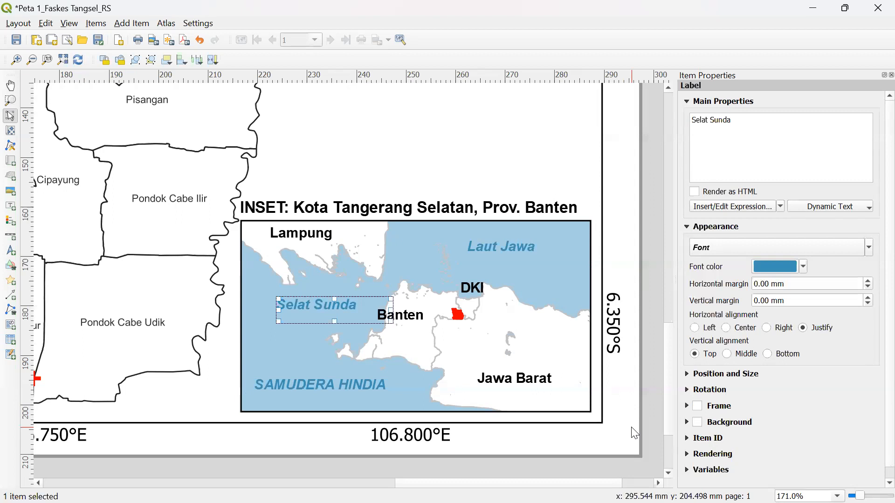
left_click(535, 436)
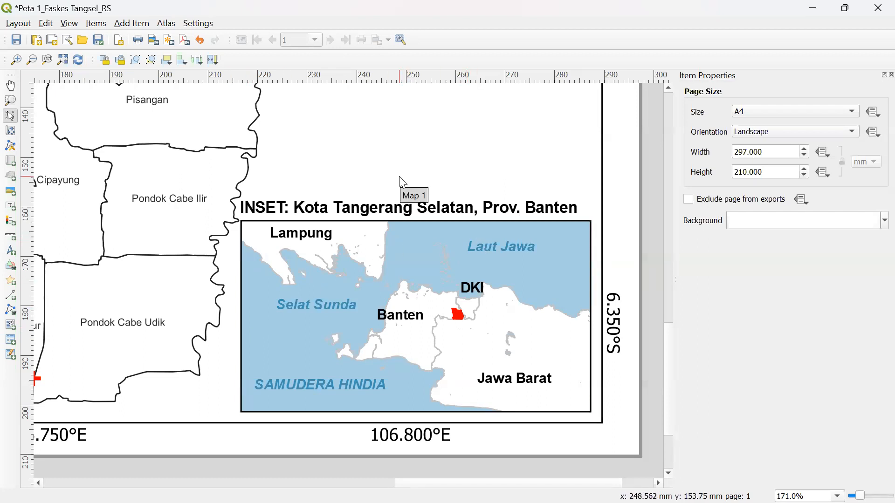
- Inspect the "Laut Jawa" label's font settings without changing them and review the map layout from the inset up to the title
left_click(471, 242)
left_click(740, 248)
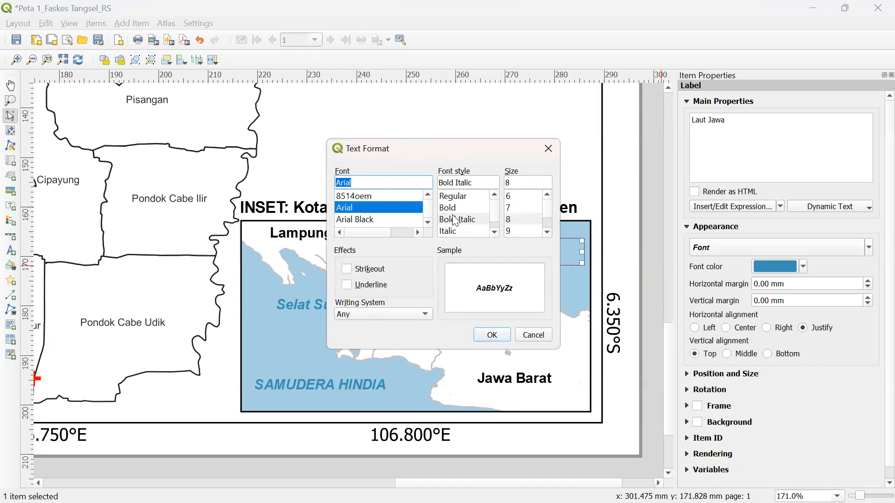
left_click(523, 334)
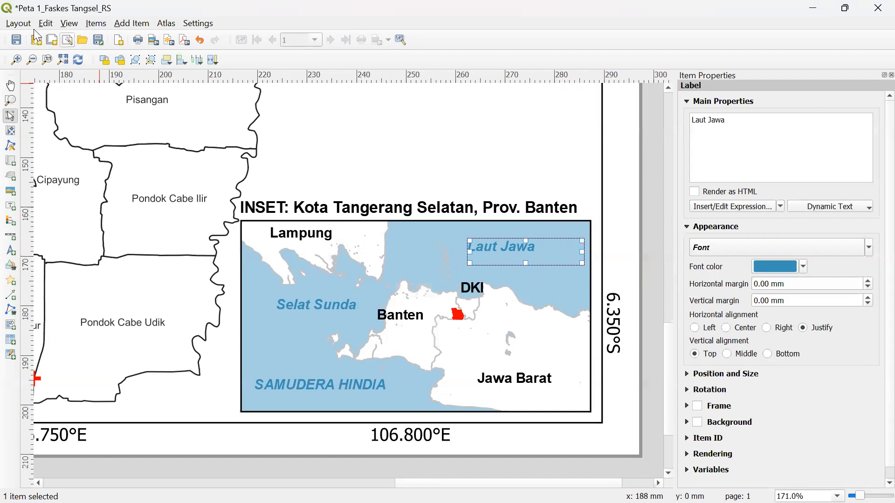
scroll(296, 141, "down", 1)
scroll(296, 141, "down", 8)
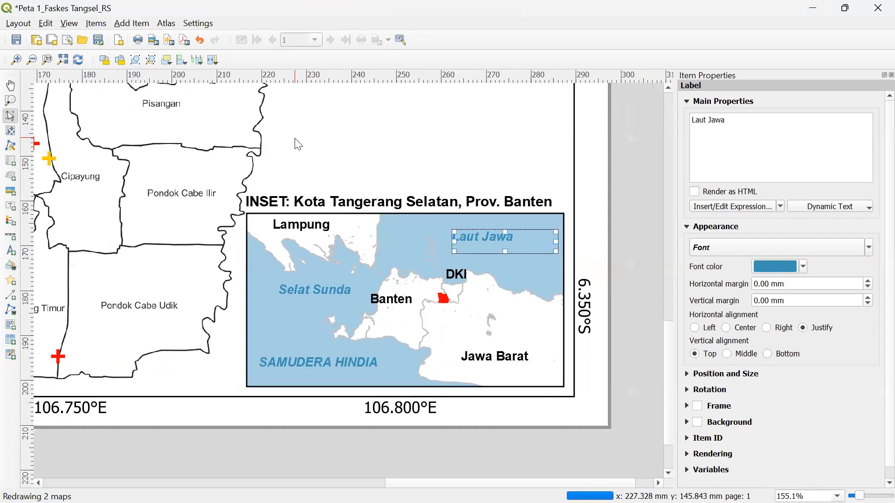
scroll(298, 148, "down", 5)
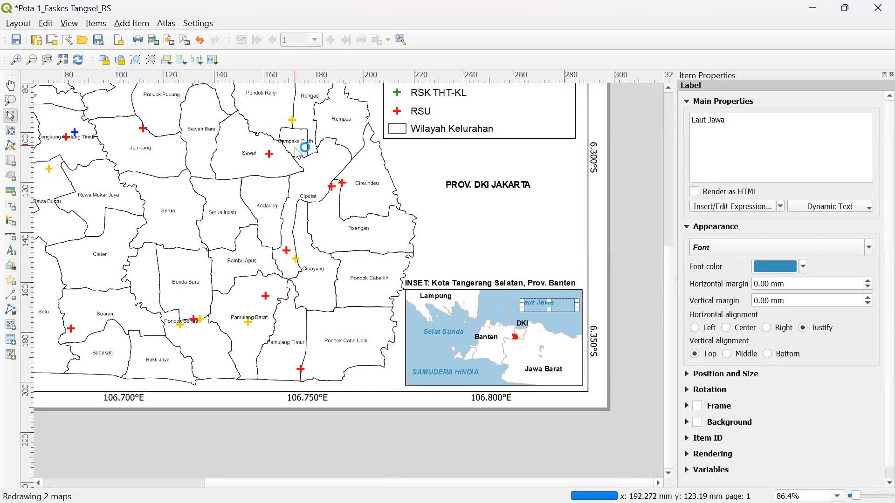
scroll(295, 148, "down", 20)
scroll(295, 147, "up", 14)
scroll(294, 147, "up", 14)
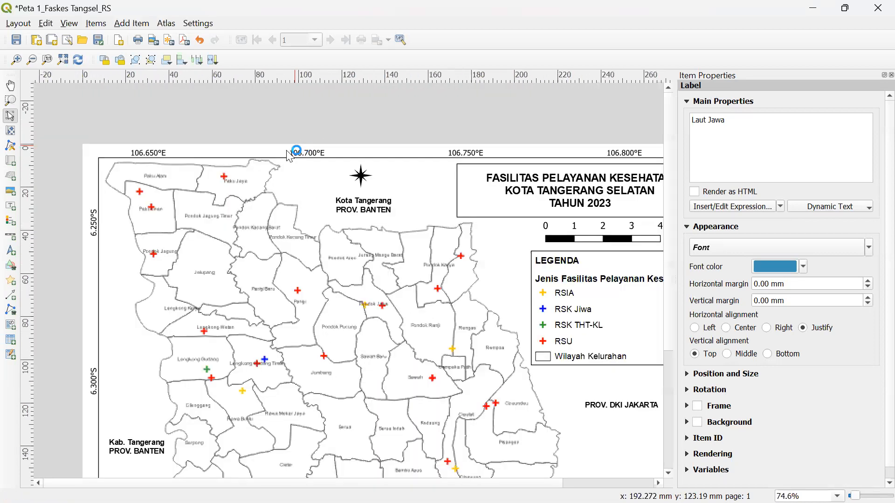
- Check the layer and style locking settings of the main map and the inset map
scroll(235, 146, "down", 5)
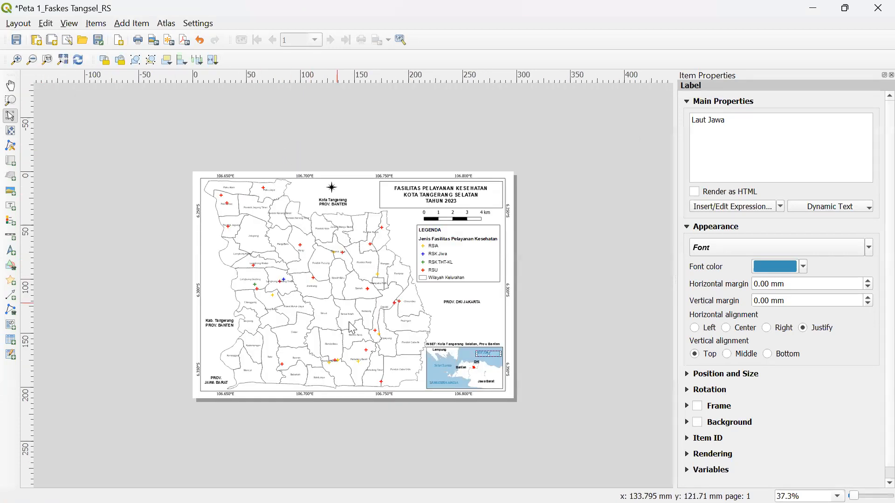
left_click(403, 309)
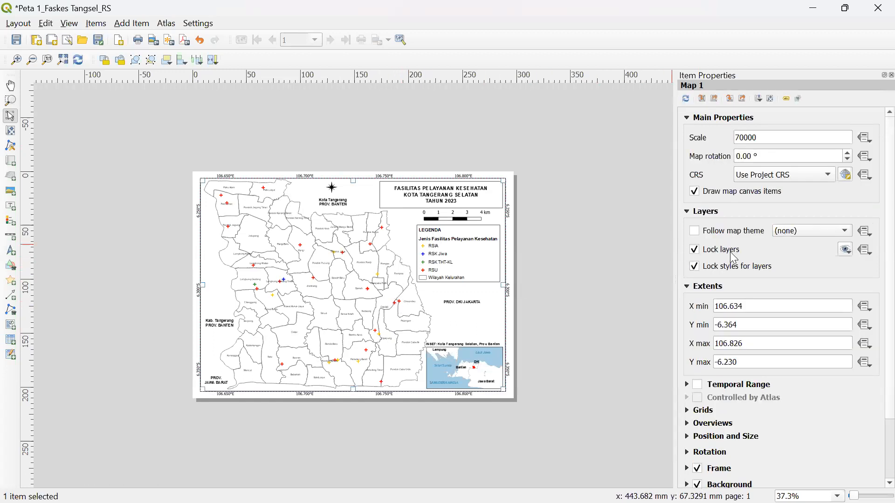
left_click(450, 379)
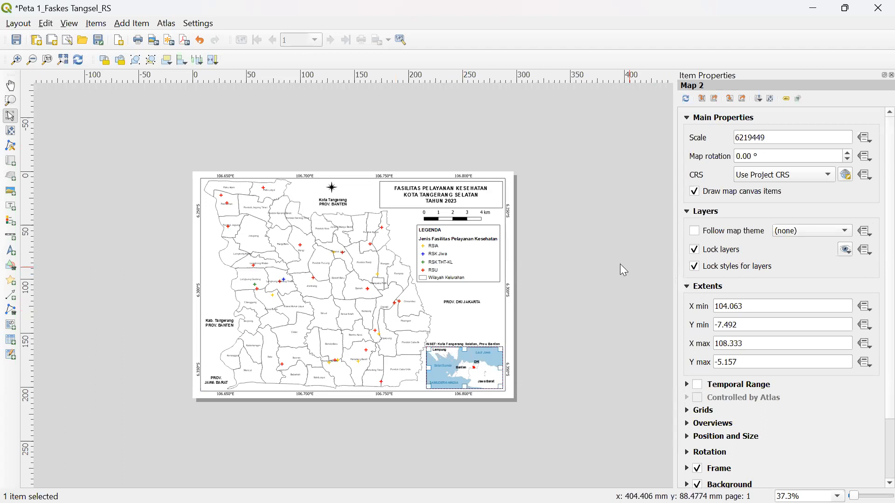
- Deselect the inset map and save the project
left_click(19, 23)
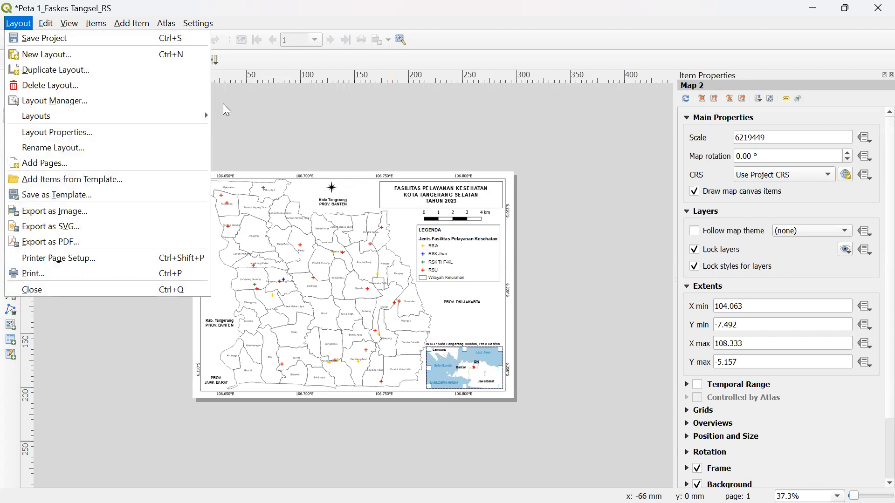
left_click(362, 96)
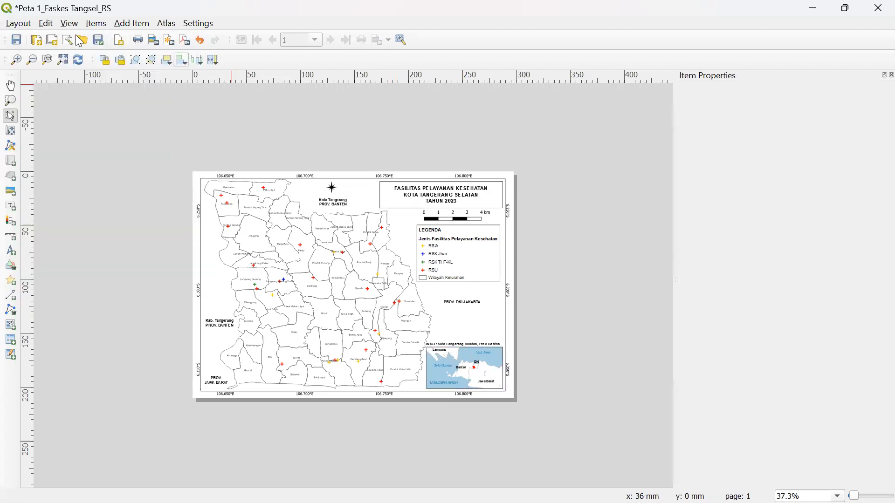
left_click(18, 39)
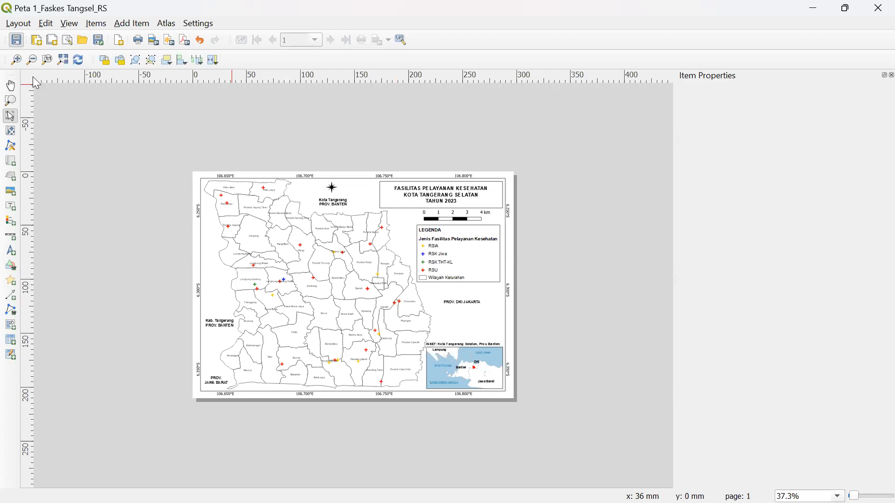
left_click(18, 23)
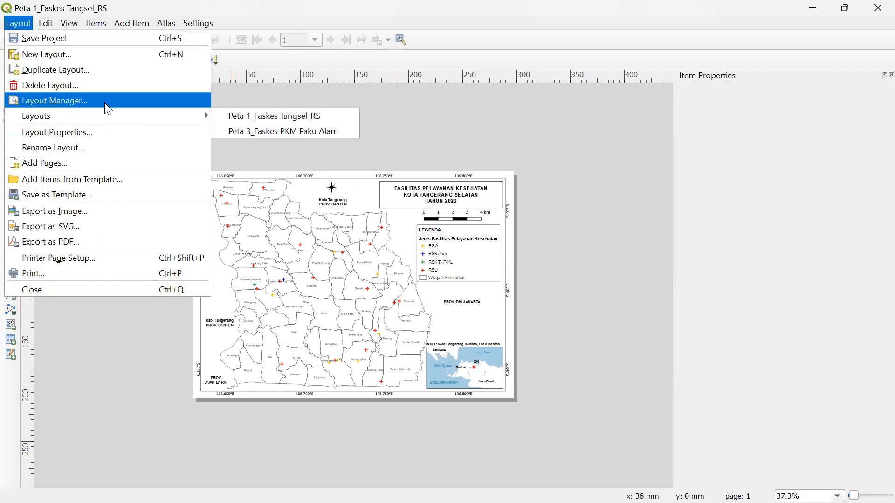
left_click(30, 103)
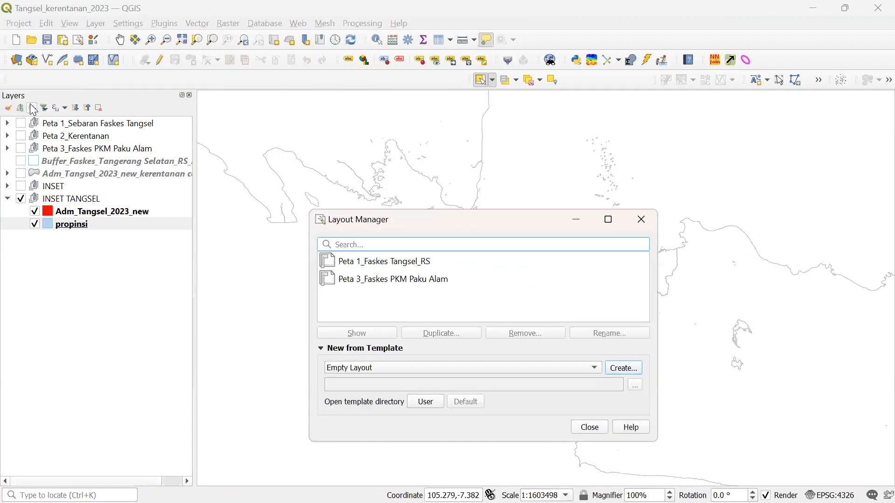
left_click(358, 261)
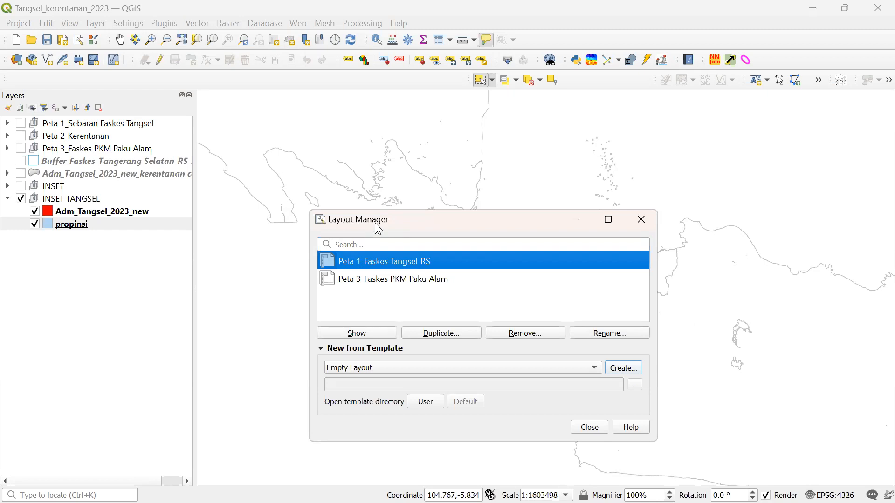
left_click(428, 333)
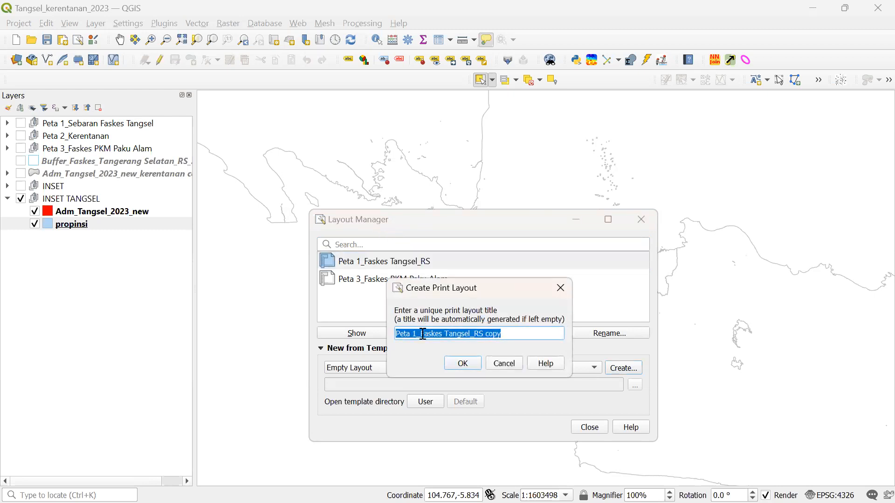
left_click(421, 330)
key("BackSpace")
type("2")
key("shift+Right")
key("shift+Right")
key("shift+Right")
key("shift+Right")
key("shift+Right")
key("shift+Right")
key("shift+Right")
key("shift+Right")
key("shift+Right")
key("shift+Right")
key("shift+Right")
key("shift+Right")
key("shift+Right")
key("shift+Right")
key("shift+Right")
key("shift+Right")
key("shift+Right")
key("shift+Right")
key("shift+Right")
key("shift+Right")
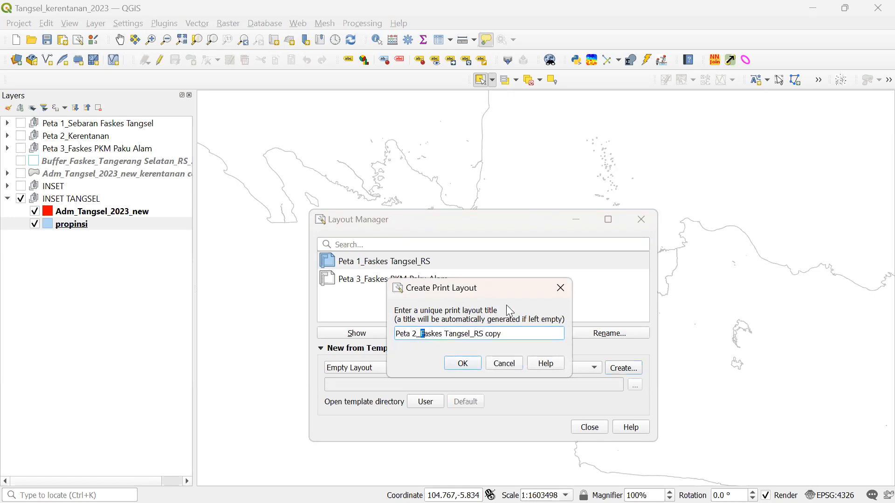
type("Kerentanan Tan")
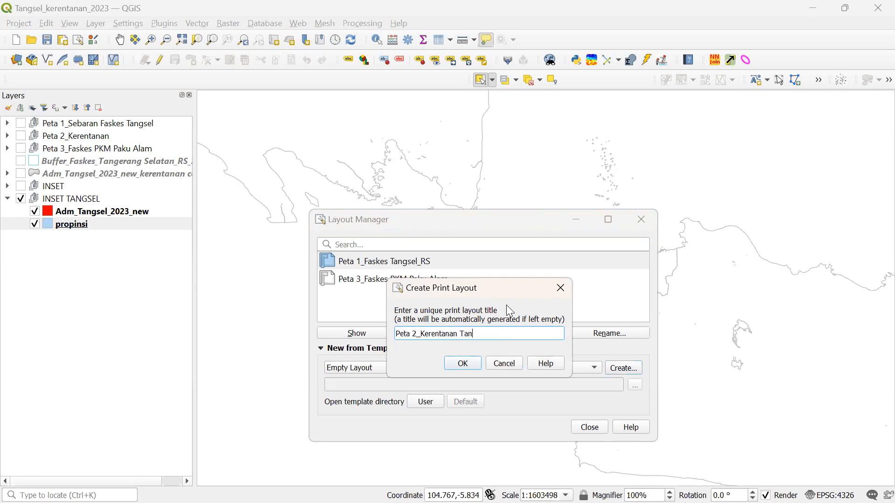
left_click(561, 288)
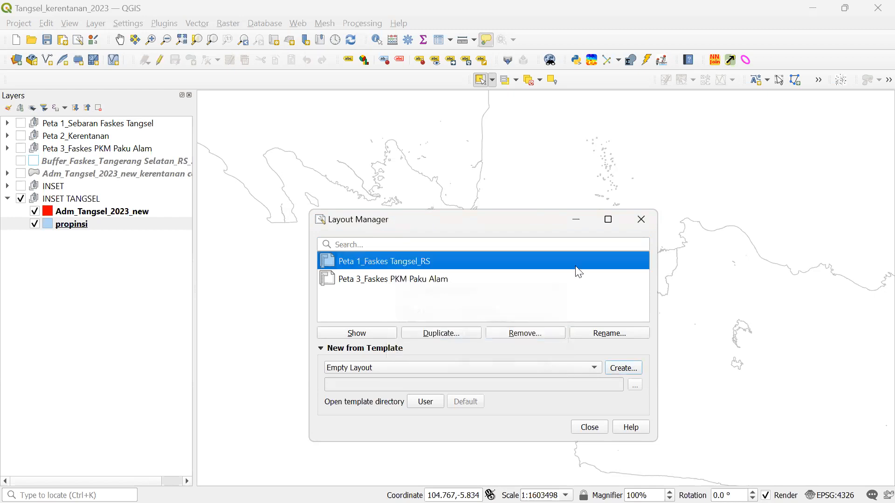
left_click(642, 225)
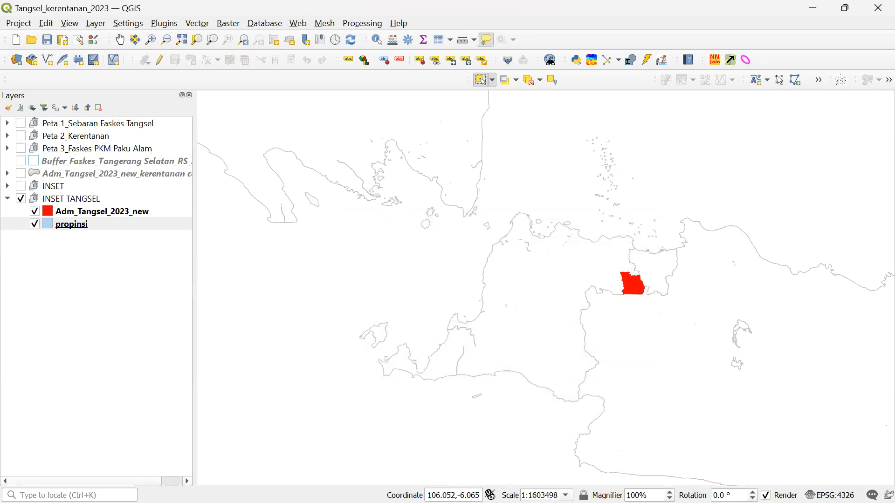
mouse_move(239, 487)
left_click(29, 25)
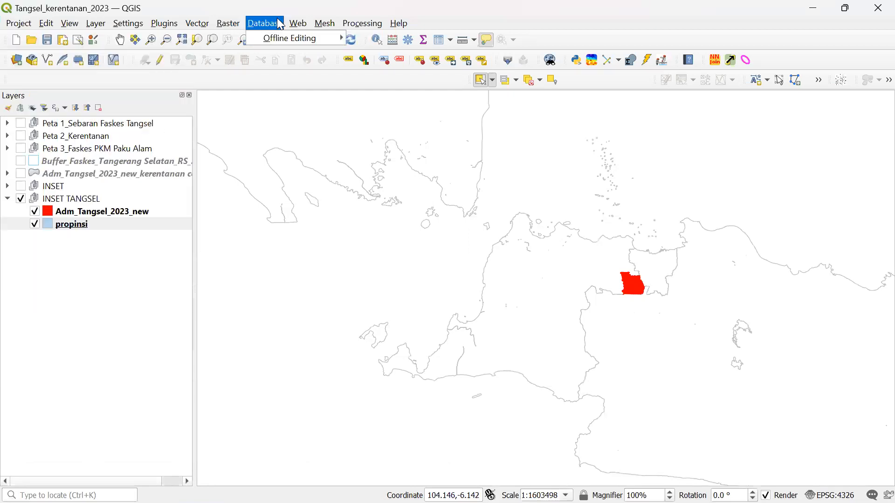
left_click(280, 3)
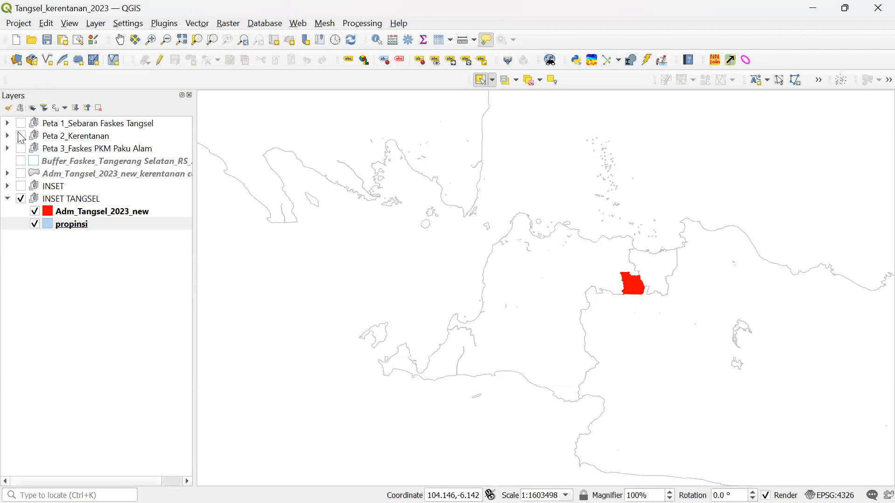
- Hide the INSET TANGSEL group, show the Peta 2_Kerentanan group, and zoom the map to its classified administrative layer
left_click(21, 199)
left_click(21, 136)
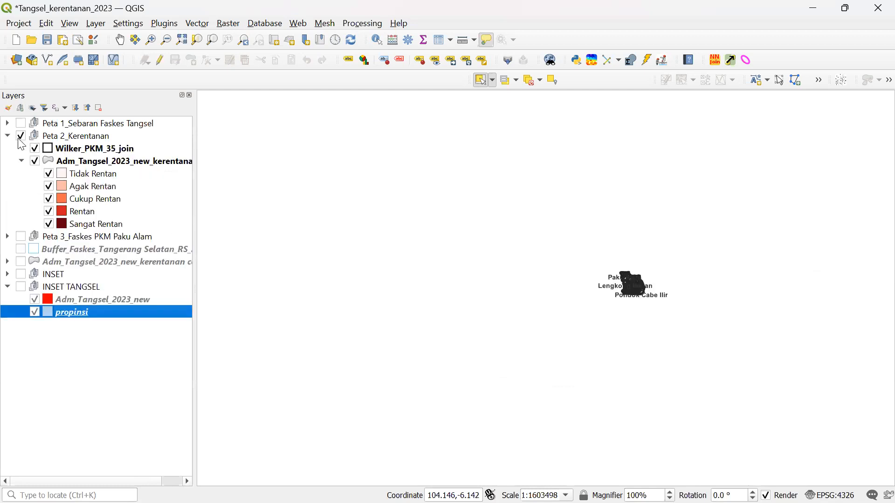
right_click(79, 165)
left_click(126, 8)
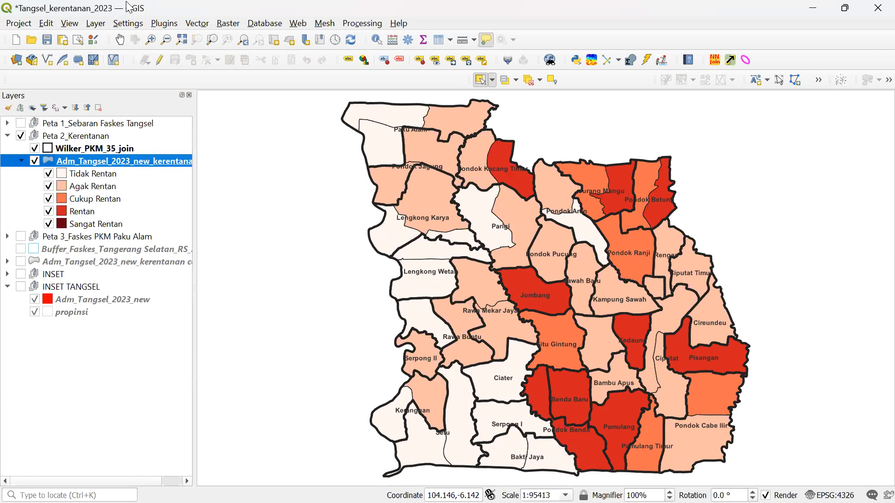
right_click(80, 162)
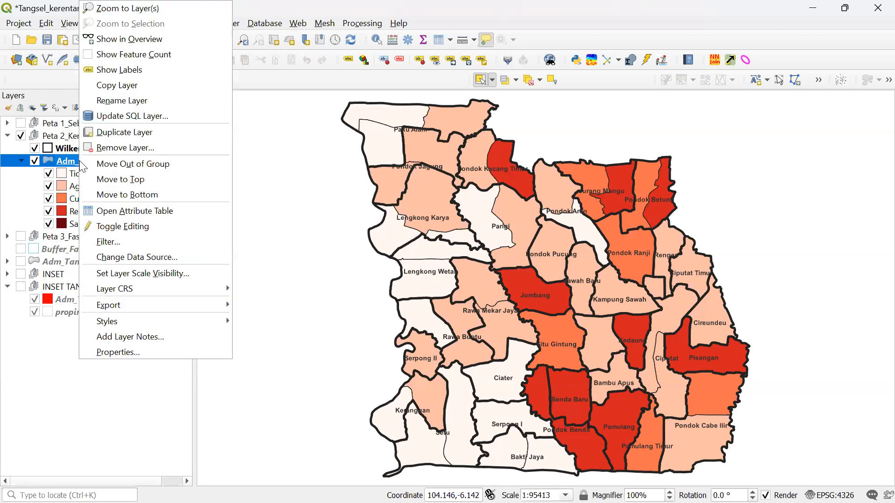
left_click(136, 12)
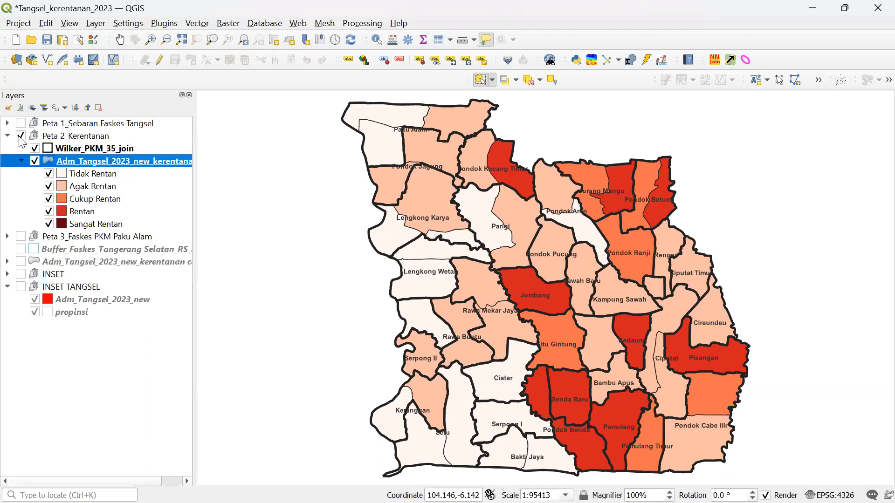
right_click(72, 169)
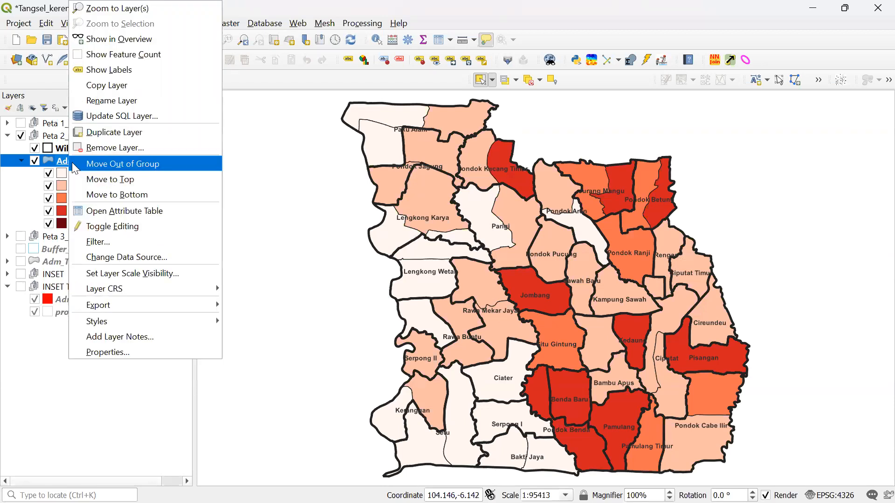
left_click(122, 12)
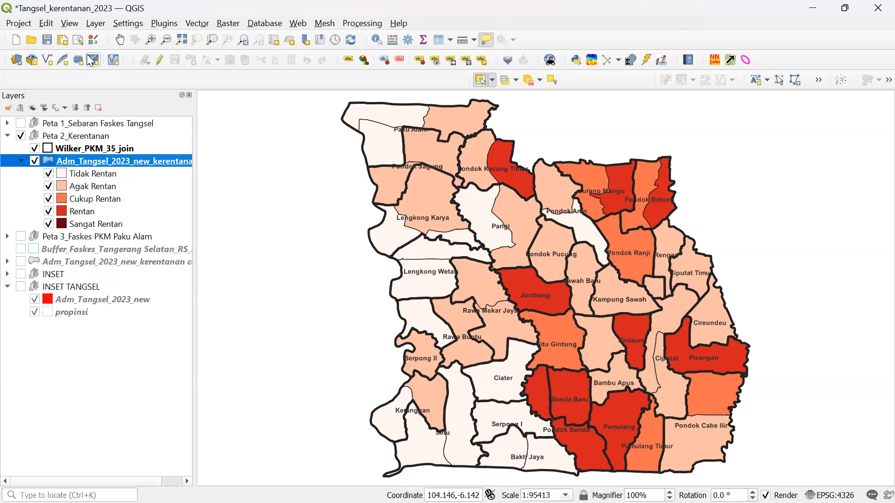
left_click(8, 135)
left_click(8, 136)
left_click(8, 135)
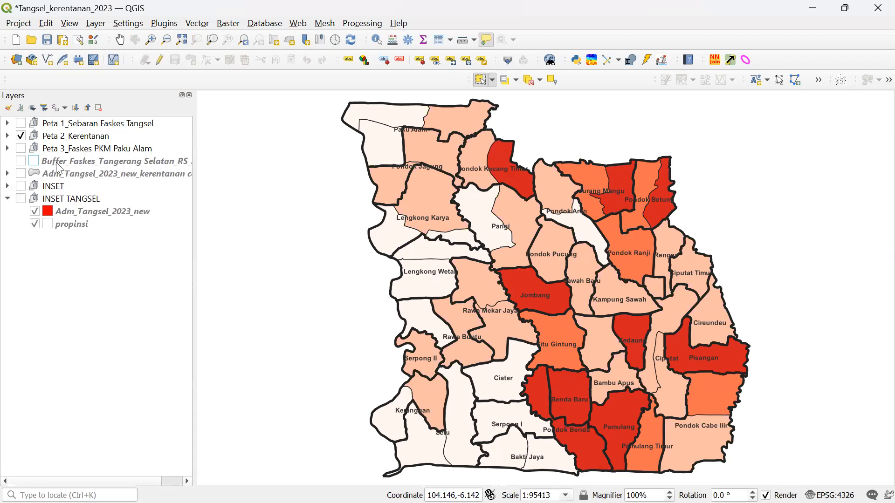
left_click(8, 135)
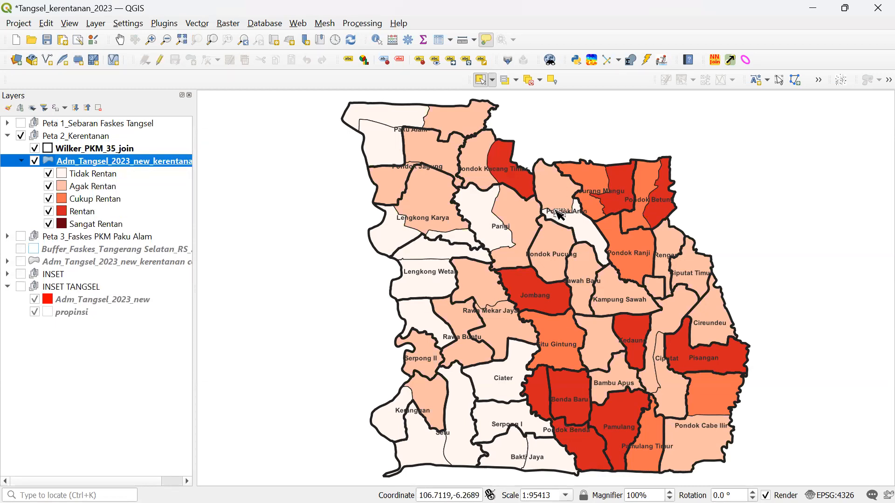
right_click(162, 162)
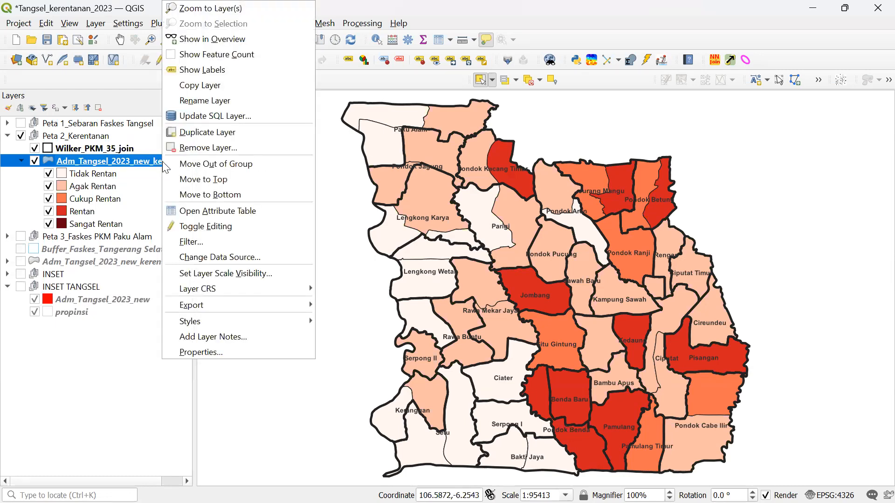
left_click(190, 9)
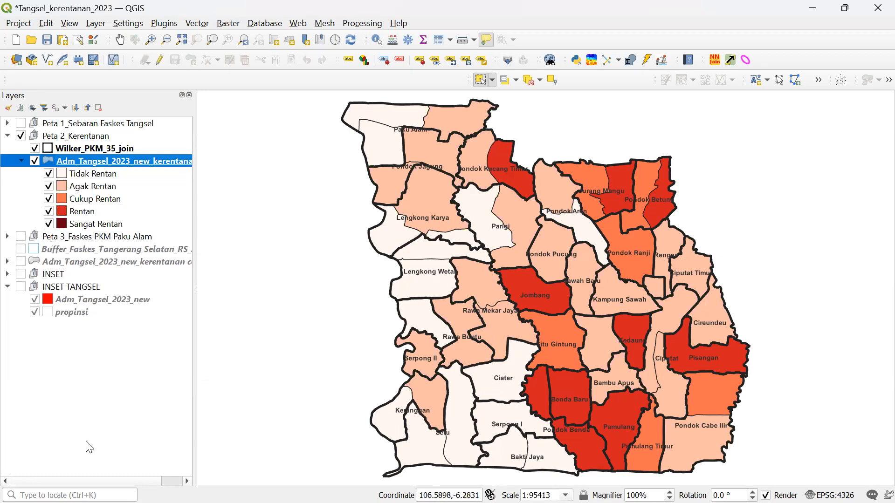
mouse_move(108, 502)
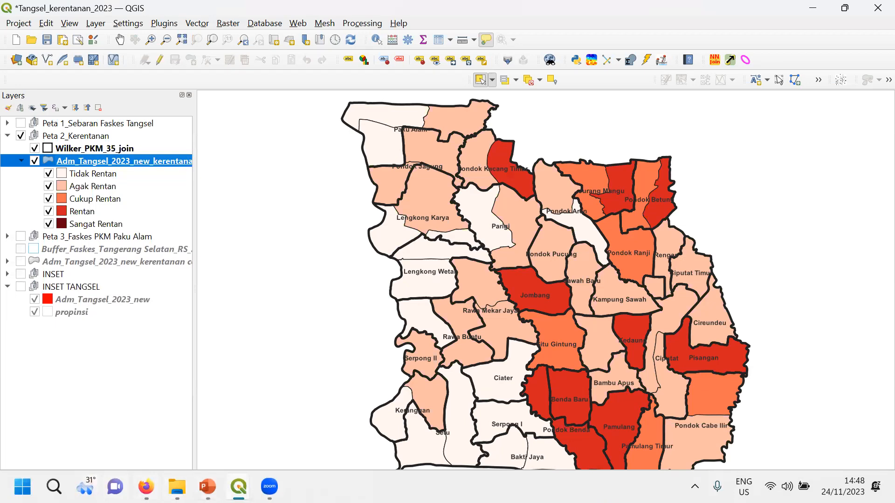
mouse_move(238, 486)
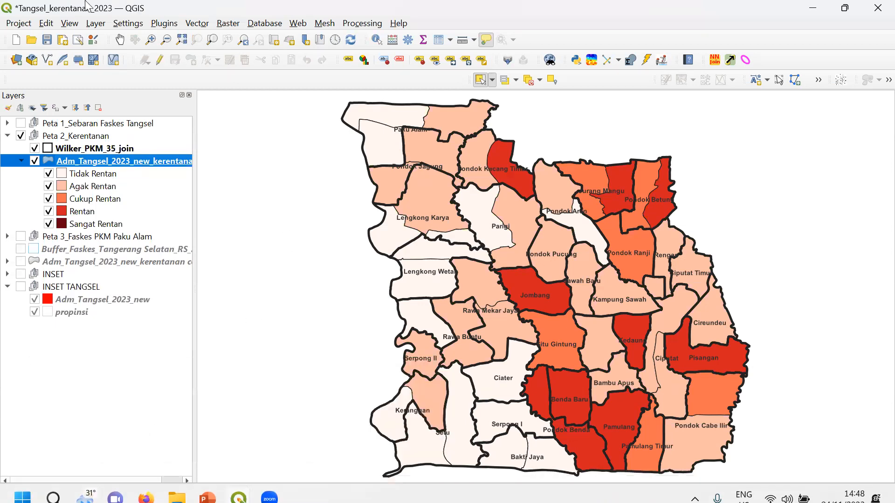
left_click(25, 25)
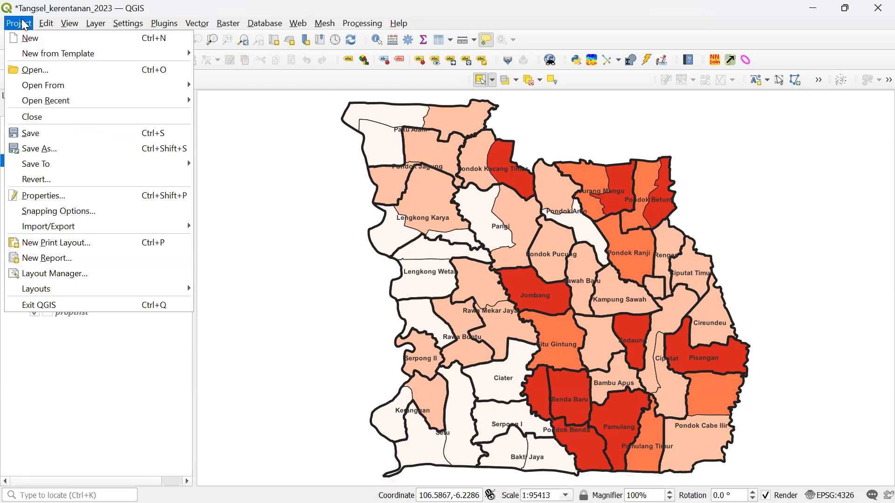
left_click(61, 274)
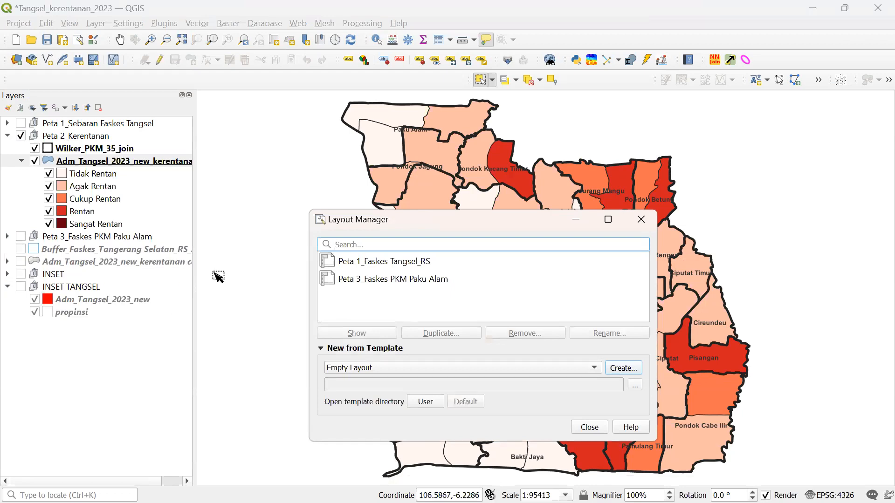
left_click(355, 263)
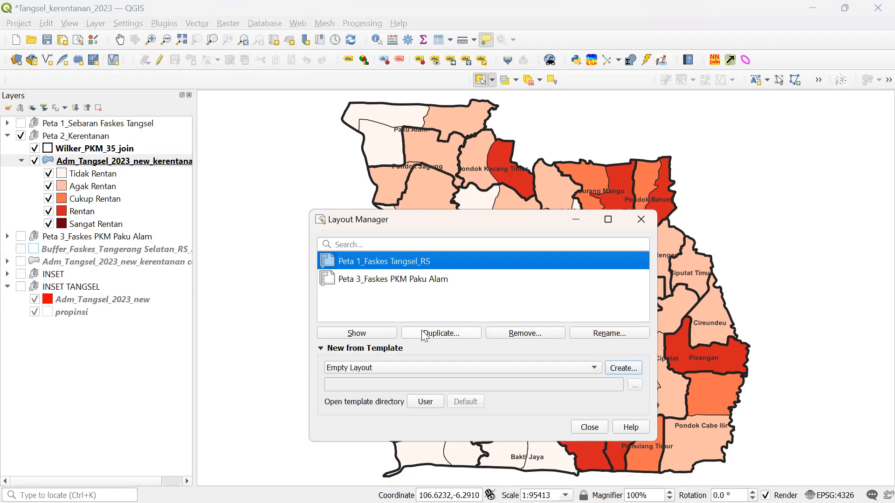
left_click(641, 219)
- Duplicate the Peta 1_Faskes Tangsel_RS print layout under the title "Peta 2_Kerentanan Tangsel"
left_click(18, 23)
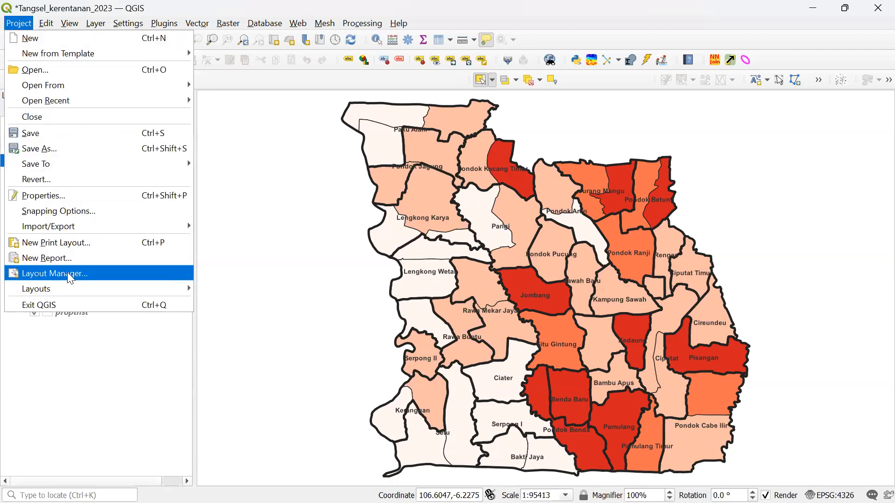
left_click(69, 274)
left_click(363, 261)
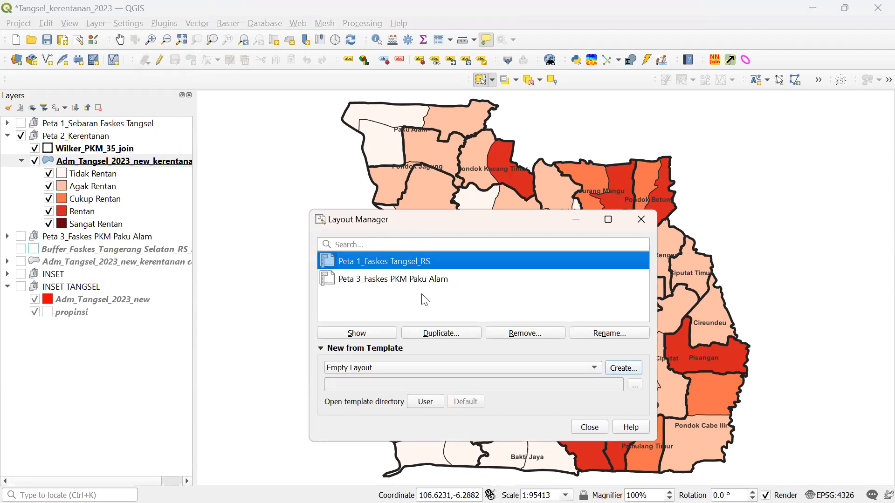
left_click(434, 333)
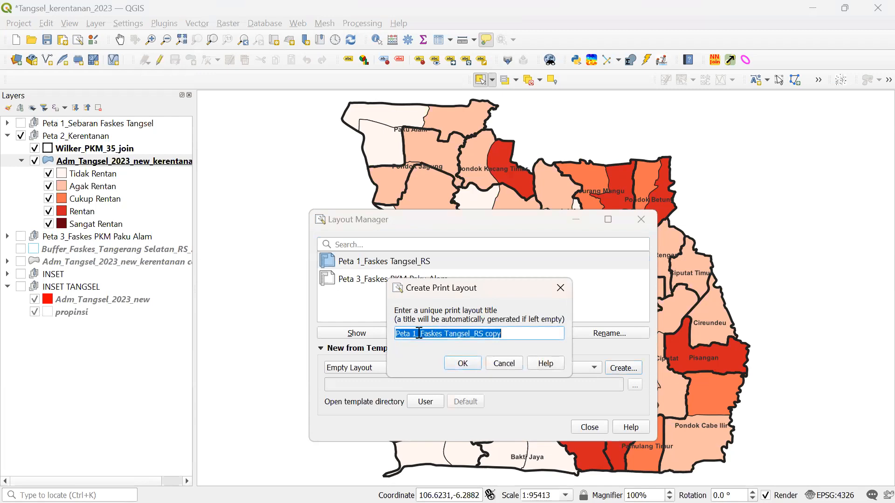
left_click(417, 333)
key("BackSpace")
type("2")
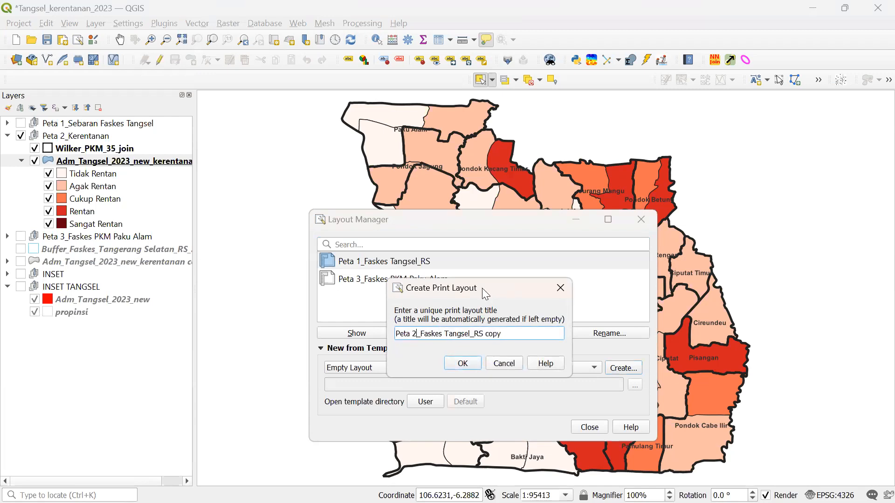
key("shift+Right")
key("shift+Right")
key("shift+Right")
key("shift+Right")
key("shift+Right")
key("shift+Right")
key("shift+Right")
key("shift+Right")
key("shift+Right")
key("shift+Right")
key("shift+Right")
key("shift+Right")
key("shift+Right")
key("shift+Right")
key("shift+Right")
key("shift+Right")
key("shift+Right")
key("shift+Right")
key("shift+Right")
key("shift+Right")
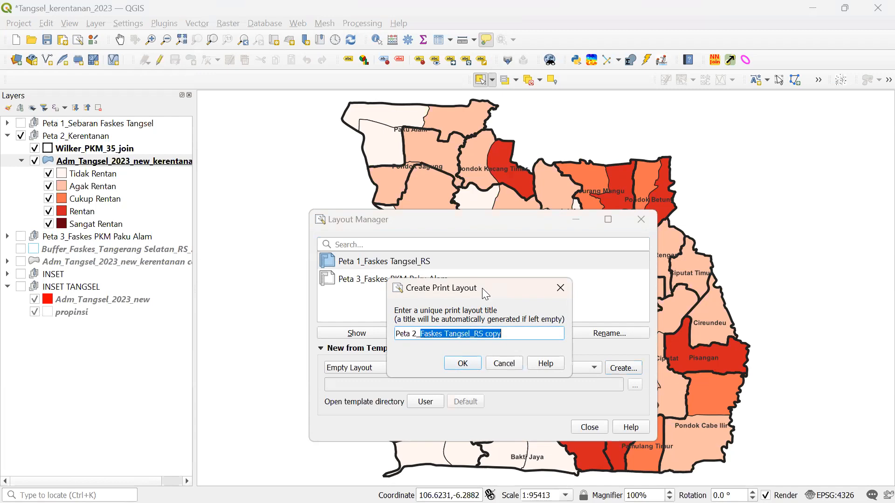
type("Keren")
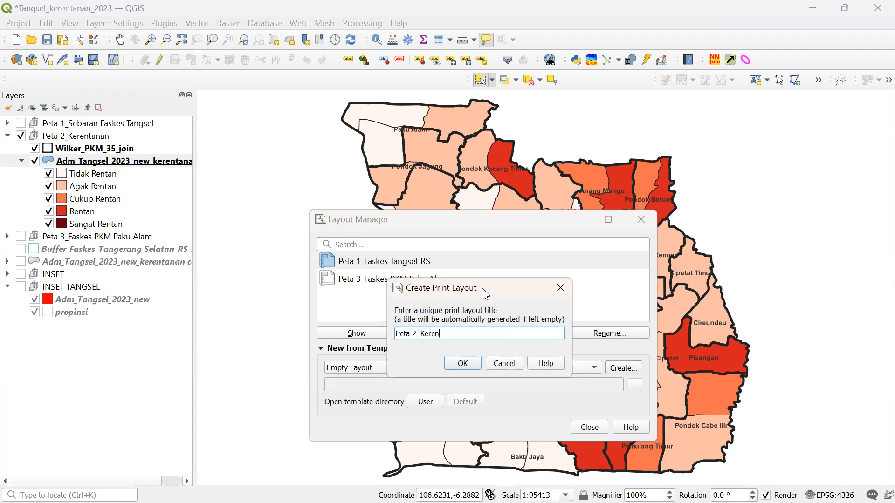
type("tanan Tangsel")
left_click_drag(482, 288, 343, 320)
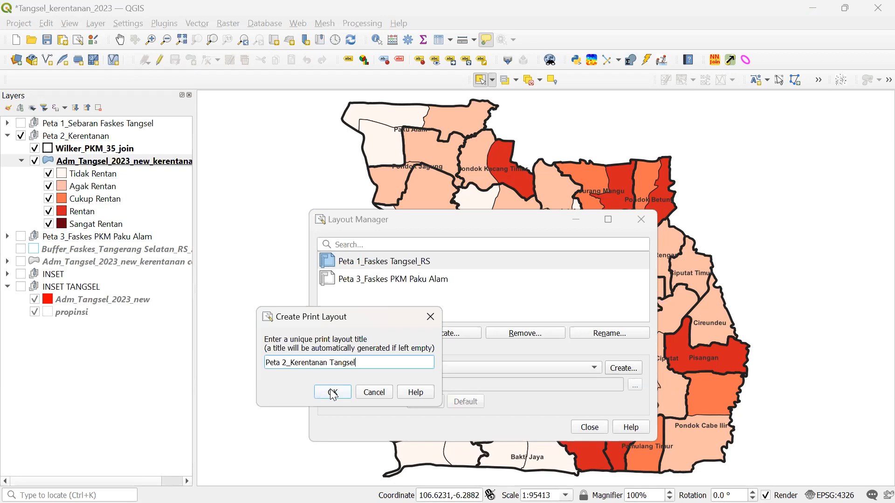
left_click(333, 393)
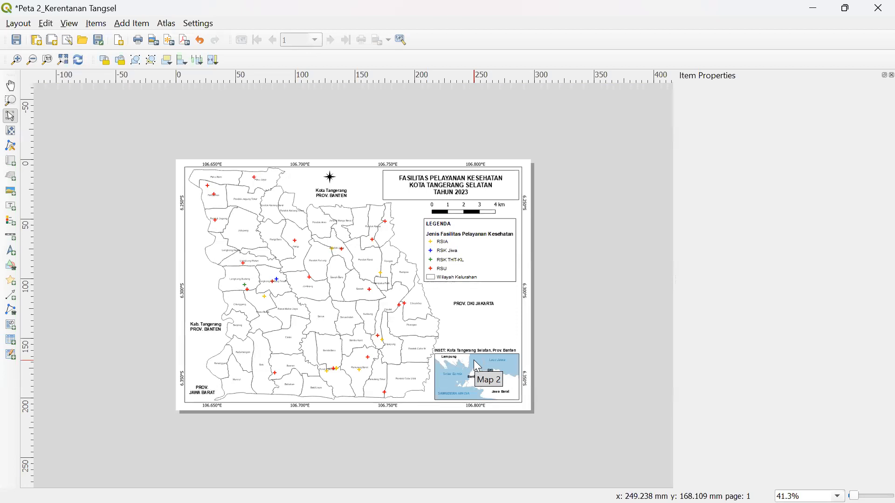
- Unlock the main map's layers to load the vulnerability map, and lock its layers and layer styles again
left_click(296, 187)
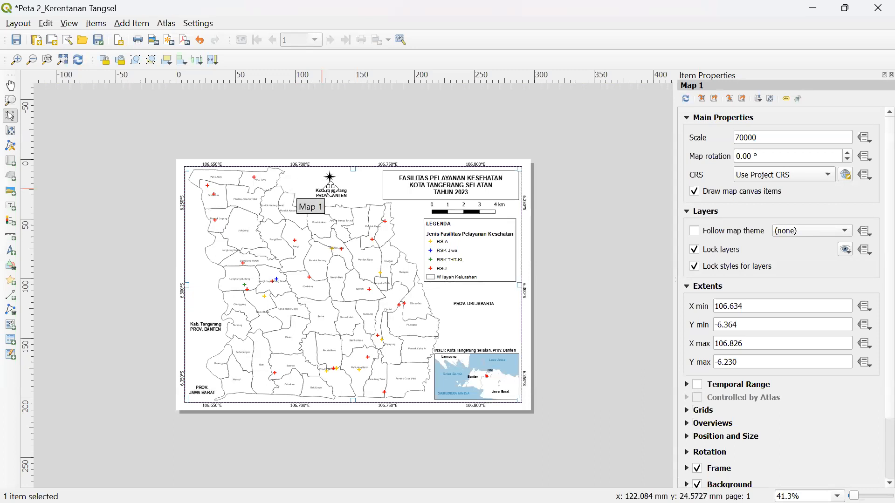
left_click(717, 255)
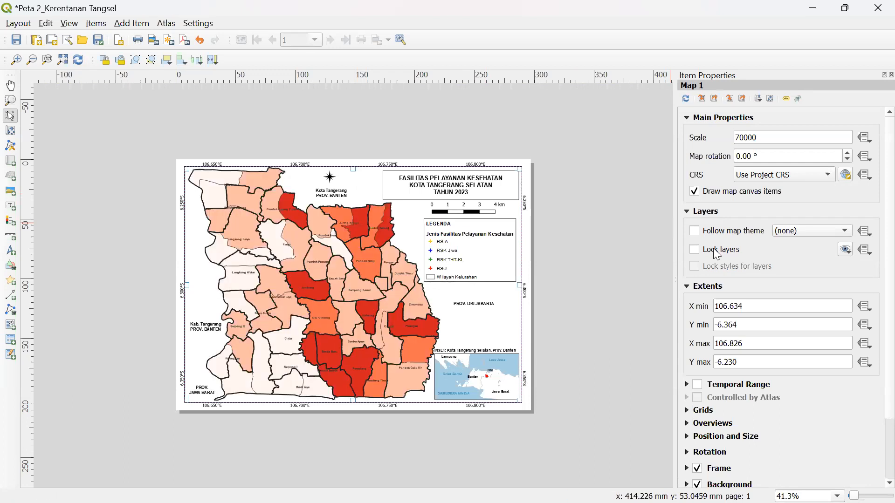
left_click(717, 256)
left_click(726, 270)
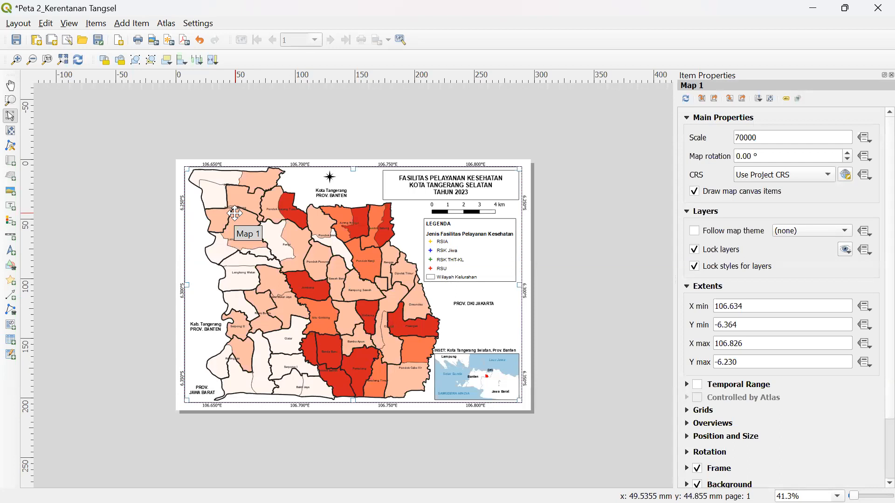
- Replace the title's first line with "WILAYAH KERENTANAN" and narrow the title box from its left edge
left_click(431, 179)
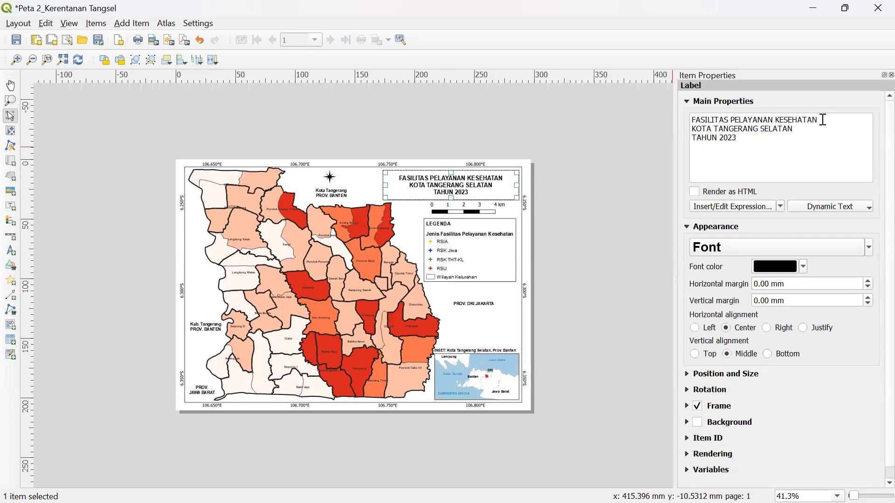
left_click_drag(823, 119, 691, 126)
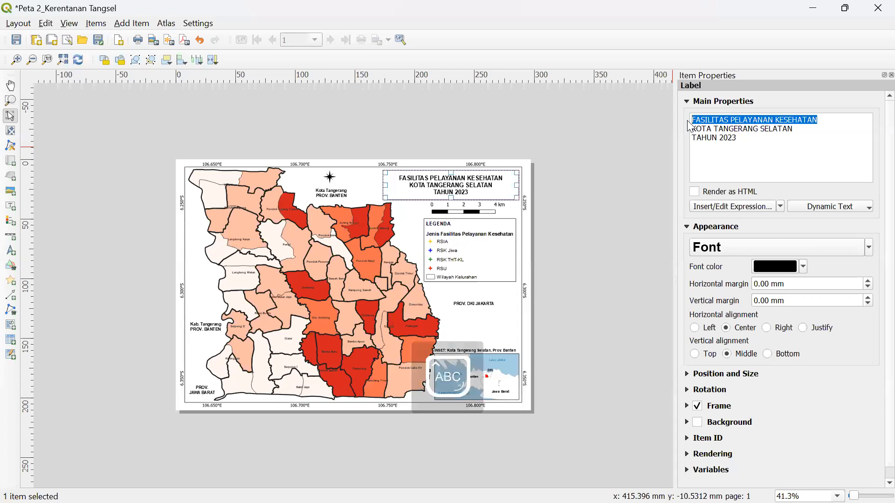
type("WILAYAH KERENTANAN")
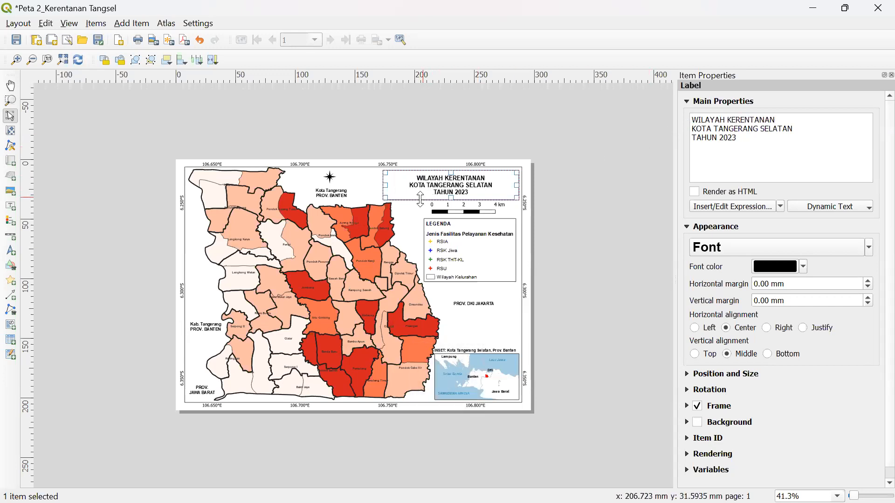
left_click_drag(385, 185, 416, 184)
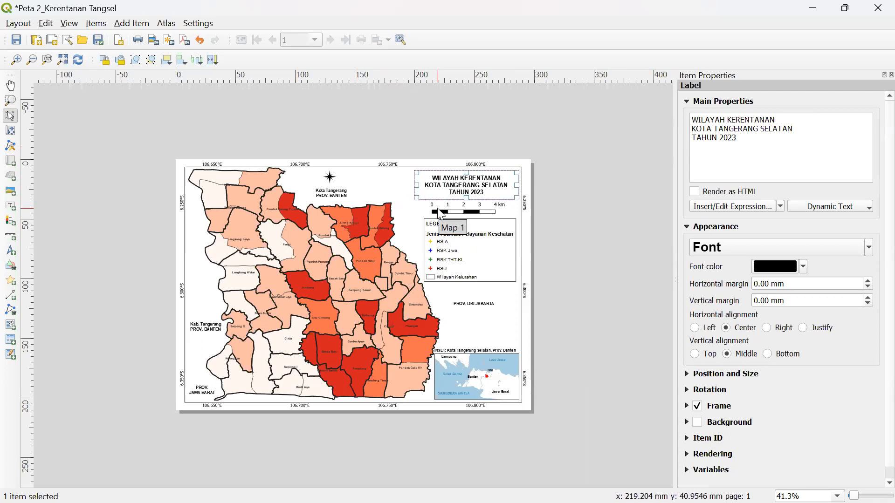
- Refresh the legend's items from the project layers, disable automatic updating, and remove the Peta 1_Sebaran Faskes Tangsel group
left_click(448, 236)
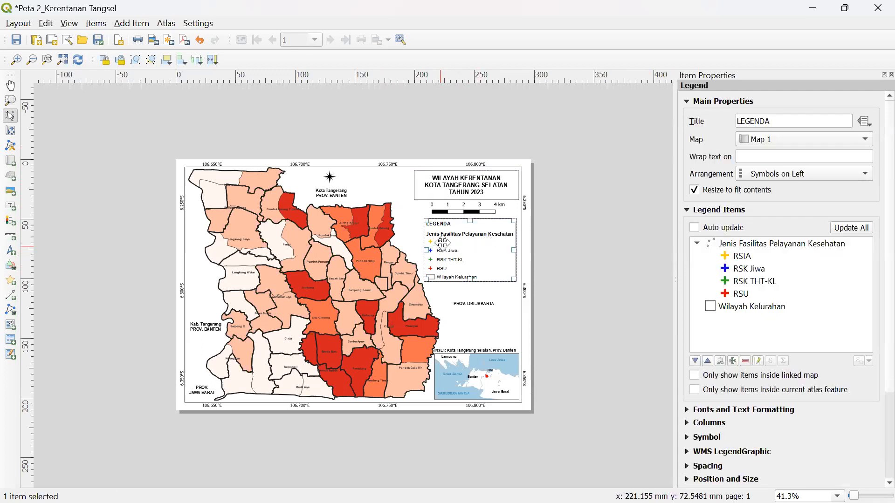
left_click(694, 229)
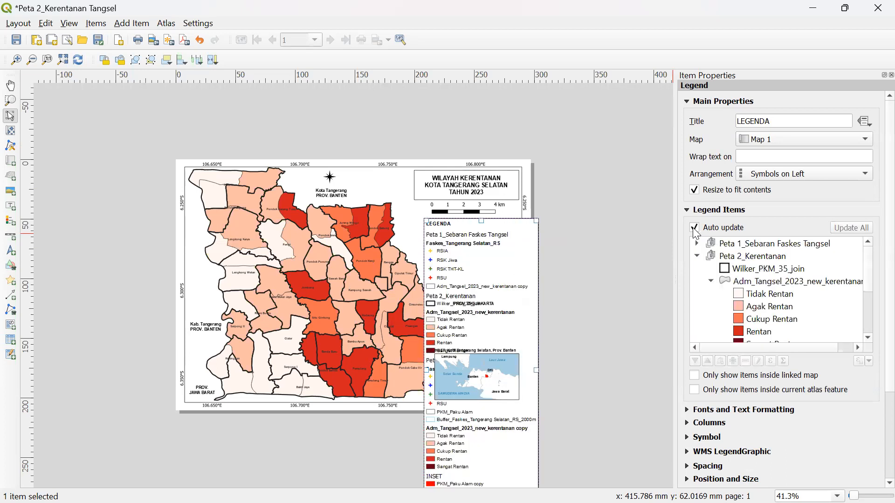
left_click(694, 229)
mouse_move(868, 278)
left_mouse_down()
mouse_move(871, 309)
mouse_move(867, 275)
left_mouse_up()
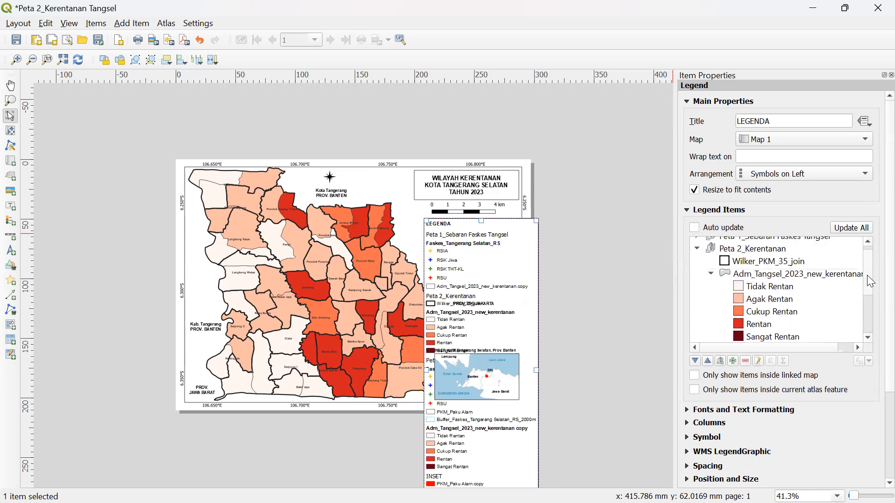
scroll(747, 262, "up", 1)
left_click(741, 245)
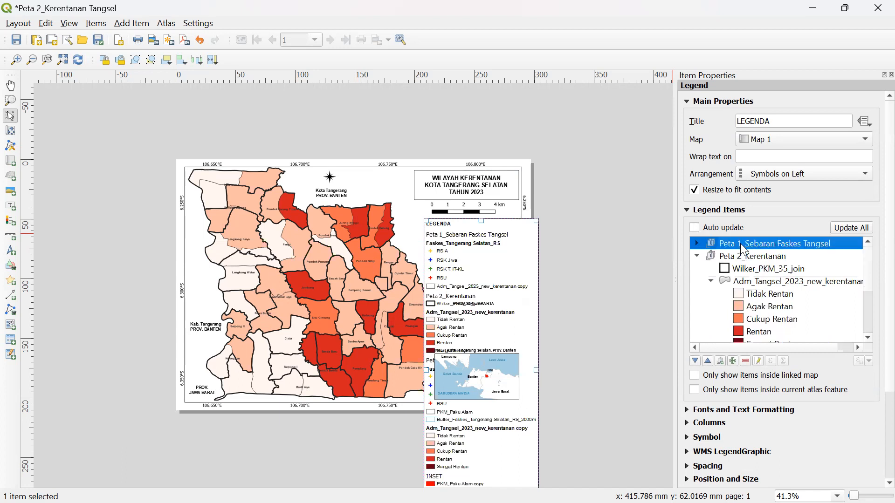
left_click(745, 361)
- Remove all legend entries from the Peta 3_Faskes PKM Paku Alam group through the INSET TANGSEL group's propinsi layer
scroll(745, 299, "down", 2)
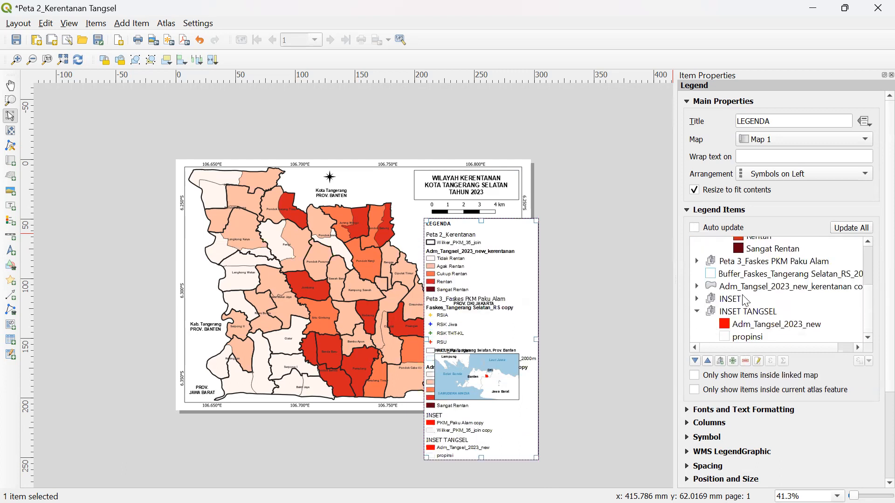
left_click(737, 262)
scroll(741, 294, "down", 3)
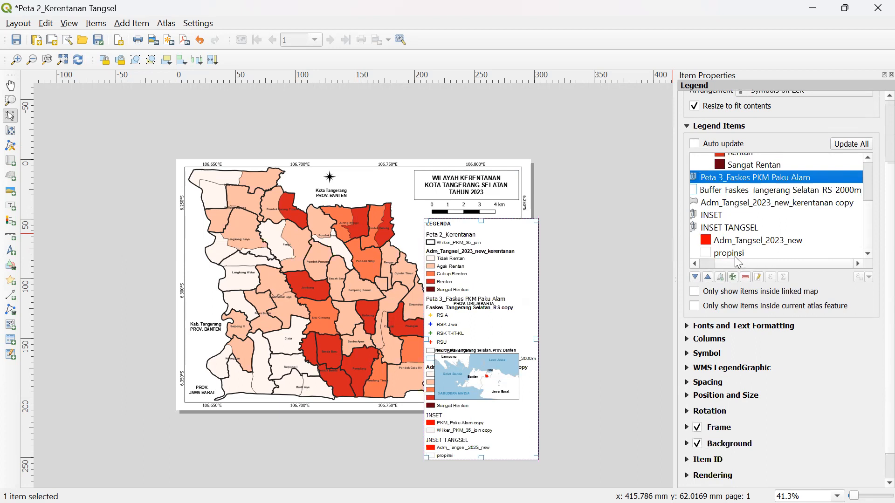
left_click(734, 256, "shift")
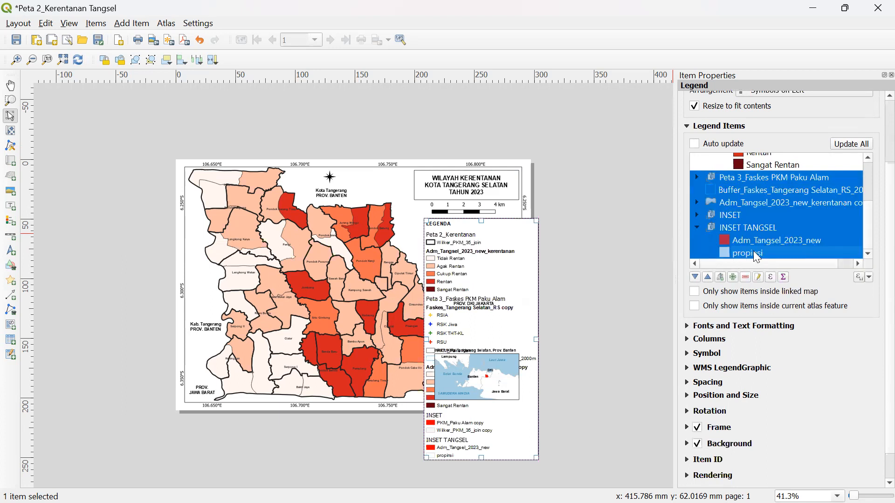
left_click(746, 278)
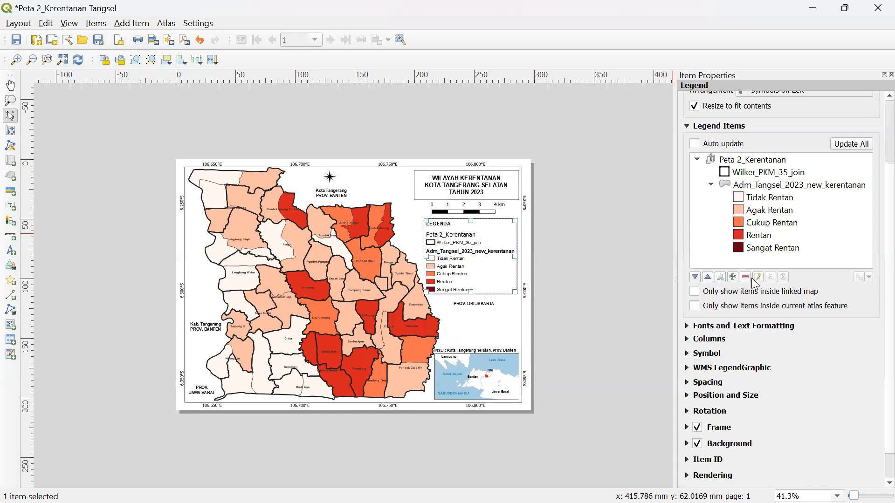
- Move Adm_Tangsel_2023_new_kerentanan and Wilker_PKM_35_join out of the legend's Peta 2_Kerentanan group, placing Wilker_PKM_35_join last
left_click(746, 172)
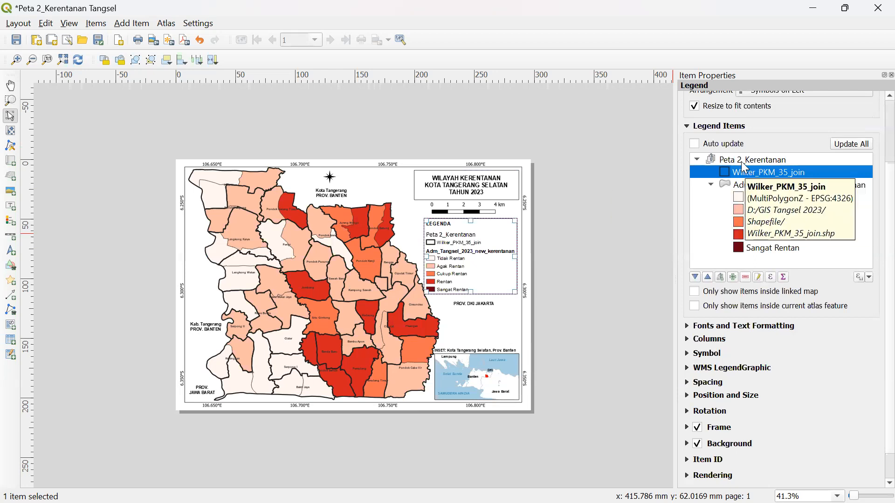
left_click(743, 186)
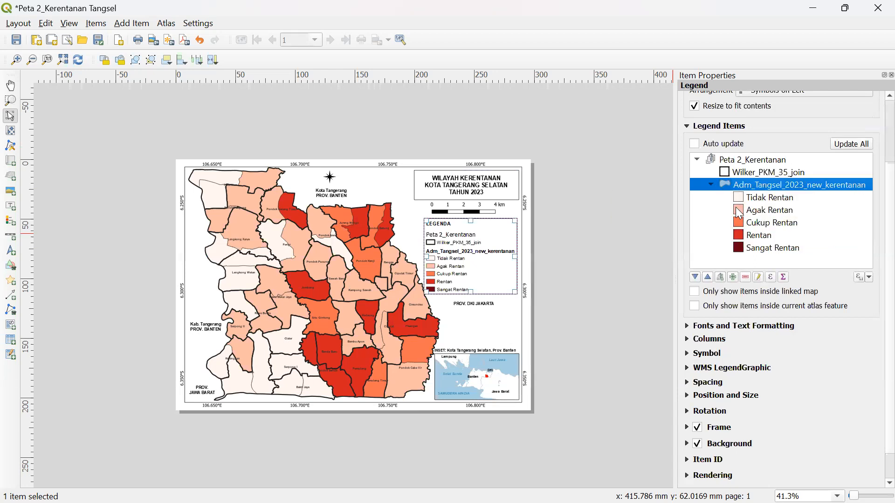
left_click_drag(737, 183, 737, 167)
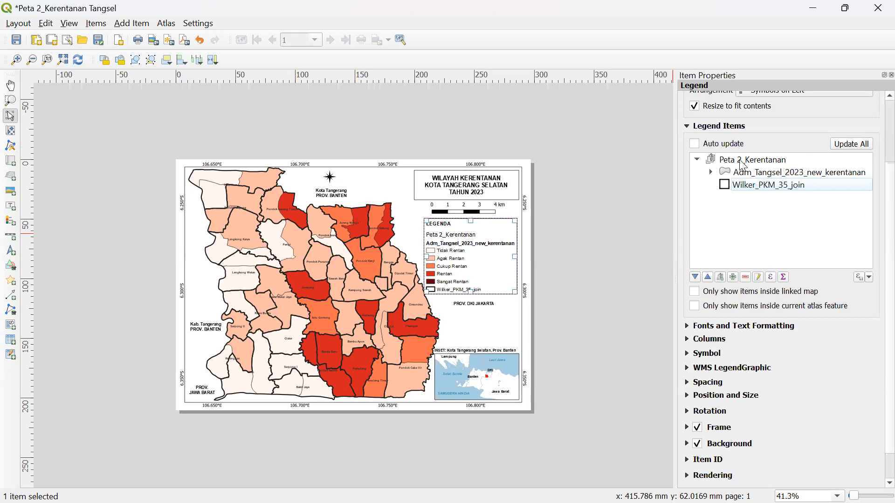
left_click_drag(741, 174, 733, 229)
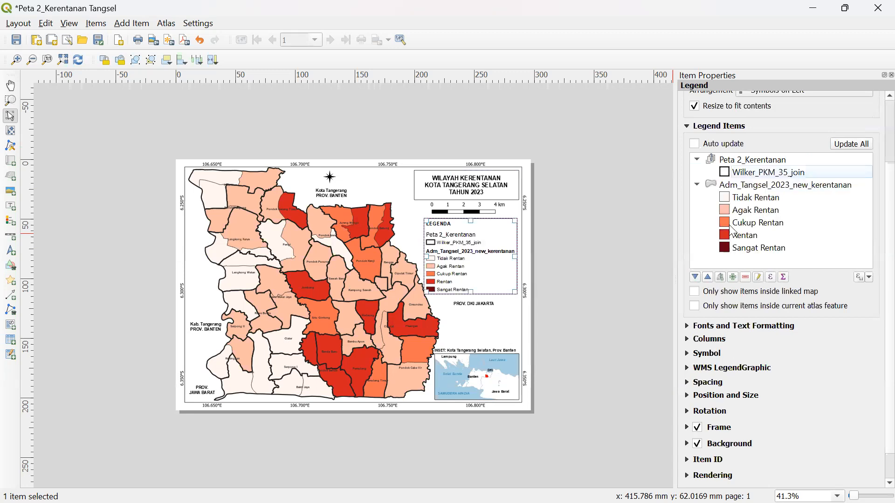
left_click(742, 176)
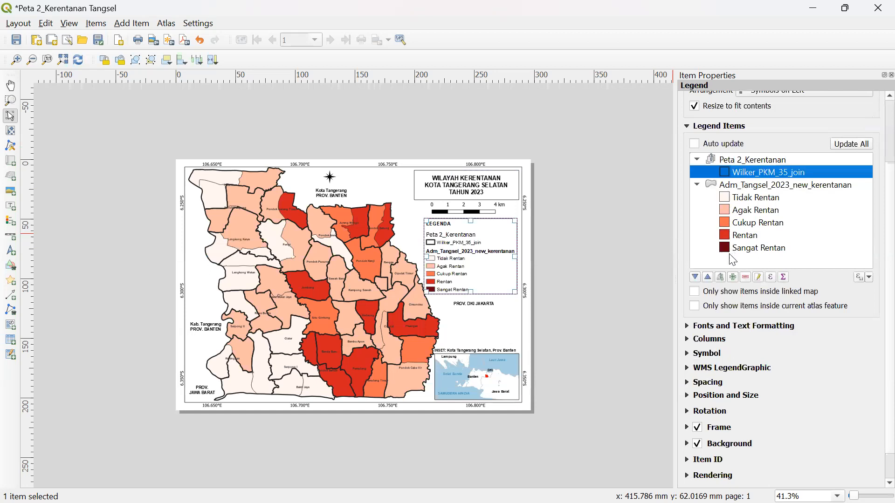
left_click_drag(742, 176, 725, 264)
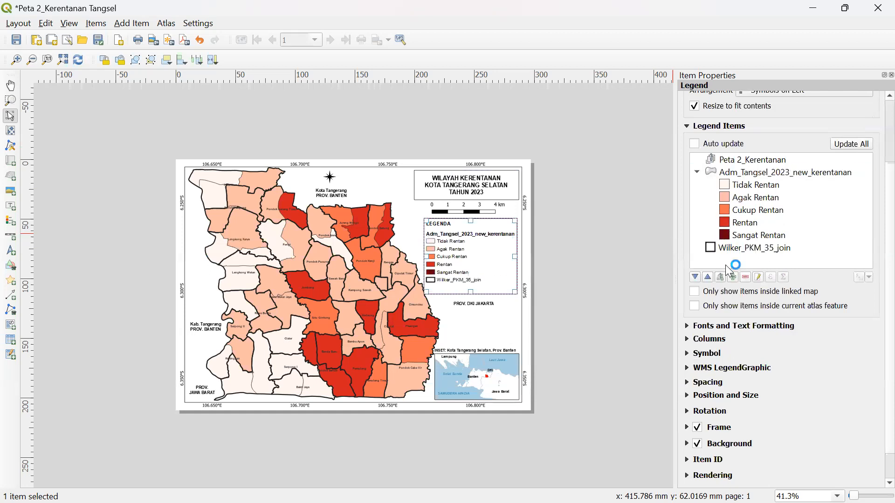
left_click(728, 160)
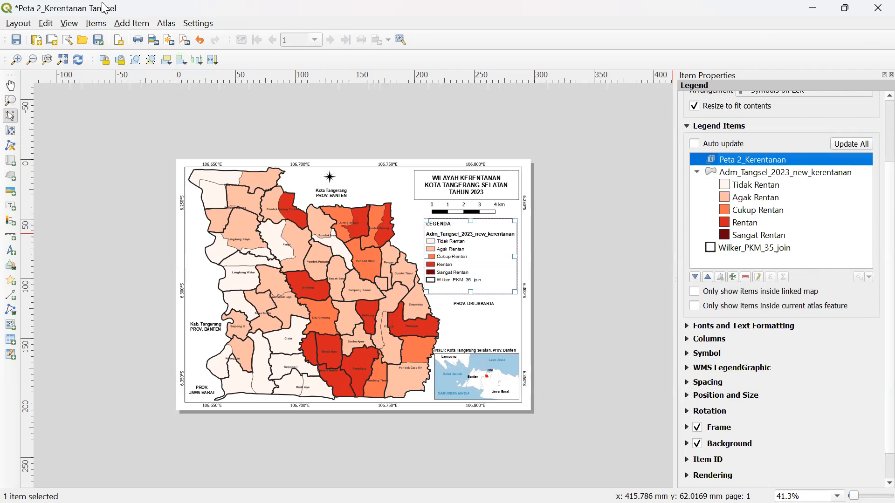
- Close the layout window, delete the Peta 2_Kerentanan Tangsel layout from the project, and select the Peta 1_Faskes Tangsel_RS layout
left_click(876, 8)
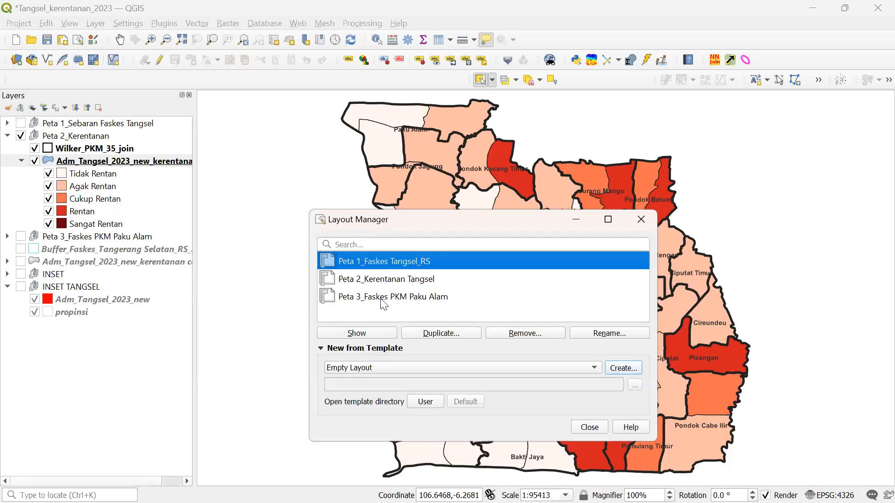
left_click(391, 280)
left_click(526, 333)
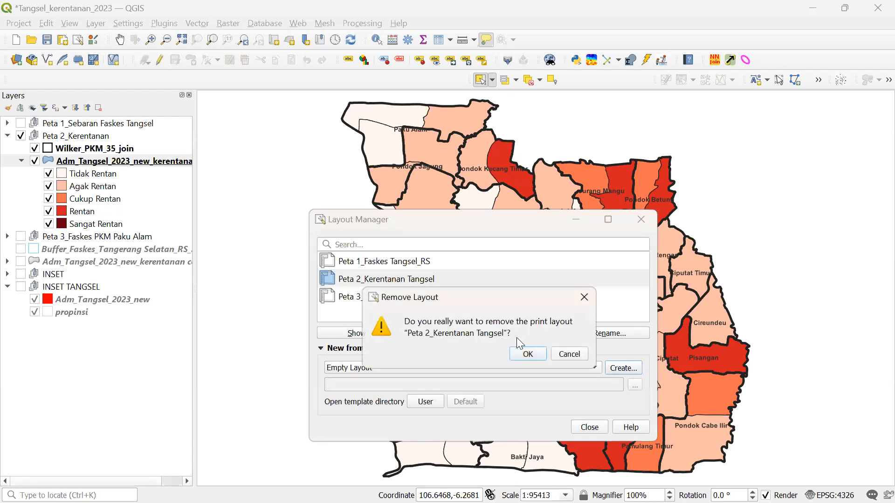
left_click(521, 357)
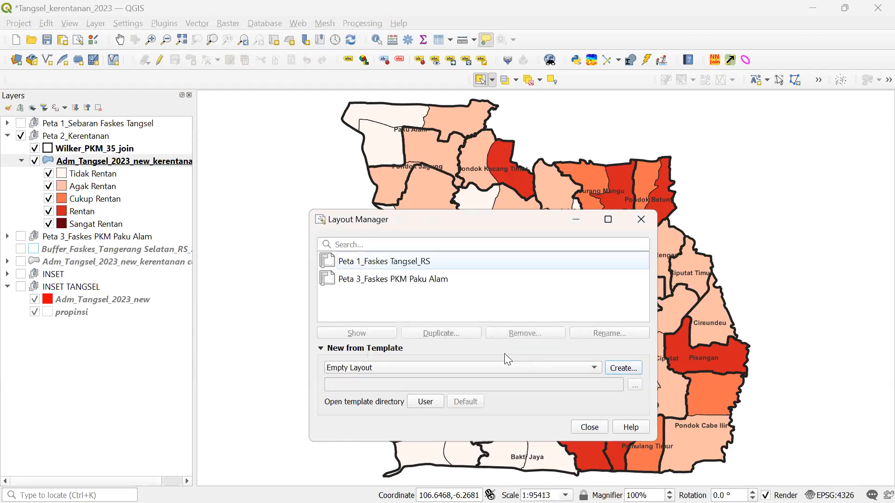
left_click(375, 260)
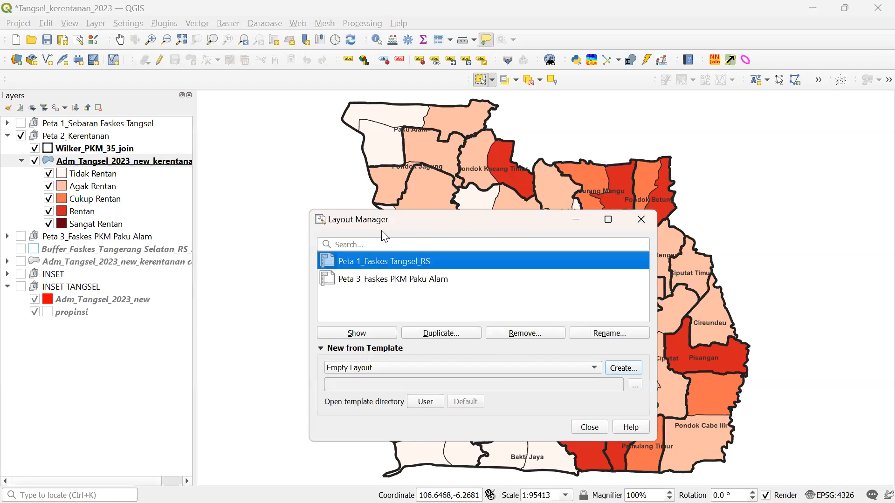
left_click_drag(405, 220, 465, 274)
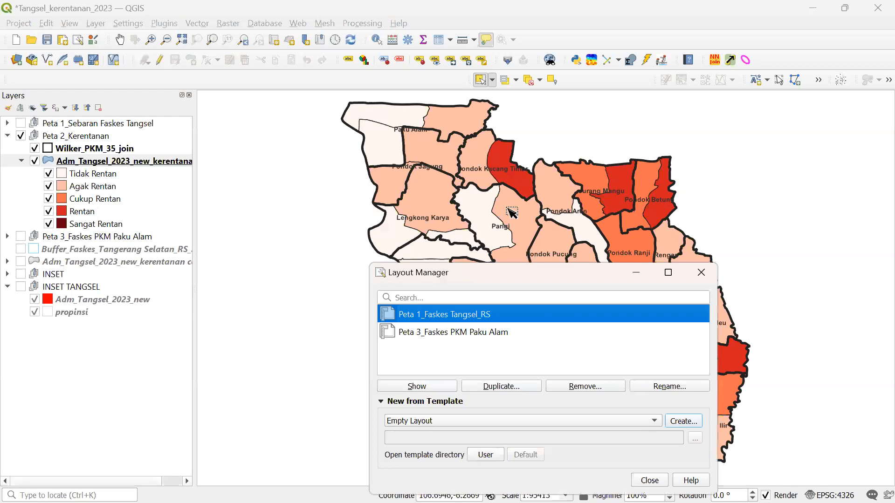
- Duplicate the Peta 1_Faskes Tangsel_RS layout under the title "Peta 2_Kerentanan Tangsel"
left_click_drag(496, 279, 128, 250)
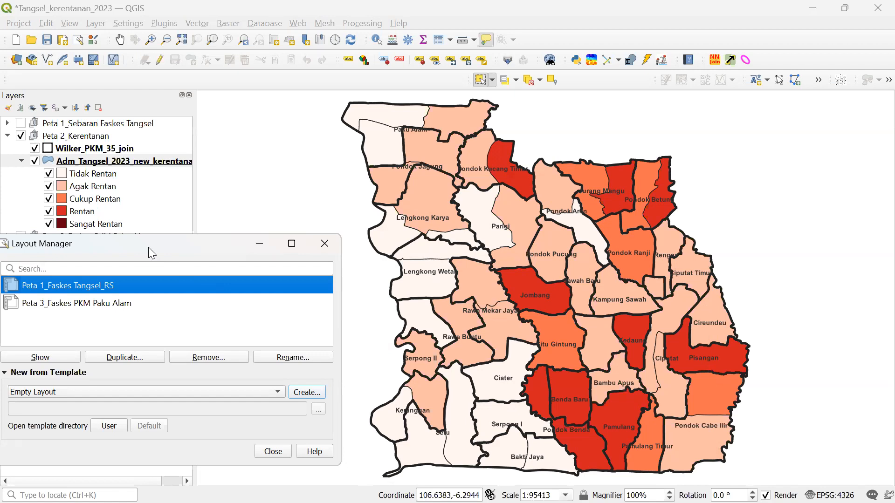
left_click_drag(159, 244, 273, 186)
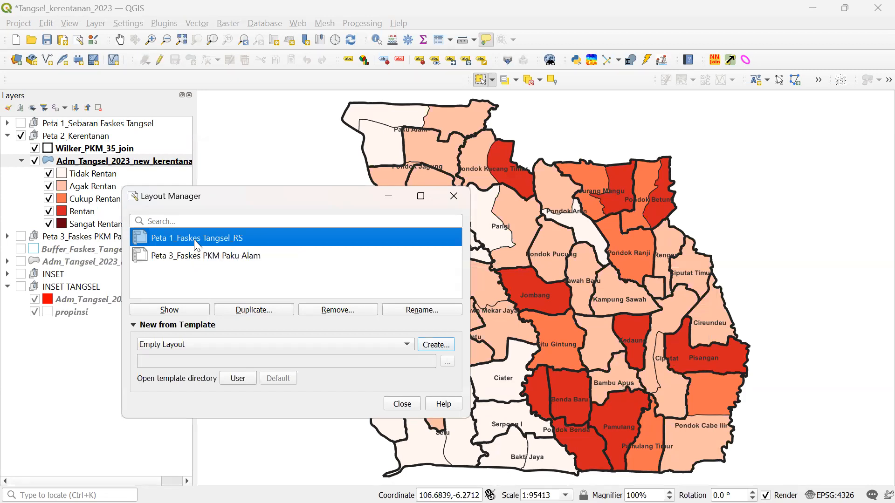
left_click(251, 313)
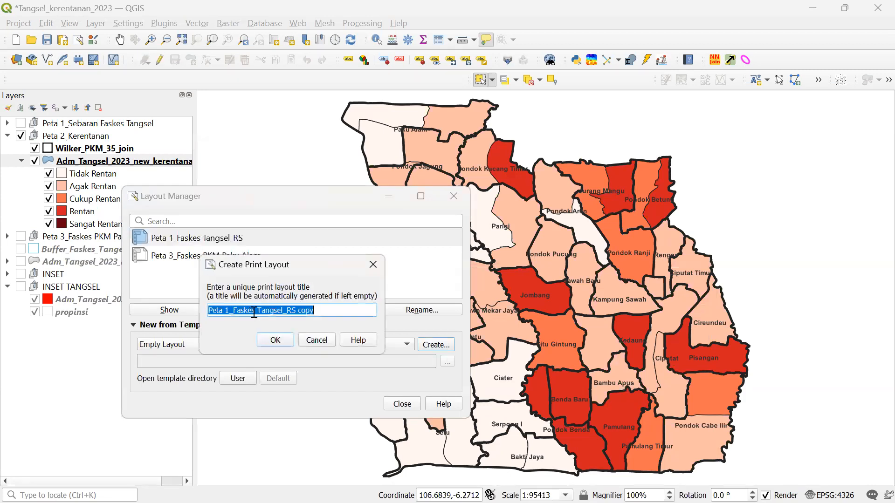
left_click(231, 310)
key("BackSpace")
type("2")
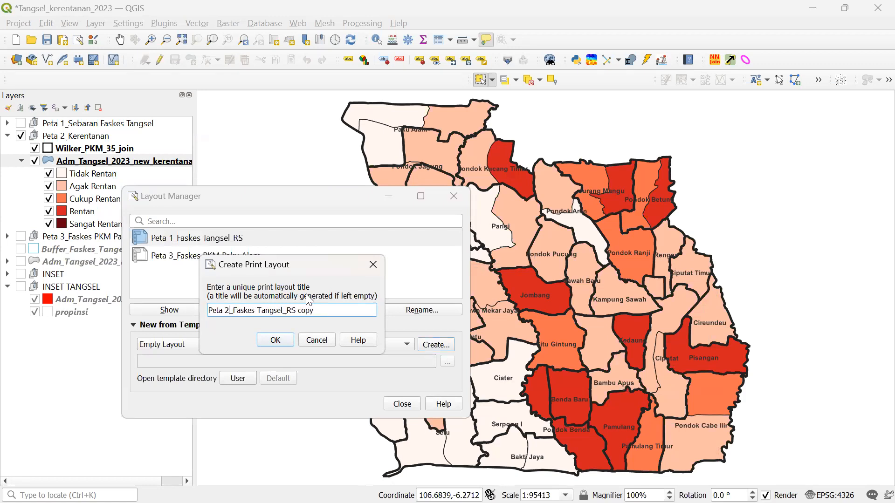
key("Caps_Lock")
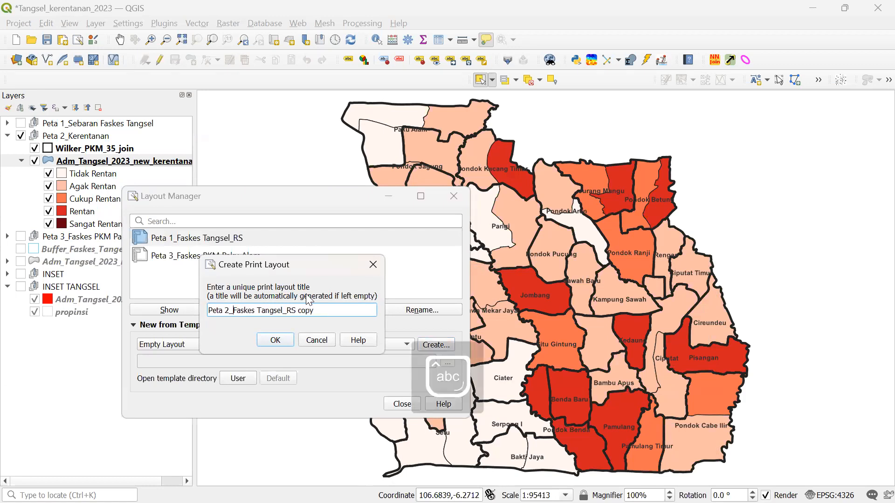
key("Right")
key("ctrl+shift+Right")
key("ctrl+shift+Right")
key("ctrl+shift+Right")
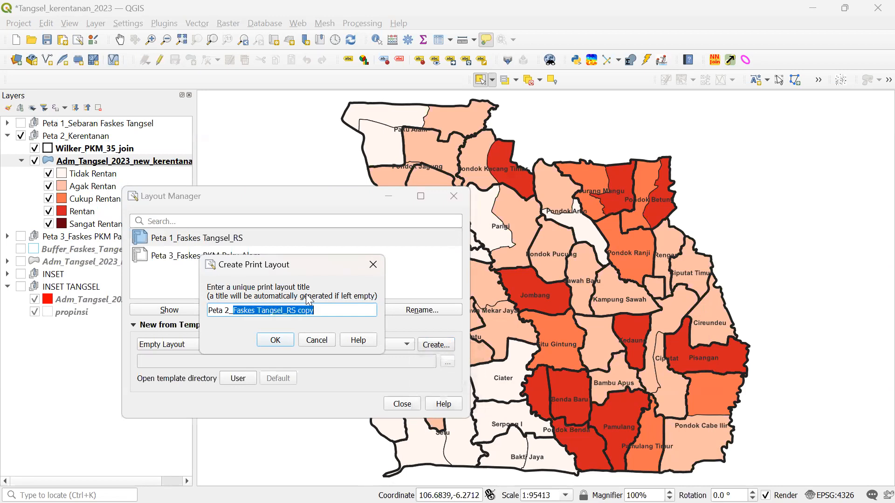
type("Kerenta")
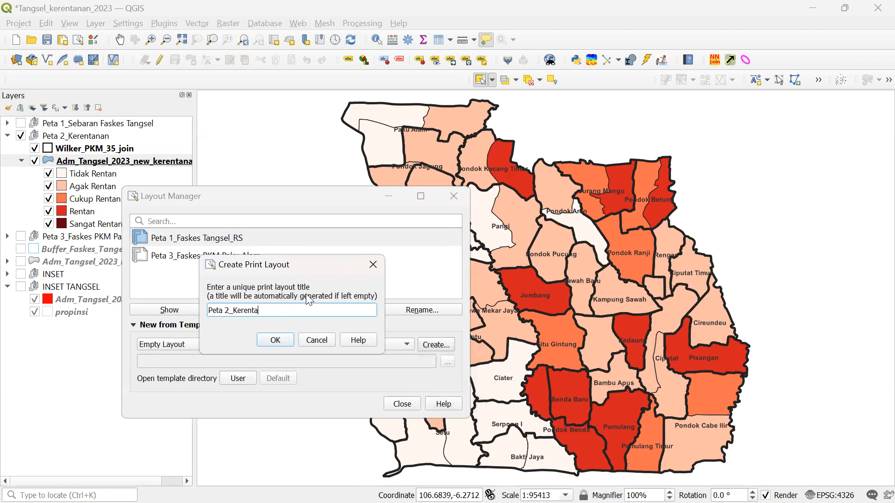
type("nan Tangsel")
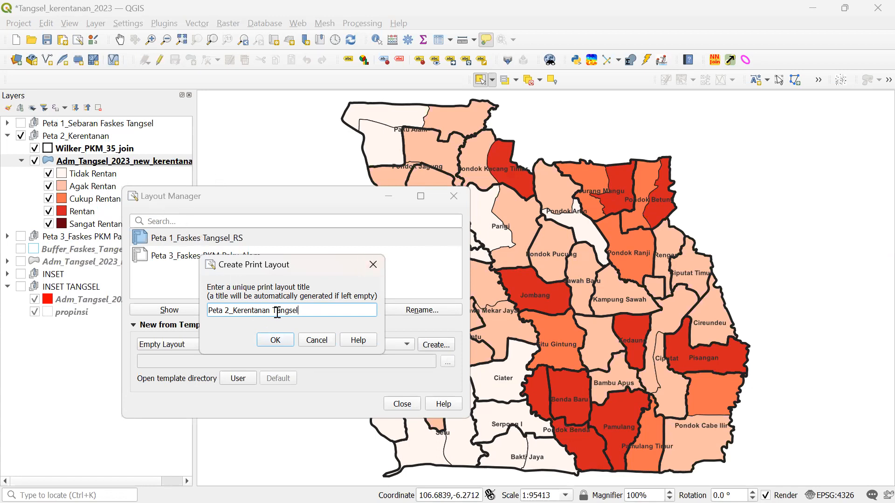
left_click(275, 340)
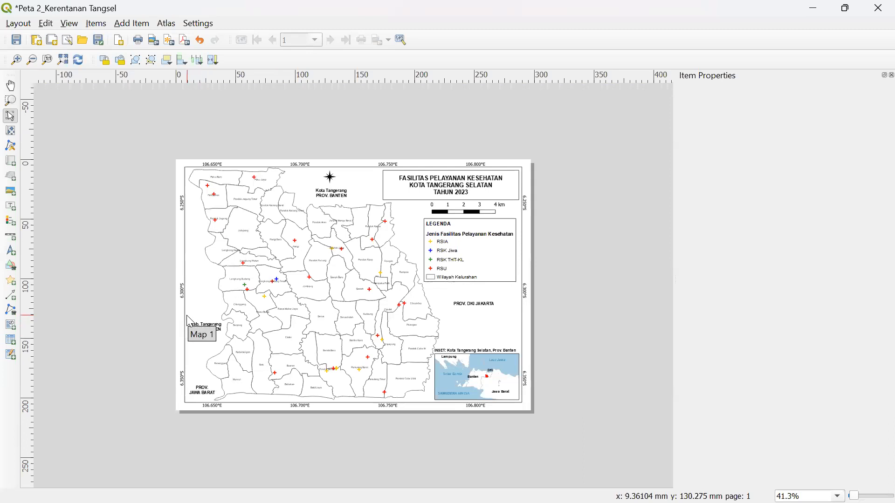
- Unlock the main map's layers to load the current vulnerability layers, and lock its layers and styles again
left_click(401, 238)
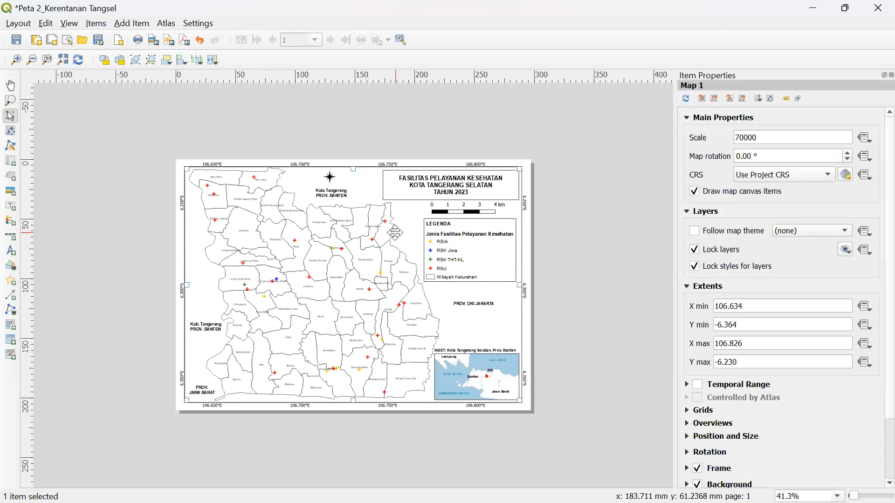
left_click(720, 252)
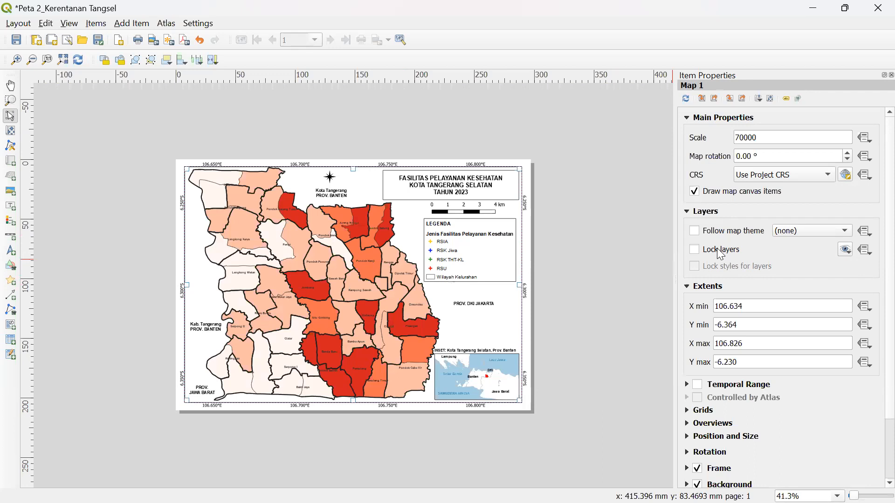
left_click(721, 253)
left_click(711, 267)
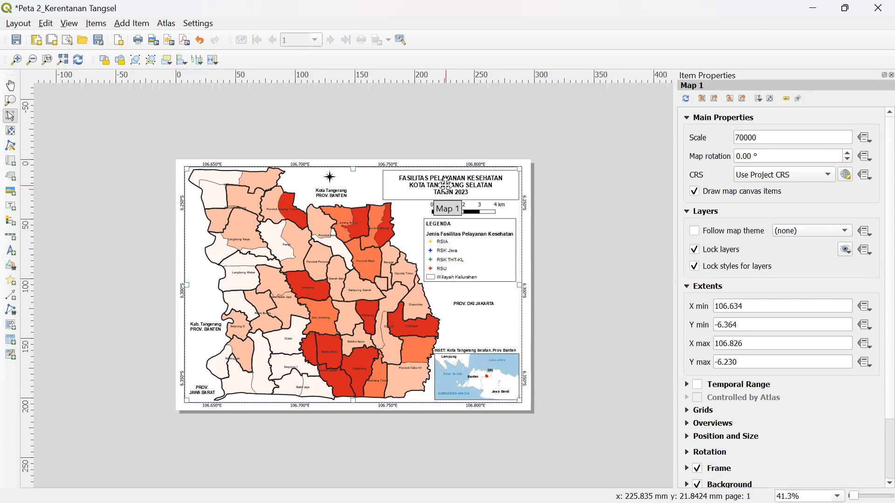
- Change the first line of the map title to "WILAYAH KERENTANAN" and narrow the title box from its left edge
left_click(432, 189)
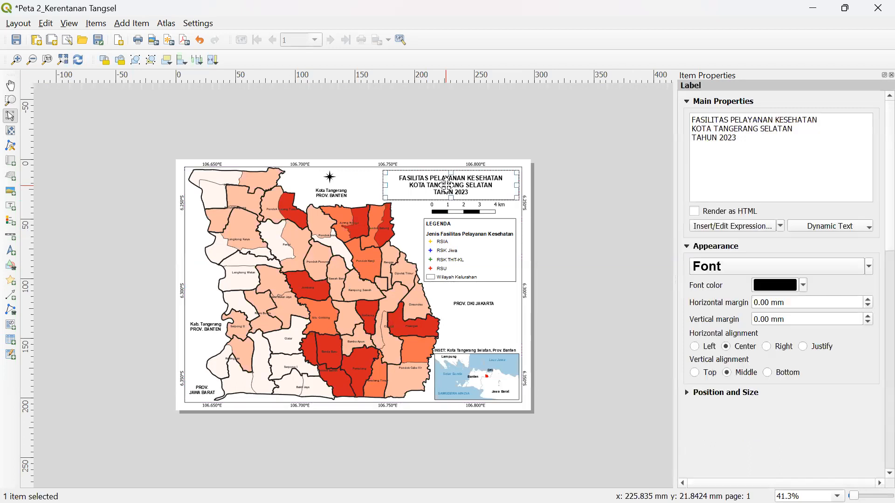
left_click(693, 120)
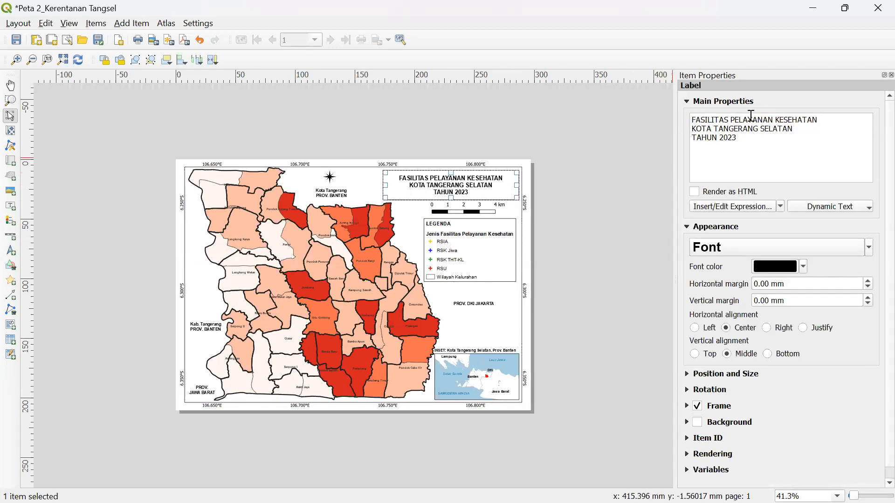
key("Caps_Lock")
type("WILAYAH KERENT")
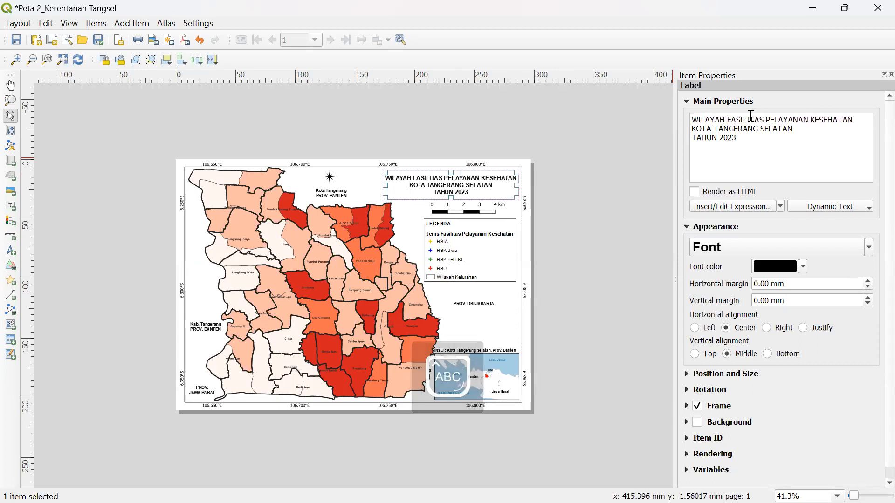
type("ANAN")
key("BackSpace")
key("BackSpace")
key("BackSpace")
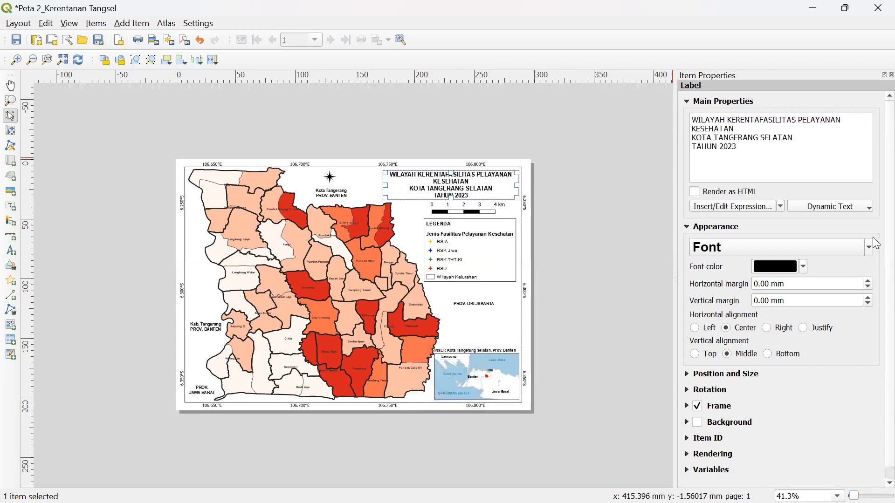
key("BackSpace")
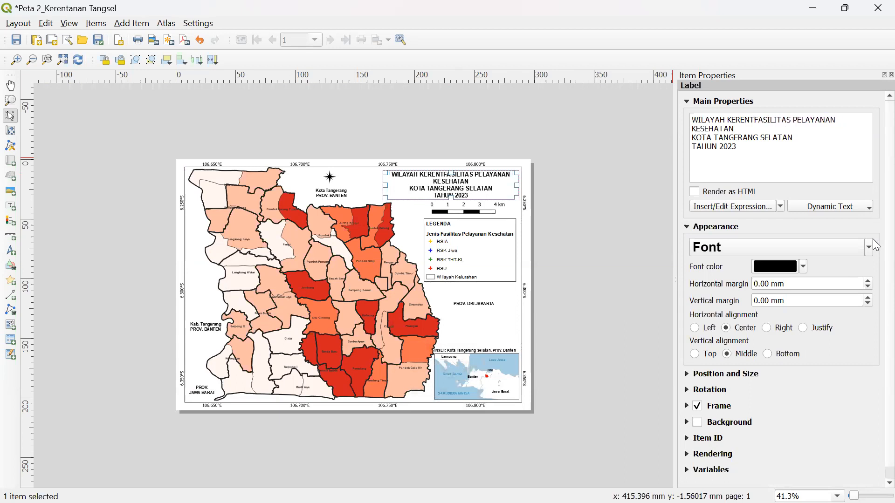
type("ANAN")
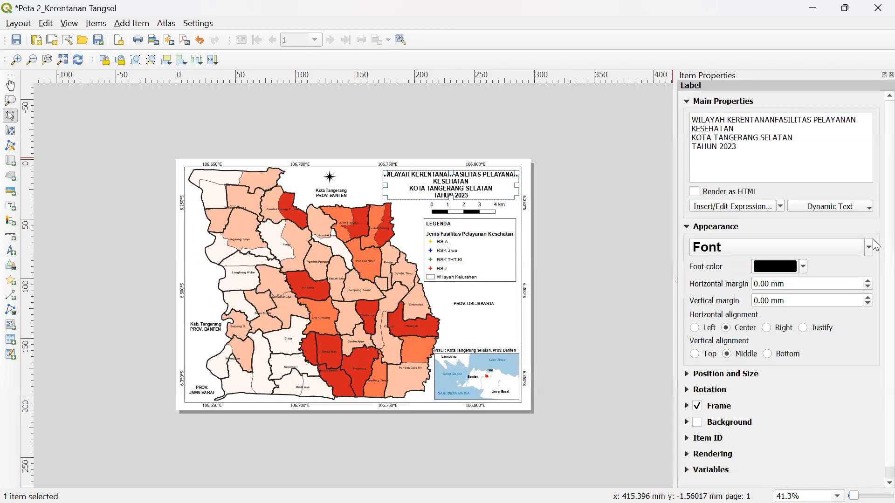
key("Delete")
key("Delete")
key("Delete")
key("Delete")
key("Delete")
key("Delete")
key("Delete")
key("Delete")
key("Delete")
key("Delete")
key("Delete")
key("Delete")
key("Delete")
key("Delete")
key("Delete")
key("Delete")
key("Delete")
key("Delete")
key("Delete")
key("Delete")
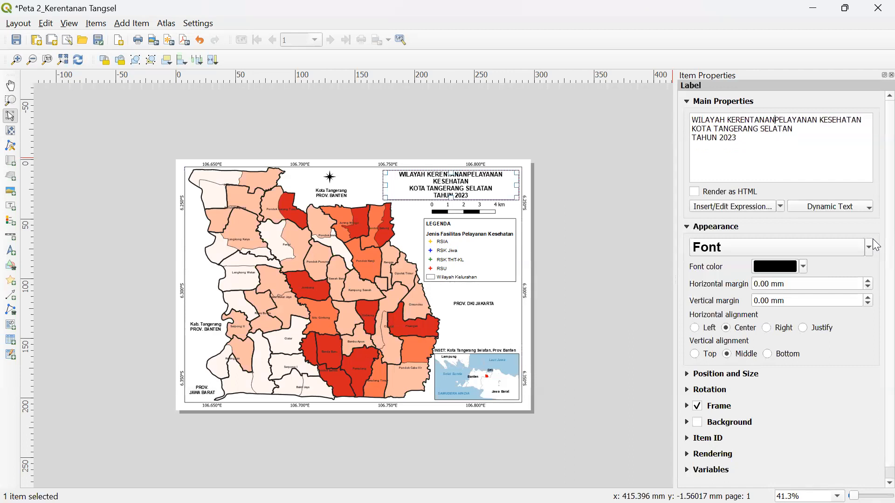
key("Delete")
key("Delete")
key("Delete")
key("Delete")
key("Delete")
key("Delete")
key("Delete")
key("Delete")
key("Delete")
key("Delete")
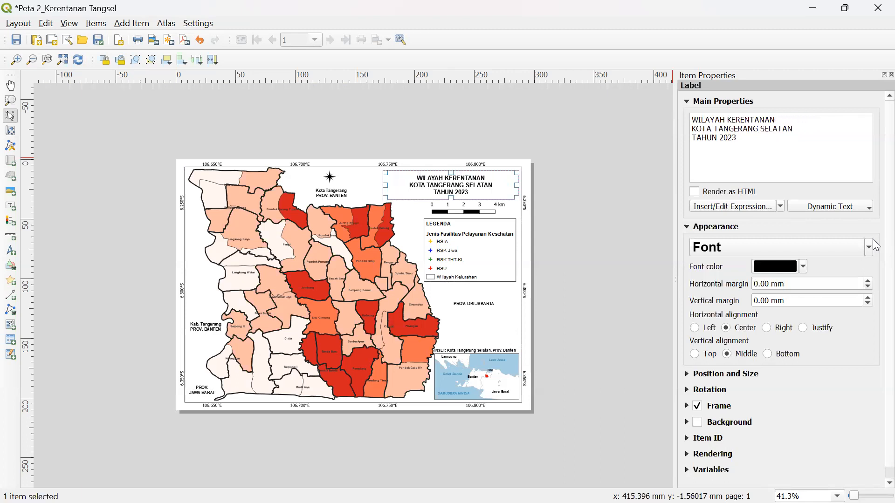
left_click_drag(385, 185, 413, 185)
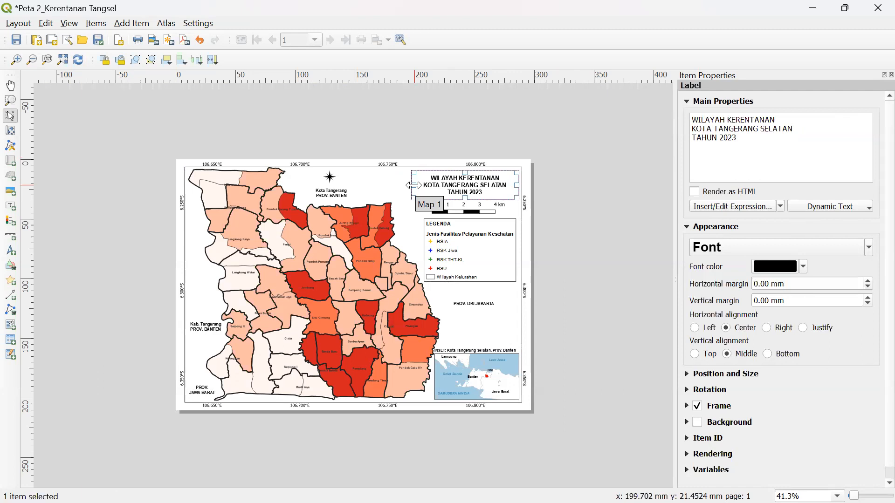
left_click_drag(413, 186, 414, 186)
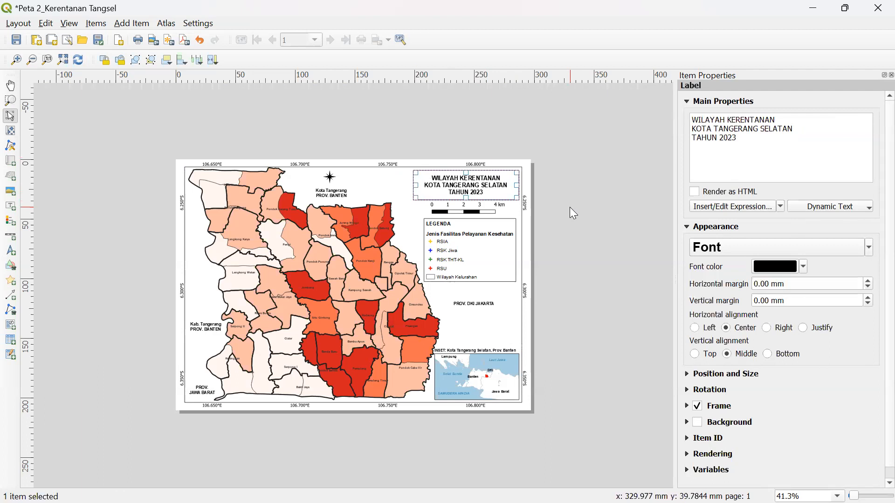
- Reload the legend's items from the project layers, switch automatic updating off again, and remove the Peta 1_Sebaran Faskes Tangsel group
left_click(468, 242)
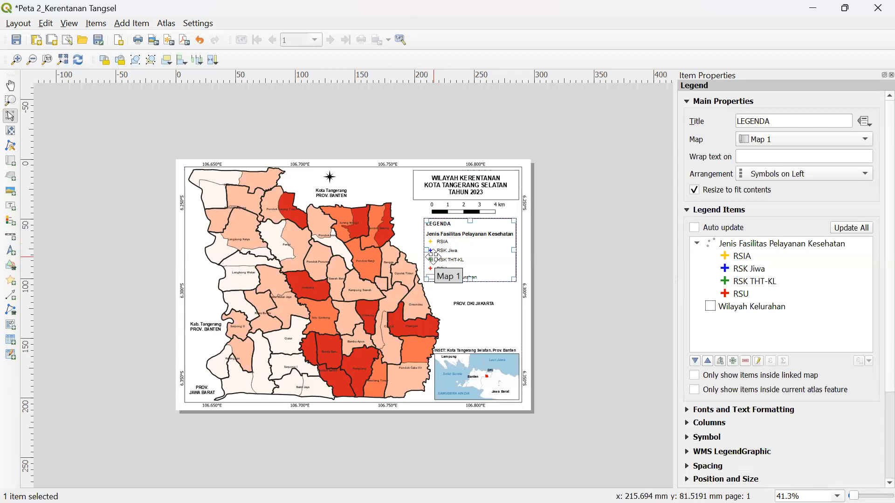
left_click(694, 227)
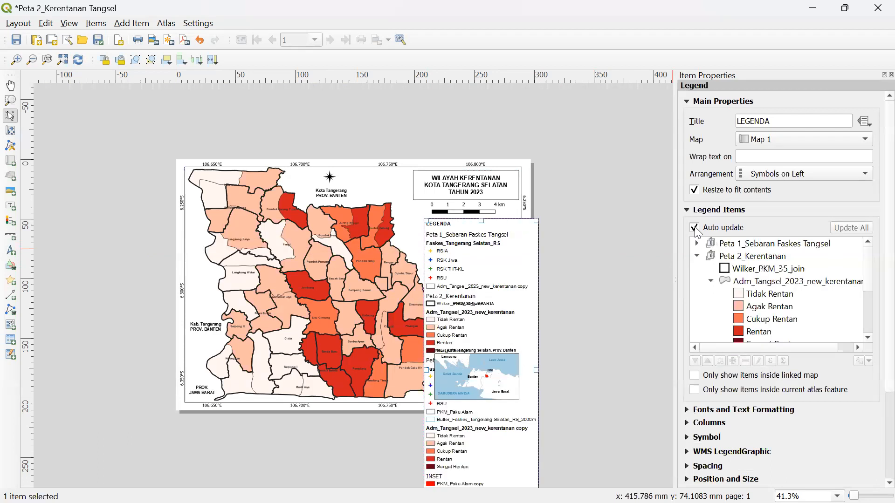
left_click(694, 228)
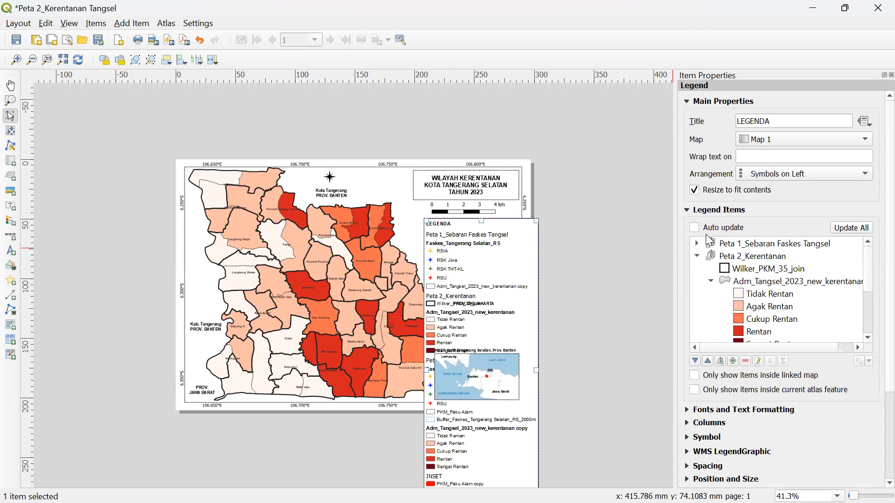
left_click(726, 246)
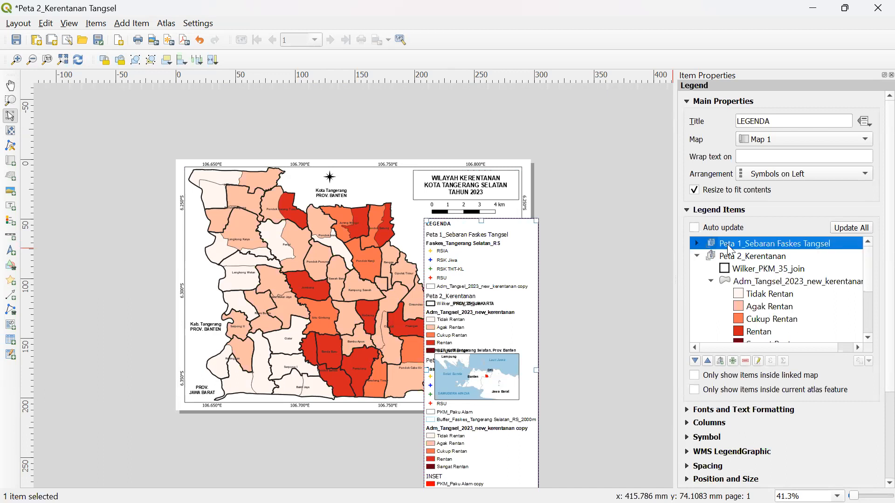
left_click(745, 360)
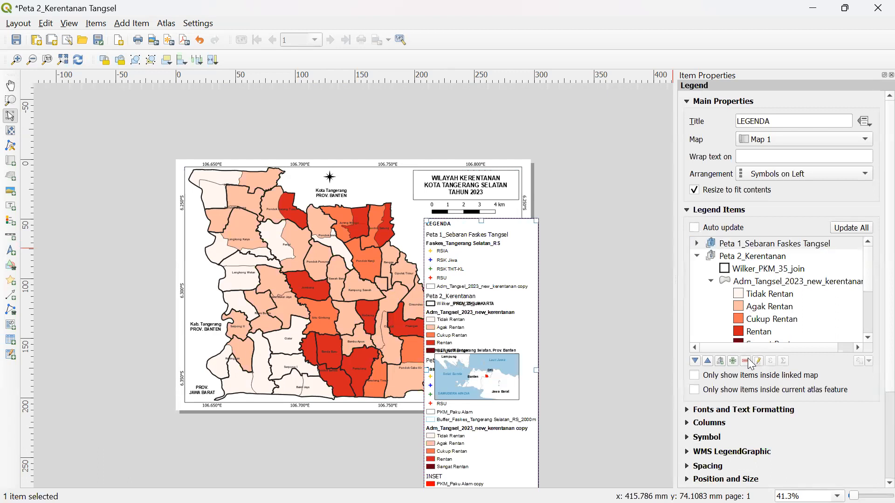
- Remove every legend entry from the Peta 3_Faskes PKM Paku Alam group down to the propinsi layer
scroll(782, 300, "down", 2)
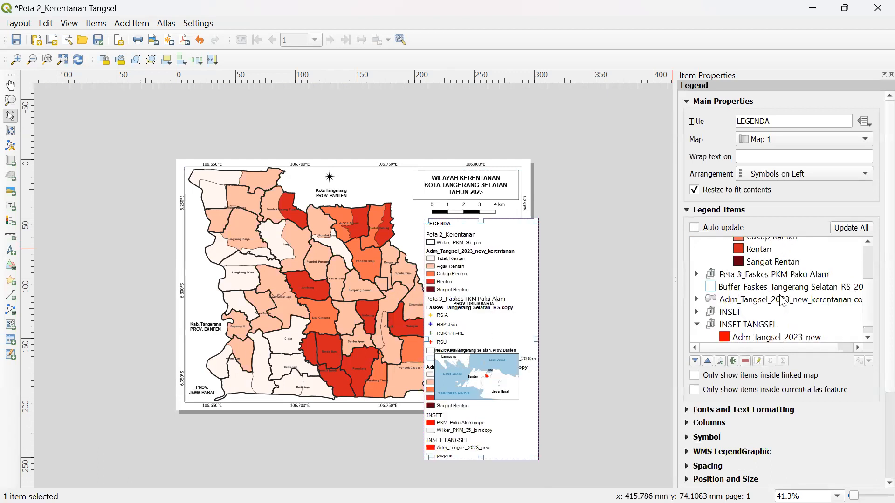
left_click(761, 275)
scroll(788, 300, "down", 2)
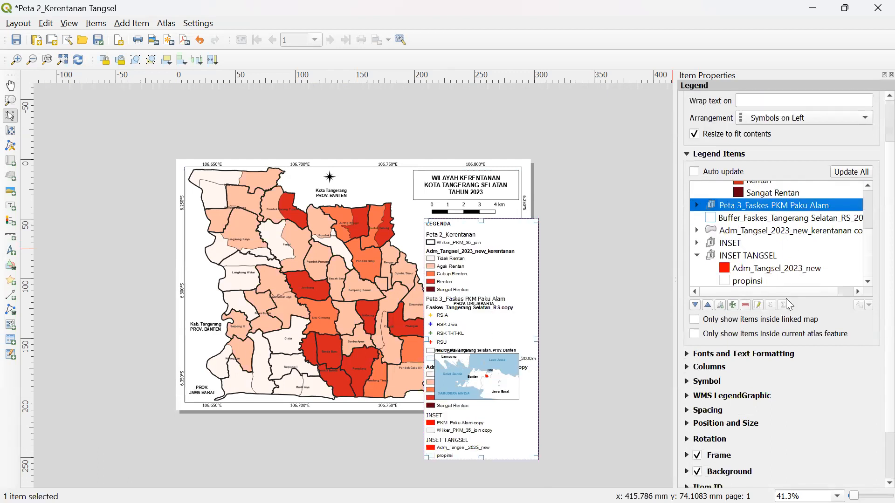
left_click(756, 280, "shift")
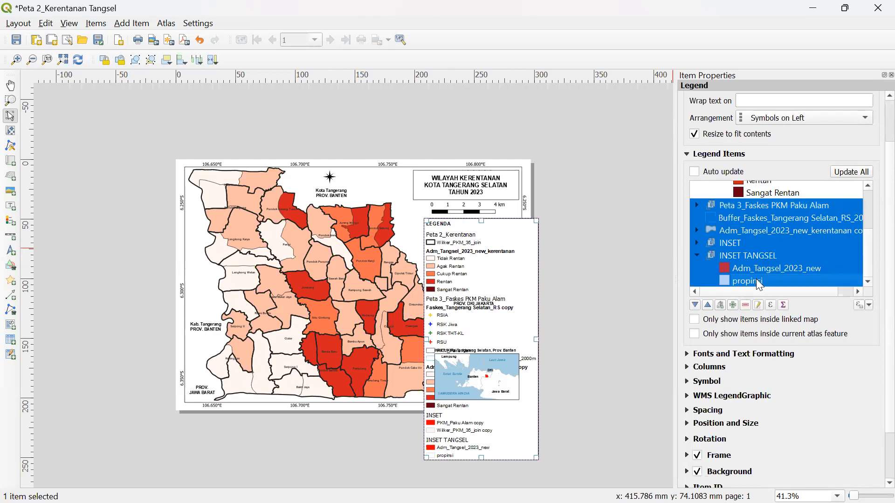
left_click(746, 305)
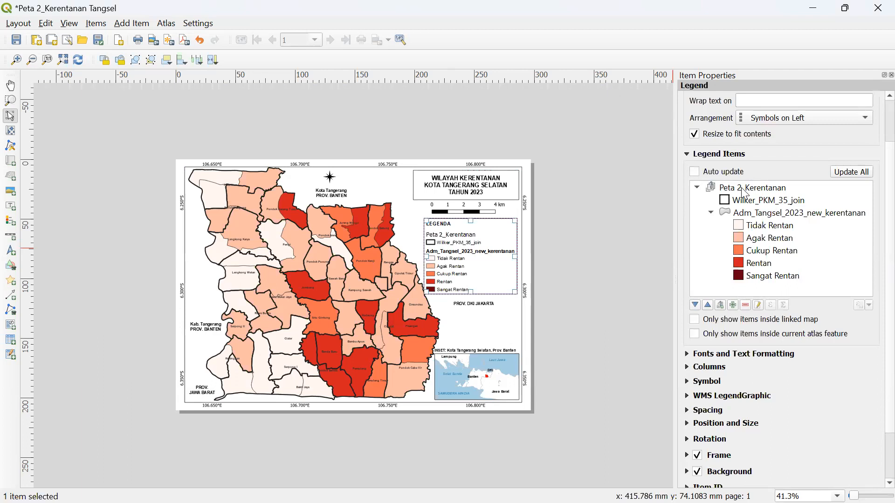
- Move Adm_Tangsel_2023_new_kerentanan and Wilker_PKM_35_join out of the Peta 2_Kerentanan legend group, with Wilker_PKM_35_join at the end
left_click(751, 213)
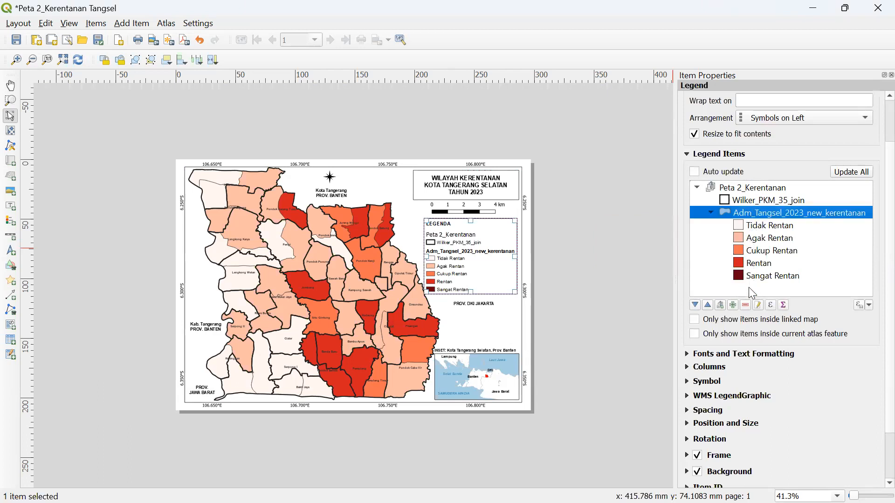
left_click_drag(748, 288, 748, 289)
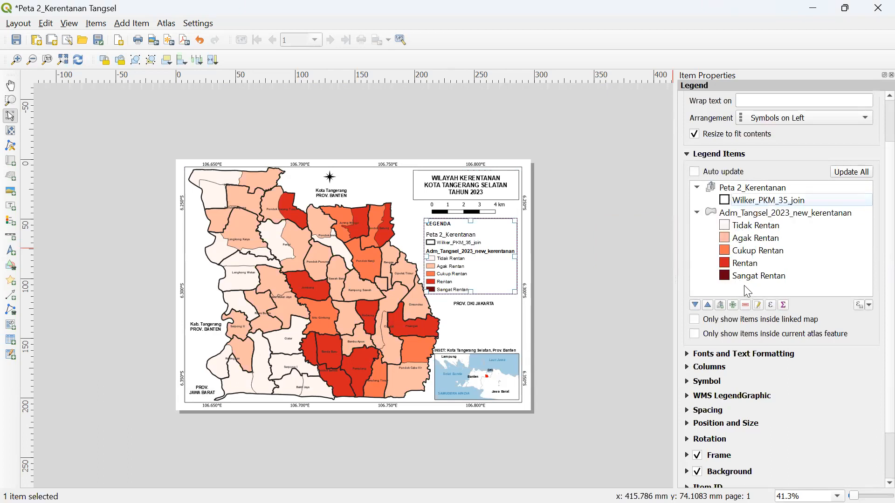
left_click(741, 202)
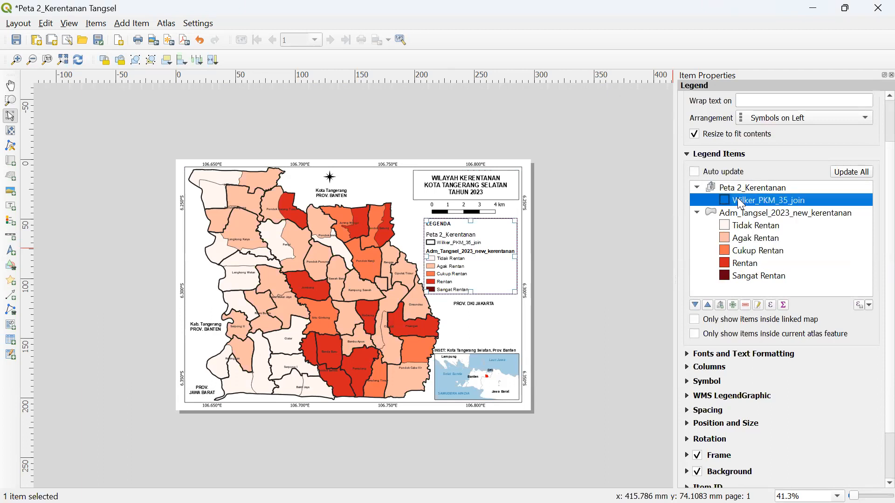
left_click_drag(727, 283, 727, 285)
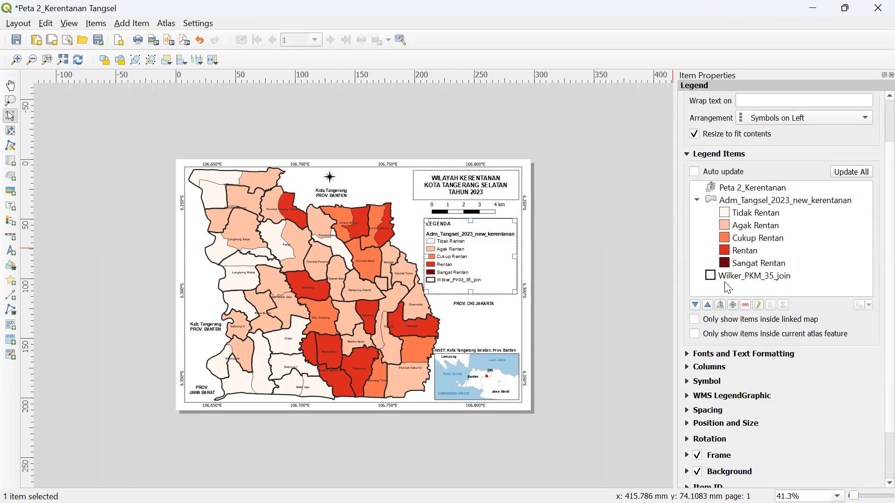
- Remove the Peta 2_Kerentanan group from the legend and rename the Adm_Tangsel_2023_new_kerentanan entry to "Tingkat Kerentanan"
left_click(731, 192)
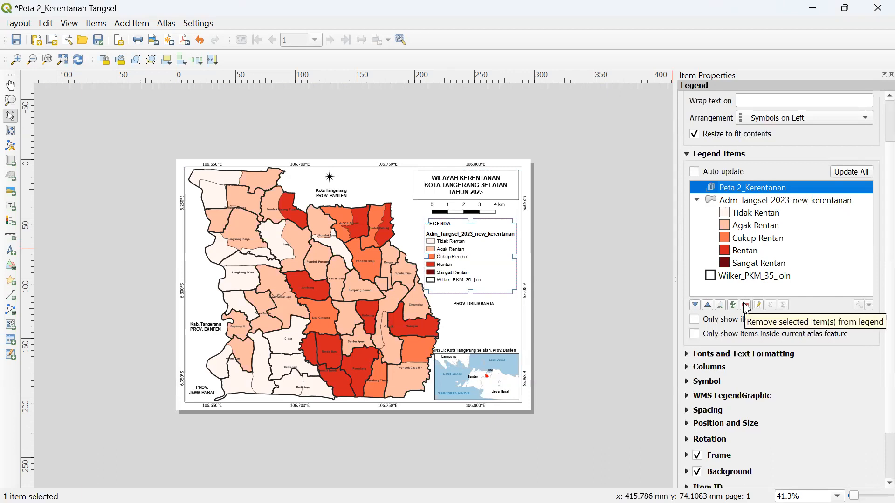
left_click(746, 305)
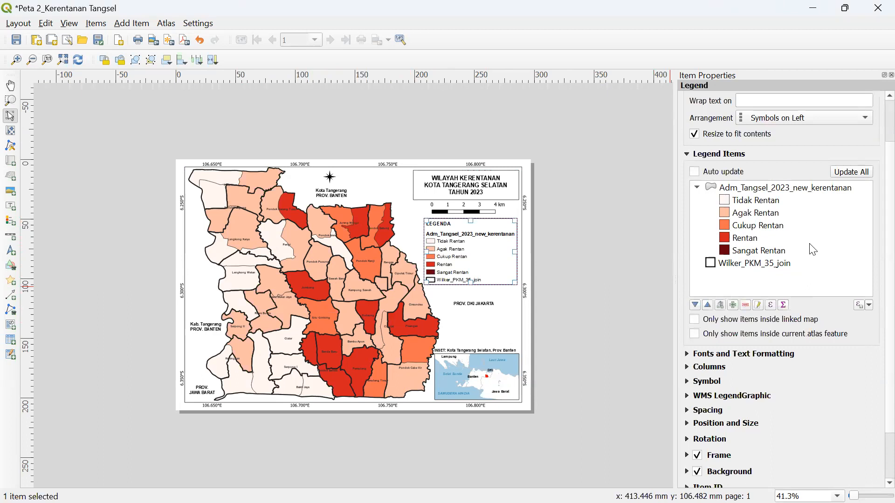
left_click(762, 187)
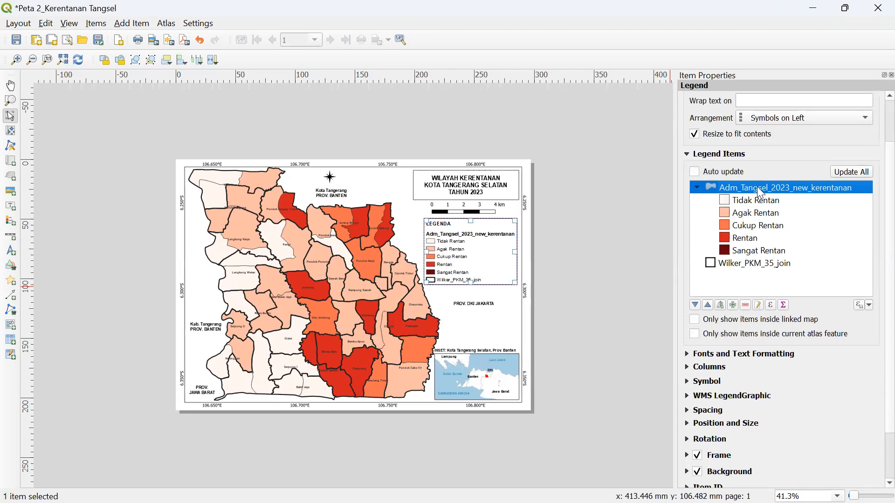
left_click(760, 305)
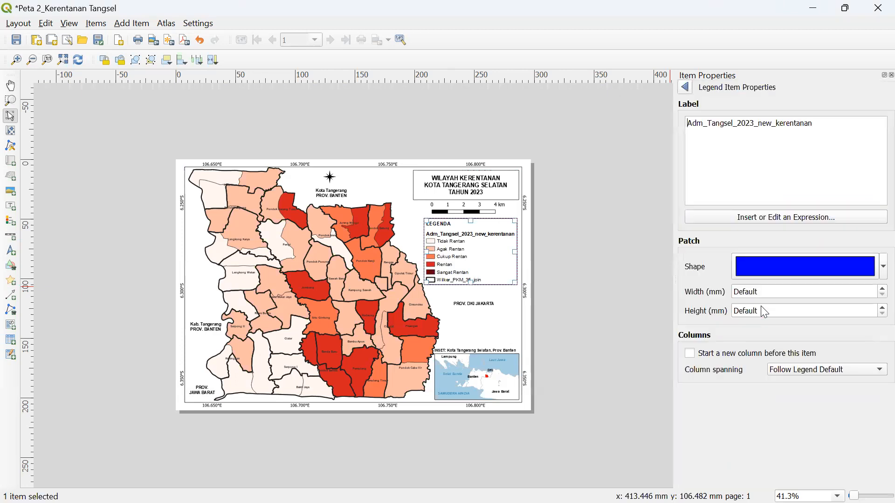
left_click_drag(824, 124, 663, 115)
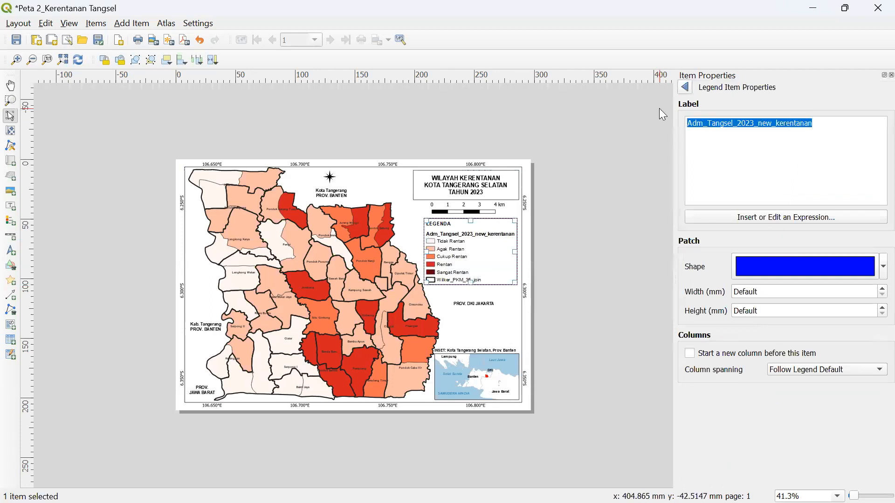
type("k")
key("BackSpace")
key("Caps_Lock")
type("Ting")
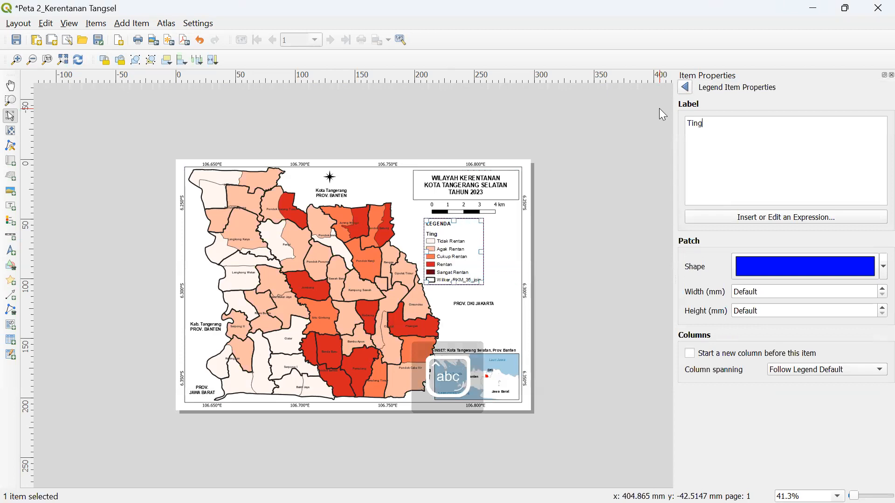
type("kat Keerntanan")
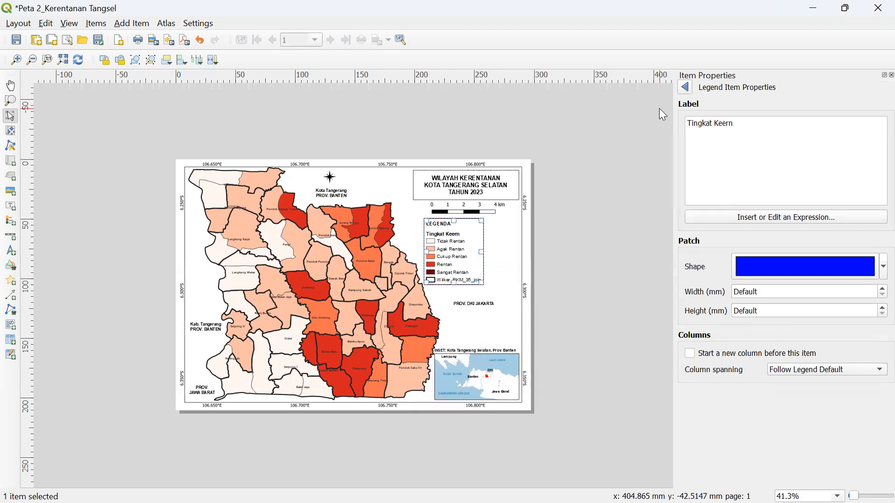
key("BackSpace")
key("BackSpace")
key("BackSpace")
key("BackSpace")
key("BackSpace")
key("BackSpace")
key("BackSpace")
key("BackSpace")
type("ra")
key("BackSpace")
type("entanan")
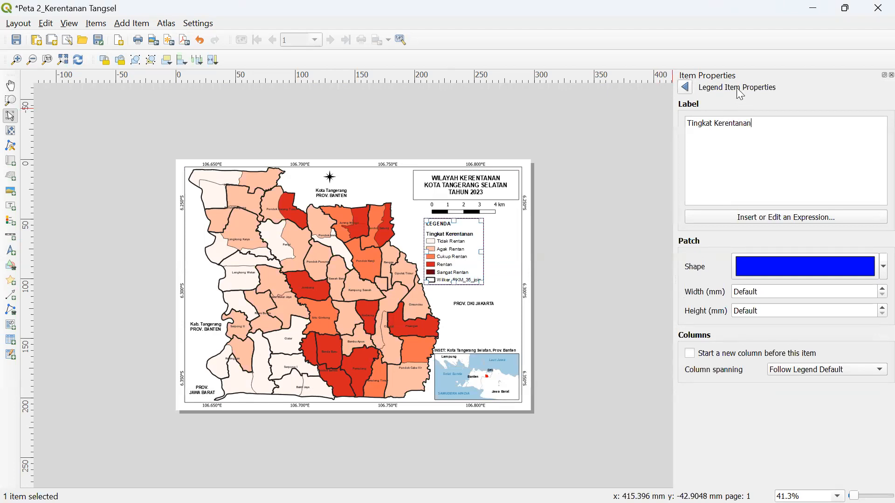
left_click(685, 87)
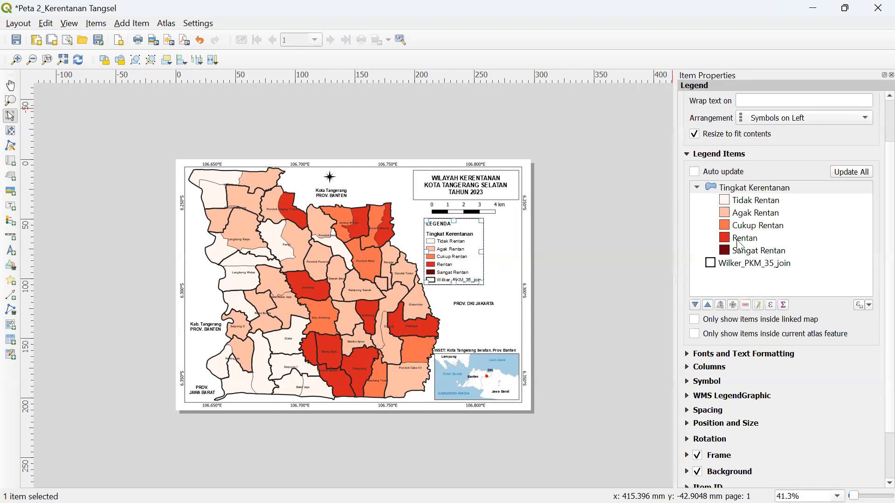
- Rename the Wilker_PKM_35_join legend entry to "Batas Wilayah Kerja Puskesmas" and shift the legend slightly to the right on the page
left_click(739, 264)
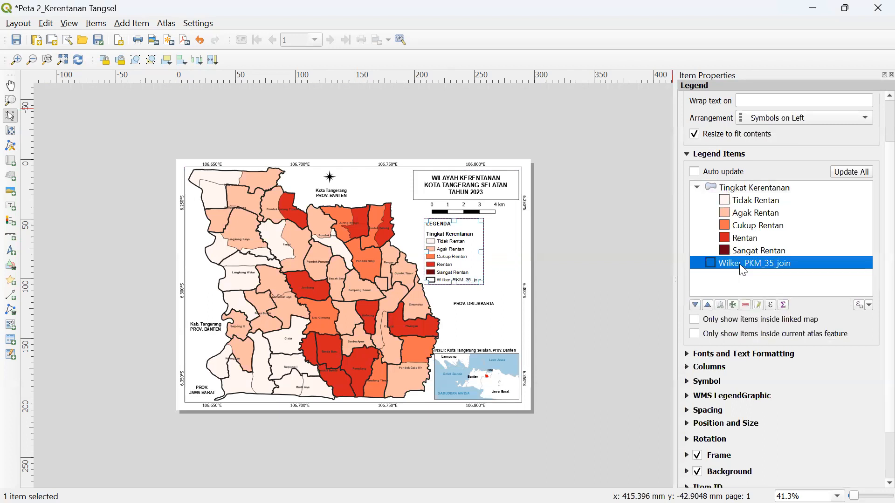
left_click(758, 305)
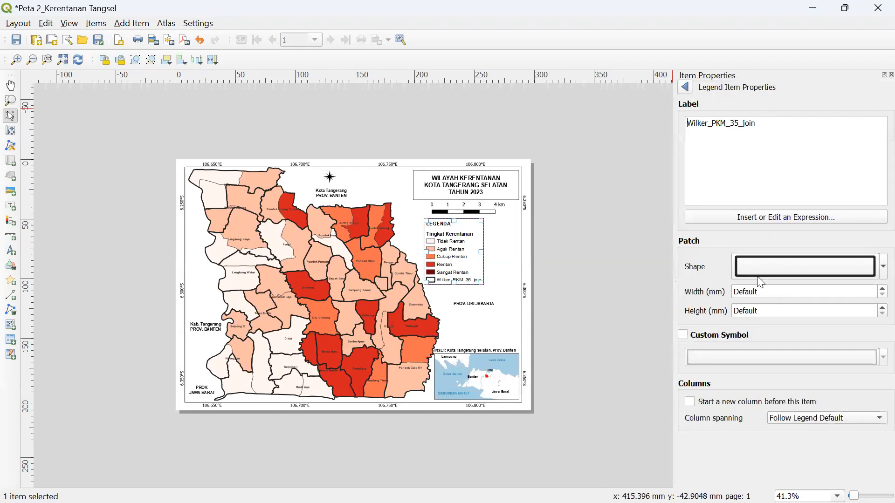
left_click_drag(770, 138, 655, 118)
type("Bat")
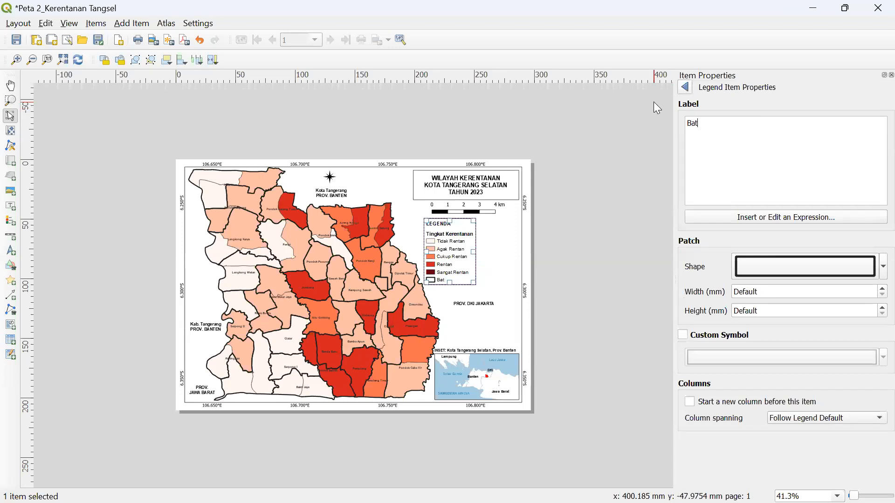
type("as Wilayah Kerja Pu")
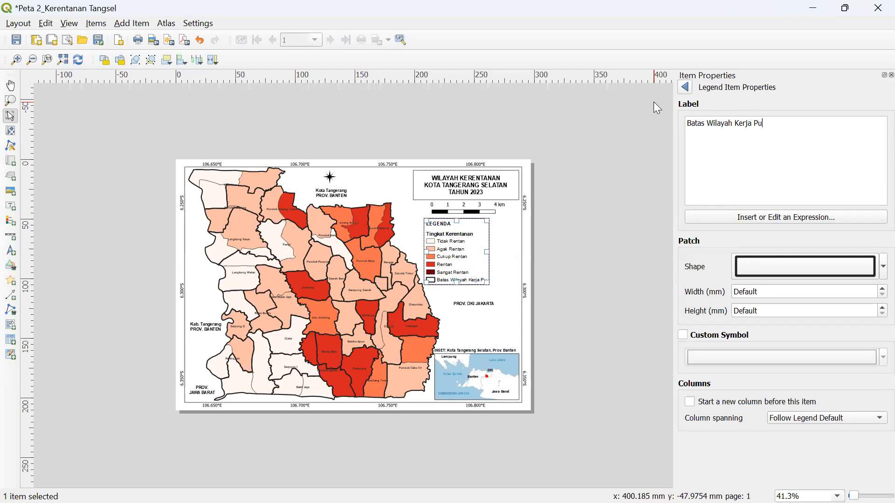
type("skesmas")
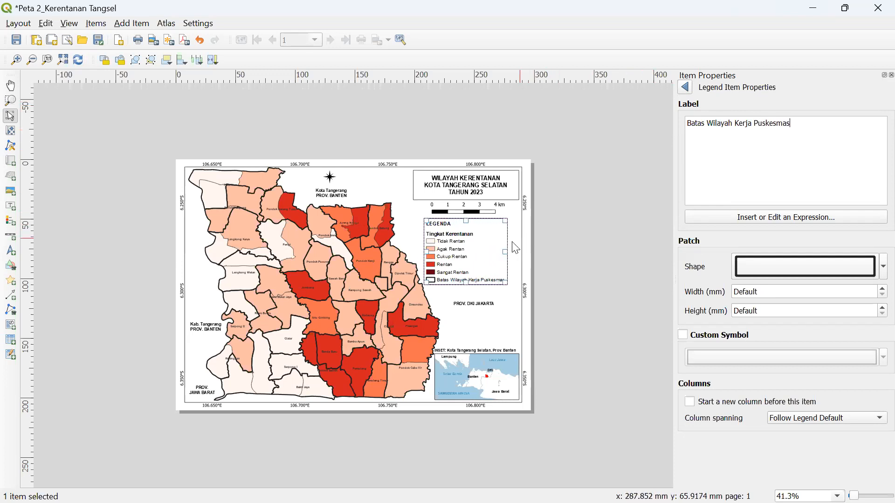
left_click_drag(465, 250, 469, 250)
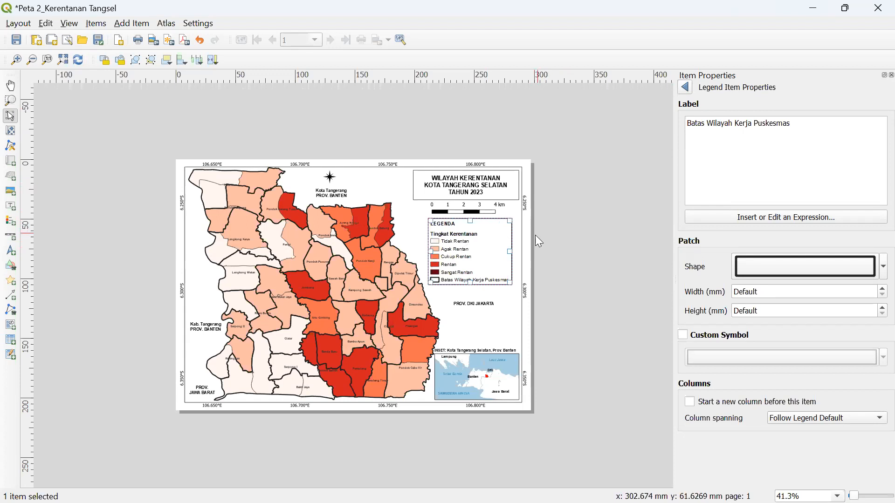
- Examine the revised legend and the surrounding vulnerability map up close, including the class colours and the Puskesmas boundaries
scroll(533, 236, "up", 1)
scroll(533, 236, "up", 3)
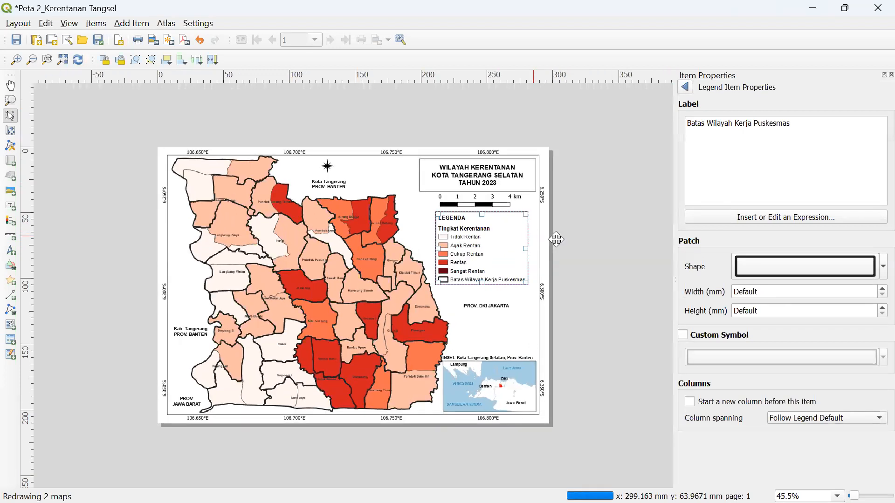
scroll(557, 241, "up", 6)
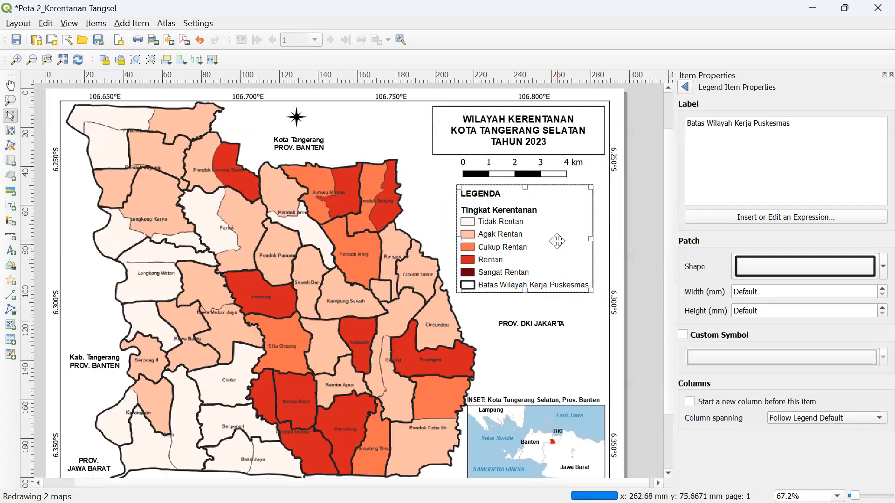
scroll(557, 240, "up", 2)
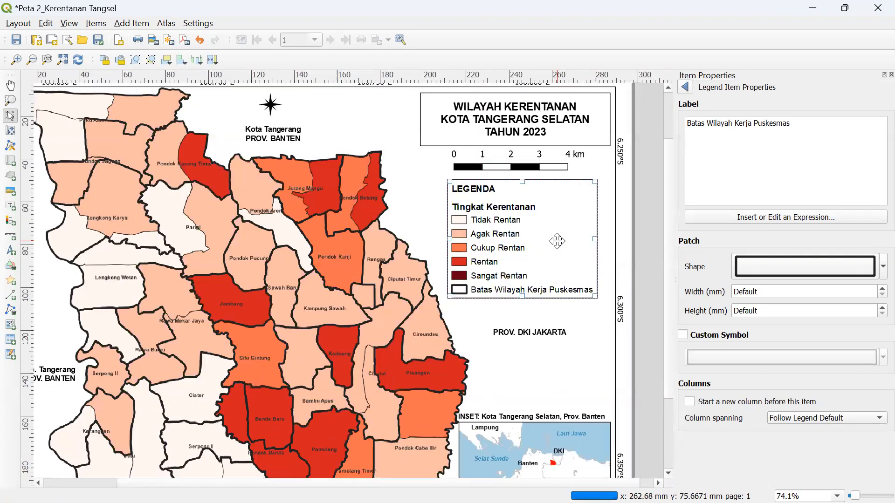
scroll(557, 241, "up", 2)
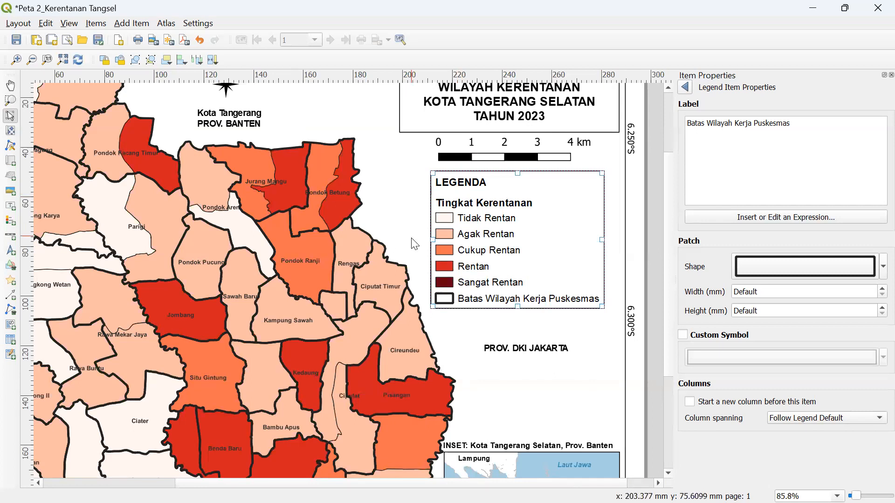
scroll(350, 255, "down", 2)
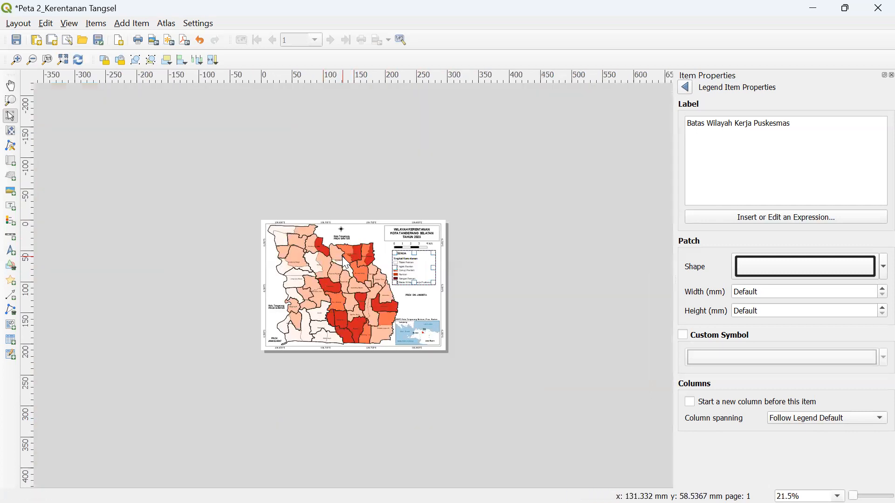
scroll(346, 263, "up", 1)
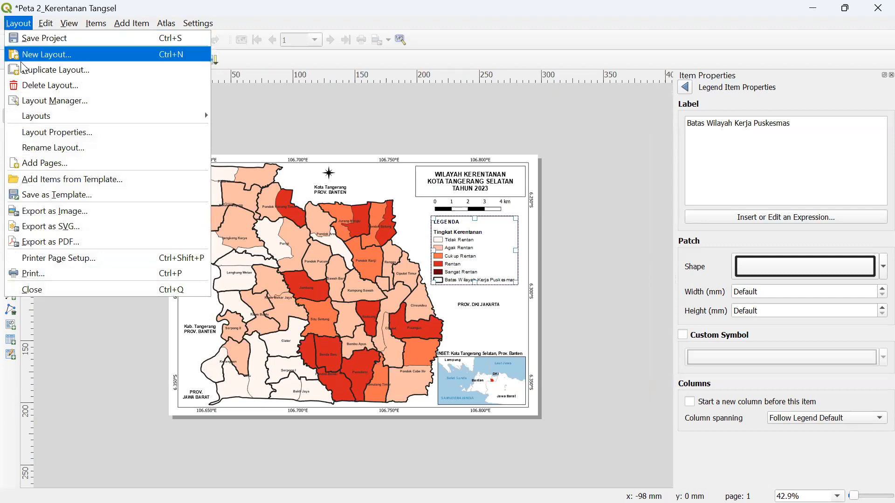
left_click(28, 211)
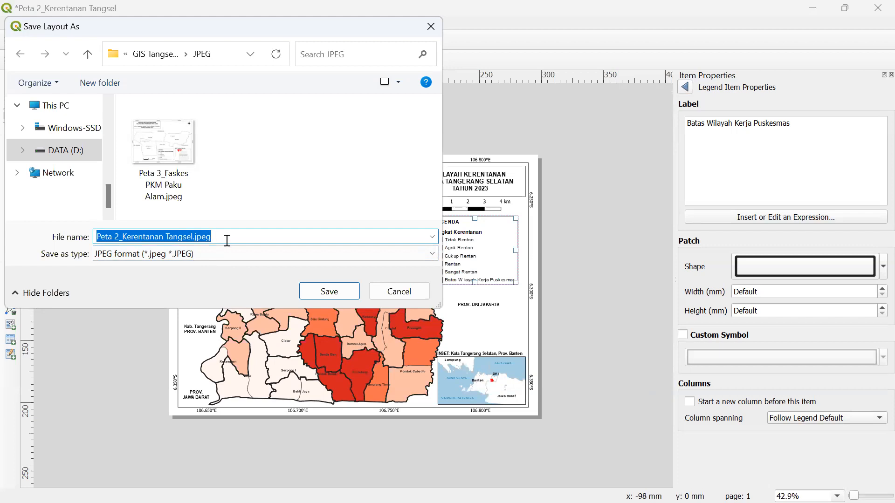
left_click(324, 291)
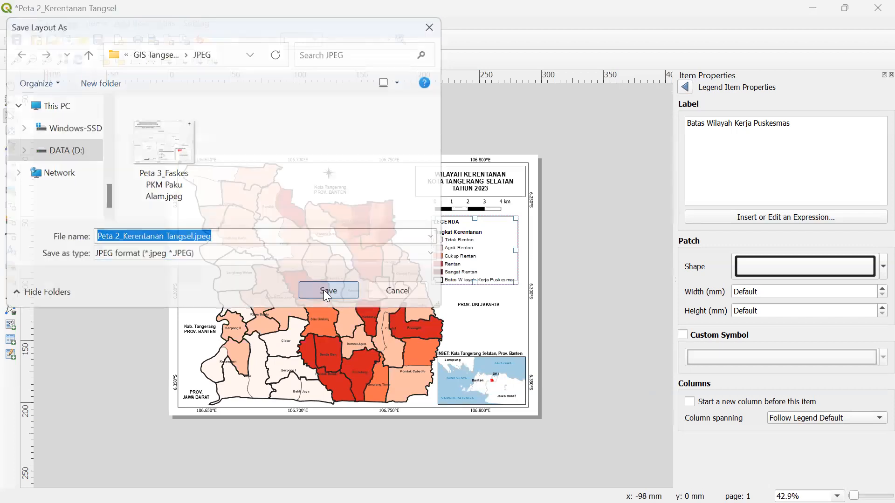
double_click(413, 185)
type("1000 dpi")
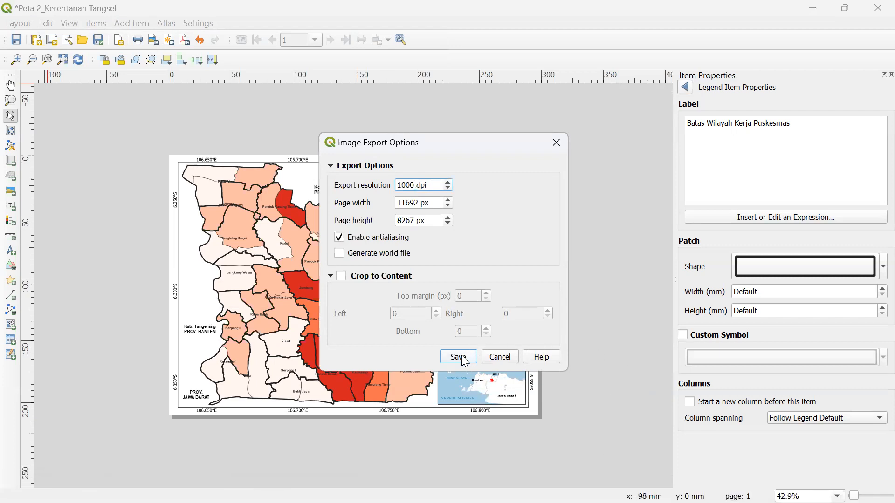
left_click(556, 142)
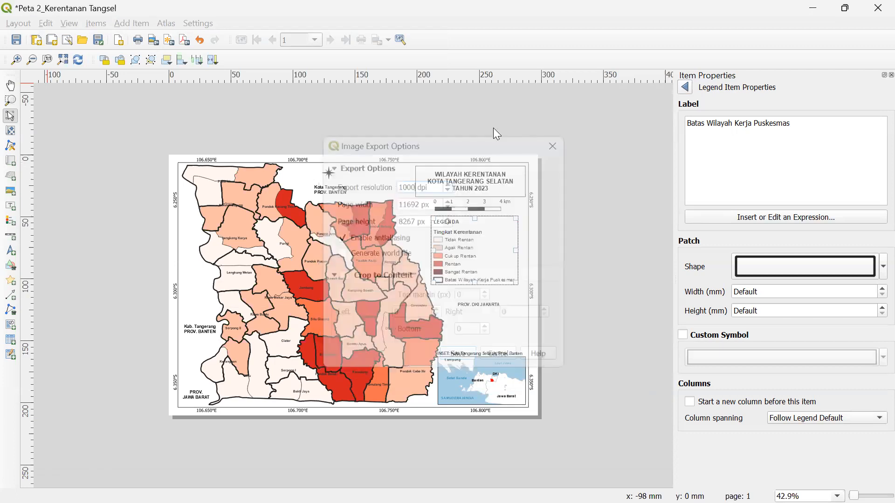
- Export the vulnerability layout as the JPEG image Peta 2_Kerentanan Tangsel.jpeg in the JPEG folder at 1000 dpi
left_click(19, 23)
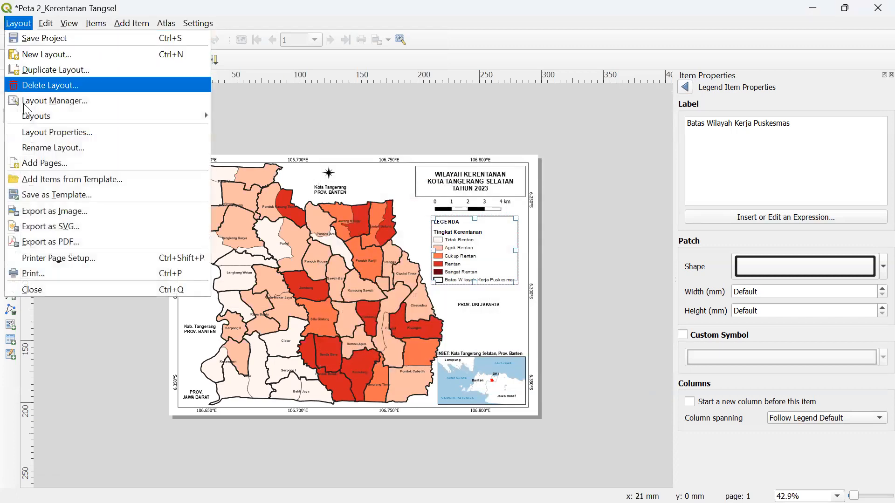
left_click(31, 211)
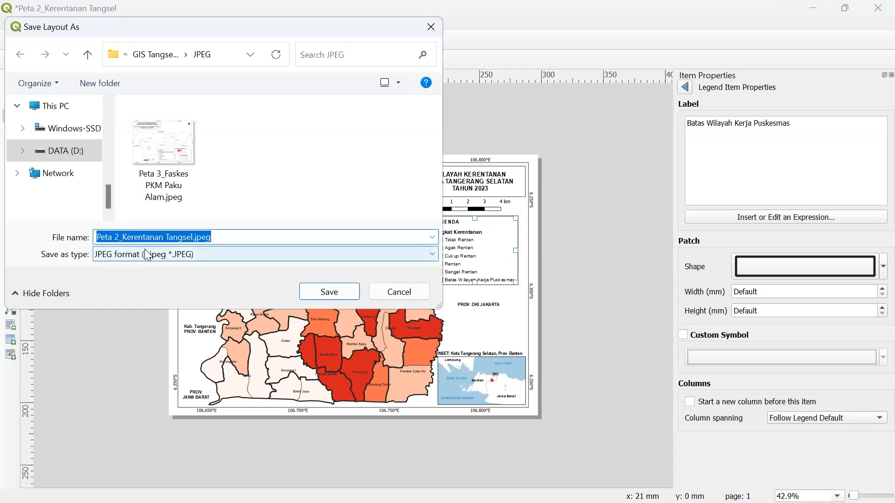
left_click(312, 289)
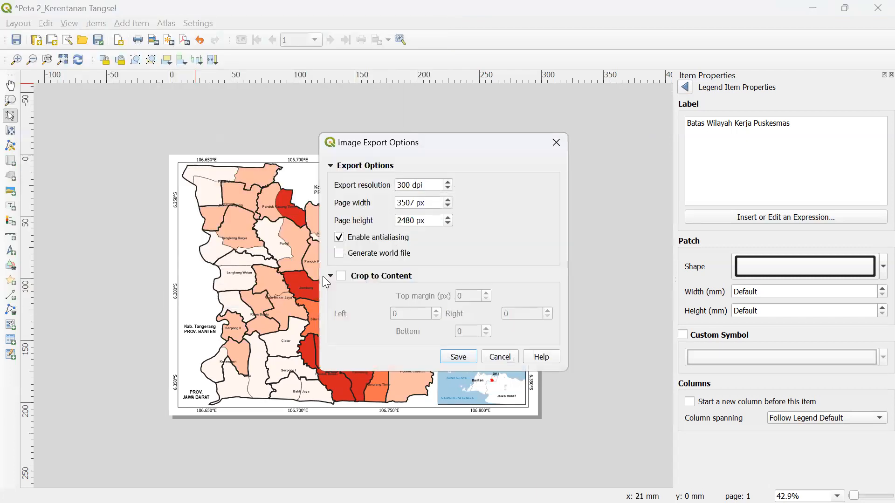
double_click(406, 185)
type("1000")
left_click(458, 357)
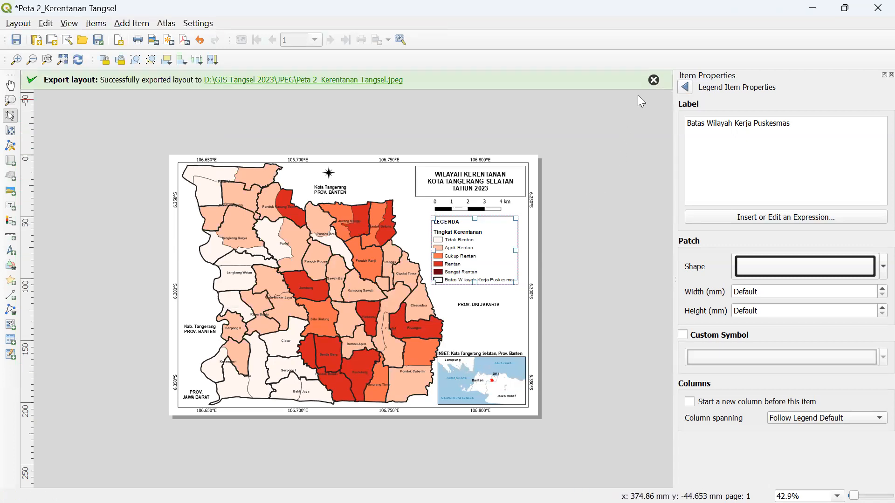
left_click(653, 80)
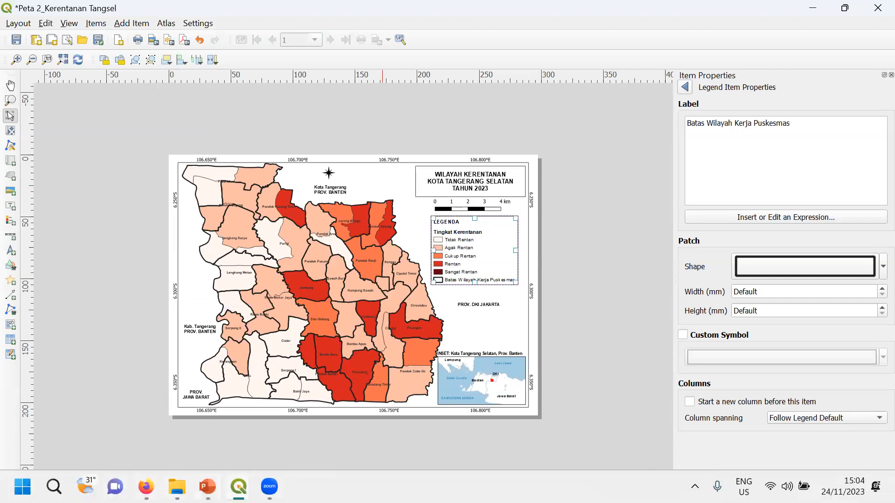
- Export the Peta 1 layout to the JPEG folder as Peta 1_Faskes Tangsel_RS.jpeg at 1000 dpi and save the project
mouse_move(238, 487)
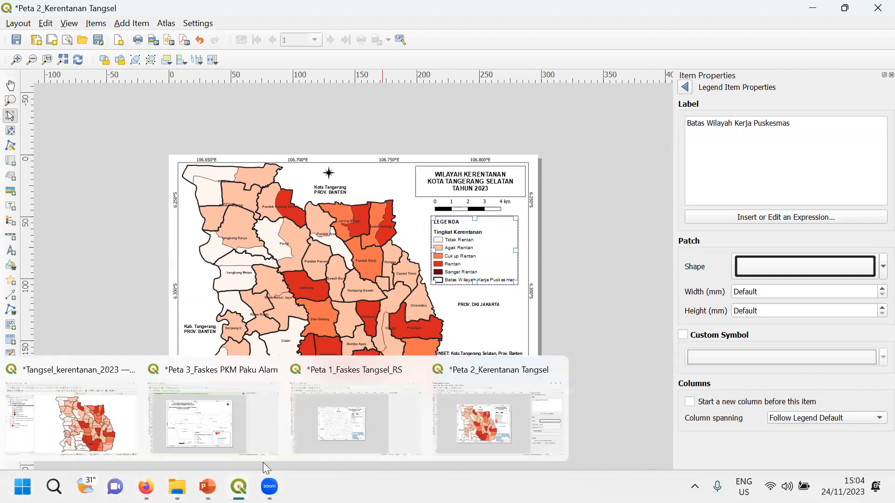
left_click(336, 431)
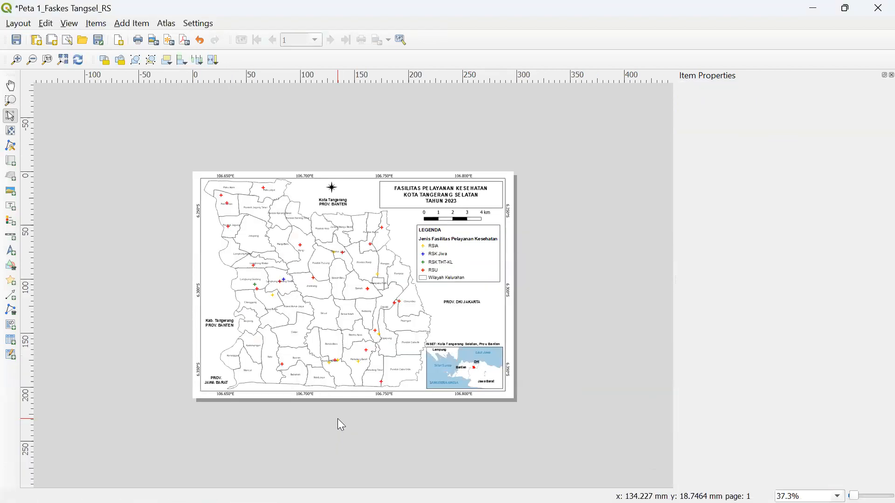
mouse_move(238, 486)
left_click(340, 423)
left_click(18, 24)
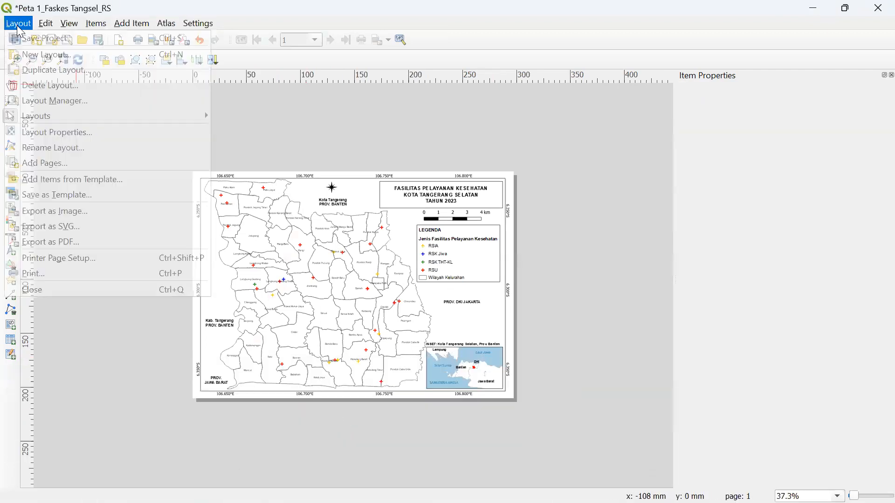
left_click(33, 211)
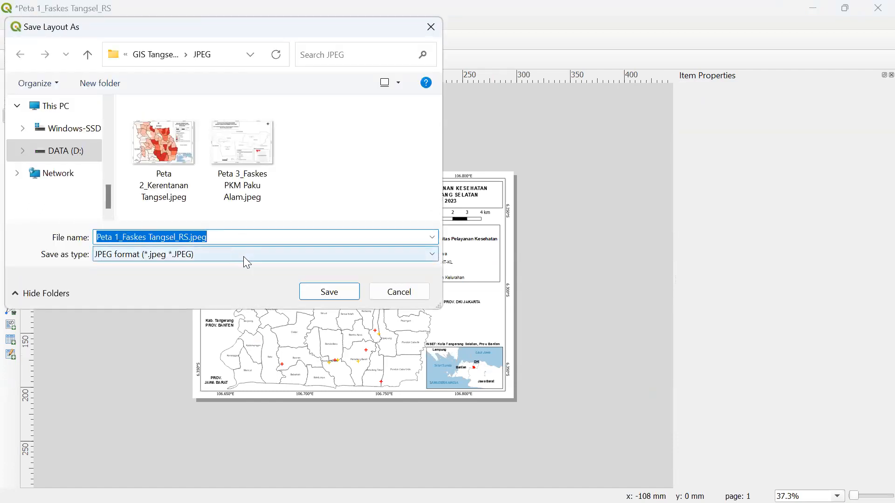
left_click(326, 292)
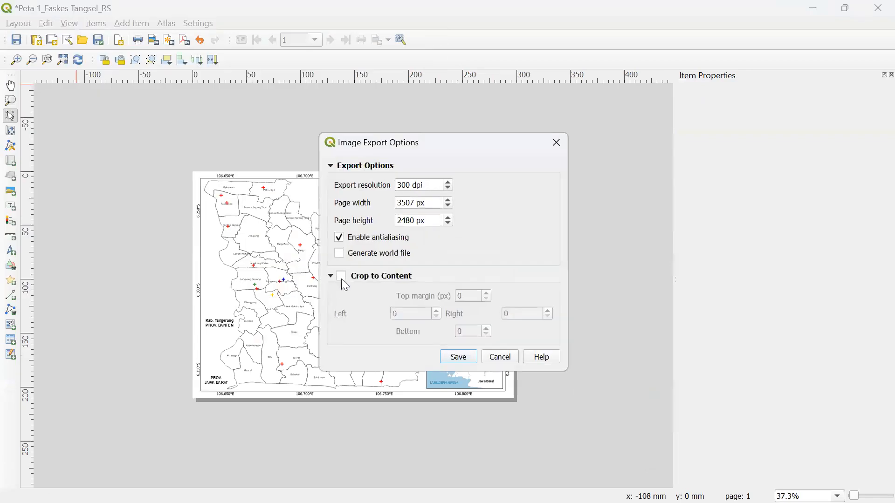
left_click_drag(410, 185, 389, 185)
type("1000")
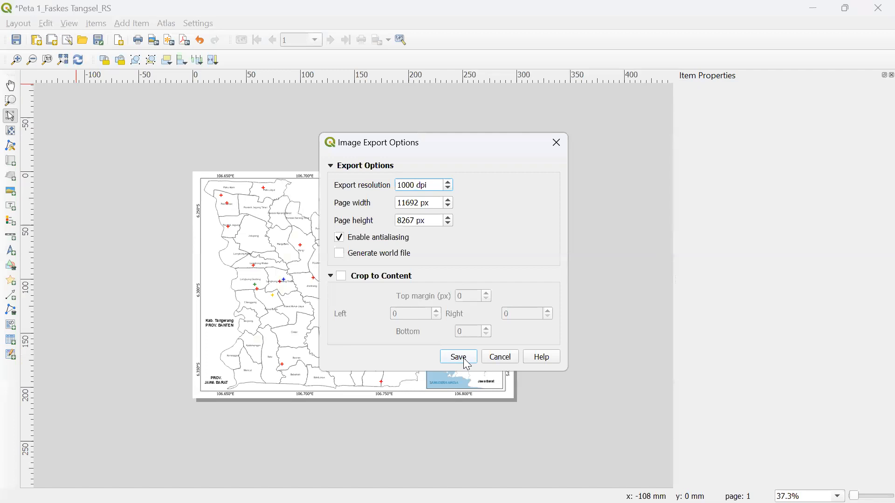
left_click(458, 357)
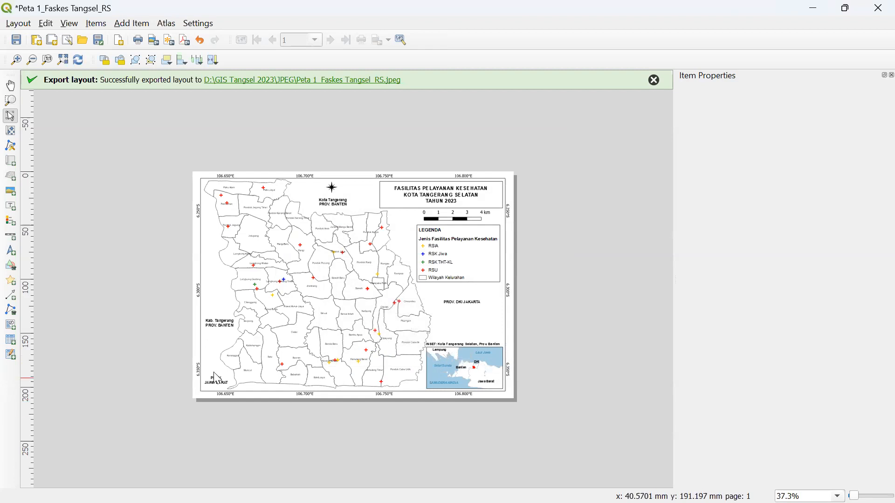
left_click(19, 39)
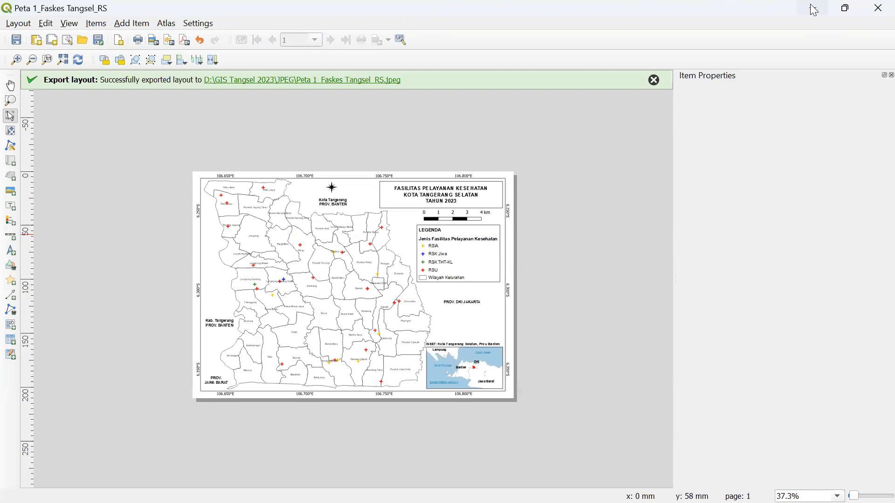
- Close QGIS, relaunch QGIS Desktop 3.22.15 and dismiss the plugin warnings at startup
left_click(874, 9)
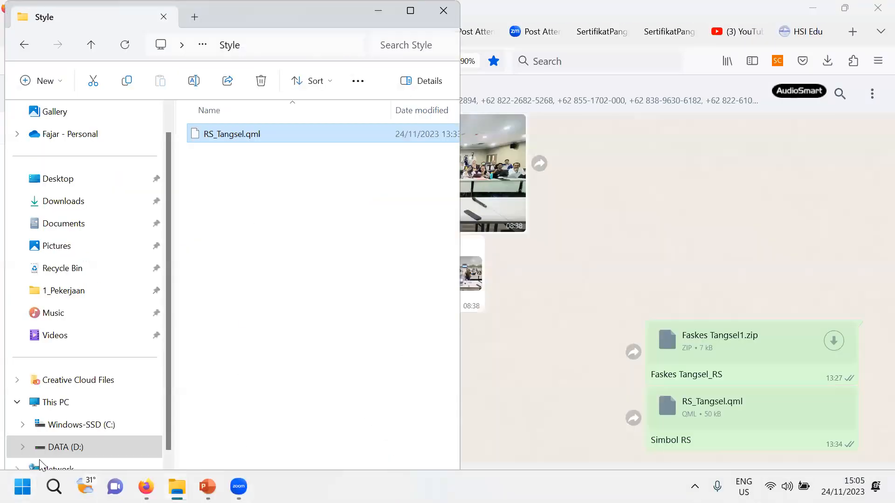
key("super")
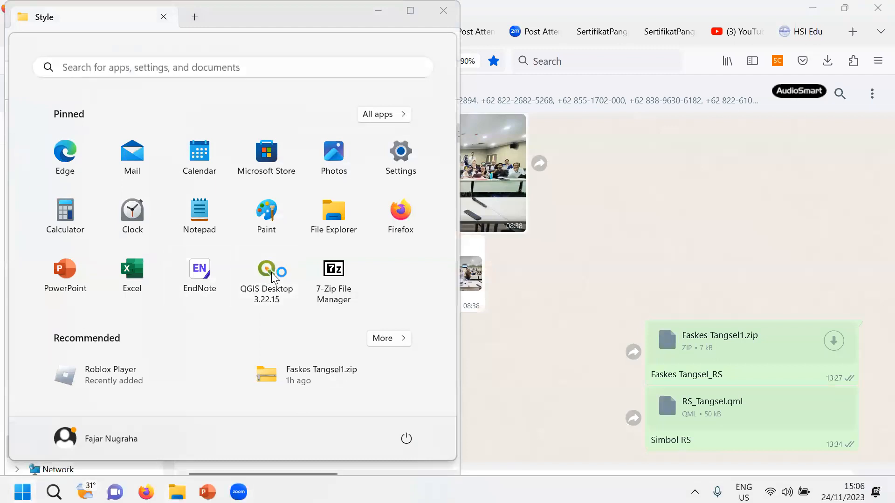
left_click(271, 272)
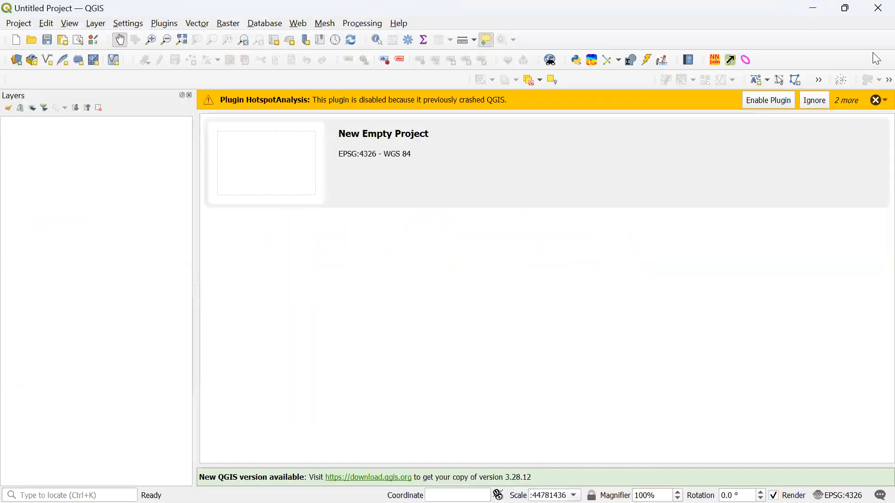
left_click(876, 99)
left_click(875, 100)
left_click(876, 100)
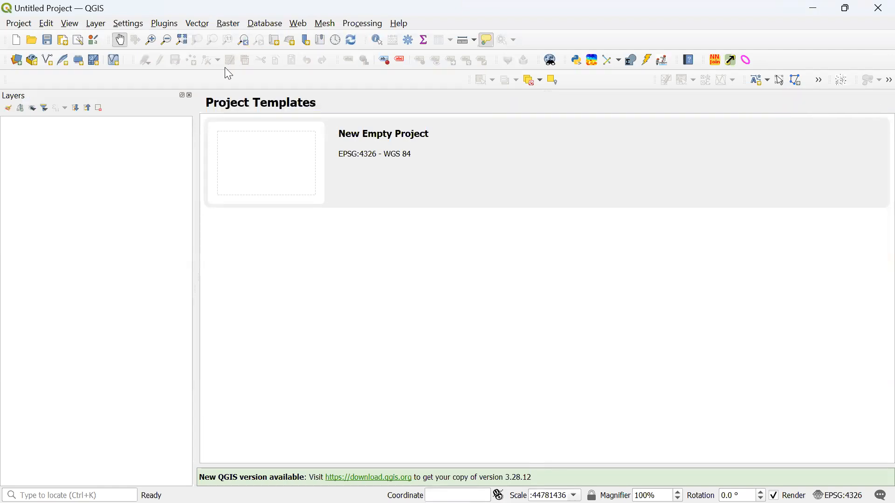
- Reopen the recent project Tangsel_kerentanan_2023 and decline the Google Earth Engine plugin authentication
left_click(19, 23)
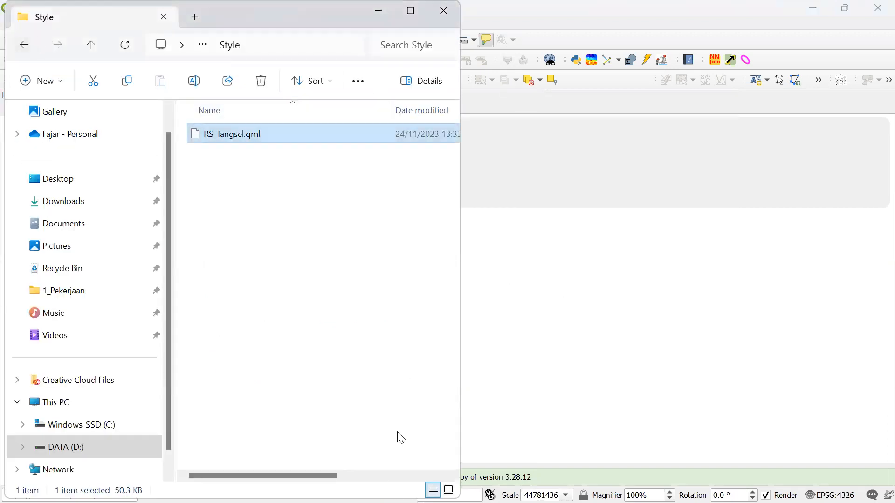
mouse_move(400, 501)
left_click(269, 487)
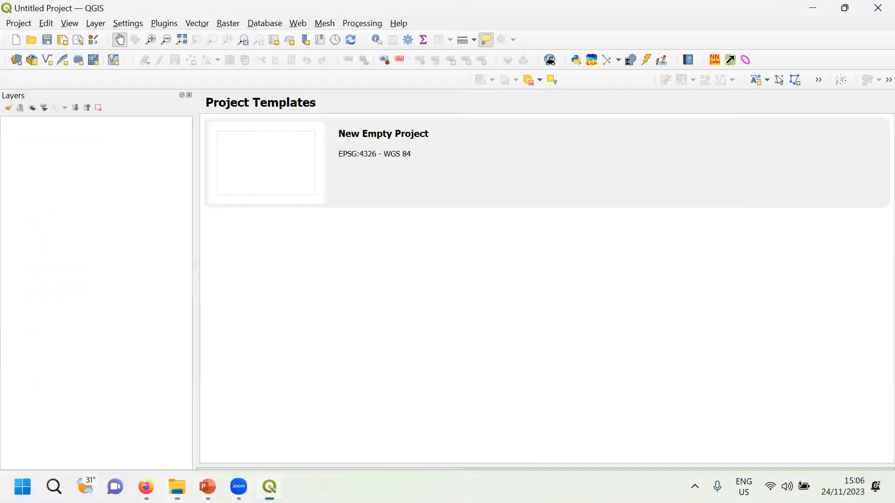
left_click(19, 23)
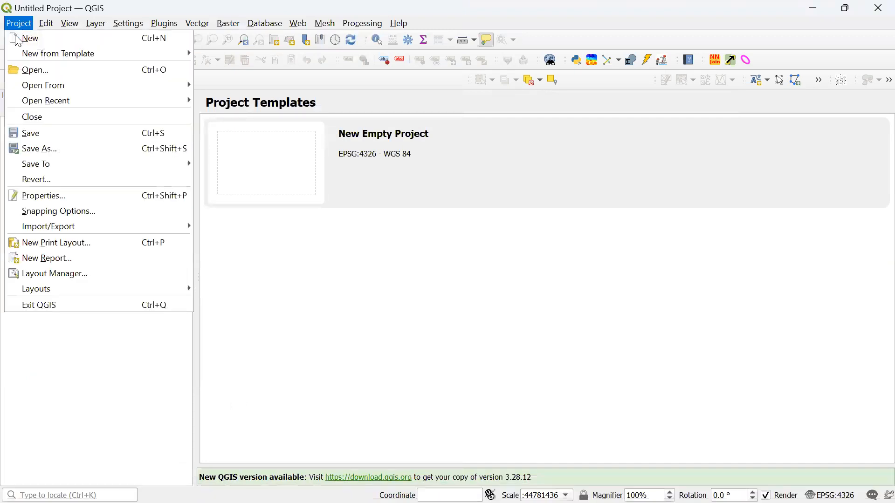
mouse_move(55, 103)
left_click(225, 98)
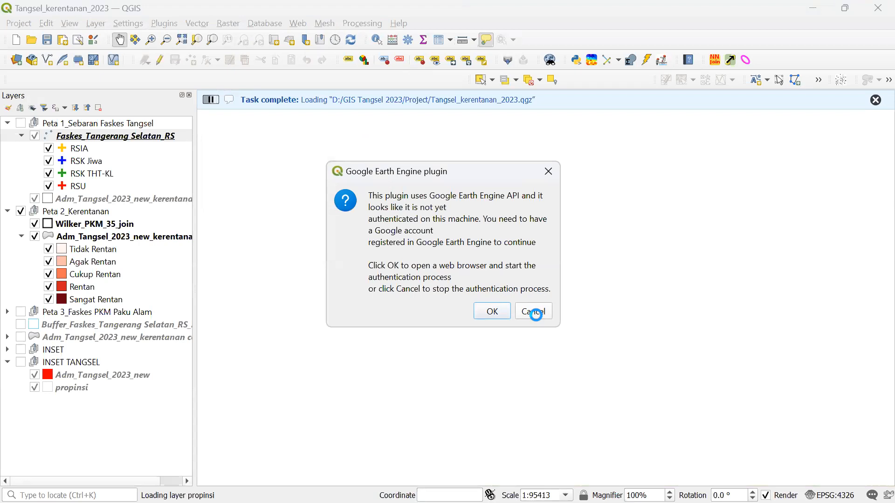
left_click(534, 312)
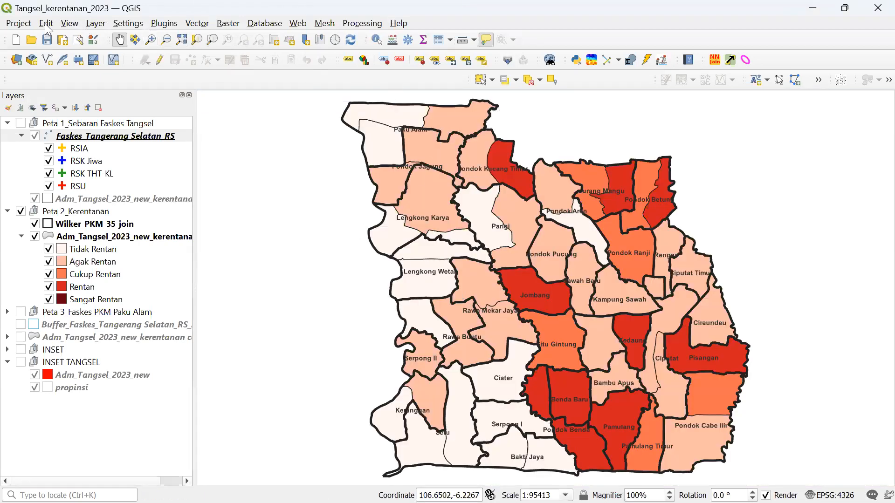
- Open the saved Peta 1_Faskes Tangsel_RS print layout through the Layout Manager
left_click(25, 27)
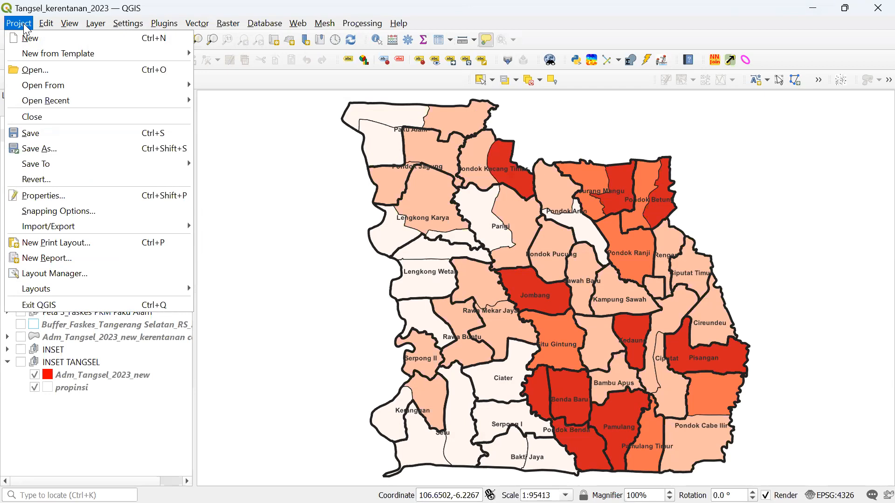
left_click(30, 279)
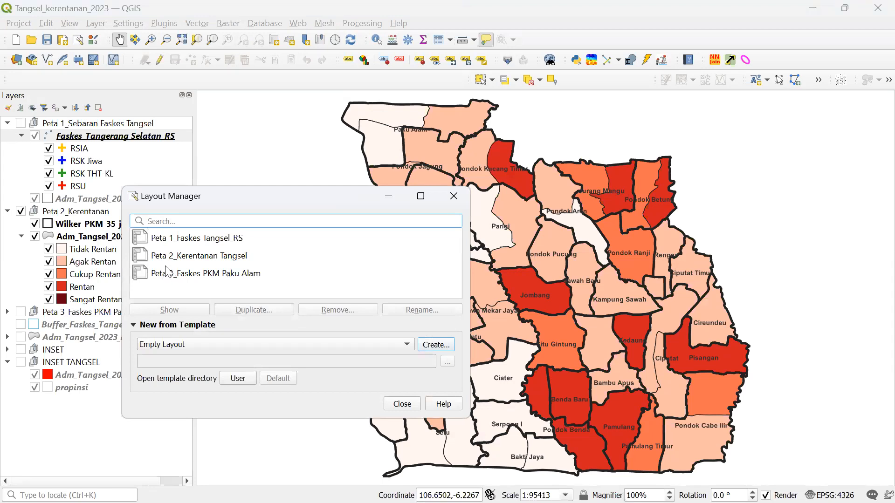
left_click(171, 242)
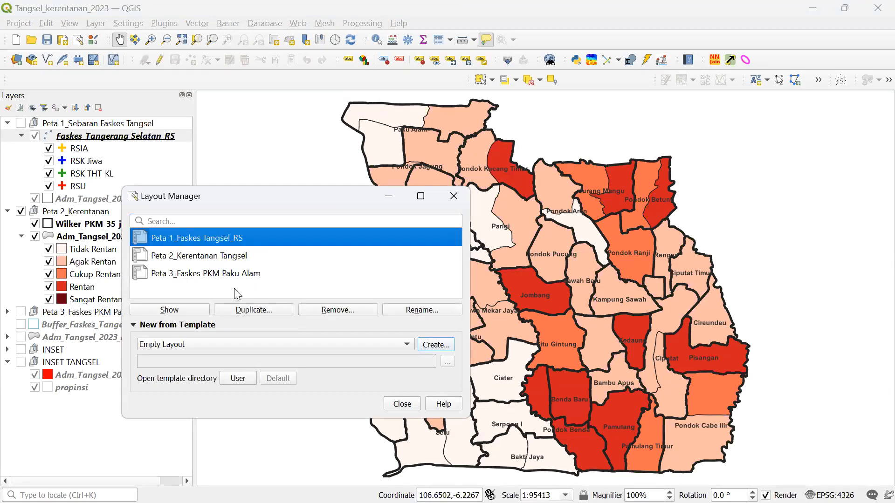
left_click(178, 310)
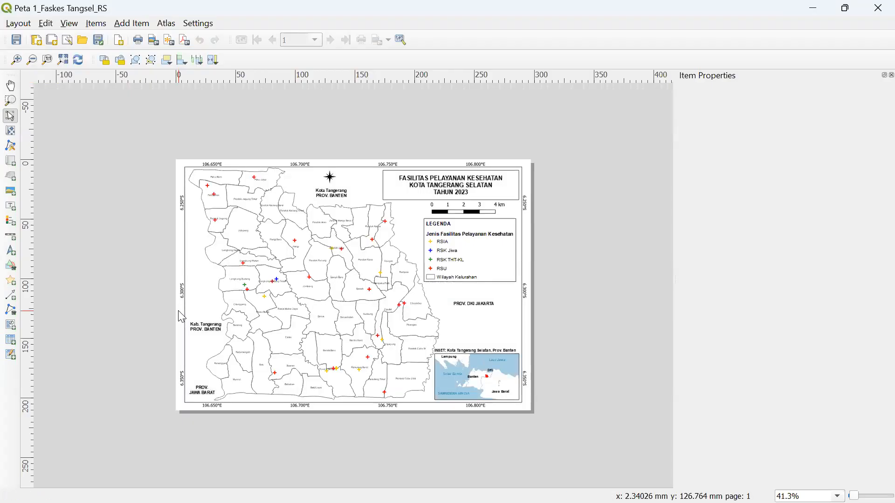
- Return to the project's Layout Manager and open the Peta 2_Kerentanan Tangsel and Peta 3_Faskes PKM Paku Alam layouts
mouse_move(147, 495)
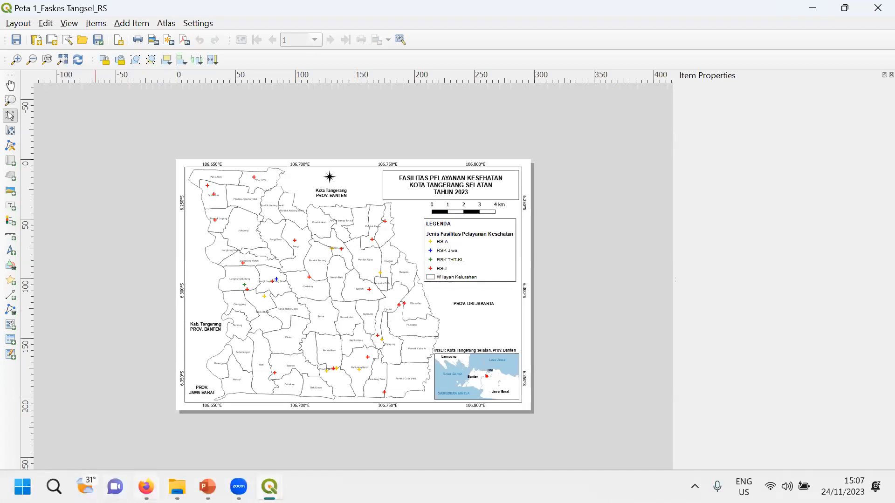
mouse_move(269, 487)
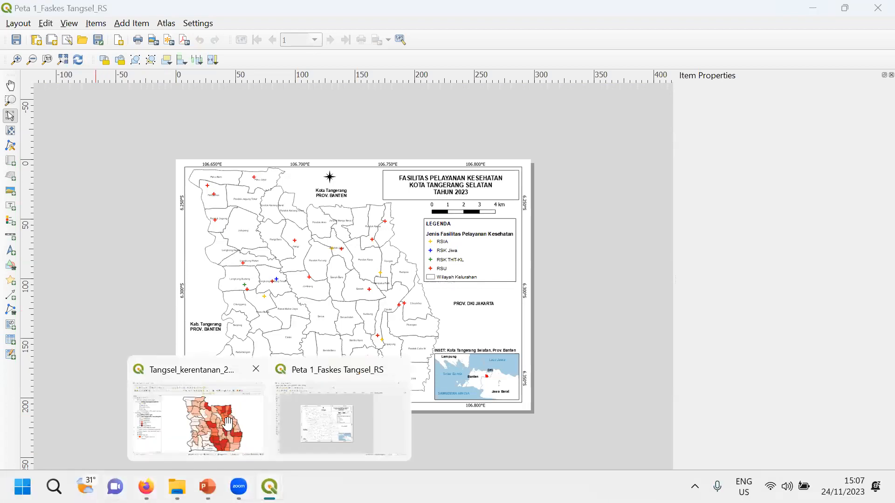
left_click(228, 423)
left_click(186, 257)
left_click(173, 312)
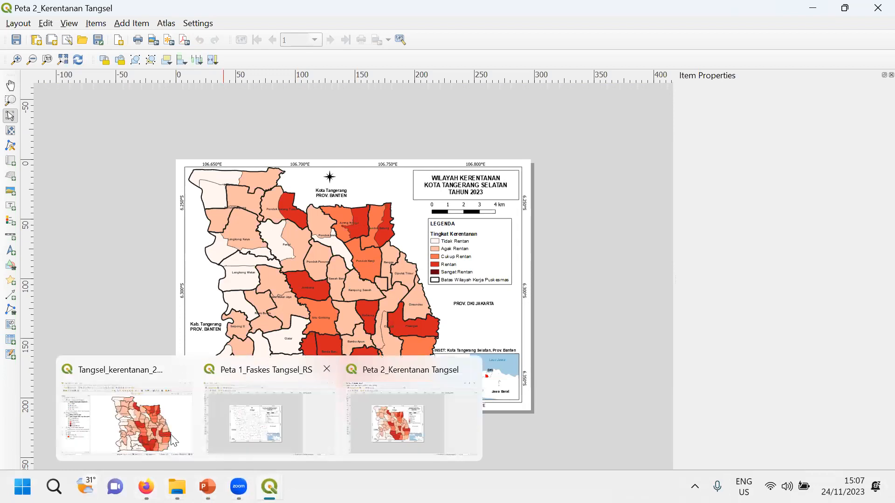
left_click(130, 414)
left_click(164, 279)
left_click(164, 310)
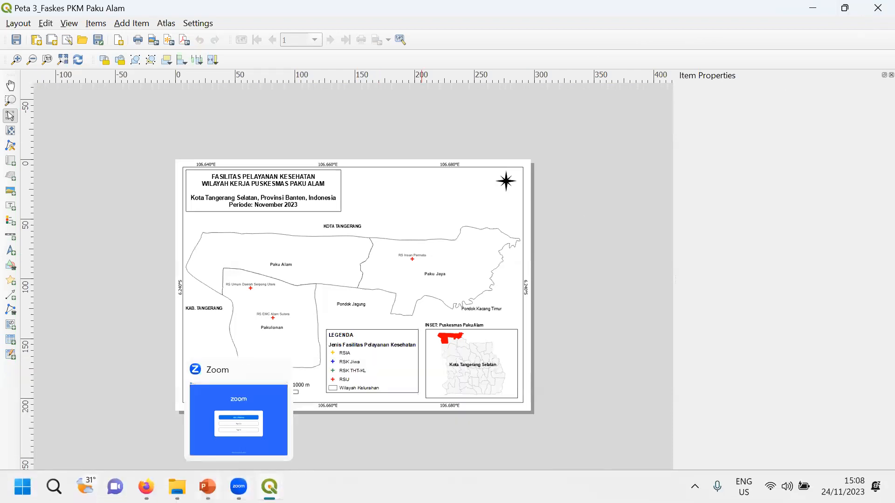
- Switch to File Explorer and open the JPEG folder to check the exported map images
left_click(177, 487)
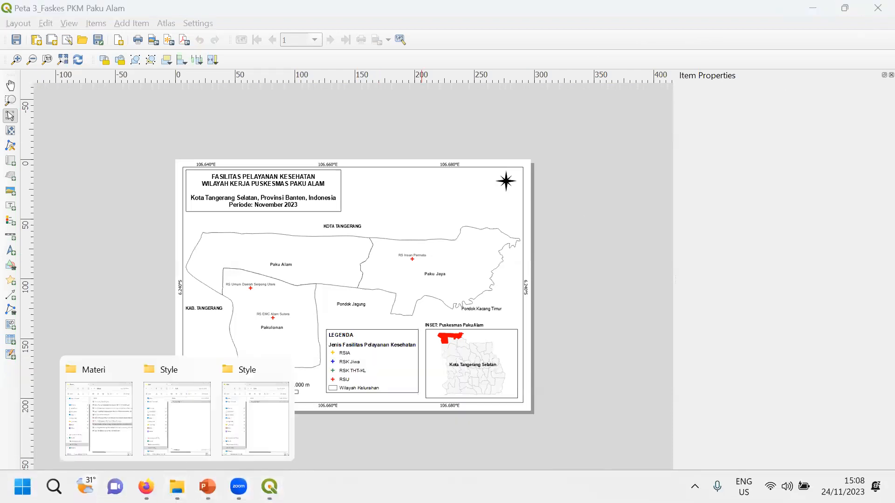
left_click(181, 441)
left_click(252, 100)
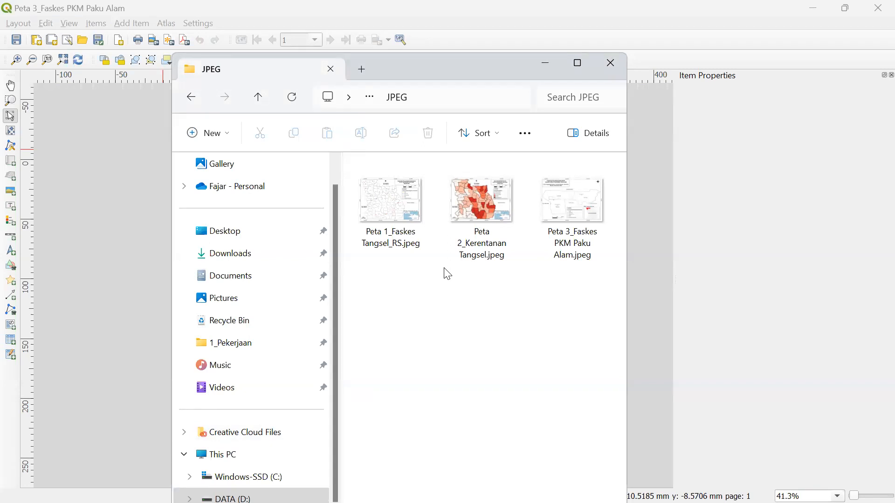
mouse_move(413, 174)
mouse_move(270, 487)
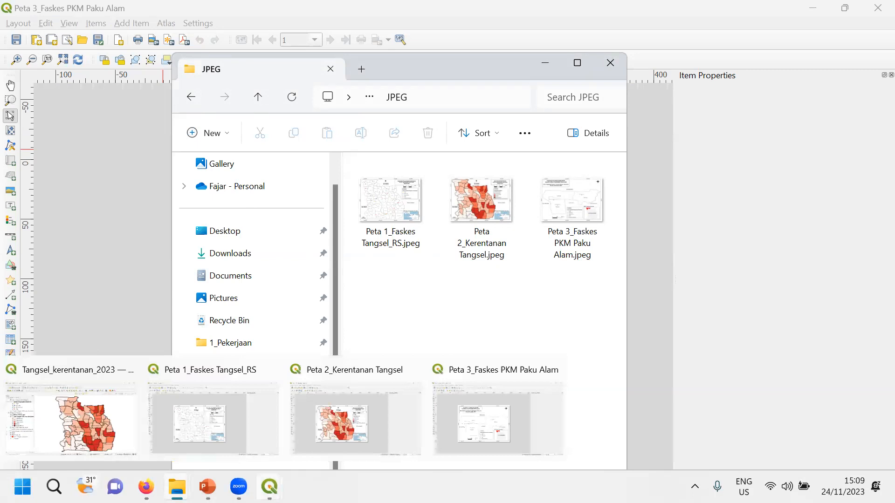
left_click(238, 487)
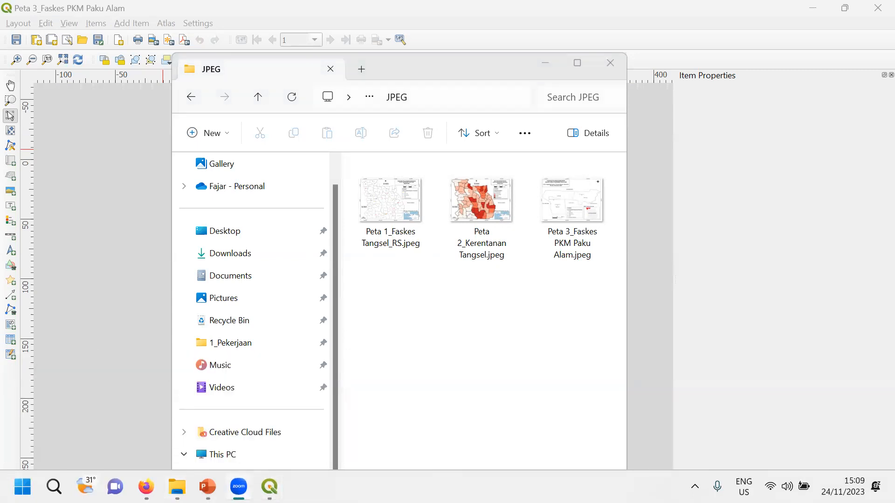